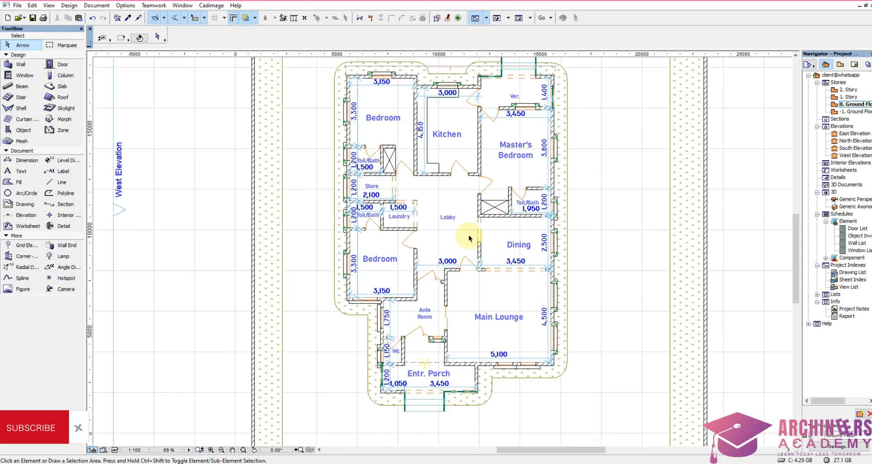
# Step: Examine the room layout and dimensions of the ground floor plan
pyautogui.scroll(-3, 483, 248)
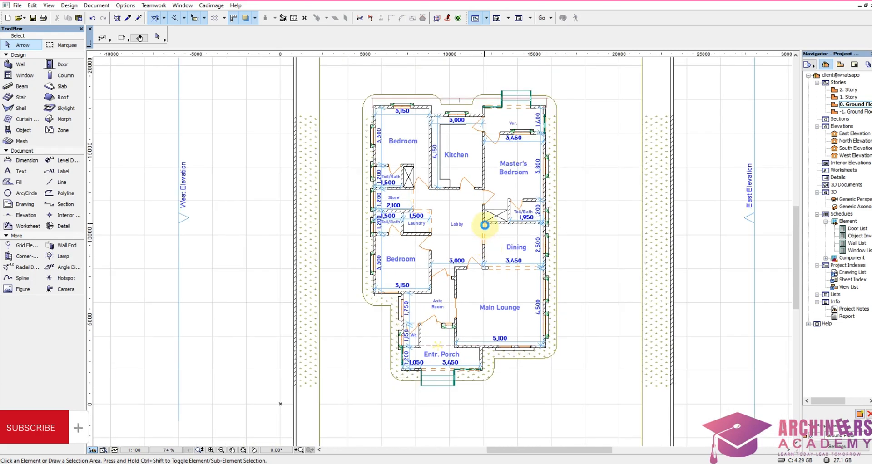
pyautogui.scroll(1, 496, 209)
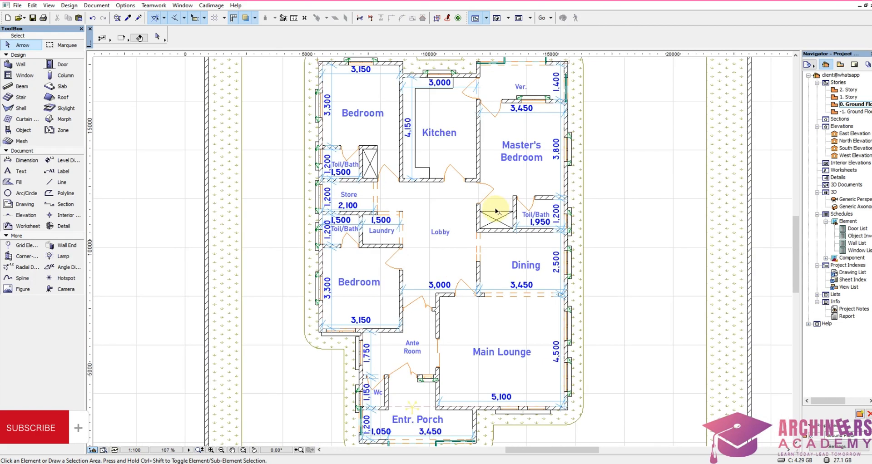
pyautogui.scroll(-2, 485, 283)
pyautogui.scroll(1, 485, 280)
pyautogui.scroll(2, 484, 277)
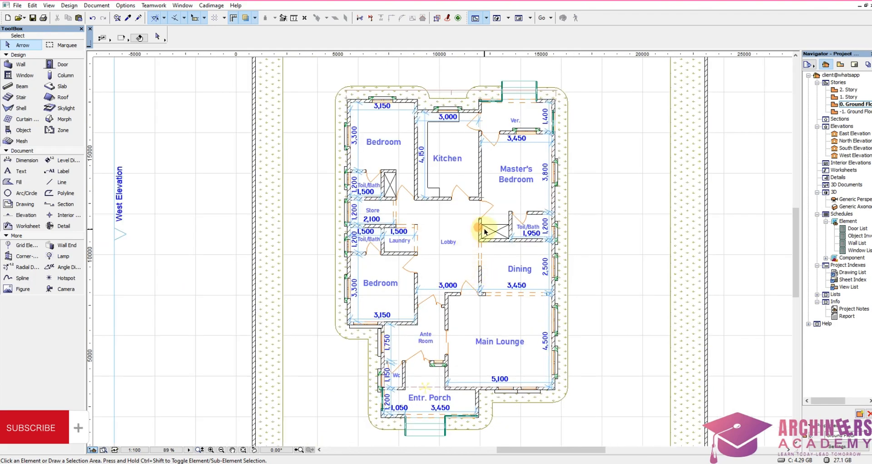
pyautogui.scroll(2, 429, 201)
pyautogui.scroll(-3, 434, 190)
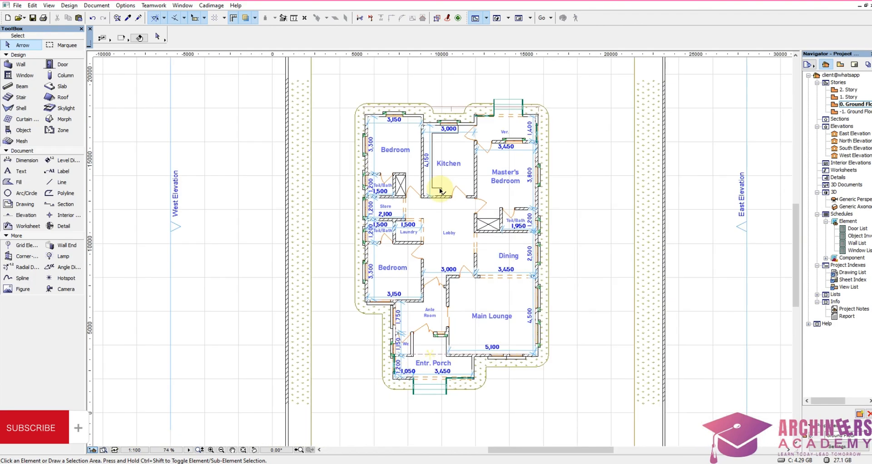
pyautogui.scroll(5, 428, 191)
pyautogui.scroll(-5, 420, 198)
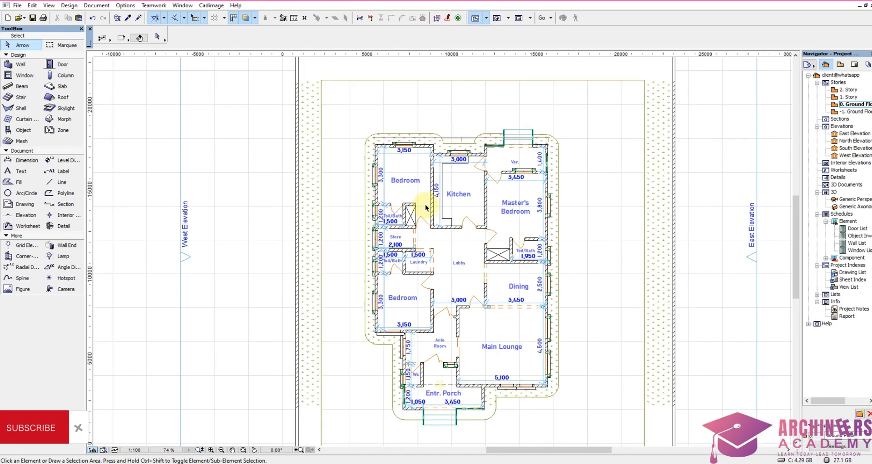
pyautogui.scroll(1, 486, 212)
pyautogui.scroll(-6, 485, 211)
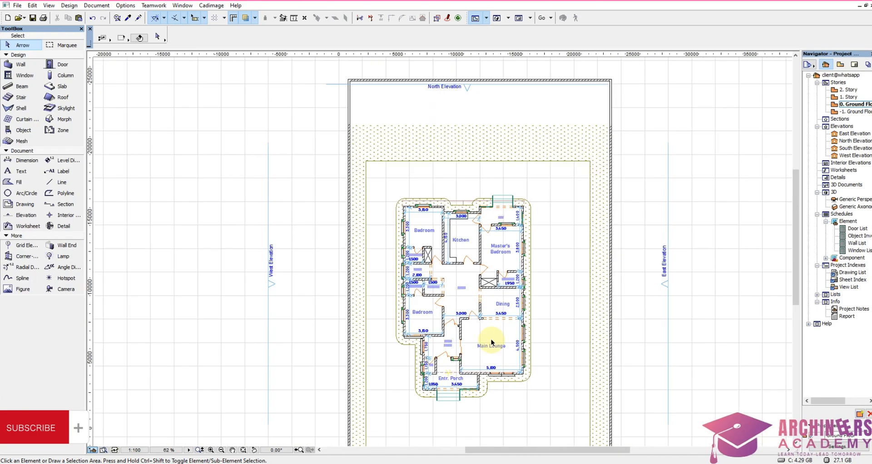
# Step: Examine the two exterior renderings of the bungalow placed above the floor plan
pyautogui.scroll(3, 483, 137)
pyautogui.scroll(-2, 512, 182)
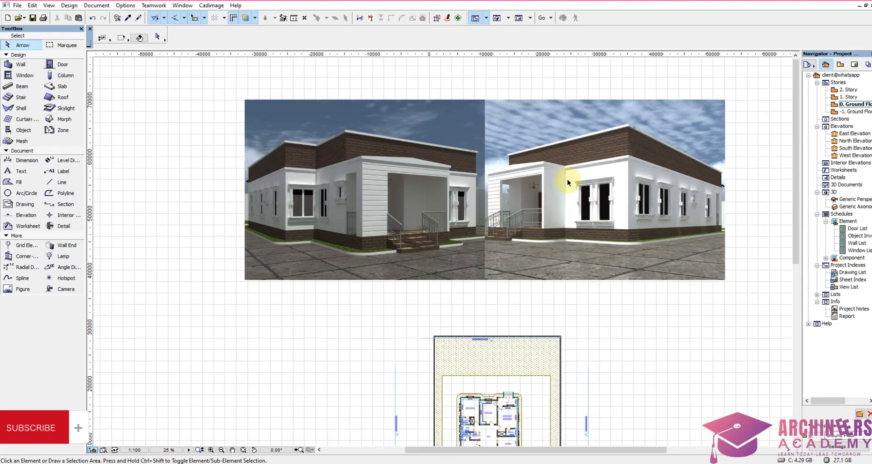
pyautogui.scroll(3, 607, 144)
pyautogui.scroll(-3, 622, 233)
pyautogui.scroll(3, 361, 216)
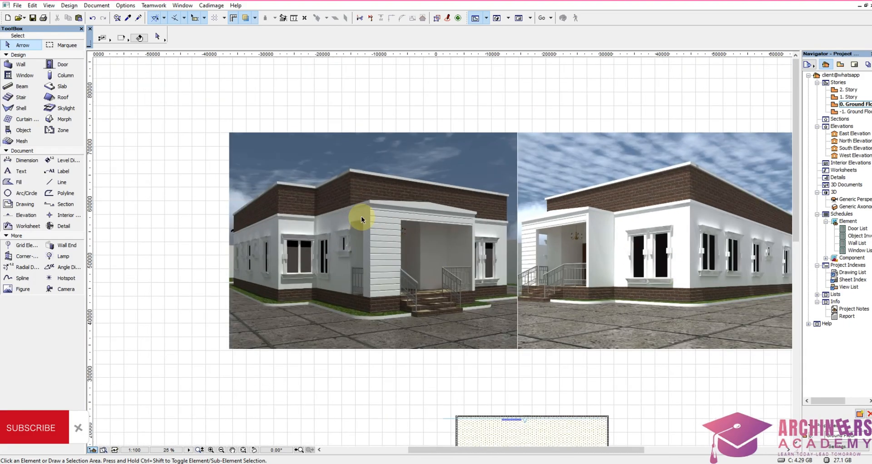
pyautogui.scroll(-4, 443, 227)
pyautogui.scroll(3, 564, 254)
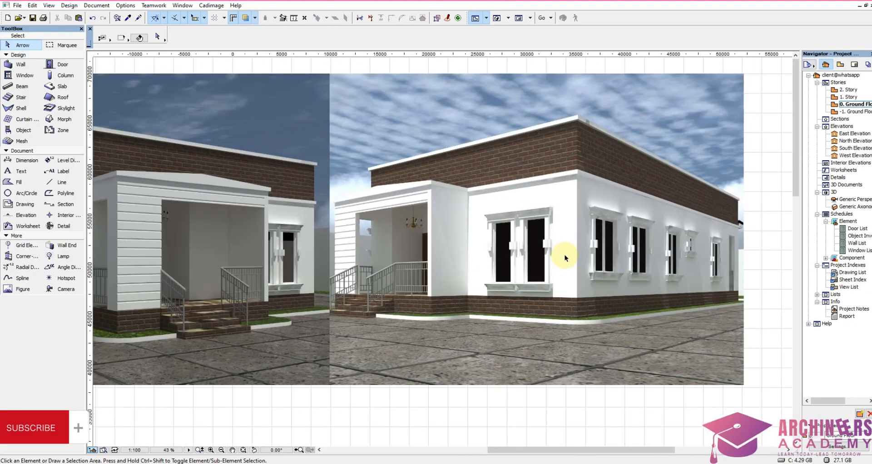
pyautogui.scroll(-4, 511, 182)
pyautogui.scroll(3, 470, 380)
# Step: Compare the exterior renderings with the ground floor plan and the surrounding site layout
pyautogui.scroll(2, 450, 330)
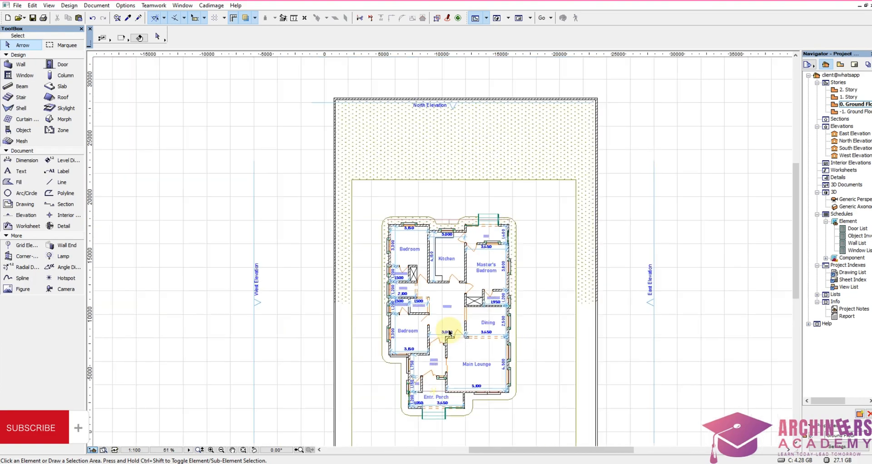
pyautogui.scroll(-4, 452, 238)
pyautogui.scroll(4, 461, 160)
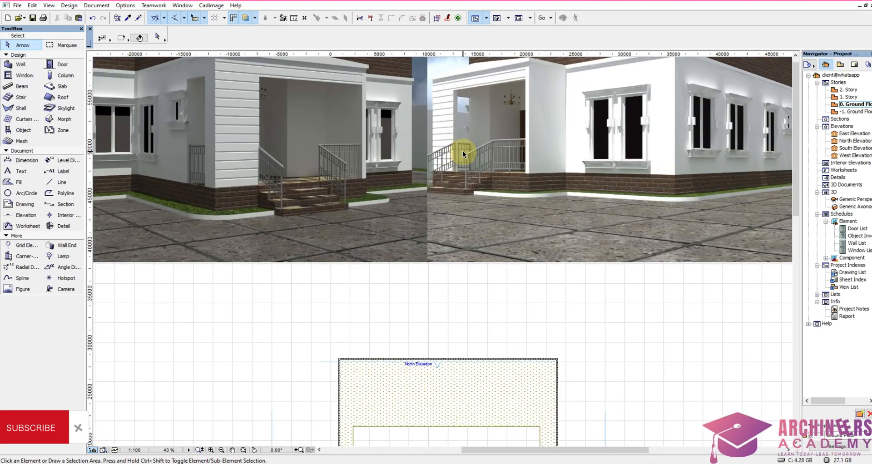
pyautogui.scroll(-4, 468, 237)
pyautogui.scroll(4, 442, 181)
pyautogui.scroll(-4, 443, 179)
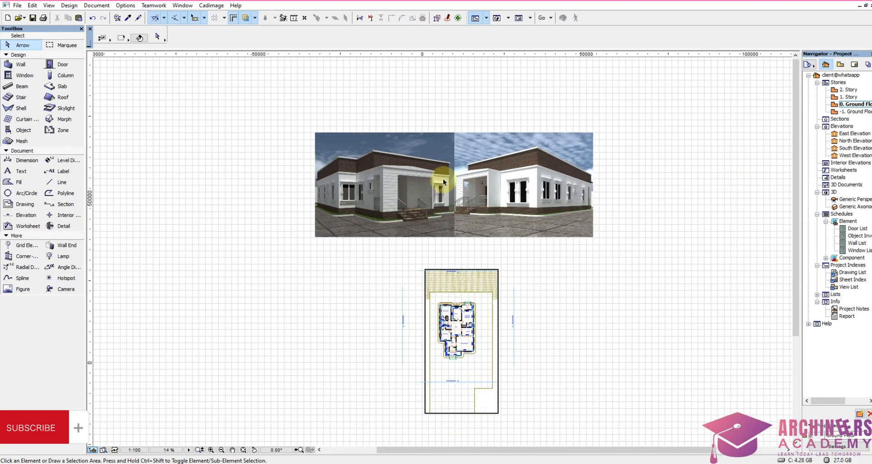
pyautogui.scroll(4, 464, 336)
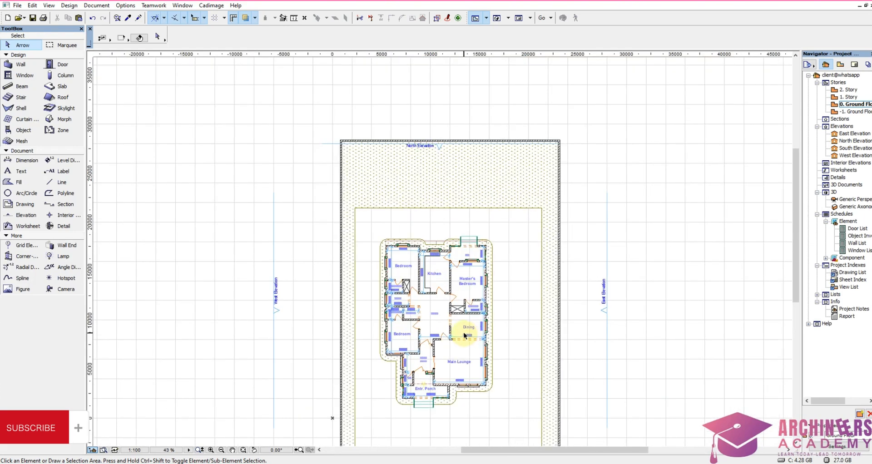
pyautogui.scroll(3, 464, 335)
pyautogui.scroll(-2, 458, 288)
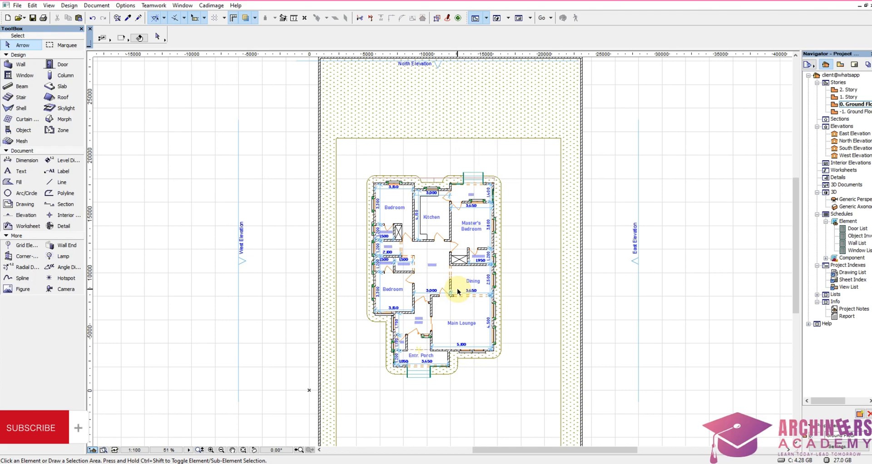
pyautogui.scroll(-5, 427, 151)
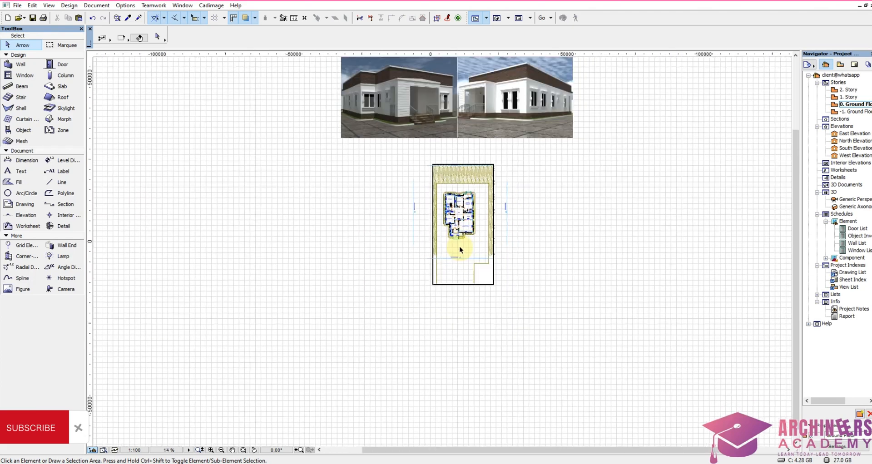
pyautogui.scroll(3, 460, 246)
pyautogui.scroll(-4, 434, 210)
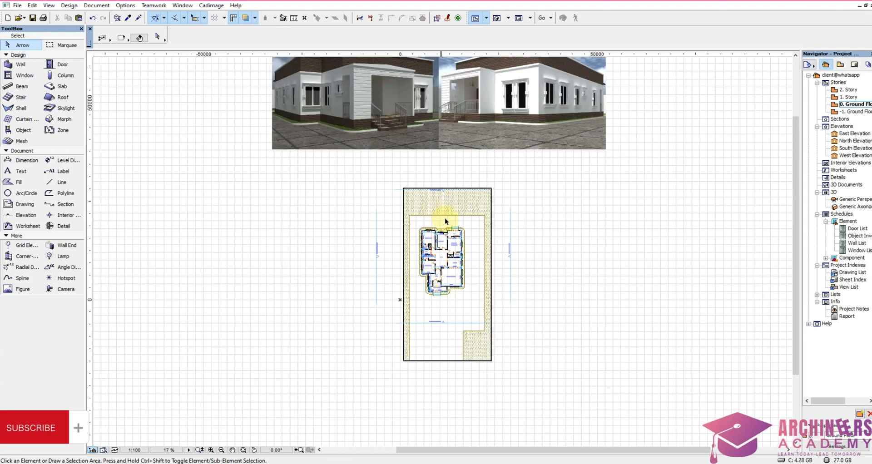
pyautogui.scroll(2, 441, 133)
pyautogui.scroll(-2, 431, 204)
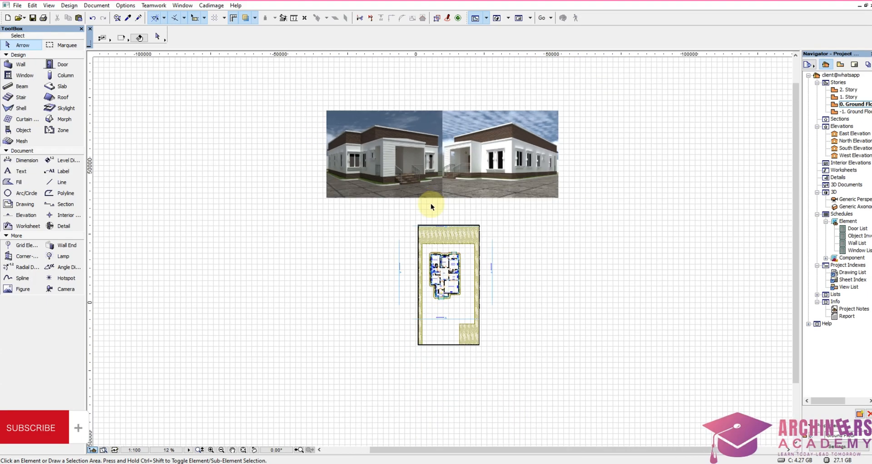
pyautogui.scroll(4, 453, 315)
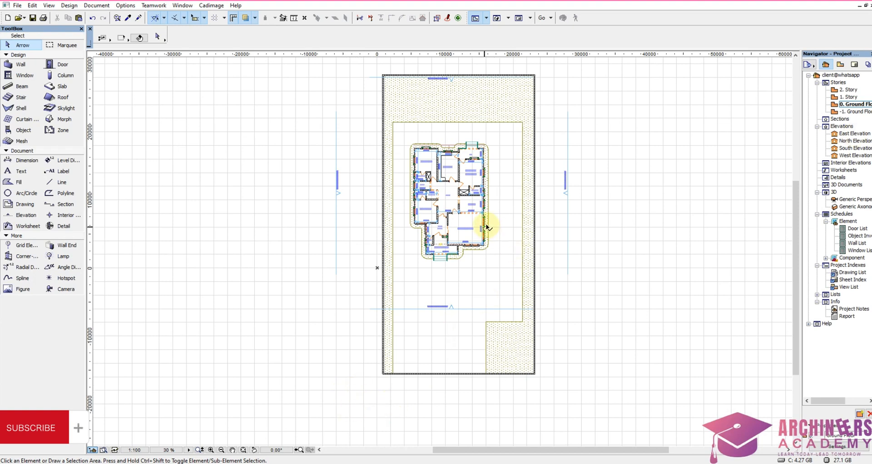
# Step: Enclose the whole site plan in a marquee and select all the meshes inside it
pyautogui.click(63, 45)
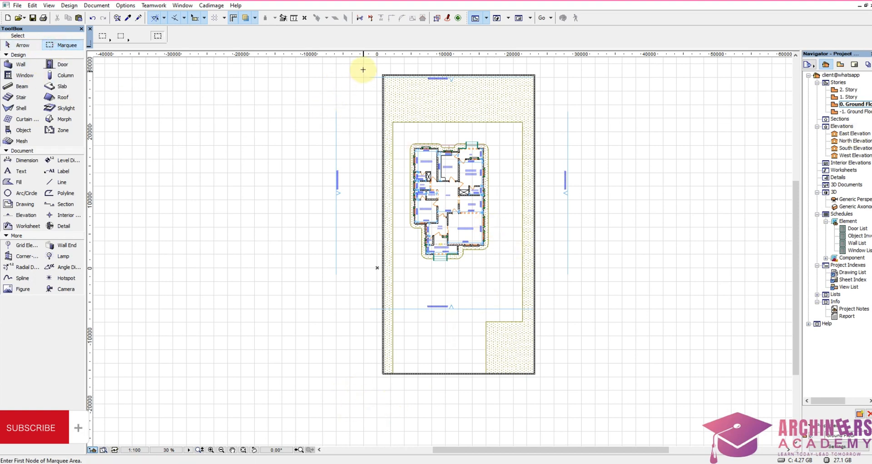
pyautogui.moveTo(363, 68)
pyautogui.mouseDown()
pyautogui.moveTo(580, 371)
pyautogui.moveTo(583, 405)
pyautogui.mouseUp()
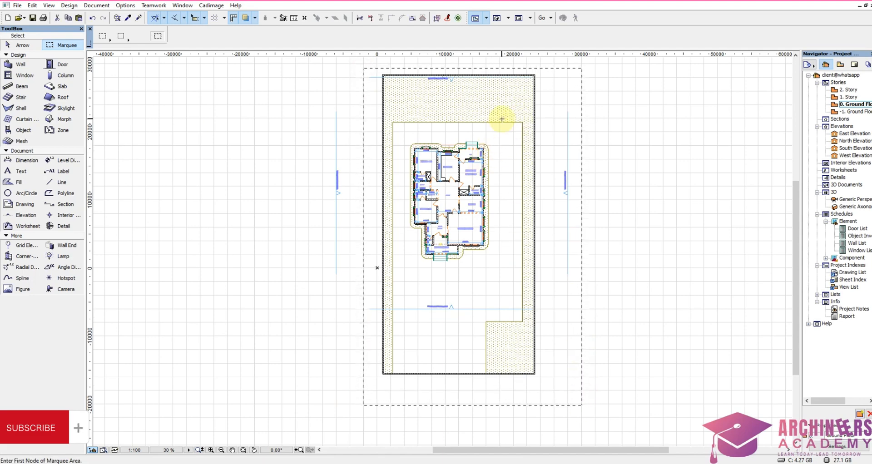
pyautogui.click(18, 141)
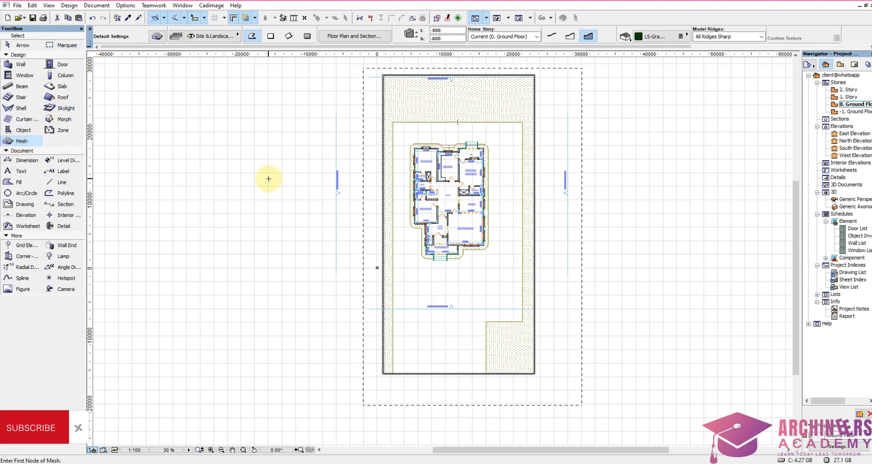
pyautogui.hotkey('ctrl', 'a')
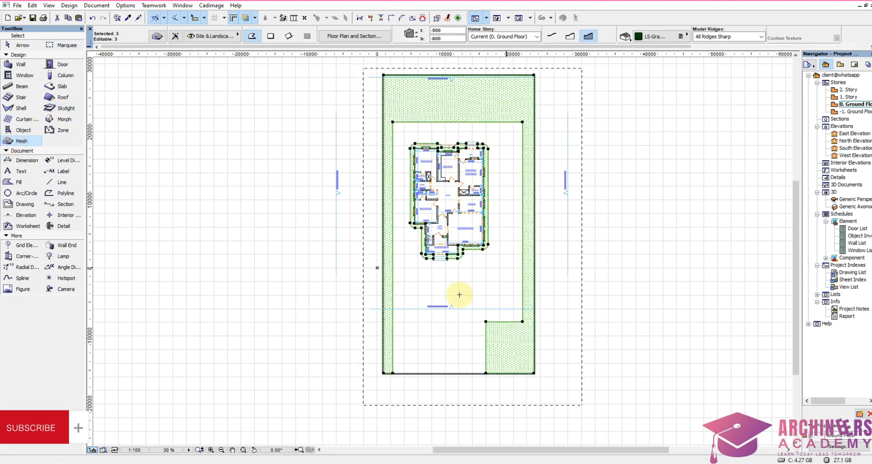
# Step: Add the LS-Earth ground slab and the perimeter fence walls to the mesh selection
pyautogui.scroll(3, 407, 280)
pyautogui.scroll(-1, 425, 286)
pyautogui.scroll(1, 421, 378)
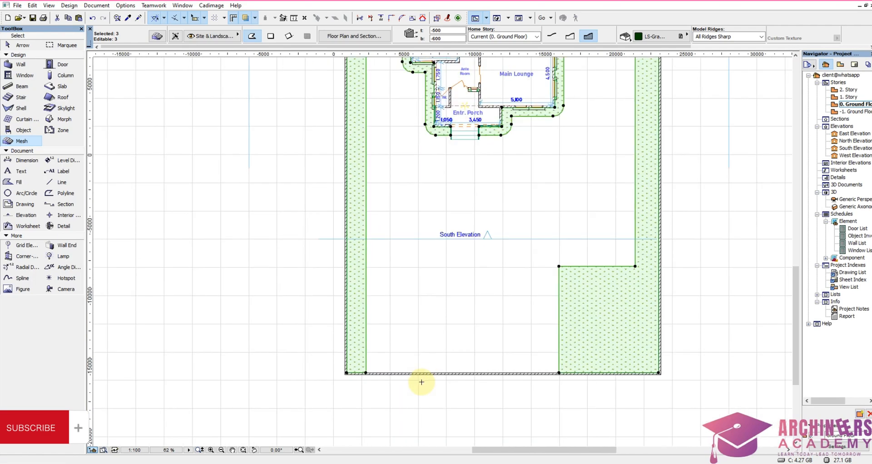
pyautogui.keyDown('shift'); pyautogui.click(429, 376); pyautogui.keyUp('shift')
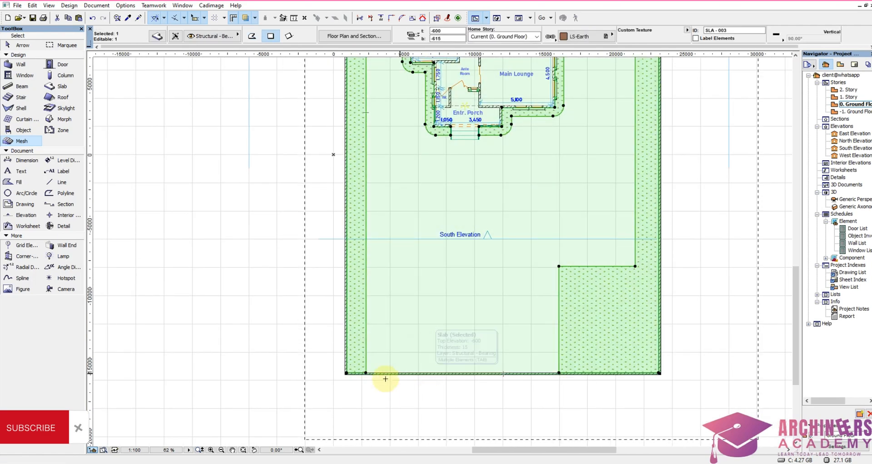
pyautogui.scroll(3, 349, 387)
pyautogui.scroll(5, 334, 366)
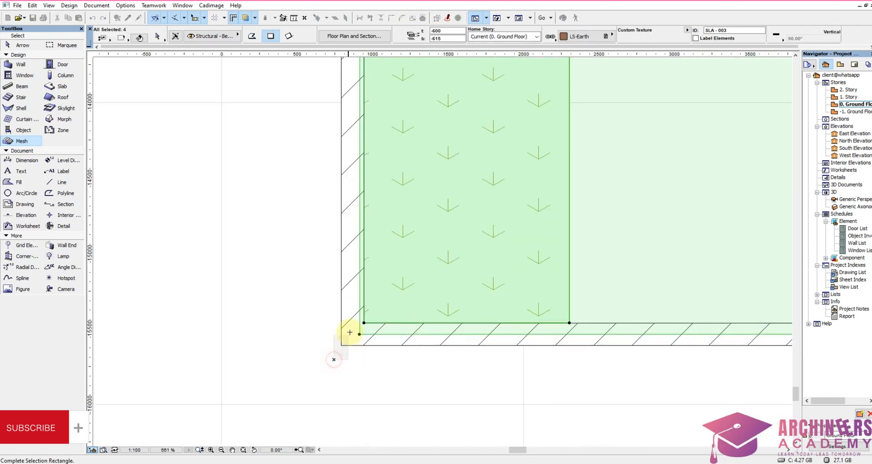
pyautogui.scroll(-9, 361, 388)
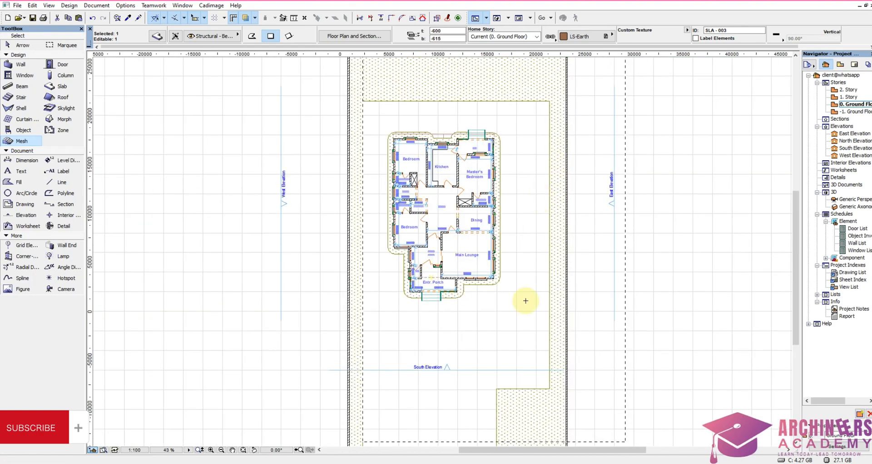
pyautogui.scroll(10, 539, 202)
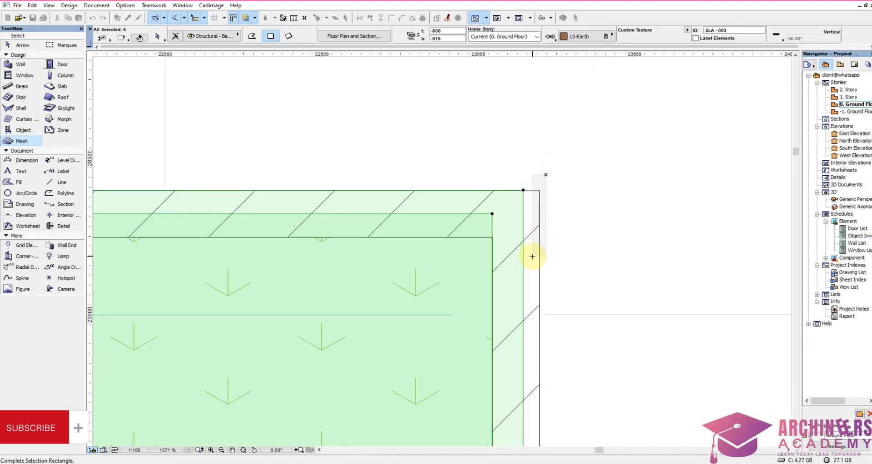
pyautogui.scroll(2, 522, 198)
pyautogui.scroll(-8, 522, 199)
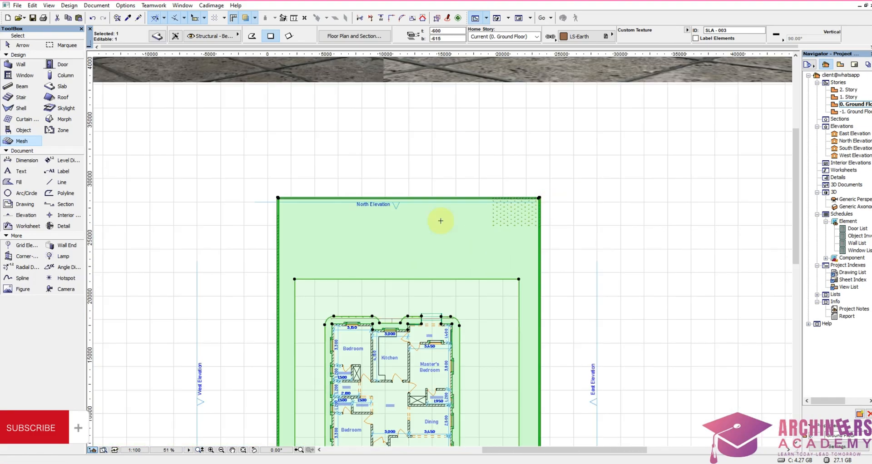
pyautogui.scroll(2, 274, 198)
pyautogui.scroll(2, 274, 199)
pyautogui.scroll(-6, 364, 170)
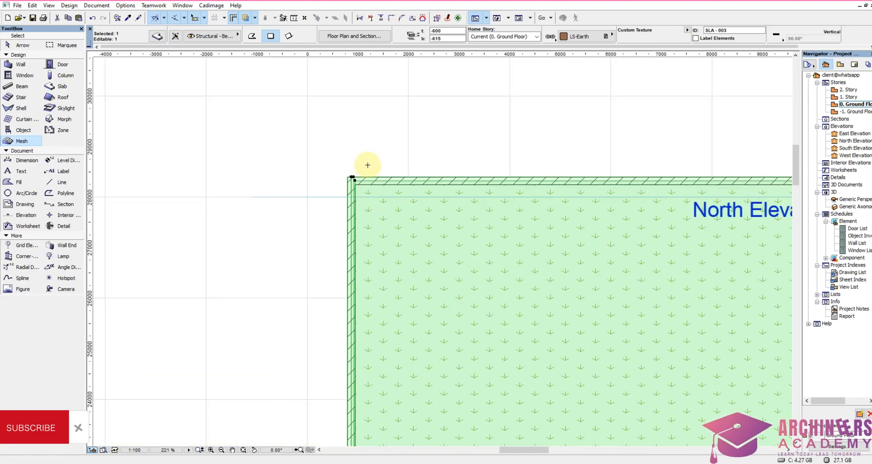
pyautogui.scroll(-5, 364, 170)
pyautogui.scroll(3, 364, 171)
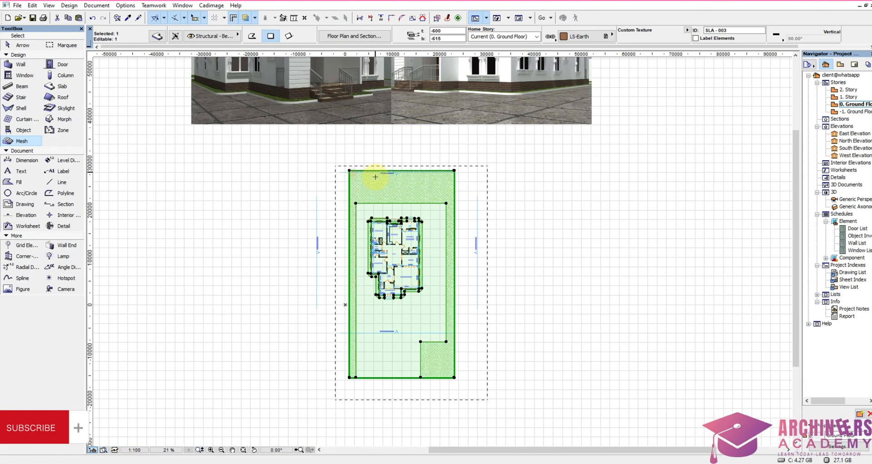
# Step: Move the selected meshes, ground slab and fence walls about 183,800 mm away from the building at about 36°, and clear the selection
pyautogui.hotkey('ctrl', 'd')
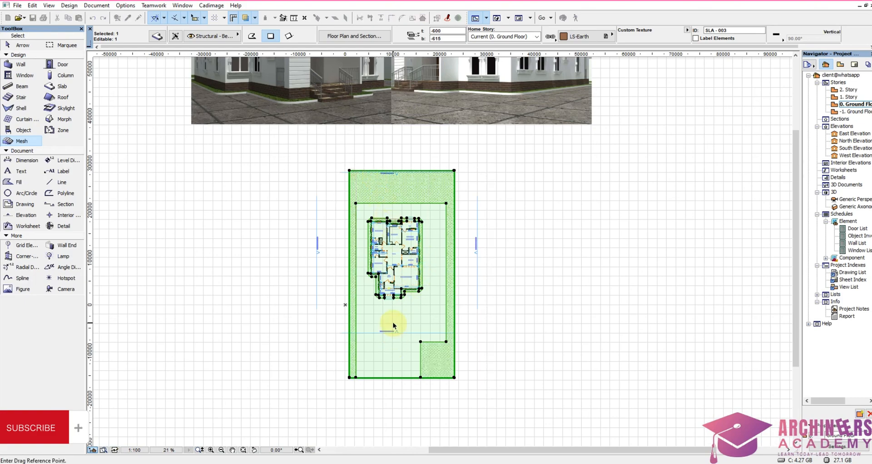
pyautogui.click(393, 326)
pyautogui.scroll(-6, 512, 310)
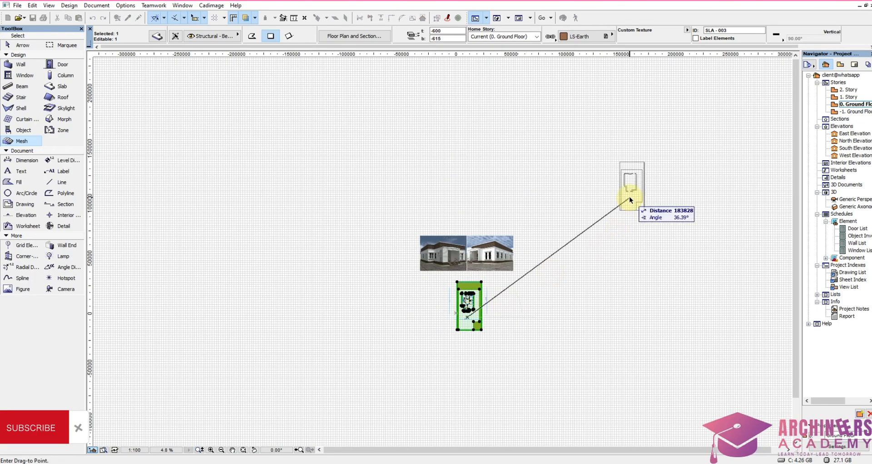
pyautogui.click(629, 200)
pyautogui.scroll(7, 487, 350)
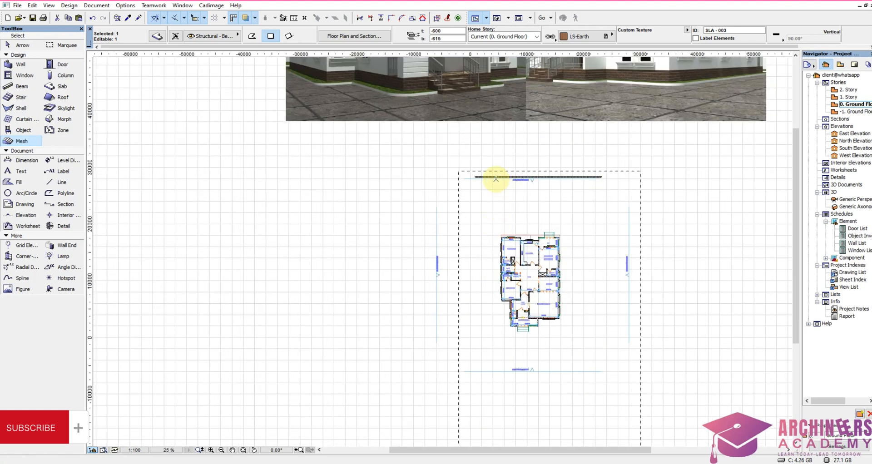
pyautogui.scroll(3, 496, 179)
pyautogui.scroll(-2, 458, 176)
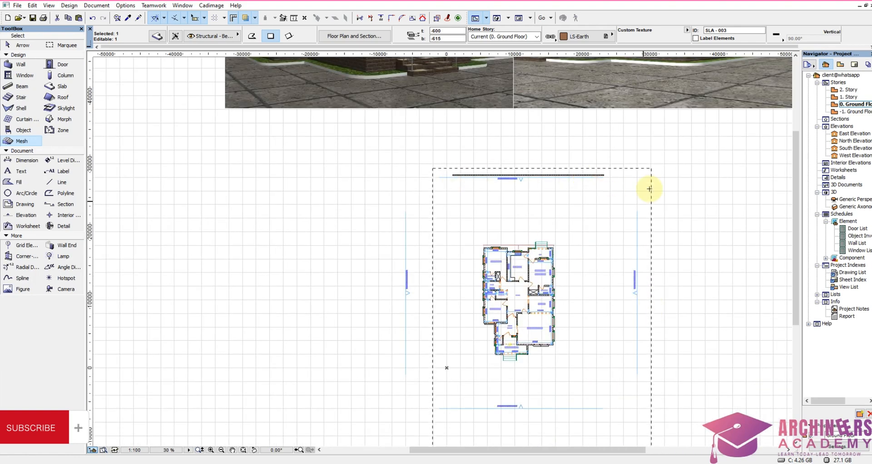
pyautogui.press('Escape')
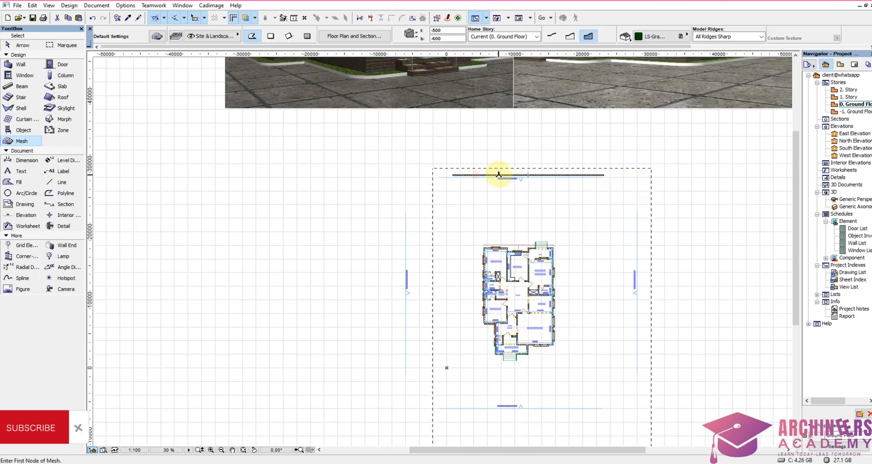
# Step: Move the fence wall left beside the North Elevation line onto the upper-left corner of the relocated site, and clear the selection
pyautogui.scroll(4, 452, 173)
pyautogui.keyDown('shift'); pyautogui.click(454, 173); pyautogui.keyUp('shift')
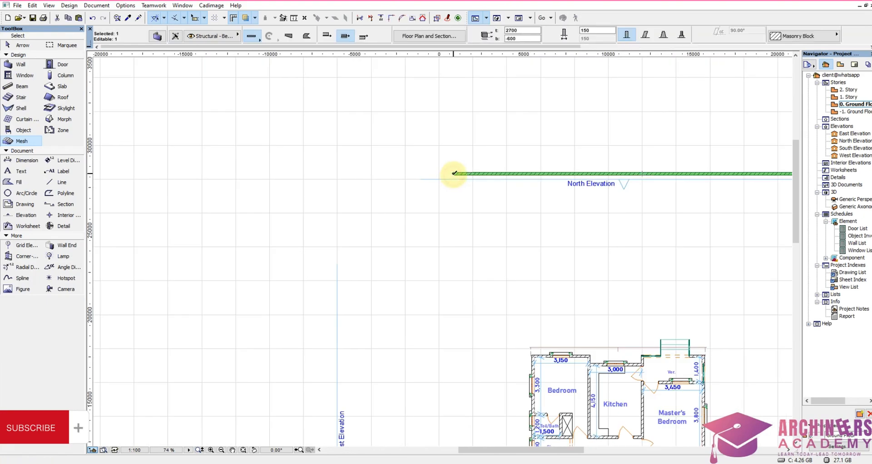
pyautogui.hotkey('ctrl', 'd')
pyautogui.click(454, 174)
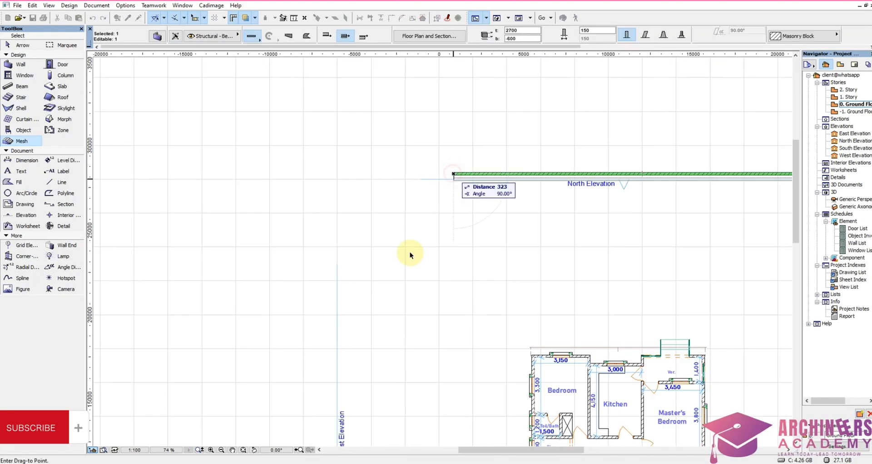
pyautogui.scroll(-6, 387, 292)
pyautogui.scroll(2, 661, 164)
pyautogui.scroll(8, 661, 163)
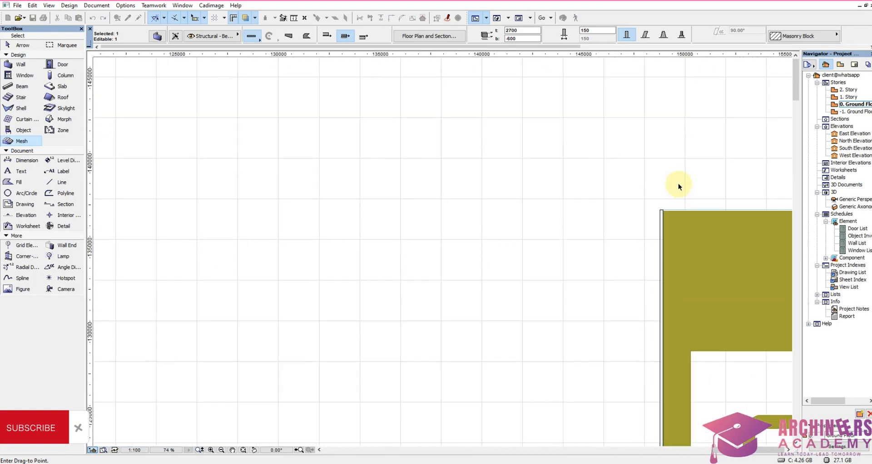
pyautogui.click(656, 214)
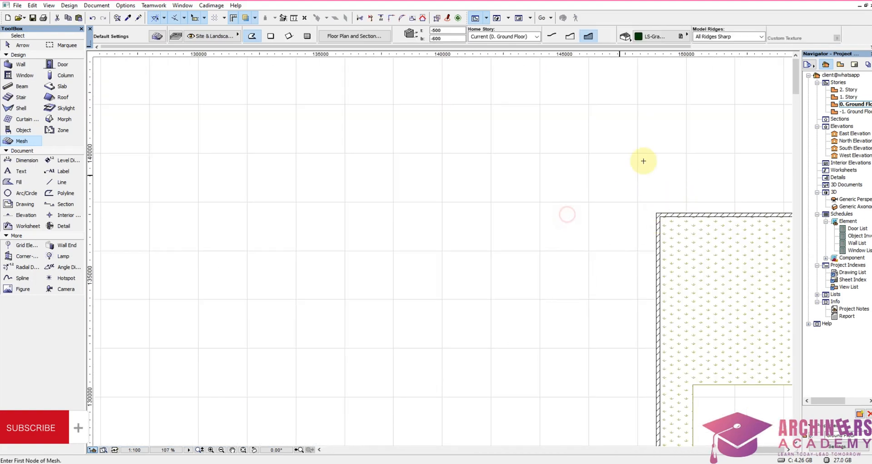
# Step: Select the North and West elevation lines around the building and stretch them to meet at the northwest corner
pyautogui.scroll(-8, 642, 159)
pyautogui.scroll(-3, 514, 343)
pyautogui.scroll(3, 422, 236)
pyautogui.scroll(3, 500, 243)
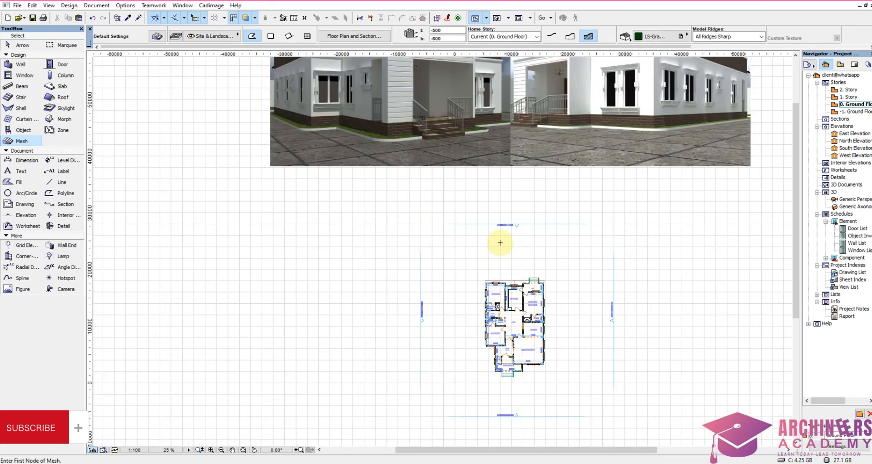
pyautogui.scroll(-1, 516, 218)
pyautogui.scroll(2, 565, 250)
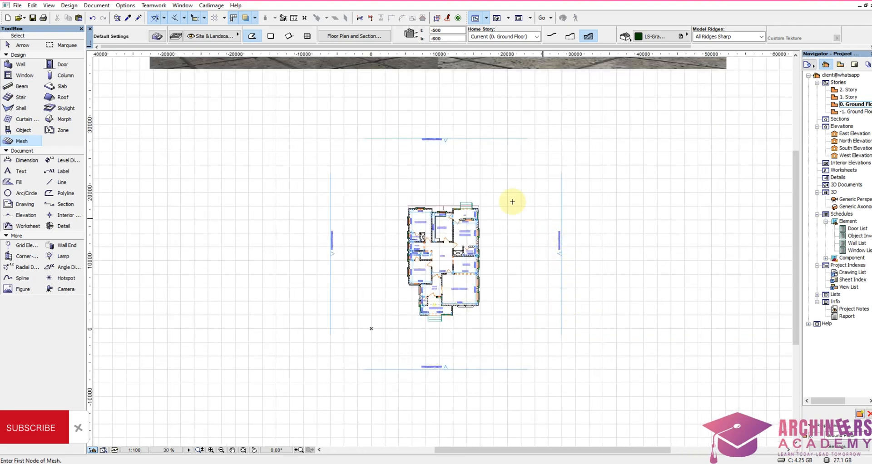
pyautogui.moveTo(308, 128)
pyautogui.keyDown('shift'); pyautogui.mouseDown()
pyautogui.moveTo(400, 228)
pyautogui.moveTo(402, 244)
pyautogui.mouseUp(); pyautogui.keyUp('shift')
pyautogui.click(364, 138)
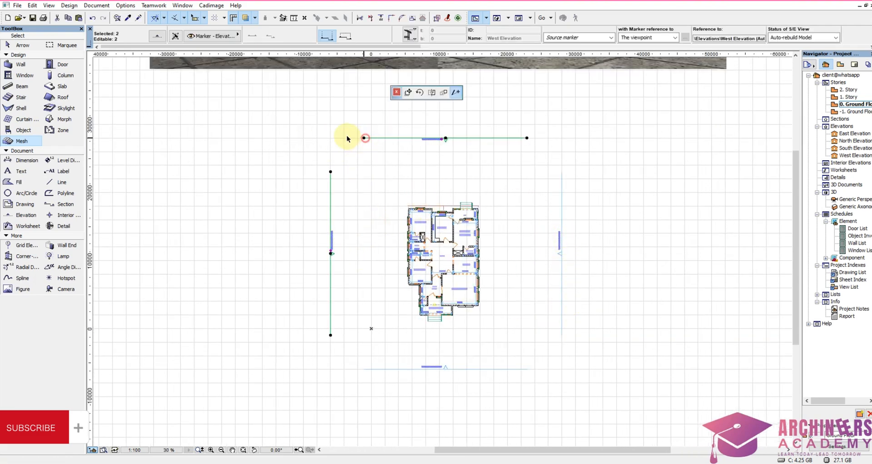
pyautogui.click(330, 172)
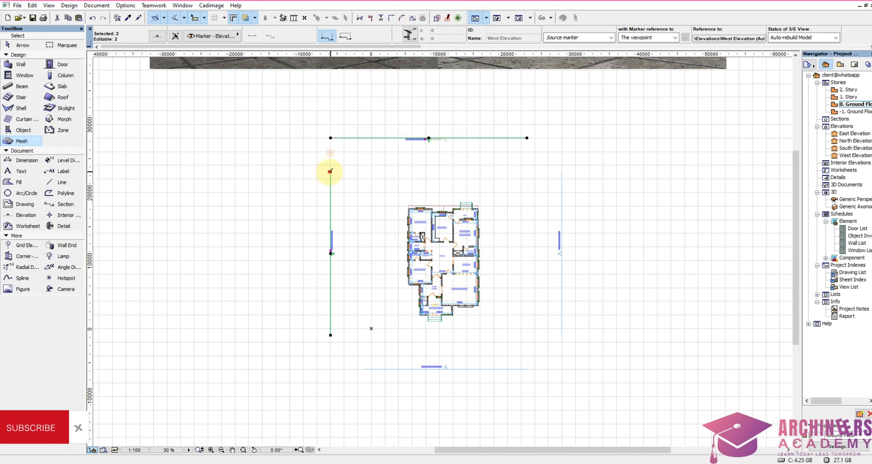
pyautogui.click(330, 137)
# Step: Add the South elevation line to the selection and stretch it and the West line to meet at the southwest corner
pyautogui.click(410, 374)
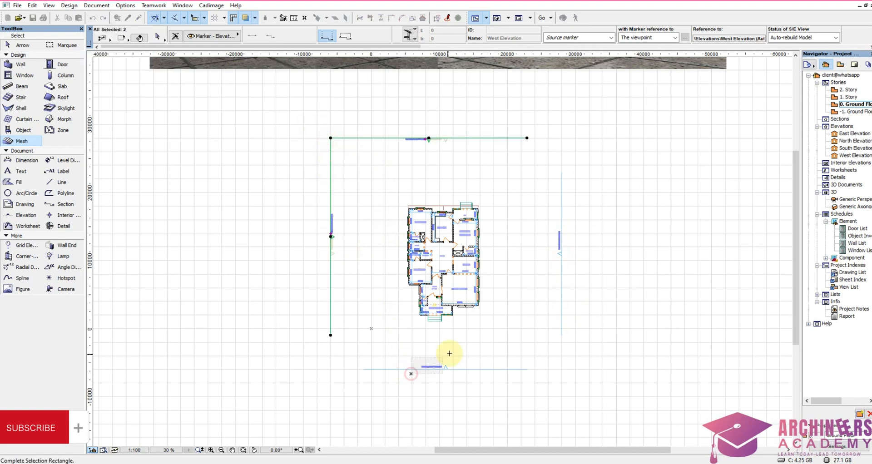
pyautogui.click(449, 353)
pyautogui.click(364, 369)
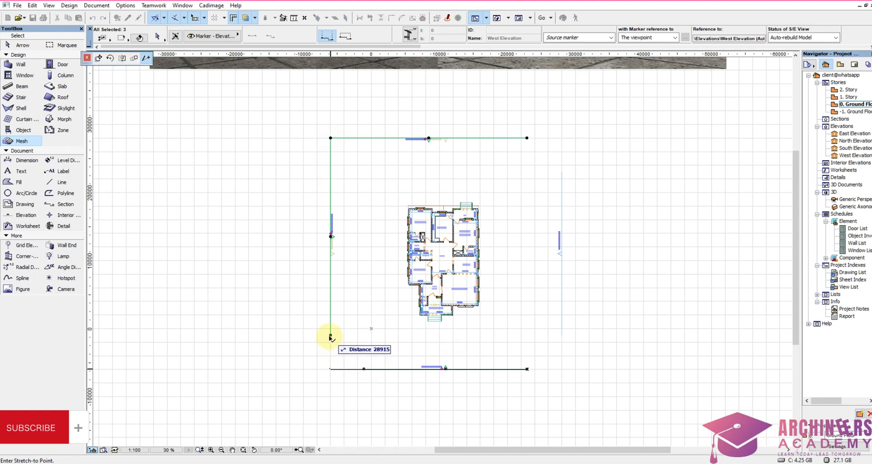
pyautogui.click(330, 337)
pyautogui.click(331, 336)
pyautogui.click(331, 369)
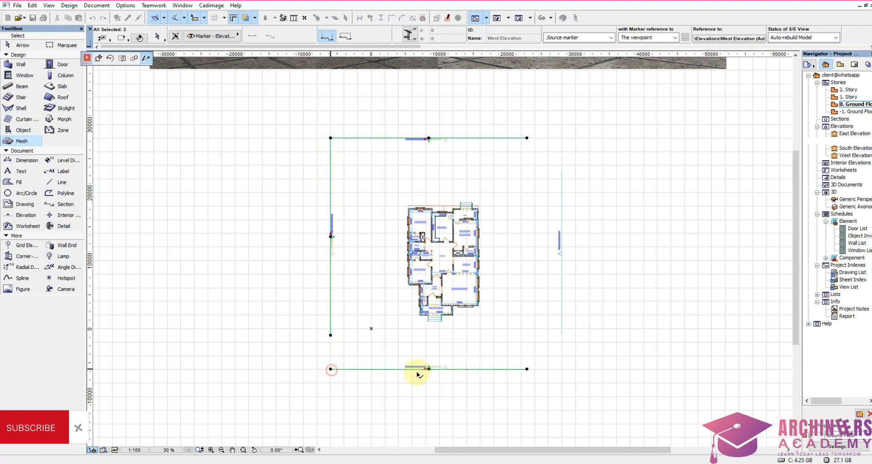
# Step: Stretch the South elevation line to 34,000 mm and extend the East elevation line to meet it at the southeast corner
pyautogui.click(527, 369)
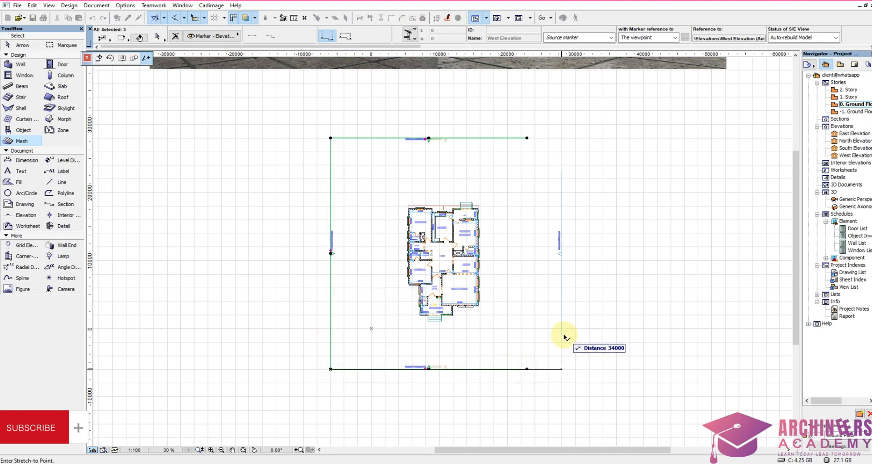
pyautogui.click(563, 336)
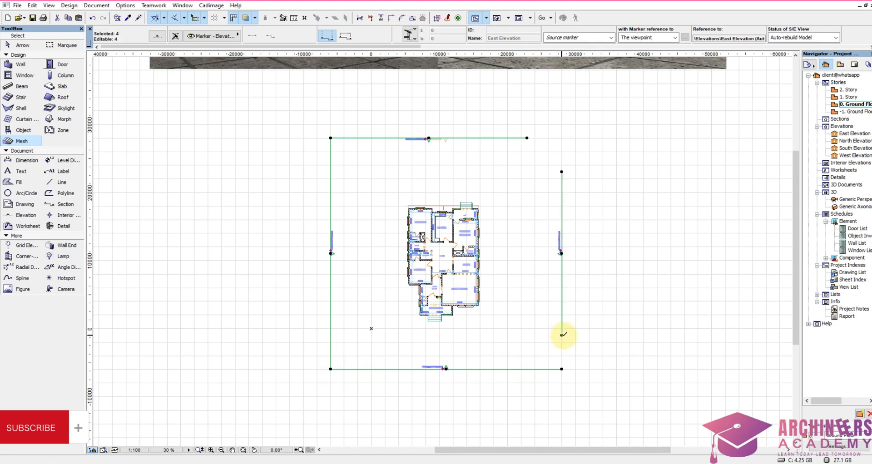
pyautogui.click(563, 335)
pyautogui.click(562, 368)
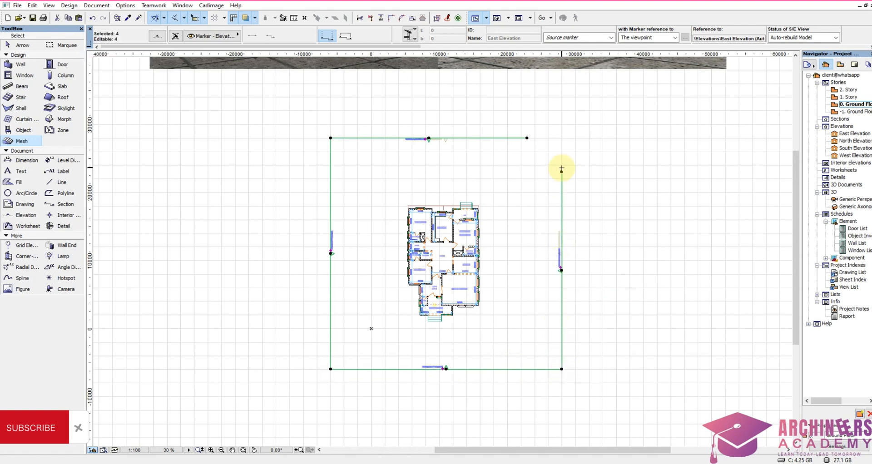
# Step: Stretch the East and North elevation lines to meet at the northeast corner, closing the square frame, and clear the selection
pyautogui.click(563, 172)
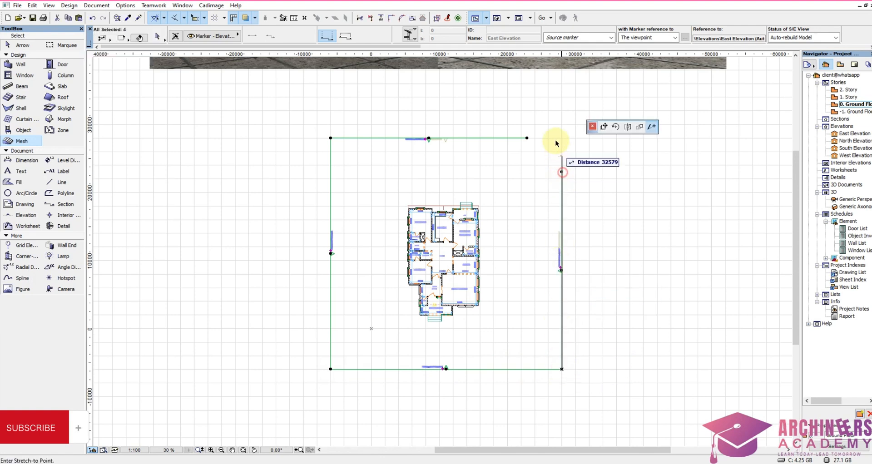
pyautogui.click(528, 137)
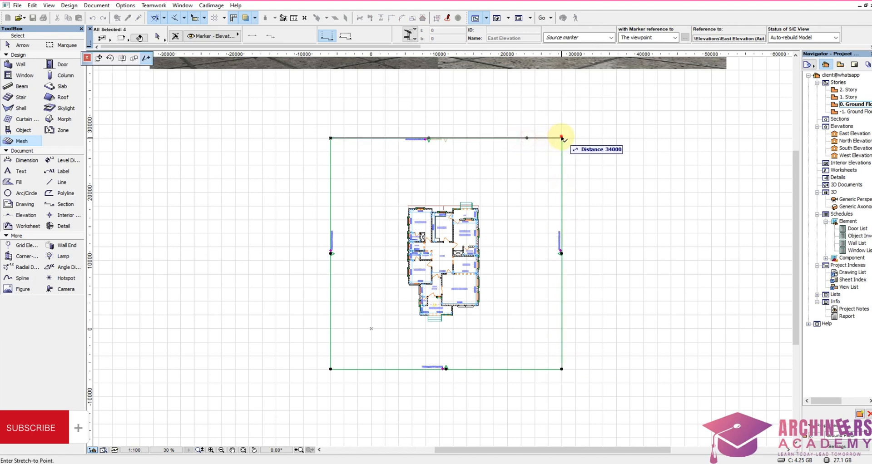
pyautogui.press('Escape')
# Step: Select all four elevation lines and move the frame about 1,000 mm south around the building
pyautogui.scroll(-2, 467, 230)
pyautogui.scroll(4, 462, 307)
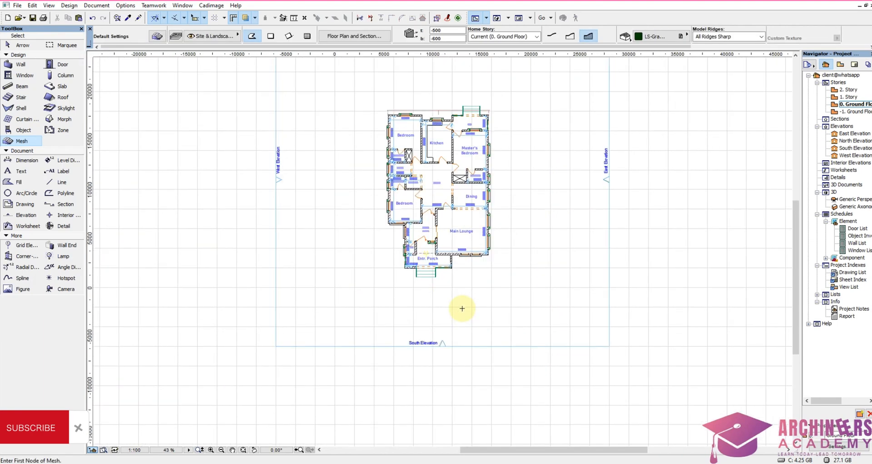
pyautogui.scroll(-3, 503, 313)
pyautogui.keyDown('shift'); pyautogui.moveTo(524, 308); pyautogui.dragTo(627, 370); pyautogui.keyUp('shift')
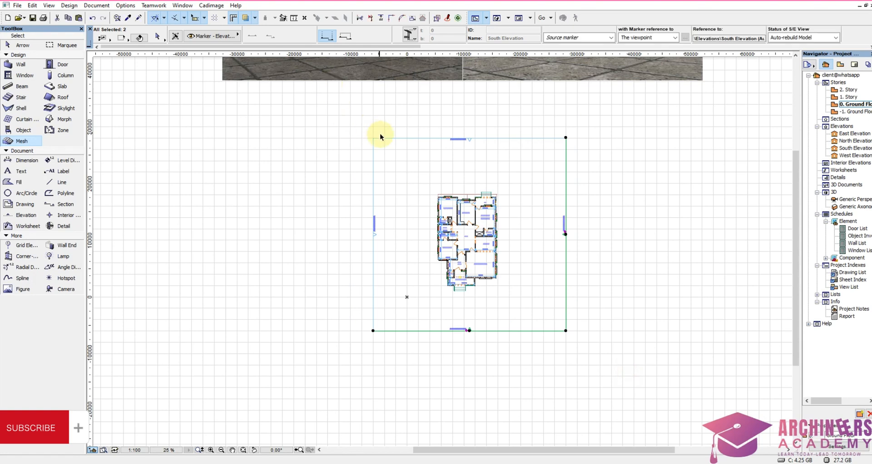
pyautogui.keyDown('shift'); pyautogui.moveTo(358, 126); pyautogui.dragTo(394, 159); pyautogui.keyUp('shift')
pyautogui.hotkey('ctrl', 'd')
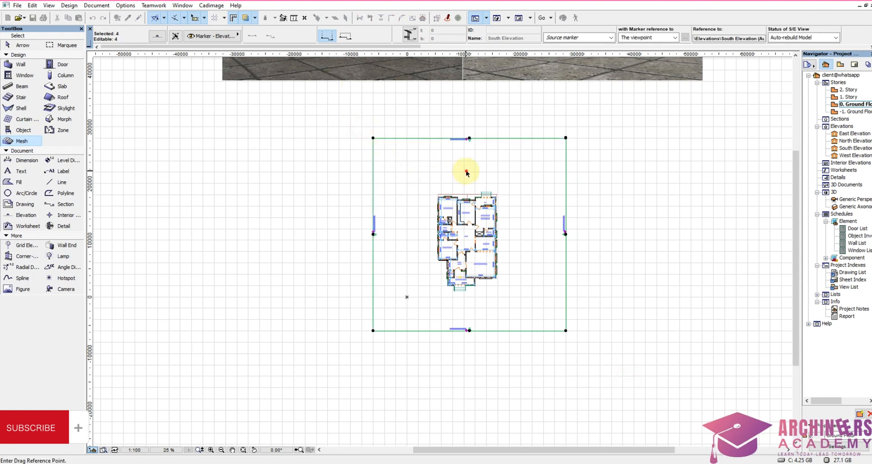
pyautogui.click(467, 172)
pyautogui.click(467, 178)
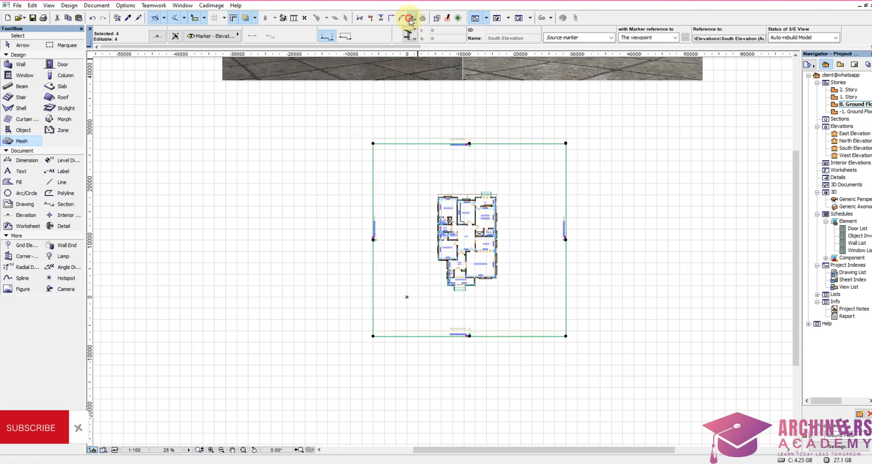
# Step: Resize the four elevation lines graphically to enlarge the frame, and shift it about 1,700 mm west around the building
pyautogui.click(410, 19)
pyautogui.click(456, 232)
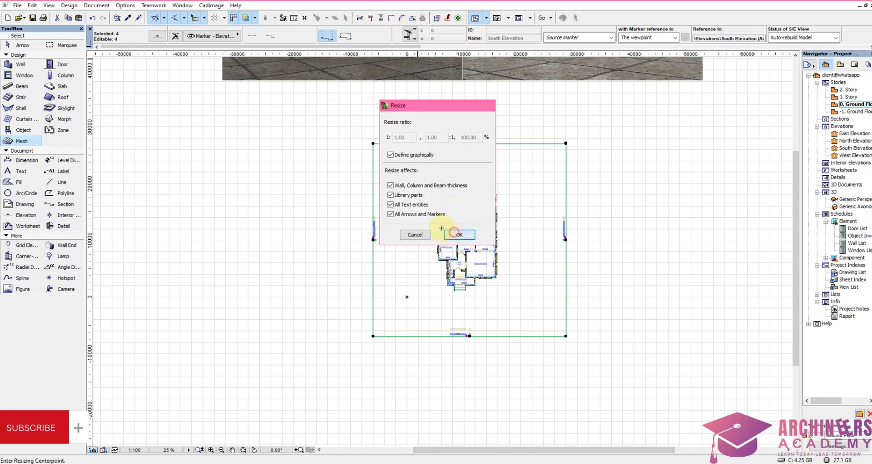
pyautogui.click(416, 248)
pyautogui.click(555, 248)
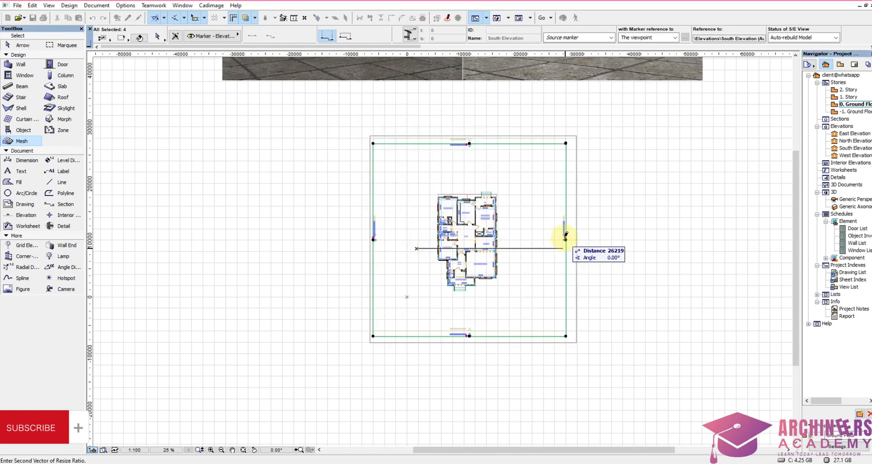
pyautogui.click(590, 234)
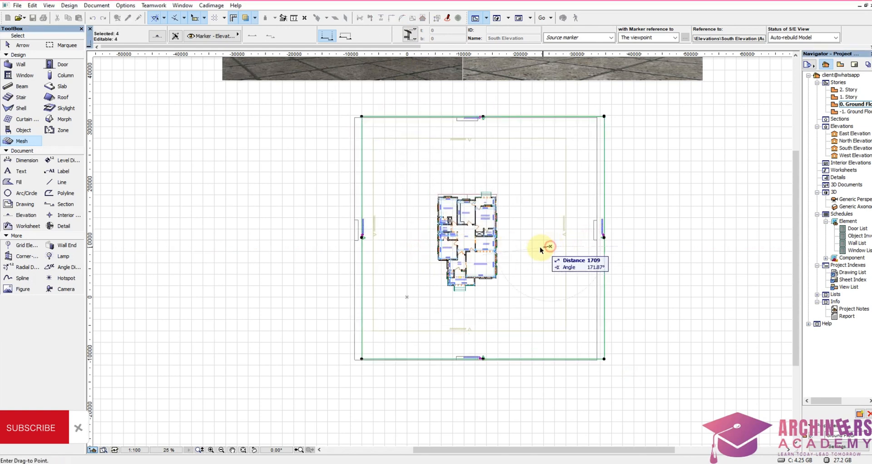
pyautogui.press('Escape')
# Step: Examine the ground floor plan's rooms and dimensions and its position within the enlarged elevation frame
pyautogui.scroll(4, 497, 270)
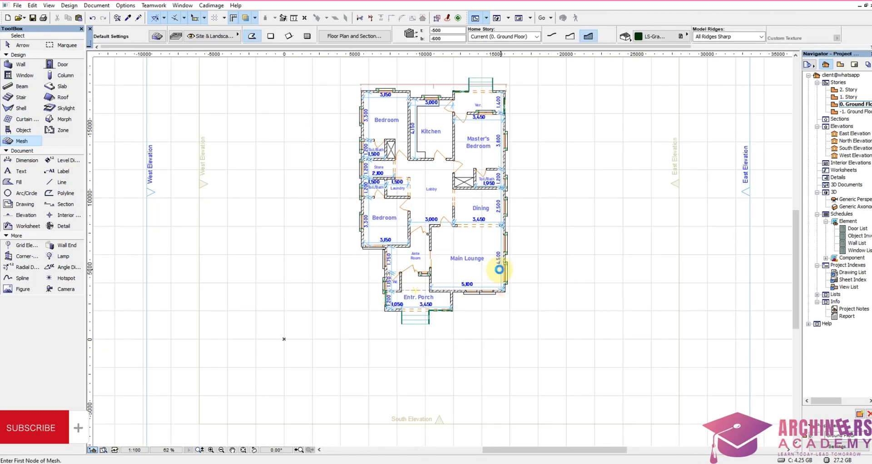
pyautogui.scroll(-3, 533, 271)
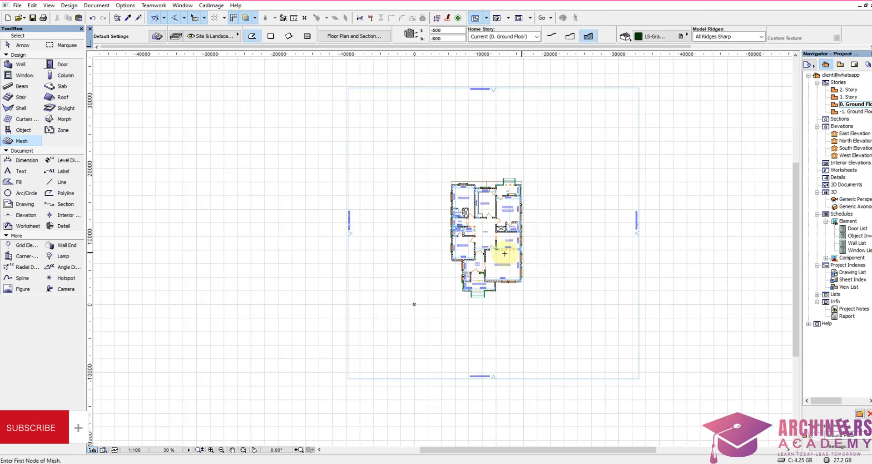
pyautogui.scroll(3, 525, 261)
pyautogui.scroll(-3, 507, 272)
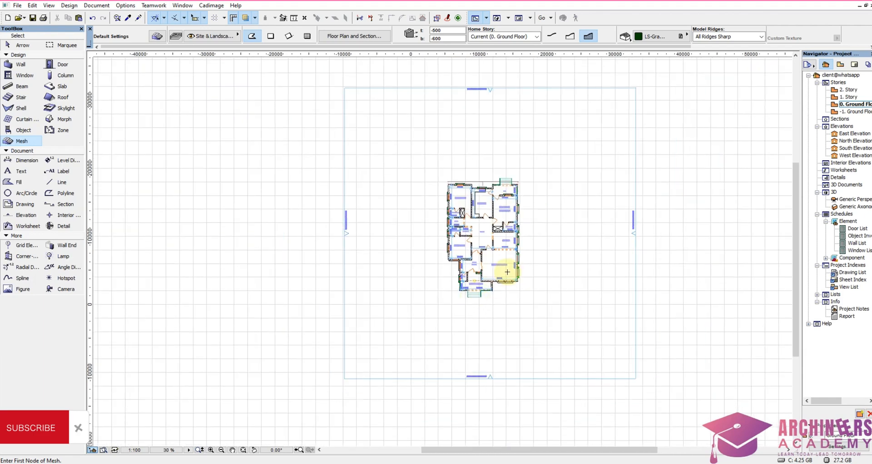
pyautogui.scroll(-3, 512, 272)
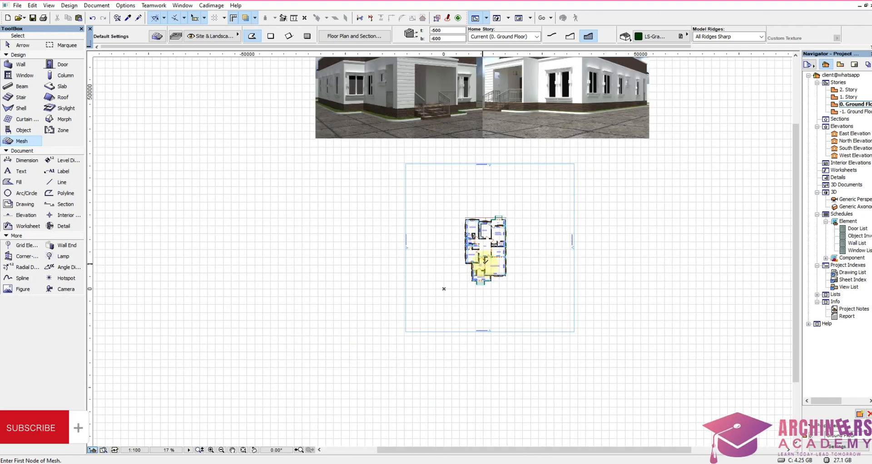
pyautogui.scroll(5, 478, 269)
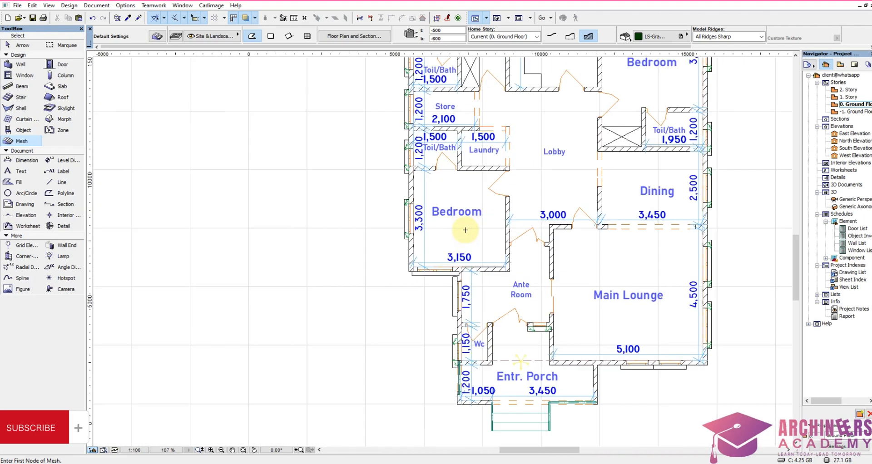
pyautogui.scroll(-2, 473, 195)
pyautogui.scroll(2, 480, 144)
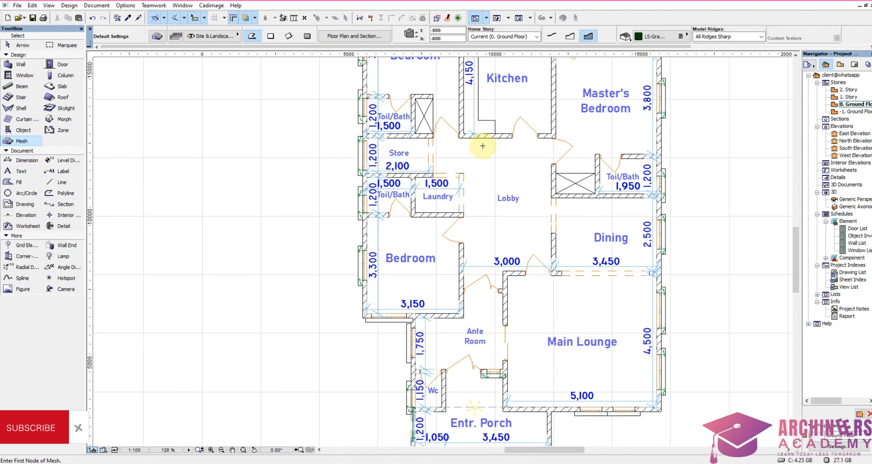
pyautogui.scroll(-3, 479, 147)
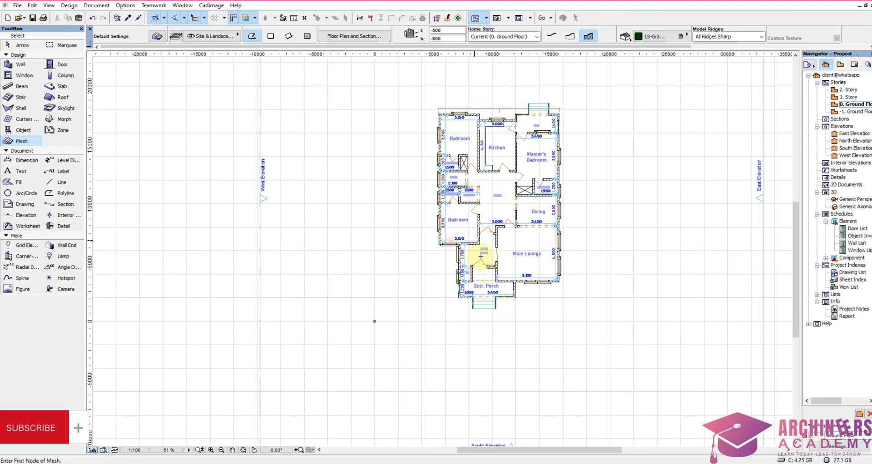
pyautogui.scroll(3, 481, 257)
pyautogui.scroll(-3, 479, 260)
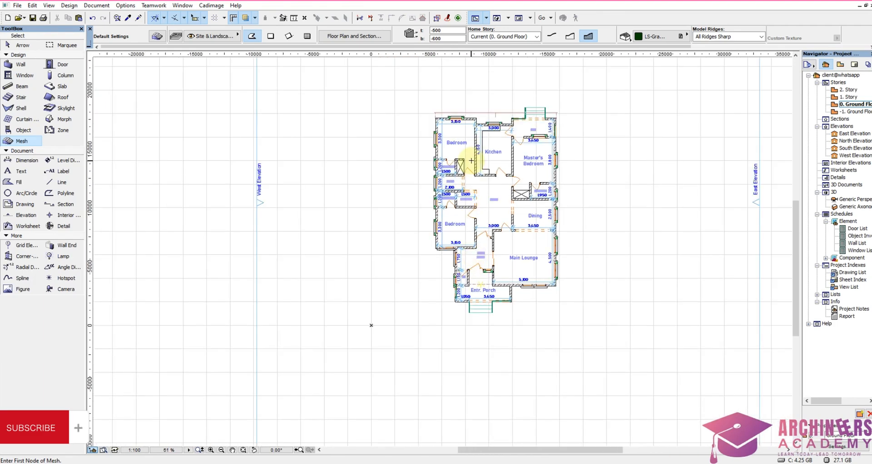
pyautogui.scroll(2, 486, 195)
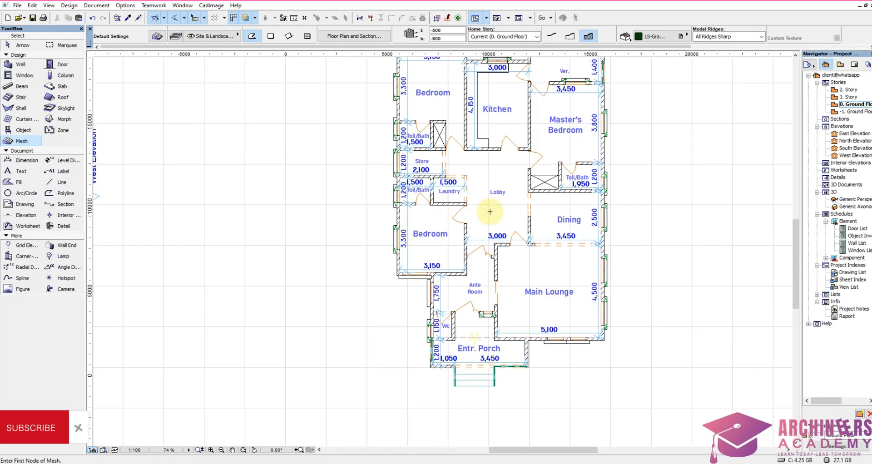
pyautogui.scroll(-3, 474, 193)
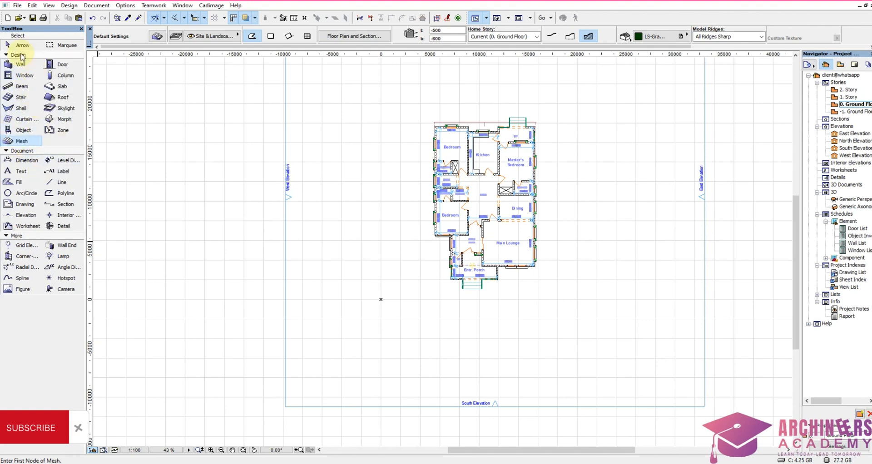
# Step: Open the Grid Element default settings and review the marker options, including the marker shape
pyautogui.doubleClick(21, 248)
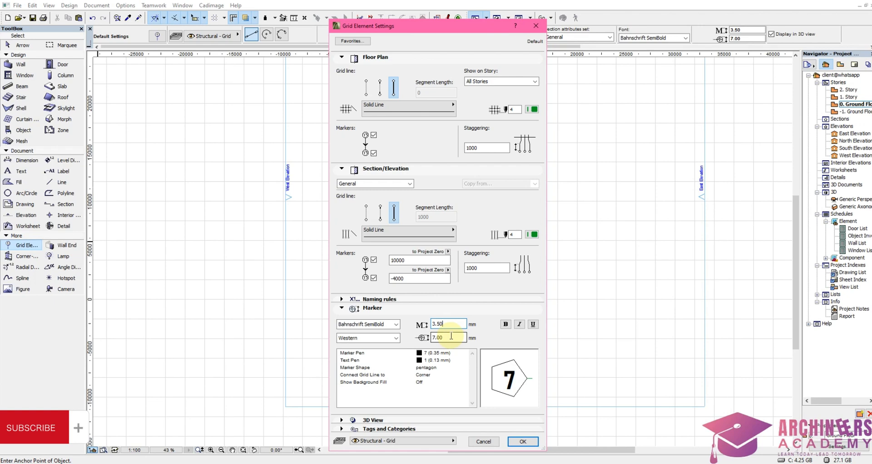
pyautogui.click(345, 312)
pyautogui.click(344, 310)
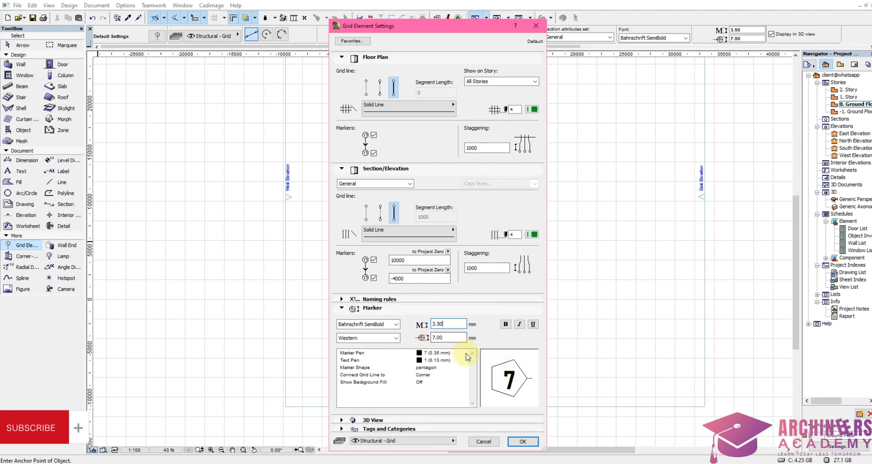
pyautogui.click(428, 367)
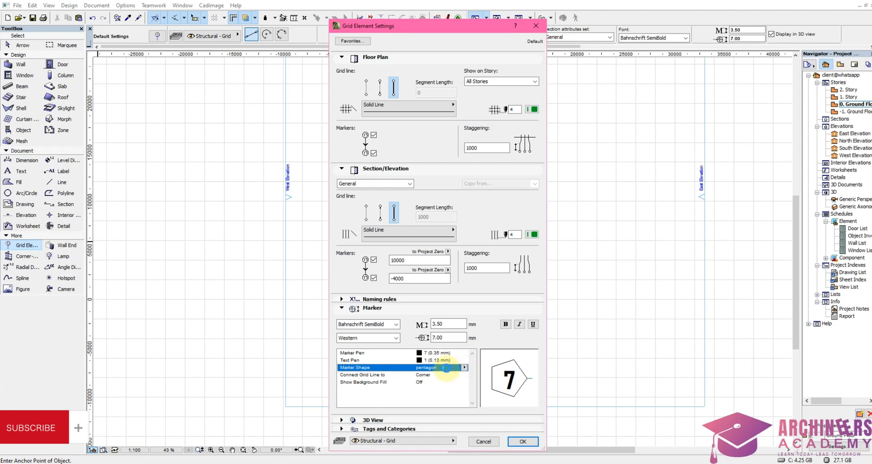
pyautogui.press('Return')
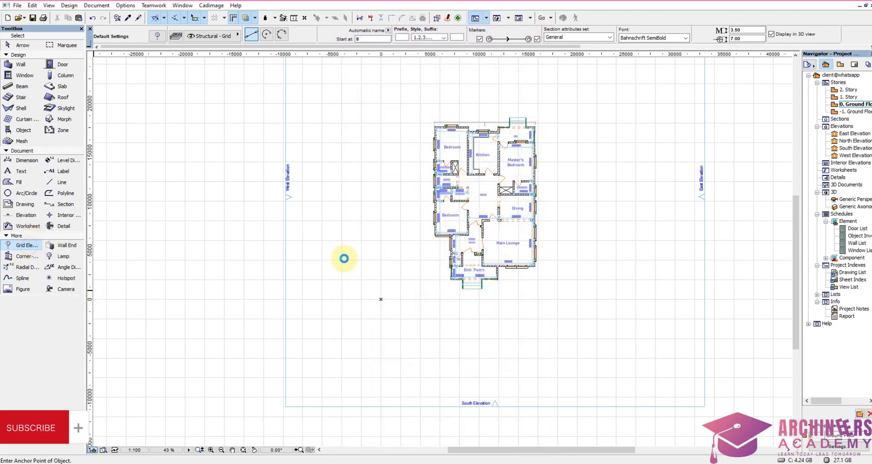
# Step: Try the circle, square and pentagon marker shapes in the Grid Element defaults, and set the marker shape to hexagon
pyautogui.hotkey('ctrl', 't')
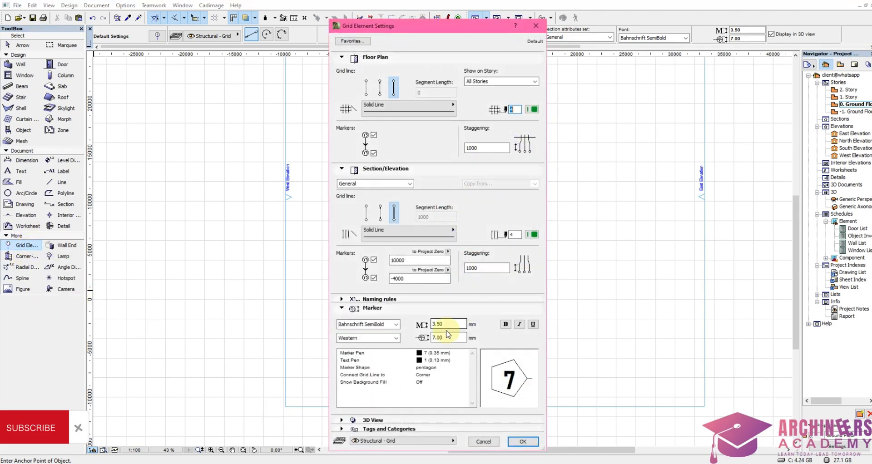
pyautogui.click(425, 368)
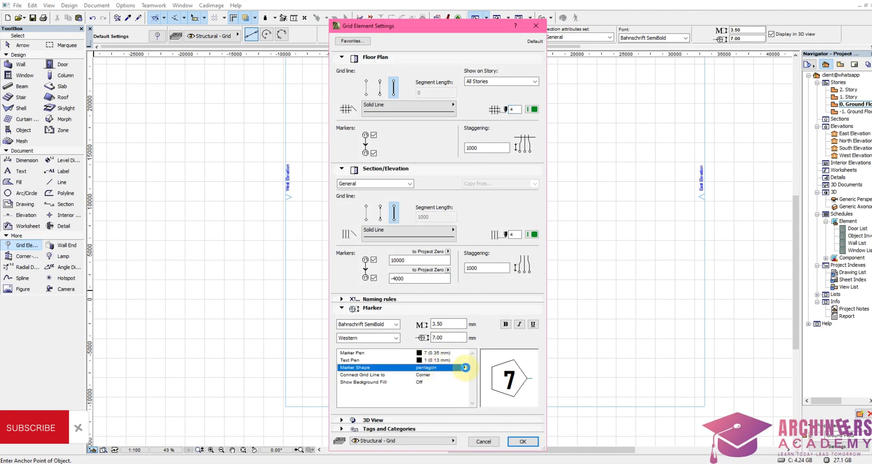
pyautogui.click(465, 367)
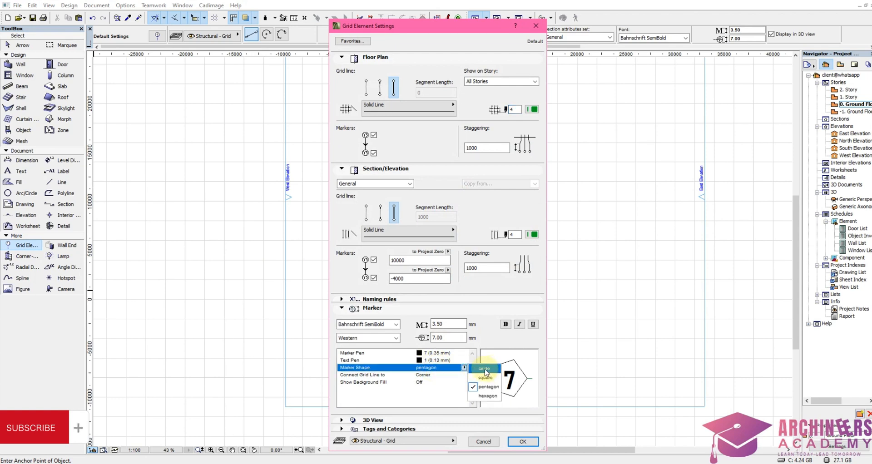
pyautogui.click(484, 369)
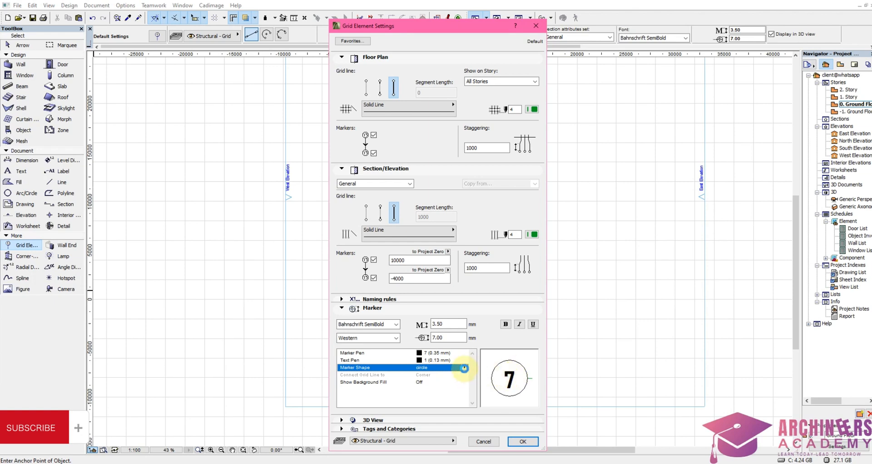
pyautogui.click(464, 368)
pyautogui.click(482, 376)
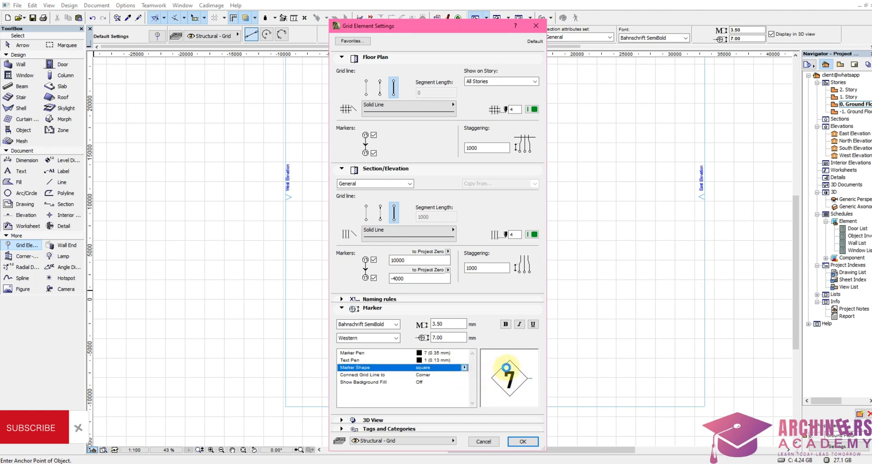
pyautogui.click(464, 369)
pyautogui.click(483, 381)
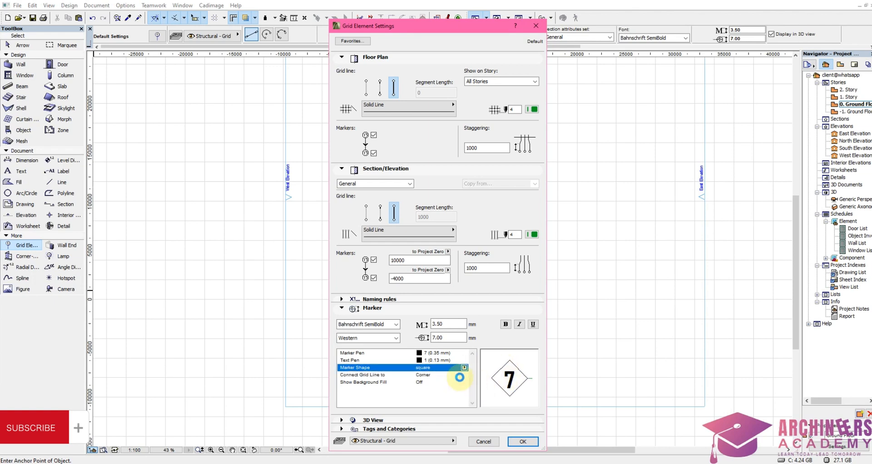
pyautogui.click(465, 368)
pyautogui.click(475, 383)
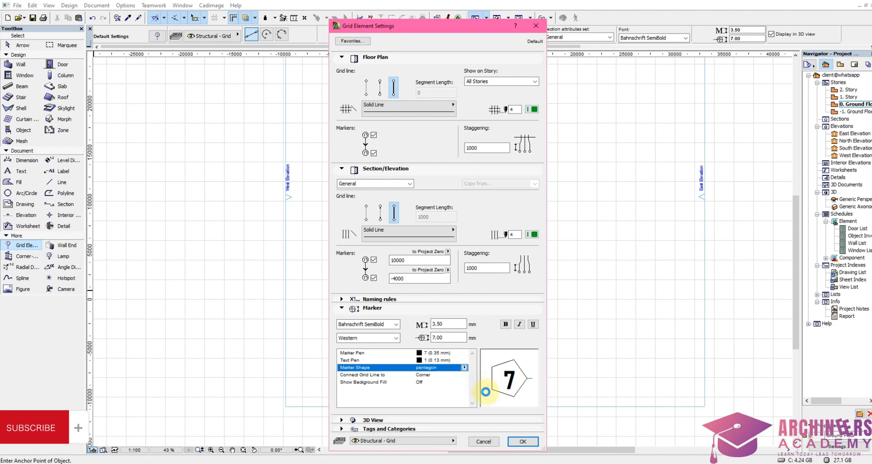
pyautogui.click(465, 369)
pyautogui.click(475, 390)
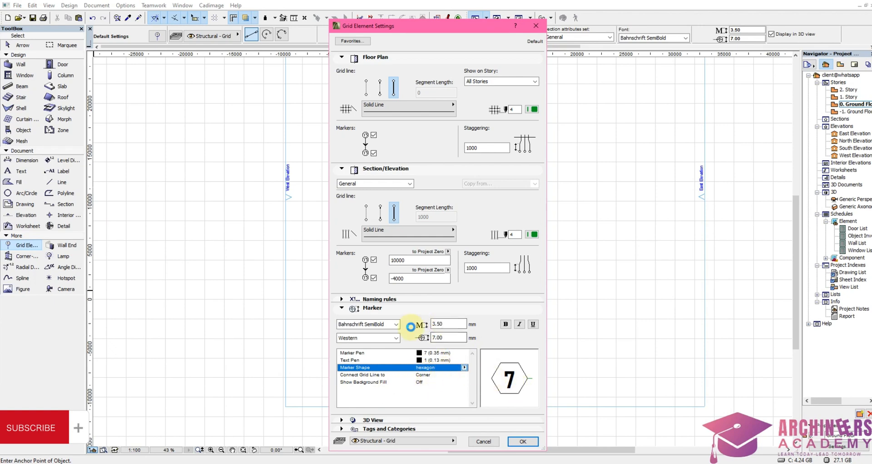
# Step: Try a grid marker size of 10.00 mm and restore it to 7.00 mm
pyautogui.click(450, 327)
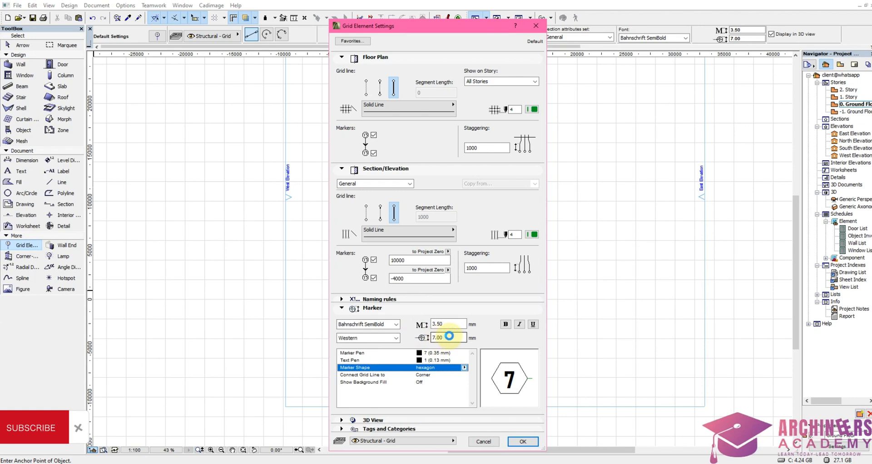
pyautogui.moveTo(449, 336); pyautogui.dragTo(426, 336)
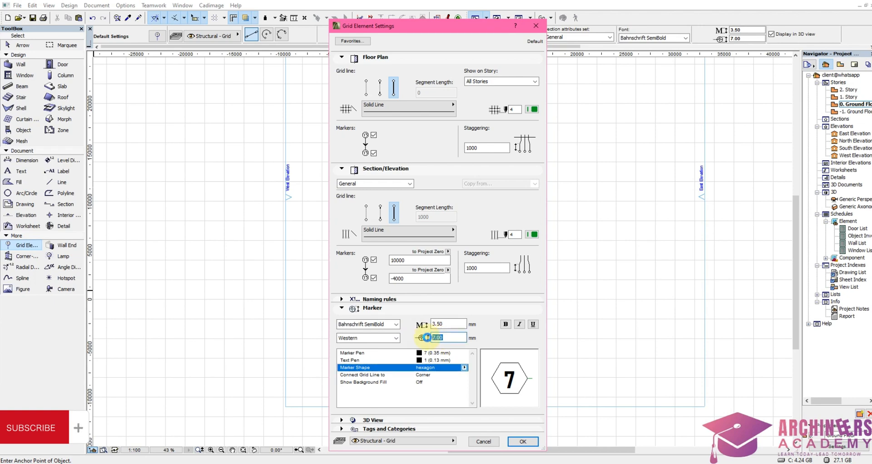
pyautogui.write('10.00')
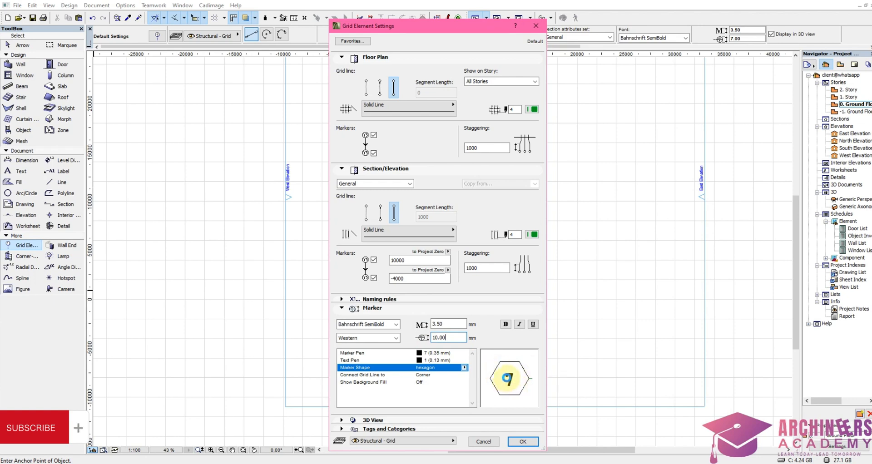
pyautogui.click(446, 338)
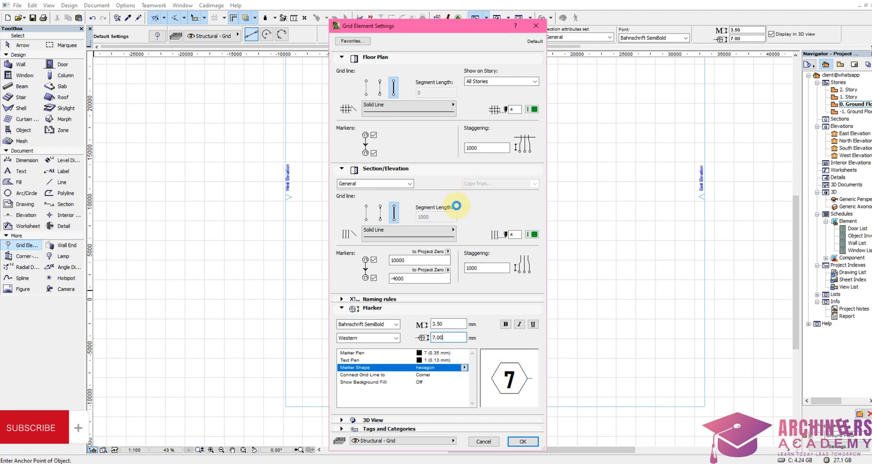
# Step: Set the grid's section/elevation marker levels to 5000 at the top and -1000 at the bottom, and apply the settings
pyautogui.click(411, 259)
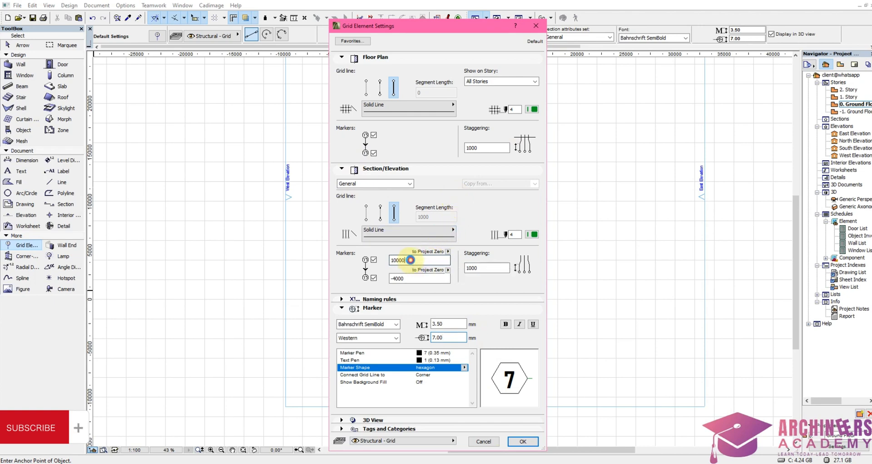
pyautogui.doubleClick(418, 258)
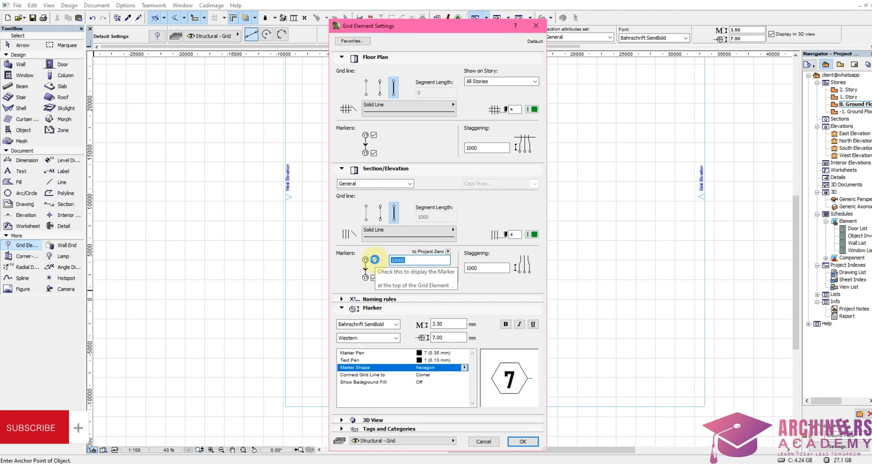
pyautogui.click(373, 260)
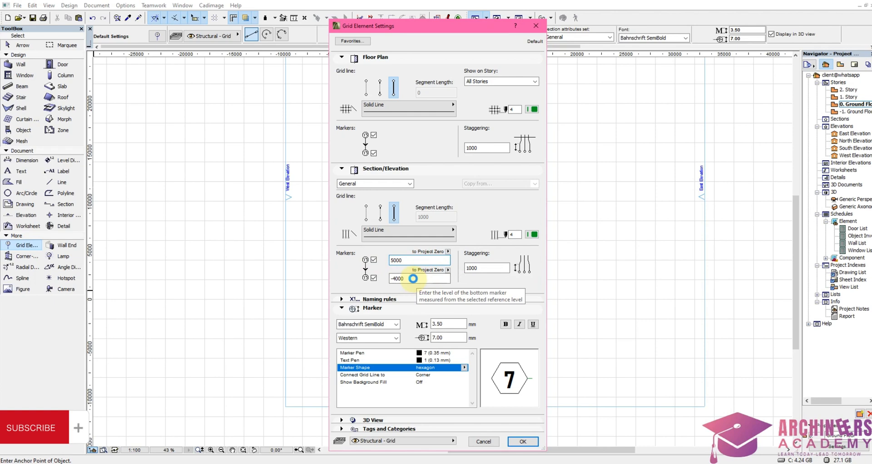
pyautogui.moveTo(413, 279); pyautogui.dragTo(388, 281)
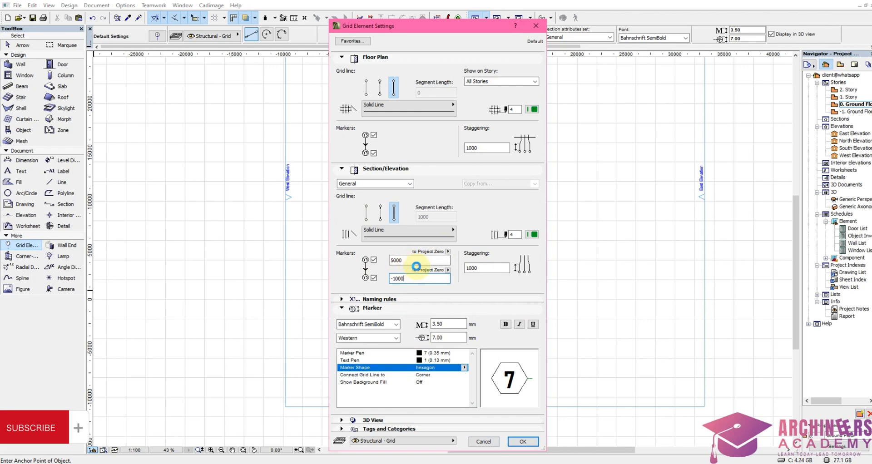
pyautogui.click(522, 442)
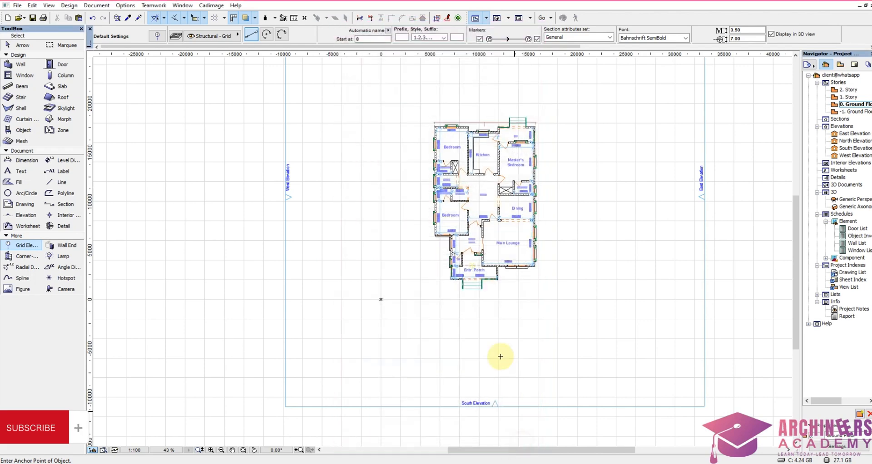
# Step: Examine the west exterior wall and its window openings beside the store and toilets to locate the wall's centre for a grid line
pyautogui.scroll(3, 457, 191)
pyautogui.scroll(4, 422, 277)
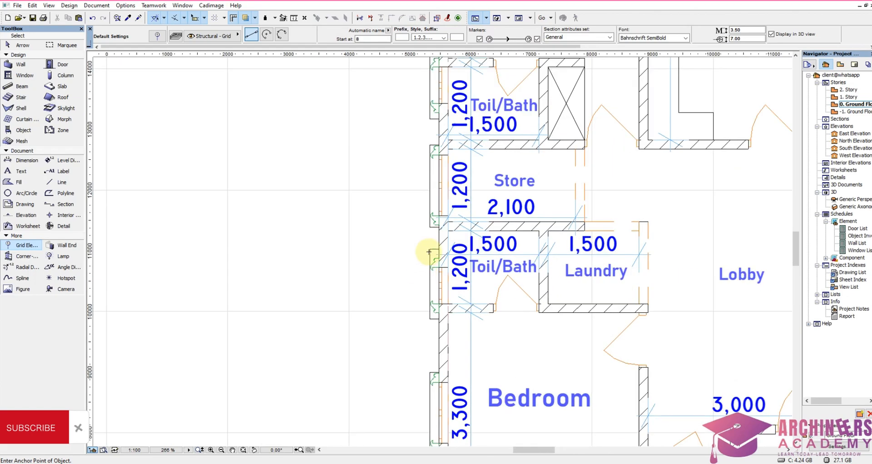
pyautogui.scroll(-4, 431, 250)
pyautogui.scroll(4, 432, 191)
pyautogui.scroll(3, 425, 303)
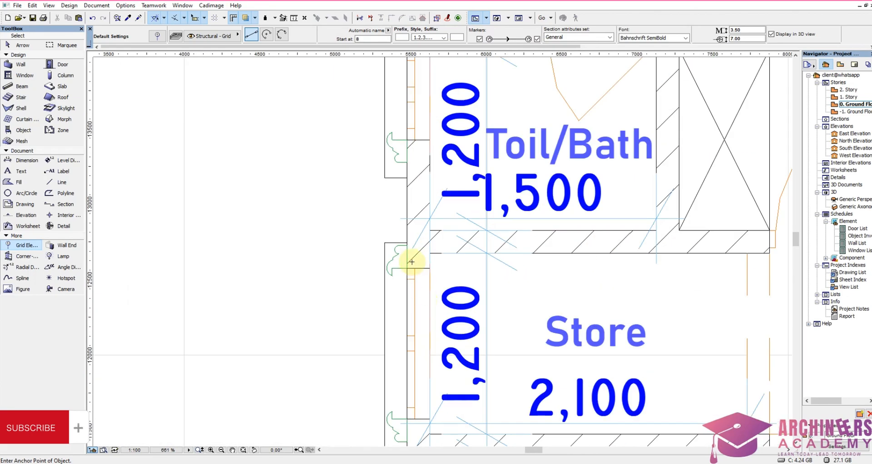
pyautogui.scroll(-1, 403, 255)
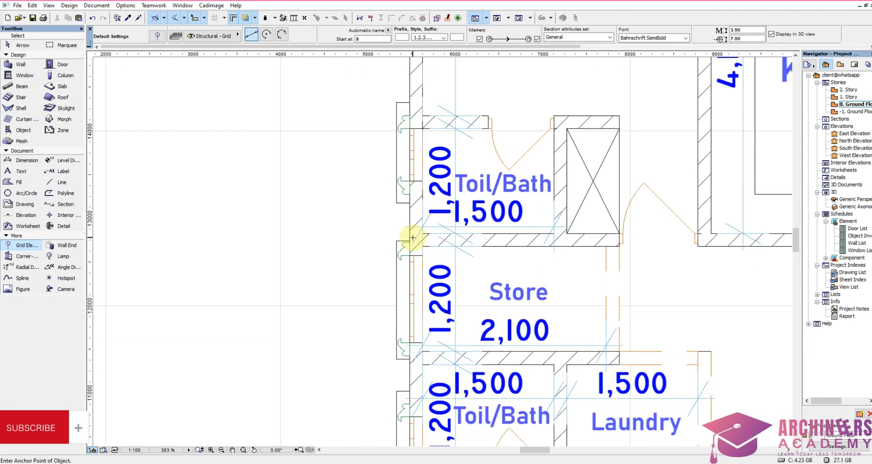
pyautogui.scroll(-3, 413, 236)
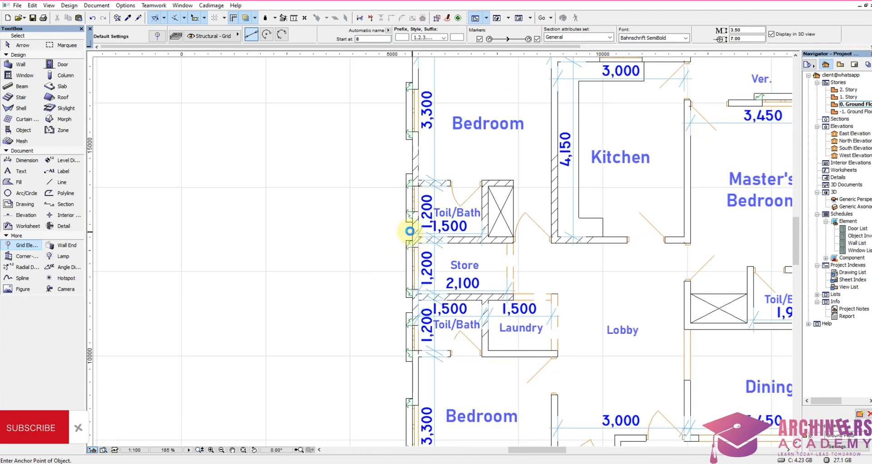
pyautogui.scroll(4, 414, 230)
pyautogui.scroll(-2, 413, 222)
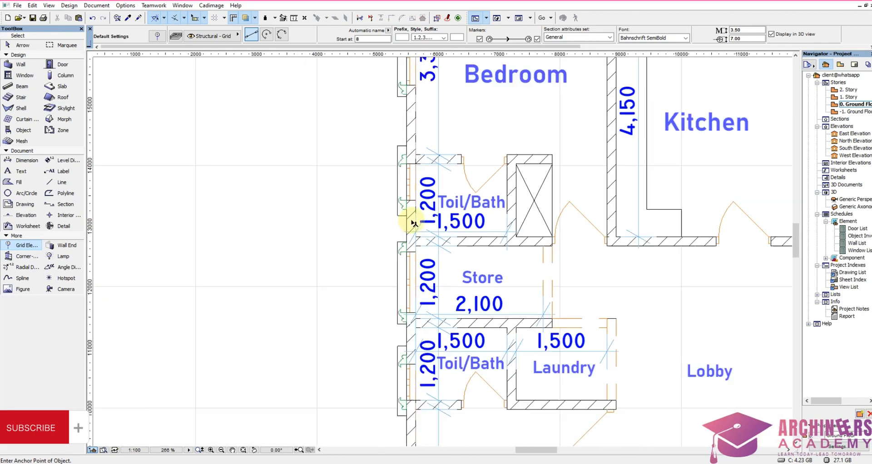
pyautogui.scroll(-2, 413, 222)
pyautogui.scroll(5, 409, 229)
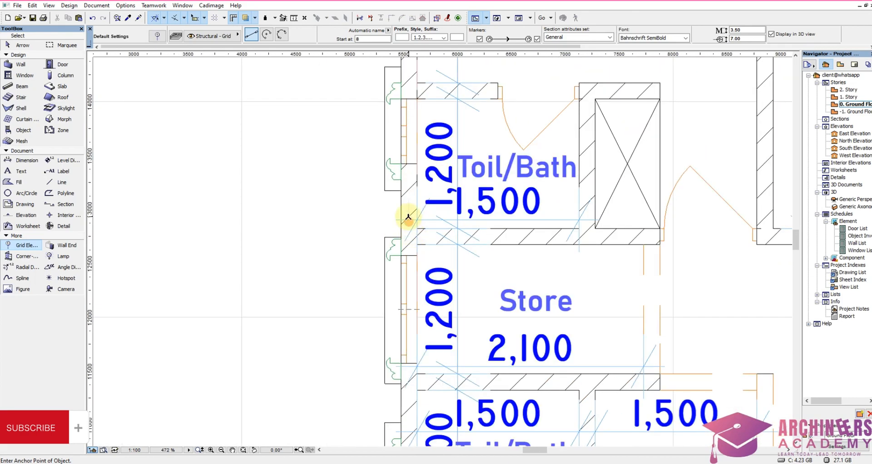
pyautogui.scroll(4, 406, 312)
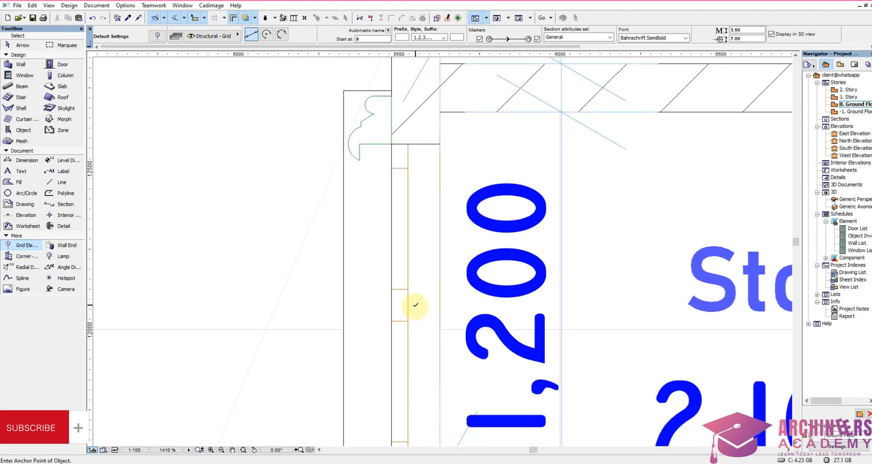
pyautogui.scroll(-3, 418, 281)
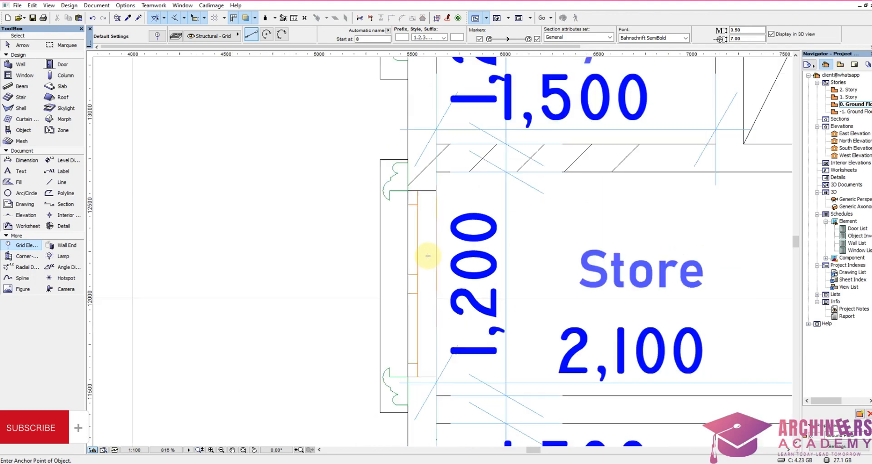
pyautogui.scroll(4, 422, 252)
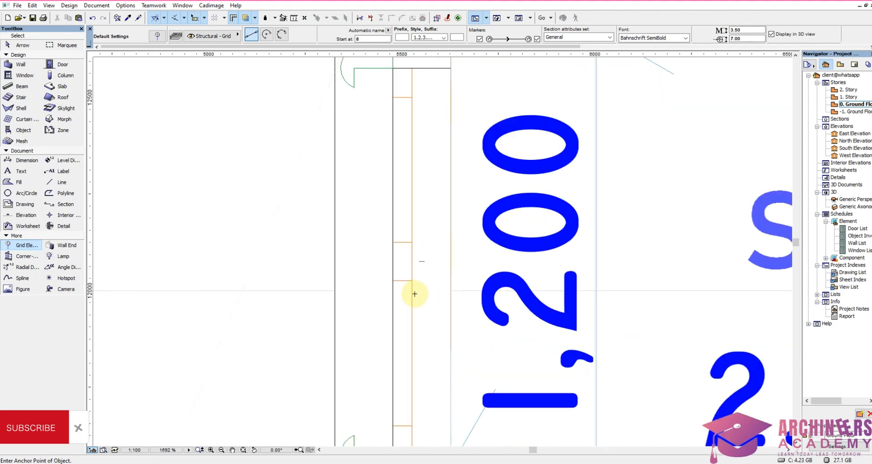
pyautogui.scroll(-4, 415, 293)
# Step: Check the construction method of the west exterior wall beside the store in its wall settings, and deselect the wall
pyautogui.keyDown('shift'); pyautogui.click(429, 117); pyautogui.keyUp('shift')
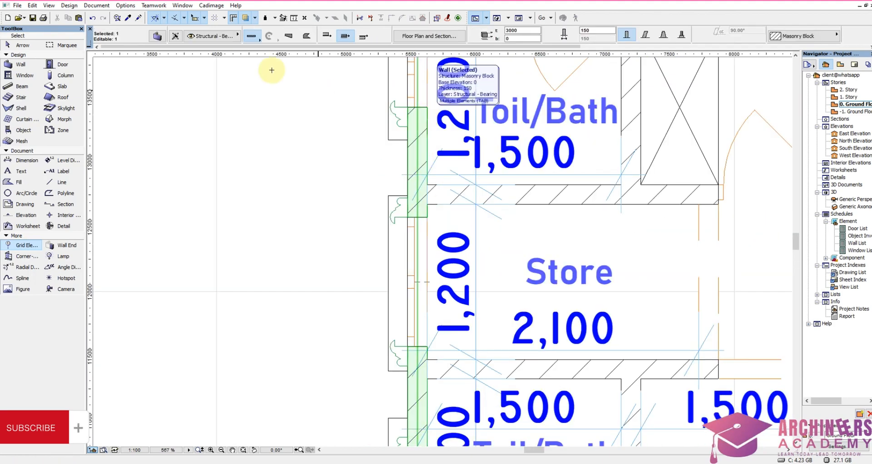
pyautogui.click(156, 38)
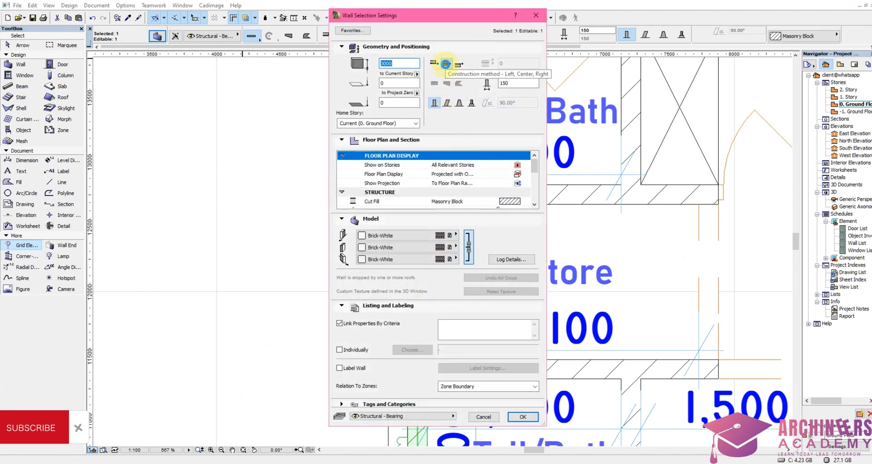
pyautogui.click(446, 63)
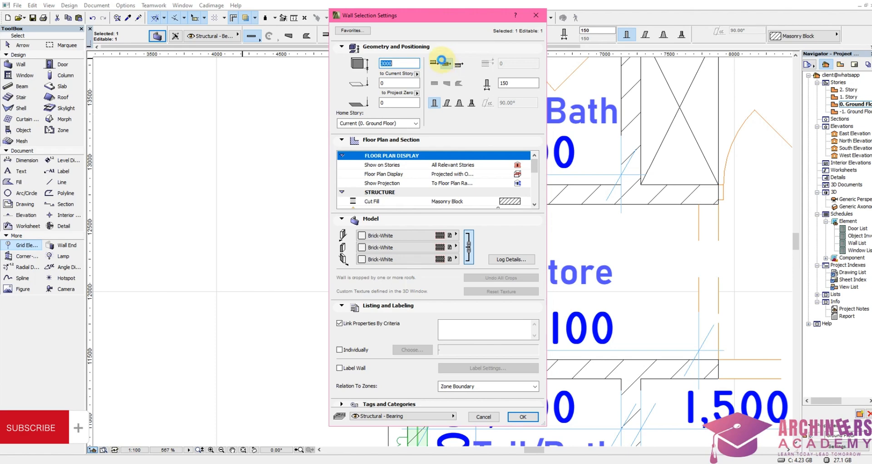
pyautogui.click(536, 15)
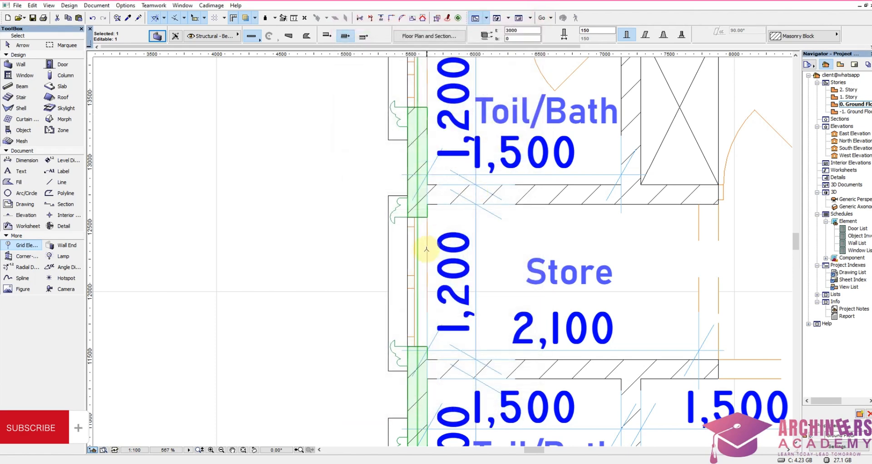
pyautogui.press('Escape')
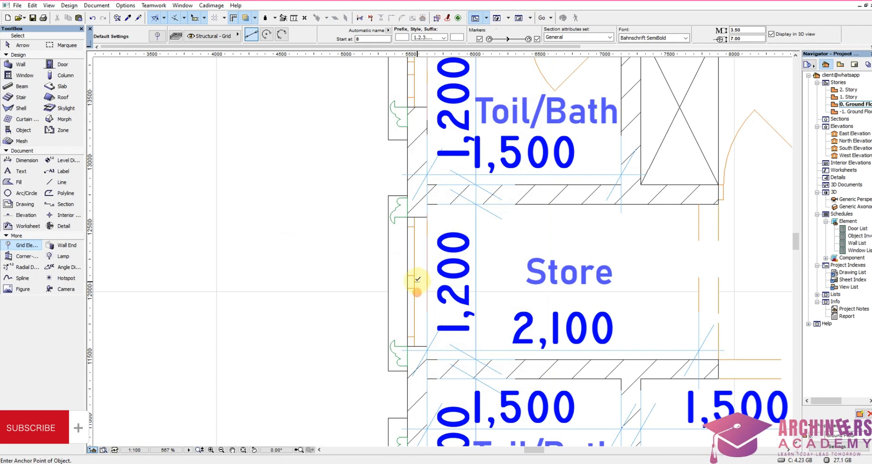
# Step: Try to place a grid line along the west exterior wall's centre from the store to beyond the north side, and remove it
pyautogui.click(419, 280)
pyautogui.scroll(-10, 409, 291)
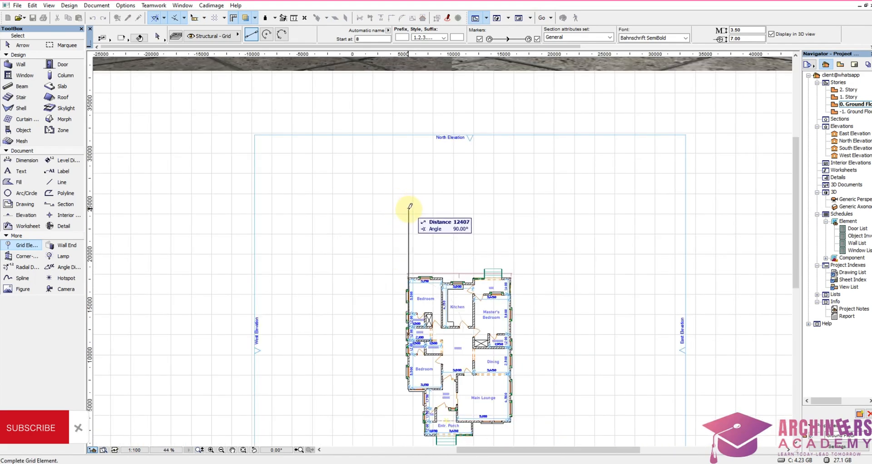
pyautogui.click(409, 202)
pyautogui.scroll(3, 409, 202)
pyautogui.keyDown('shift'); pyautogui.moveTo(419, 173); pyautogui.dragTo(388, 215); pyautogui.keyUp('shift')
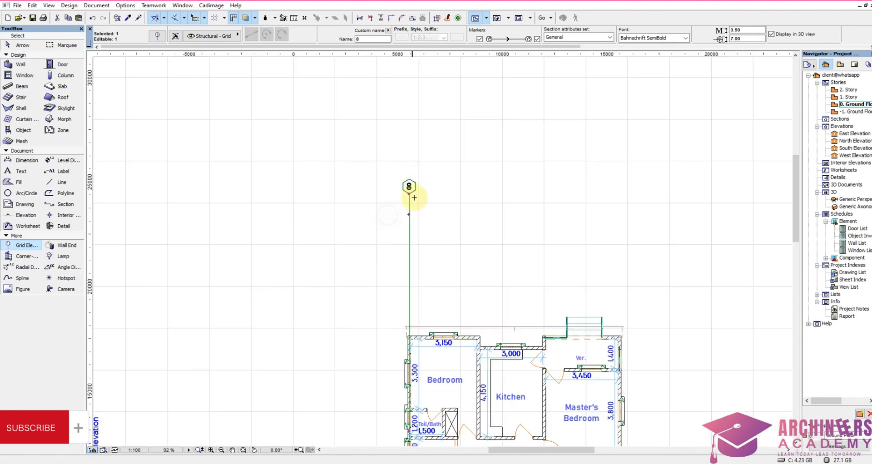
pyautogui.press('Escape')
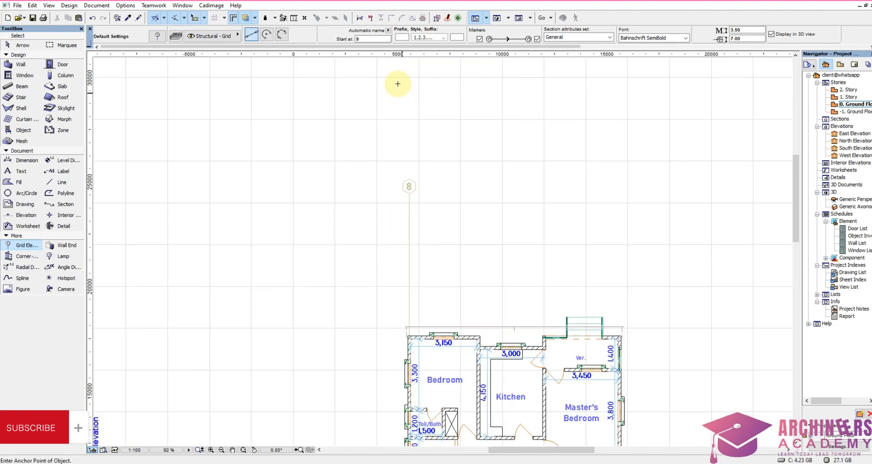
# Step: Set the grid numbering to start at 1 and place a vertical grid line along the west exterior wall's centre, ending north of the house
pyautogui.click(373, 38)
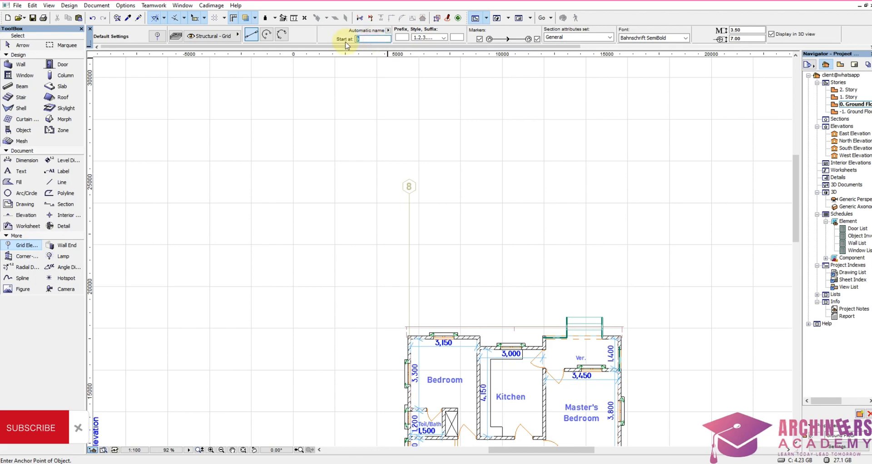
pyautogui.write('1')
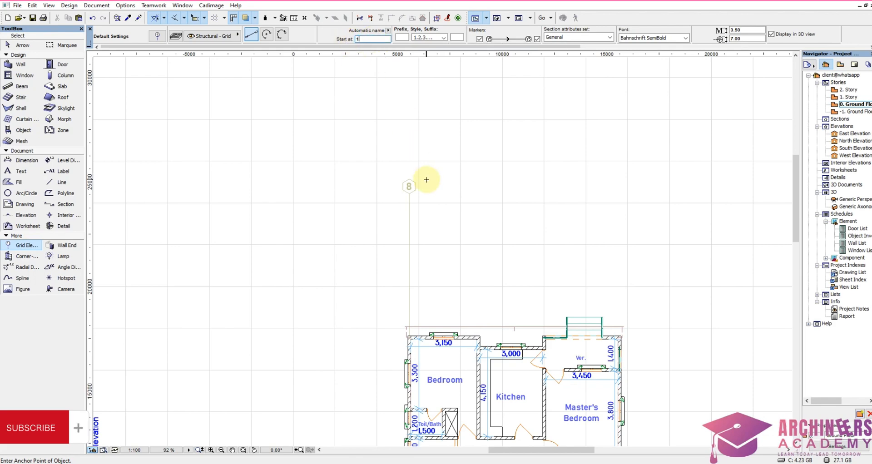
pyautogui.scroll(-4, 427, 179)
pyautogui.scroll(12, 409, 275)
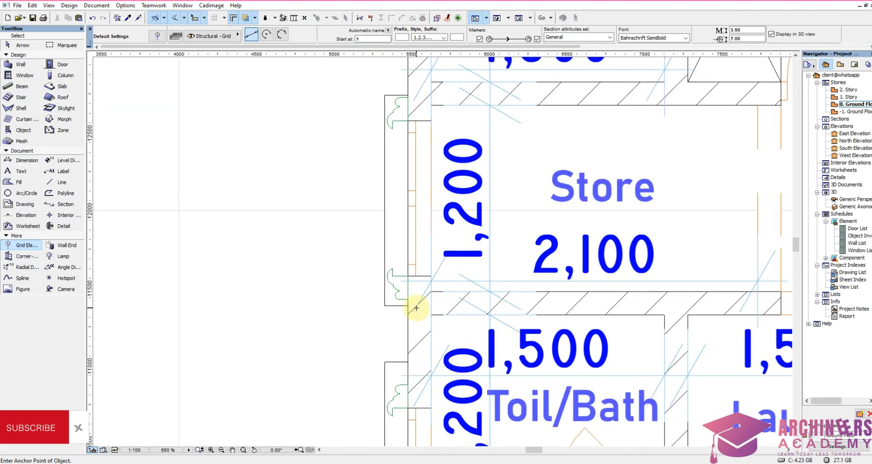
pyautogui.click(420, 198)
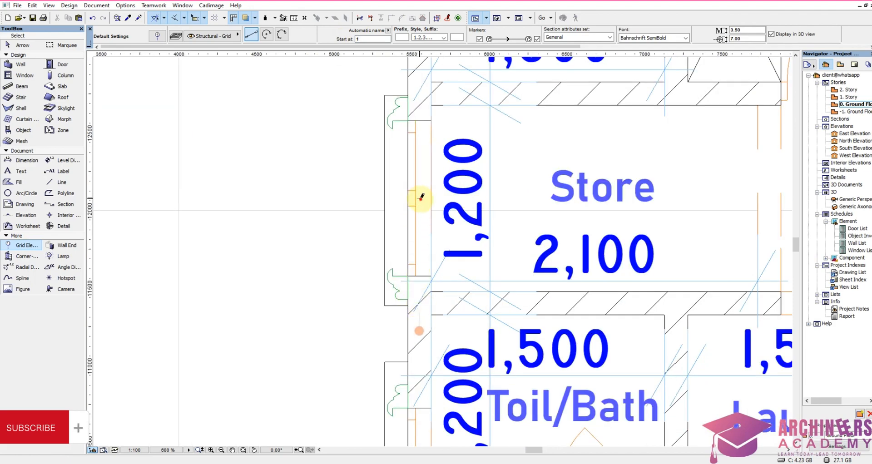
pyautogui.scroll(-7, 422, 305)
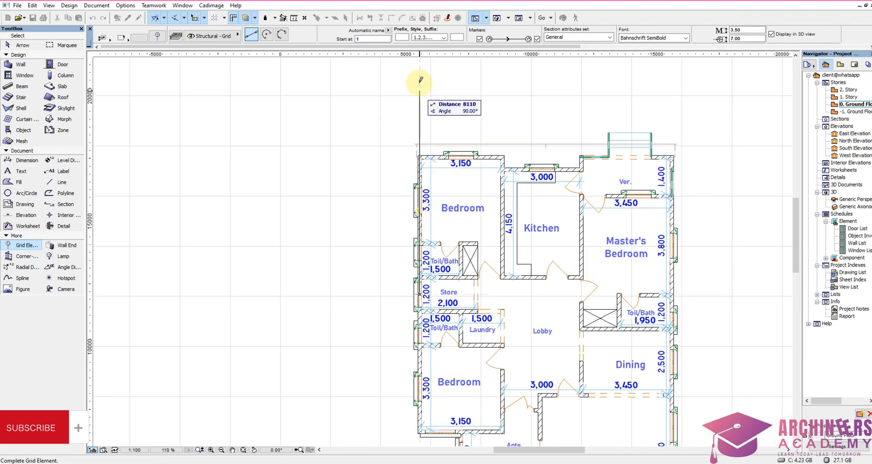
pyautogui.scroll(-2, 415, 133)
pyautogui.scroll(3, 415, 150)
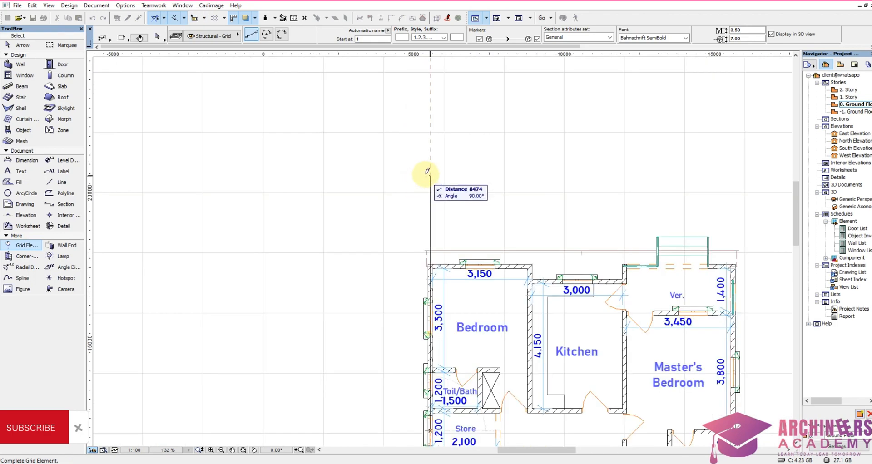
pyautogui.click(432, 169)
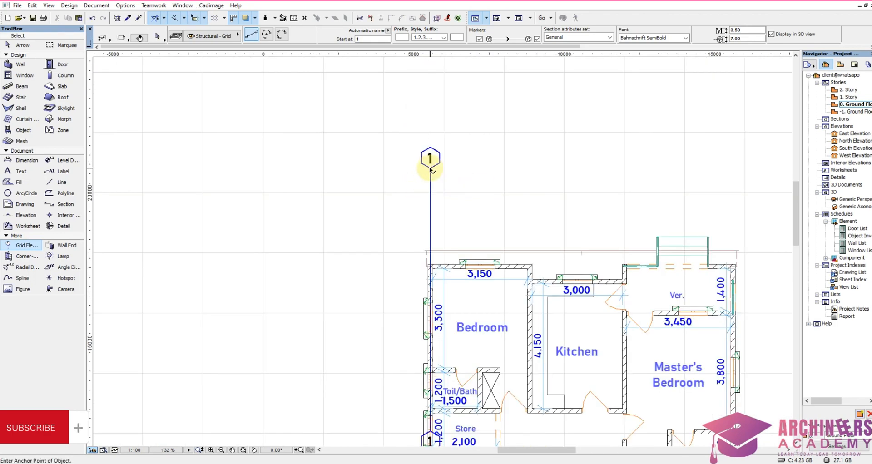
# Step: Stretch grid line 1's lower end from the store straight down to well south of the entrance porch, and deselect it
pyautogui.scroll(-1, 431, 153)
pyautogui.scroll(-6, 432, 143)
pyautogui.scroll(5, 424, 194)
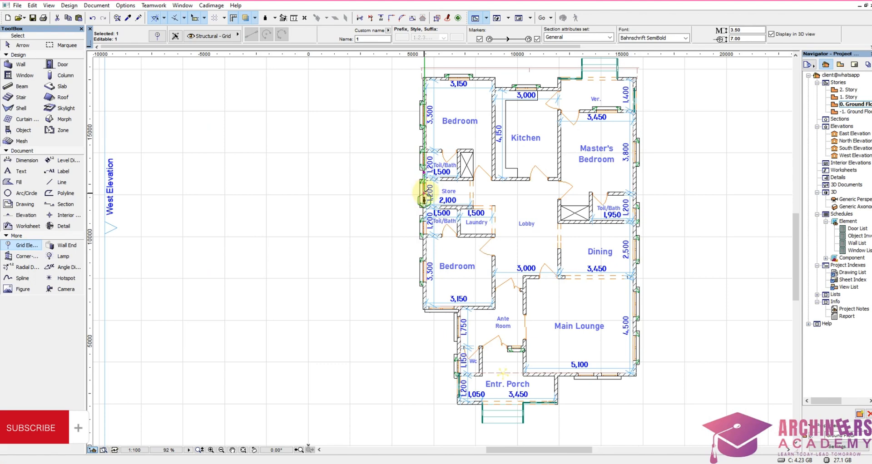
pyautogui.click(424, 195)
pyautogui.scroll(-4, 424, 378)
pyautogui.scroll(4, 421, 382)
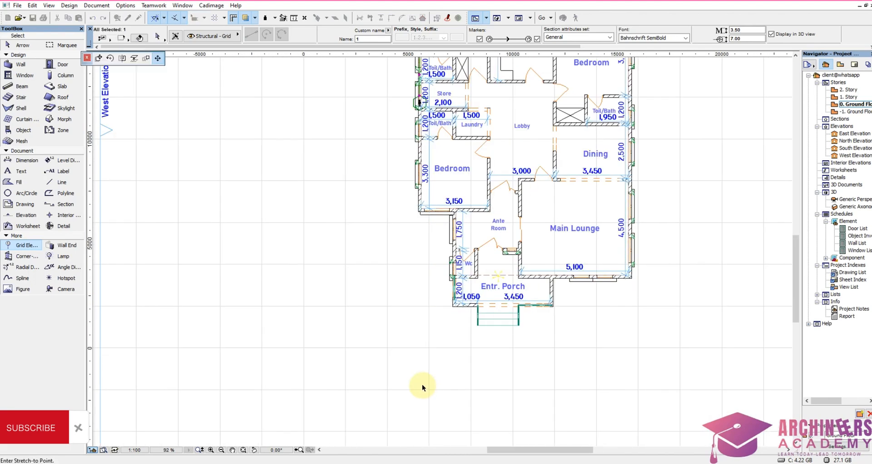
pyautogui.click(420, 421)
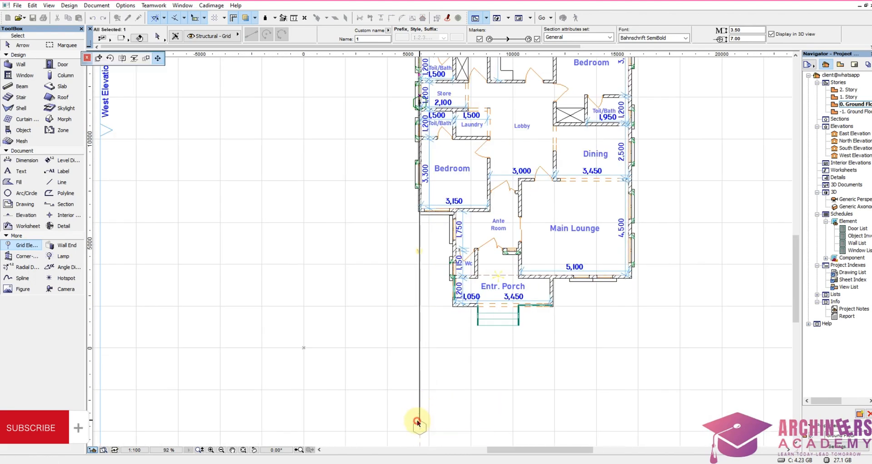
pyautogui.press('Escape')
# Step: Place a vertical grid line along the centre of the WC's west wall, extending north beyond grid line 1's marker
pyautogui.scroll(-2, 444, 253)
pyautogui.scroll(7, 448, 245)
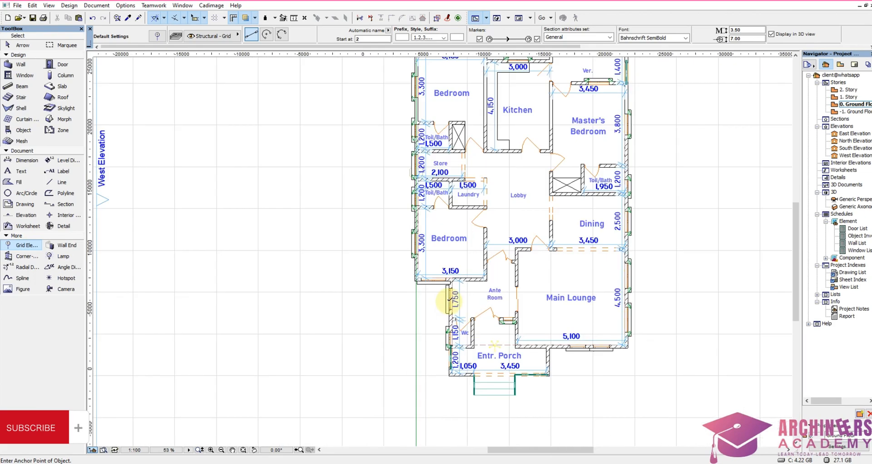
pyautogui.scroll(2, 450, 275)
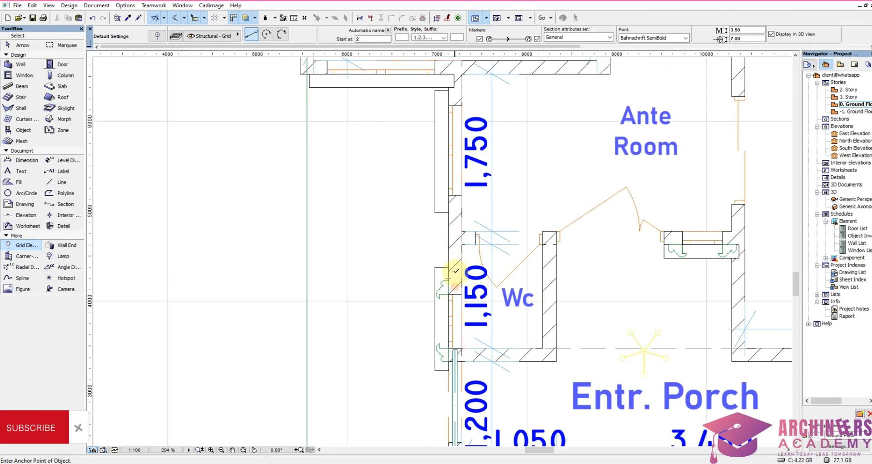
pyautogui.click(455, 271)
pyautogui.scroll(-10, 456, 271)
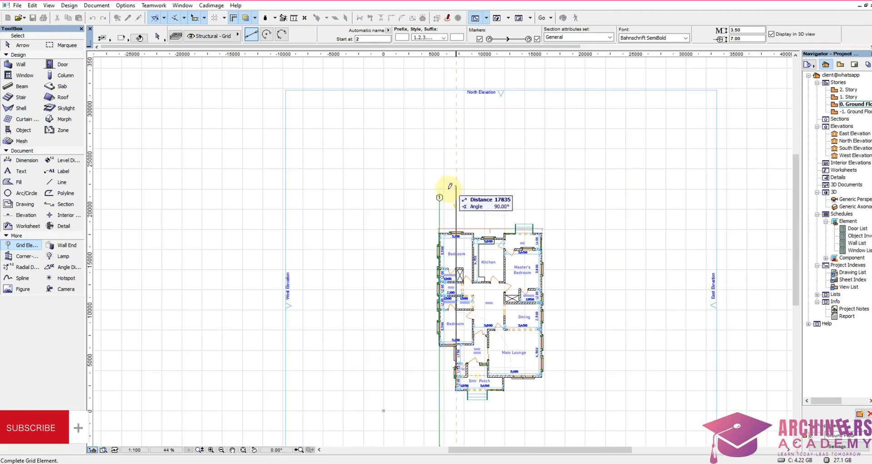
pyautogui.scroll(6, 450, 186)
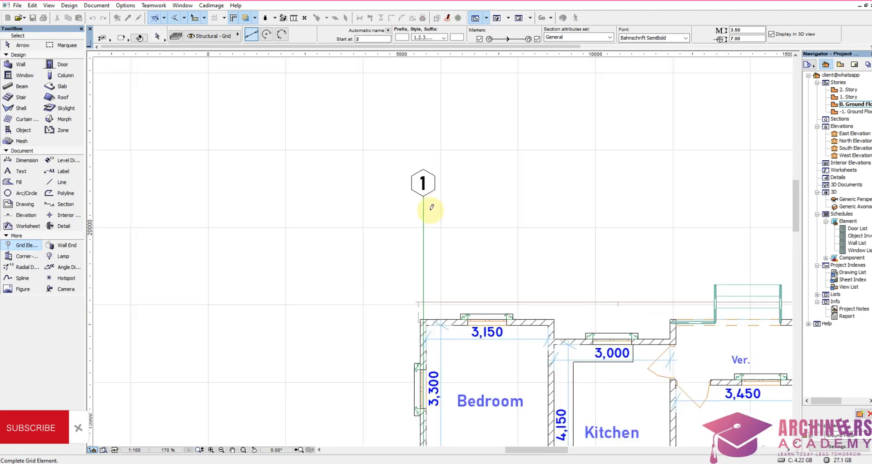
pyautogui.click(487, 134)
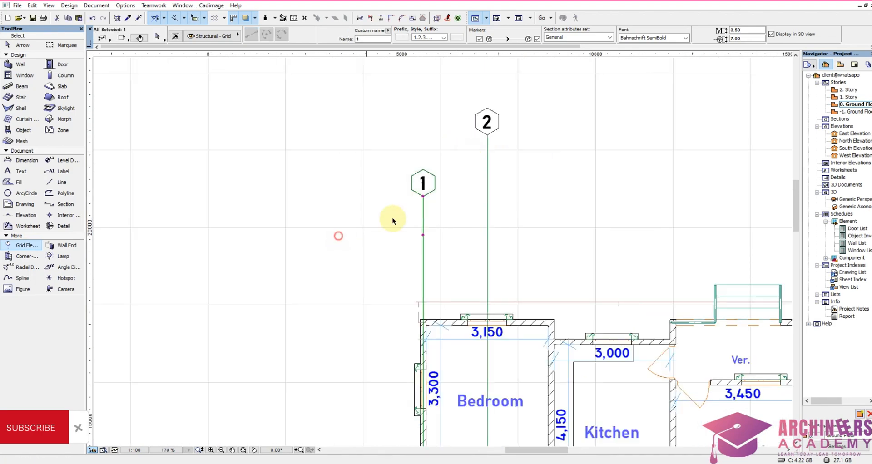
# Step: Extend grid line 1's north end level with grid line 2's, shorten its south end slightly, and deselect it
pyautogui.click(423, 196)
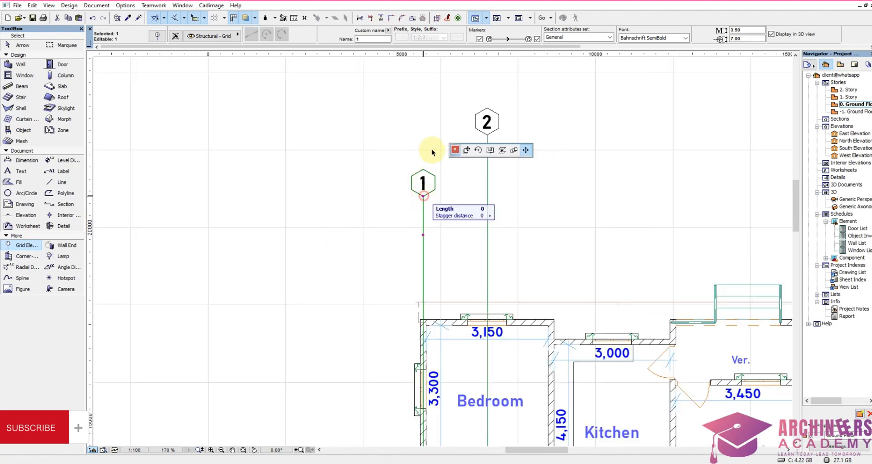
pyautogui.click(487, 134)
pyautogui.scroll(-5, 467, 137)
pyautogui.scroll(5, 457, 335)
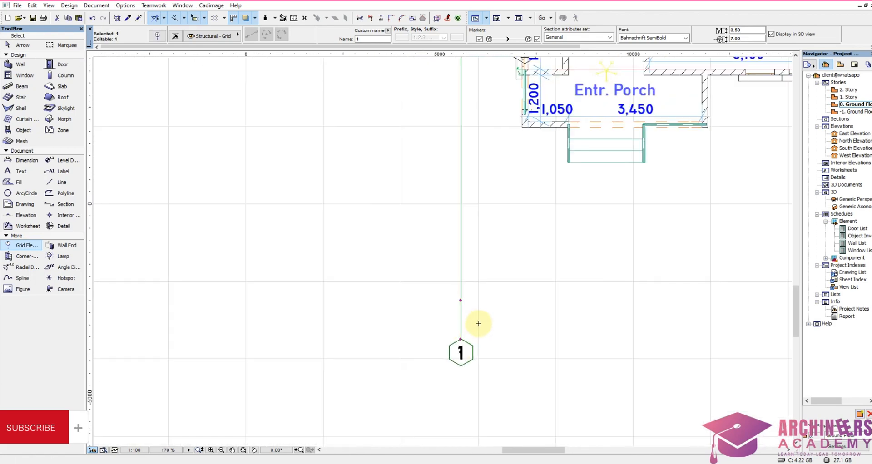
pyautogui.click(461, 339)
pyautogui.click(459, 325)
pyautogui.press('Escape')
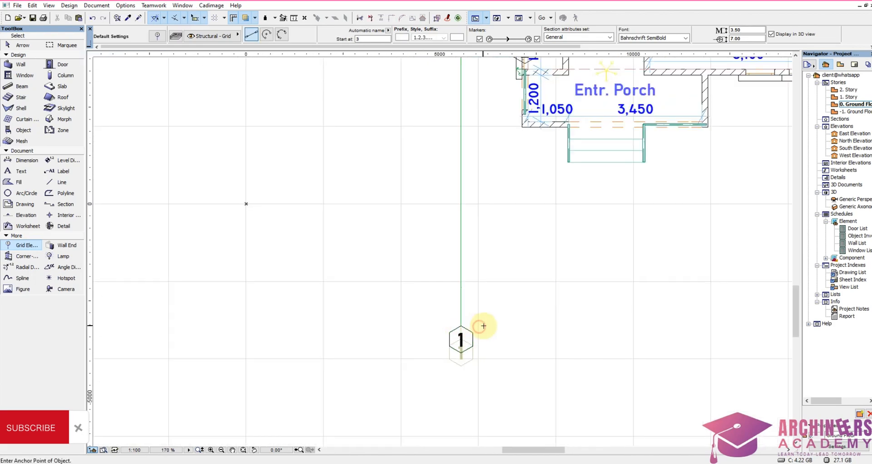
# Step: Place a vertical grid line along the centre of the WC's east wall, ending in the north roughly level with grid lines 1 and 2
pyautogui.scroll(-7, 481, 326)
pyautogui.scroll(4, 505, 188)
pyautogui.scroll(8, 493, 375)
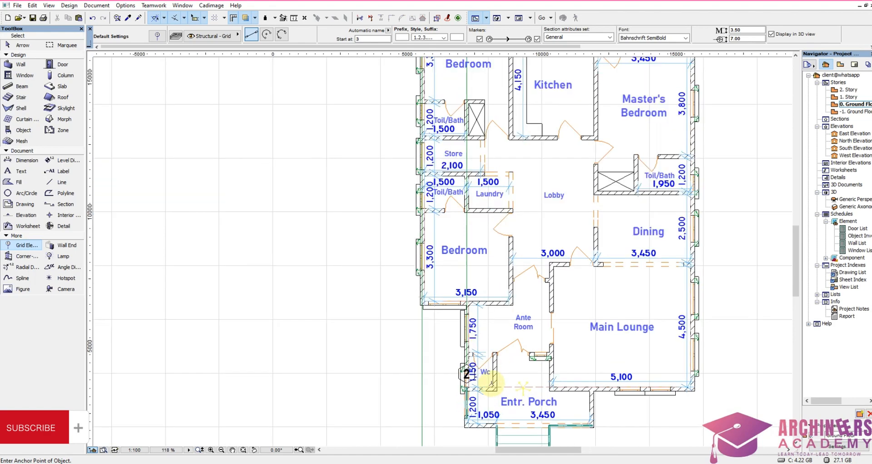
pyautogui.click(493, 363)
pyautogui.scroll(-10, 493, 362)
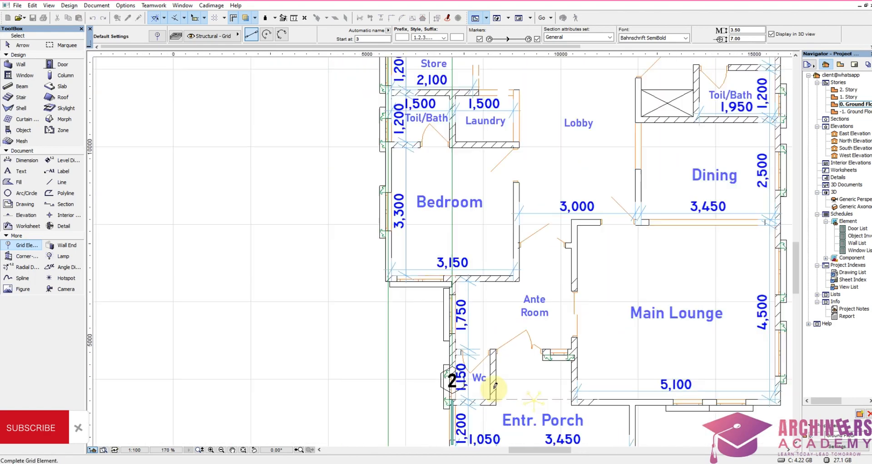
pyautogui.scroll(5, 493, 318)
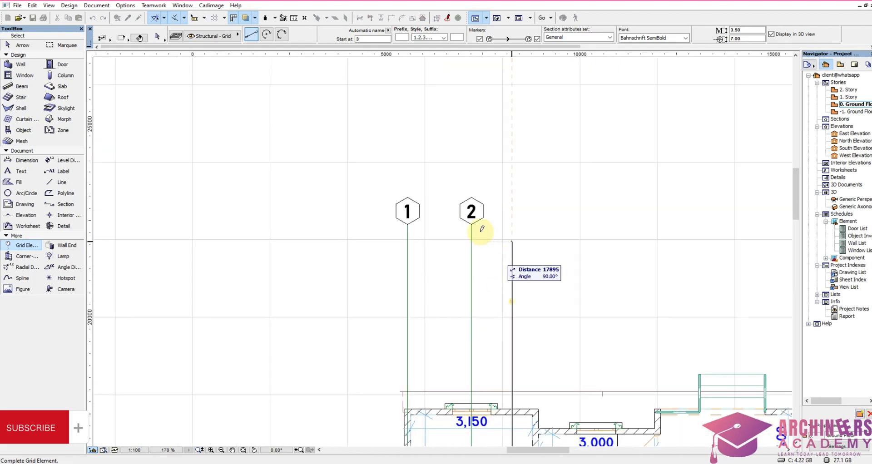
pyautogui.click(511, 218)
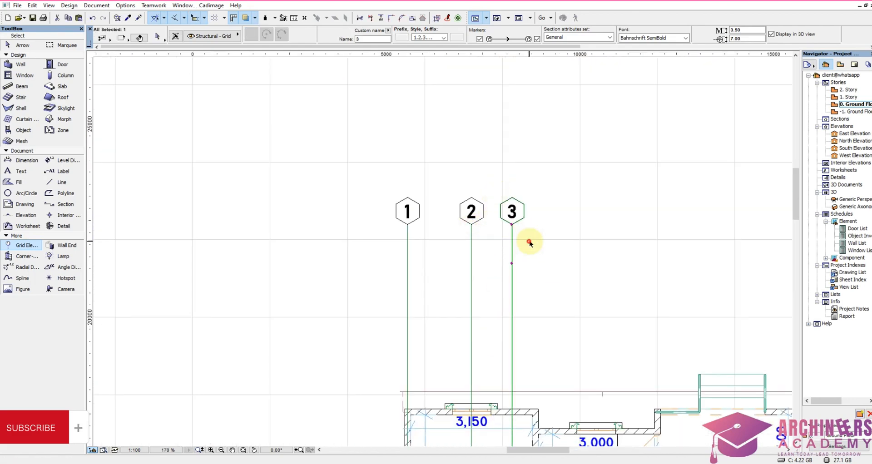
# Step: Stretch grid line 3's south end from the WC down past the entrance porch, level with grid line 1's south end
pyautogui.scroll(-8, 510, 179)
pyautogui.scroll(8, 507, 358)
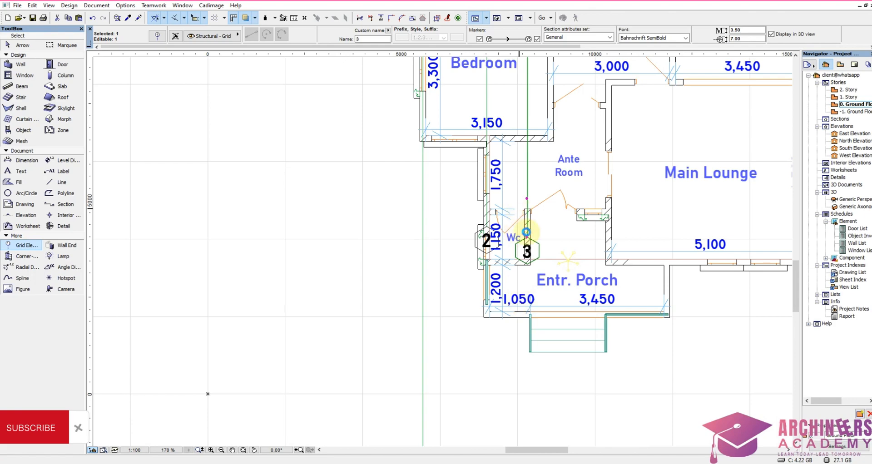
pyautogui.click(527, 237)
pyautogui.scroll(-8, 516, 350)
pyautogui.scroll(6, 522, 314)
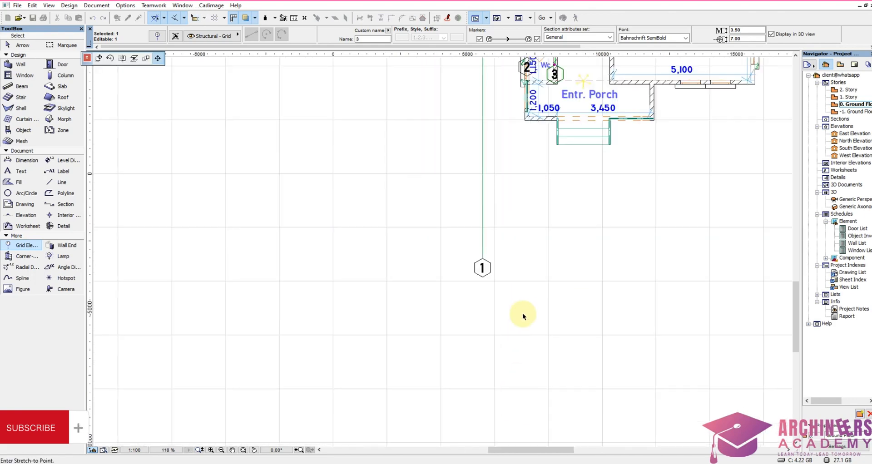
pyautogui.click(482, 260)
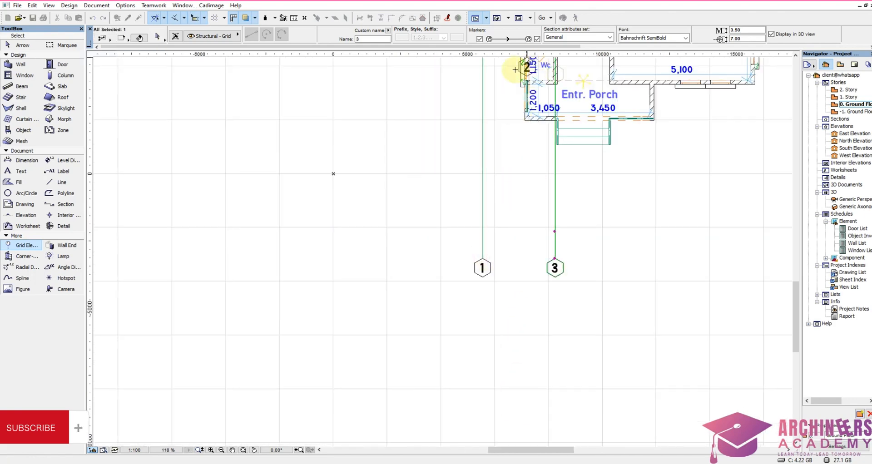
pyautogui.scroll(-3, 497, 121)
pyautogui.scroll(3, 525, 148)
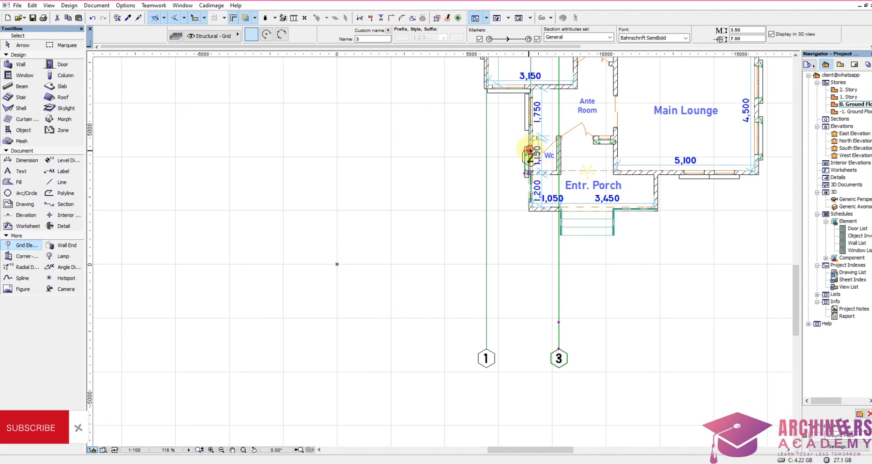
pyautogui.click(526, 148)
pyautogui.scroll(4, 527, 148)
pyautogui.scroll(4, 529, 147)
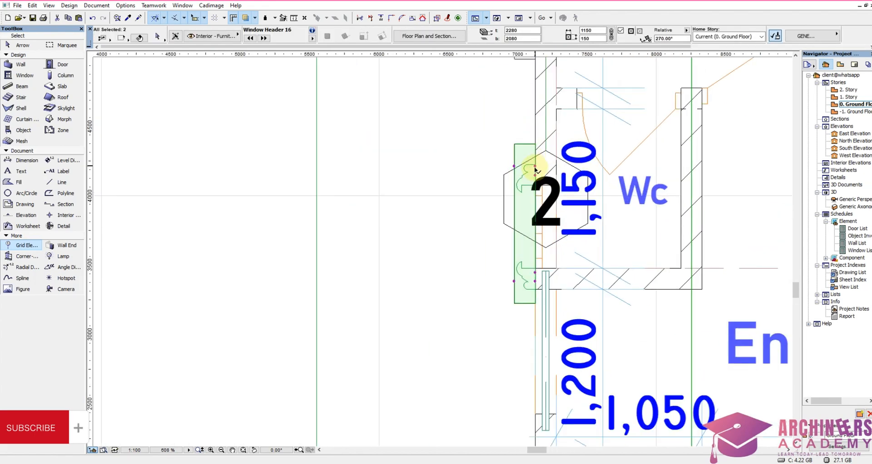
pyautogui.keyDown('shift'); pyautogui.click(534, 157); pyautogui.keyUp('shift')
pyautogui.click(511, 134)
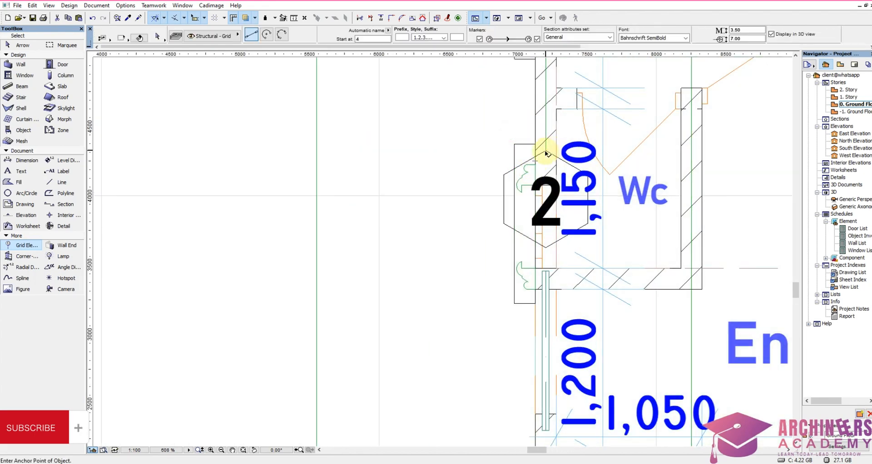
# Step: Stretch grid line 2's south end from the WC down past the entrance porch, level with grid line 3's south end
pyautogui.keyDown('shift'); pyautogui.click(546, 151); pyautogui.keyUp('shift')
pyautogui.click(546, 151)
pyautogui.scroll(-1, 550, 200)
pyautogui.scroll(-7, 550, 200)
pyautogui.scroll(4, 552, 368)
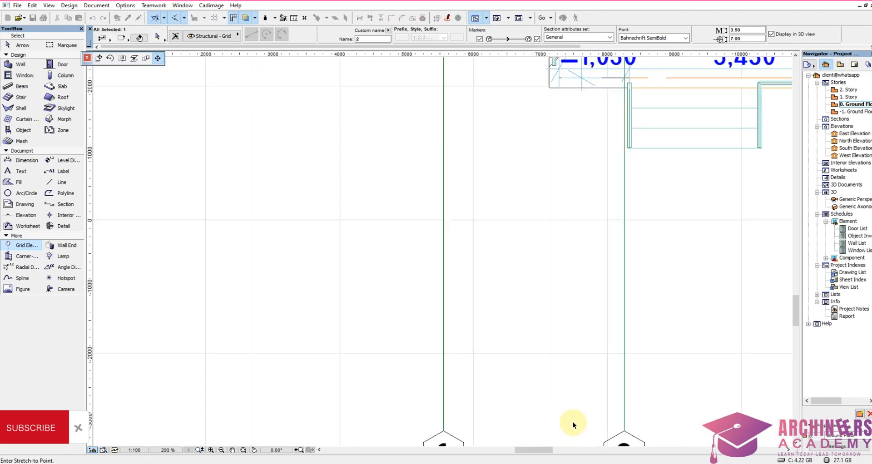
pyautogui.click(624, 432)
# Step: Place a vertical grid line along the centre of the wall between the north bedroom and kitchen, ending in the south level with grid line 3
pyautogui.scroll(-4, 503, 368)
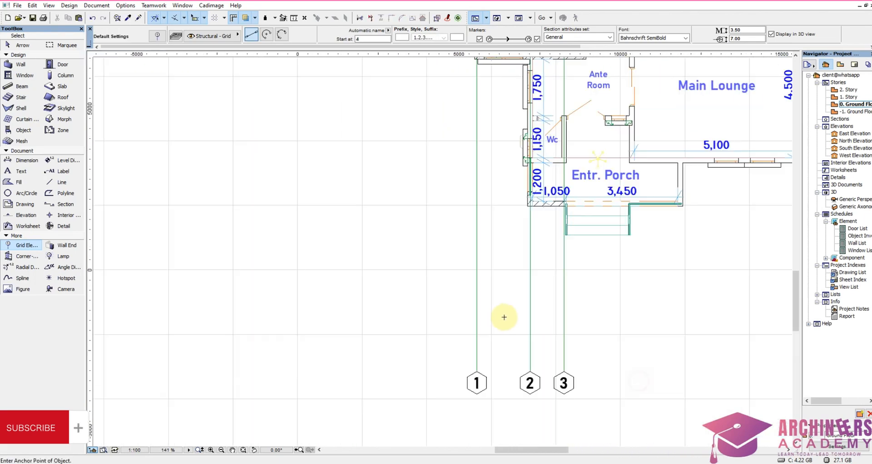
pyautogui.scroll(6, 499, 78)
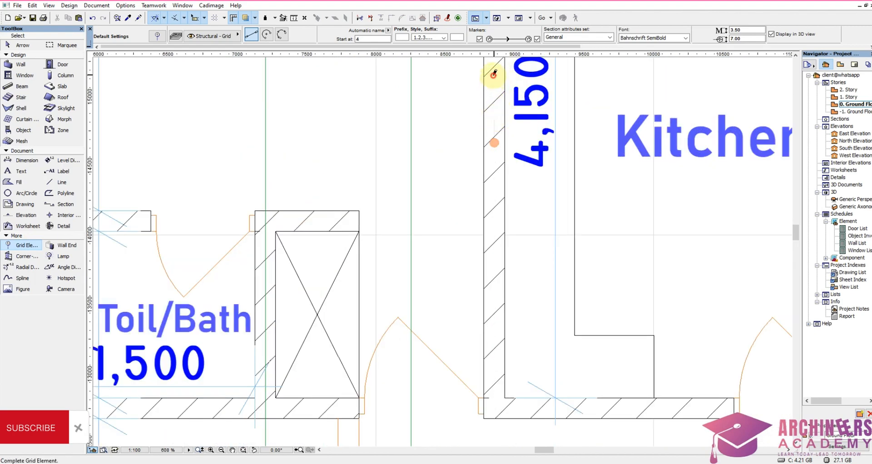
pyautogui.scroll(-8, 495, 137)
pyautogui.scroll(4, 489, 359)
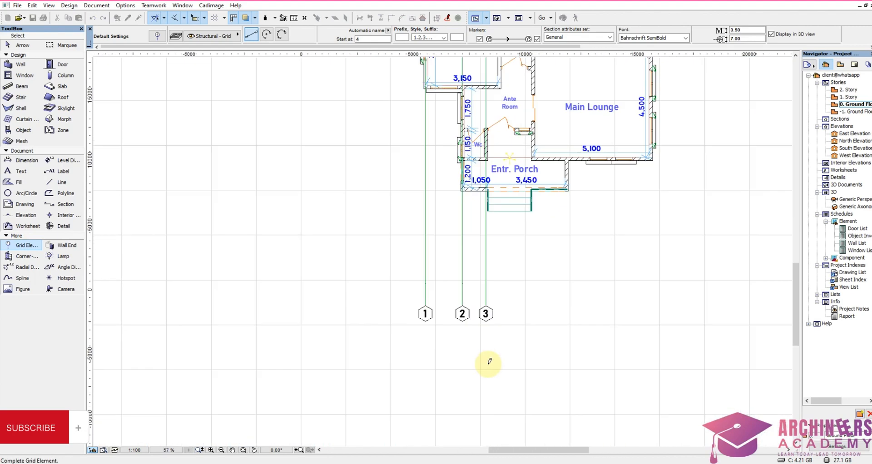
pyautogui.click(498, 314)
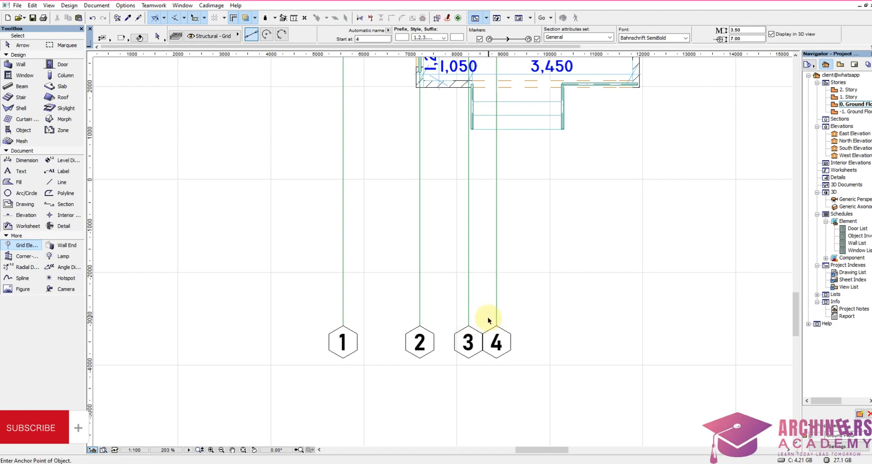
# Step: Stretch grid line 4's north end up past the bedroom, level with grid line 3's north end
pyautogui.scroll(-6, 516, 427)
pyautogui.scroll(5, 546, 151)
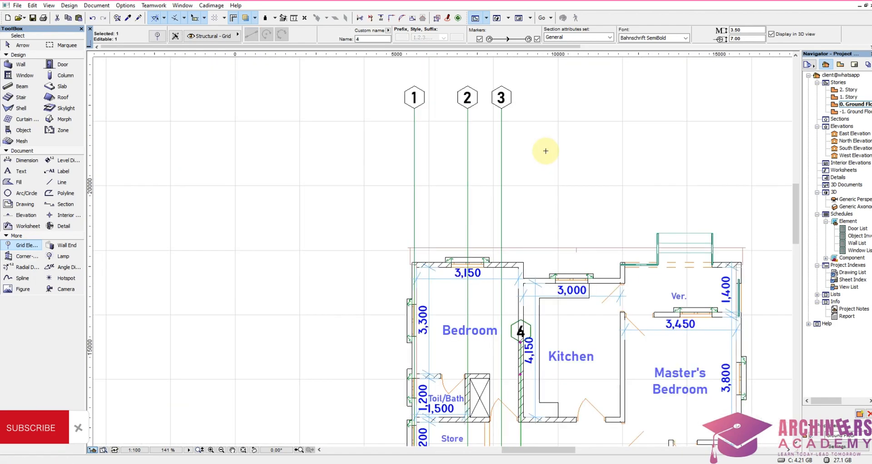
pyautogui.click(522, 344)
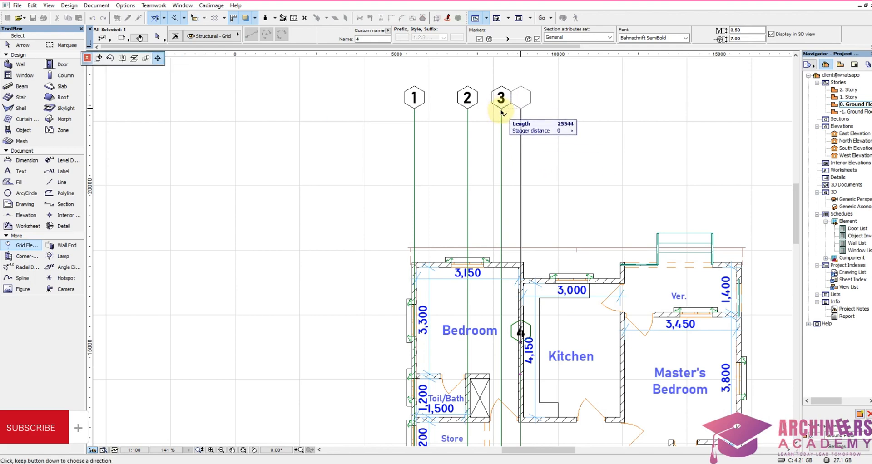
pyautogui.click(500, 113)
# Step: Place a vertical grid line along the centre of the wall between the Ante Room and Main Lounge, ending in the south level with grid line 4
pyautogui.scroll(-5, 526, 171)
pyautogui.scroll(9, 537, 336)
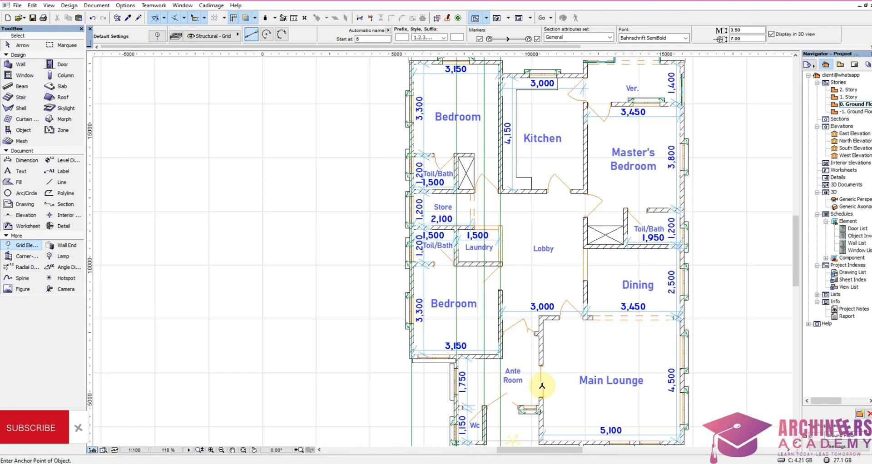
pyautogui.scroll(5, 537, 299)
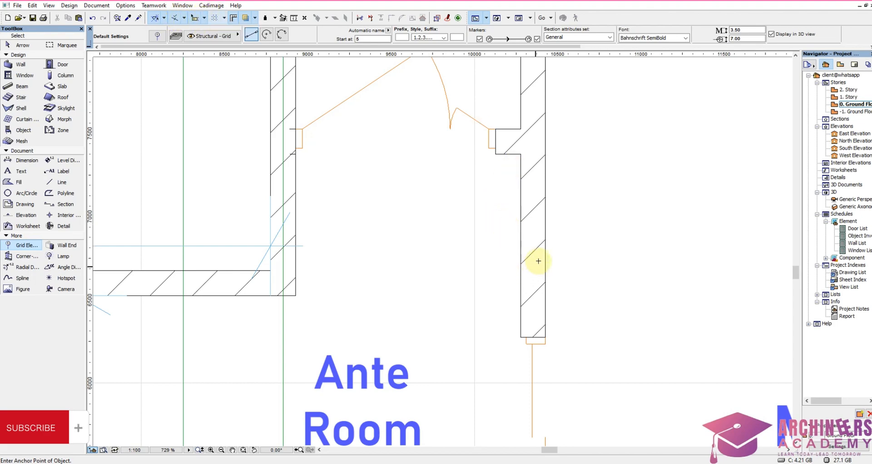
pyautogui.scroll(-5, 538, 261)
pyautogui.scroll(5, 539, 263)
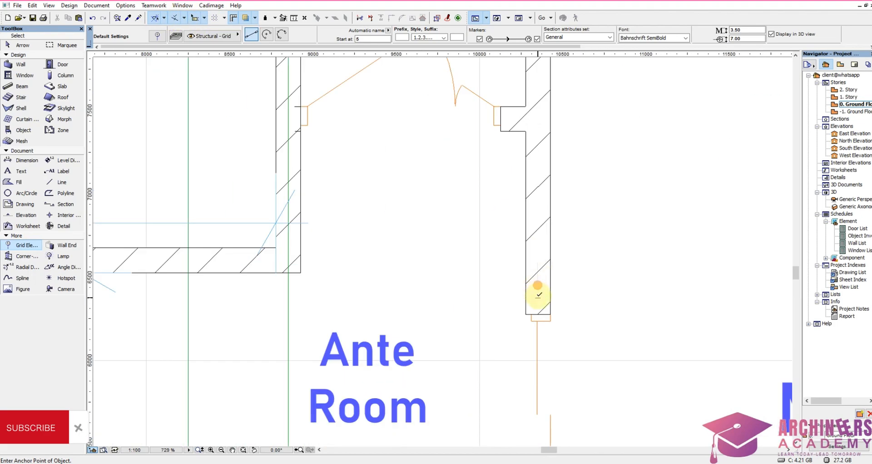
pyautogui.click(538, 298)
pyautogui.scroll(-5, 529, 199)
pyautogui.scroll(3, 530, 302)
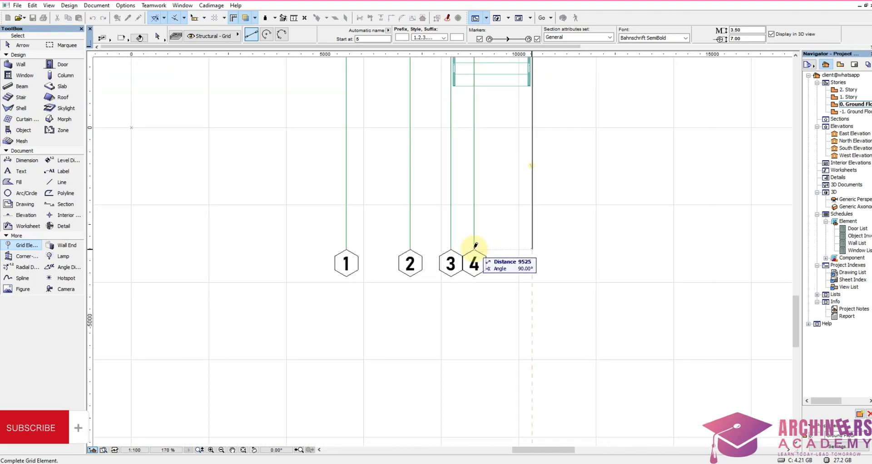
pyautogui.click(533, 248)
# Step: Stretch grid line 5's north end from the Main Lounge wall up past the kitchen, level with grid line 4's north end
pyautogui.scroll(-3, 557, 295)
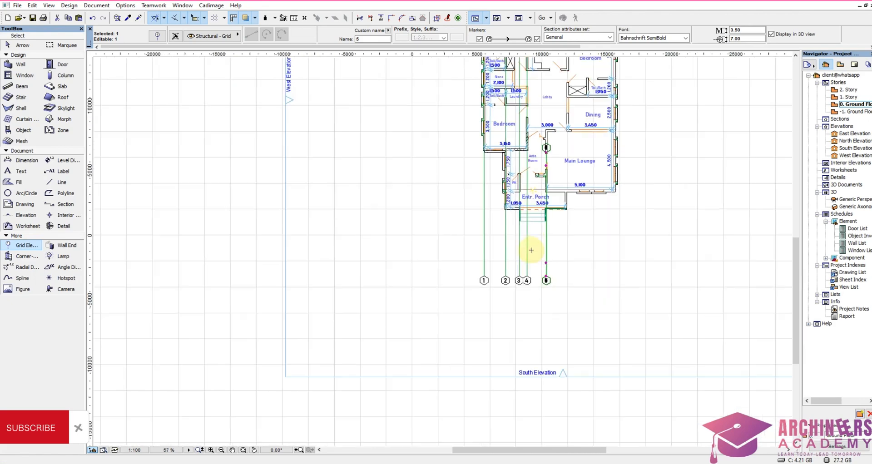
pyautogui.scroll(3, 531, 250)
pyautogui.click(543, 309)
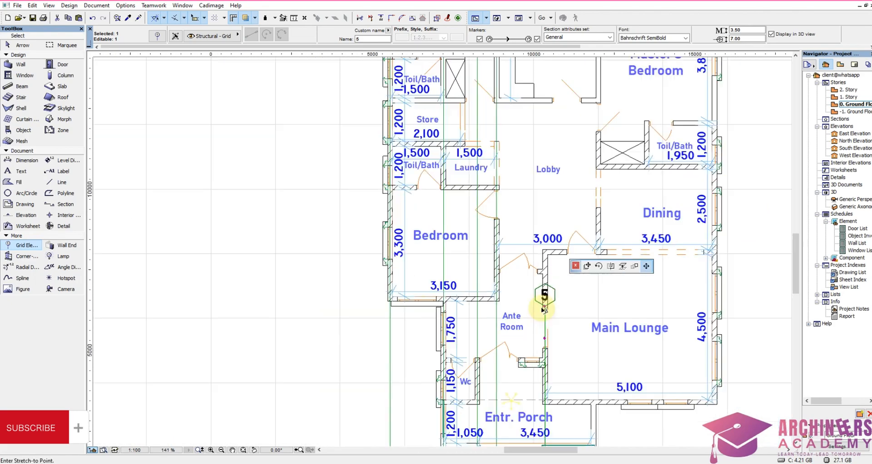
pyautogui.scroll(-4, 544, 300)
pyautogui.scroll(3, 527, 168)
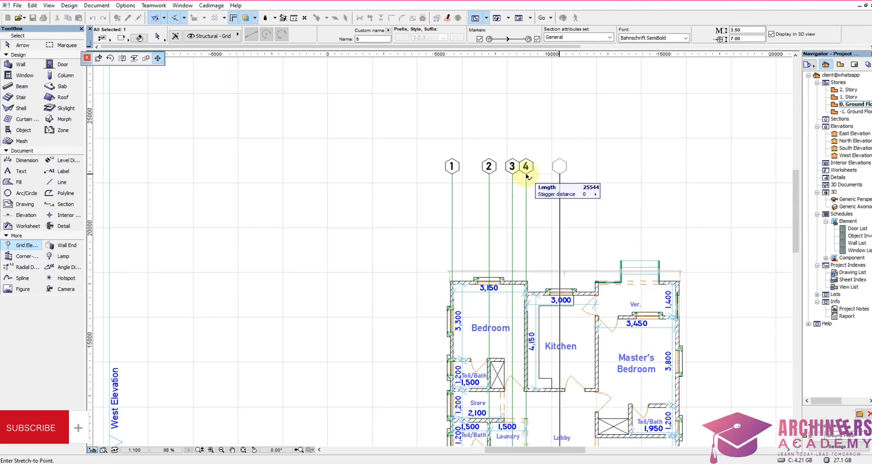
pyautogui.click(527, 175)
# Step: Place a vertical grid line along the centre of the wall between the Kitchen and Master's Bedroom, ending in the north level with grid line 5
pyautogui.scroll(-3, 582, 191)
pyautogui.scroll(6, 562, 165)
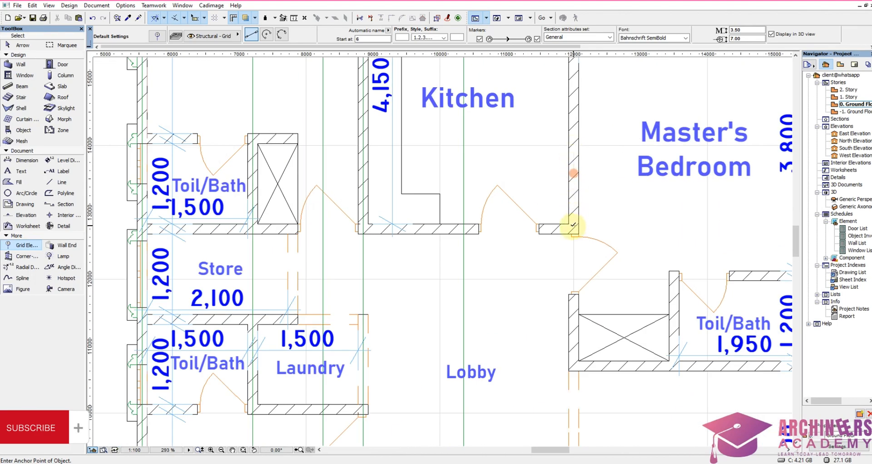
pyautogui.click(573, 225)
pyautogui.scroll(-6, 563, 177)
pyautogui.scroll(4, 554, 155)
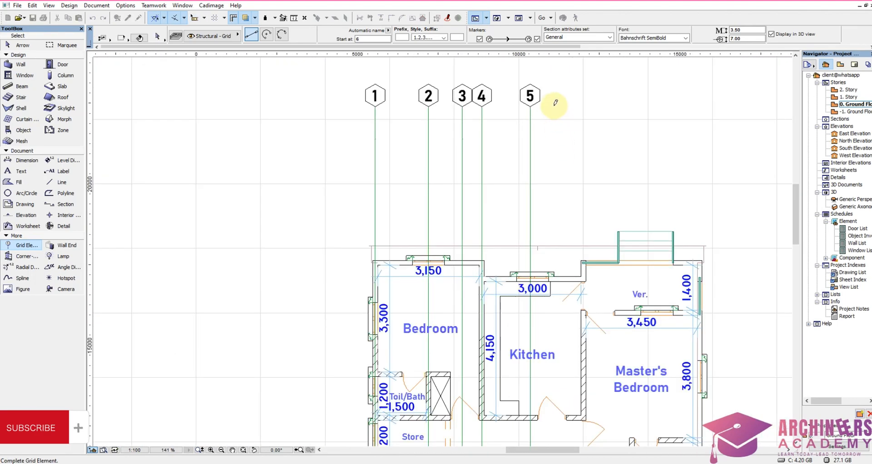
pyautogui.click(530, 105)
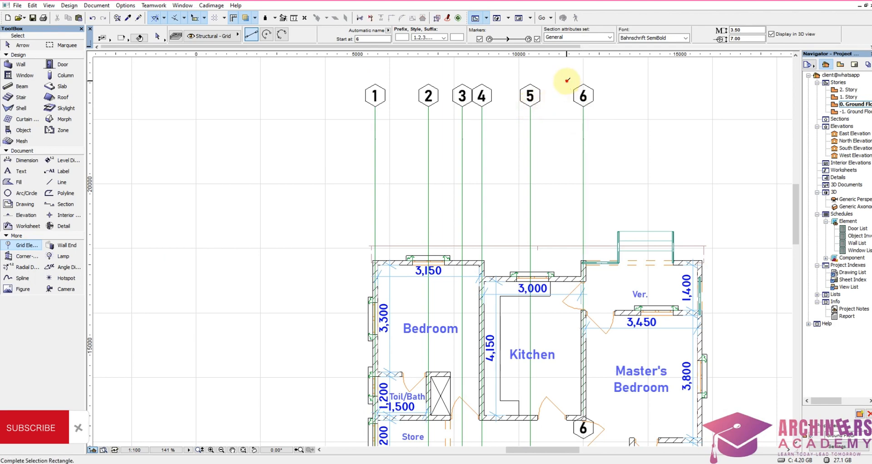
# Step: Stretch grid line 6's south end from the kitchen corner down past the entrance porch, level with grid line 5's south end
pyautogui.keyDown('shift'); pyautogui.moveTo(567, 81); pyautogui.dragTo(631, 154); pyautogui.keyUp('shift')
pyautogui.scroll(-6, 605, 142)
pyautogui.scroll(5, 586, 217)
pyautogui.click(598, 114)
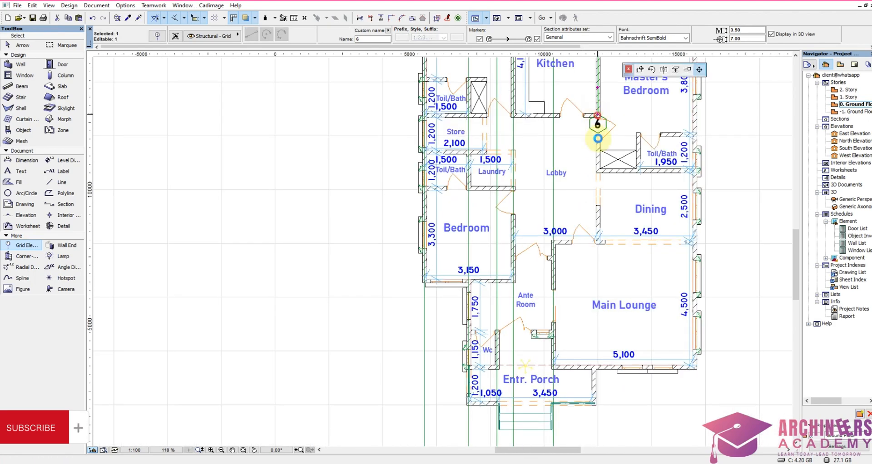
pyautogui.scroll(-3, 585, 191)
pyautogui.scroll(4, 580, 357)
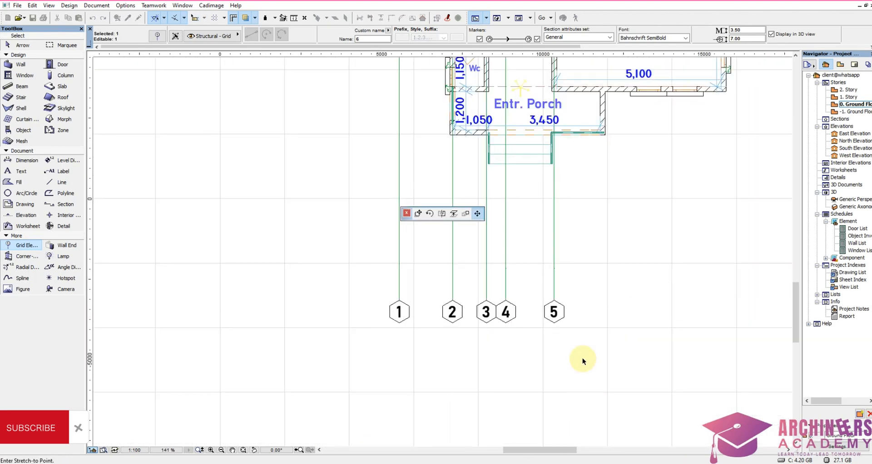
pyautogui.click(553, 304)
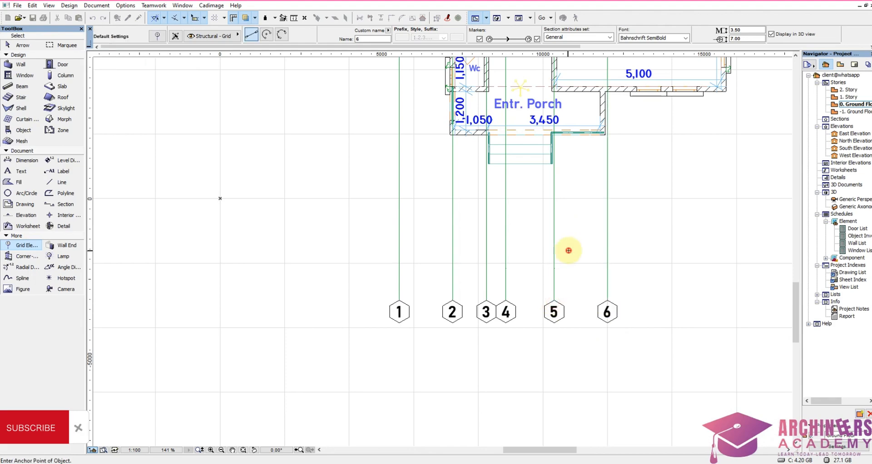
# Step: Place a vertical grid line along the centre of the master's Toil/Bath west wall, ending in the north level with grid line 6
pyautogui.scroll(-6, 536, 295)
pyautogui.scroll(3, 568, 195)
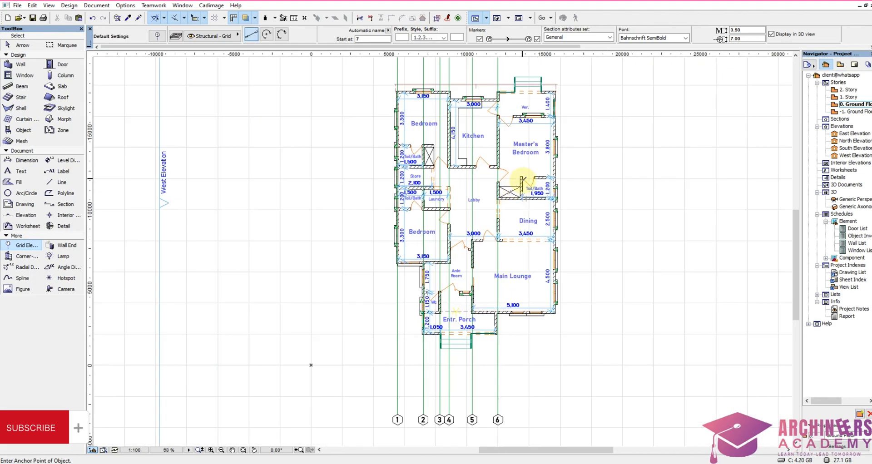
pyautogui.scroll(10, 522, 180)
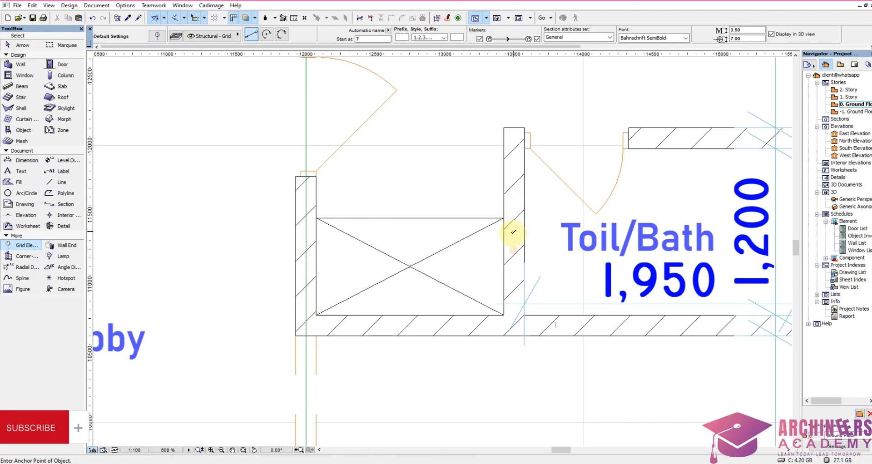
pyautogui.click(514, 232)
pyautogui.scroll(-10, 514, 232)
pyautogui.scroll(3, 502, 94)
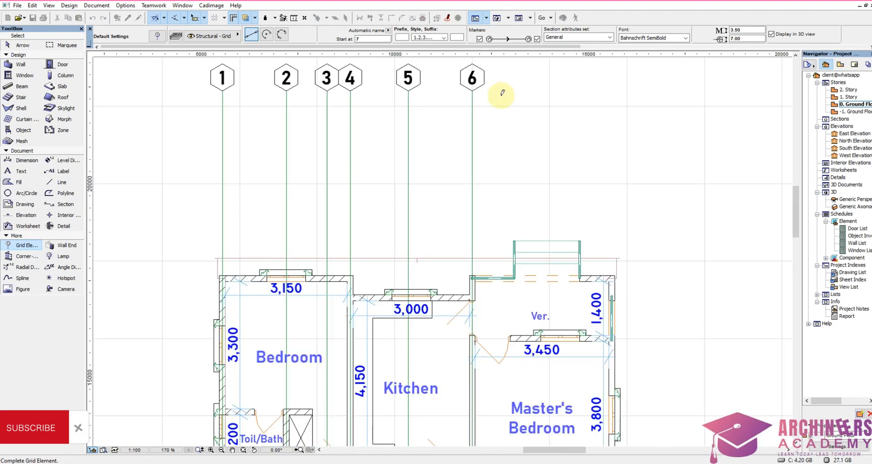
pyautogui.click(519, 82)
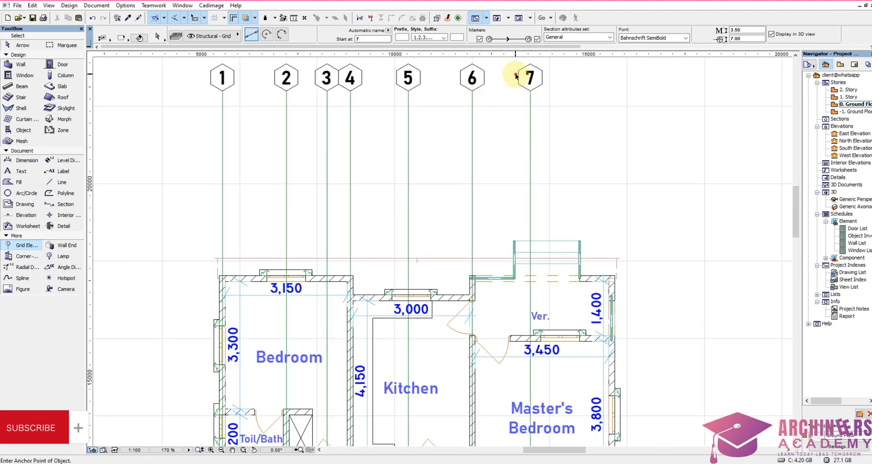
# Step: Stretch grid line 7's south end from the master's Toil/Bath down past the Main Lounge, level with grid line 6's south end
pyautogui.scroll(-6, 555, 117)
pyautogui.scroll(4, 545, 209)
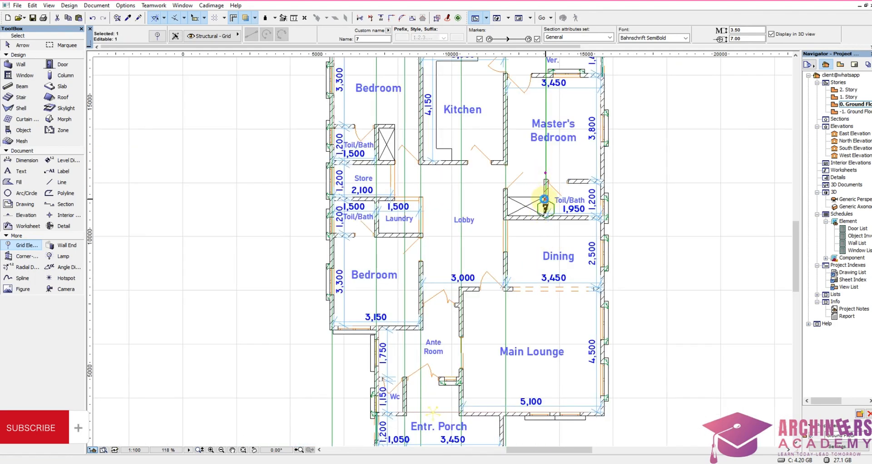
pyautogui.click(546, 207)
pyautogui.scroll(-5, 547, 355)
pyautogui.scroll(4, 543, 329)
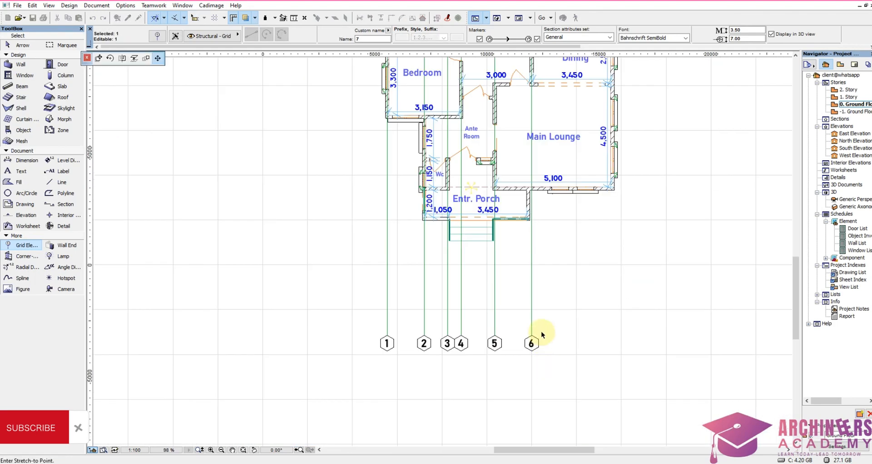
pyautogui.click(537, 340)
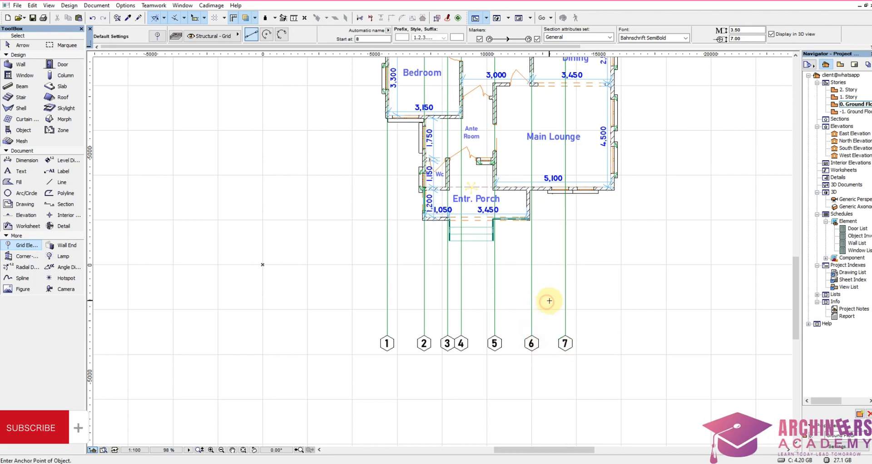
# Step: Place a vertical grid line along the centre of the building's east outer wall, ending in the north level with grid line 7
pyautogui.scroll(-5, 551, 399)
pyautogui.scroll(13, 566, 170)
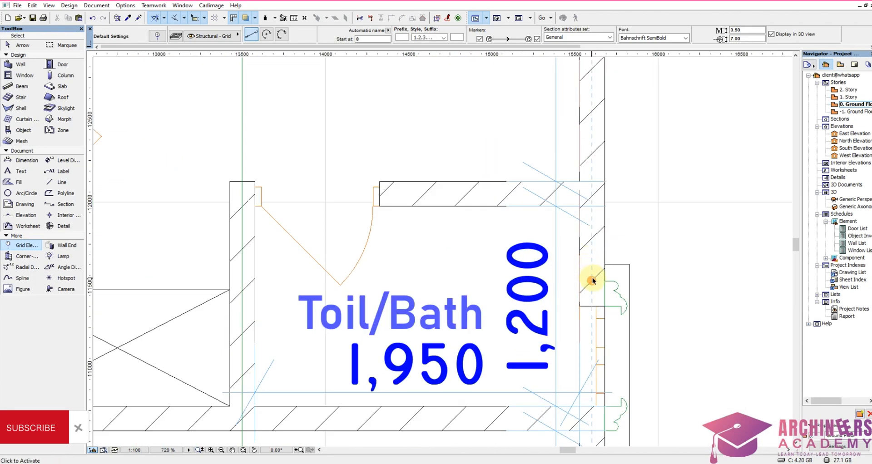
pyautogui.scroll(-7, 593, 281)
pyautogui.scroll(6, 591, 325)
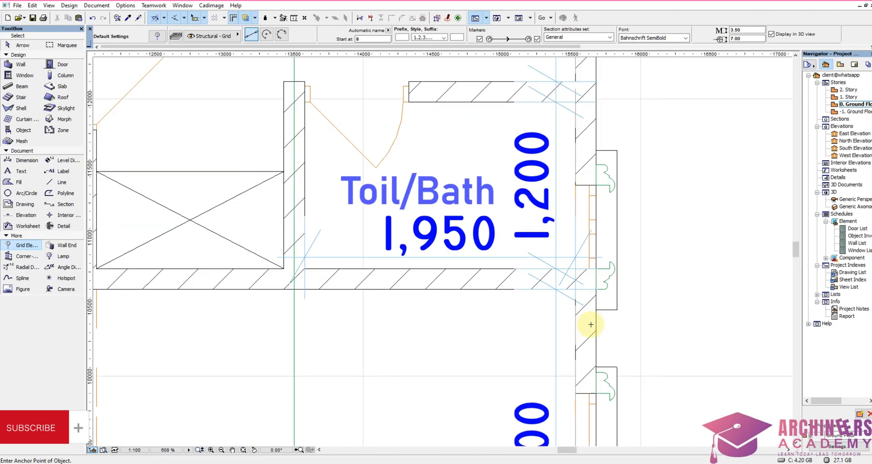
pyautogui.click(586, 309)
pyautogui.scroll(-12, 591, 327)
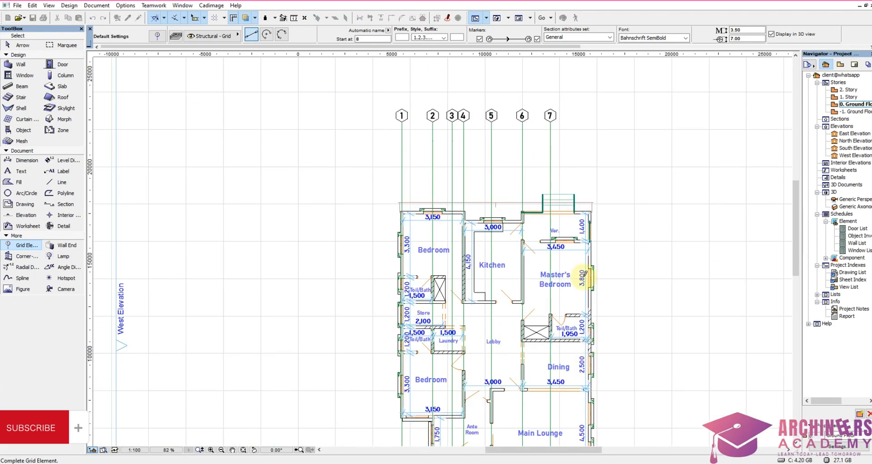
pyautogui.scroll(8, 570, 114)
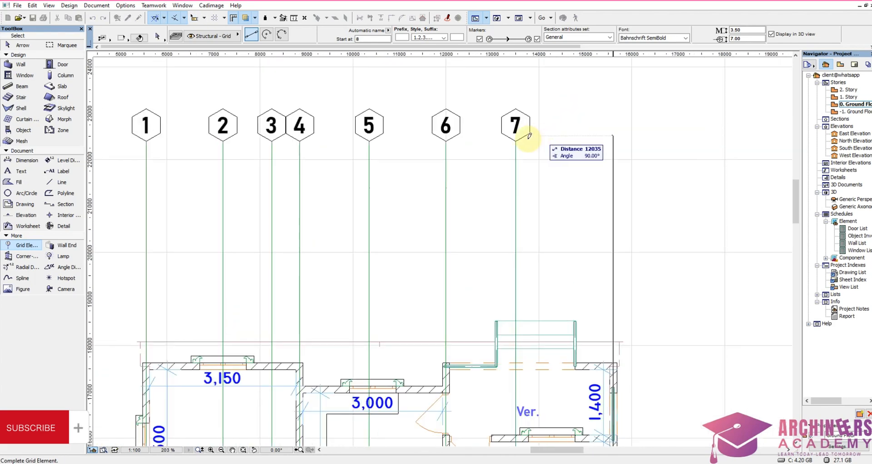
pyautogui.click(550, 117)
# Step: Stretch grid line 8's south end from the Dining area down past the Main Lounge, level with grid line 7's south end
pyautogui.scroll(-5, 604, 182)
pyautogui.scroll(6, 577, 214)
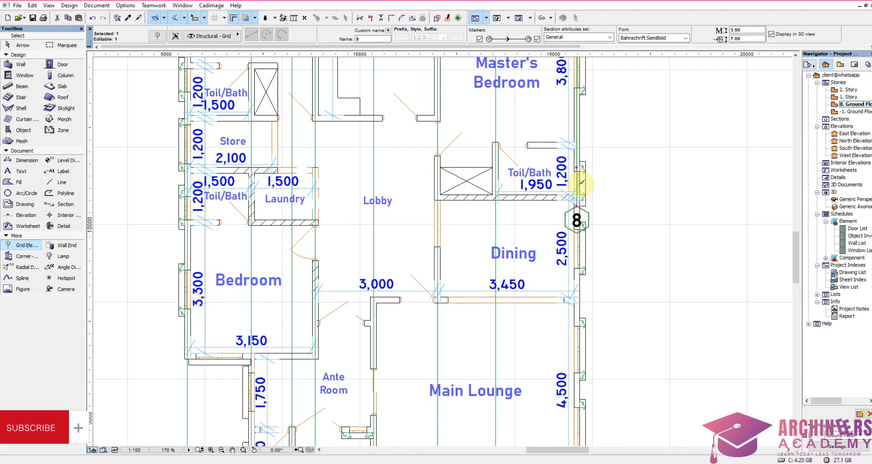
pyautogui.click(575, 215)
pyautogui.scroll(-8, 577, 273)
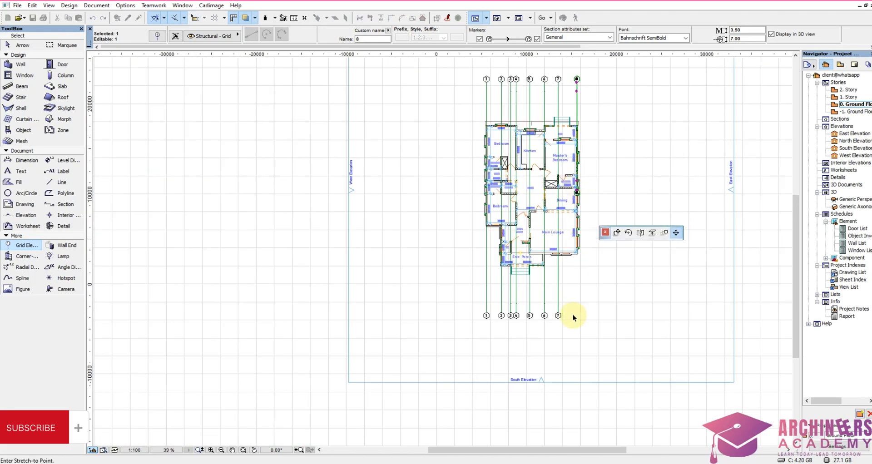
pyautogui.scroll(5, 573, 315)
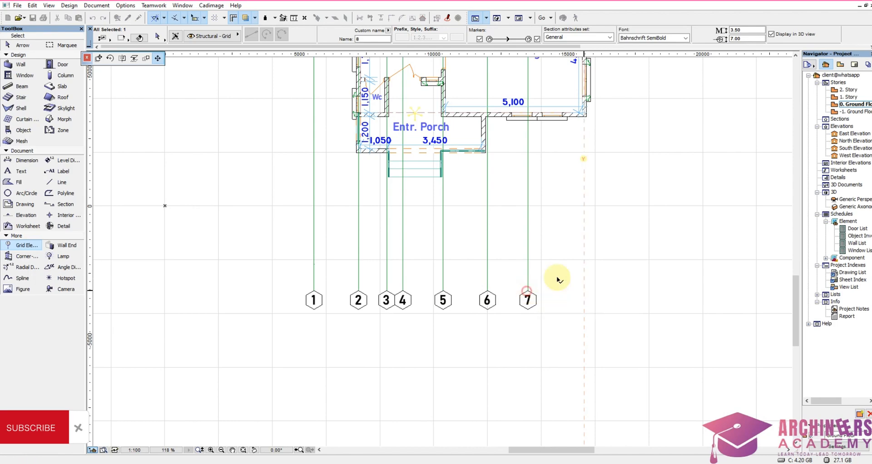
pyautogui.click(559, 353)
pyautogui.scroll(-8, 563, 318)
pyautogui.scroll(9, 517, 227)
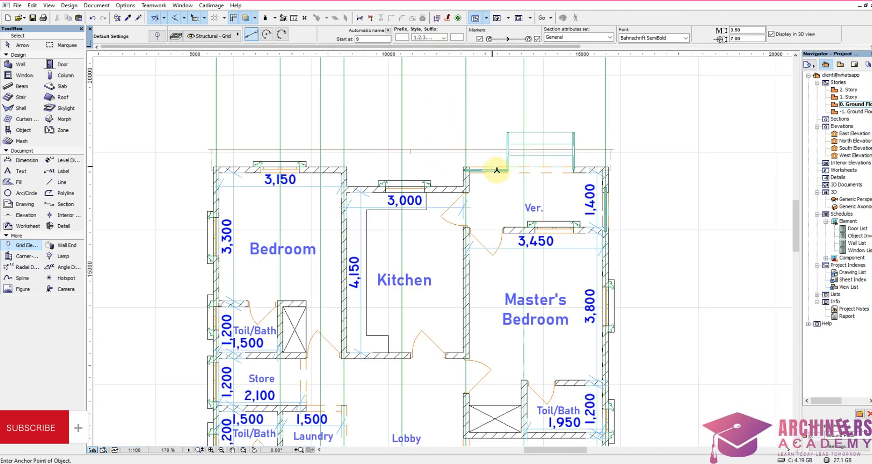
pyautogui.scroll(-4, 545, 174)
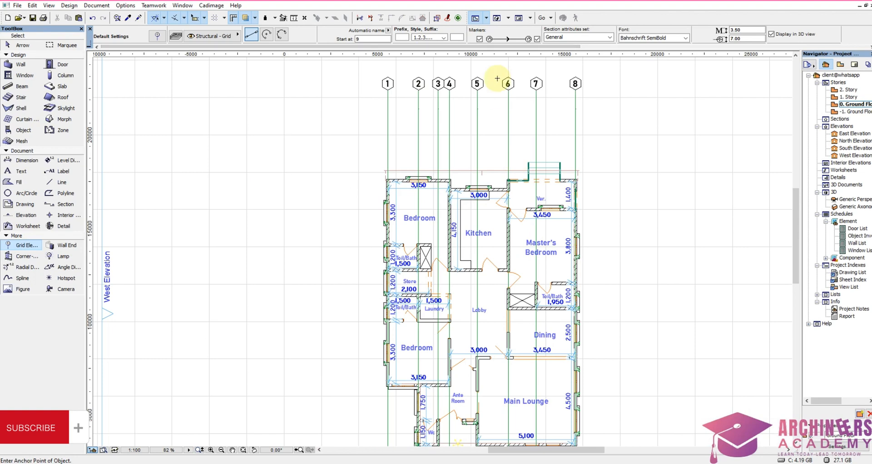
# Step: Change the grid naming style to A.B.C… and start the automatic names at A
pyautogui.click(430, 38)
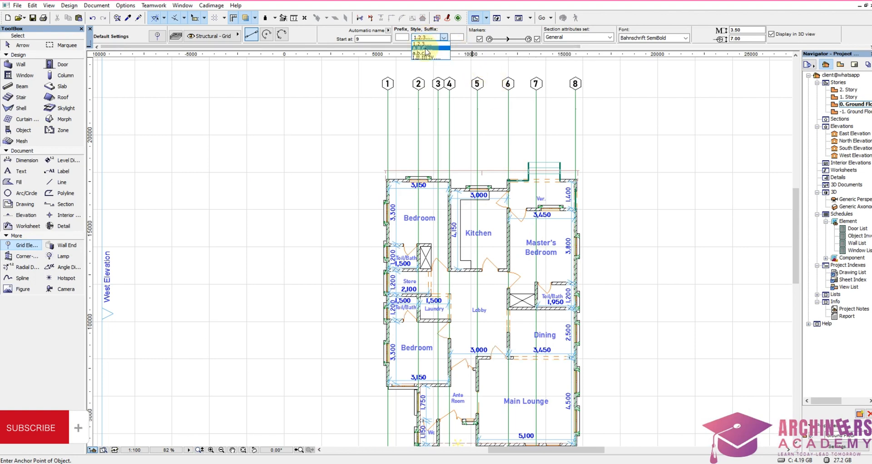
pyautogui.click(426, 48)
pyautogui.click(377, 40)
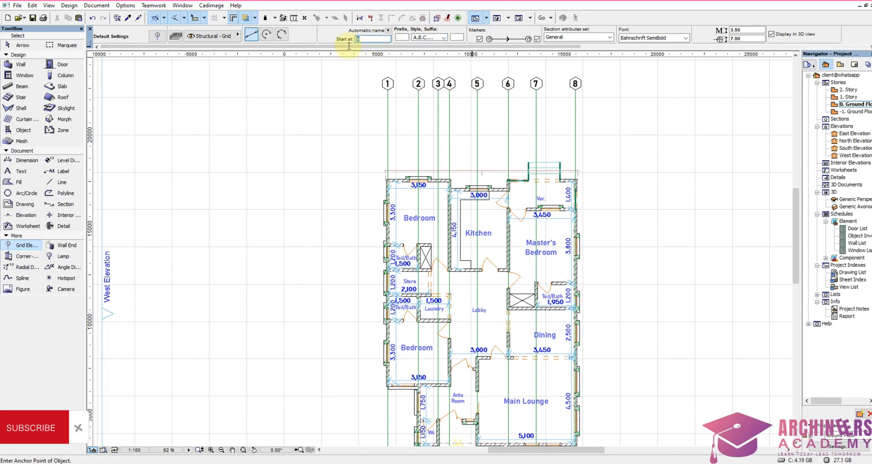
# Step: Place a horizontal grid line about 14.6 m long from the north Bedroom's window, along its north wall's centre, eastward past the building
pyautogui.scroll(7, 412, 194)
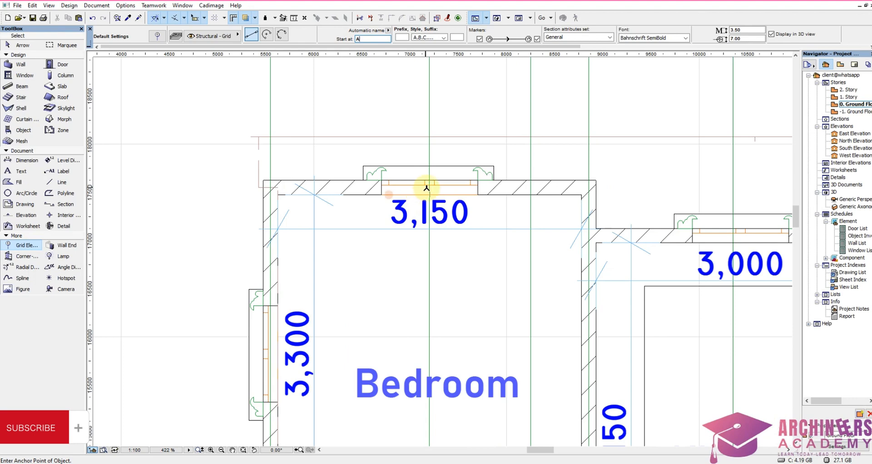
pyautogui.click(431, 187)
pyautogui.scroll(-7, 431, 187)
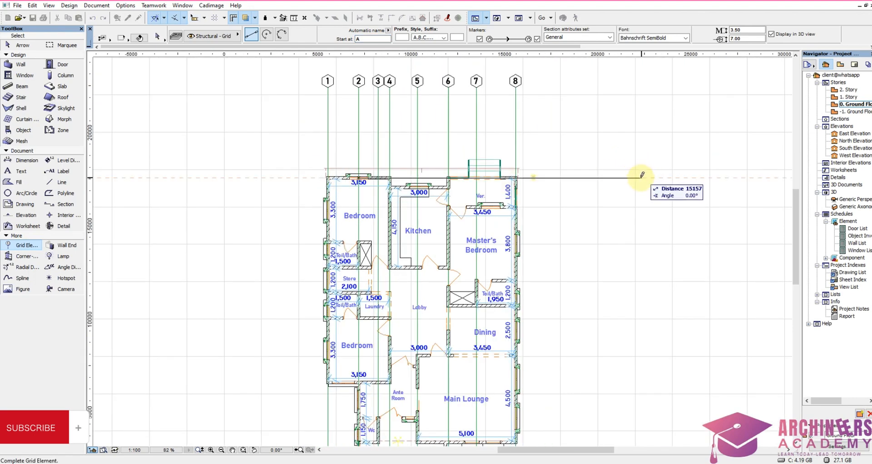
pyautogui.click(617, 178)
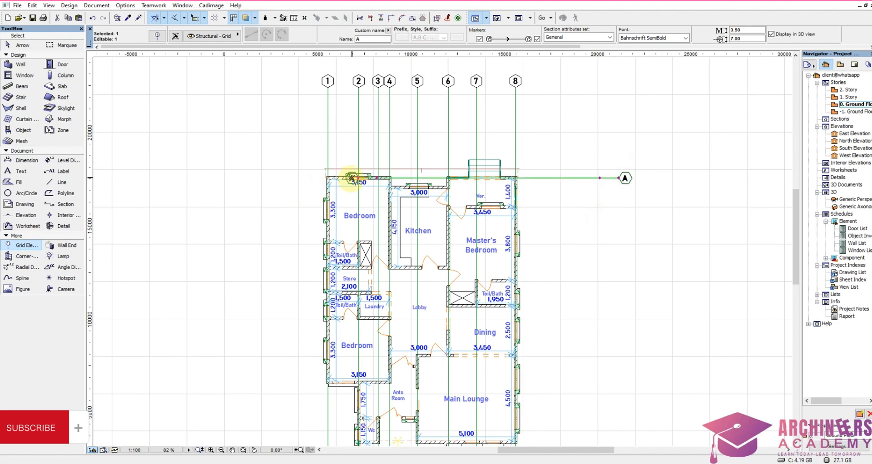
# Step: Stretch grid line A's west end out past the building's west wall, making the line about 21.1 m long
pyautogui.click(358, 178)
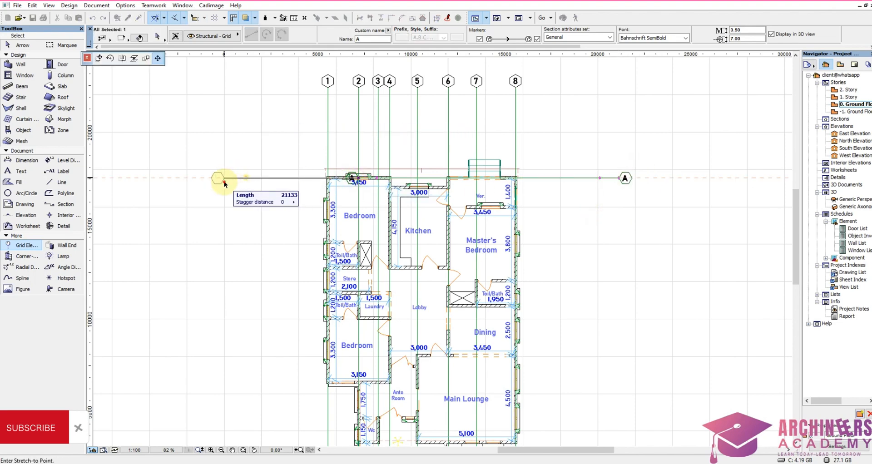
pyautogui.click(224, 179)
pyautogui.click(249, 200)
# Step: Place a horizontal grid line along the centre of the Kitchen's north wall, ending in the west level with grid line A
pyautogui.scroll(5, 409, 186)
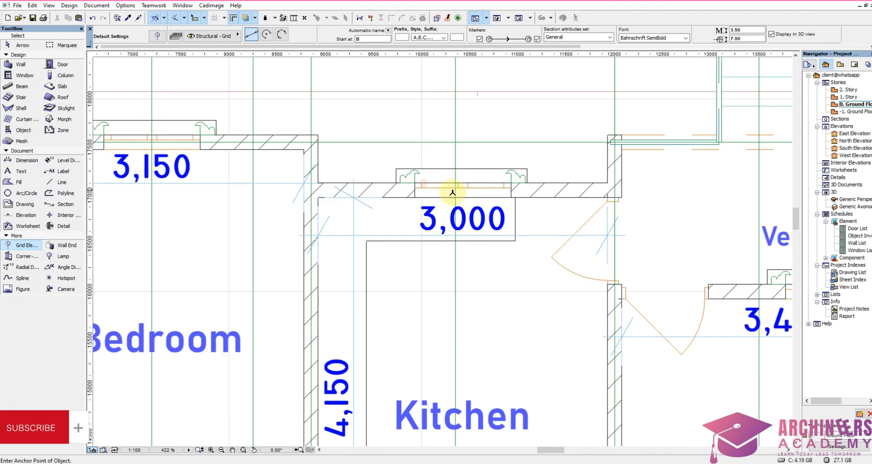
pyautogui.click(462, 187)
pyautogui.scroll(-5, 546, 196)
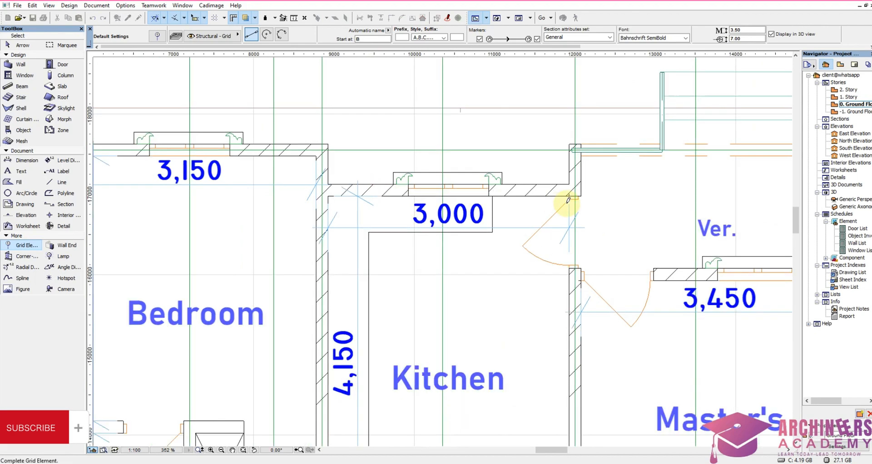
pyautogui.scroll(3, 241, 199)
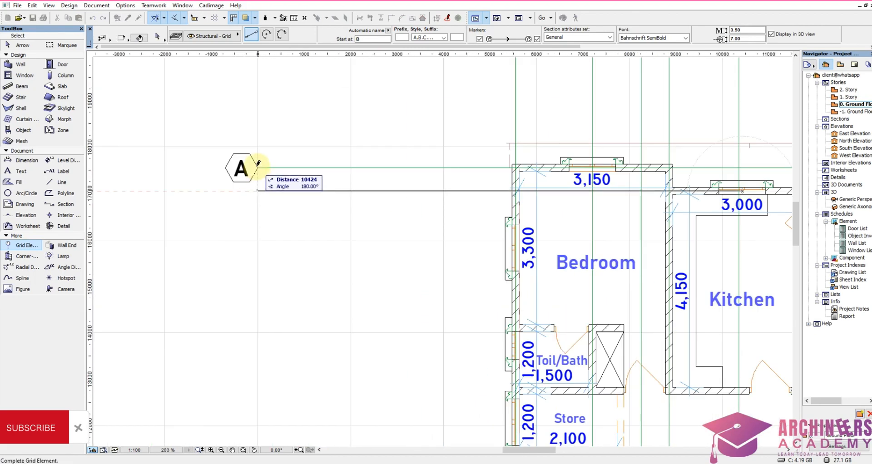
pyautogui.click(258, 190)
pyautogui.scroll(-1, 266, 224)
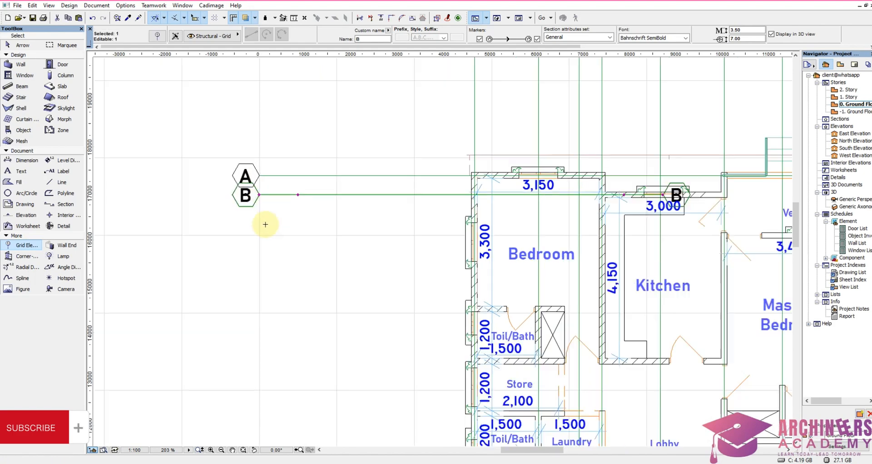
# Step: Stretch grid line B's east end from the Kitchen out past the veranda, level with grid line A's east end
pyautogui.scroll(-4, 266, 225)
pyautogui.scroll(4, 397, 226)
pyautogui.click(397, 226)
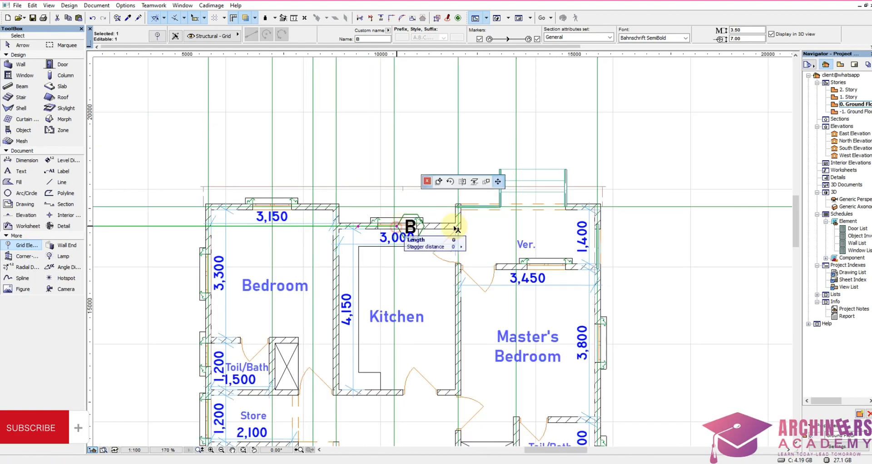
pyautogui.scroll(-4, 477, 224)
pyautogui.scroll(4, 551, 220)
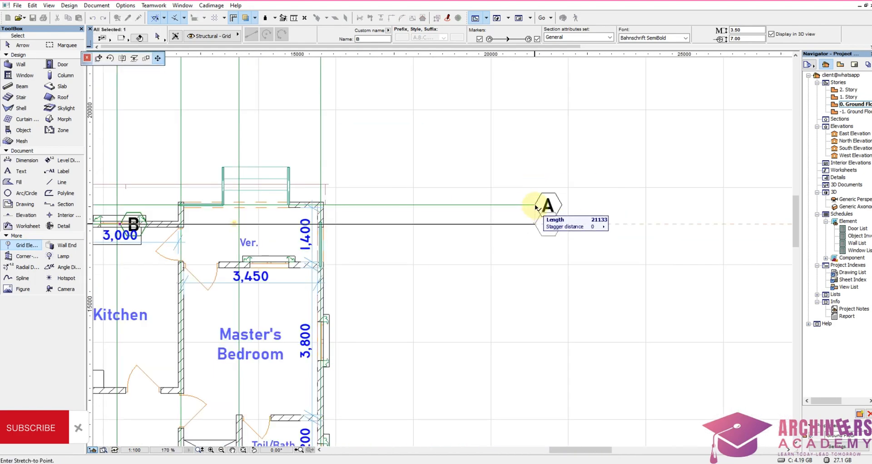
pyautogui.click(532, 217)
# Step: Place a horizontal grid line along the centre of the wall between the veranda and Master's Bedroom, ending in the west level with grid line B
pyautogui.scroll(-4, 631, 253)
pyautogui.scroll(4, 619, 232)
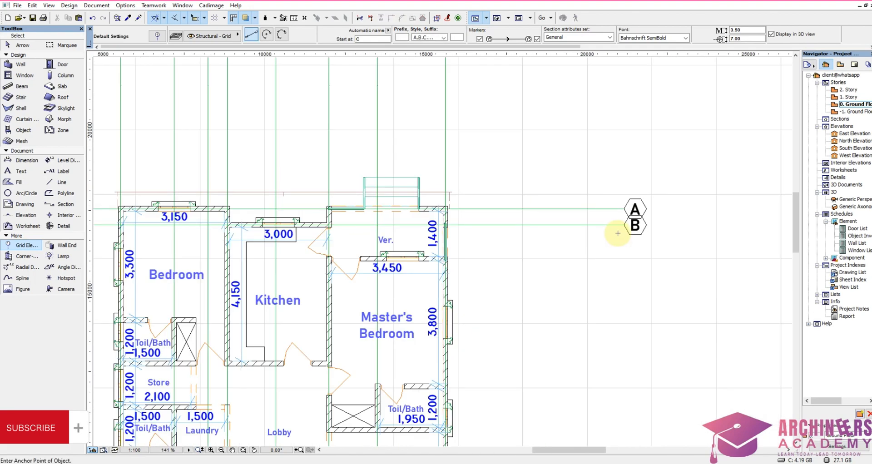
pyautogui.scroll(-4, 572, 226)
pyautogui.scroll(6, 580, 220)
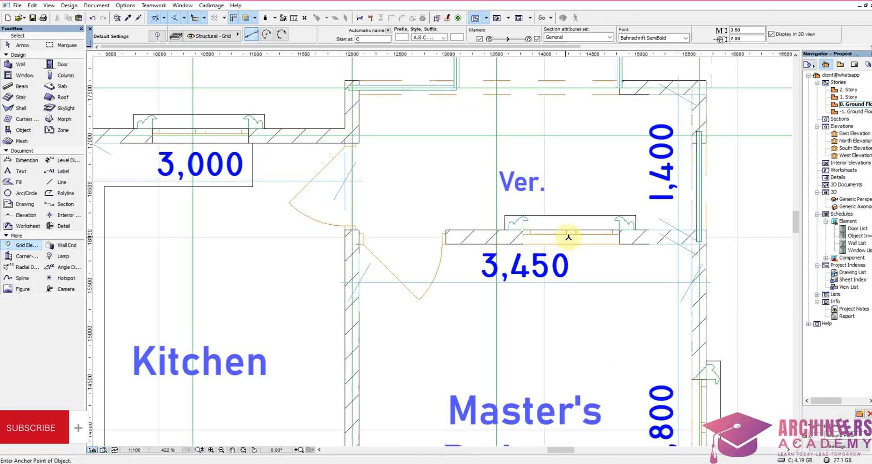
pyautogui.click(527, 235)
pyautogui.scroll(-5, 523, 234)
pyautogui.scroll(2, 172, 222)
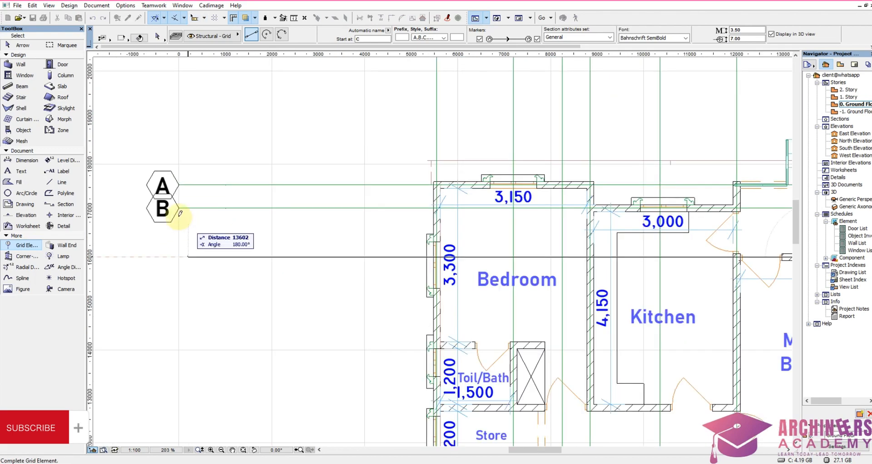
pyautogui.click(184, 253)
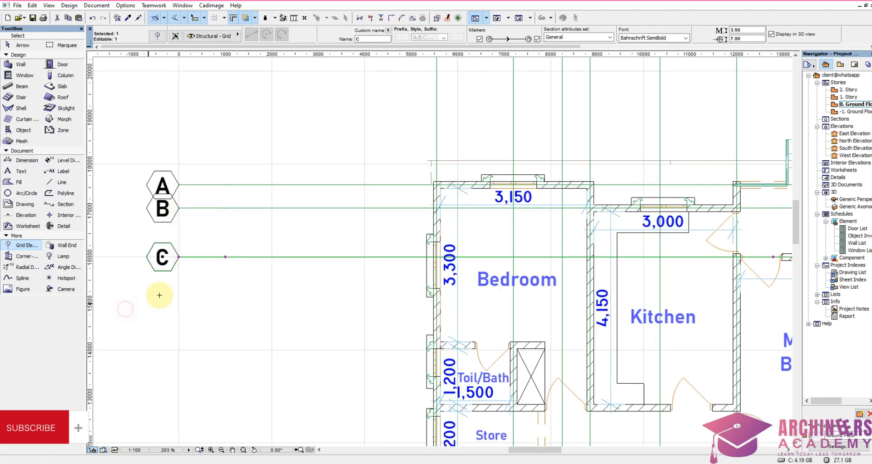
# Step: Stretch grid line C's east end from the Master's Bedroom window out past the building, level with grid line B's east end
pyautogui.scroll(-4, 438, 273)
pyautogui.scroll(6, 405, 276)
pyautogui.click(415, 271)
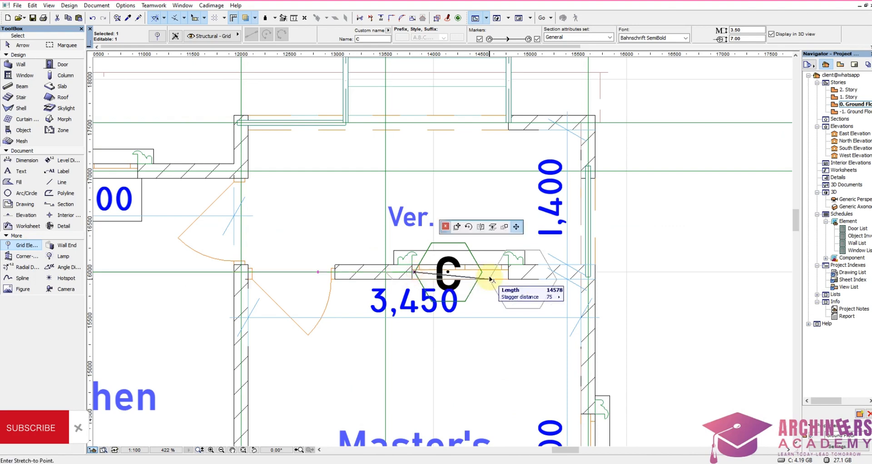
pyautogui.scroll(-5, 409, 268)
pyautogui.scroll(4, 340, 246)
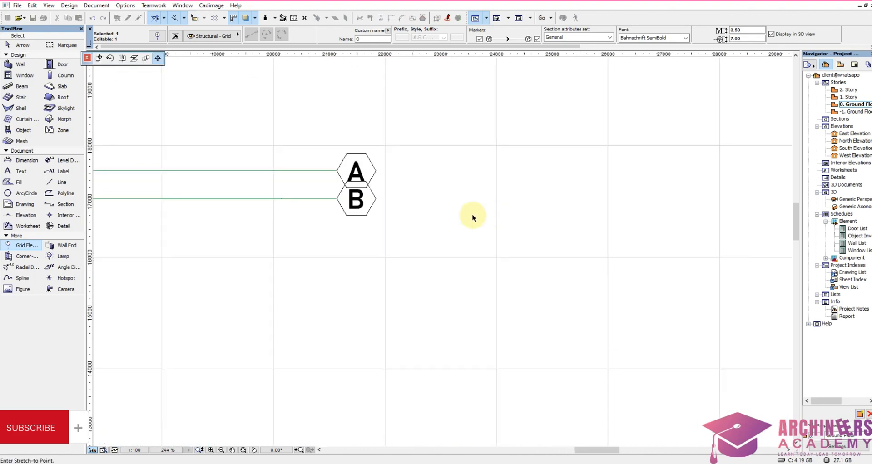
pyautogui.click(338, 197)
pyautogui.click(340, 258)
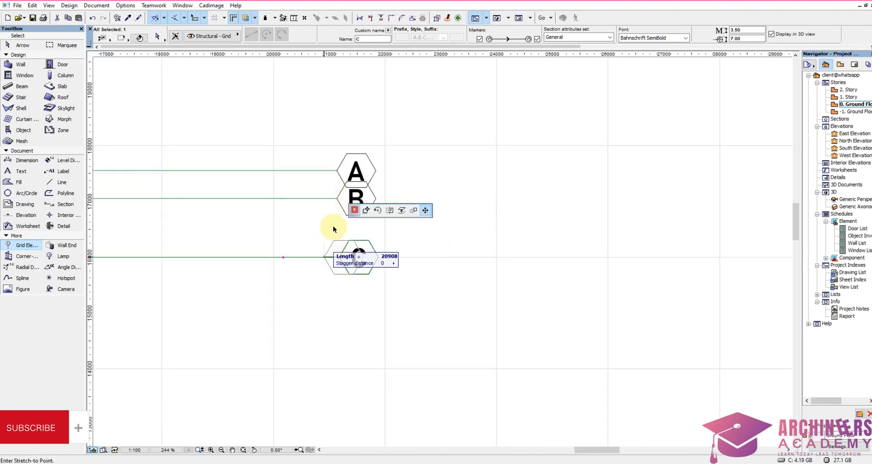
pyautogui.click(338, 198)
pyautogui.press('Escape')
# Step: Stagger grid line B's end markers slightly south so they clear grid line A's markers
pyautogui.keyDown('shift'); pyautogui.click(336, 199); pyautogui.keyUp('shift')
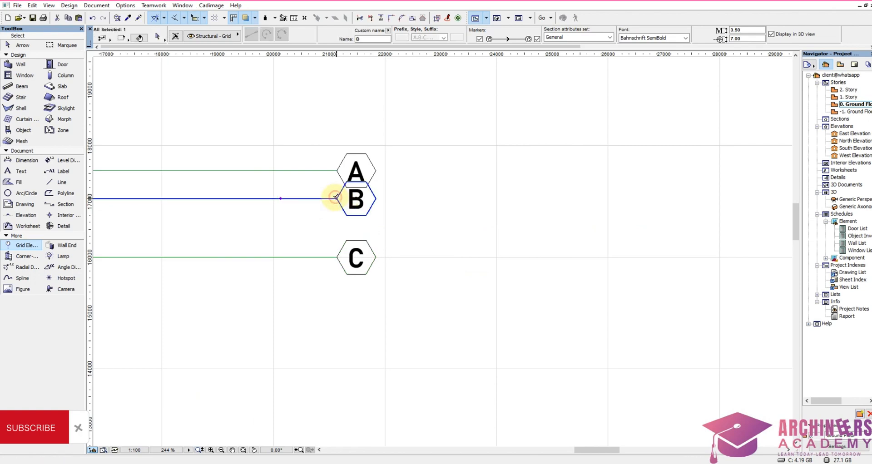
pyautogui.click(279, 199)
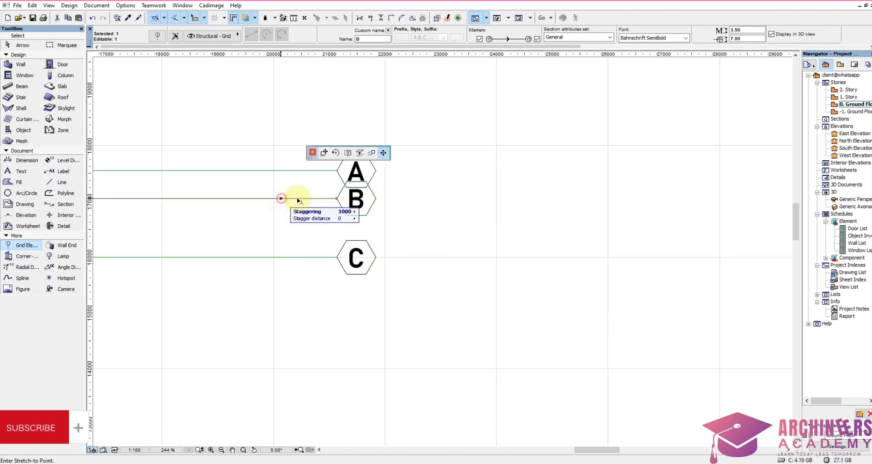
pyautogui.click(321, 207)
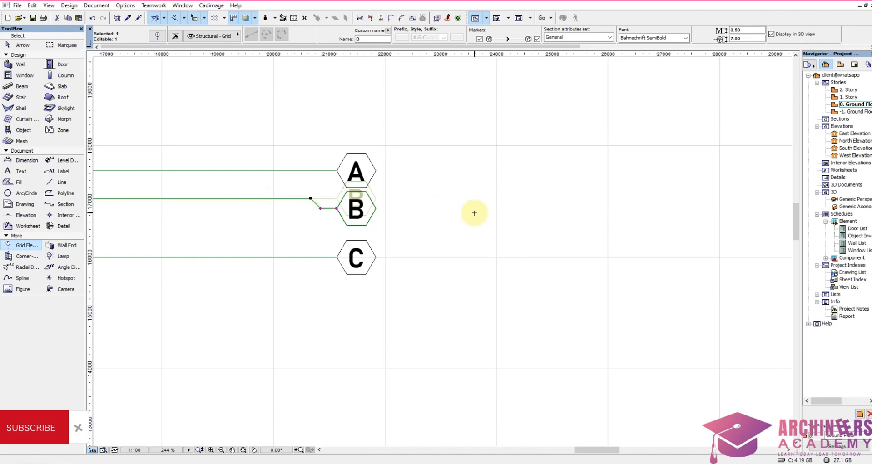
pyautogui.scroll(-5, 473, 210)
pyautogui.scroll(5, 179, 235)
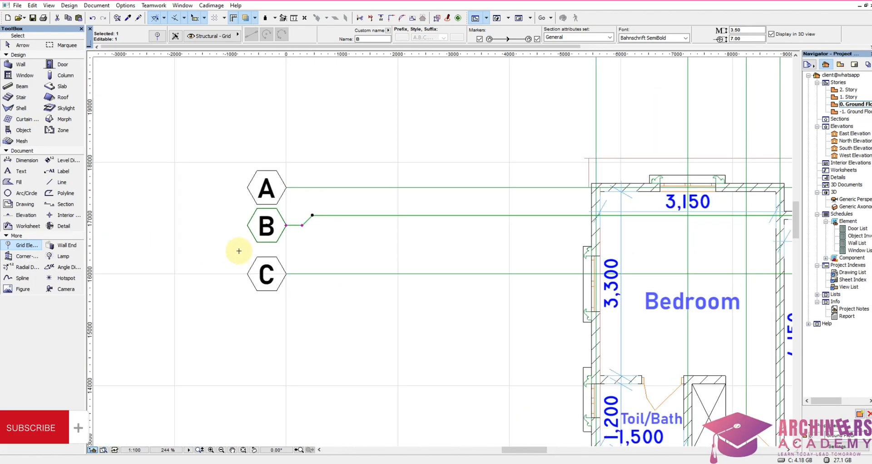
pyautogui.press('Escape')
# Step: Place a horizontal grid line along the centre of the wall between the north Toil/Bath and the Store, ending in the west level with grid line C
pyautogui.scroll(-5, 312, 208)
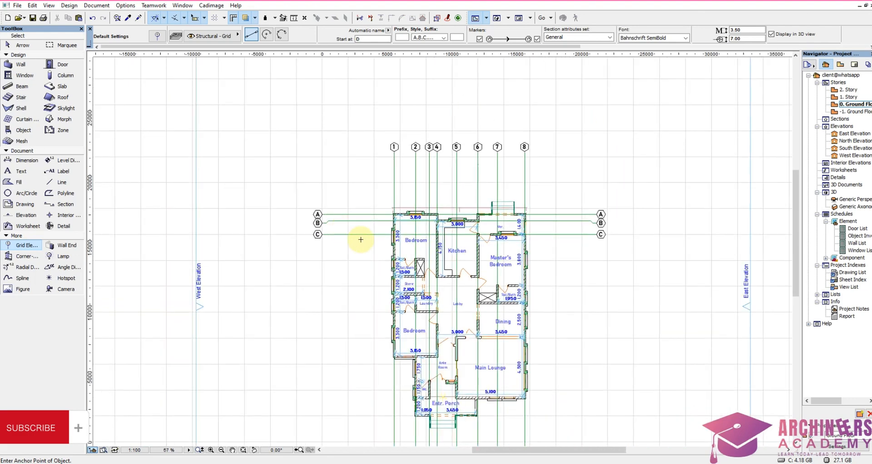
pyautogui.scroll(3, 445, 275)
pyautogui.scroll(4, 446, 275)
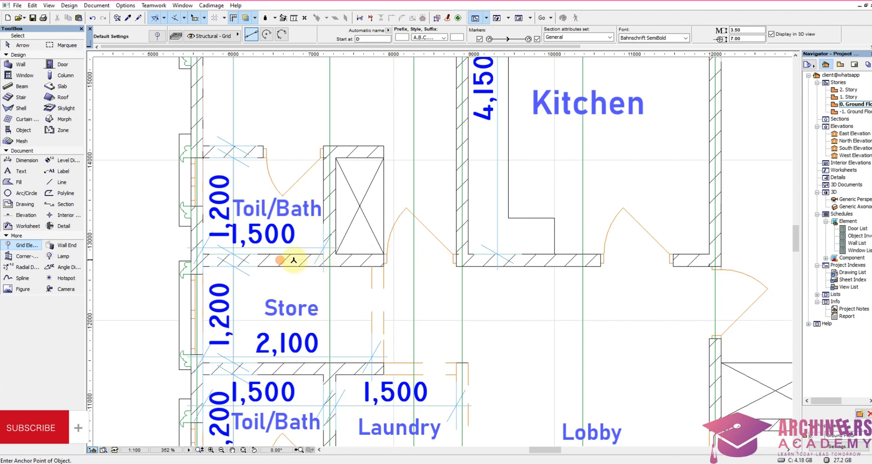
pyautogui.click(293, 261)
pyautogui.scroll(-3, 637, 257)
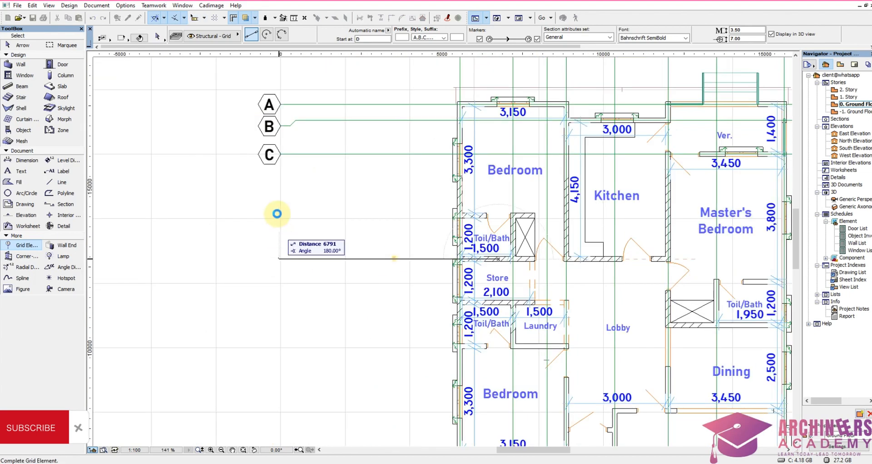
pyautogui.click(281, 155)
pyautogui.keyDown('shift'); pyautogui.moveTo(298, 241); pyautogui.dragTo(211, 301); pyautogui.keyUp('shift')
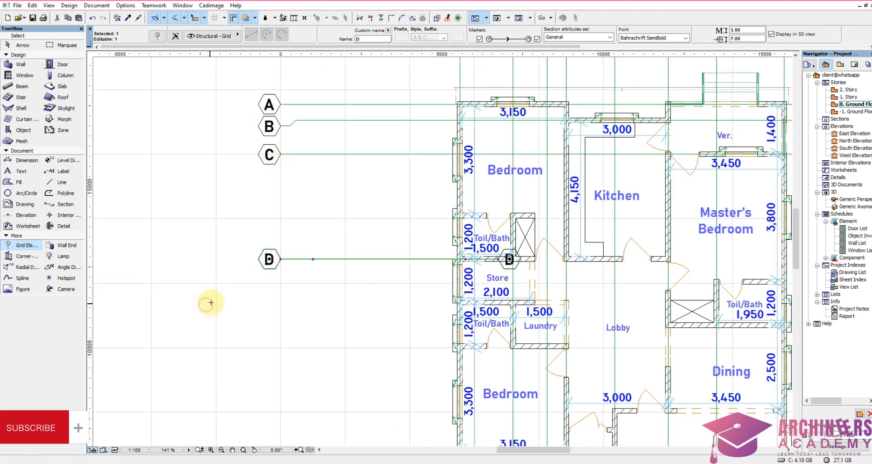
# Step: Stretch grid line D's east end from the Store wall out past the building, level with grid line C's east end
pyautogui.scroll(-5, 210, 302)
pyautogui.scroll(5, 316, 300)
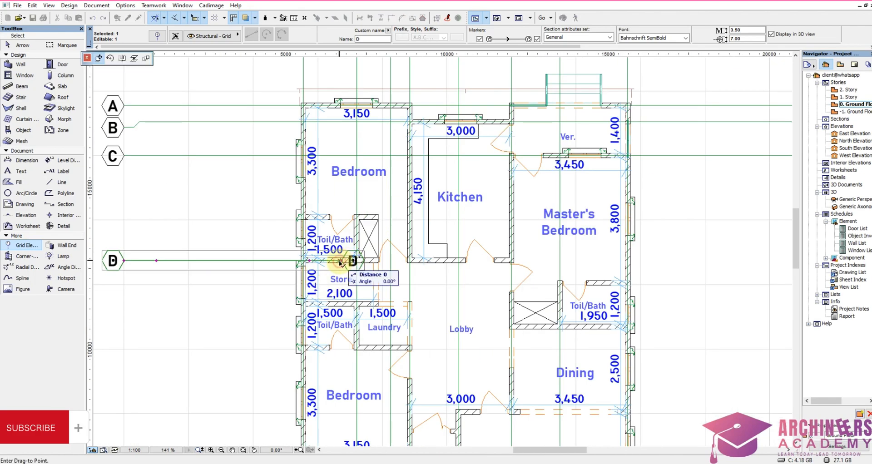
pyautogui.click(348, 262)
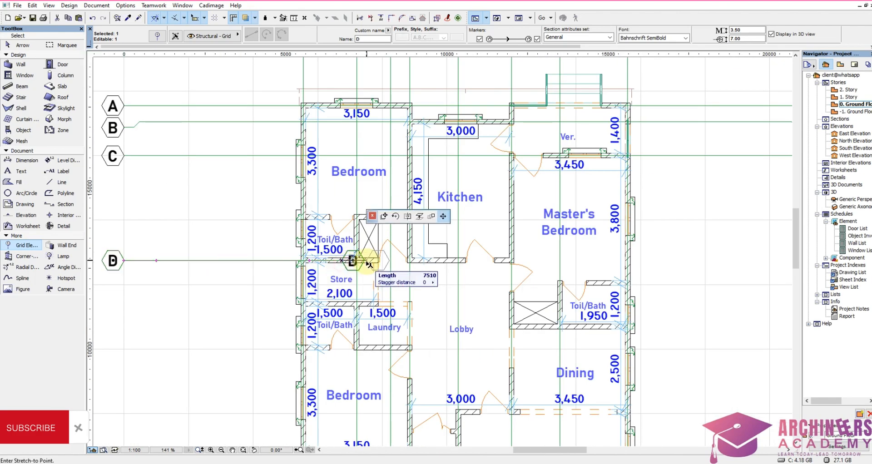
pyautogui.scroll(-5, 623, 239)
pyautogui.scroll(4, 506, 244)
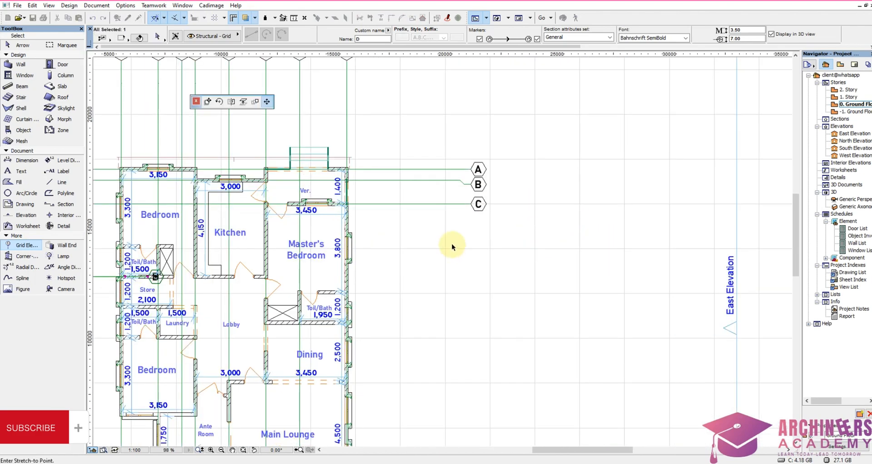
pyautogui.click(472, 205)
# Step: Place a horizontal grid line along the centre of the master's Toil/Bath north wall, ending in the west level with grid line D
pyautogui.scroll(-5, 526, 243)
pyautogui.scroll(6, 541, 259)
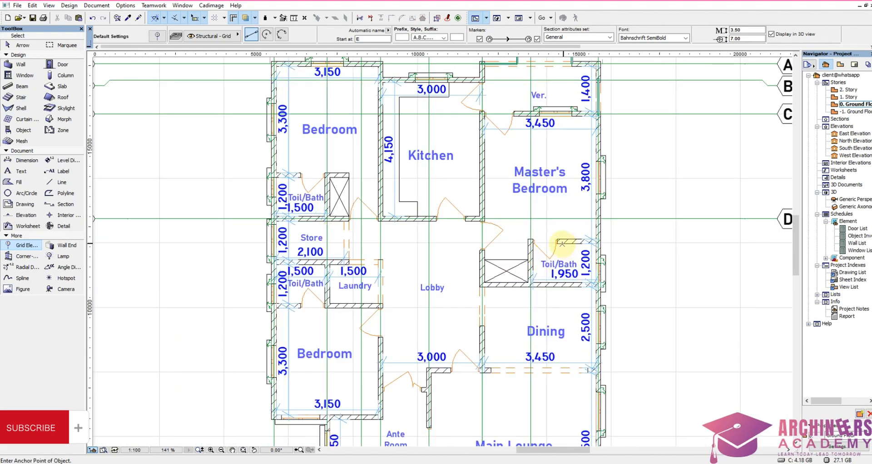
pyautogui.scroll(5, 563, 244)
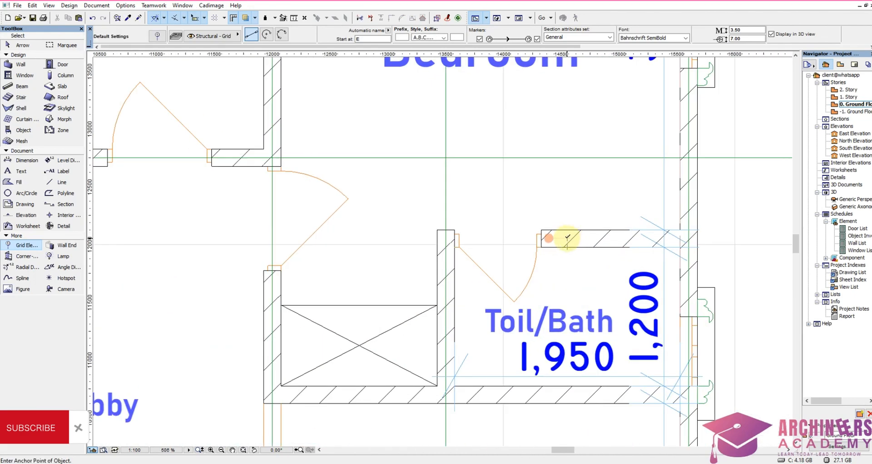
pyautogui.click(567, 237)
pyautogui.scroll(-5, 681, 249)
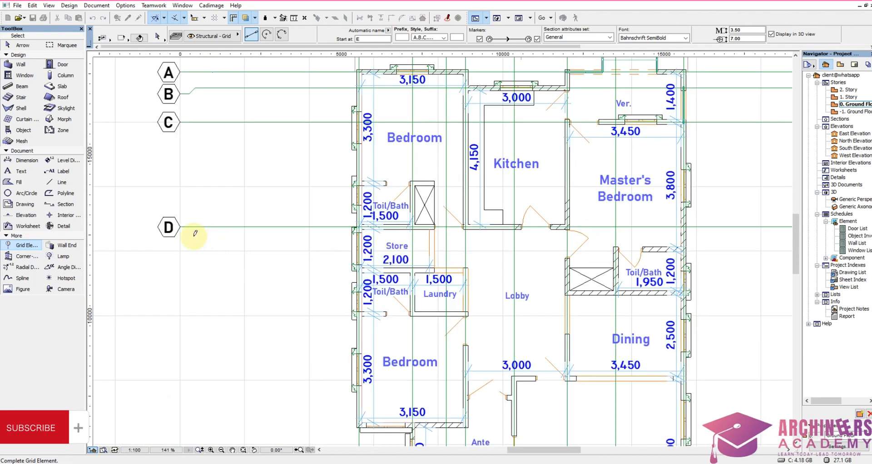
pyautogui.keyDown('shift'); pyautogui.click(181, 226); pyautogui.keyUp('shift')
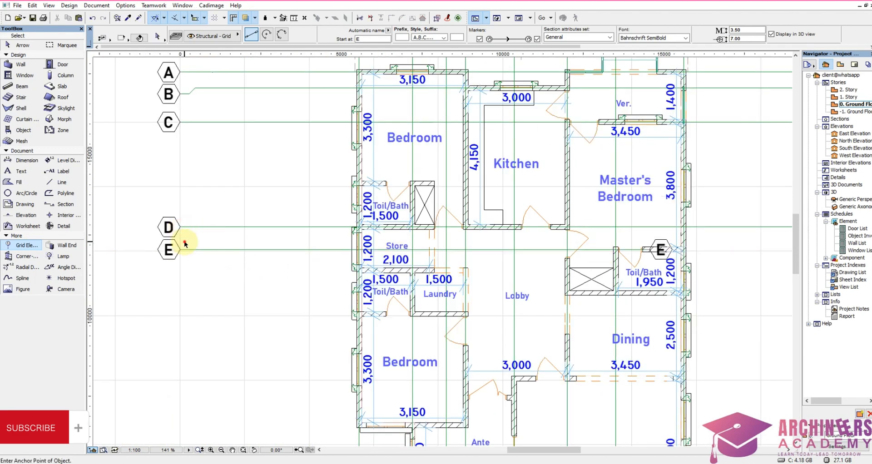
pyautogui.moveTo(522, 205); pyautogui.dragTo(314, 254, button='middle')
# Step: Stretch grid line E's east end from the master's Toil/Bath wall out past the building, level with grid line D's east end
pyautogui.scroll(-1, 314, 254)
pyautogui.scroll(4, 392, 279)
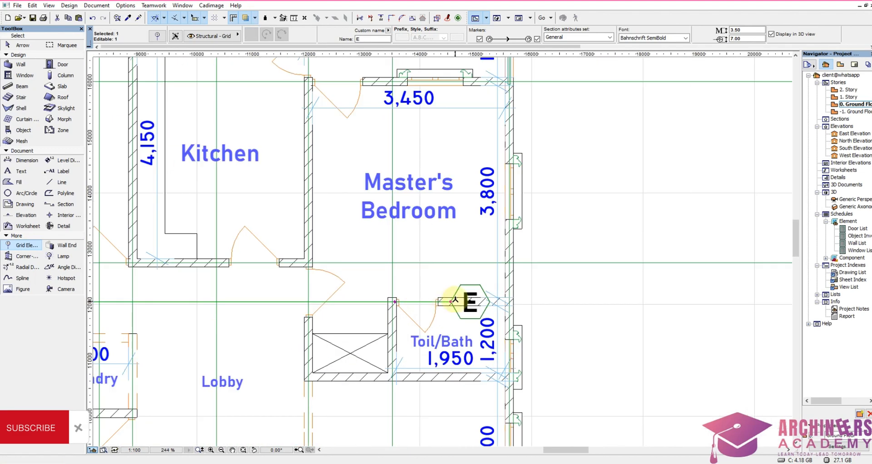
pyautogui.click(451, 302)
pyautogui.scroll(-6, 563, 300)
pyautogui.scroll(5, 555, 291)
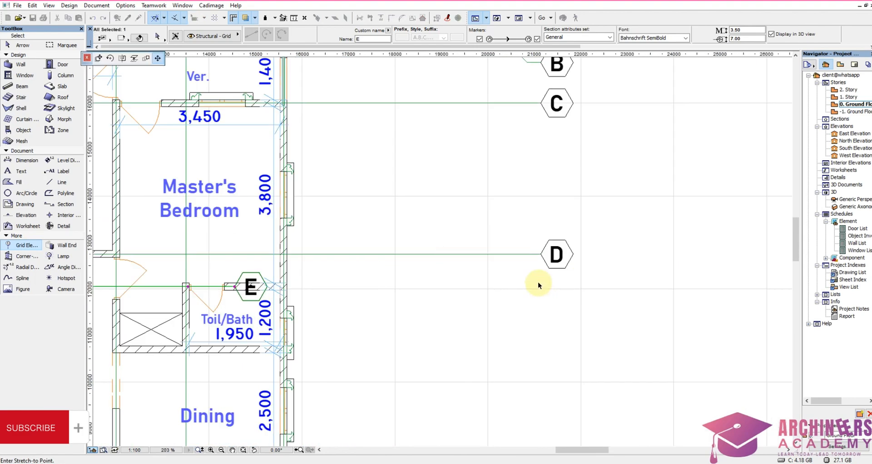
pyautogui.click(538, 254)
pyautogui.scroll(-5, 591, 282)
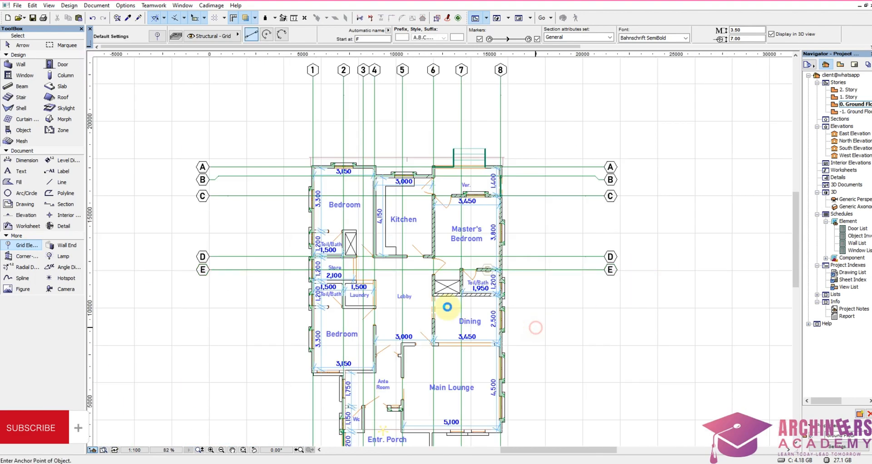
pyautogui.scroll(4, 454, 300)
pyautogui.scroll(4, 497, 297)
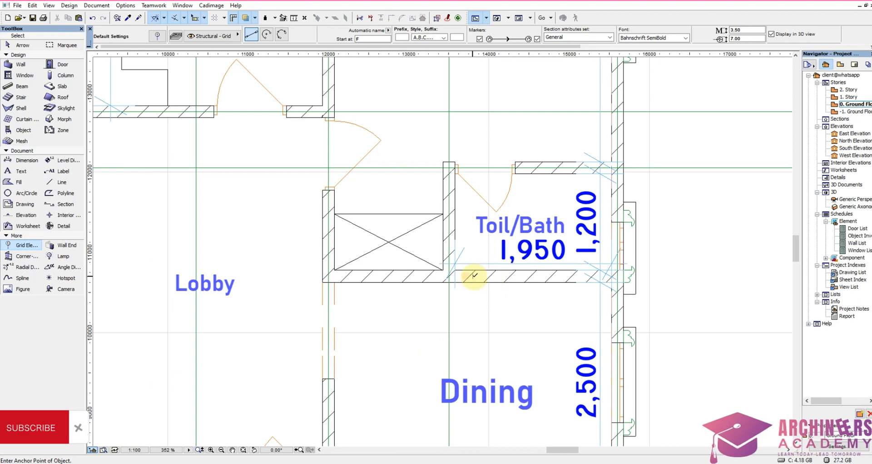
pyautogui.click(475, 275)
pyautogui.scroll(-6, 636, 296)
pyautogui.scroll(4, 383, 293)
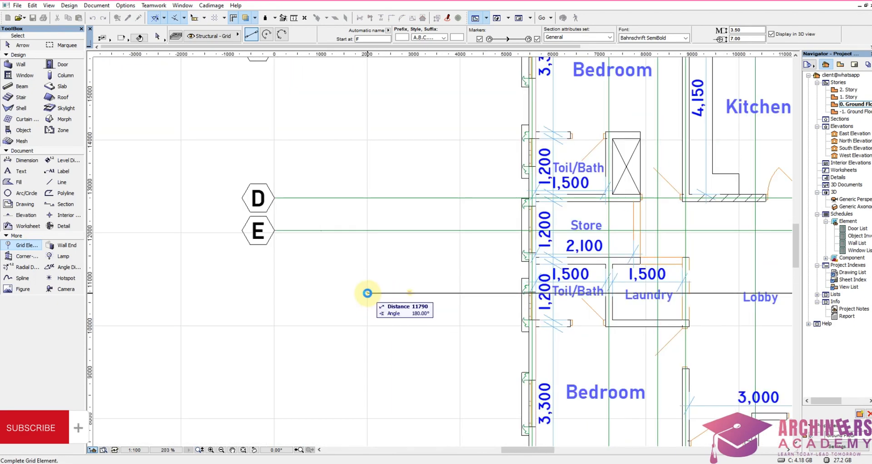
pyautogui.click(367, 293)
# Step: Place a horizontal grid line along the centre of the Store's south wall, ending in the west level with grid line E
pyautogui.scroll(3, 614, 263)
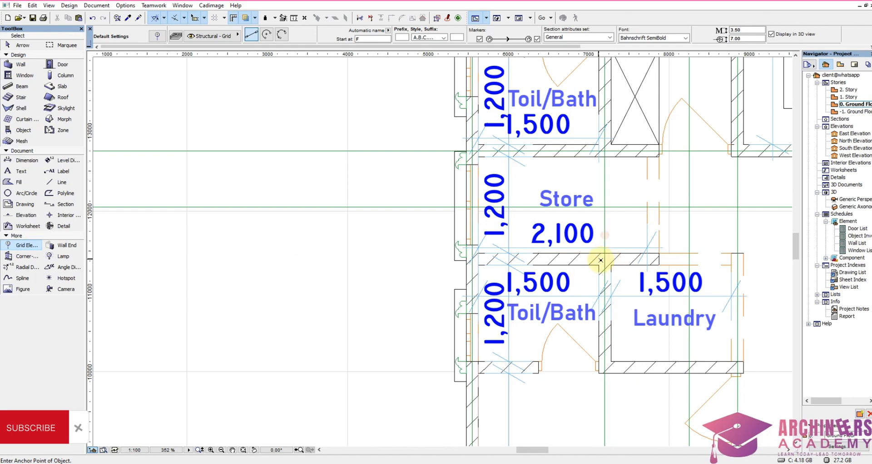
pyautogui.scroll(4, 608, 260)
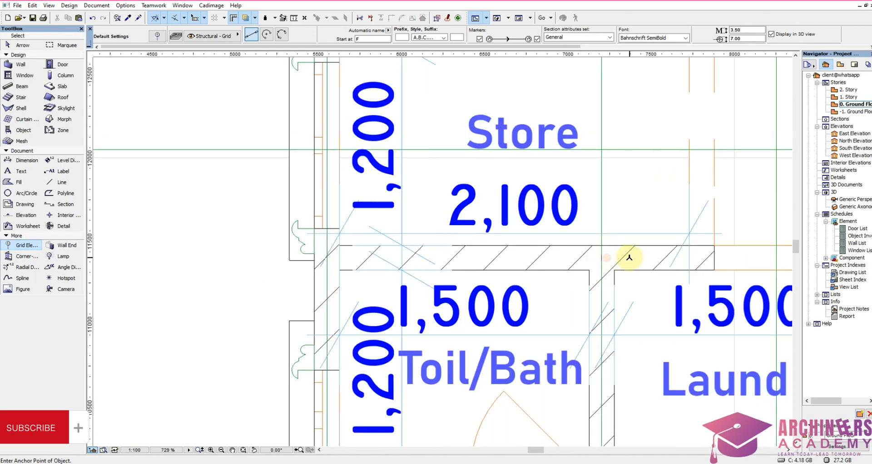
pyautogui.click(630, 258)
pyautogui.scroll(-10, 588, 251)
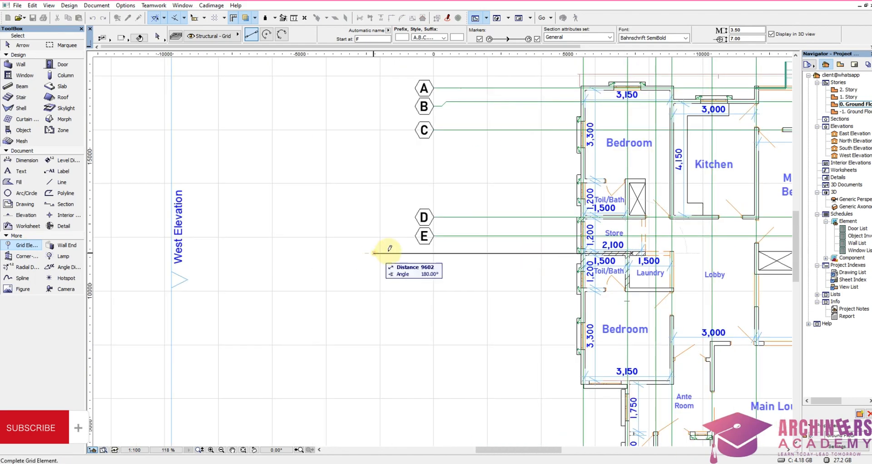
pyautogui.click(432, 236)
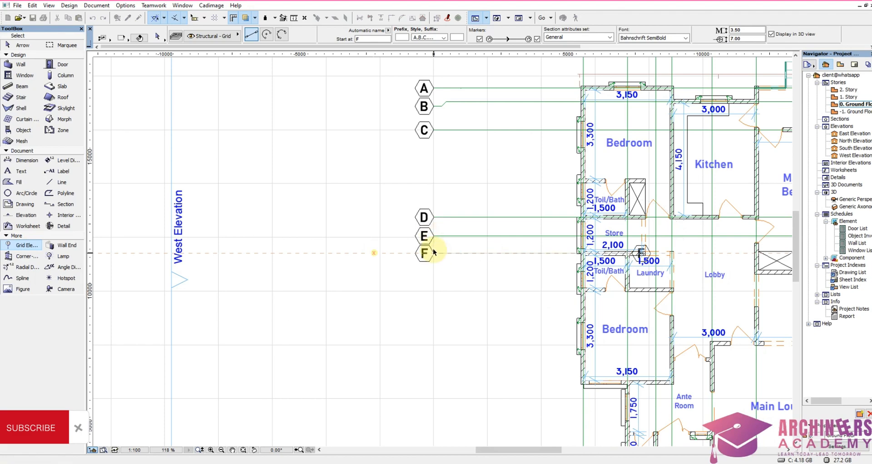
# Step: Stretch grid line F's east end from the Store wall out past the building, level with grid line E's east end
pyautogui.keyDown('shift'); pyautogui.click(433, 250); pyautogui.keyUp('shift')
pyautogui.keyDown('shift'); pyautogui.click(439, 271); pyautogui.keyUp('shift')
pyautogui.scroll(-4, 411, 265)
pyautogui.scroll(5, 508, 264)
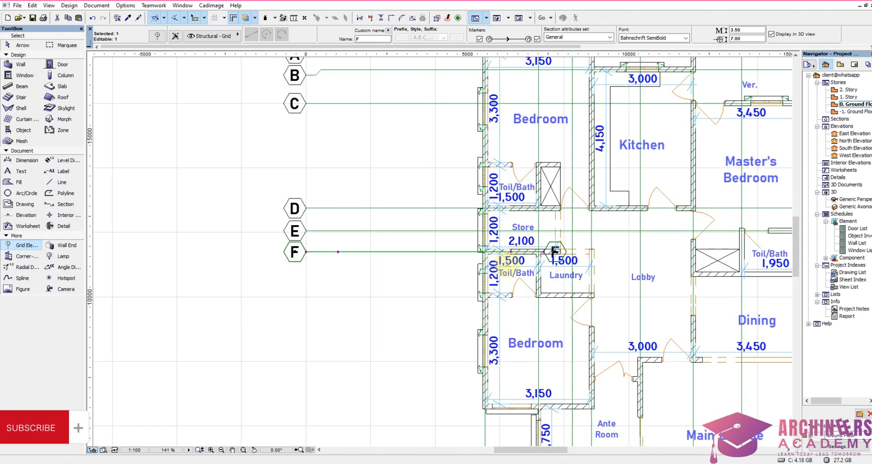
pyautogui.click(555, 251)
pyautogui.scroll(-4, 555, 317)
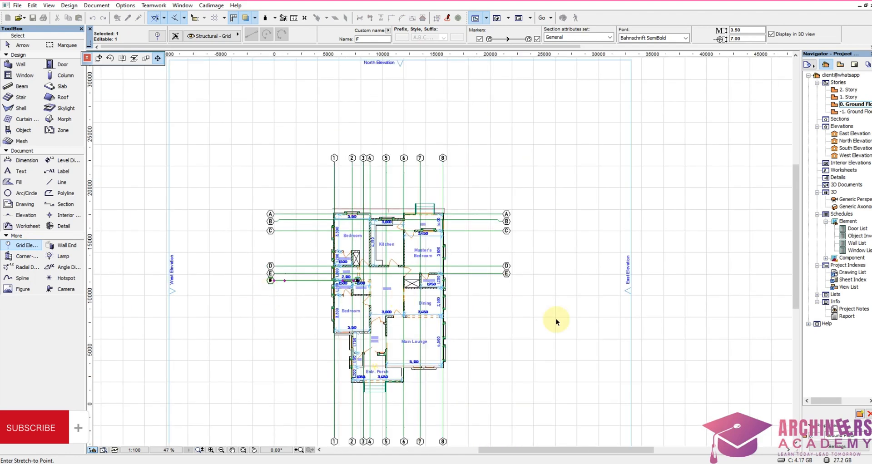
pyautogui.scroll(3, 538, 280)
pyautogui.scroll(3, 538, 279)
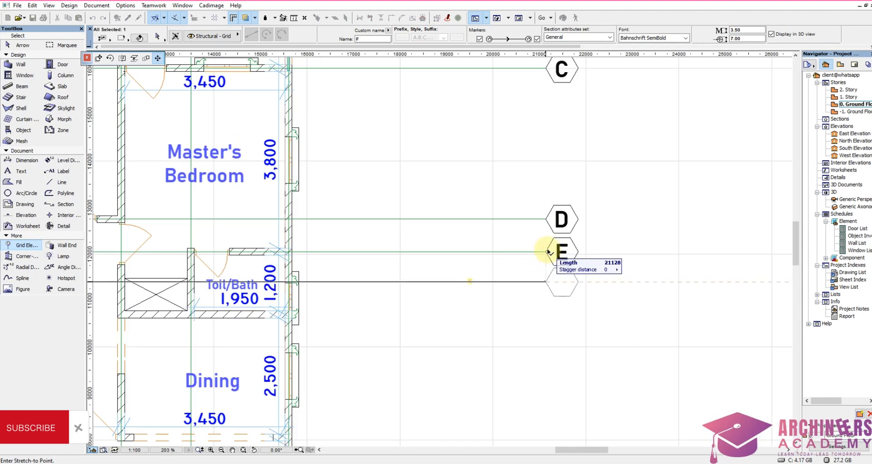
pyautogui.click(555, 250)
# Step: Place a horizontal grid line along the centre of the wall between the master's Toil/Bath and Dining, ending in the west level with grid line F
pyautogui.scroll(-4, 535, 230)
pyautogui.scroll(6, 535, 230)
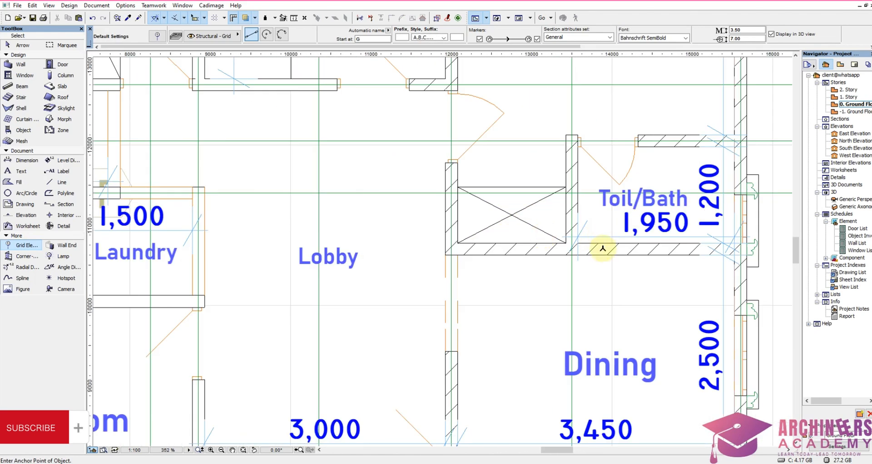
pyautogui.click(594, 249)
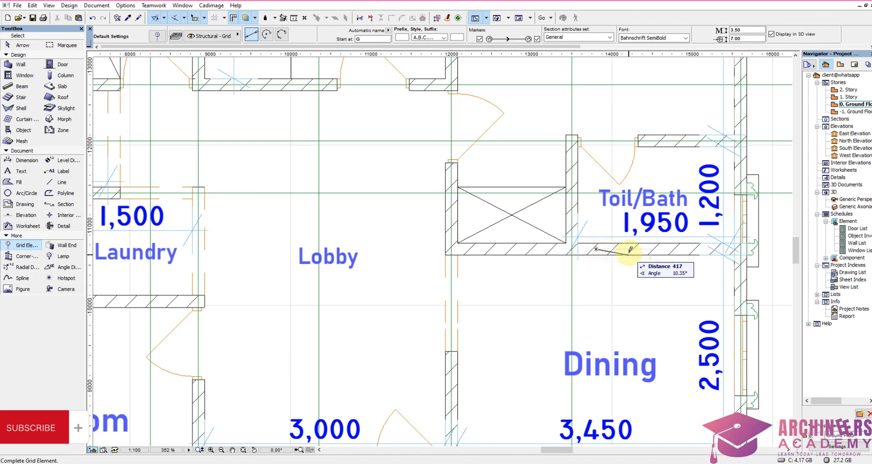
pyautogui.scroll(-3, 591, 251)
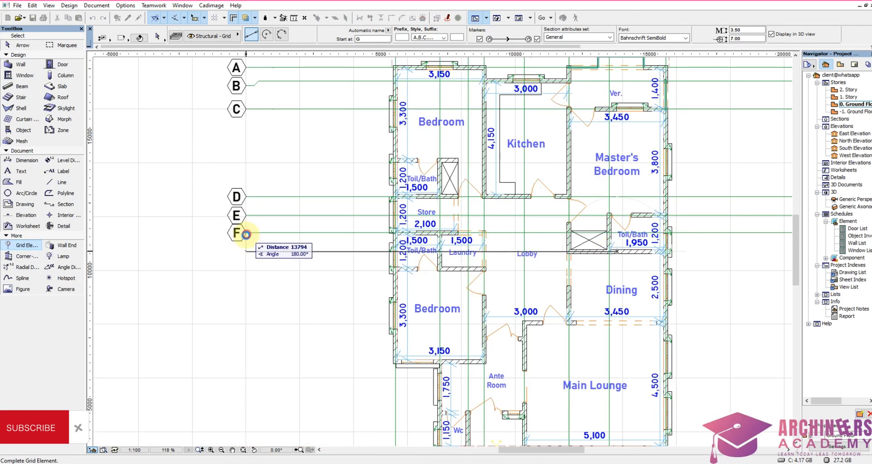
pyautogui.click(246, 234)
# Step: Stretch grid line G's east end from the Dining's north wall out past the building, level with grid line F's east end
pyautogui.keyDown('shift'); pyautogui.click(245, 251); pyautogui.keyUp('shift')
pyautogui.scroll(-3, 254, 249)
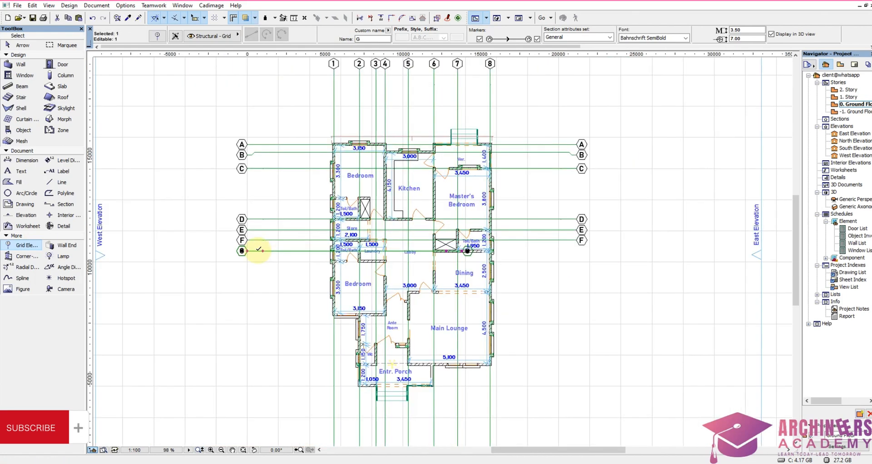
pyautogui.scroll(3, 529, 268)
pyautogui.click(411, 234)
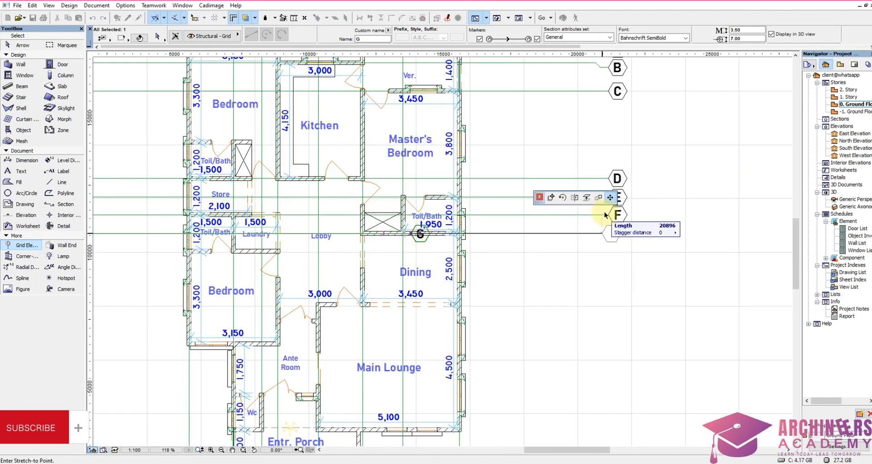
pyautogui.click(635, 248)
pyautogui.press('Escape')
# Step: Place a horizontal grid line along the centre of the Laundry's south wall, ending in the west level with grid line G
pyautogui.scroll(4, 184, 250)
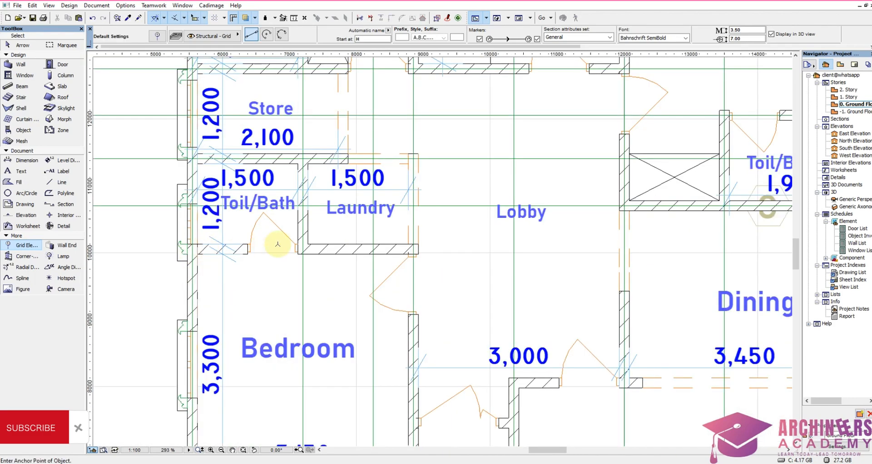
pyautogui.scroll(4, 309, 249)
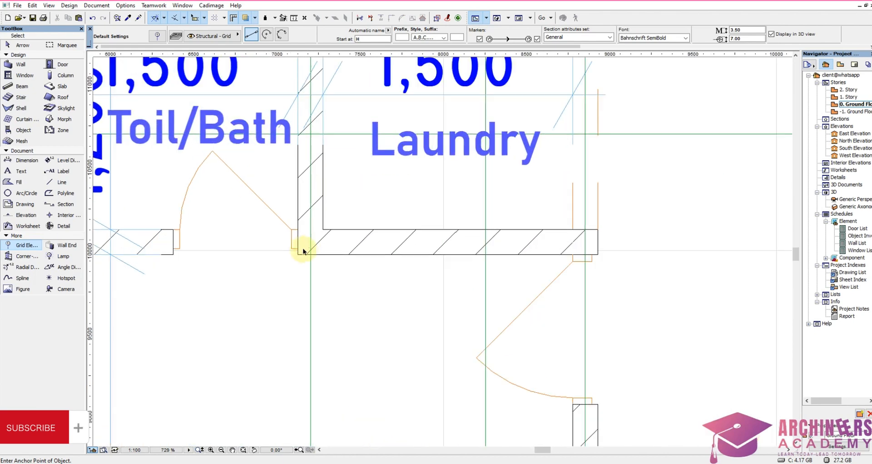
pyautogui.click(335, 242)
pyautogui.scroll(-5, 170, 240)
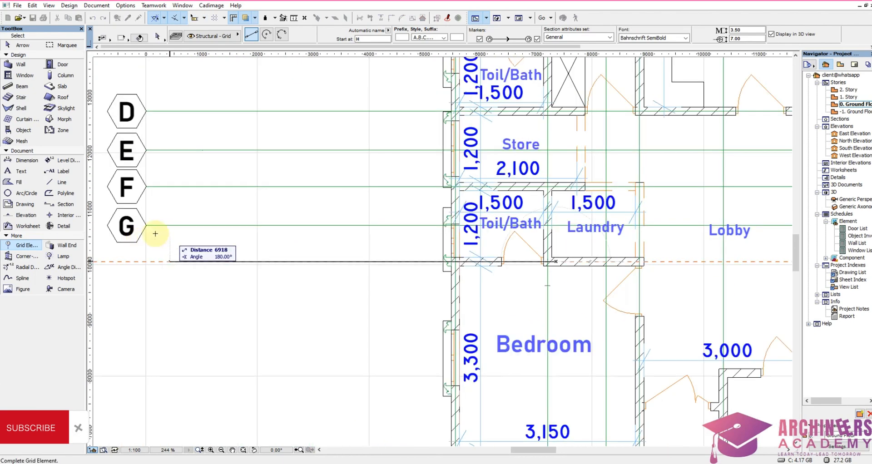
pyautogui.click(146, 262)
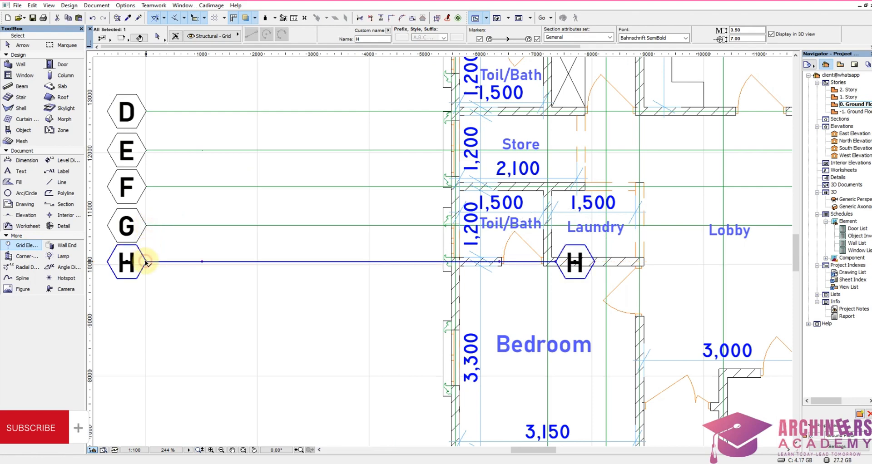
# Step: Stretch grid line H's east end from the Laundry wall out past the building, level with grid line G's east end
pyautogui.scroll(-4, 150, 262)
pyautogui.scroll(3, 268, 263)
pyautogui.click(365, 261)
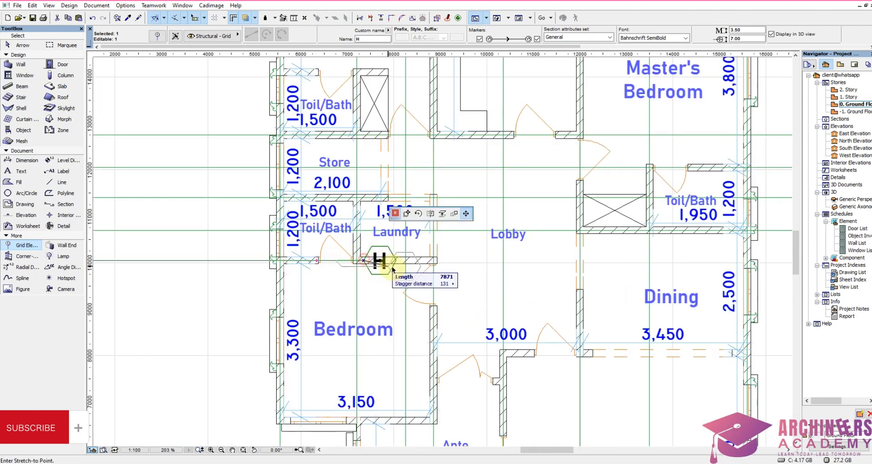
pyautogui.scroll(-4, 318, 277)
pyautogui.scroll(3, 497, 263)
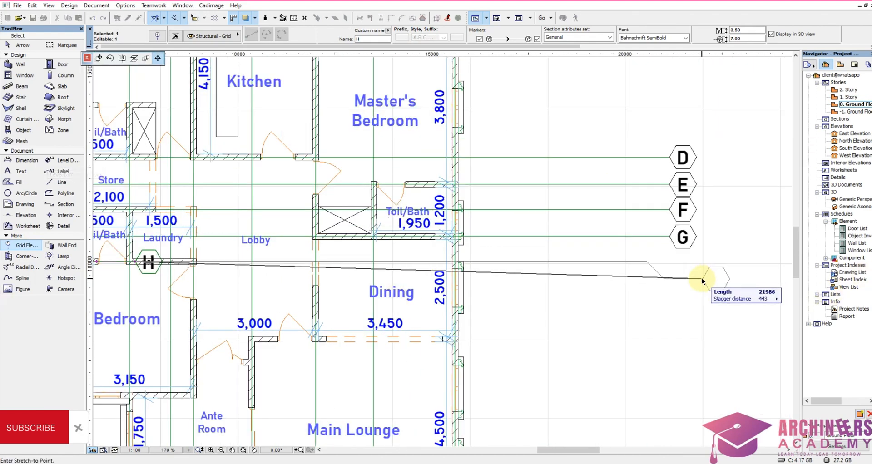
pyautogui.click(673, 236)
pyautogui.scroll(-4, 652, 302)
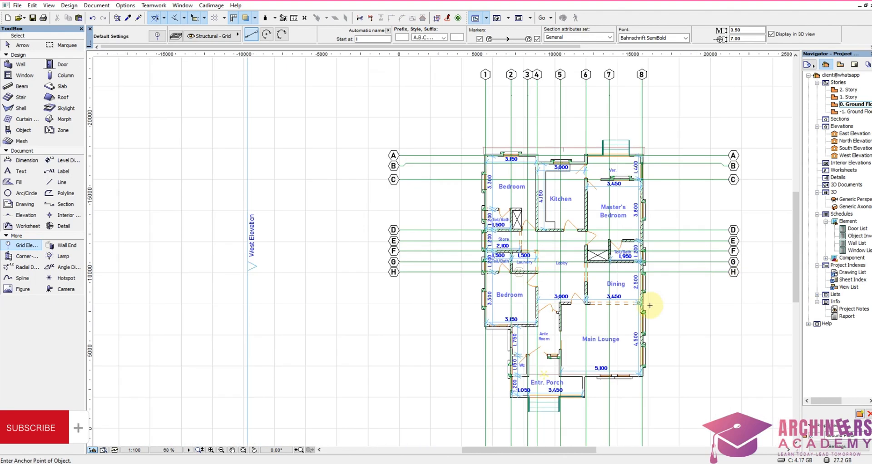
# Step: Place a horizontal grid line along the wall centreline between the Dining and the Main Lounge
pyautogui.scroll(4, 662, 293)
pyautogui.scroll(2, 510, 306)
pyautogui.scroll(3, 510, 307)
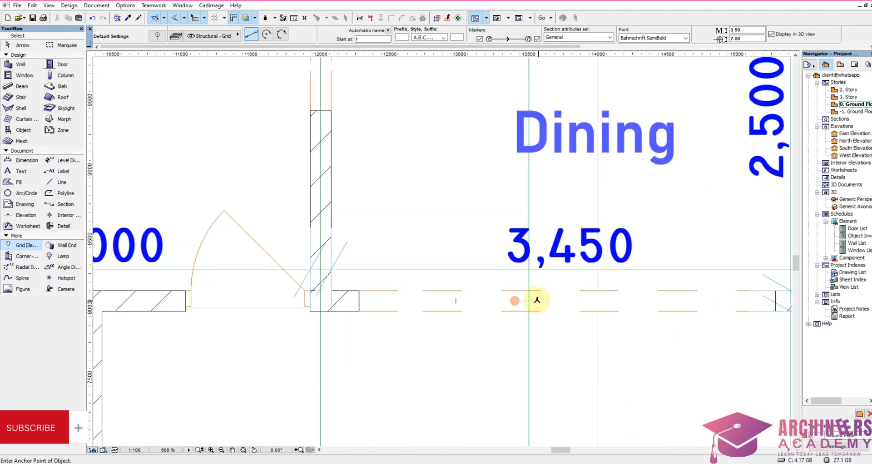
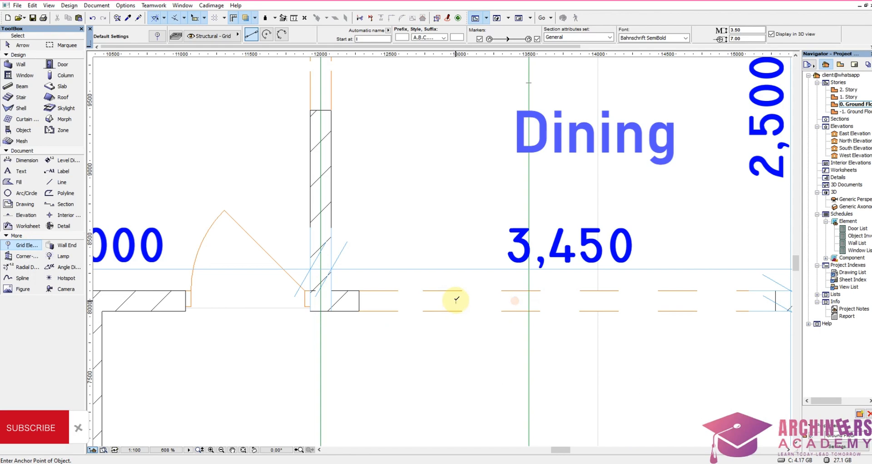
# Step: Run a horizontal grid line west from the opening between the Dining and the Main Lounge, ending level with grid line H
pyautogui.click(456, 300)
pyautogui.scroll(-7, 576, 281)
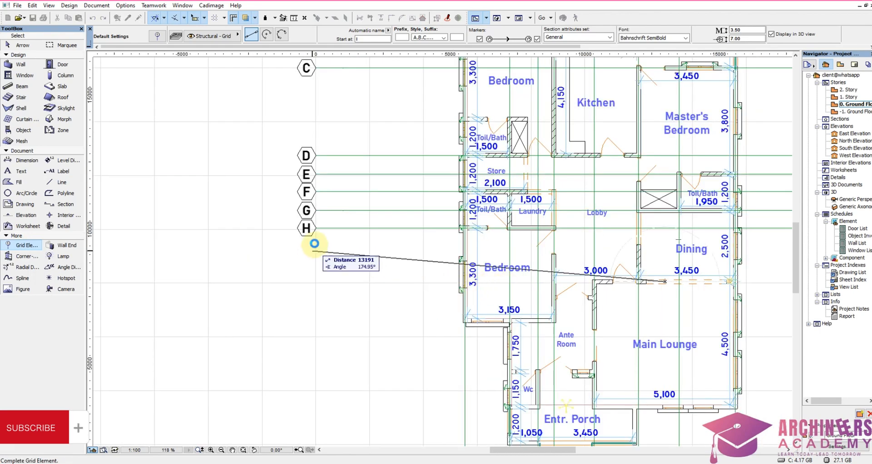
pyautogui.click(315, 229)
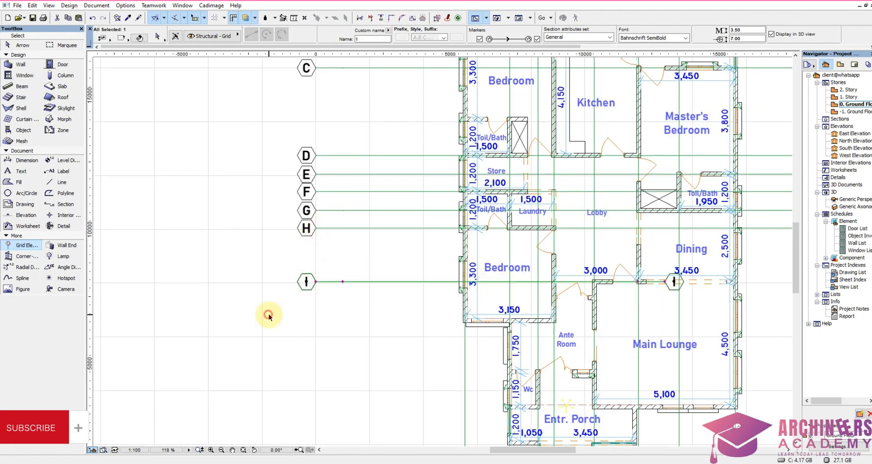
# Step: Stretch grid line I's east end from the Dining opening out past the building, level with grid line H's east end
pyautogui.scroll(-5, 272, 313)
pyautogui.scroll(7, 448, 271)
pyautogui.click(460, 260)
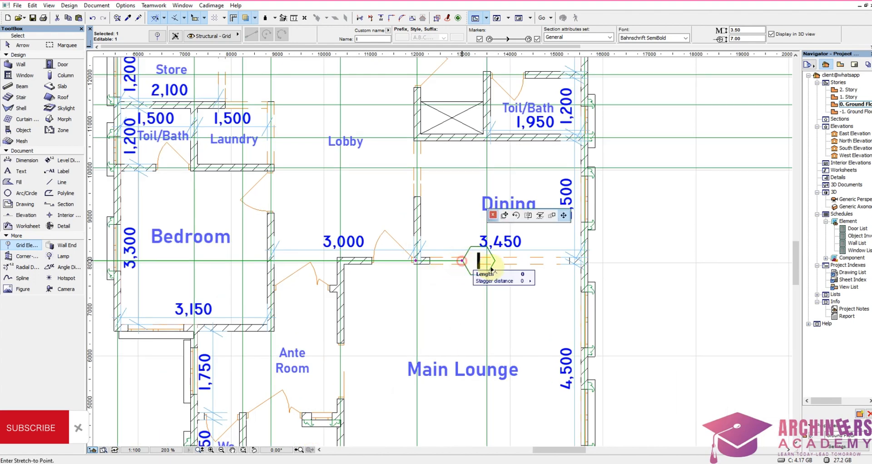
pyautogui.scroll(-6, 500, 218)
pyautogui.scroll(5, 532, 245)
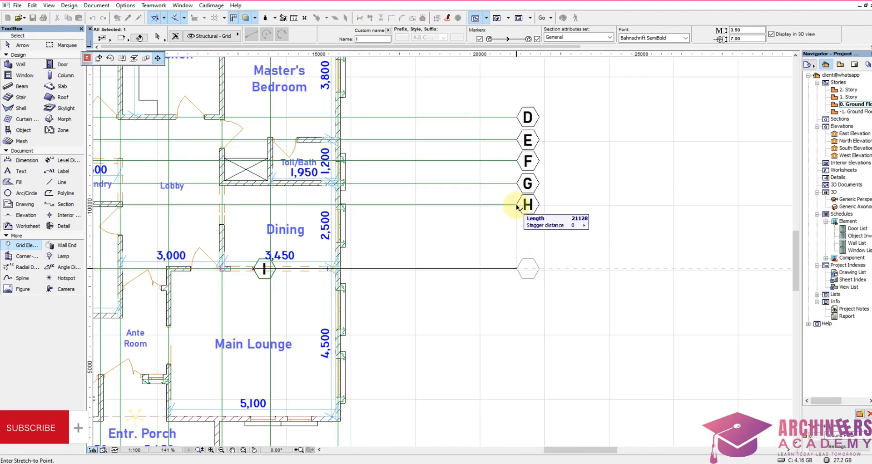
pyautogui.click(525, 214)
# Step: Place a horizontal grid line along the centre of the Ante Room's north doorway wall, ending in the west level with grid line I
pyautogui.scroll(-5, 668, 250)
pyautogui.scroll(5, 411, 272)
pyautogui.scroll(5, 412, 272)
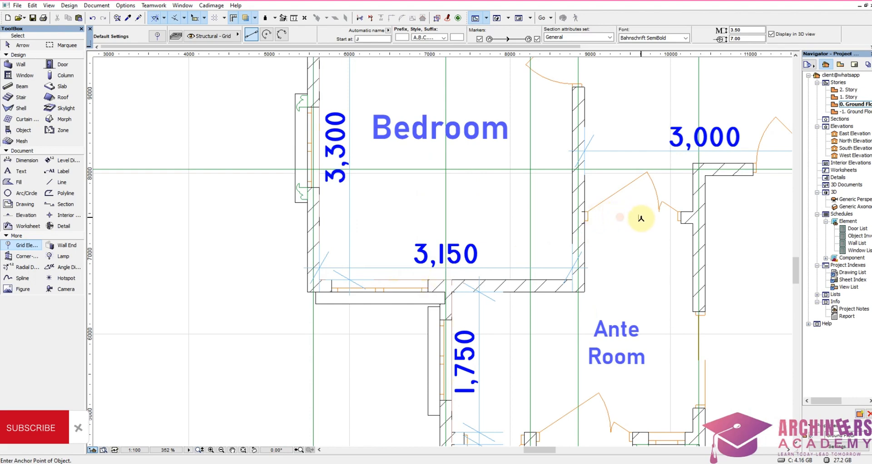
pyautogui.click(586, 217)
pyautogui.scroll(-4, 746, 234)
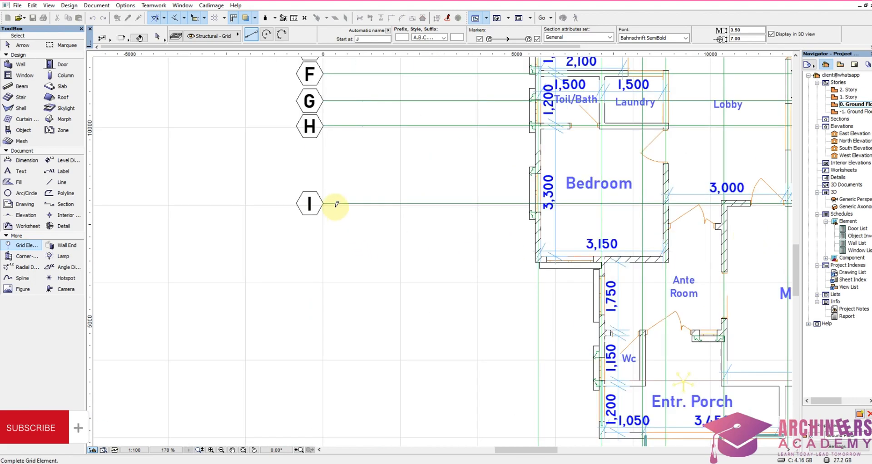
pyautogui.click(323, 225)
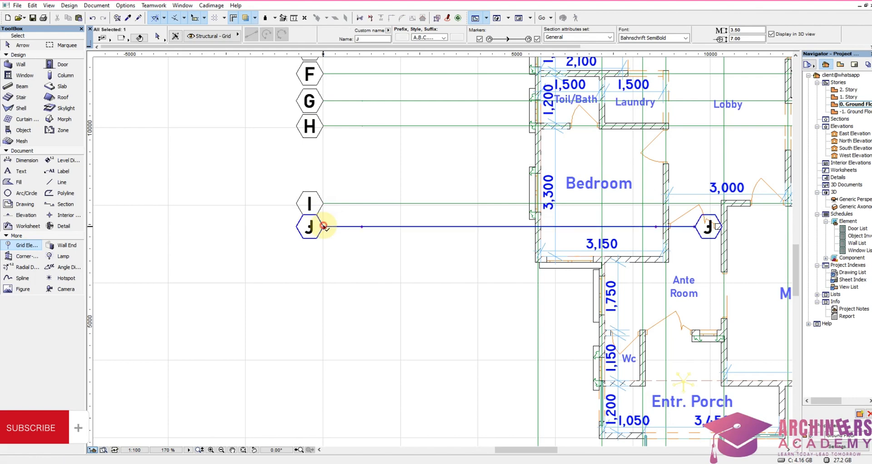
# Step: Stretch grid line J's east end from the Ante Room out past the building, level with grid line I's east end
pyautogui.scroll(-4, 384, 233)
pyautogui.scroll(4, 488, 222)
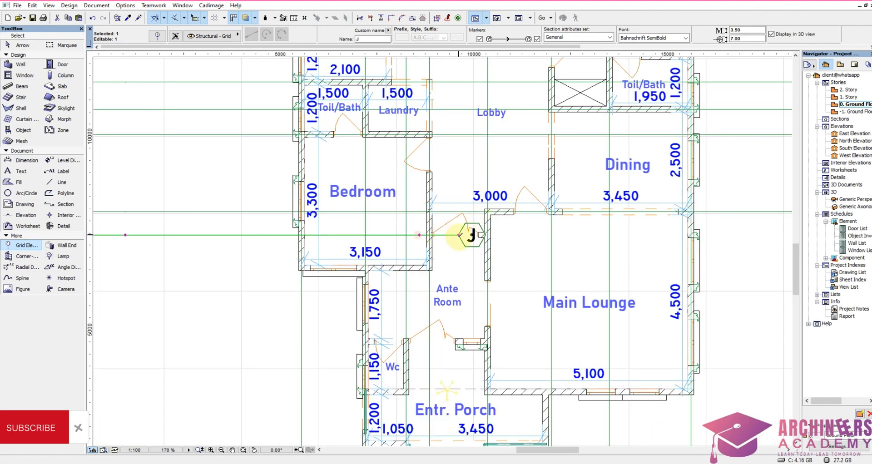
pyautogui.click(461, 235)
pyautogui.scroll(-4, 511, 230)
pyautogui.scroll(4, 655, 228)
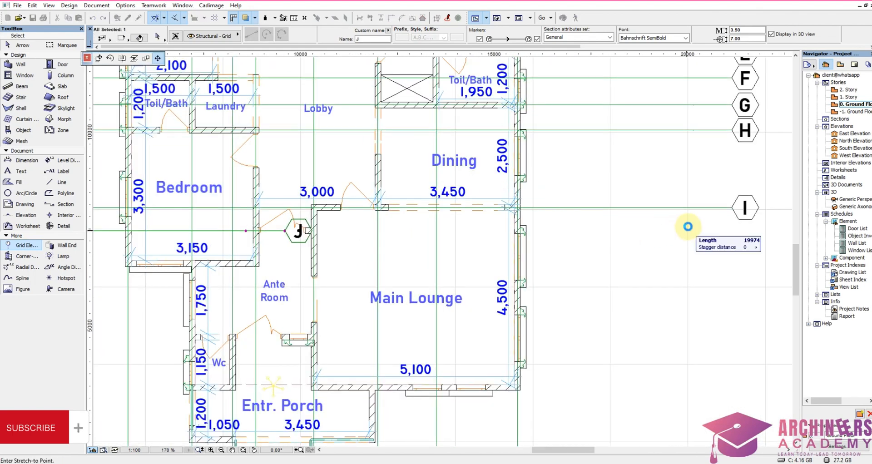
pyautogui.click(733, 209)
# Step: Place a horizontal grid line along the centre of the lower Bedroom's south wall, ending in the west level with grid line J
pyautogui.scroll(-4, 722, 286)
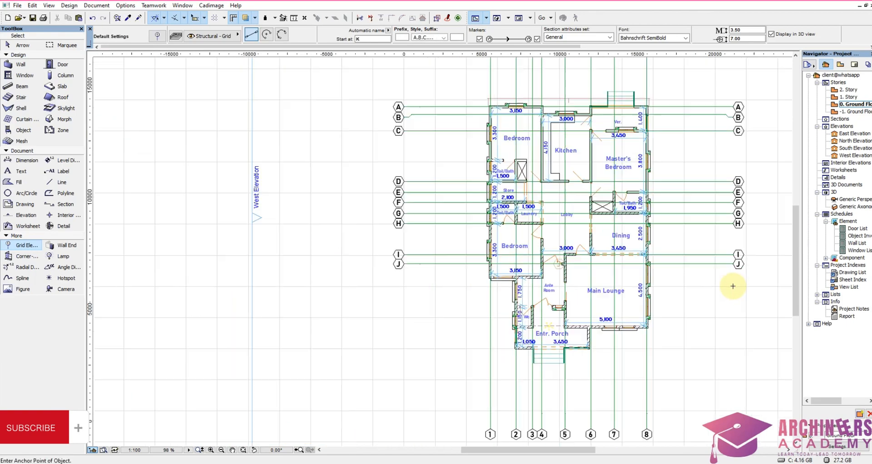
pyautogui.scroll(2, 522, 282)
pyautogui.scroll(-1, 430, 246)
pyautogui.scroll(5, 553, 271)
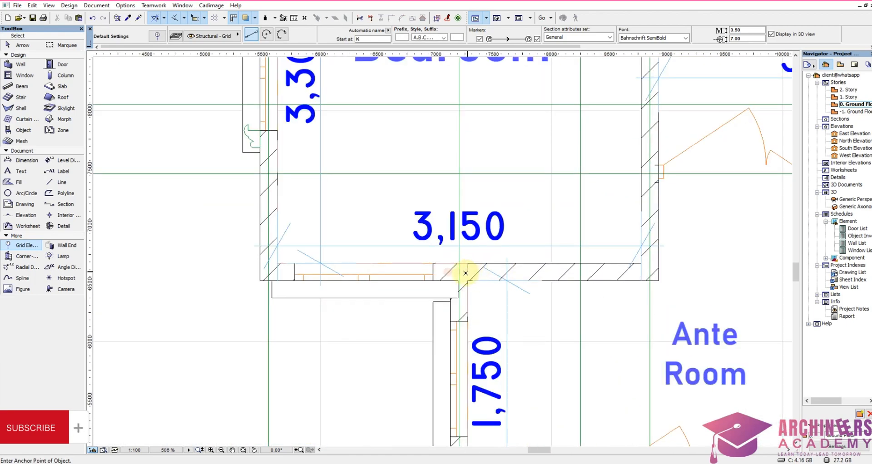
pyautogui.click(460, 272)
pyautogui.scroll(-3, 666, 267)
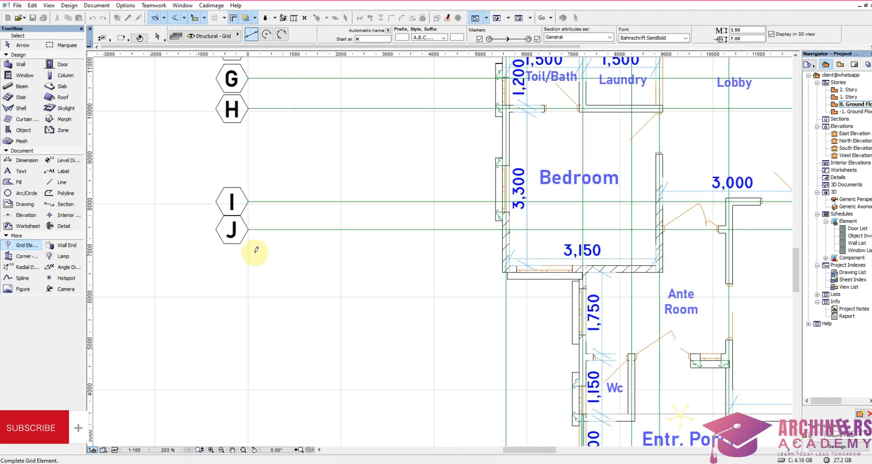
pyautogui.click(247, 268)
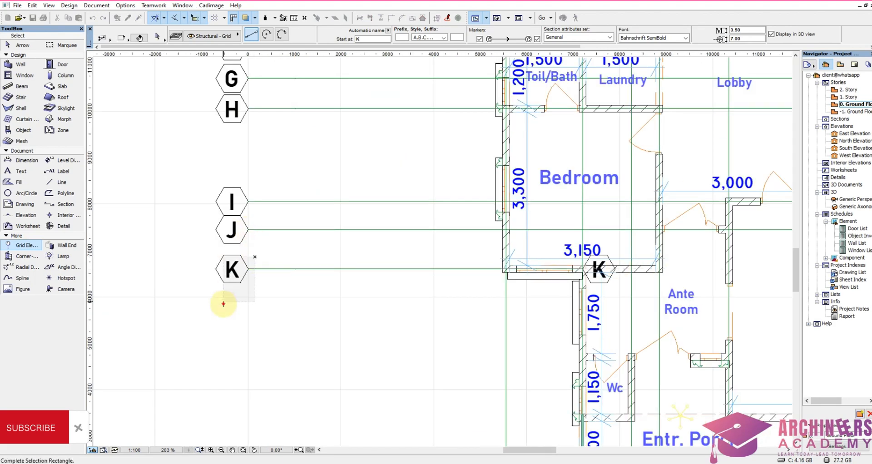
# Step: Stretch grid line K's east end from the Bedroom's south wall out past the building, level with grid line J's east end
pyautogui.click(582, 269)
pyautogui.scroll(-3, 372, 277)
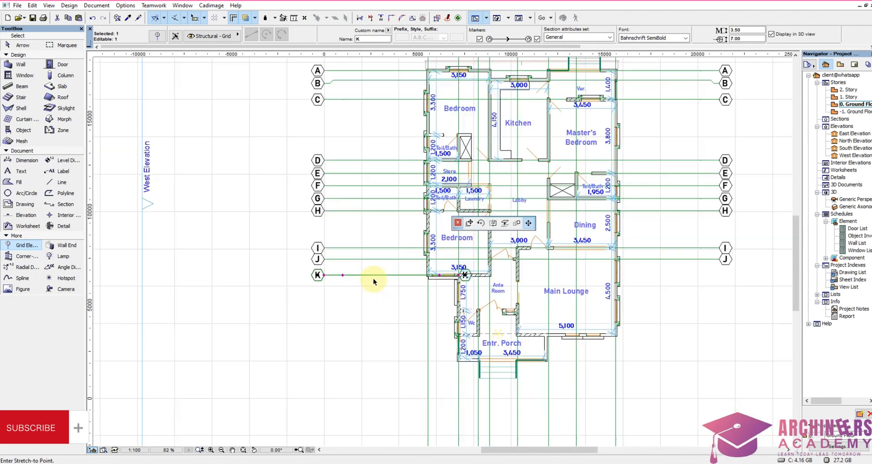
pyautogui.scroll(2, 682, 282)
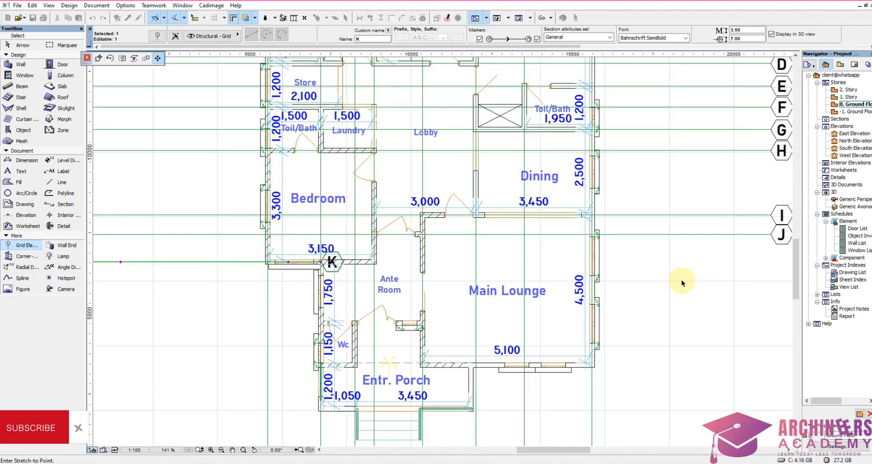
pyautogui.click(770, 236)
# Step: Place a horizontal grid line along the centre of the Ante Room's south wall, ending in the west level with grid line K
pyautogui.scroll(-3, 502, 341)
pyautogui.scroll(6, 409, 273)
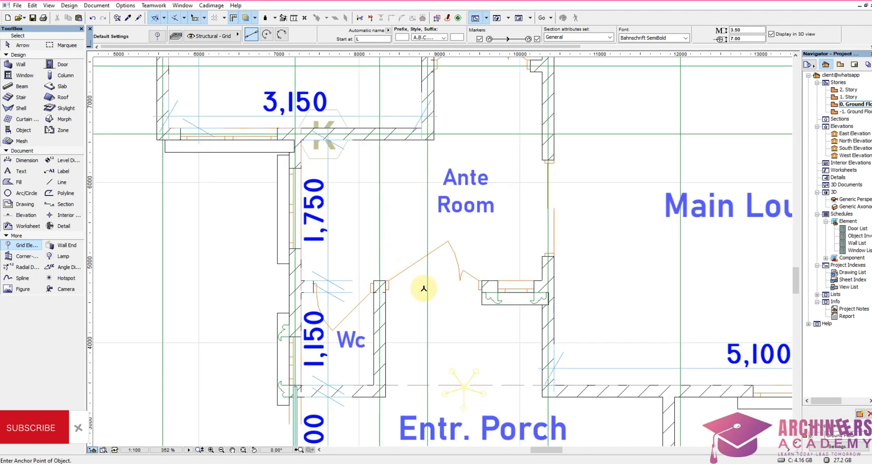
pyautogui.scroll(3, 424, 288)
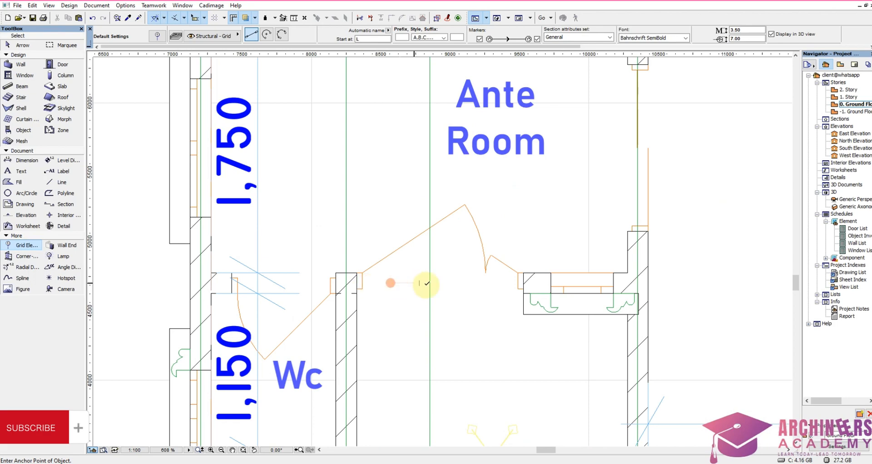
pyautogui.click(419, 281)
pyautogui.scroll(-8, 341, 276)
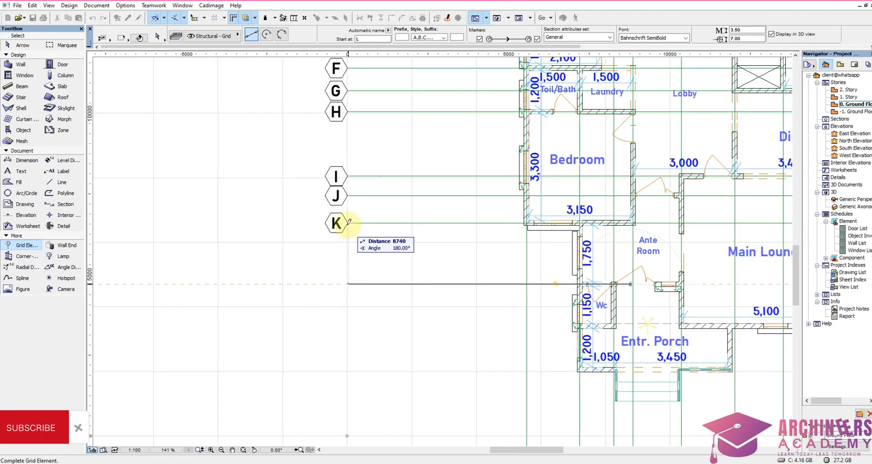
pyautogui.click(347, 221)
# Step: Stretch grid line L's east end from the Ante Room's entrance out past the building, level with grid line K's east end
pyautogui.keyDown('shift'); pyautogui.moveTo(358, 262); pyautogui.dragTo(290, 321); pyautogui.keyUp('shift')
pyautogui.scroll(-5, 299, 317)
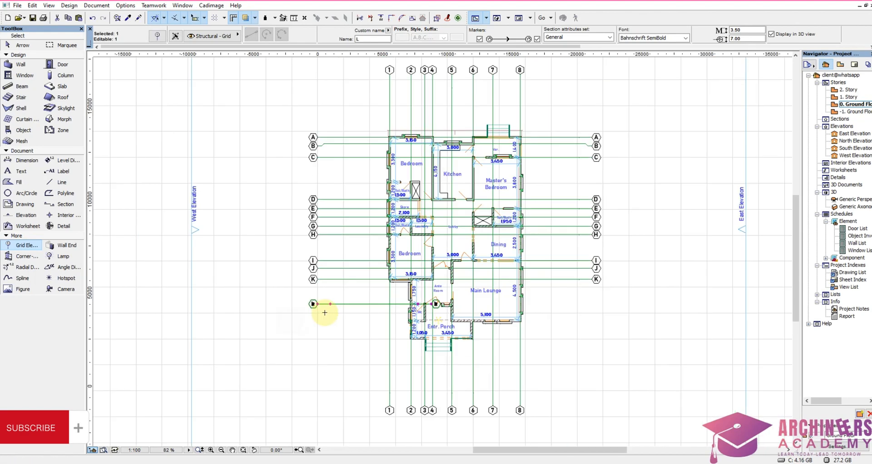
pyautogui.scroll(5, 424, 315)
pyautogui.scroll(3, 444, 295)
pyautogui.click(444, 287)
pyautogui.scroll(-5, 509, 273)
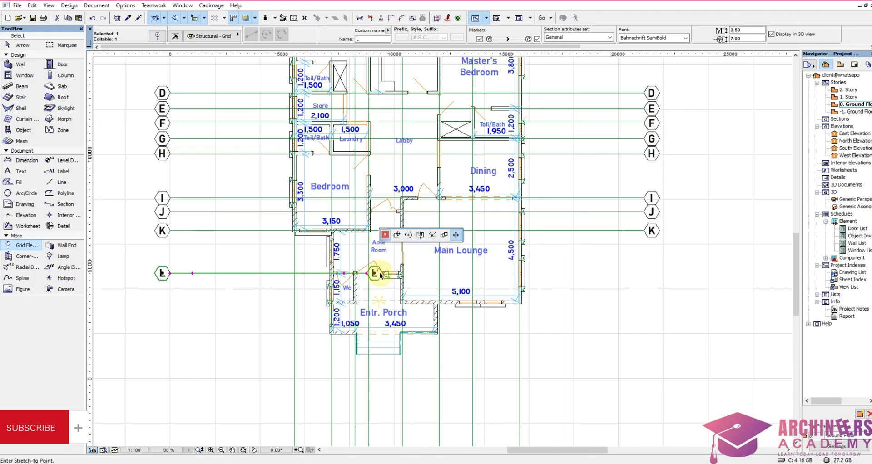
pyautogui.scroll(4, 642, 256)
pyautogui.click(727, 187)
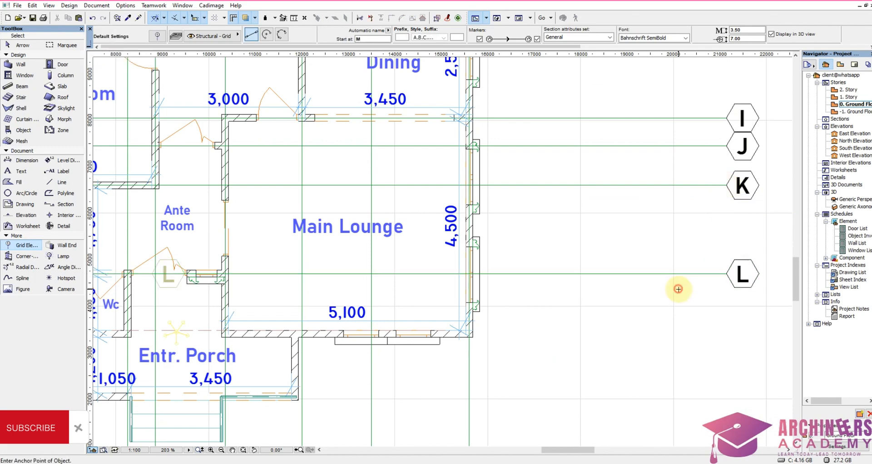
# Step: Place a horizontal grid line along the centre of the Wc's south wall, ending in the west level with grid line L
pyautogui.scroll(-5, 665, 273)
pyautogui.scroll(12, 322, 283)
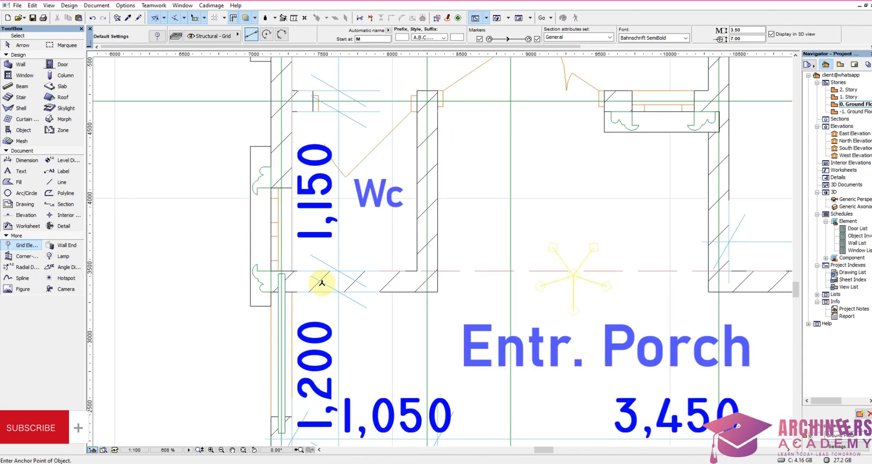
pyautogui.click(354, 280)
pyautogui.scroll(-8, 459, 255)
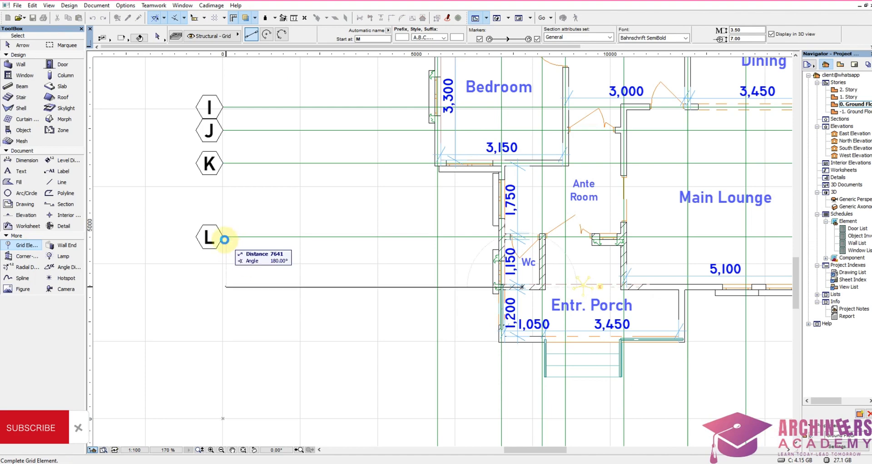
pyautogui.click(229, 272)
# Step: Stretch grid line M's east end from the Wc's south wall out past the building, level with grid line L's east end
pyautogui.scroll(-6, 172, 323)
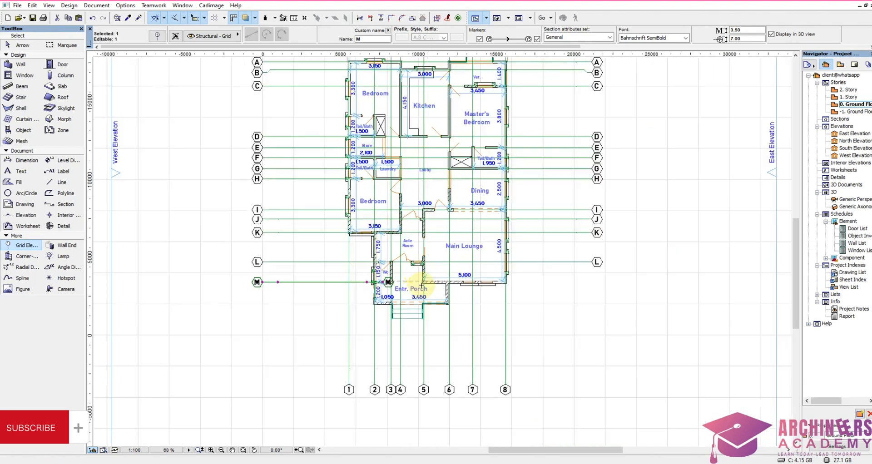
pyautogui.scroll(6, 313, 286)
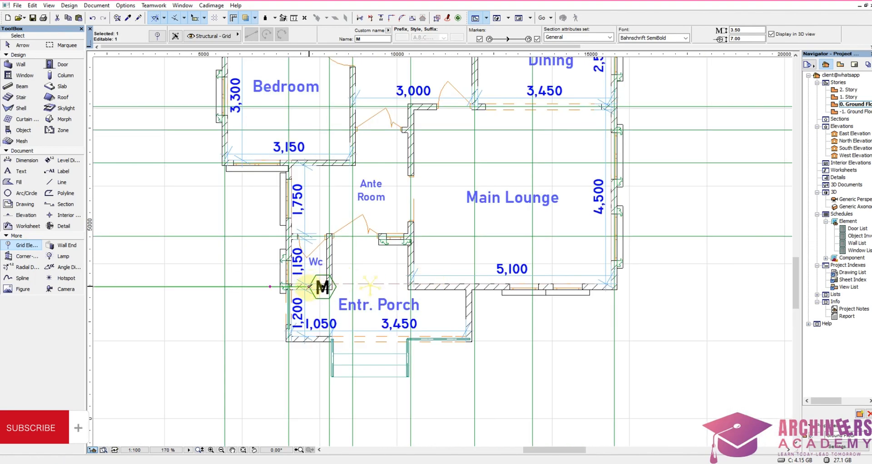
pyautogui.click(309, 287)
pyautogui.scroll(-5, 579, 287)
pyautogui.scroll(4, 580, 286)
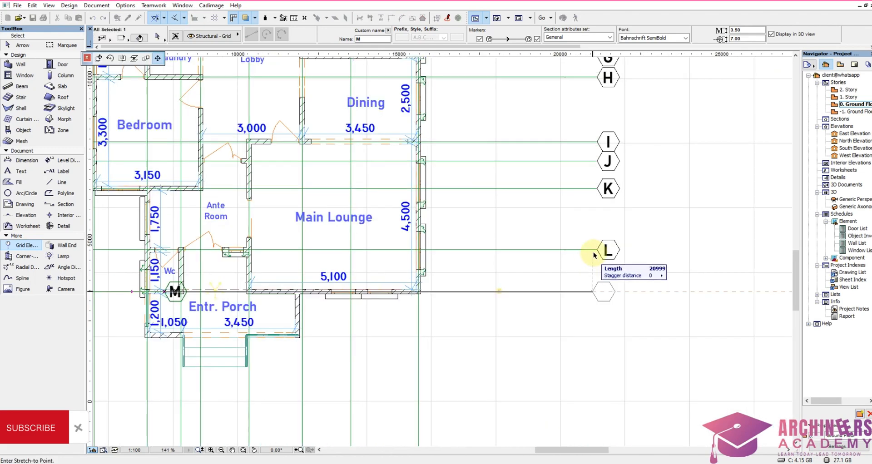
pyautogui.click(597, 252)
# Step: Place a horizontal grid line along the Entr. Porch's south wall, with both ends level with grid line M's ends
pyautogui.scroll(-5, 691, 239)
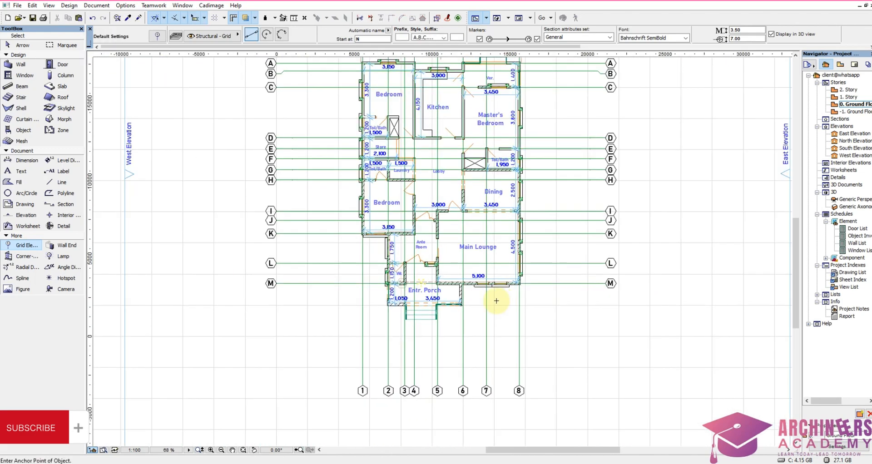
pyautogui.scroll(5, 425, 308)
pyautogui.scroll(-4, 470, 152)
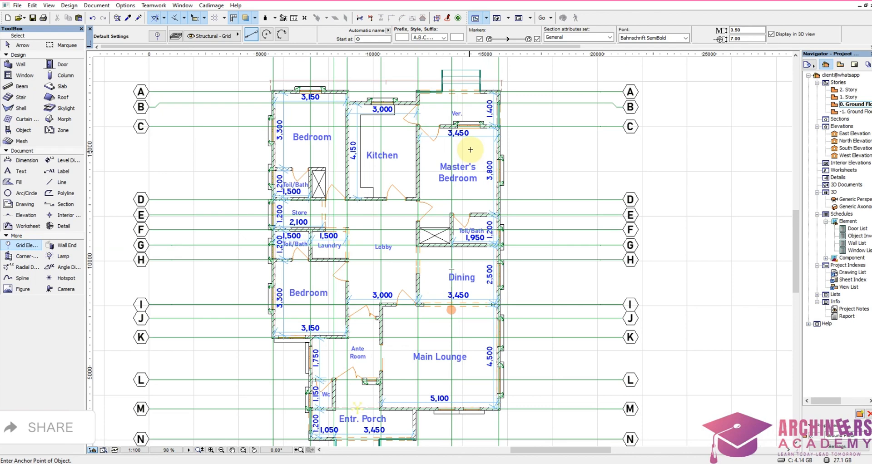
pyautogui.scroll(-4, 470, 149)
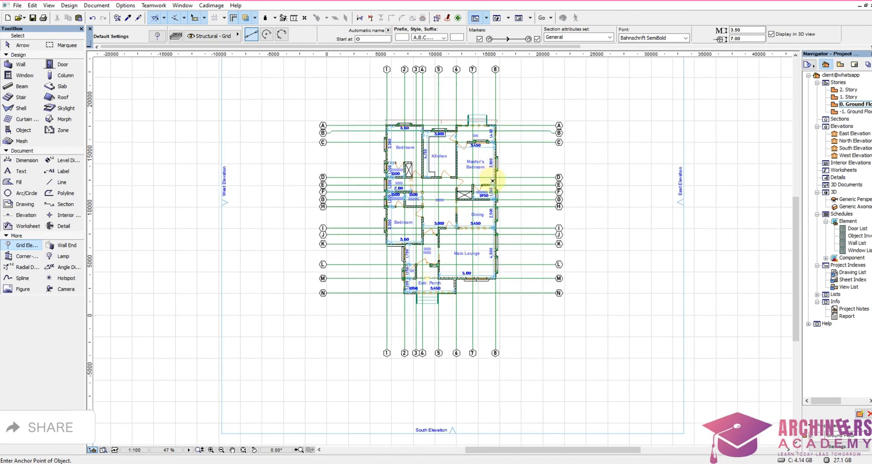
# Step: Open the South Elevation view from its marker below the ground floor plan
pyautogui.scroll(2, 472, 245)
pyautogui.scroll(-4, 472, 245)
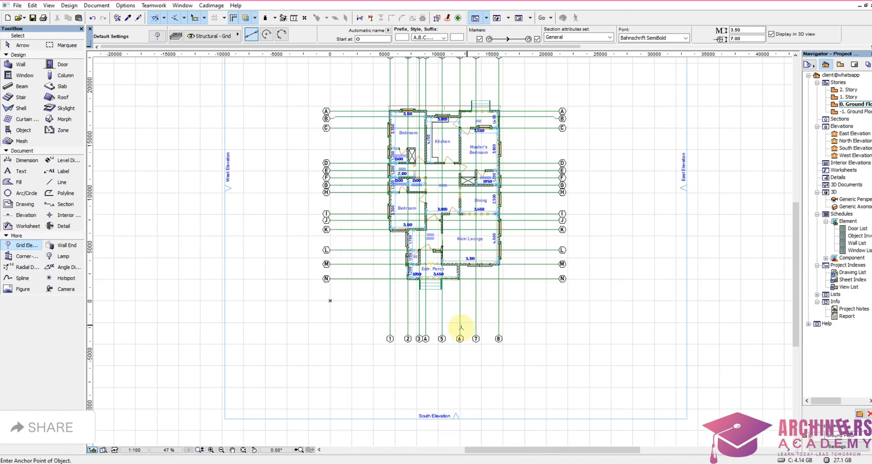
pyautogui.scroll(-3, 461, 330)
pyautogui.scroll(7, 468, 354)
pyautogui.click(473, 357)
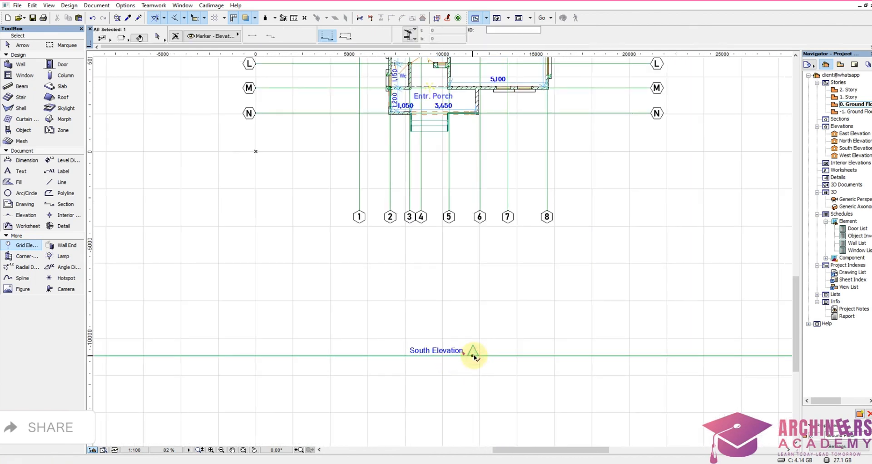
pyautogui.rightClick(478, 332)
pyautogui.click(530, 91)
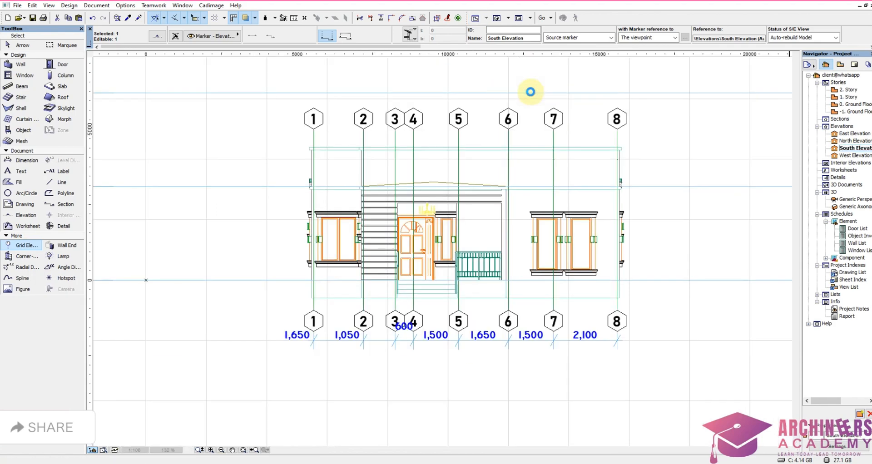
# Step: Copy the whole South Elevation drawing with its grid lines and dimensions, and return to the ground floor plan
pyautogui.scroll(-2, 487, 199)
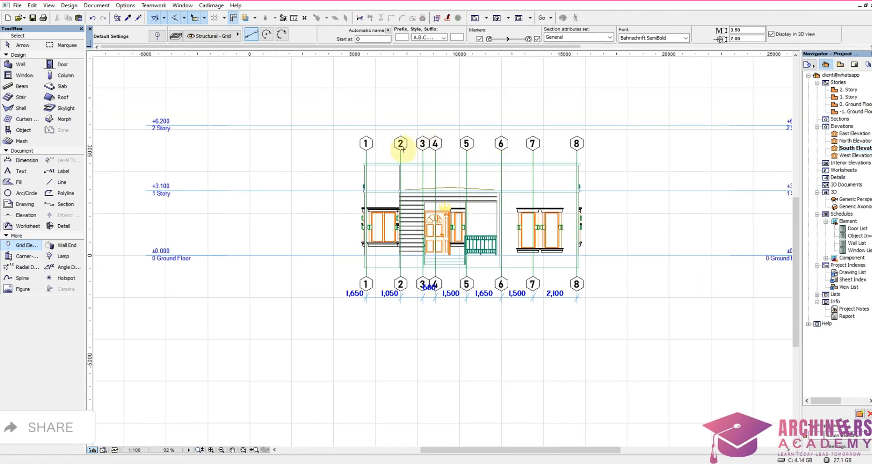
pyautogui.moveTo(315, 95); pyautogui.dragTo(633, 395)
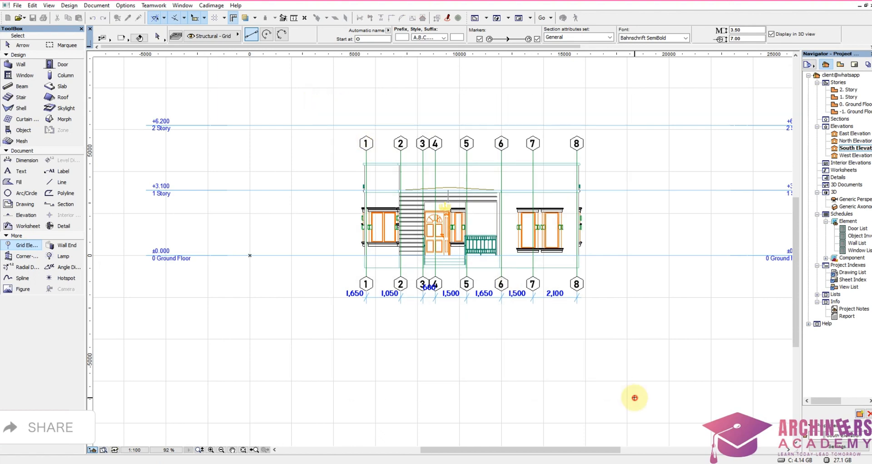
pyautogui.rightClick(611, 345)
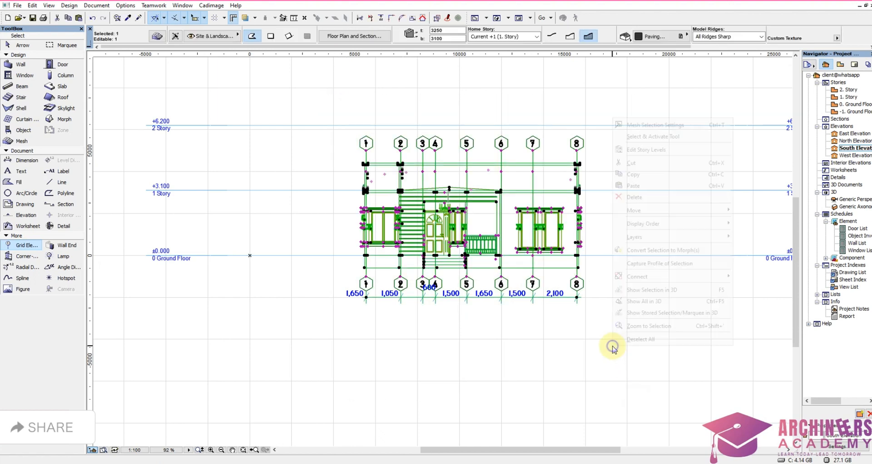
pyautogui.click(645, 177)
pyautogui.doubleClick(850, 105)
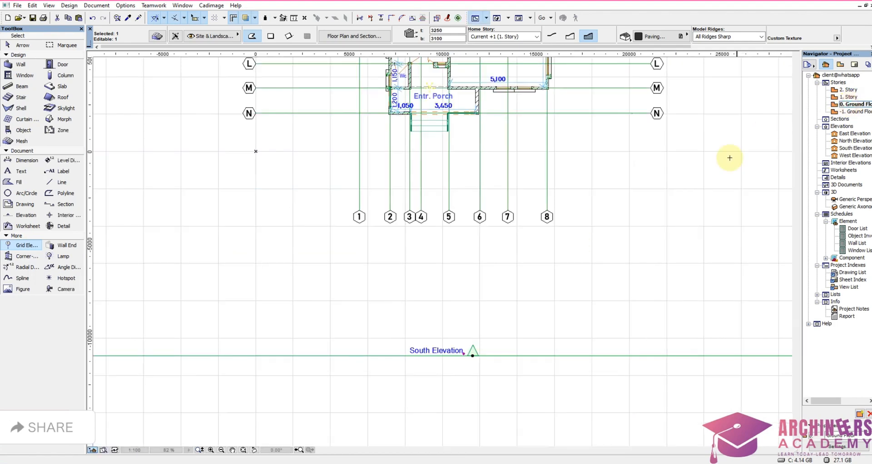
# Step: Paste the copied South Elevation drawing onto the ground floor plan and place it in the empty area west of the plan
pyautogui.scroll(-8, 653, 259)
pyautogui.press('Escape')
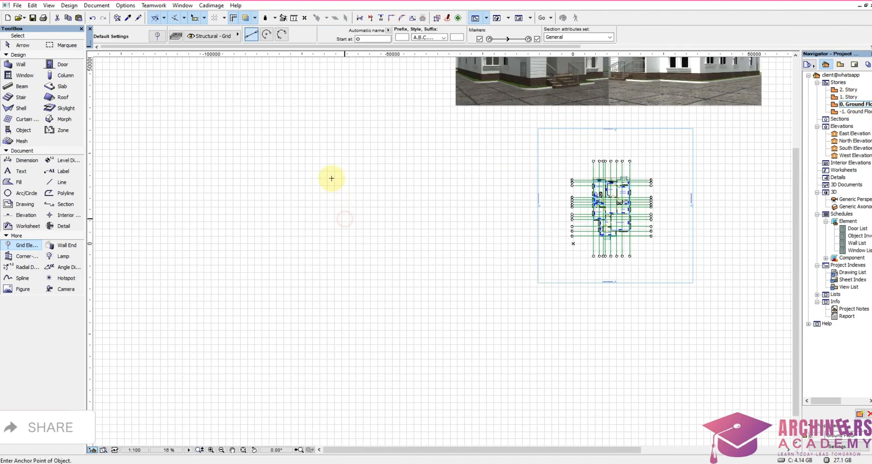
pyautogui.hotkey('ctrl', 'v')
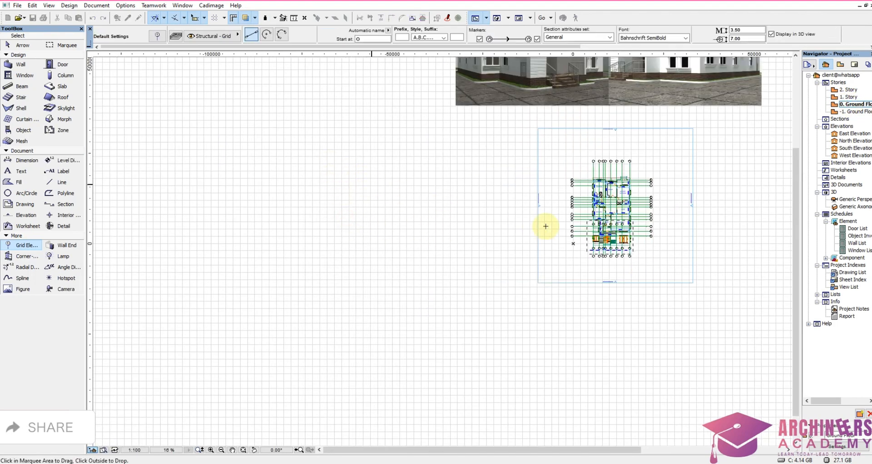
pyautogui.moveTo(621, 239); pyautogui.dragTo(380, 172)
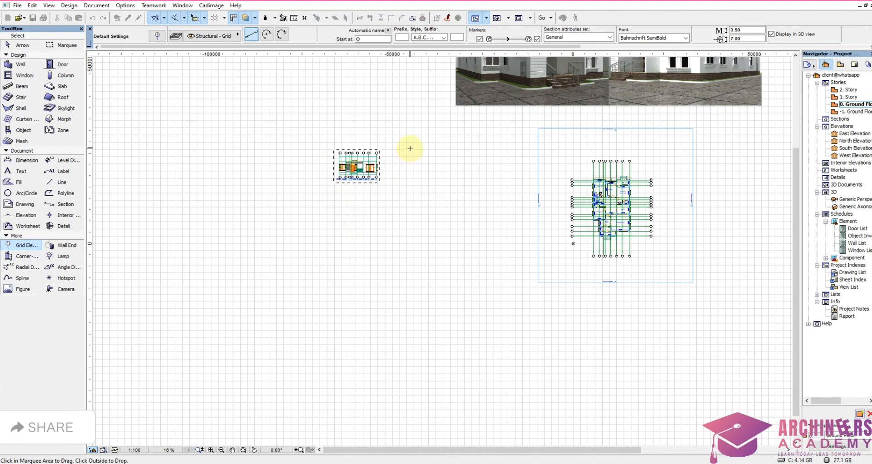
pyautogui.rightClick(410, 149)
pyautogui.click(427, 181)
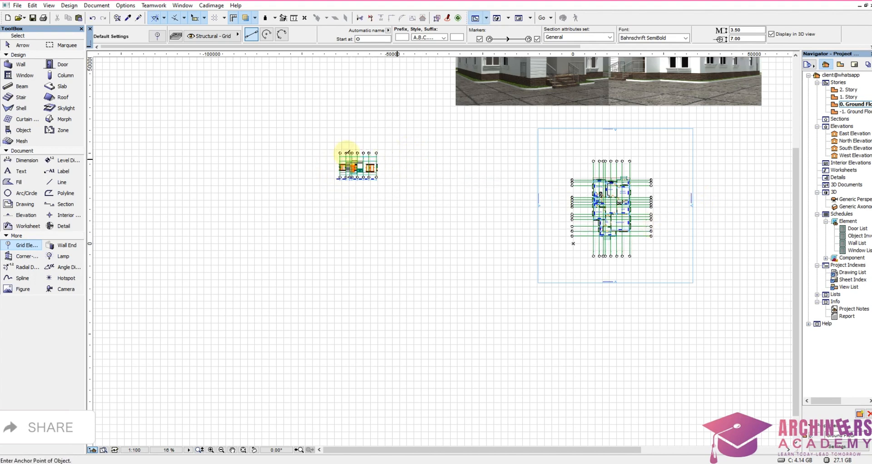
# Step: Select the whole pasted South Elevation drawing and shift it slightly east
pyautogui.moveTo(318, 136); pyautogui.dragTo(424, 247)
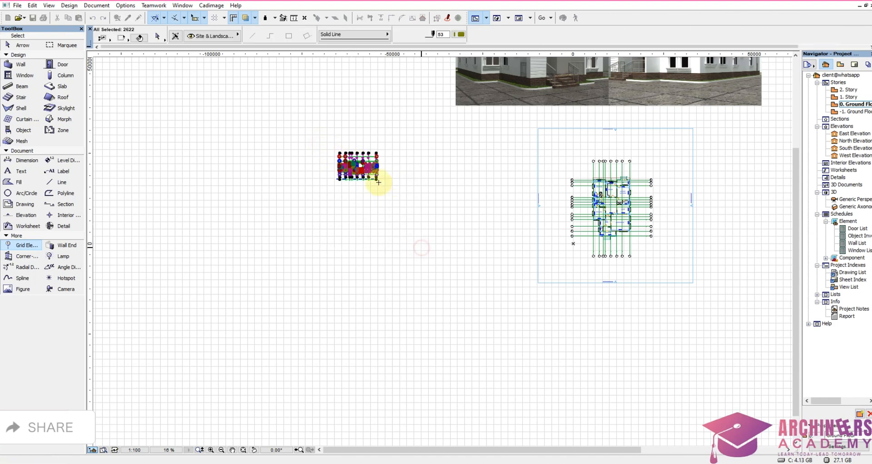
pyautogui.scroll(2, 386, 181)
pyautogui.scroll(-2, 370, 303)
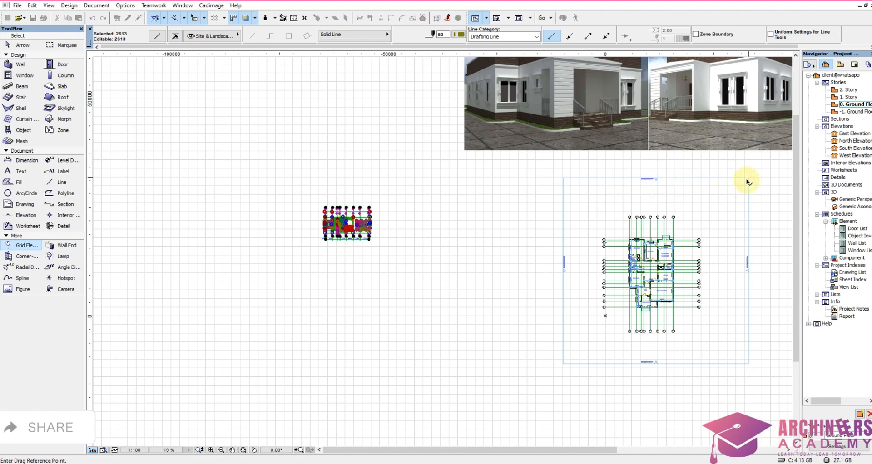
pyautogui.click(748, 254)
pyautogui.click(753, 263)
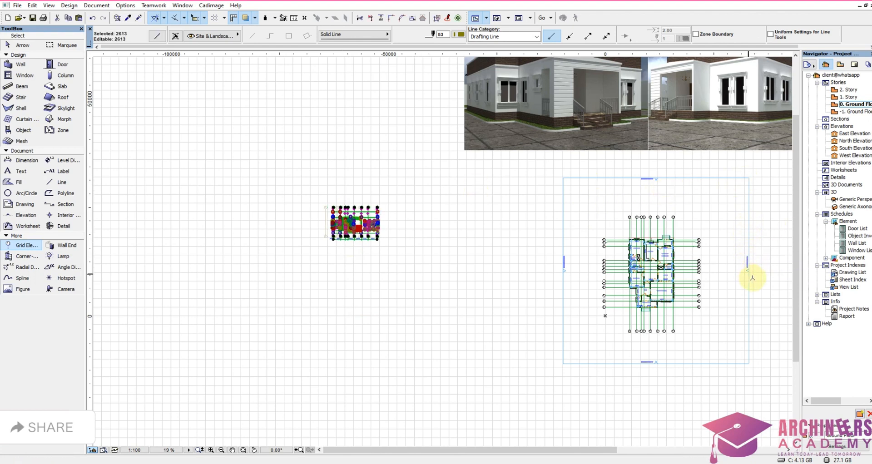
pyautogui.click(750, 270)
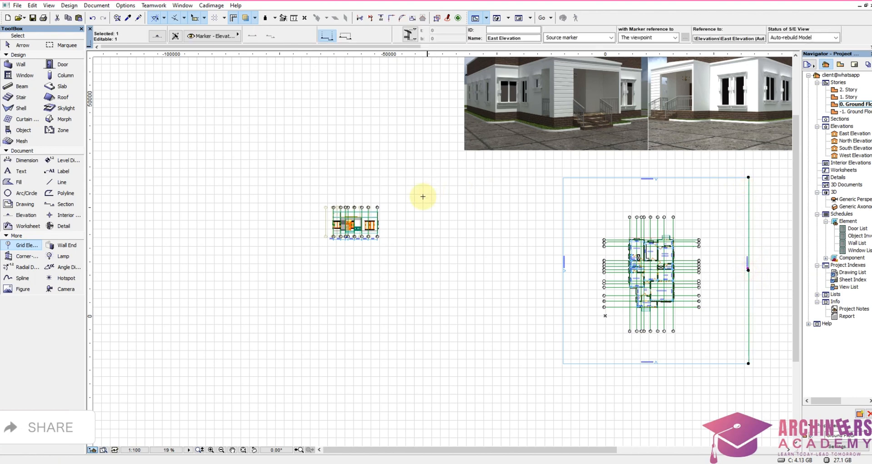
# Step: Move the whole pasted South Elevation drawing north-west, to the empty area west of the perspective renderings
pyautogui.scroll(5, 364, 141)
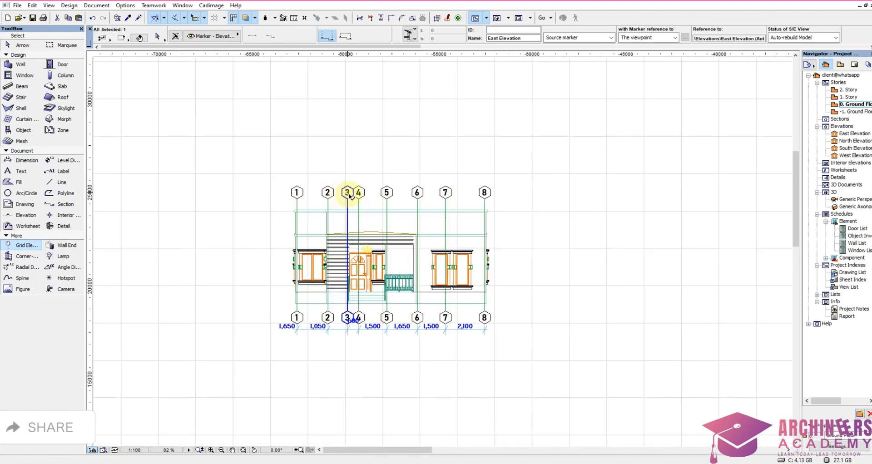
pyautogui.scroll(-4, 348, 196)
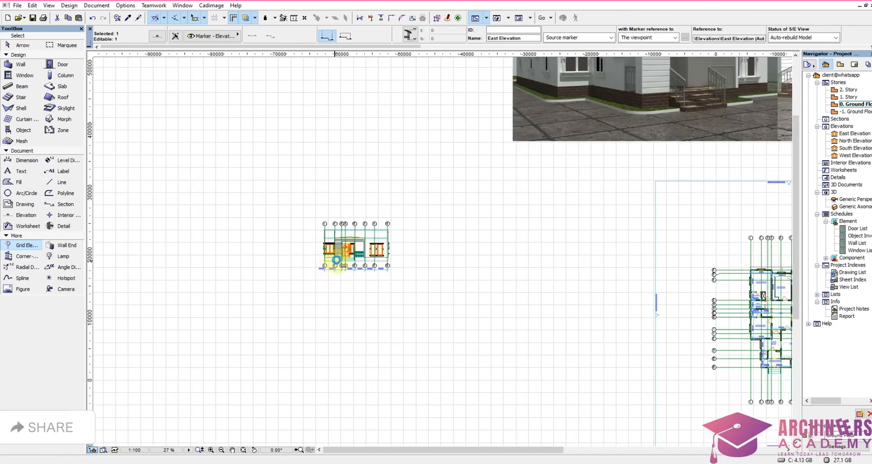
pyautogui.scroll(-2, 336, 260)
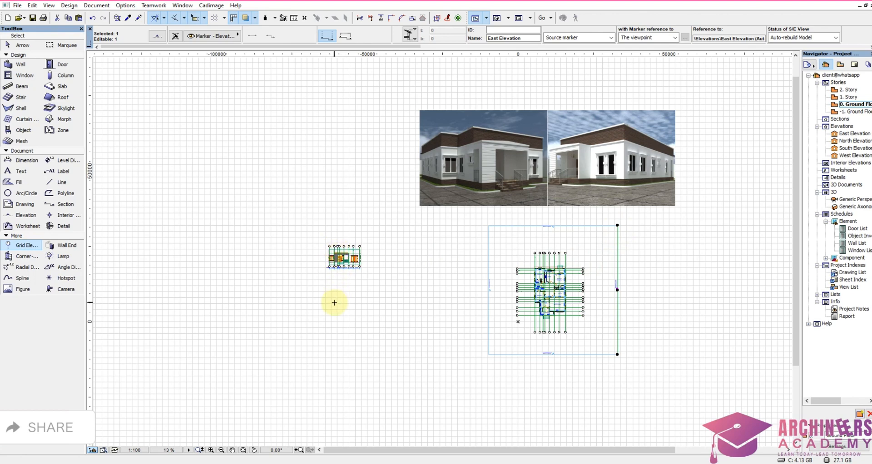
pyautogui.moveTo(321, 232); pyautogui.dragTo(406, 319)
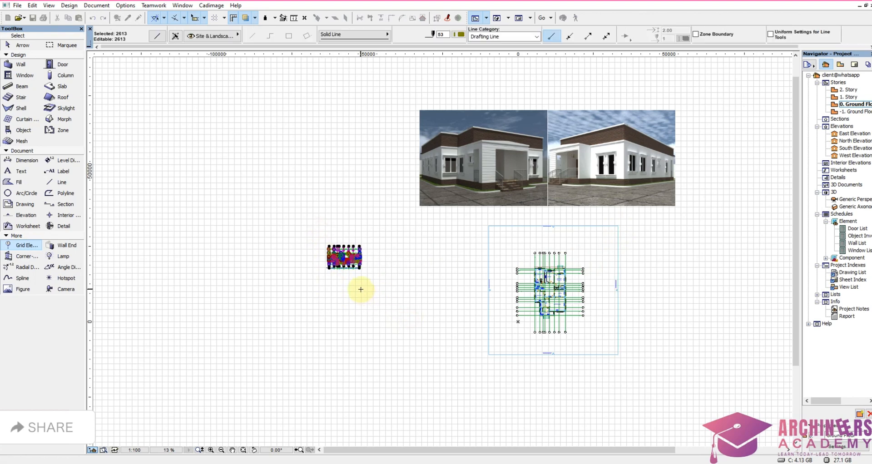
pyautogui.click(354, 277)
pyautogui.click(298, 166)
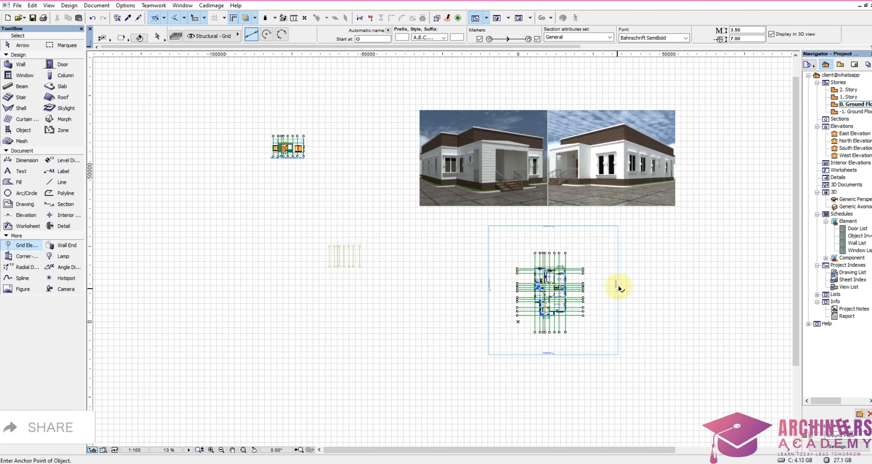
# Step: Open the East Elevation from its marker and copy the whole drawing with its grid lines and dimensions
pyautogui.click(619, 288)
pyautogui.rightClick(627, 265)
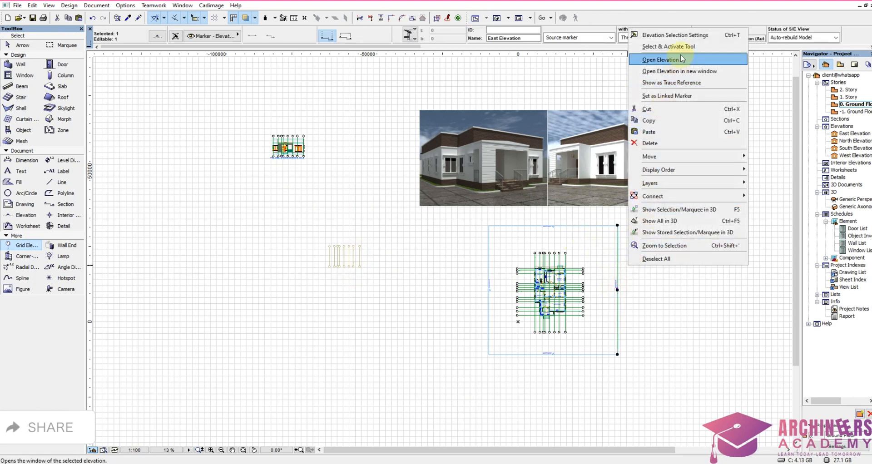
pyautogui.click(683, 59)
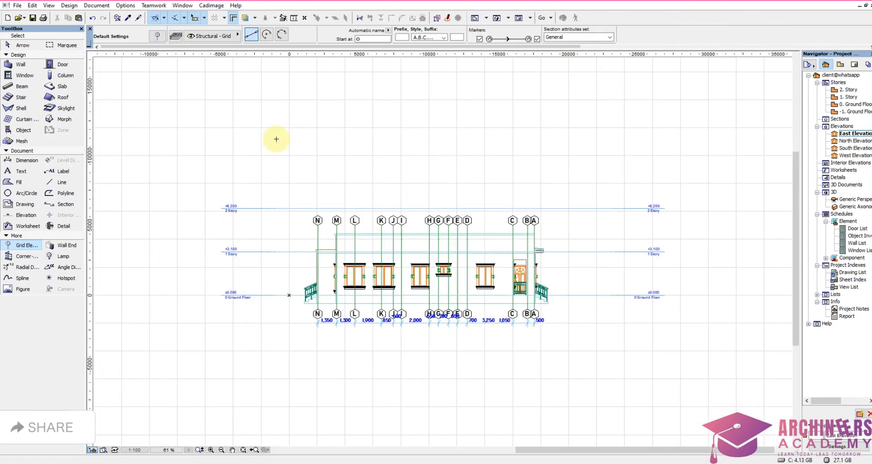
pyautogui.moveTo(277, 139); pyautogui.dragTo(566, 382)
pyautogui.rightClick(567, 383)
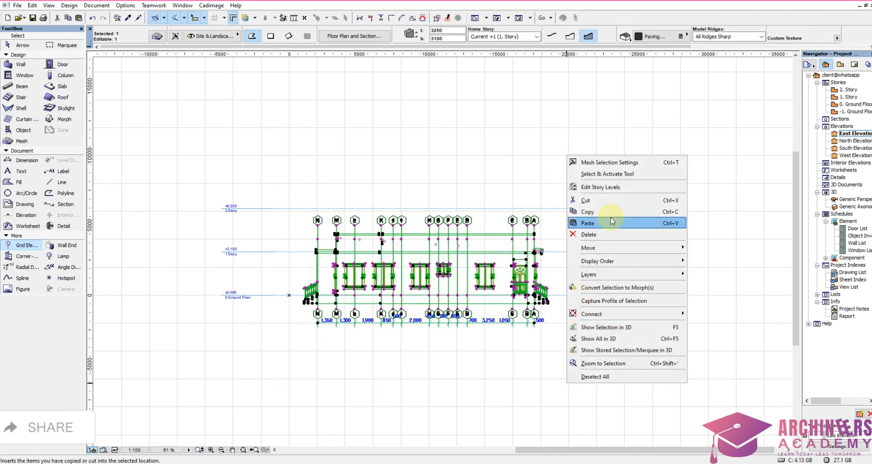
pyautogui.click(612, 222)
# Step: Paste the East Elevation drawing onto the ground floor plan and place it west of the South Elevation copy, about level with it
pyautogui.doubleClick(853, 105)
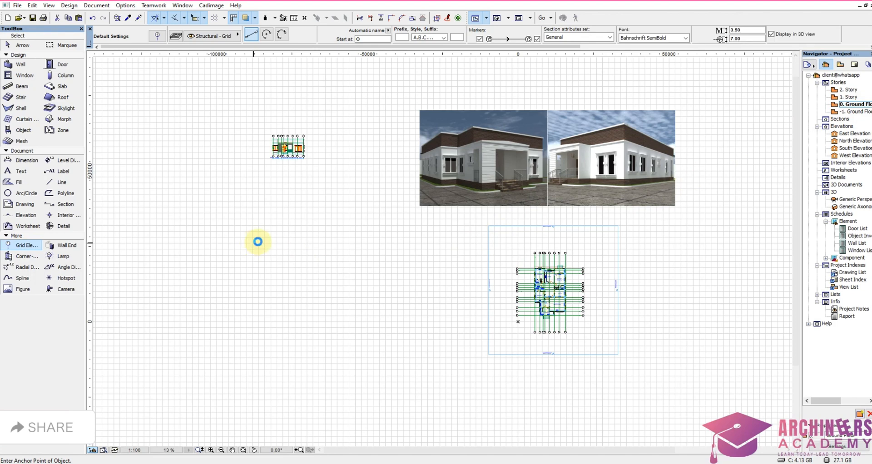
pyautogui.hotkey('ctrl', 'v')
pyautogui.click(548, 326)
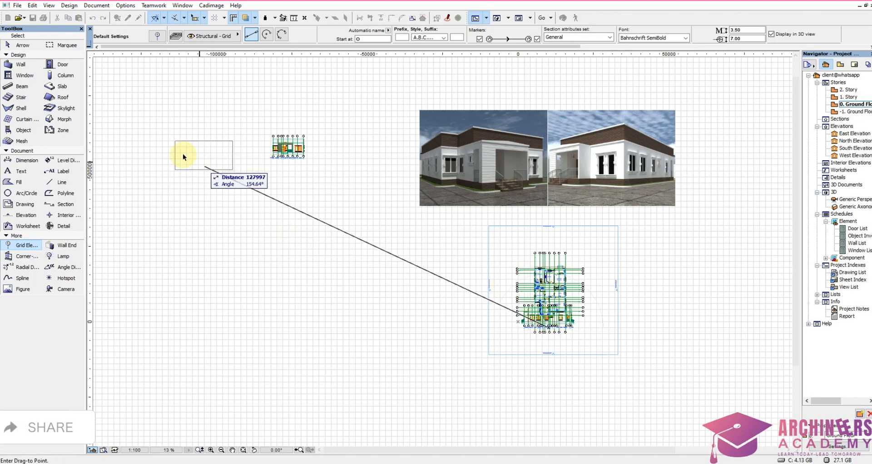
pyautogui.click(188, 159)
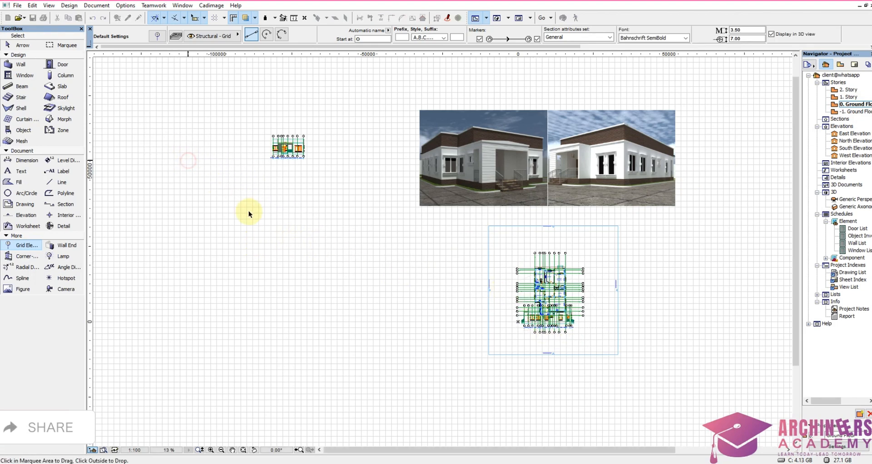
# Step: Open the North Elevation from its marker and copy the whole drawing with its grid lines and dimensions
pyautogui.rightClick(500, 226)
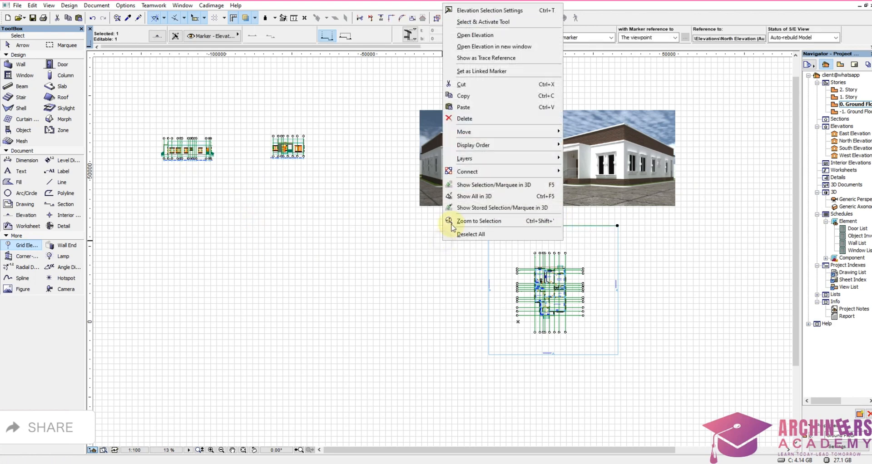
pyautogui.click(491, 40)
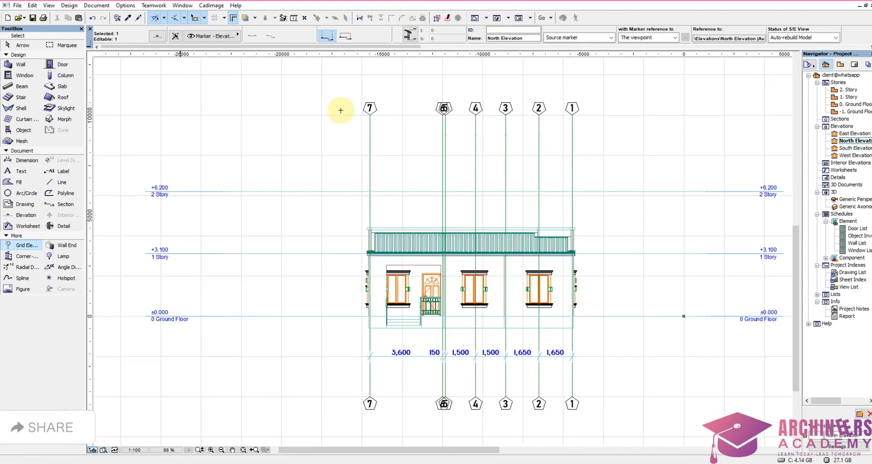
pyautogui.moveTo(321, 108); pyautogui.dragTo(636, 409)
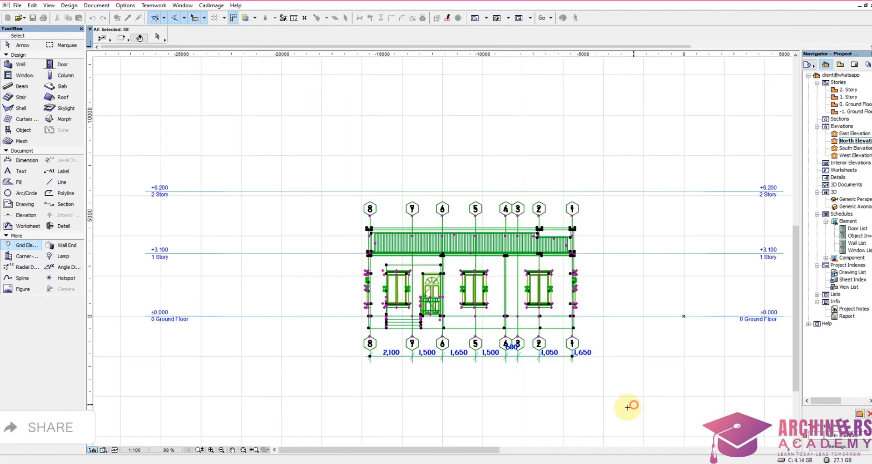
pyautogui.rightClick(603, 407)
pyautogui.click(636, 236)
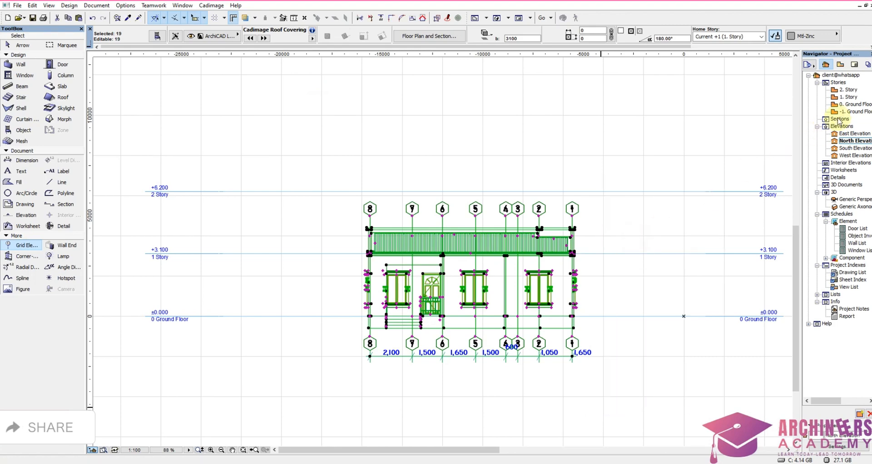
# Step: Paste the North Elevation drawing onto the ground floor plan and place it west of the East Elevation copy, in the same row
pyautogui.doubleClick(848, 105)
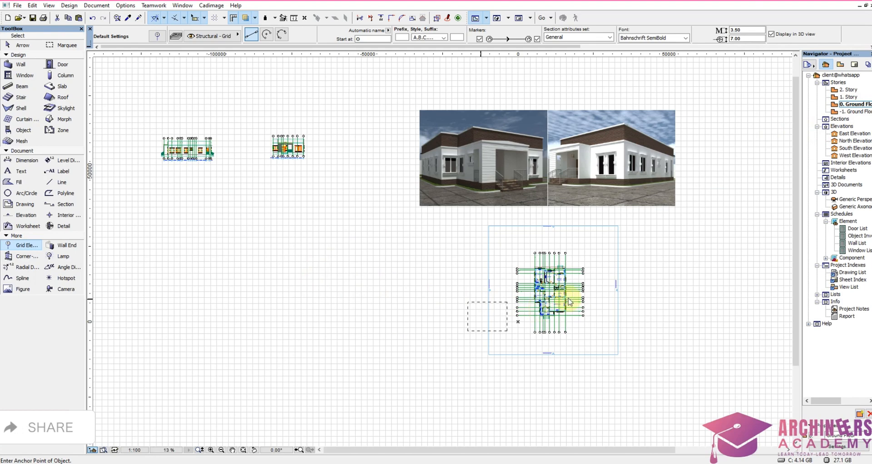
pyautogui.click(518, 321)
pyautogui.scroll(-1, 549, 328)
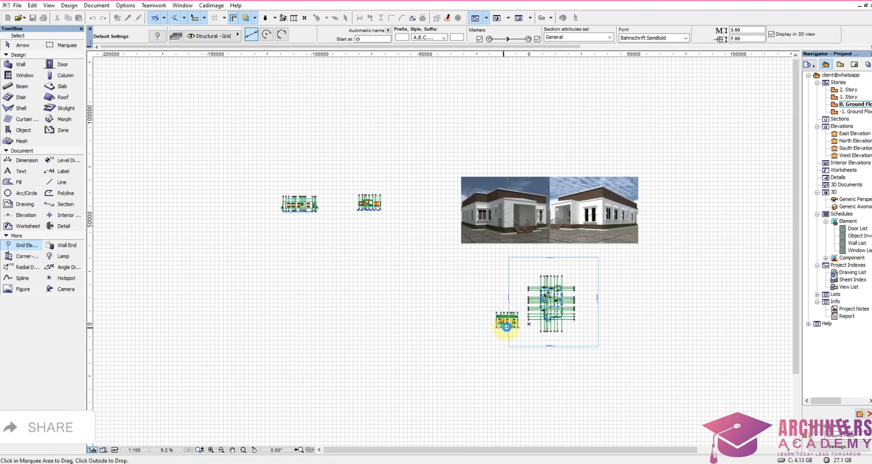
pyautogui.click(507, 321)
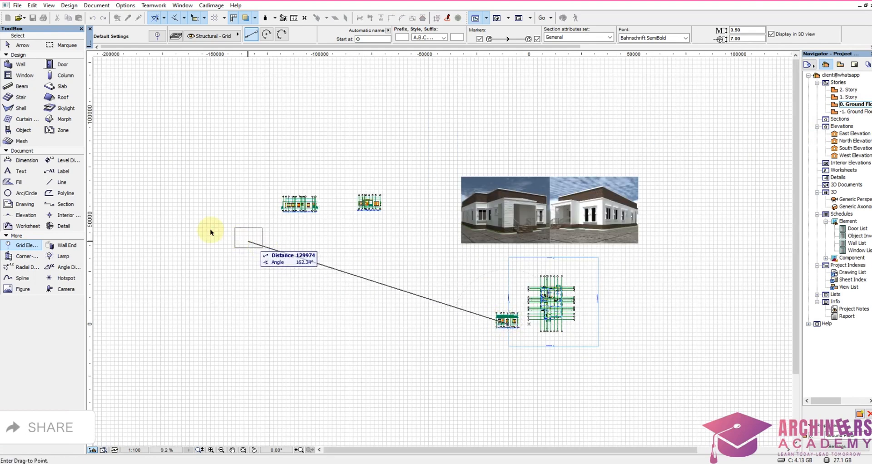
pyautogui.click(228, 208)
pyautogui.rightClick(263, 160)
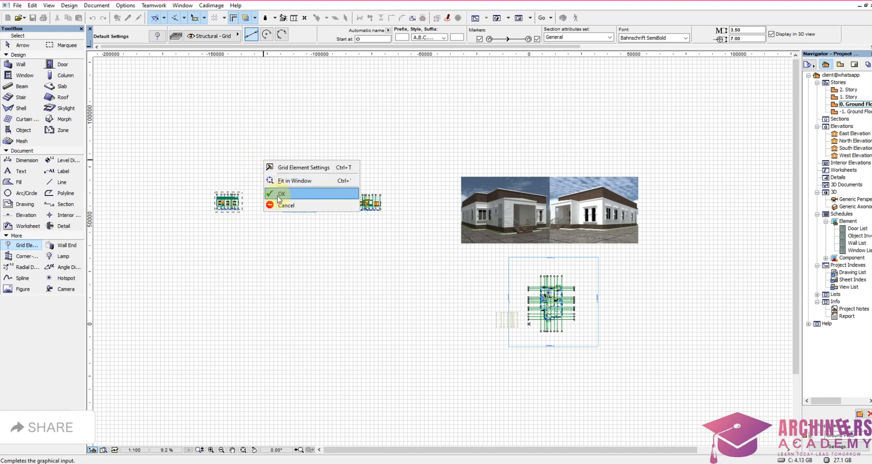
pyautogui.click(279, 194)
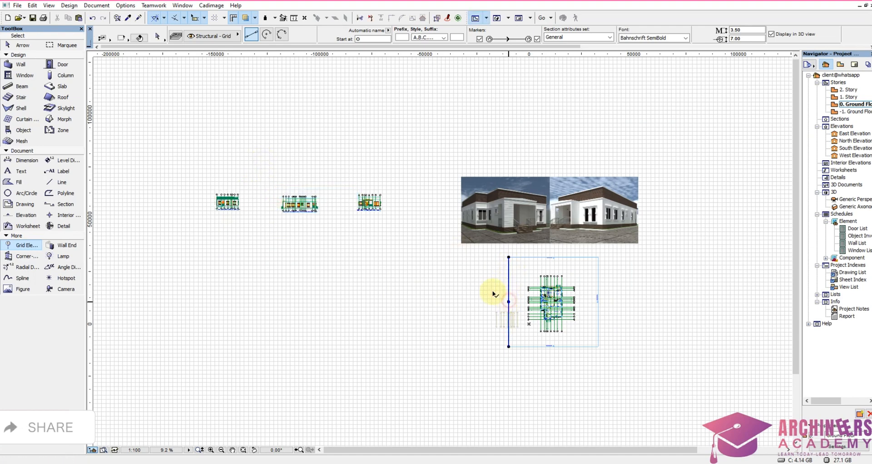
# Step: Open the West Elevation from its marker and copy the whole drawing with its grid lines and dimensions
pyautogui.rightClick(474, 282)
pyautogui.click(511, 75)
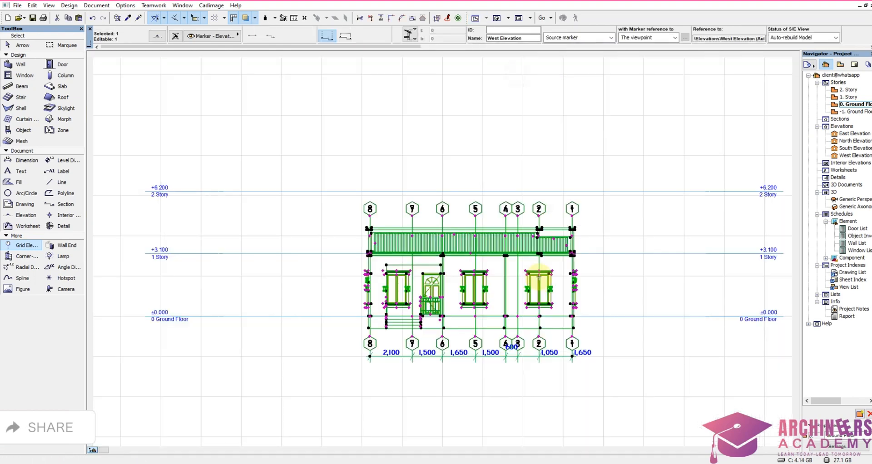
pyautogui.click(341, 92)
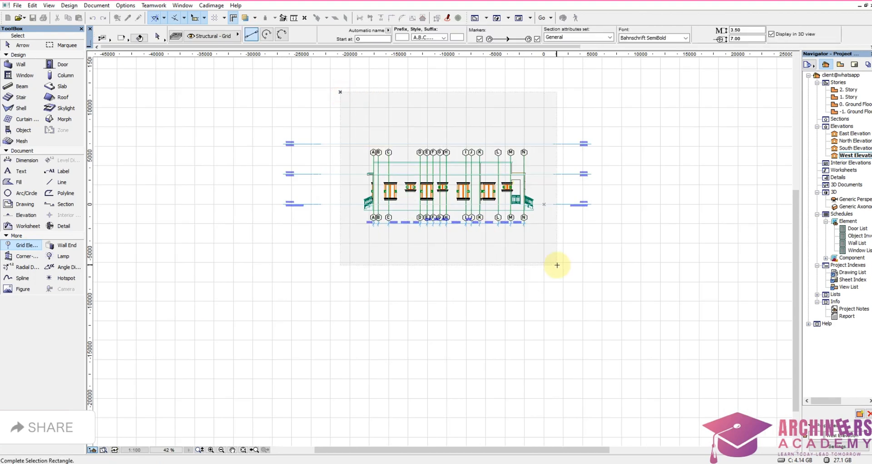
pyautogui.click(558, 265)
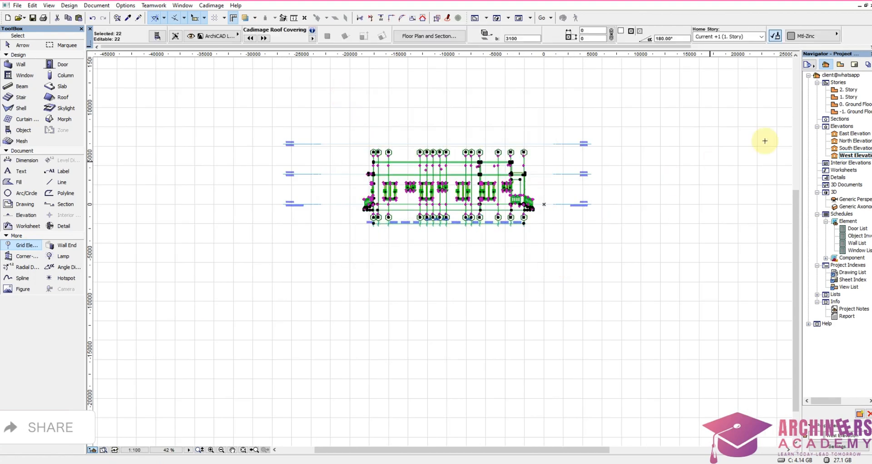
# Step: Paste the West Elevation drawing onto the ground floor plan, place it west of the North Elevation copy and review the row of elevations
pyautogui.doubleClick(844, 104)
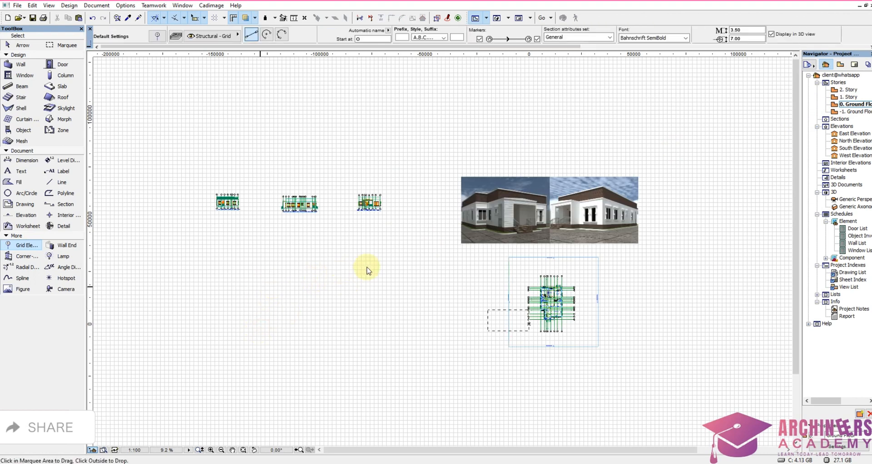
pyautogui.click(151, 201)
pyautogui.scroll(-3, 465, 299)
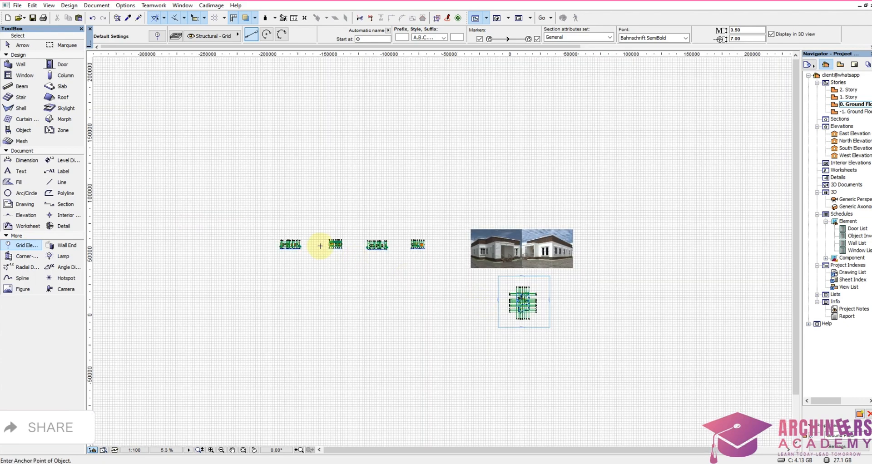
pyautogui.scroll(4, 286, 244)
pyautogui.scroll(4, 281, 258)
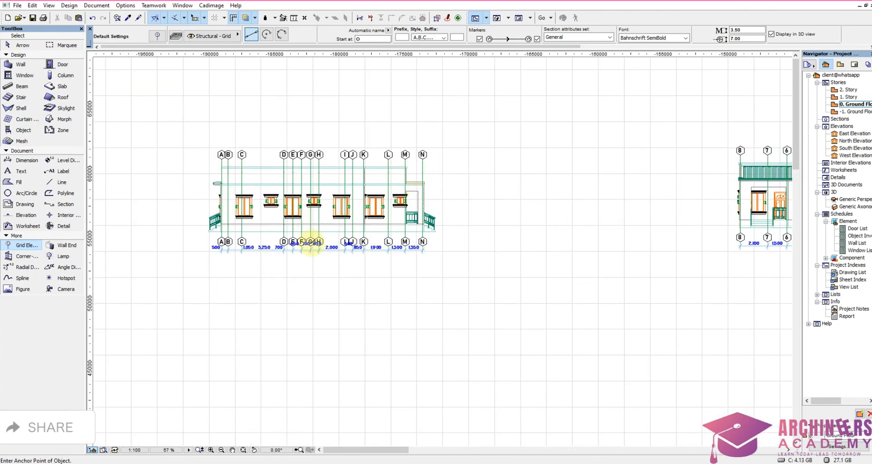
pyautogui.scroll(-4, 300, 268)
pyautogui.scroll(-2, 497, 269)
pyautogui.scroll(8, 504, 268)
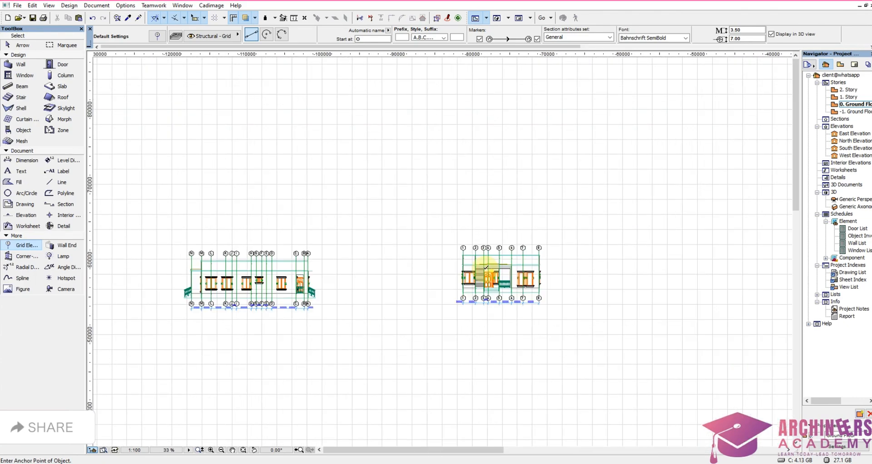
# Step: Examine the grid lines, markers and dimensions on the elevation copies laid out in the row
pyautogui.scroll(-6, 525, 243)
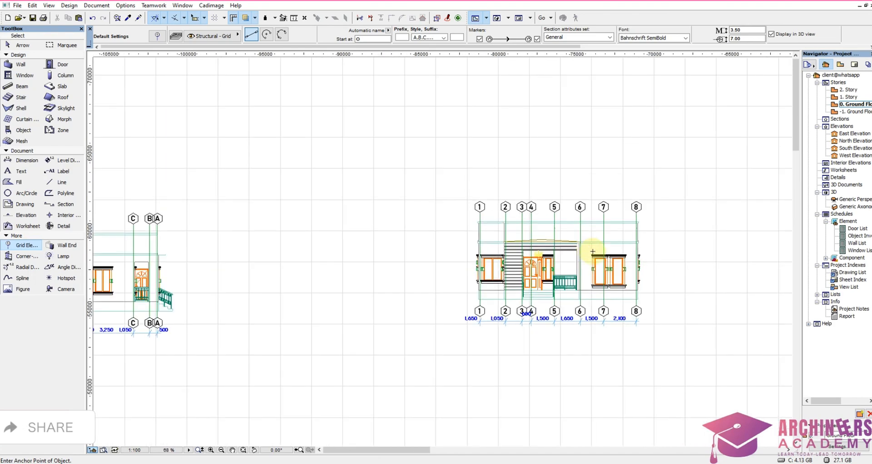
pyautogui.scroll(5, 458, 269)
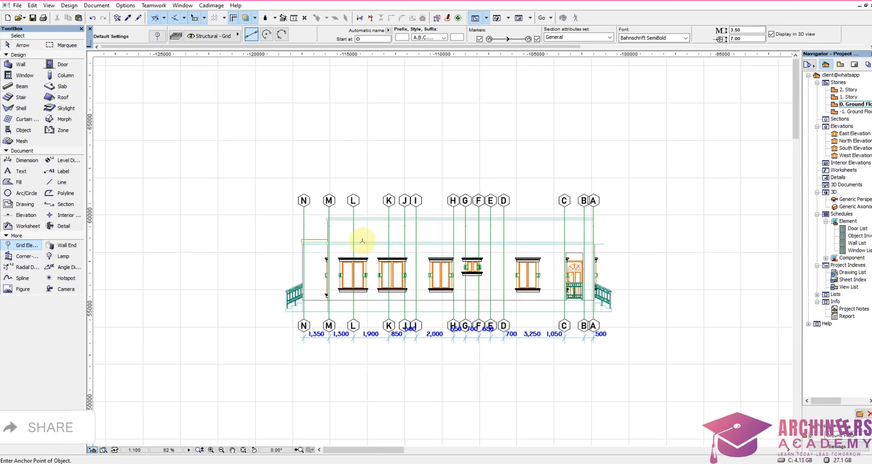
pyautogui.scroll(3, 363, 241)
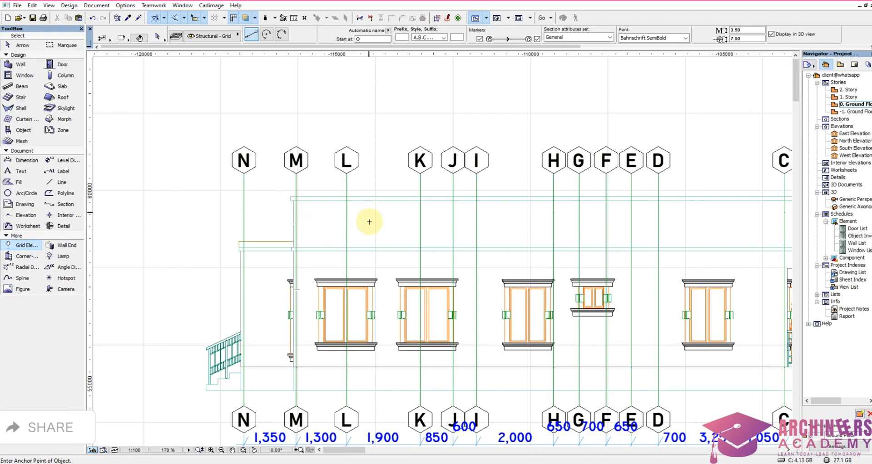
pyautogui.scroll(-5, 502, 256)
pyautogui.scroll(3, 565, 268)
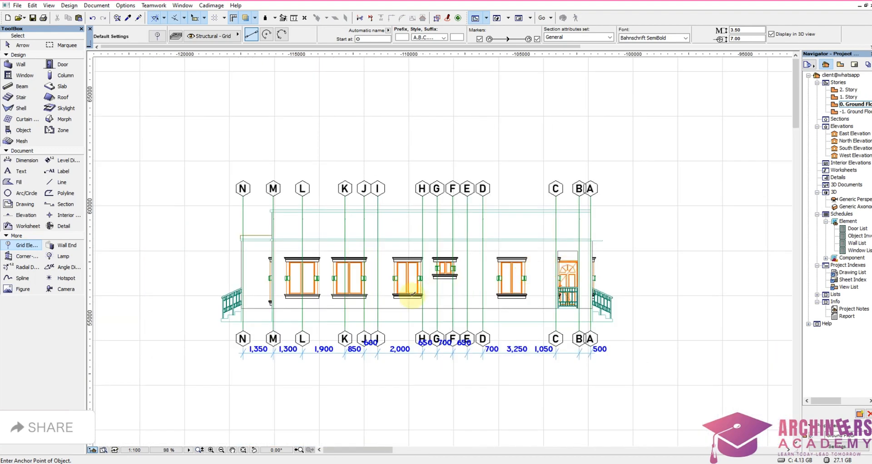
pyautogui.scroll(-2, 392, 299)
pyautogui.scroll(-2, 552, 236)
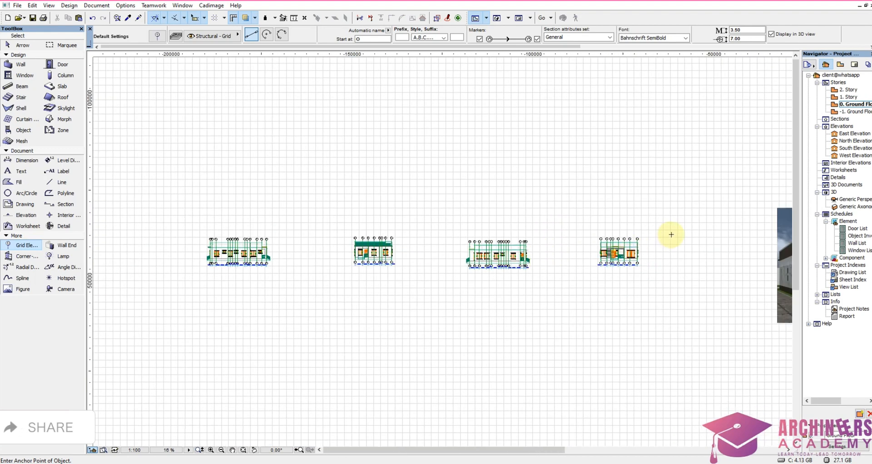
pyautogui.scroll(3, 668, 232)
pyautogui.scroll(4, 575, 240)
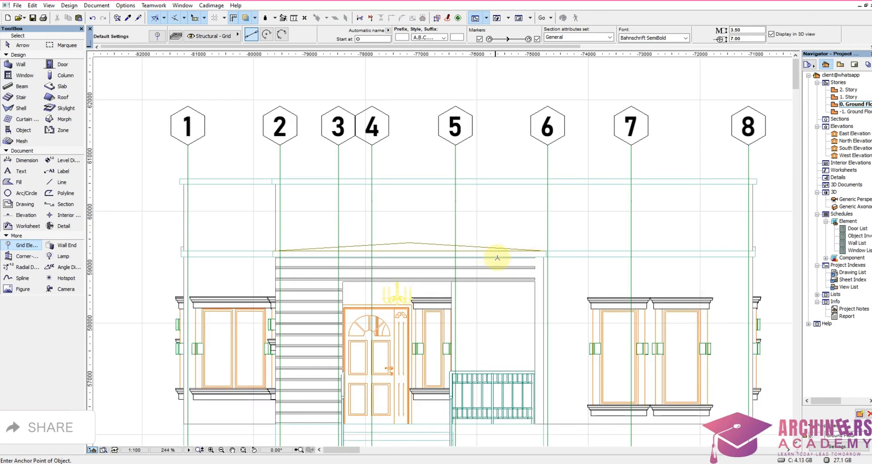
pyautogui.scroll(-7, 498, 258)
pyautogui.scroll(-3, 562, 281)
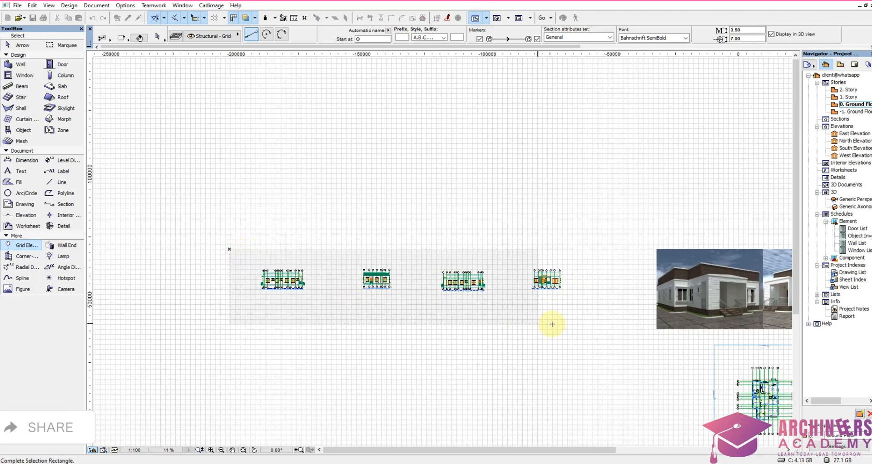
pyautogui.click(579, 323)
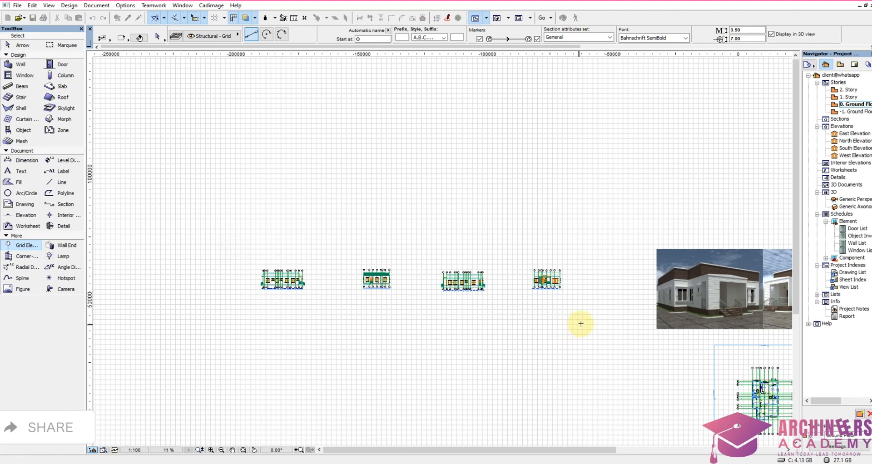
pyautogui.rightClick(487, 212)
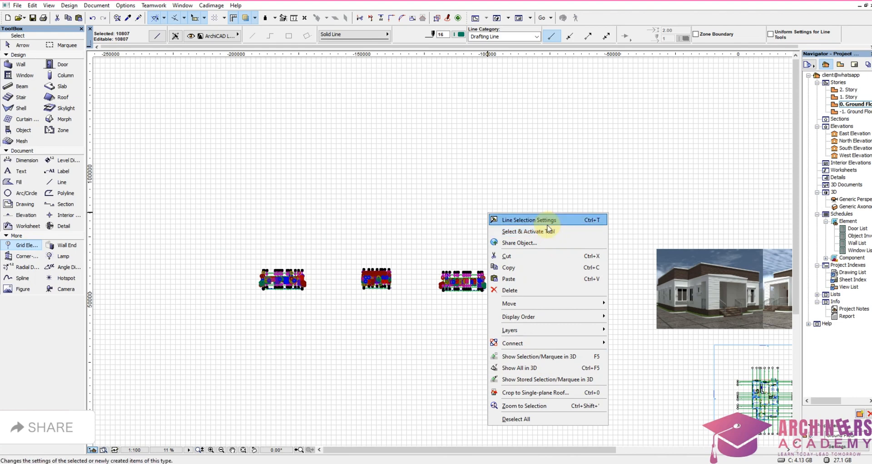
pyautogui.click(409, 346)
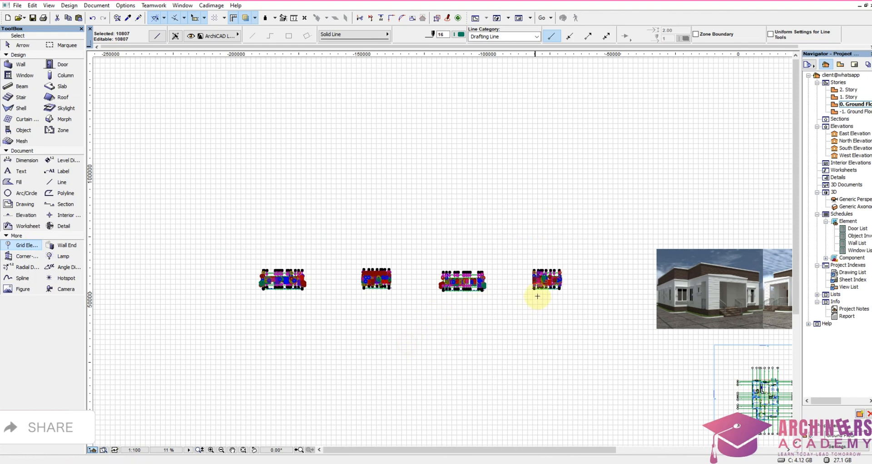
pyautogui.scroll(1, 542, 292)
pyautogui.scroll(4, 543, 292)
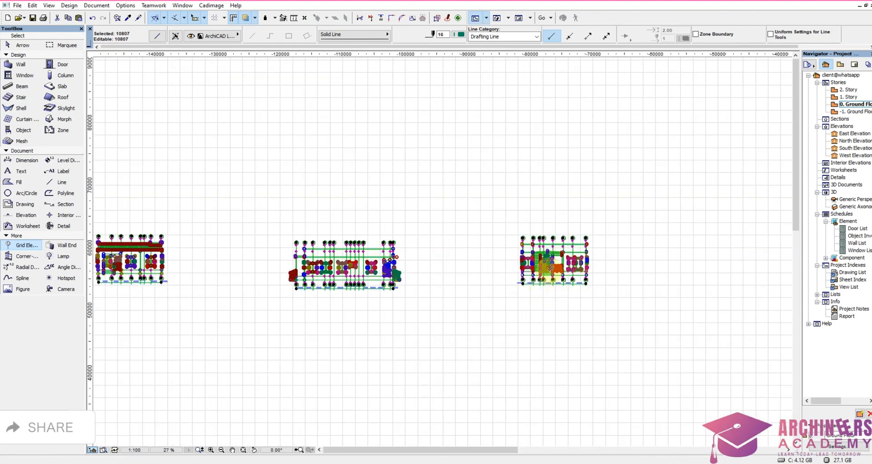
pyautogui.scroll(-4, 551, 268)
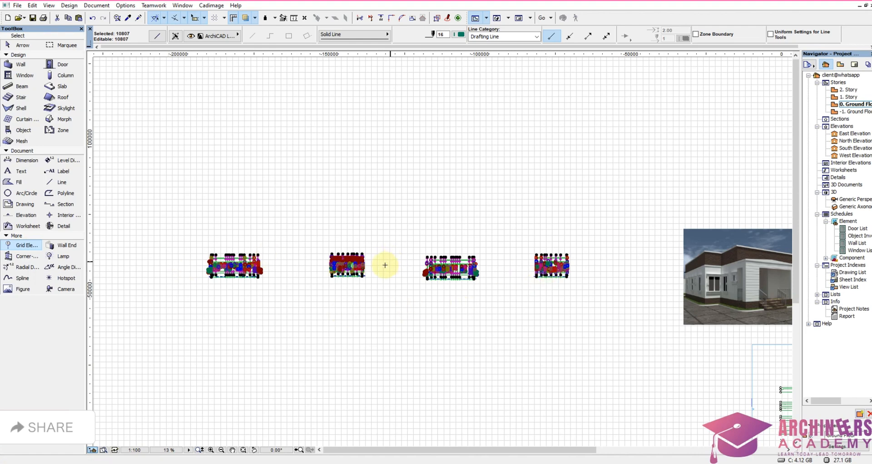
pyautogui.press('Escape')
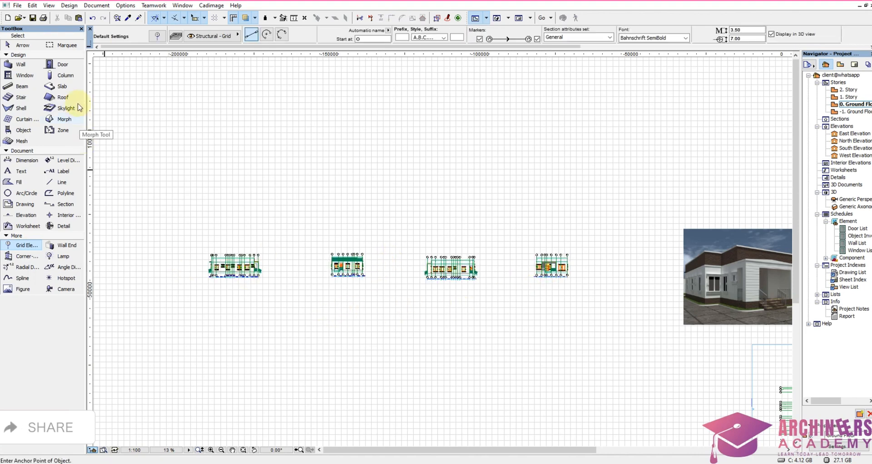
# Step: Draw a rectangular marquee around the whole row of four elevation copies and check the drawings inside it
pyautogui.click(61, 45)
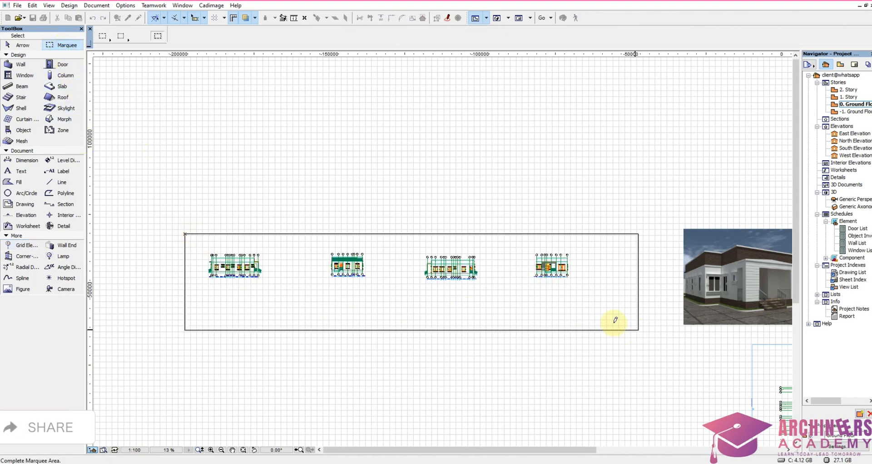
pyautogui.click(602, 312)
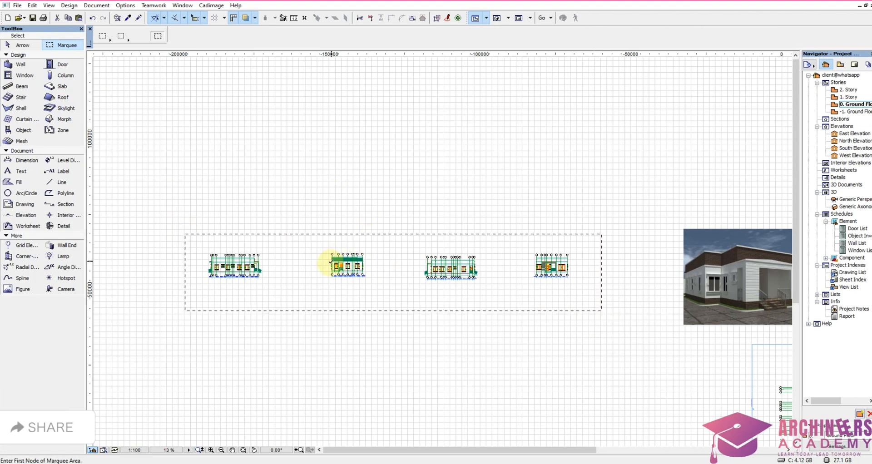
pyautogui.scroll(6, 452, 268)
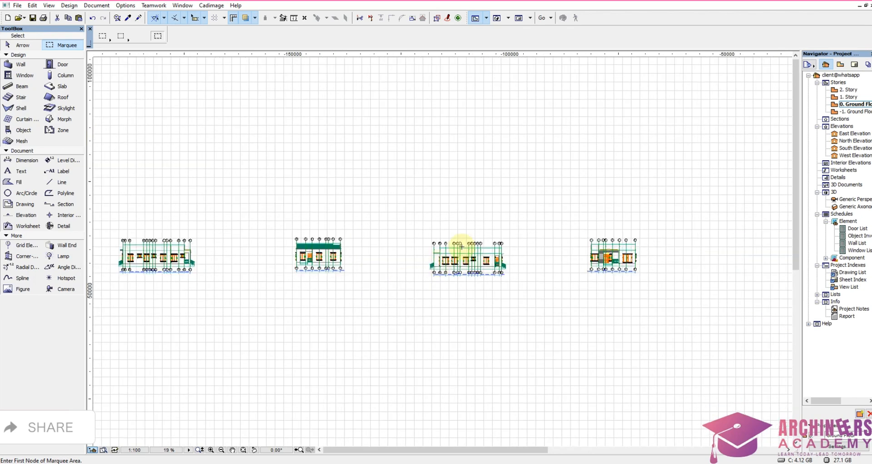
pyautogui.scroll(3, 468, 241)
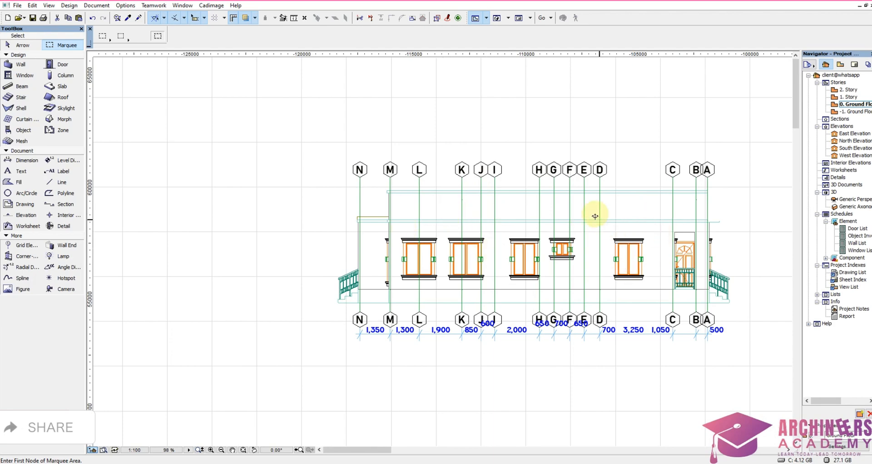
pyautogui.scroll(-7, 438, 252)
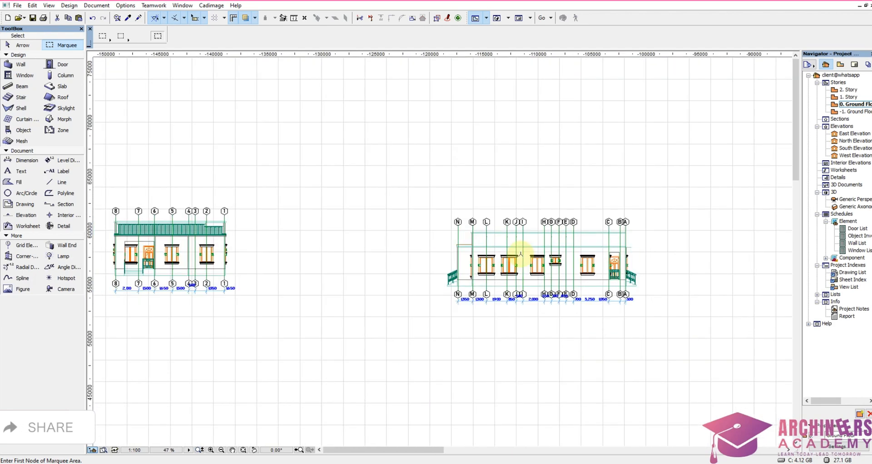
pyautogui.scroll(-2, 445, 246)
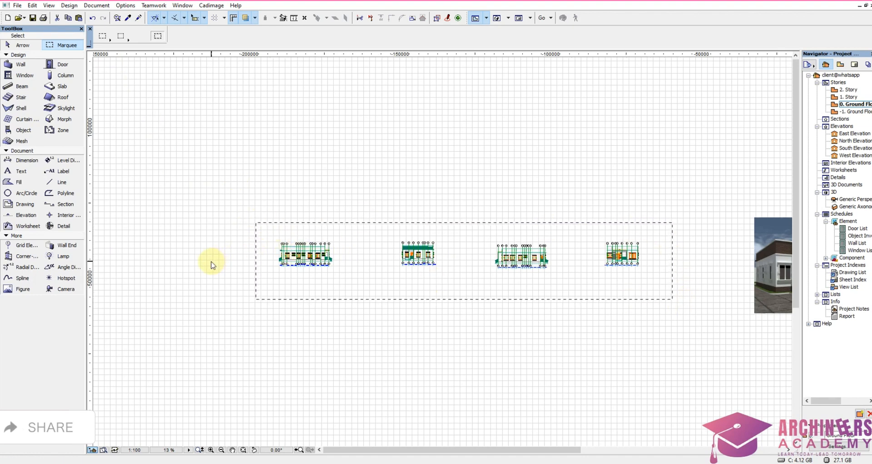
pyautogui.hotkey('ctrl', 'a')
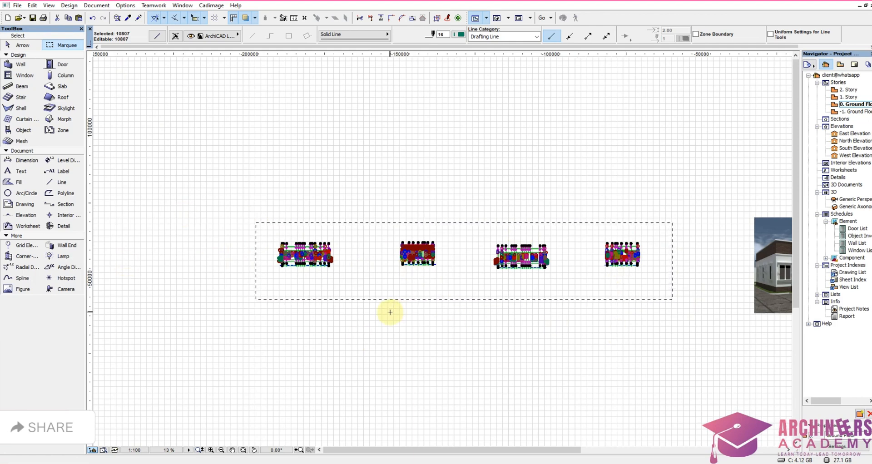
pyautogui.hotkey('ctrl', 'a')
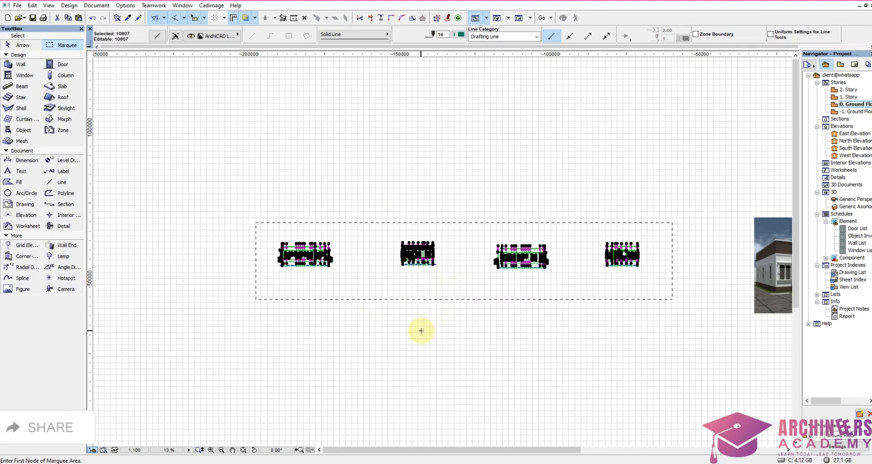
pyautogui.press('Escape')
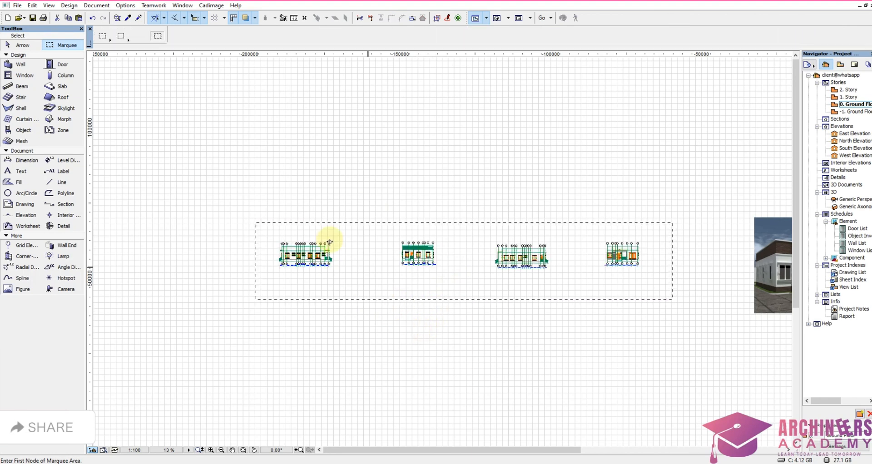
# Step: Activate the Fill tool and select all four elevation markers surrounding the ground floor plan
pyautogui.click(20, 186)
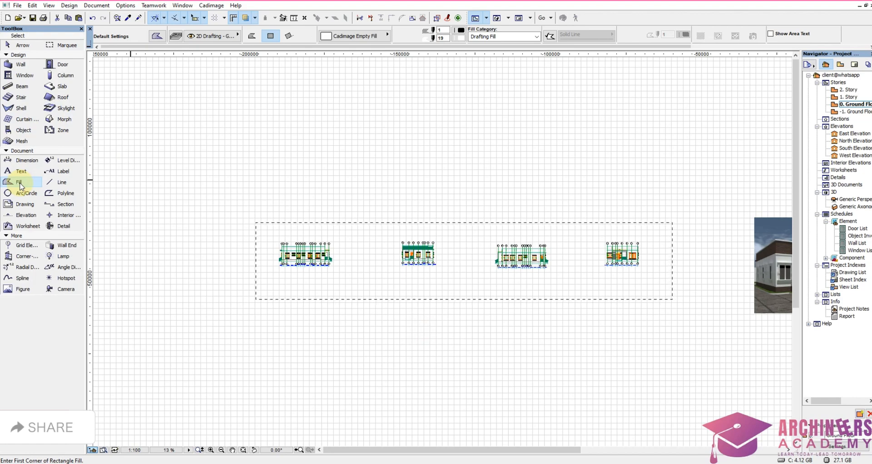
pyautogui.scroll(-4, 237, 200)
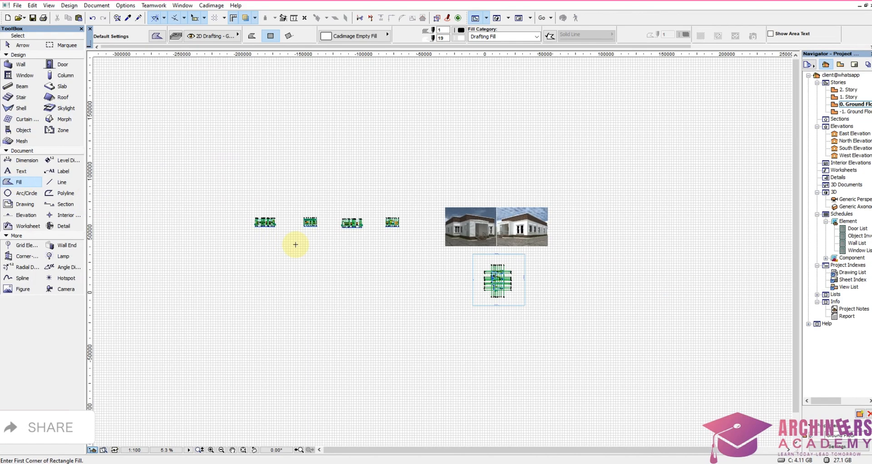
pyautogui.scroll(7, 508, 285)
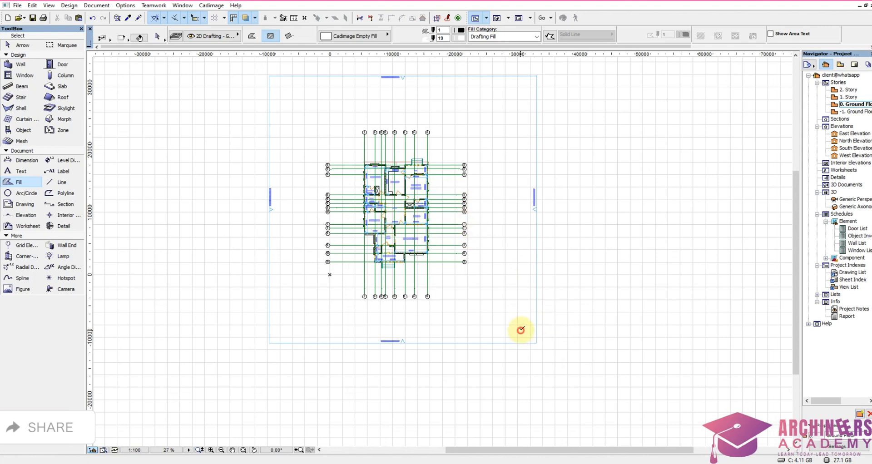
pyautogui.keyDown('shift'); pyautogui.moveTo(520, 330); pyautogui.dragTo(608, 394); pyautogui.keyUp('shift')
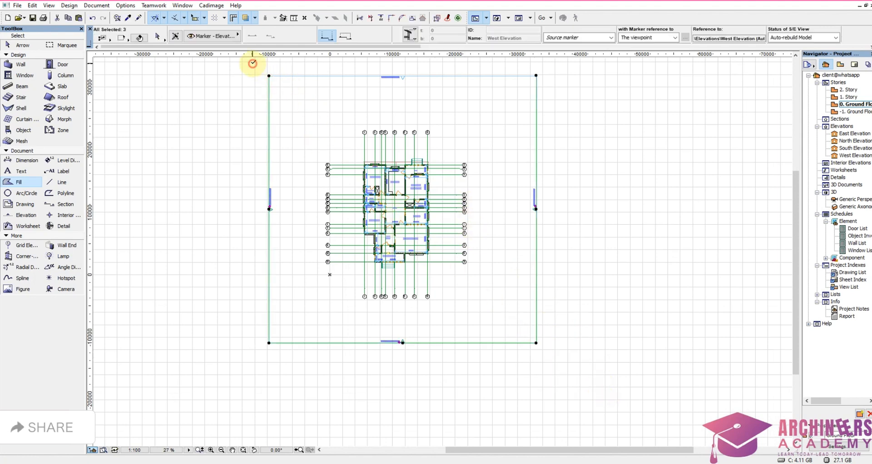
pyautogui.keyDown('shift'); pyautogui.moveTo(253, 63); pyautogui.dragTo(277, 82); pyautogui.keyUp('shift')
pyautogui.keyDown('shift'); pyautogui.moveTo(244, 121); pyautogui.dragTo(334, 114); pyautogui.keyUp('shift')
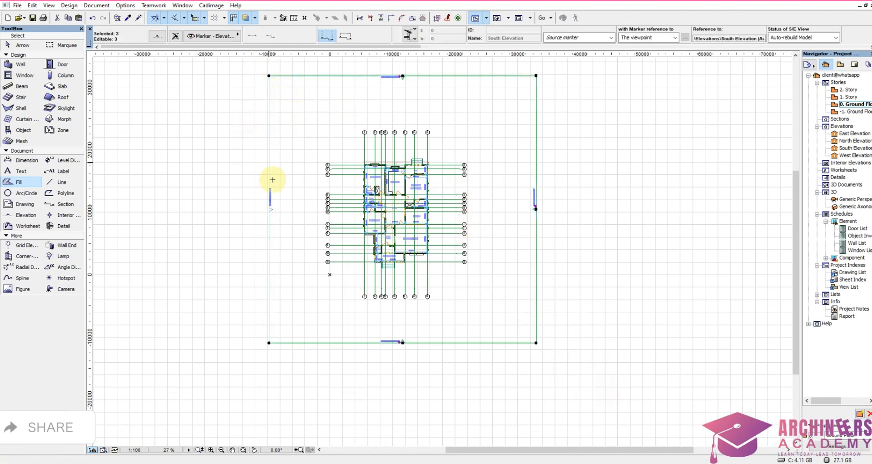
pyautogui.keyDown('shift'); pyautogui.click(273, 179); pyautogui.keyUp('shift')
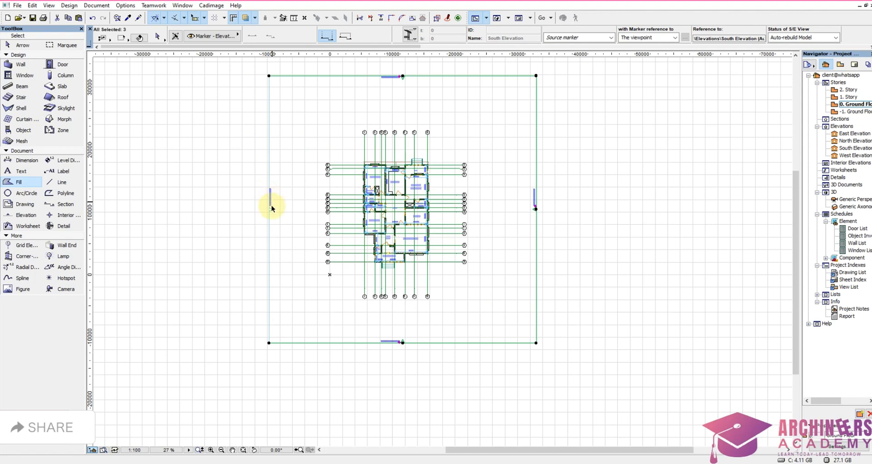
# Step: In the selected elevations' settings, try Uniform pencolor as the fill for uncut surfaces, set it back to Nothing and accept
pyautogui.rightClick(297, 109)
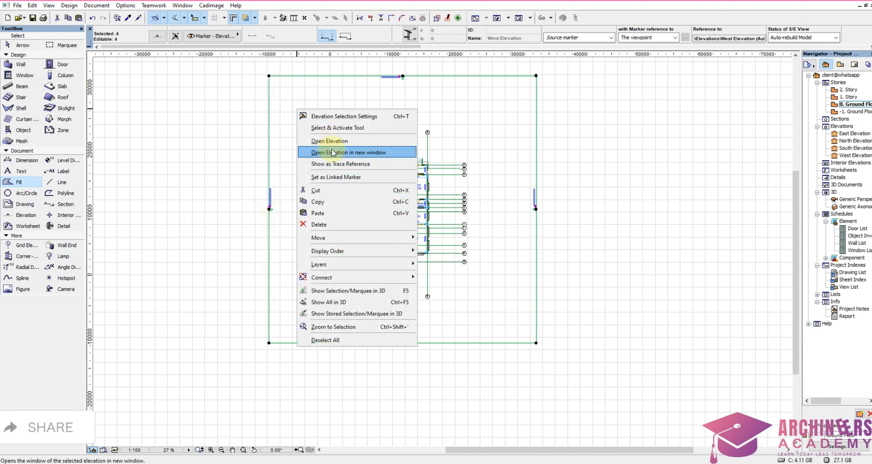
pyautogui.click(337, 117)
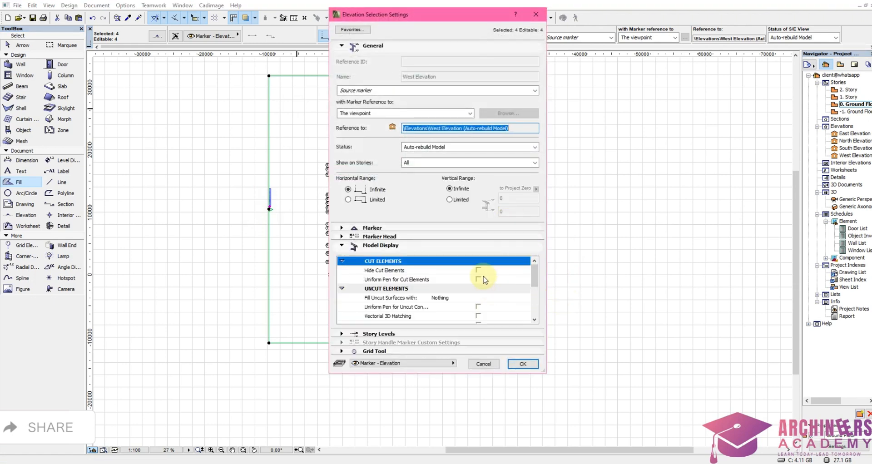
pyautogui.click(432, 299)
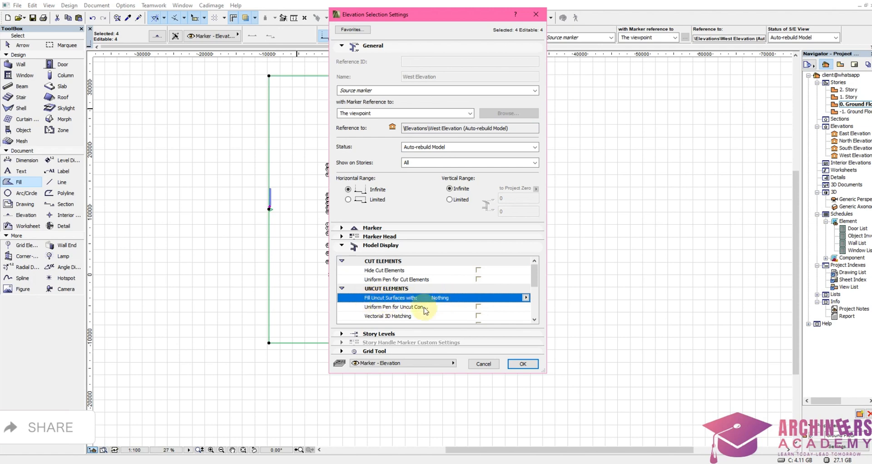
pyautogui.click(526, 298)
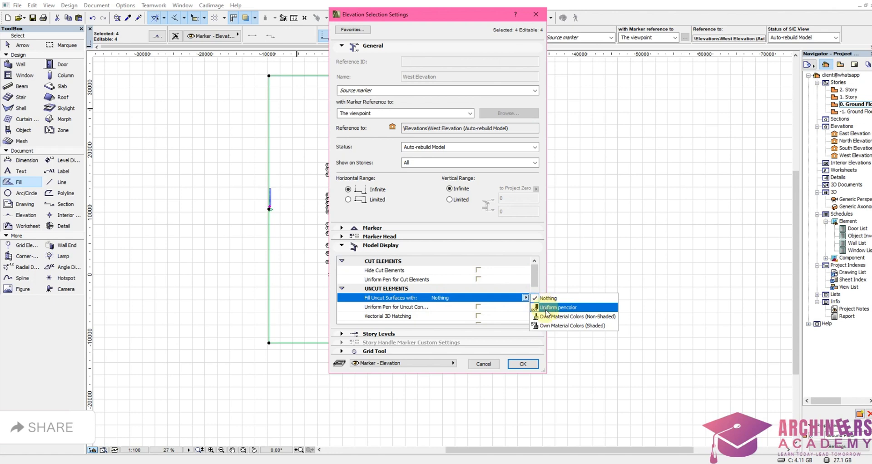
pyautogui.click(549, 308)
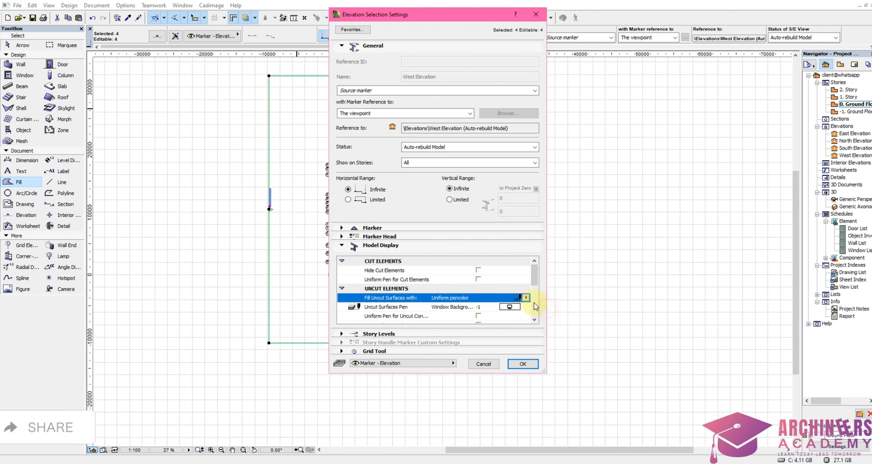
pyautogui.click(526, 298)
pyautogui.click(546, 298)
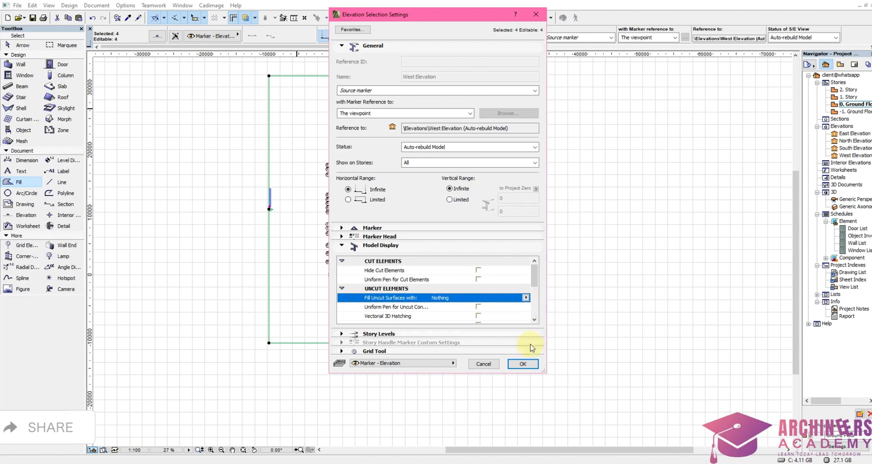
pyautogui.click(524, 364)
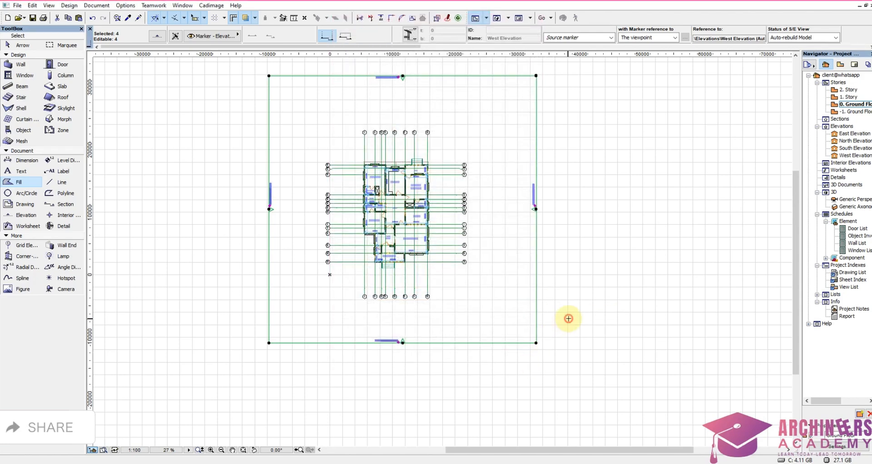
# Step: On the elevation copy with grids 1 to 8, move all eight grid lines up to the base line and hide their lower markers
pyautogui.scroll(-6, 632, 320)
pyautogui.scroll(-3, 599, 291)
pyautogui.scroll(10, 513, 272)
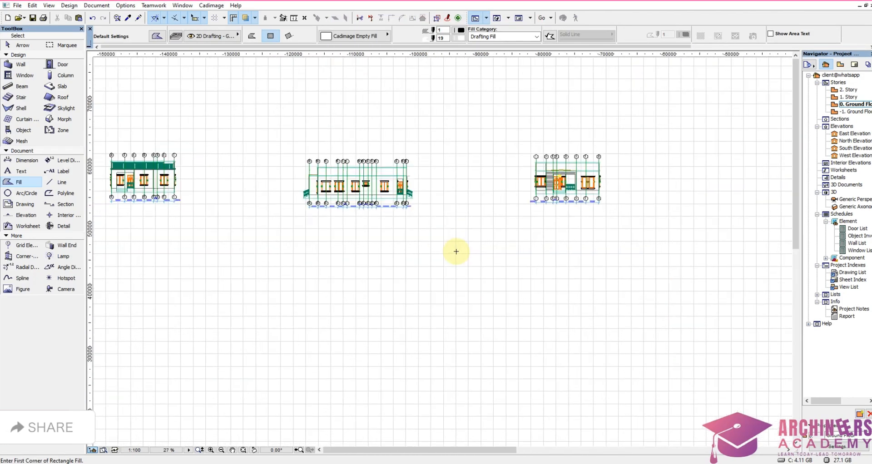
pyautogui.scroll(-1, 455, 248)
pyautogui.scroll(-2, 477, 228)
pyautogui.scroll(5, 504, 216)
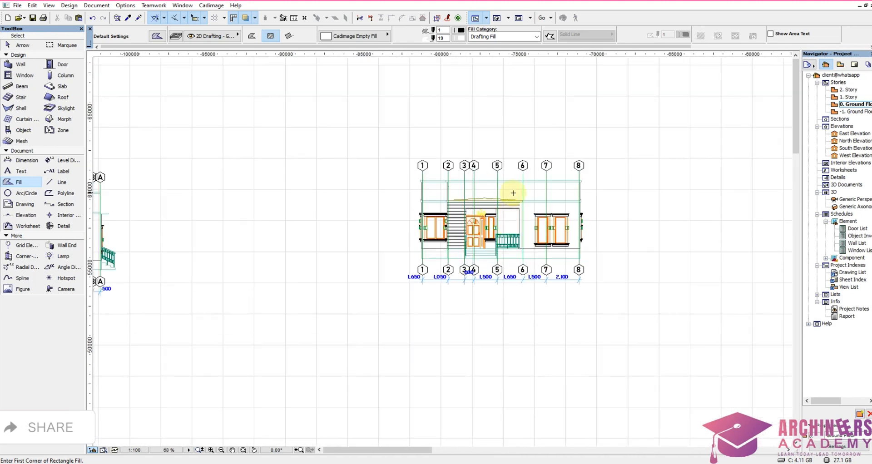
pyautogui.scroll(5, 513, 193)
pyautogui.scroll(-2, 427, 269)
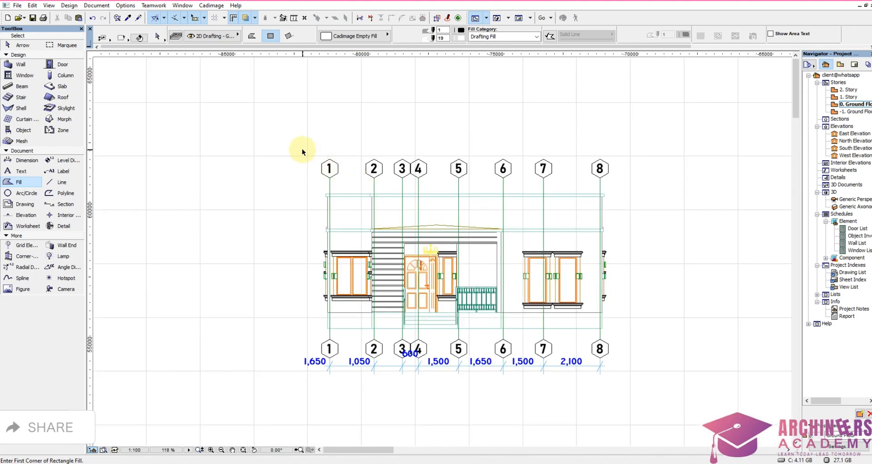
pyautogui.keyDown('shift'); pyautogui.moveTo(302, 152); pyautogui.dragTo(615, 186); pyautogui.keyUp('shift')
pyautogui.scroll(5, 600, 344)
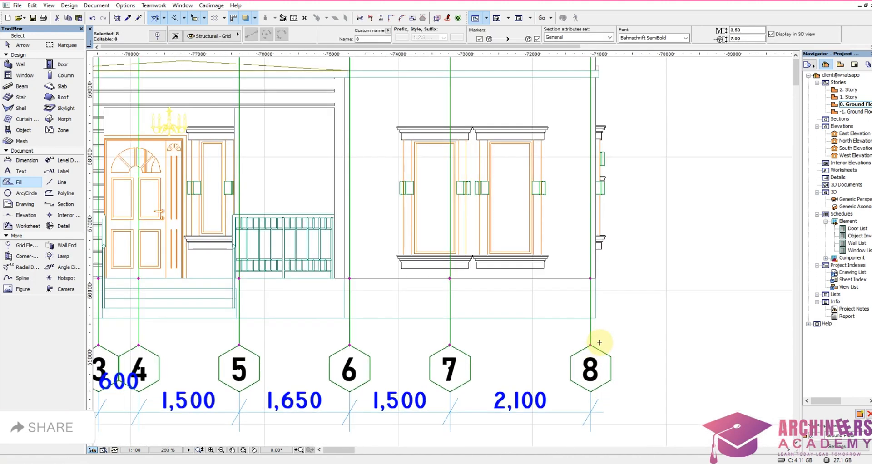
pyautogui.hotkey('ctrl', 'd')
pyautogui.click(591, 345)
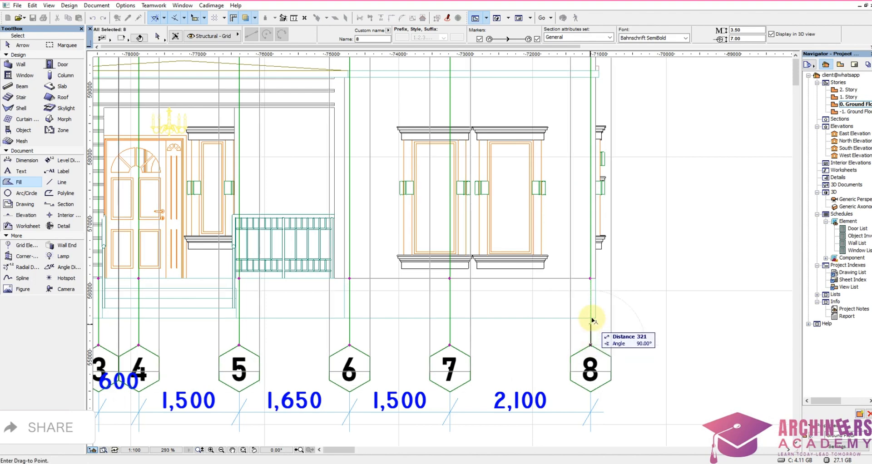
pyautogui.click(592, 319)
pyautogui.scroll(-4, 625, 290)
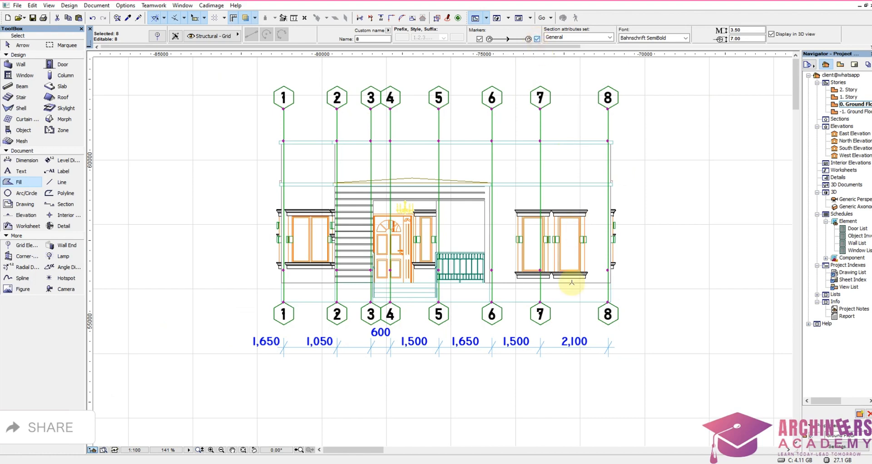
pyautogui.press('Escape')
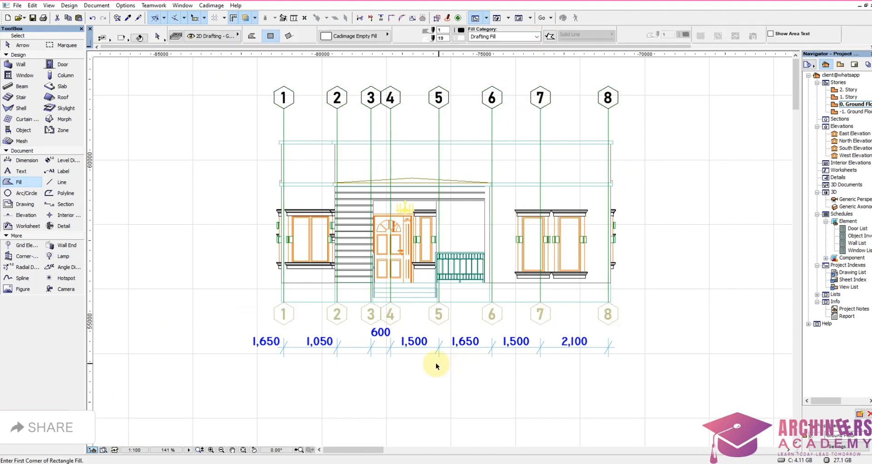
# Step: Move that elevation's dimension chain from below the building to just above the roof, under the upper grid markers
pyautogui.keyDown('shift'); pyautogui.moveTo(437, 364); pyautogui.dragTo(466, 333); pyautogui.keyUp('shift')
pyautogui.hotkey('ctrl', 'd')
pyautogui.click(424, 350)
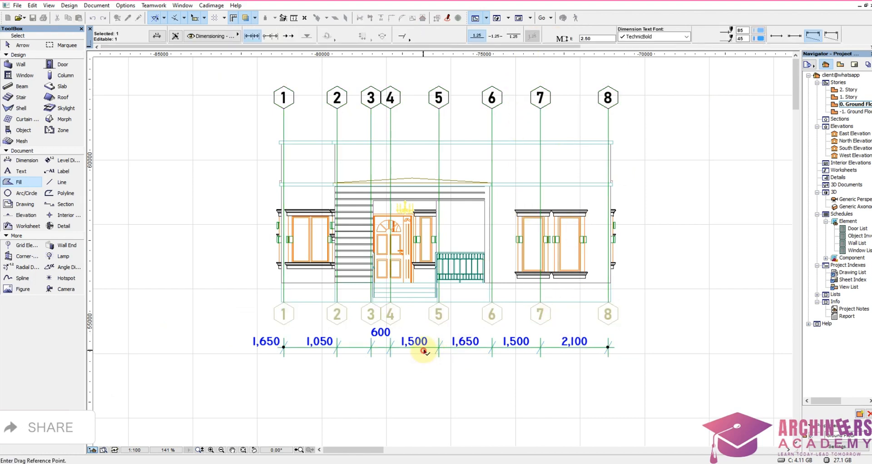
pyautogui.click(430, 134)
pyautogui.press('Escape')
# Step: Shift the 1,650 and 1,050 dimension texts to the right of the grid 1 and grid 2 ticks, then nudge the 1,650 text
pyautogui.scroll(4, 291, 103)
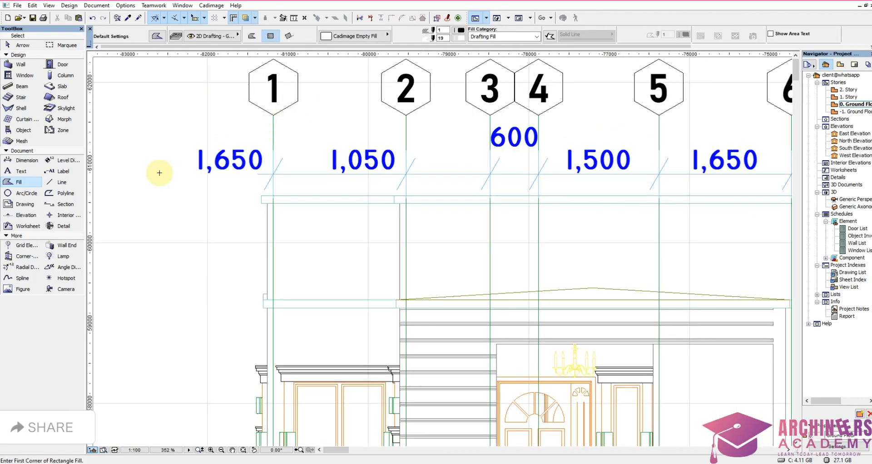
pyautogui.moveTo(182, 195)
pyautogui.keyDown('shift'); pyautogui.mouseDown()
pyautogui.moveTo(230, 130)
pyautogui.moveTo(250, 133)
pyautogui.mouseUp(); pyautogui.keyUp('shift')
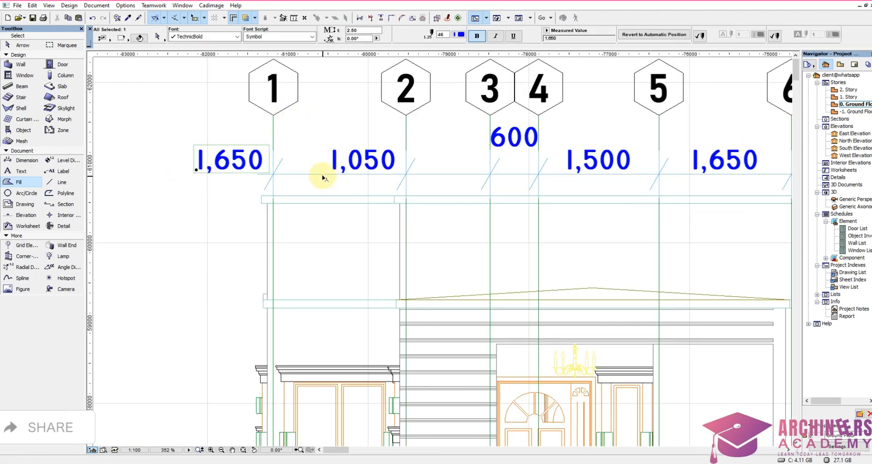
pyautogui.keyDown('shift'); pyautogui.click(332, 172); pyautogui.keyUp('shift')
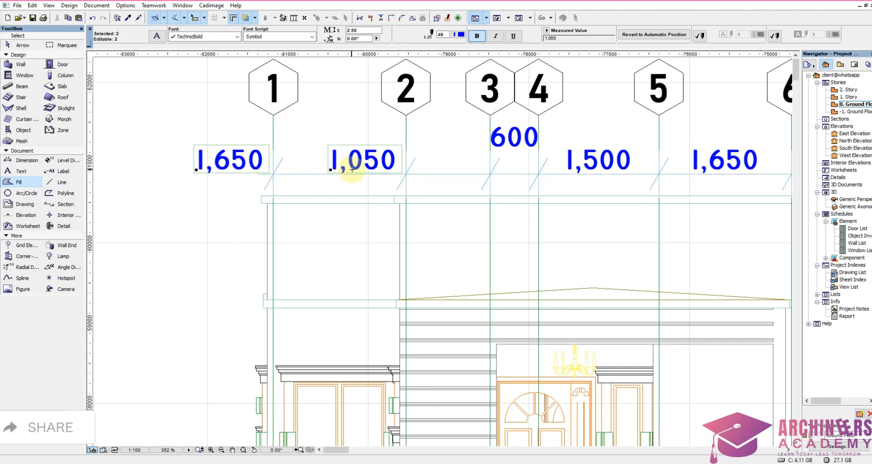
pyautogui.moveTo(351, 168); pyautogui.dragTo(421, 170)
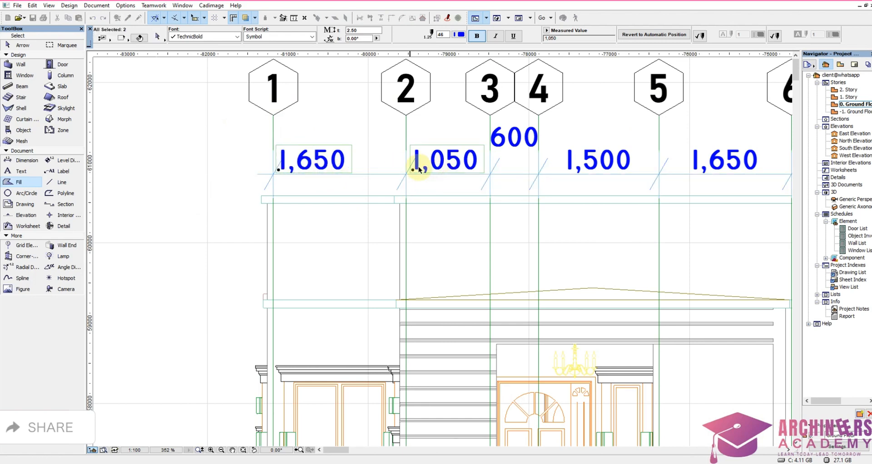
pyautogui.keyDown('shift'); pyautogui.click(414, 168); pyautogui.keyUp('shift')
pyautogui.hotkey('ctrl', 'd')
pyautogui.click(322, 174)
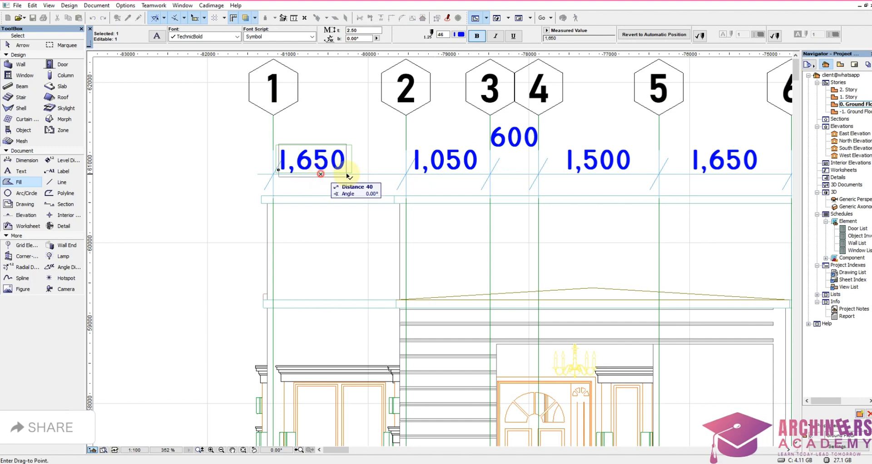
pyautogui.click(354, 175)
pyautogui.press('Escape')
# Step: On the elevation copy with grids N to A, move the dimension chain from below the building to above the roof
pyautogui.scroll(-5, 541, 193)
pyautogui.scroll(-3, 567, 205)
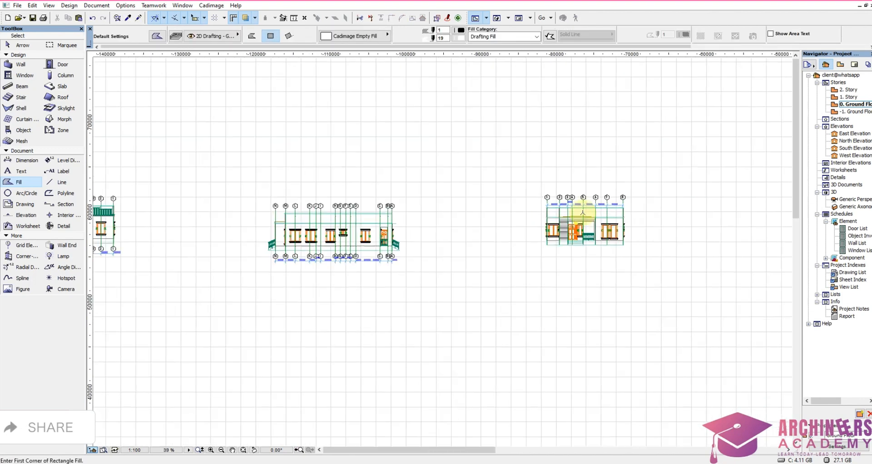
pyautogui.scroll(5, 208, 248)
pyautogui.keyDown('shift'); pyautogui.click(471, 259); pyautogui.keyUp('shift')
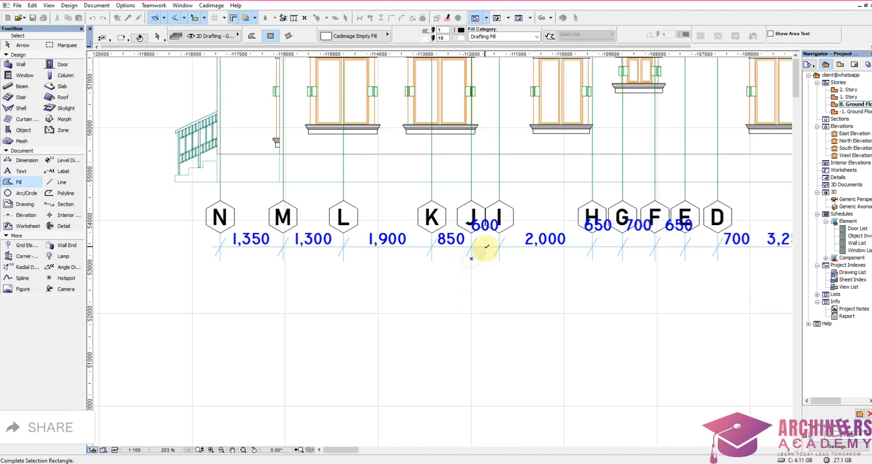
pyautogui.keyDown('shift'); pyautogui.click(487, 249); pyautogui.keyUp('shift')
pyautogui.hotkey('ctrl', 'd')
pyautogui.click(477, 248)
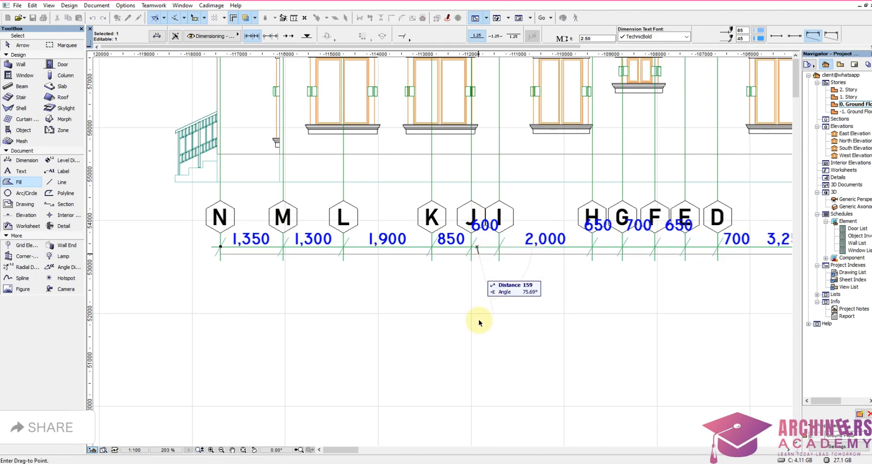
pyautogui.scroll(-4, 477, 321)
pyautogui.scroll(5, 473, 137)
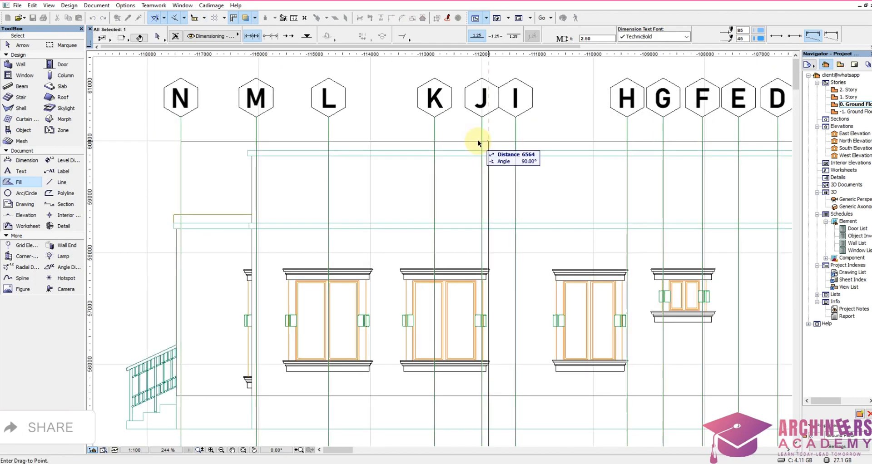
pyautogui.click(477, 141)
pyautogui.scroll(-4, 452, 195)
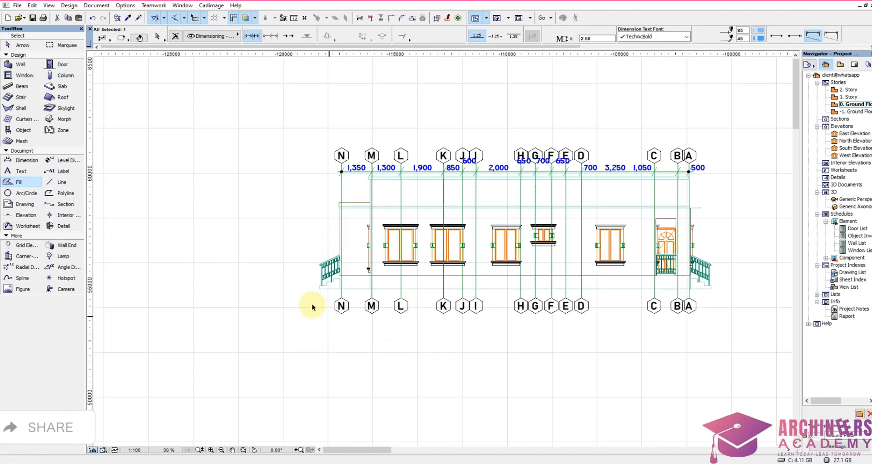
# Step: Move the fourteen grid lines N to A up so they end on the building's base line, and hide their lower markers
pyautogui.moveTo(318, 297); pyautogui.dragTo(717, 376)
pyautogui.scroll(7, 690, 292)
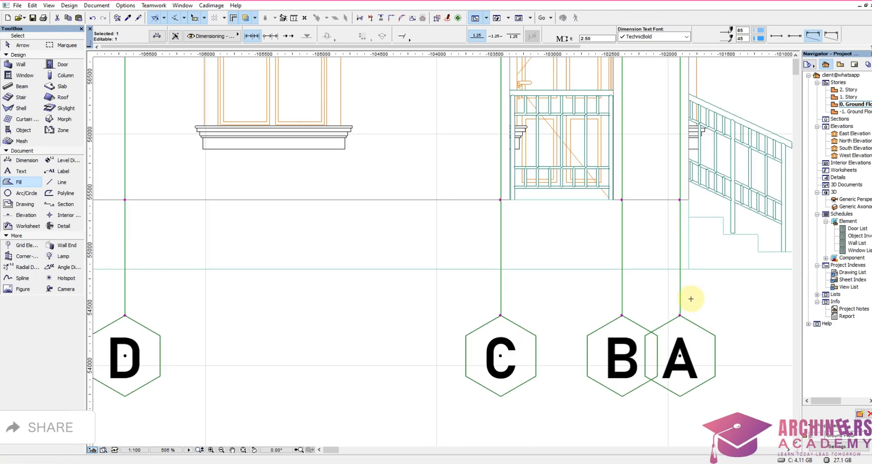
pyautogui.hotkey('ctrl', 'd')
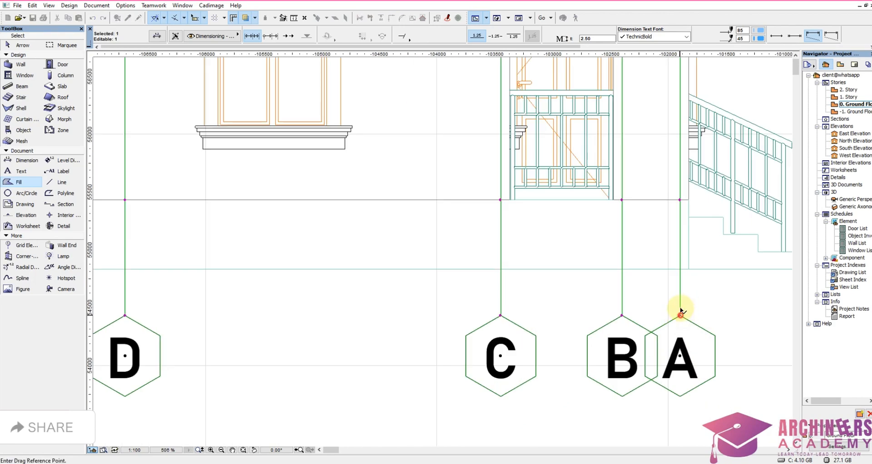
pyautogui.click(680, 313)
pyautogui.click(680, 270)
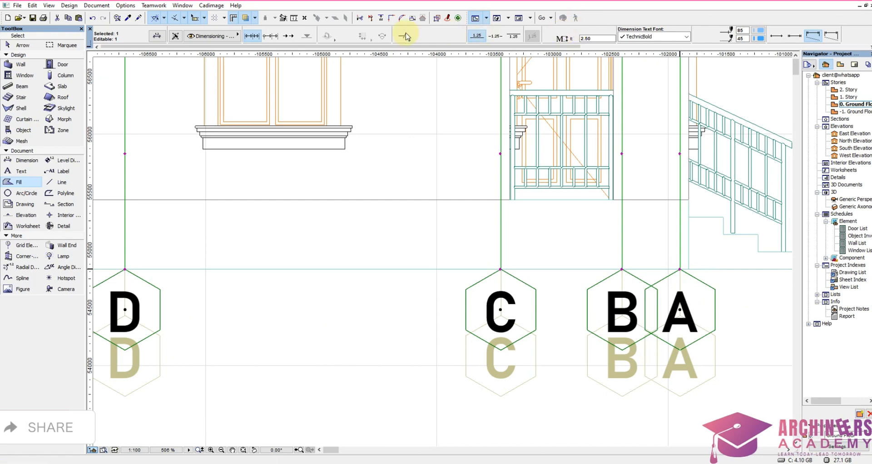
pyautogui.scroll(-10, 466, 275)
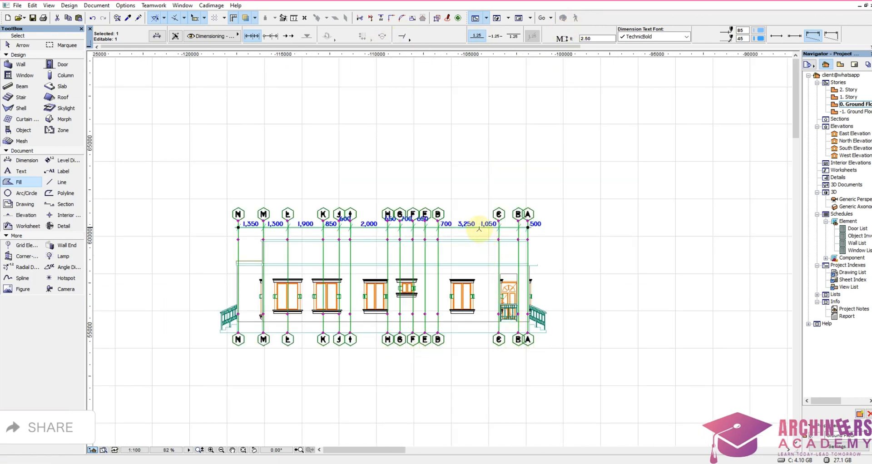
pyautogui.scroll(6, 471, 233)
pyautogui.keyDown('shift'); pyautogui.moveTo(463, 247); pyautogui.dragTo(476, 209); pyautogui.keyUp('shift')
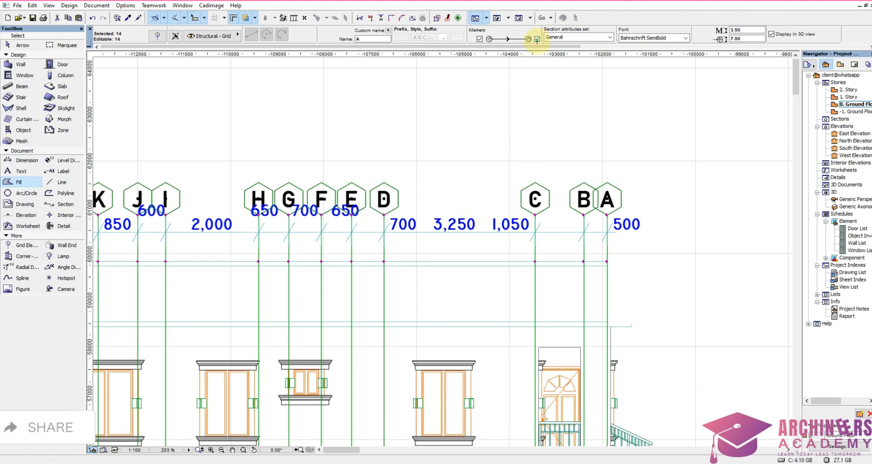
pyautogui.click(456, 148)
# Step: Lower the dimension chain of the N to A elevation slightly so its texts clear the upper grid markers
pyautogui.keyDown('shift'); pyautogui.moveTo(428, 242); pyautogui.dragTo(458, 207); pyautogui.keyUp('shift')
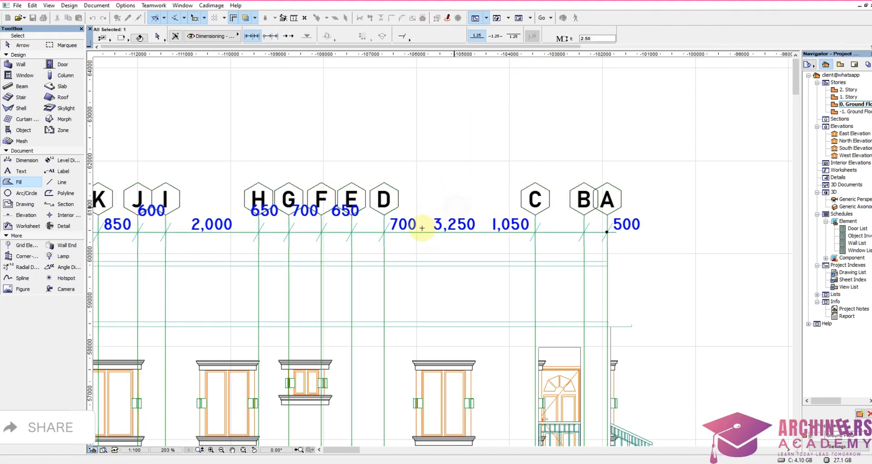
pyautogui.hotkey('ctrl', 'd')
pyautogui.click(420, 232)
pyautogui.click(421, 249)
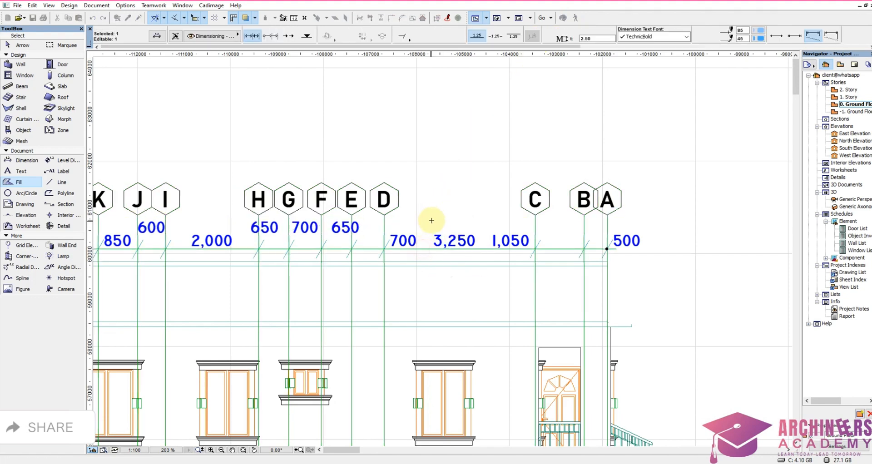
pyautogui.press('Escape')
# Step: On the elevation copy with grids 8 to 1, move the eight grid lines up to the base line and hide their lower markers
pyautogui.scroll(-12, 587, 215)
pyautogui.scroll(10, 308, 239)
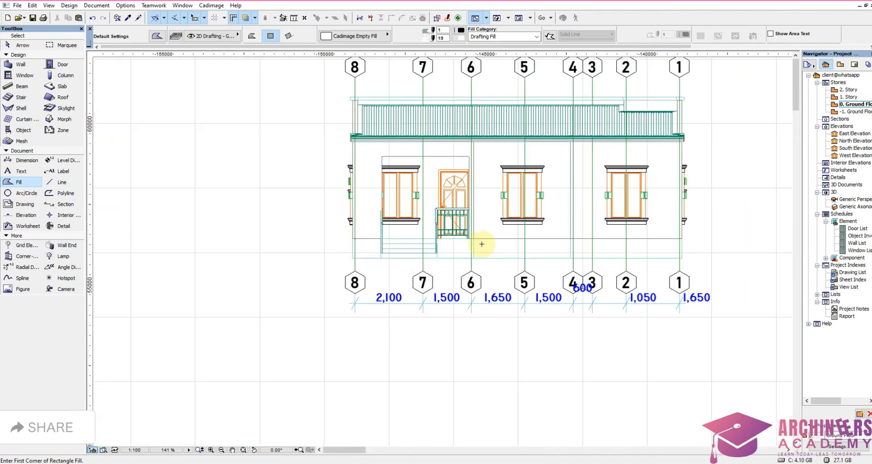
pyautogui.scroll(4, 482, 244)
pyautogui.scroll(-4, 395, 285)
pyautogui.keyDown('shift'); pyautogui.click(261, 281); pyautogui.keyUp('shift')
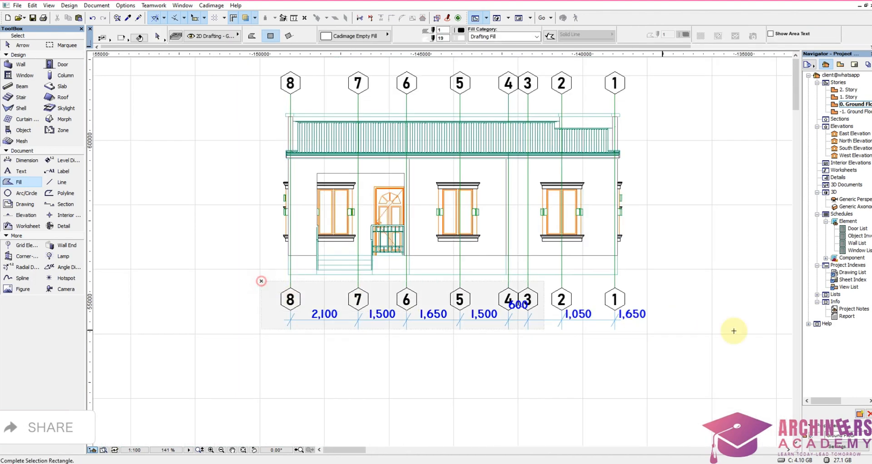
pyautogui.click(732, 305)
pyautogui.scroll(4, 604, 269)
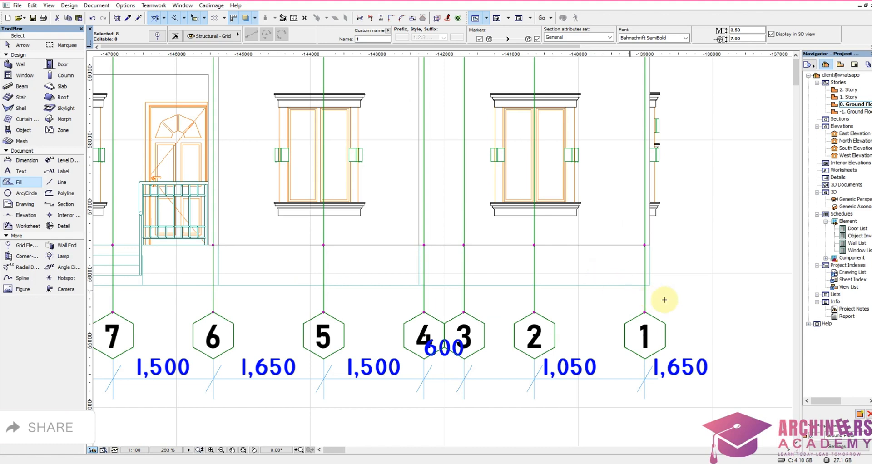
pyautogui.hotkey('ctrl', 'd')
pyautogui.click(645, 312)
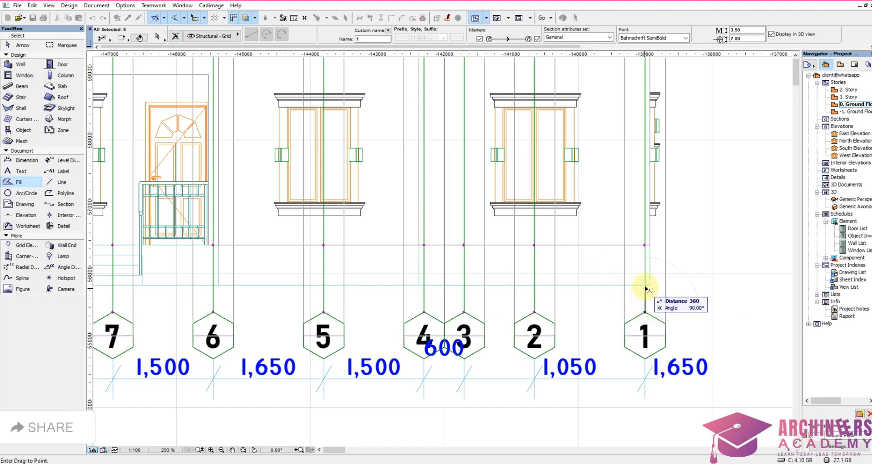
pyautogui.click(645, 286)
pyautogui.click(536, 36)
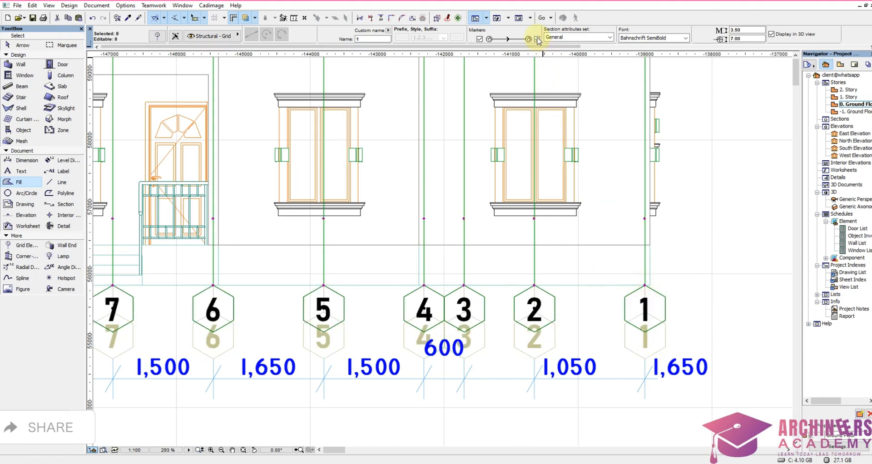
pyautogui.click(537, 39)
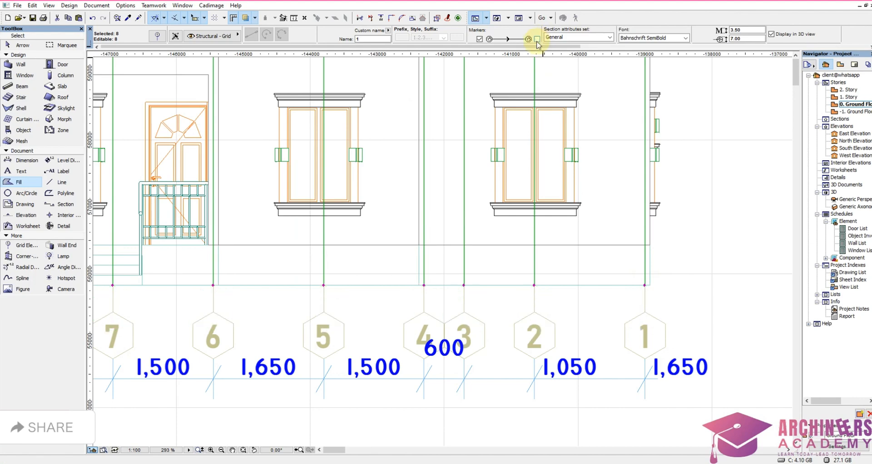
# Step: Move the dimension chain of the 8 to 1 elevation from below the building to above the roof, under the upper grid markers
pyautogui.click(446, 406)
pyautogui.keyDown('shift'); pyautogui.click(382, 406); pyautogui.keyUp('shift')
pyautogui.click(427, 355)
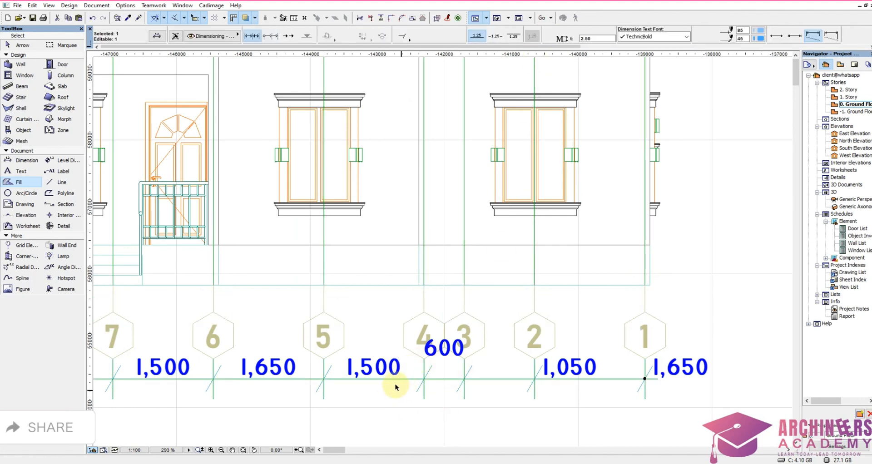
pyautogui.click(396, 365)
pyautogui.scroll(-5, 395, 365)
pyautogui.scroll(4, 389, 189)
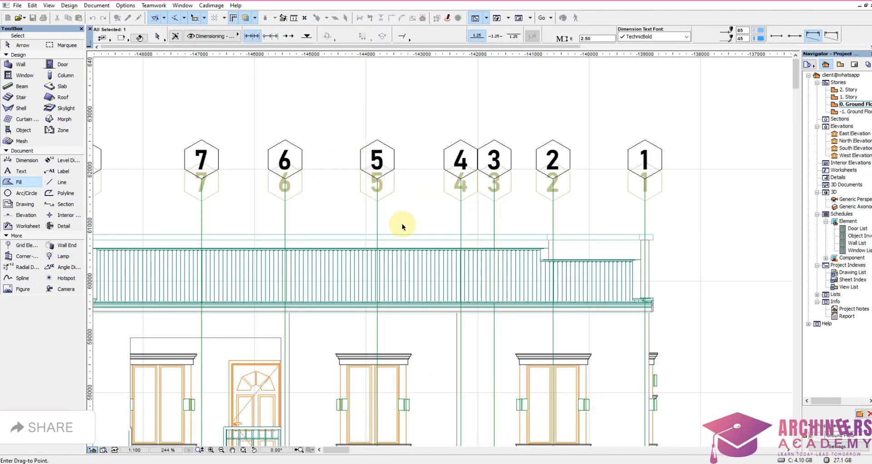
pyautogui.click(416, 222)
pyautogui.scroll(-6, 415, 223)
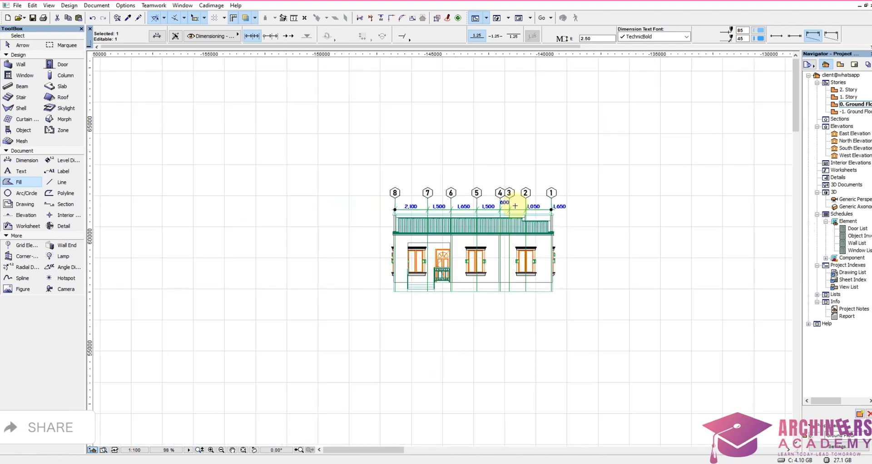
pyautogui.click(476, 324)
pyautogui.scroll(-2, 311, 272)
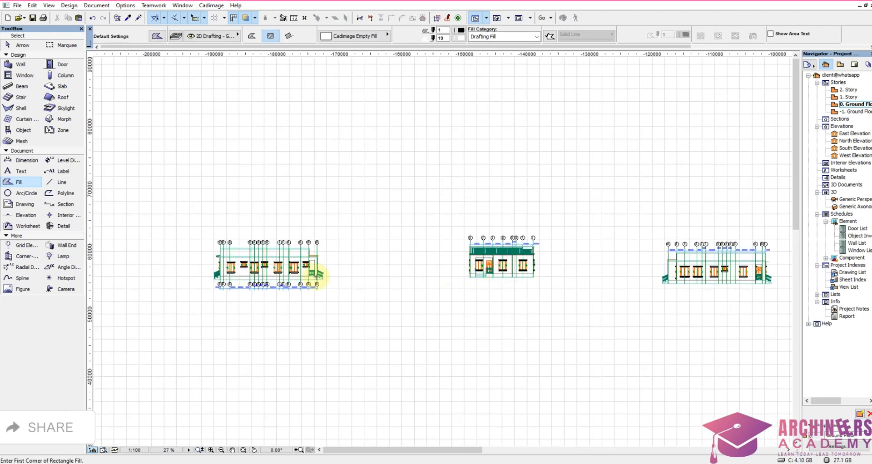
# Step: On the A to N elevation, move the fourteen grid lines up to end on the base line and hide their lower markers
pyautogui.scroll(4, 150, 234)
pyautogui.scroll(3, 264, 202)
pyautogui.scroll(-3, 248, 145)
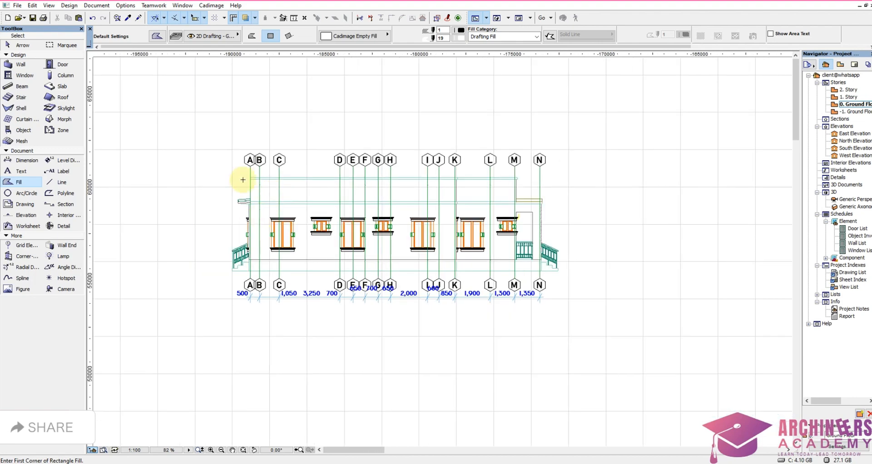
pyautogui.click(229, 144)
pyautogui.click(581, 175)
pyautogui.scroll(5, 534, 288)
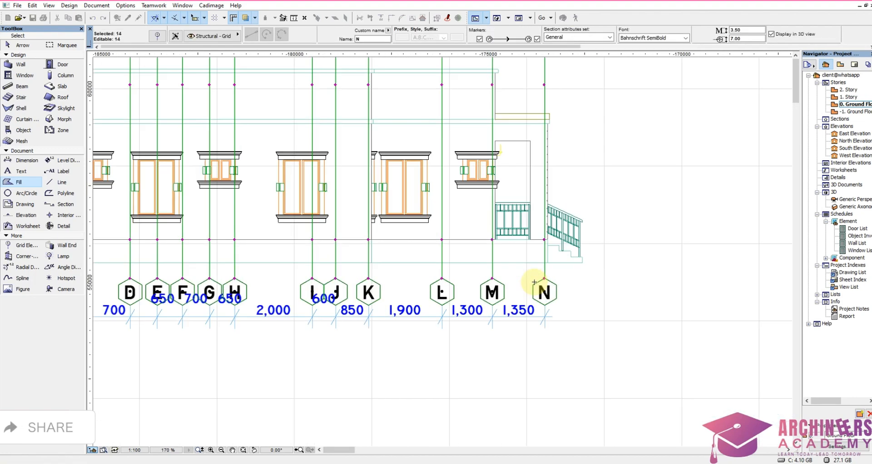
pyautogui.hotkey('ctrl', 'd')
pyautogui.click(550, 277)
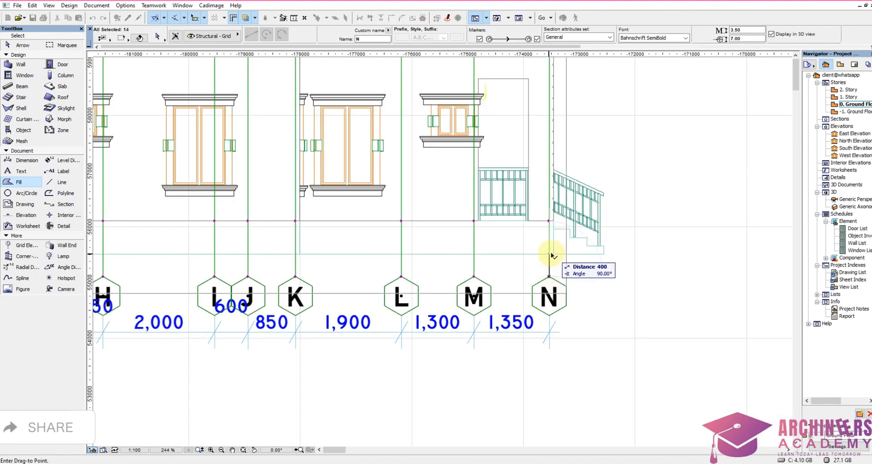
pyautogui.click(550, 254)
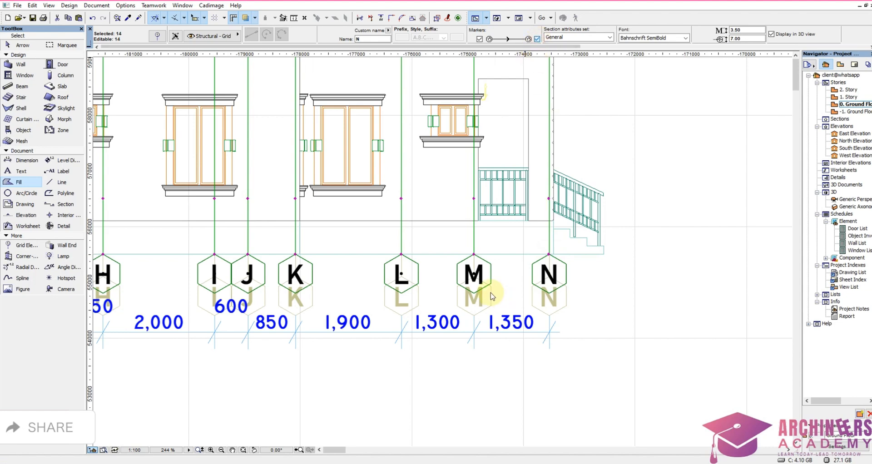
pyautogui.press('Escape')
# Step: Move the dimension chain of the A to N elevation from below the building to above the roof, under the upper grid markers
pyautogui.keyDown('shift'); pyautogui.moveTo(382, 359); pyautogui.dragTo(456, 299); pyautogui.keyUp('shift')
pyautogui.hotkey('ctrl', 'd')
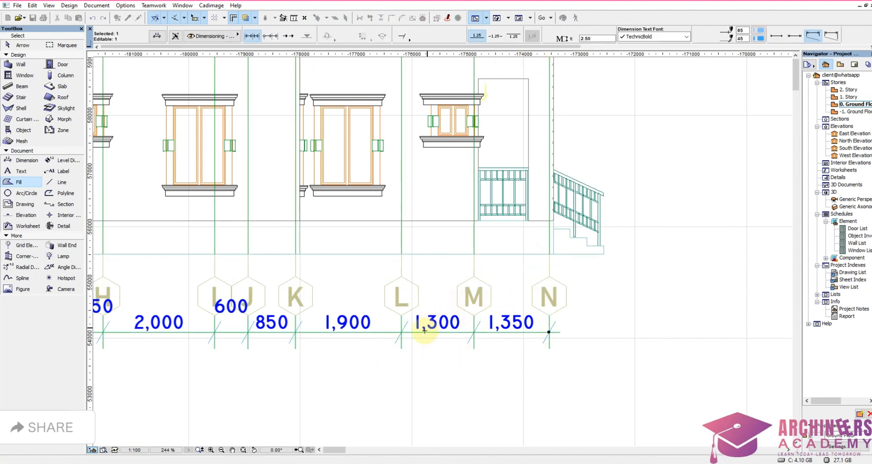
pyautogui.click(399, 338)
pyautogui.scroll(-4, 404, 348)
pyautogui.scroll(4, 381, 144)
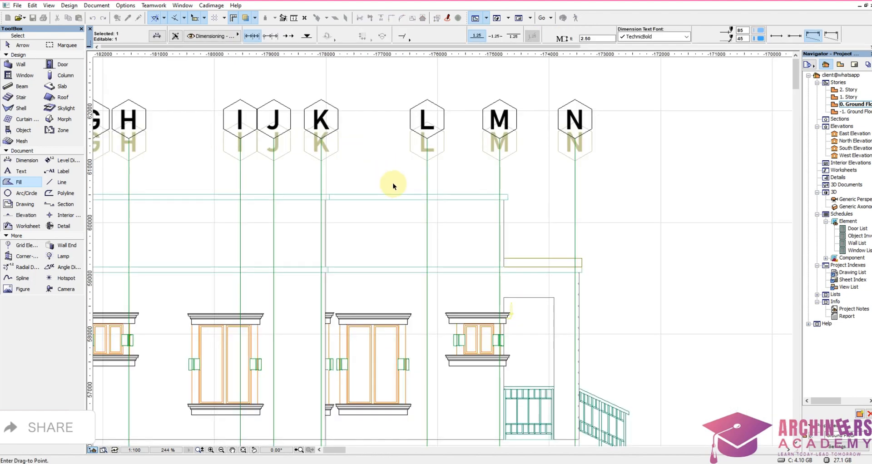
pyautogui.click(396, 185)
pyautogui.scroll(-3, 505, 222)
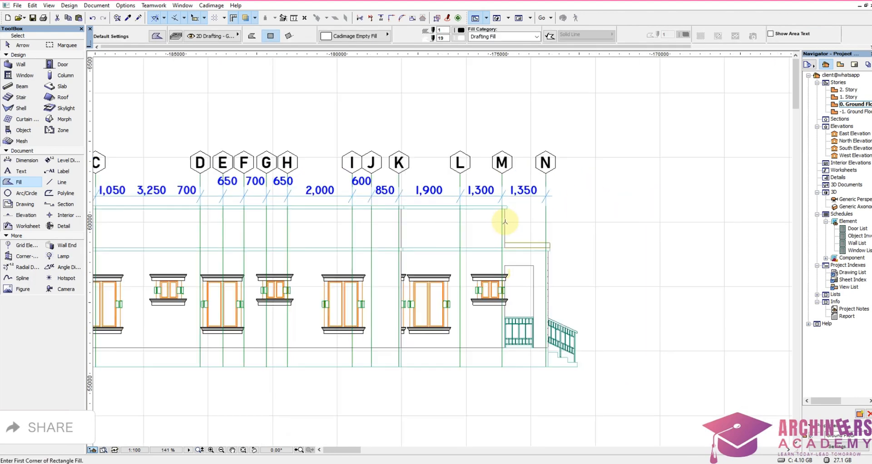
# Step: Lower the raised 650, 700 and 650 dimension texts towards the dimension line, fitting the last 650 between grids G and H
pyautogui.scroll(3, 331, 182)
pyautogui.keyDown('shift'); pyautogui.click(231, 234); pyautogui.keyUp('shift')
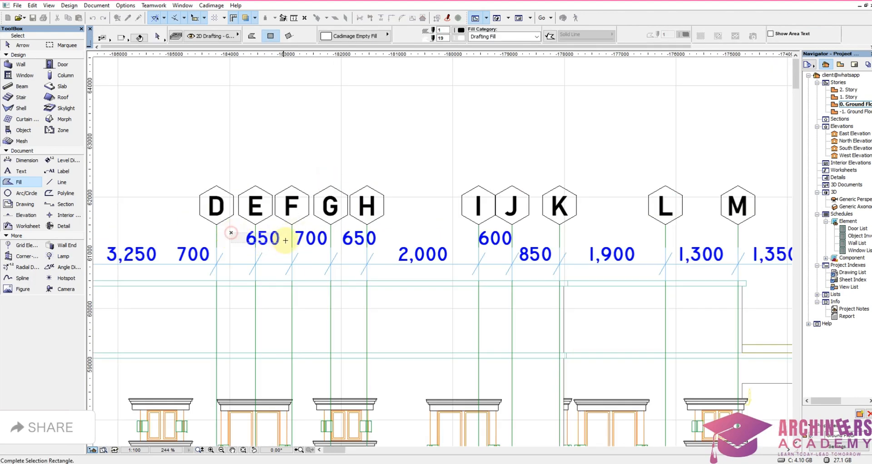
pyautogui.keyDown('shift'); pyautogui.click(348, 251); pyautogui.keyUp('shift')
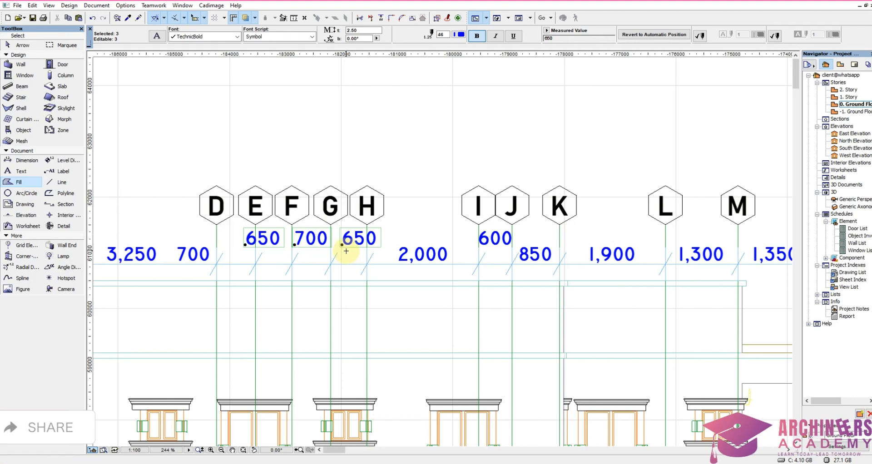
pyautogui.scroll(5, 346, 251)
pyautogui.click(353, 240)
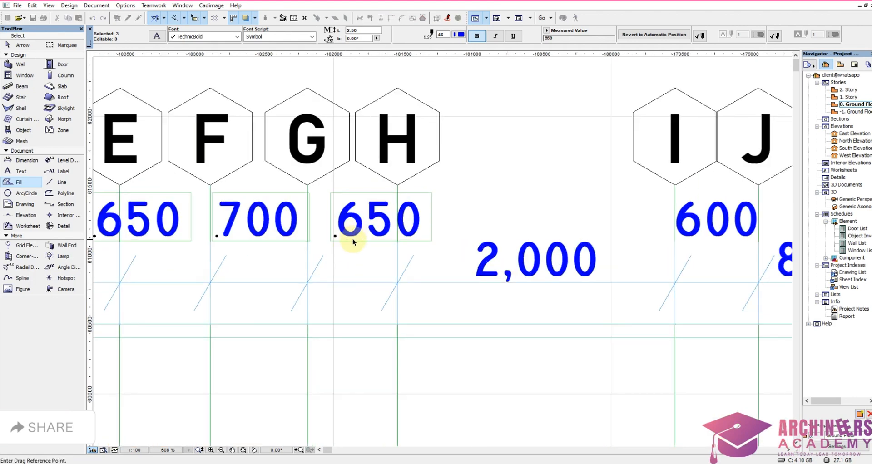
pyautogui.click(327, 274)
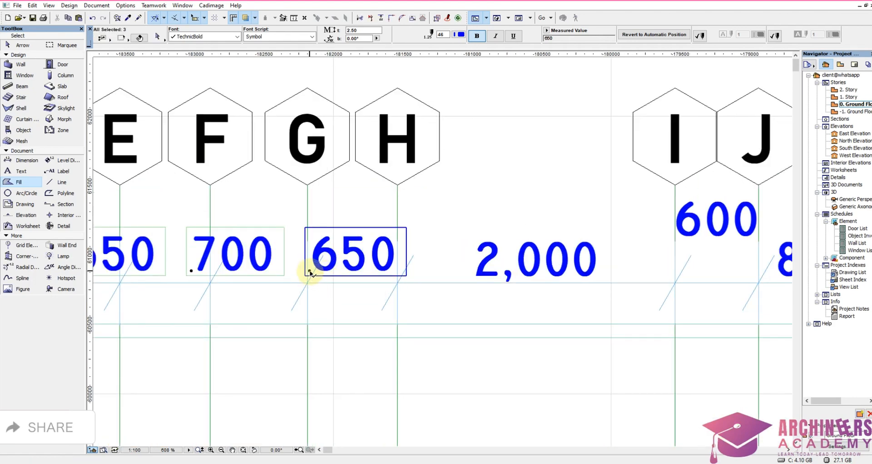
# Step: Shift the remaining 650 and 700 dimension texts horizontally so the 700 sits between grids F and G
pyautogui.keyDown('shift'); pyautogui.click(310, 272); pyautogui.keyUp('shift')
pyautogui.hotkey('ctrl', 'd')
pyautogui.click(232, 273)
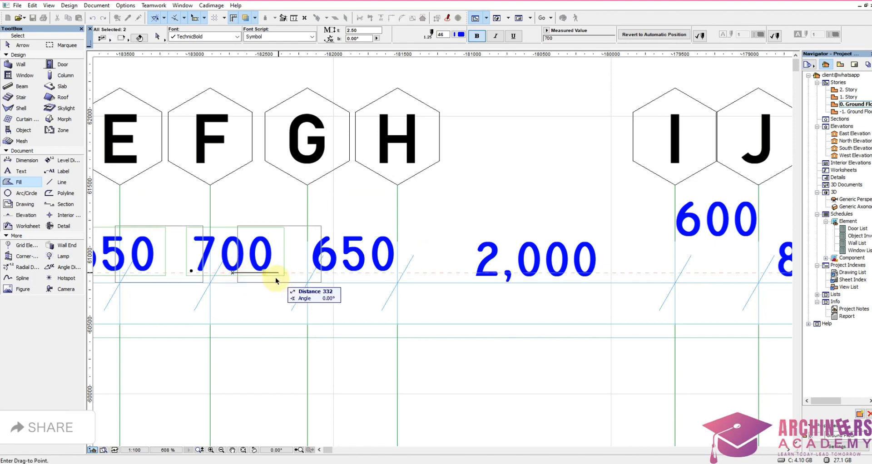
pyautogui.click(266, 277)
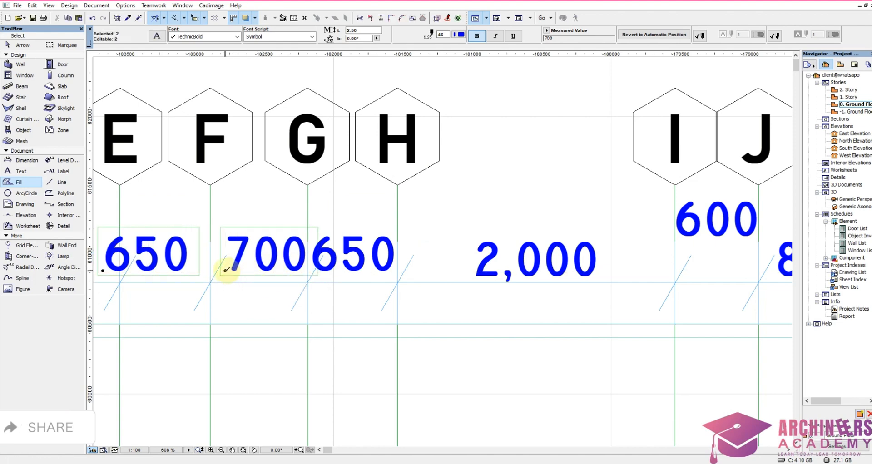
# Step: Shift the single 650 dimension text horizontally to sit between grids E and F
pyautogui.keyDown('shift'); pyautogui.click(224, 274); pyautogui.keyUp('shift')
pyautogui.keyDown('shift'); pyautogui.click(231, 260); pyautogui.keyUp('shift')
pyautogui.scroll(-4, 326, 243)
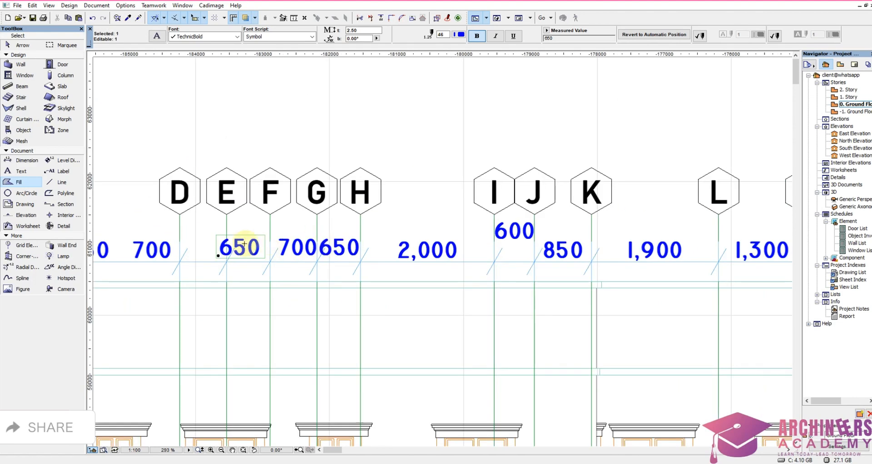
pyautogui.scroll(4, 244, 244)
pyautogui.hotkey('ctrl', 'd')
pyautogui.click(247, 272)
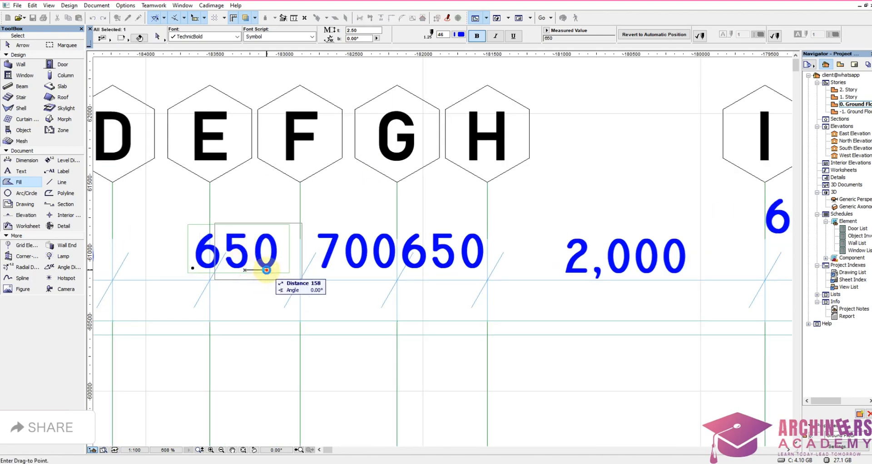
pyautogui.click(270, 271)
# Step: Move the 700 dimension text from outside grid D into the bay between grids D and E
pyautogui.scroll(-4, 388, 268)
pyautogui.scroll(4, 239, 267)
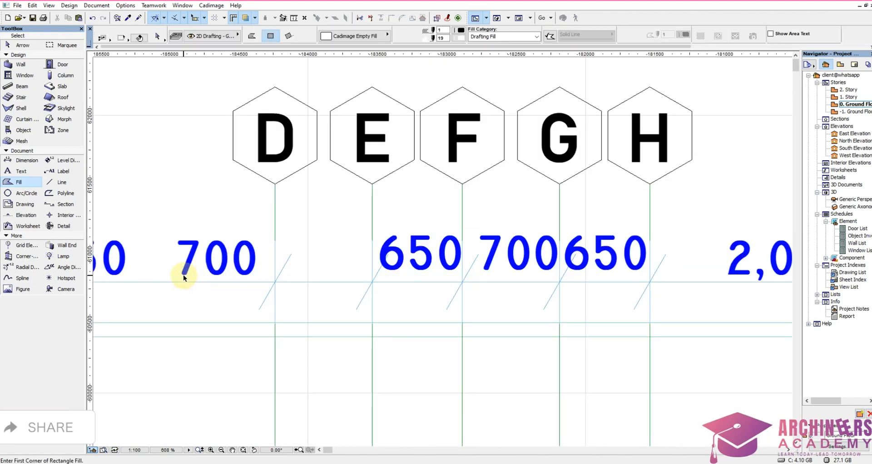
pyautogui.moveTo(167, 278); pyautogui.dragTo(228, 233)
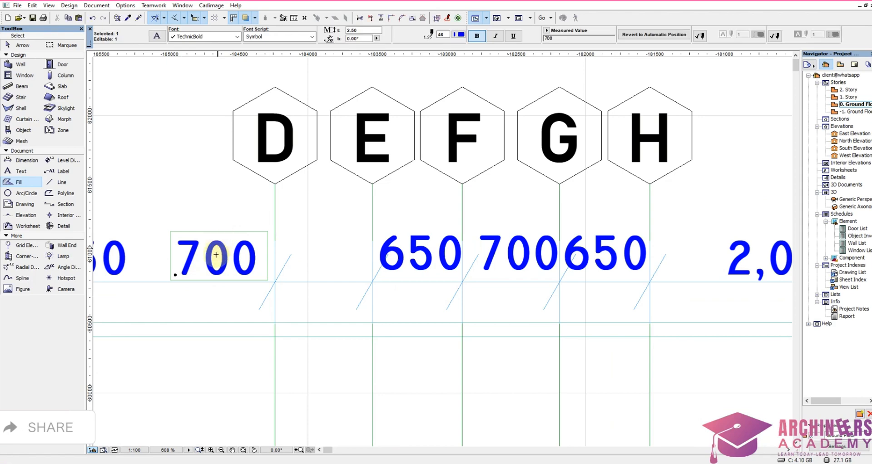
pyautogui.hotkey('ctrl', 'd')
pyautogui.click(212, 273)
pyautogui.click(326, 288)
pyautogui.press('Escape')
# Step: Move the 1,050 dimension text horizontally into the bay between grids B and C
pyautogui.scroll(-5, 387, 322)
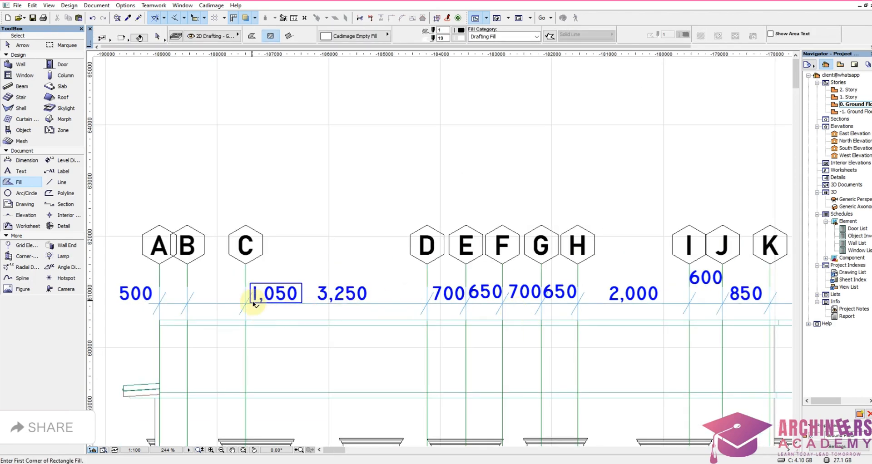
pyautogui.click(253, 304)
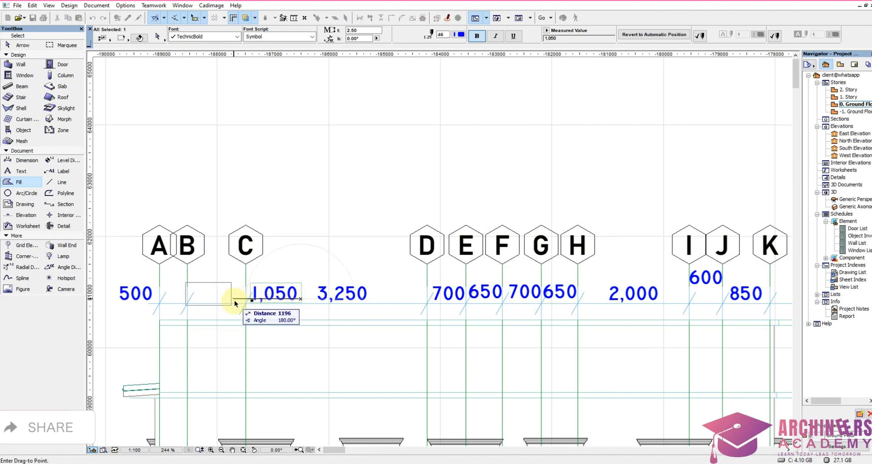
pyautogui.click(245, 299)
pyautogui.keyDown('shift'); pyautogui.click(221, 314); pyautogui.keyUp('shift')
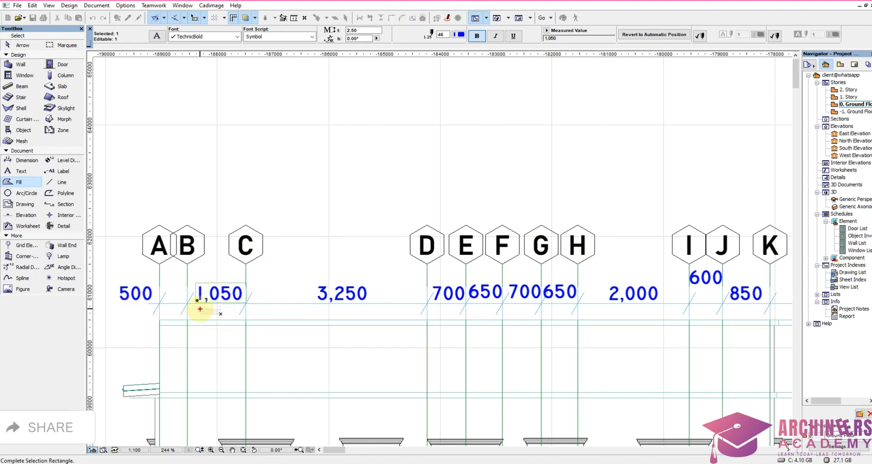
pyautogui.click(200, 308)
pyautogui.press('Escape')
# Step: Move the 500 dimension text from outside grid A towards the bay between grids A and B
pyautogui.keyDown('shift'); pyautogui.click(113, 314); pyautogui.keyUp('shift')
pyautogui.keyDown('shift'); pyautogui.click(131, 286); pyautogui.keyUp('shift')
pyautogui.moveTo(132, 288); pyautogui.dragTo(176, 312)
pyautogui.press('Escape')
# Step: Lower the raised 600 dimension text between grids I and J to line up with the neighbouring texts
pyautogui.scroll(-5, 205, 268)
pyautogui.scroll(3, 489, 283)
pyautogui.scroll(4, 353, 246)
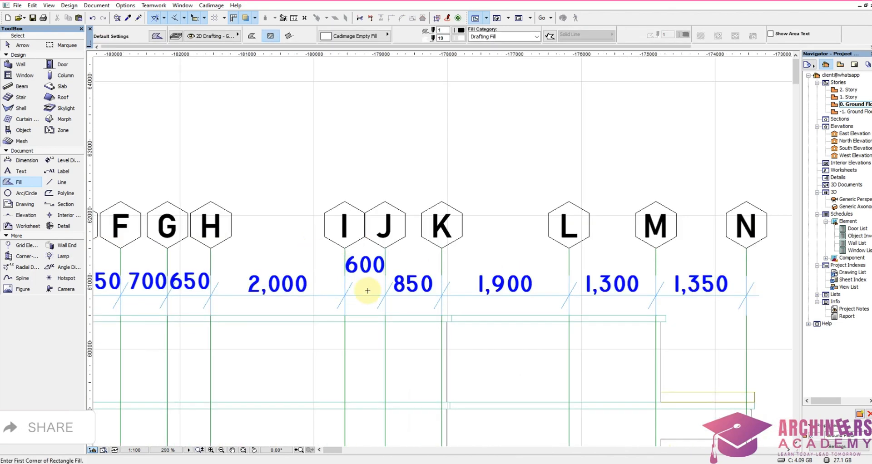
pyautogui.click(376, 284)
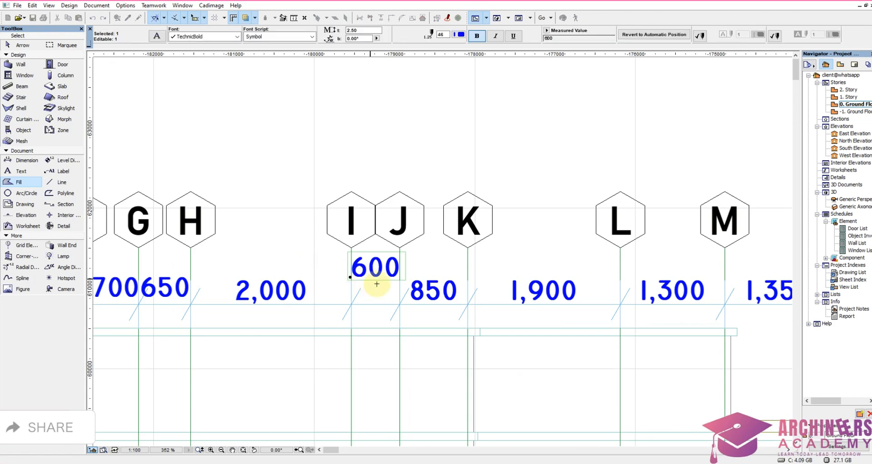
pyautogui.click(379, 284)
pyautogui.click(380, 305)
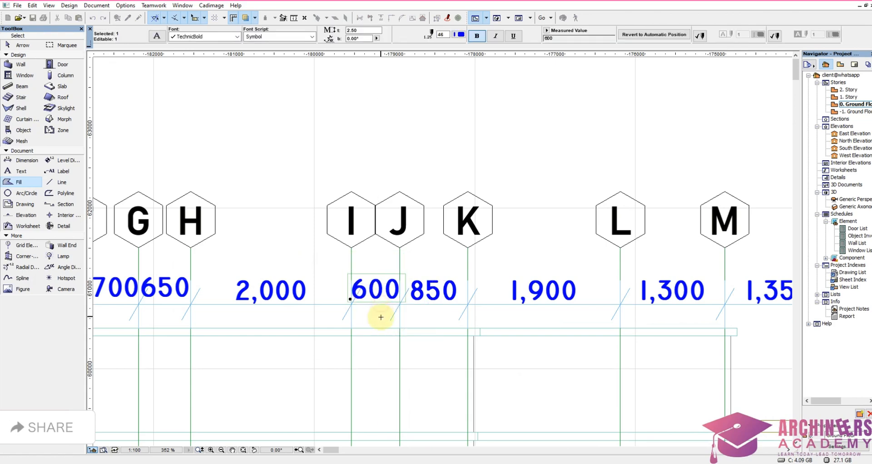
pyautogui.press('Escape')
# Step: On the 8 to 1 elevation, move the 1,050 dimension text into the bay between grids 3 and 2
pyautogui.scroll(-4, 390, 291)
pyautogui.scroll(-5, 383, 286)
pyautogui.scroll(5, 663, 286)
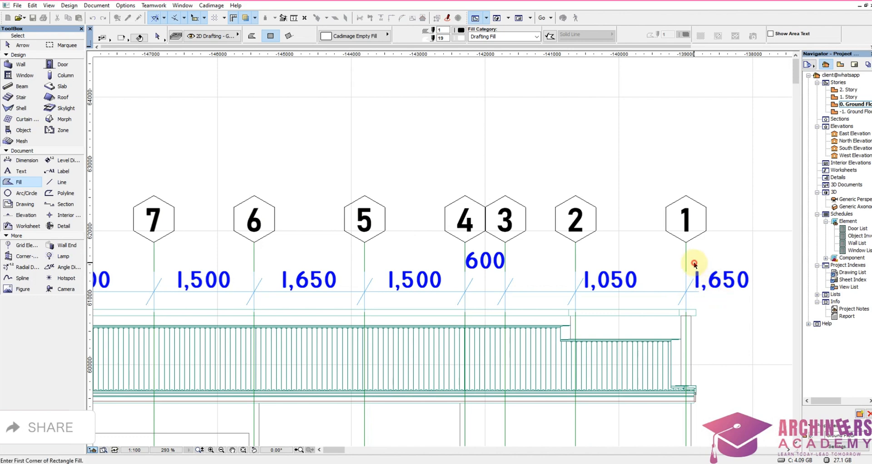
pyautogui.click(585, 285)
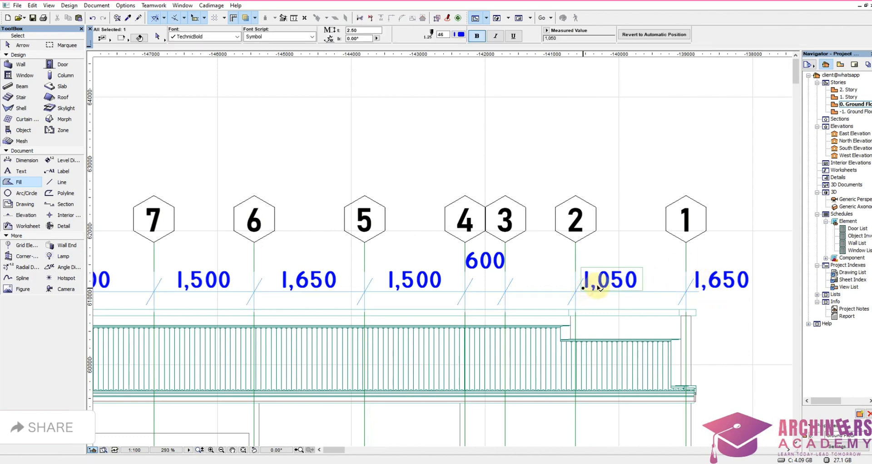
pyautogui.click(599, 287)
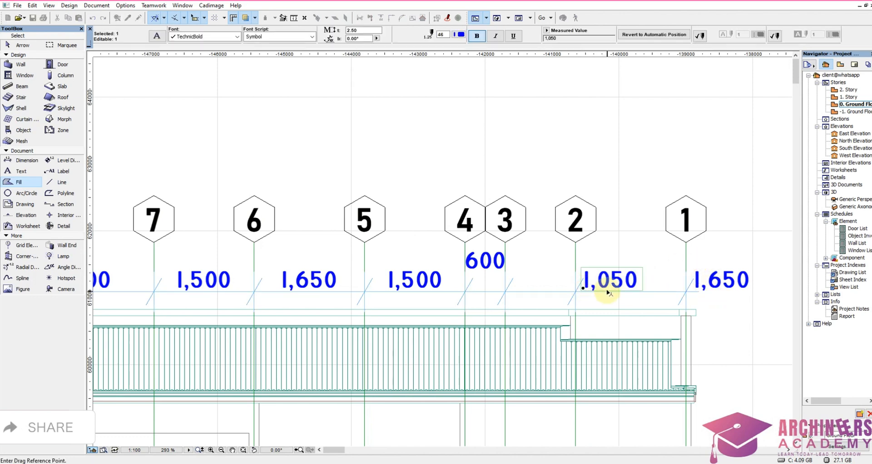
pyautogui.click(574, 290)
pyautogui.press('Escape')
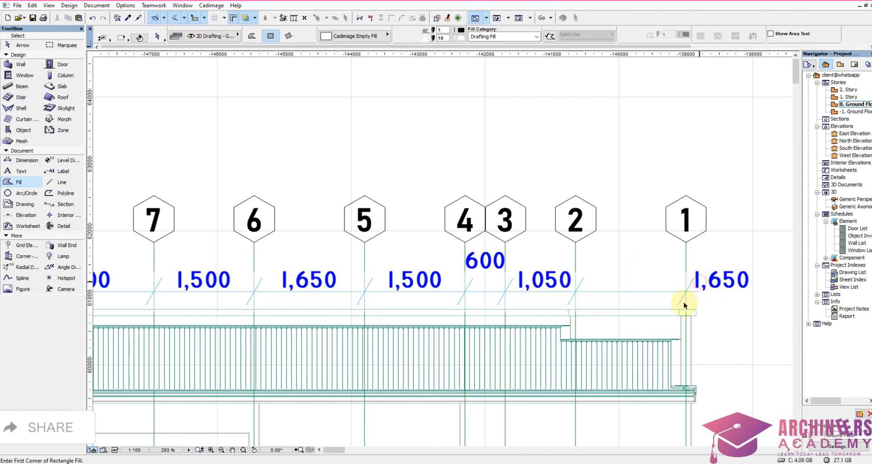
# Step: Move the 1,650 dimension text from outside grid 1 into the bay between grids 2 and 1
pyautogui.click(703, 293)
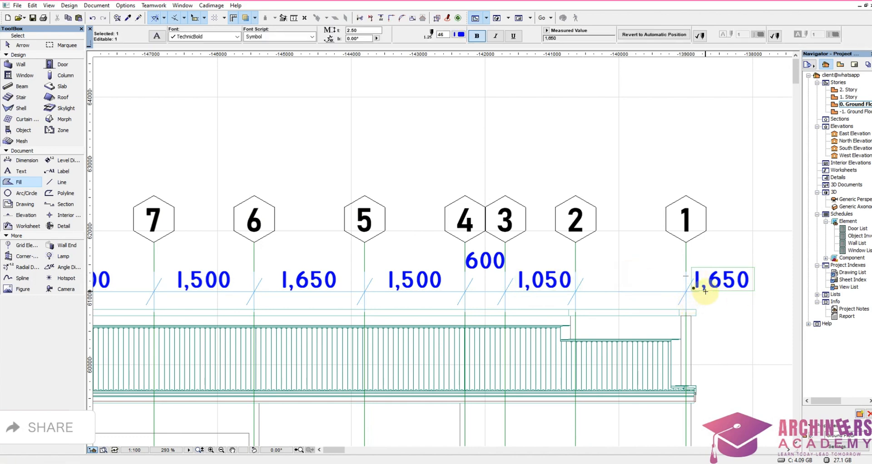
pyautogui.click(721, 291)
pyautogui.click(632, 287)
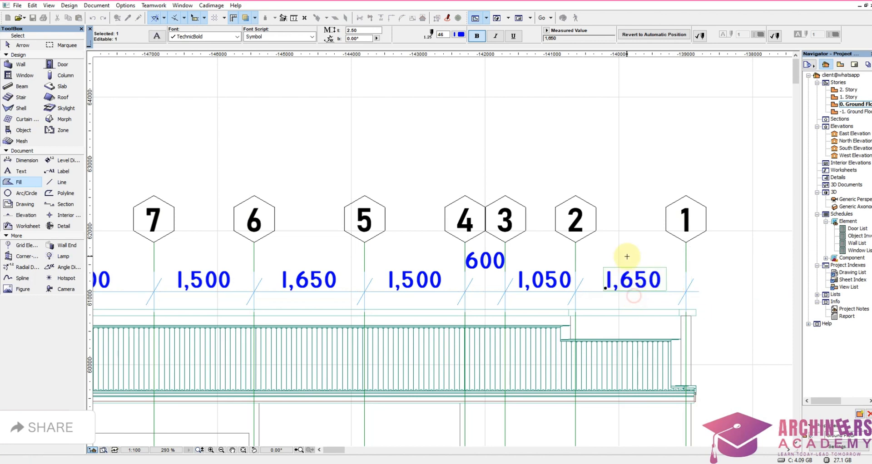
pyautogui.press('Escape')
# Step: Lower the raised 600 dimension text between grids 4 and 3 onto the row of the other texts
pyautogui.click(465, 263)
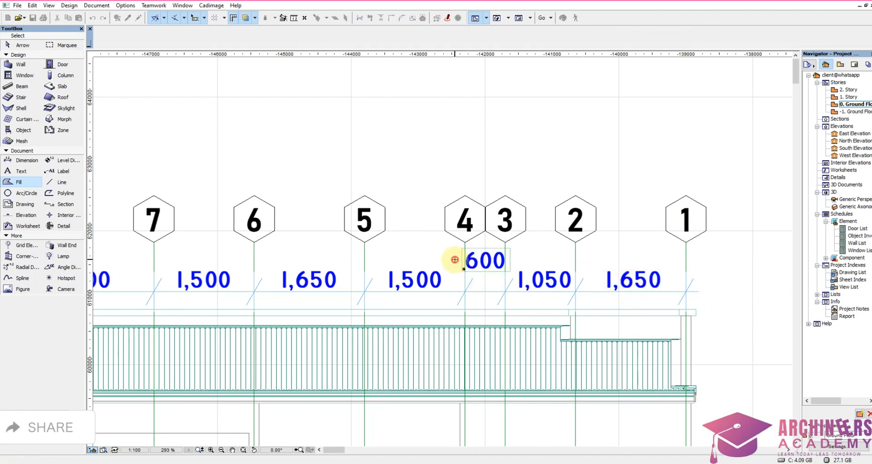
pyautogui.click(486, 273)
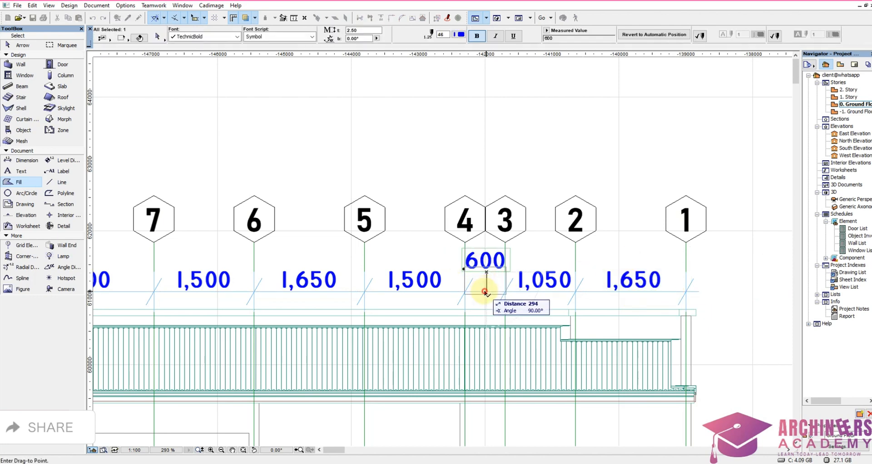
pyautogui.click(485, 291)
pyautogui.press('Escape')
pyautogui.scroll(-8, 489, 214)
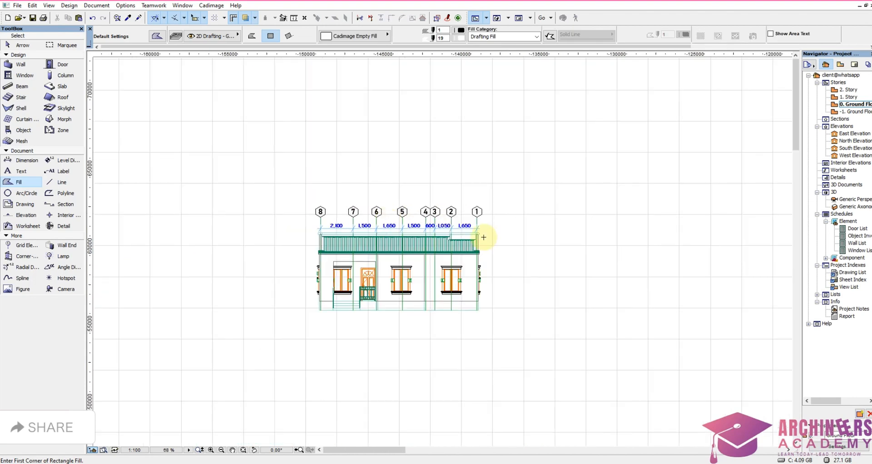
# Step: On the N to A elevation, lower the raised 650, 700 and 650 texts between grids H and D onto the row of neighbouring texts
pyautogui.scroll(-2, 464, 243)
pyautogui.scroll(10, 582, 249)
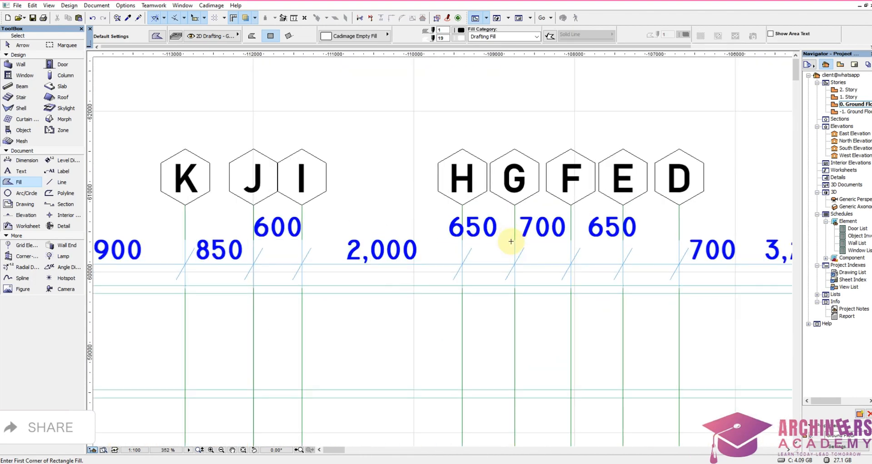
pyautogui.click(424, 241)
pyautogui.keyDown('shift'); pyautogui.moveTo(436, 241); pyautogui.dragTo(615, 212); pyautogui.keyUp('shift')
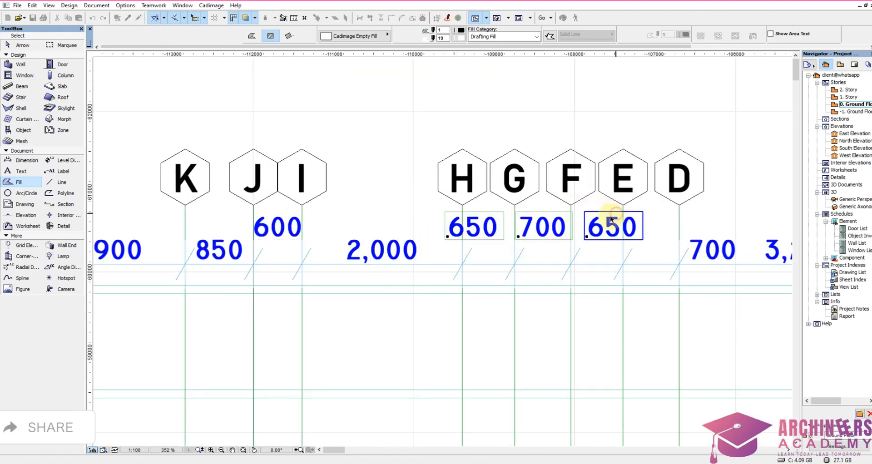
pyautogui.click(473, 239)
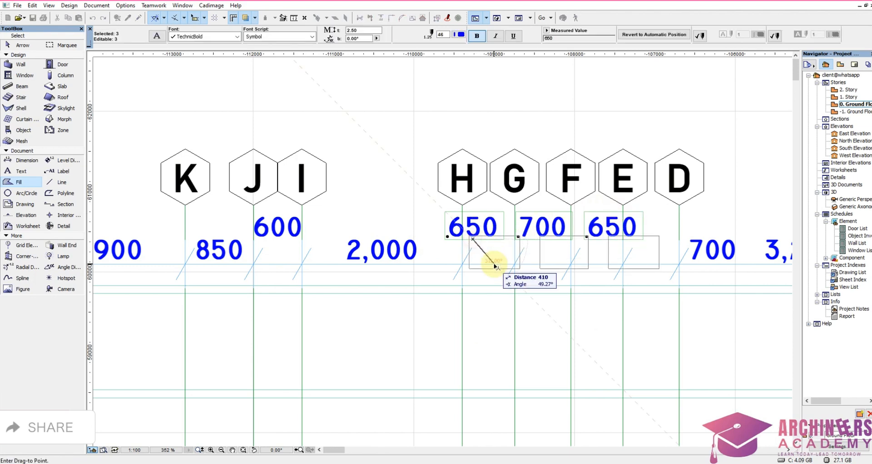
pyautogui.click(489, 264)
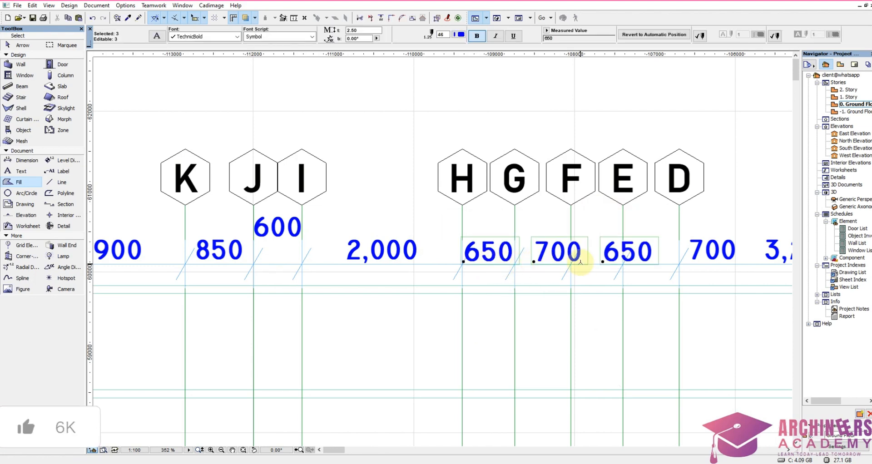
pyautogui.click(464, 264)
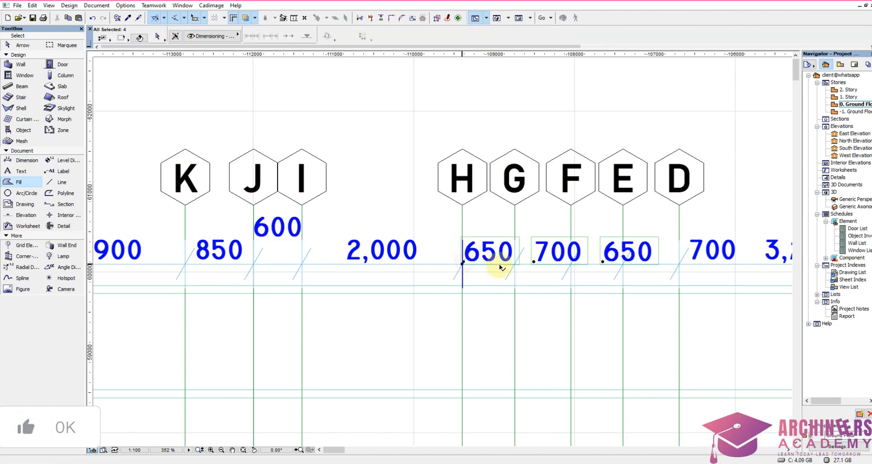
pyautogui.scroll(3, 468, 259)
pyautogui.click(446, 261)
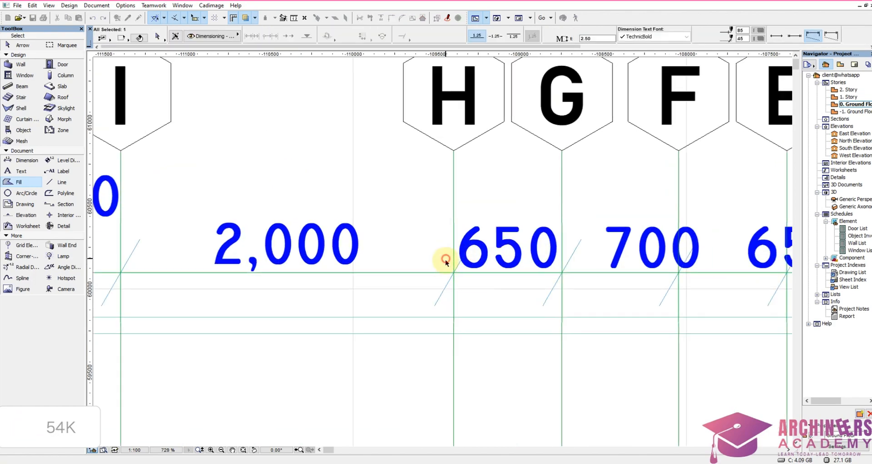
pyautogui.press('Escape')
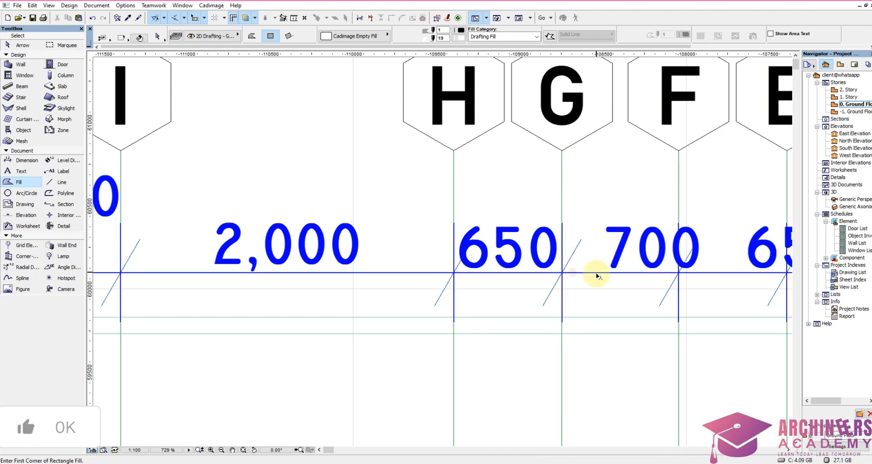
pyautogui.keyDown('shift'); pyautogui.click(606, 269); pyautogui.keyUp('shift')
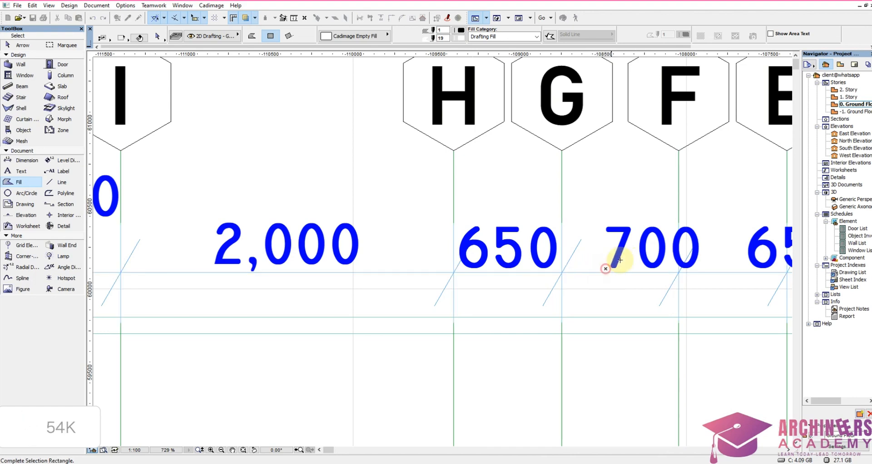
pyautogui.keyDown('shift'); pyautogui.click(635, 249); pyautogui.keyUp('shift')
pyautogui.keyDown('shift'); pyautogui.click(584, 283); pyautogui.keyUp('shift')
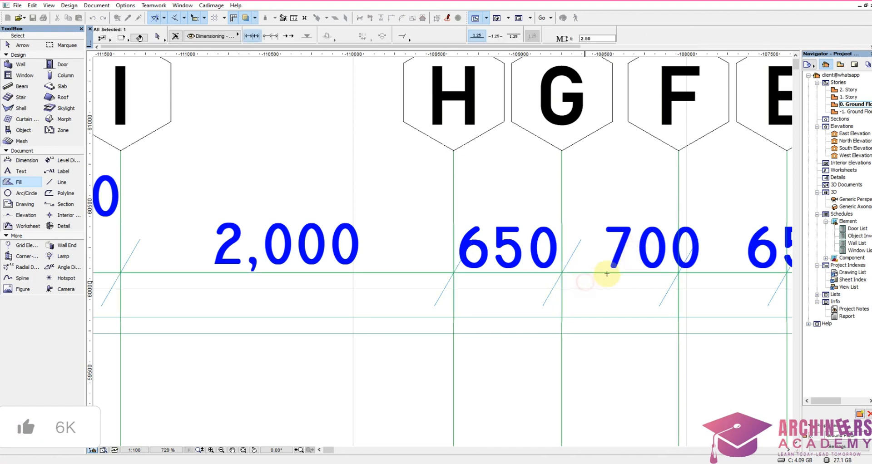
pyautogui.press('Escape')
# Step: Move the 700 dimension text beside grid F into the bay between grids G and F
pyautogui.keyDown('shift'); pyautogui.click(583, 216); pyautogui.keyUp('shift')
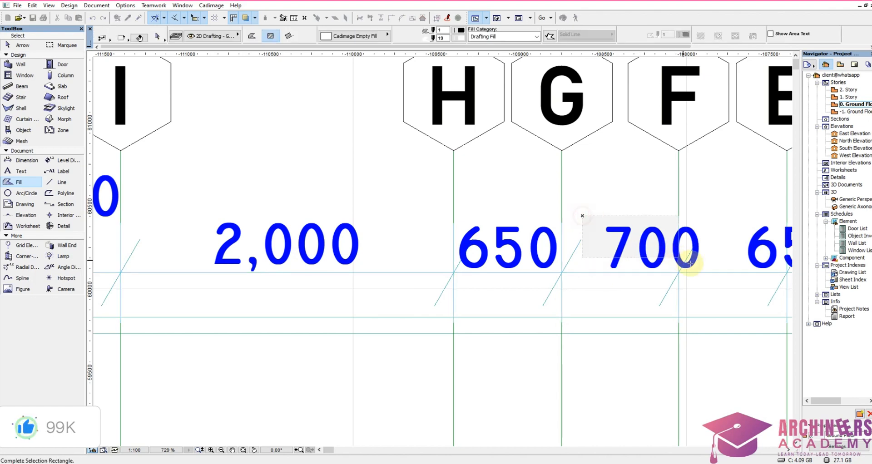
pyautogui.keyDown('shift'); pyautogui.click(724, 270); pyautogui.keyUp('shift')
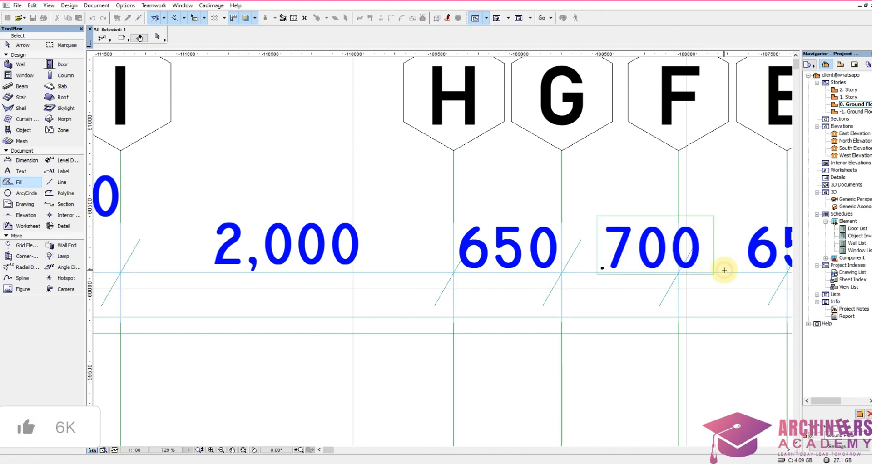
pyautogui.hotkey('ctrl', 'd')
pyautogui.click(614, 271)
pyautogui.click(582, 270)
pyautogui.click(596, 306)
pyautogui.press('Escape')
pyautogui.scroll(-2, 591, 267)
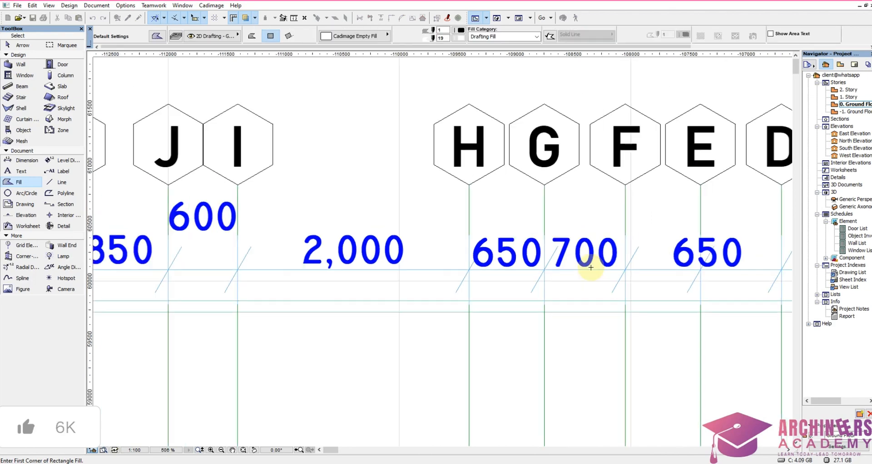
# Step: Shift the 650 and 700 dimension texts near grids E and D together so the 650 sits between grids F and E
pyautogui.scroll(2, 718, 275)
pyautogui.moveTo(718, 274); pyautogui.dragTo(537, 245, button='middle')
pyautogui.keyDown('shift'); pyautogui.moveTo(443, 179); pyautogui.dragTo(771, 232); pyautogui.keyUp('shift')
pyautogui.moveTo(553, 221); pyautogui.dragTo(480, 227)
pyautogui.click(480, 228)
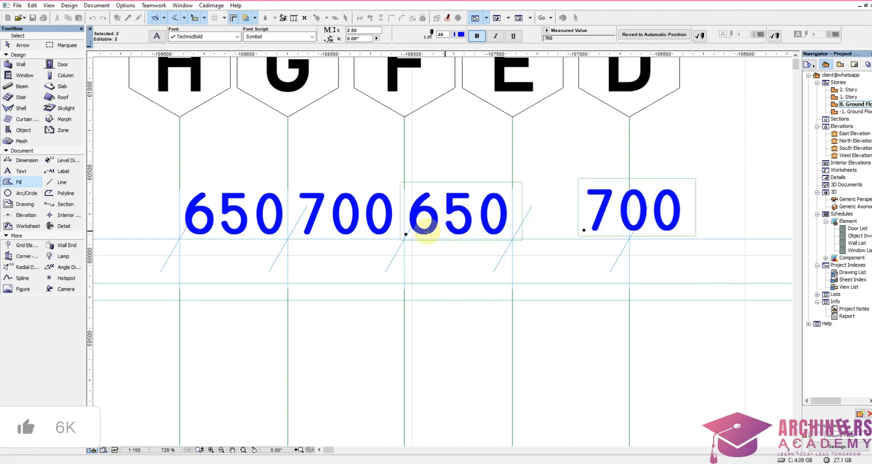
# Step: Move the 700 dimension text at grid D into the bay between grids E and D
pyautogui.keyDown('shift'); pyautogui.click(406, 235); pyautogui.keyUp('shift')
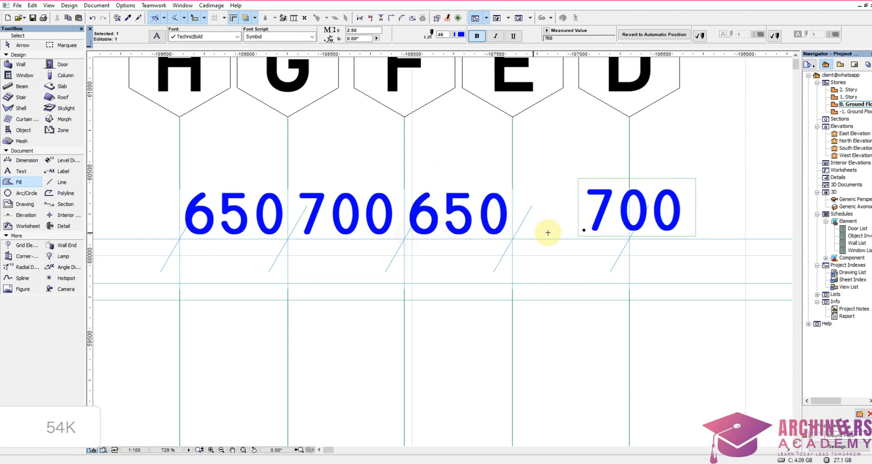
pyautogui.click(592, 233)
pyautogui.click(530, 225)
pyautogui.press('Escape')
pyautogui.scroll(-4, 578, 244)
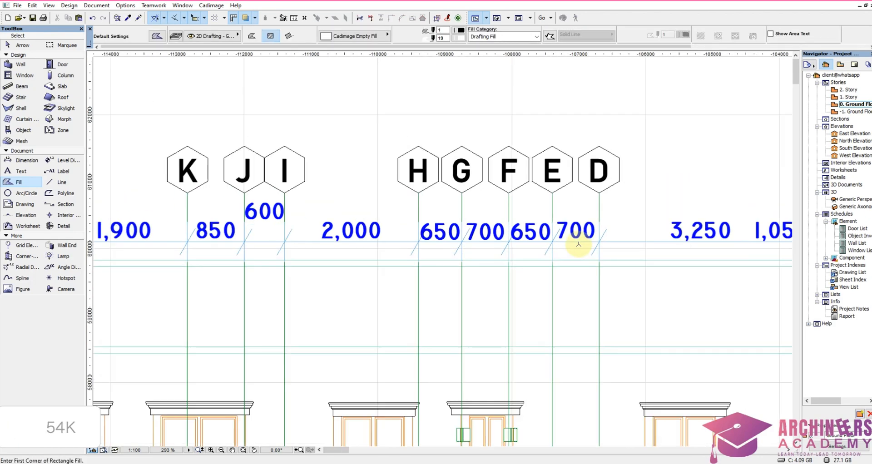
# Step: Move the 1,050 dimension text across grid C into the bay between grids C and B
pyautogui.scroll(-4, 579, 244)
pyautogui.scroll(4, 736, 252)
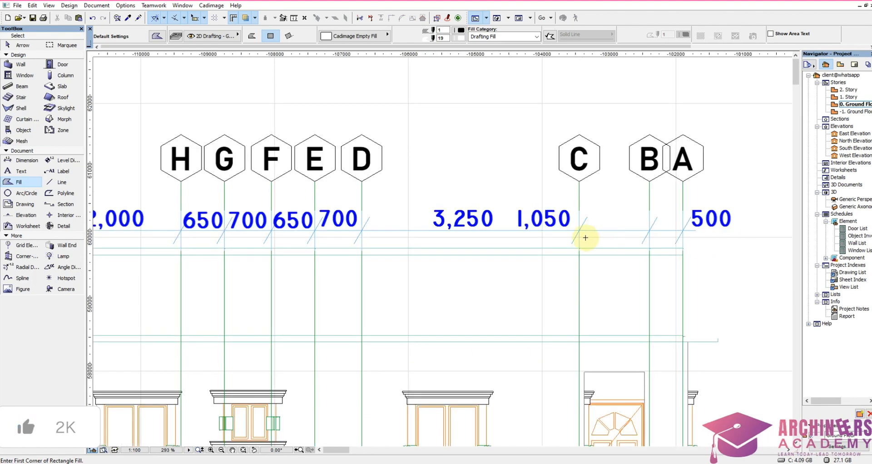
pyautogui.scroll(4, 516, 227)
pyautogui.keyDown('shift'); pyautogui.click(518, 228); pyautogui.keyUp('shift')
pyautogui.keyDown('shift'); pyautogui.click(606, 163); pyautogui.keyUp('shift')
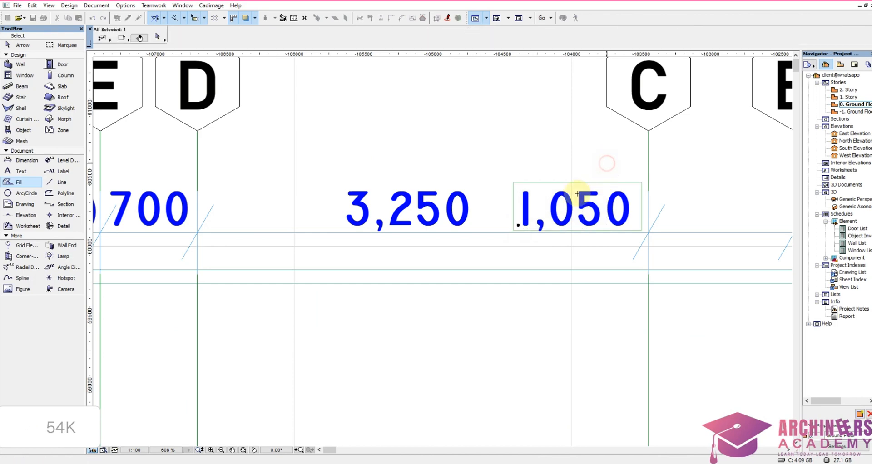
pyautogui.moveTo(544, 221); pyautogui.dragTo(678, 221)
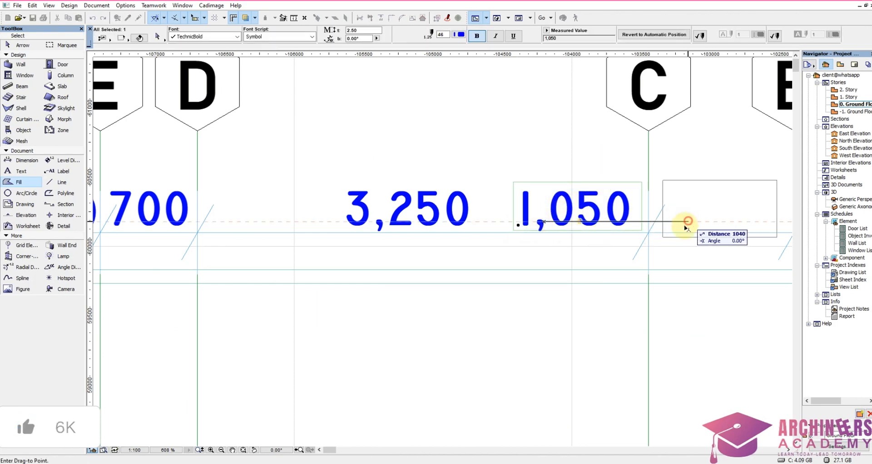
pyautogui.click(688, 222)
# Step: Move the 500 dimension text from outside grid A into the bay between grids B and A
pyautogui.scroll(-4, 593, 224)
pyautogui.scroll(4, 716, 218)
pyautogui.click(746, 286)
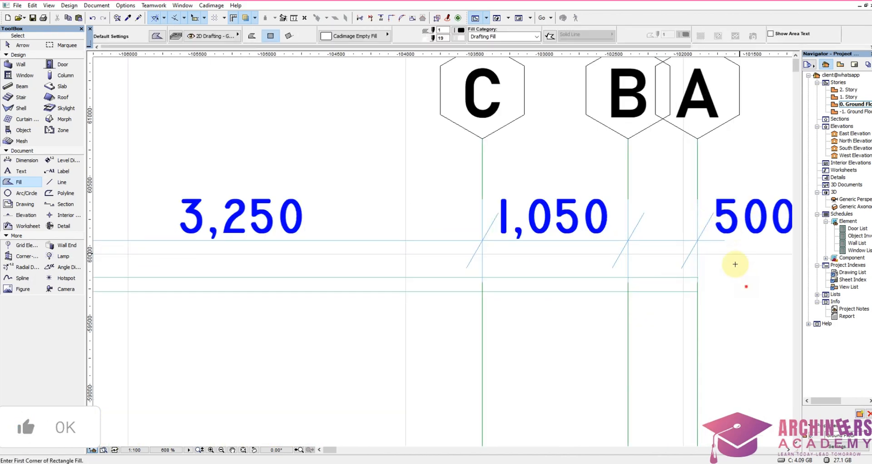
pyautogui.keyDown('shift'); pyautogui.click(710, 178); pyautogui.keyUp('shift')
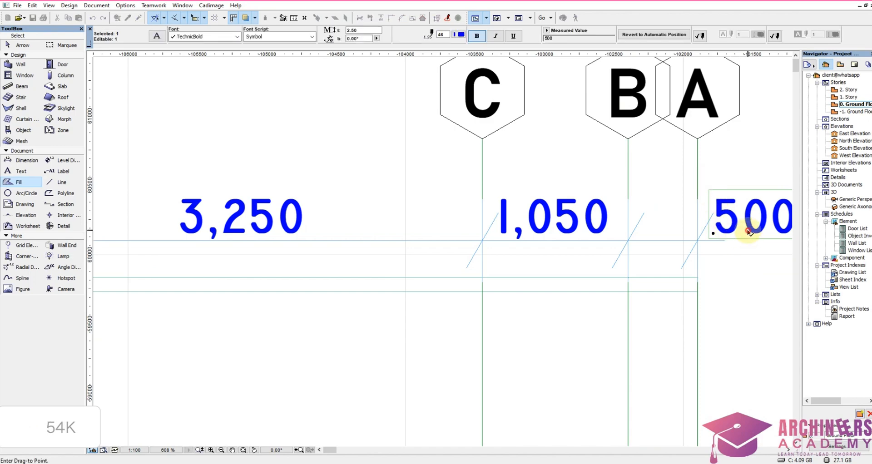
pyautogui.click(660, 237)
pyautogui.click(662, 264)
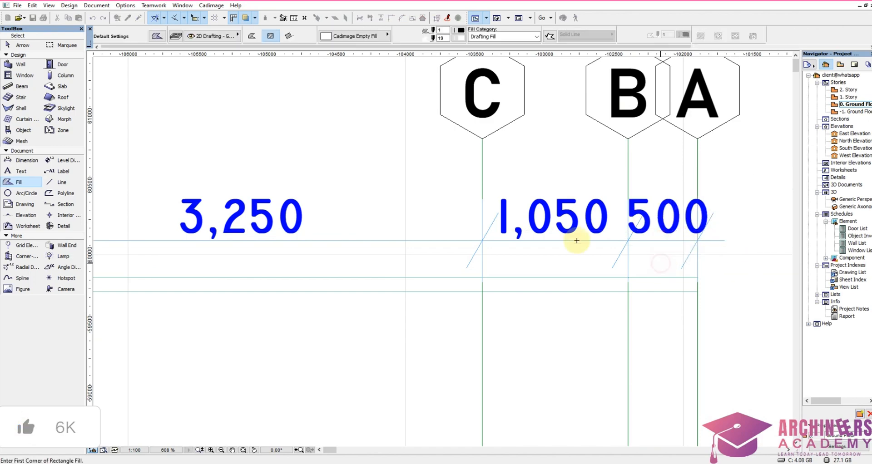
# Step: Set the background pen of the Fill tool to black pen 141
pyautogui.scroll(-10, 577, 241)
pyautogui.scroll(4, 571, 260)
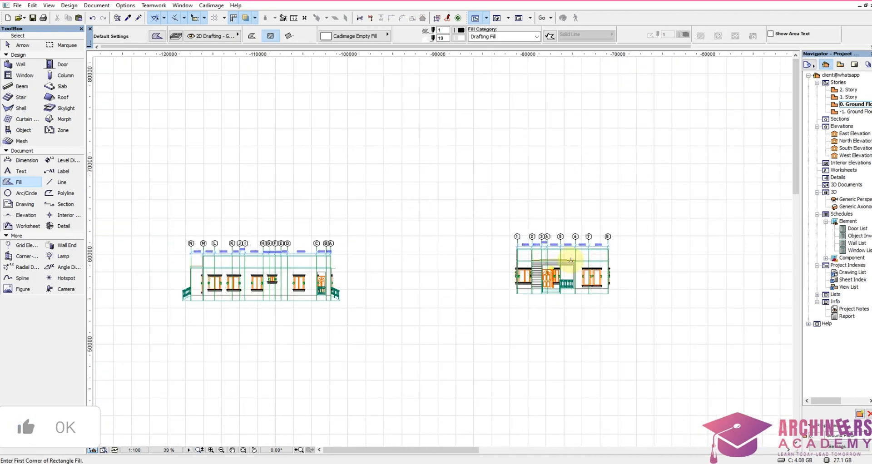
pyautogui.scroll(3, 571, 261)
pyautogui.scroll(-4, 568, 259)
pyautogui.scroll(4, 563, 257)
pyautogui.scroll(-2, 562, 259)
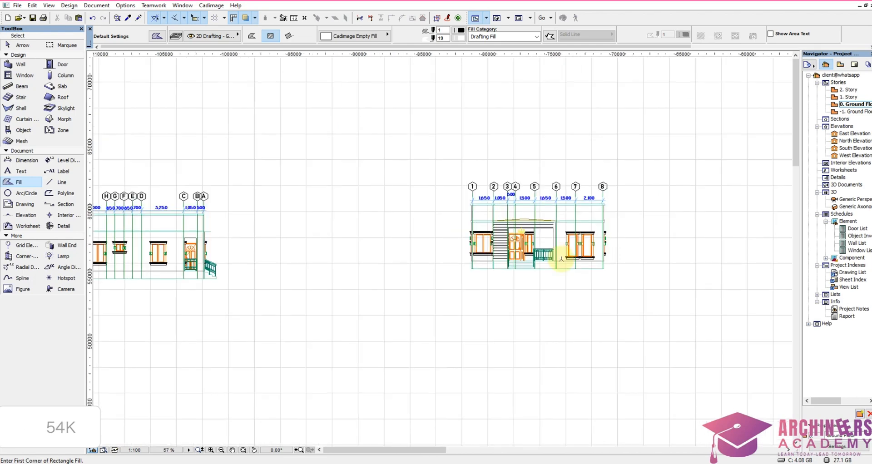
pyautogui.scroll(-1, 629, 278)
pyautogui.scroll(5, 573, 244)
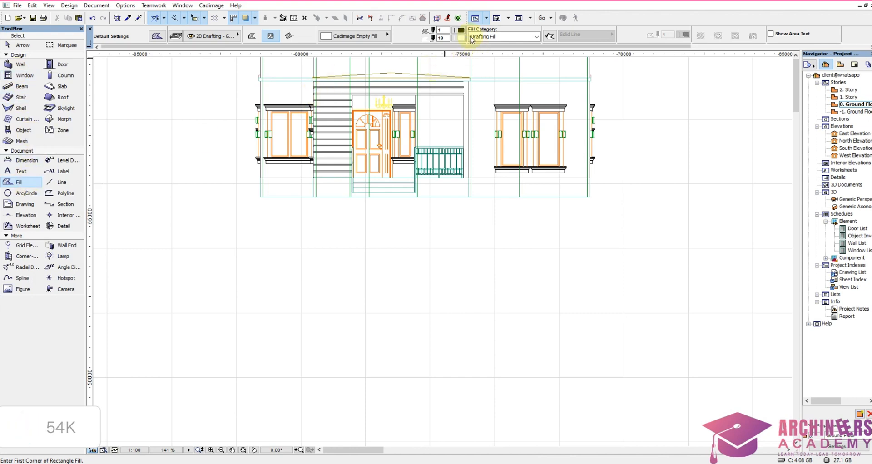
pyautogui.click(462, 30)
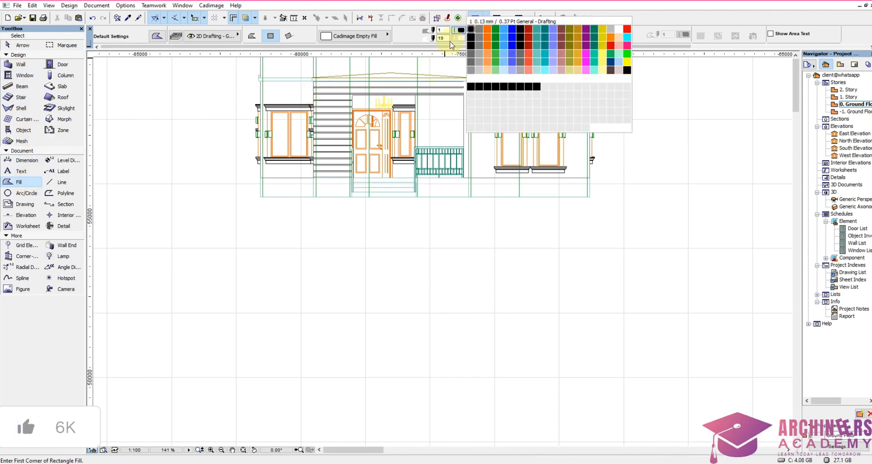
pyautogui.click(459, 37)
pyautogui.click(460, 38)
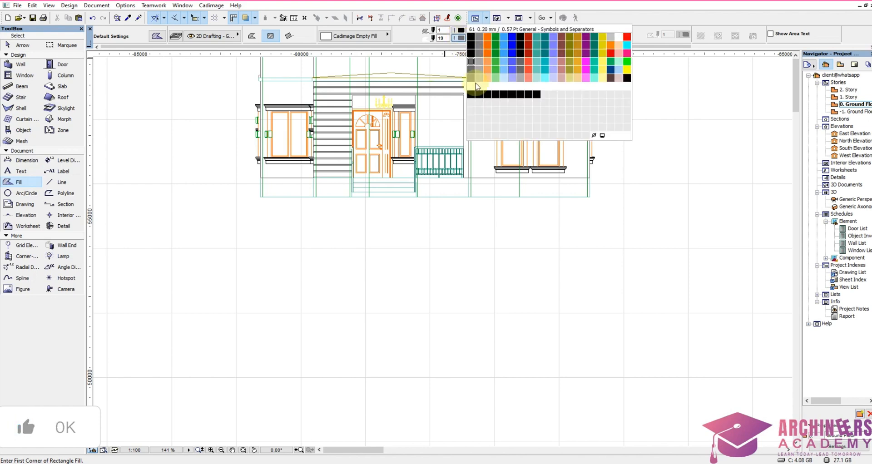
pyautogui.click(472, 94)
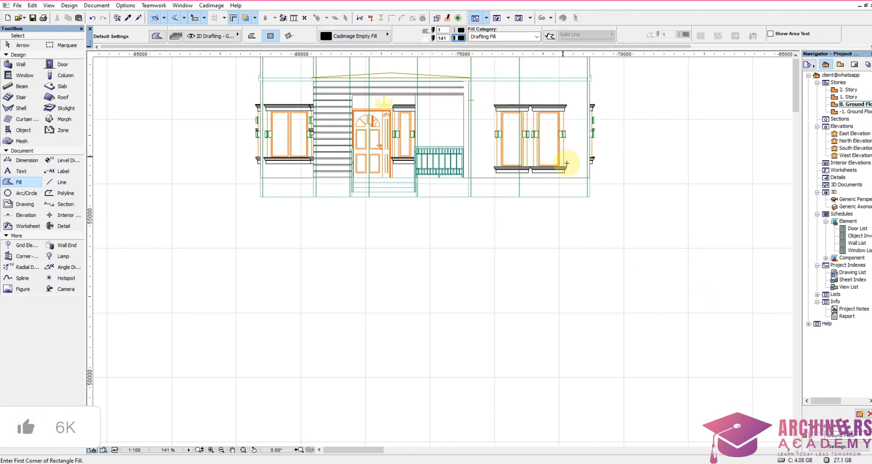
# Step: Draw a thin black rectangular fill about 13,000 mm long along the base of the 1 to 8 elevation as its ground line
pyautogui.scroll(3, 591, 212)
pyautogui.click(588, 176)
pyautogui.scroll(-3, 727, 241)
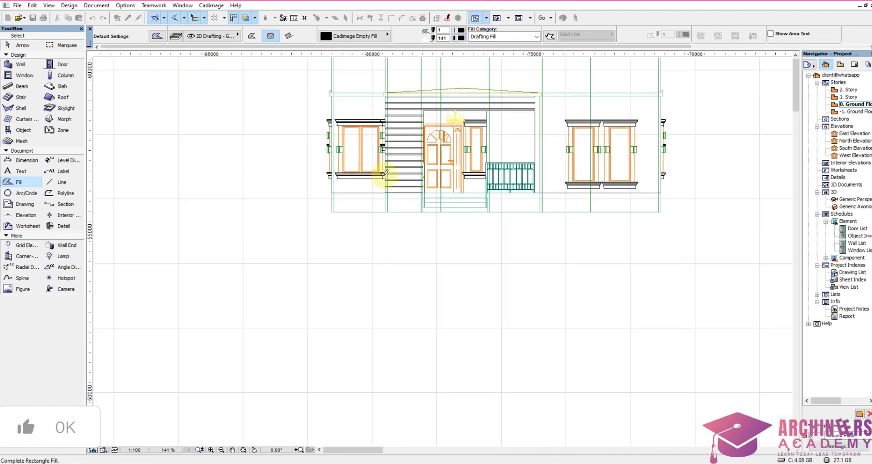
pyautogui.scroll(3, 266, 241)
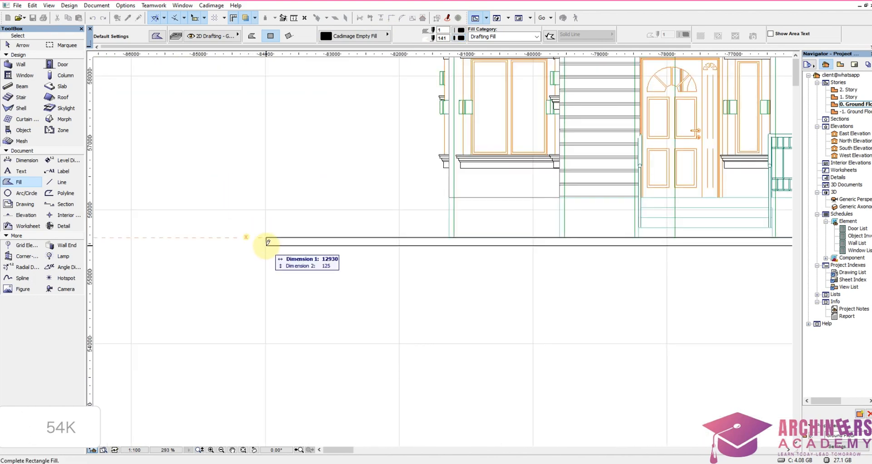
pyautogui.click(259, 248)
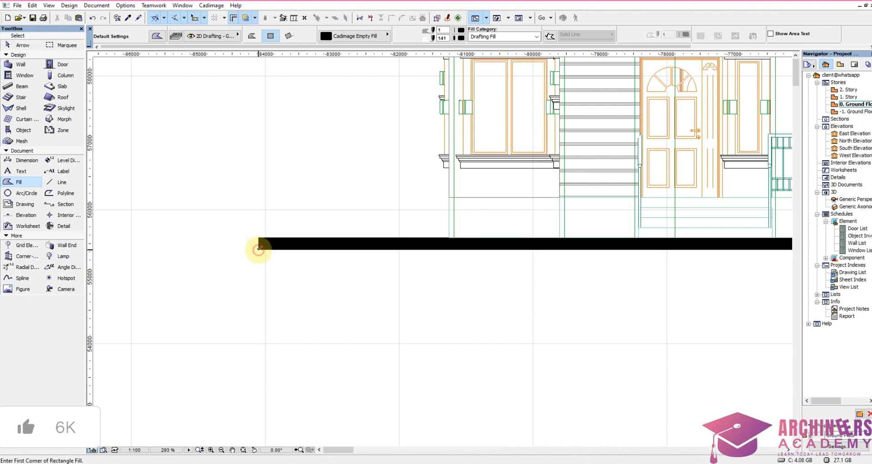
# Step: Stretch the ground fill's end beyond grid 1 outward by about 2,400 mm
pyautogui.keyDown('shift'); pyautogui.moveTo(243, 231); pyautogui.dragTo(318, 313); pyautogui.keyUp('shift')
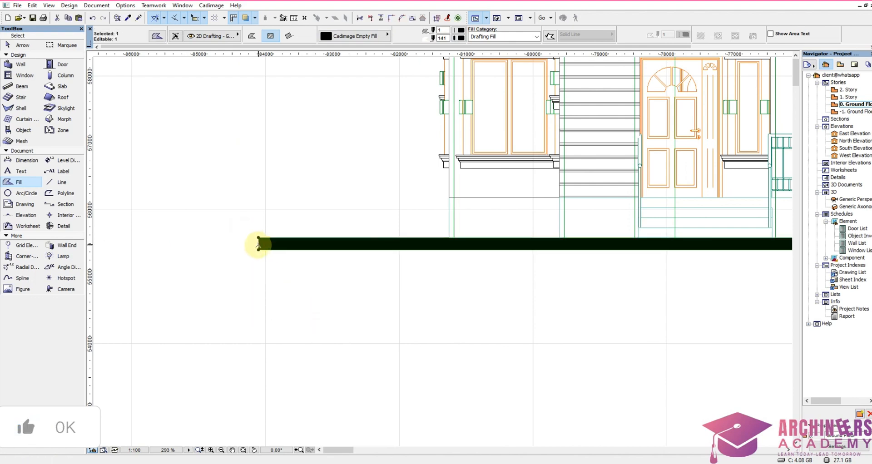
pyautogui.click(259, 245)
pyautogui.click(134, 58)
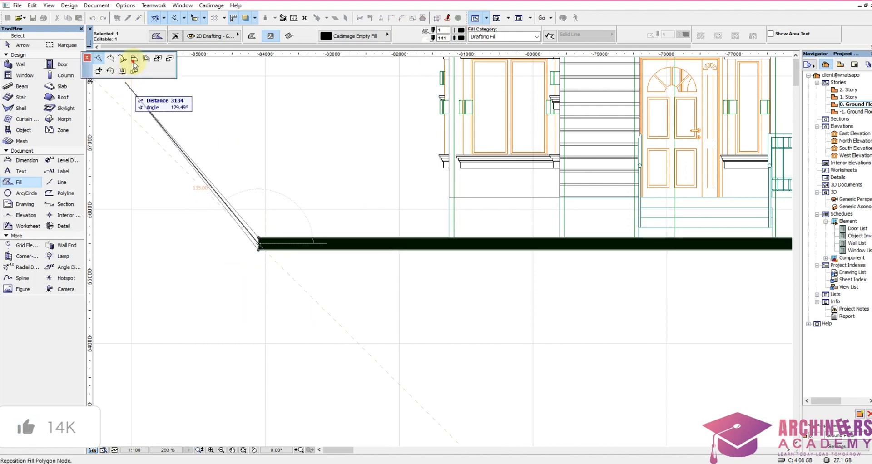
pyautogui.click(98, 188)
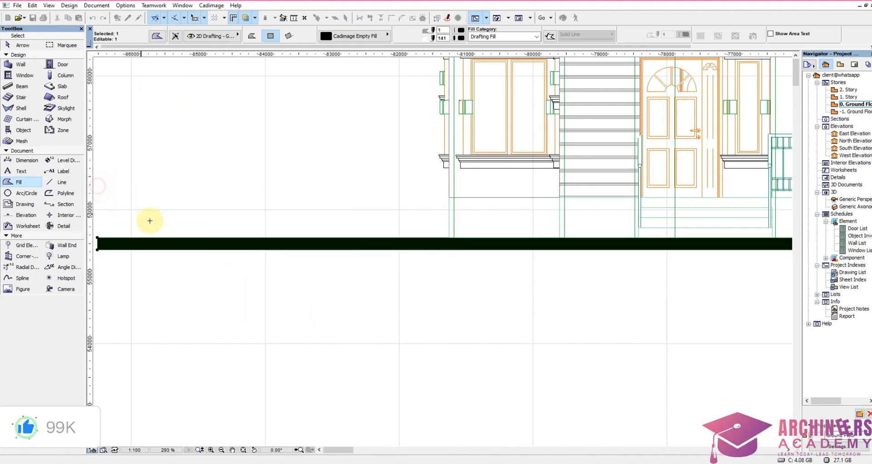
# Step: Move the ground fill of the 1 to 8 elevation horizontally until it extends well beyond grid 8, making the last shift about 1,900 mm
pyautogui.click(285, 250)
pyautogui.click(357, 250)
pyautogui.scroll(-7, 378, 317)
pyautogui.scroll(5, 631, 313)
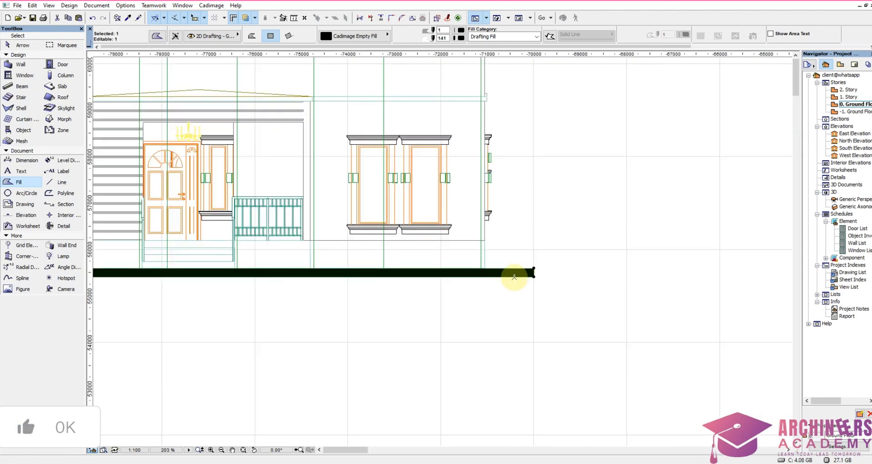
pyautogui.click(498, 276)
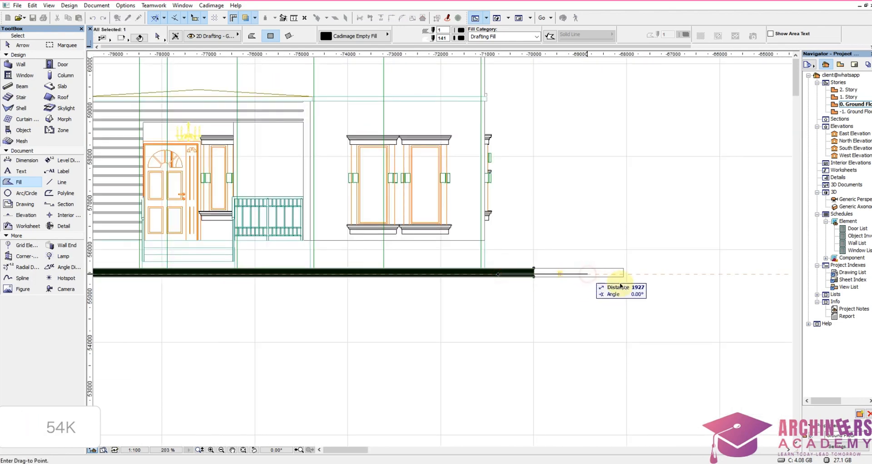
pyautogui.click(578, 276)
pyautogui.scroll(-5, 651, 279)
pyautogui.scroll(7, 622, 280)
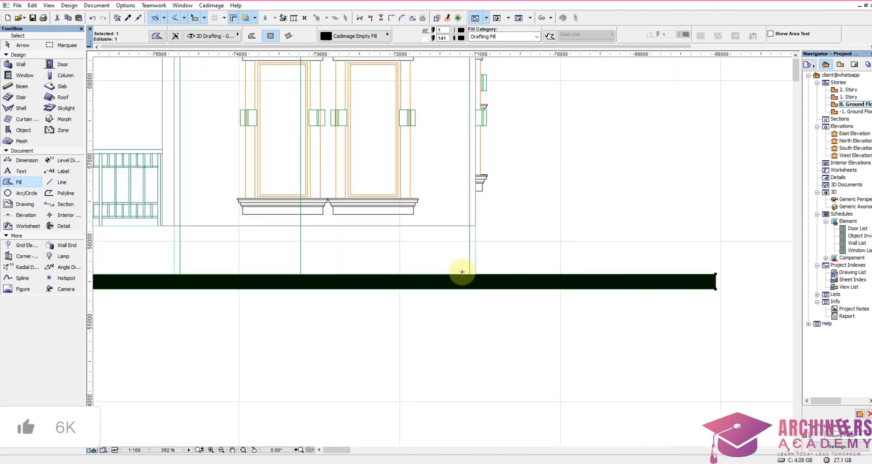
# Step: Copy the ground fill to the N to A elevation, placing it against the base of the steps beyond grid A
pyautogui.hotkey('ctrl', 'd')
pyautogui.click(477, 276)
pyautogui.scroll(-9, 609, 300)
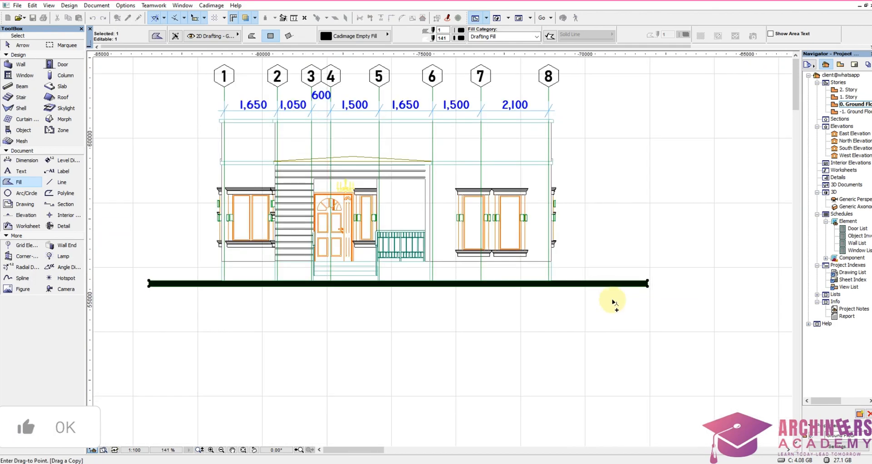
pyautogui.scroll(10, 359, 299)
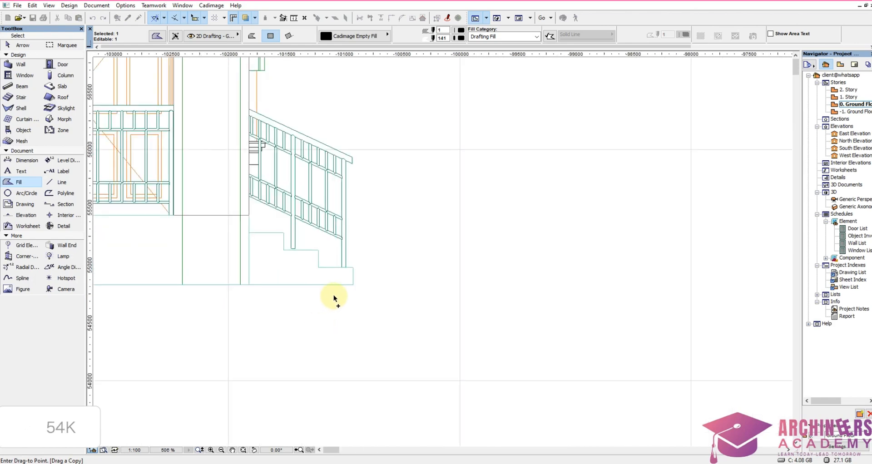
pyautogui.click(351, 287)
pyautogui.scroll(-7, 670, 305)
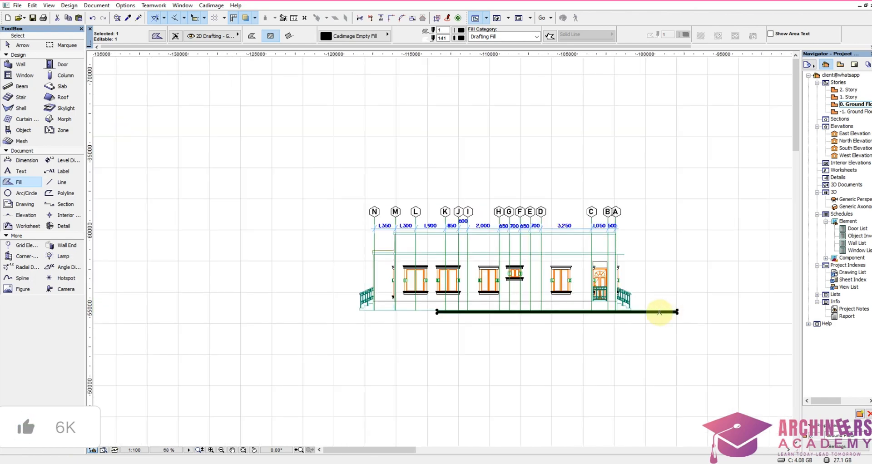
# Step: Stretch the copied ground fill's near end outward by about 9,000 mm, past the steps beyond grid N
pyautogui.scroll(3, 452, 315)
pyautogui.scroll(7, 402, 300)
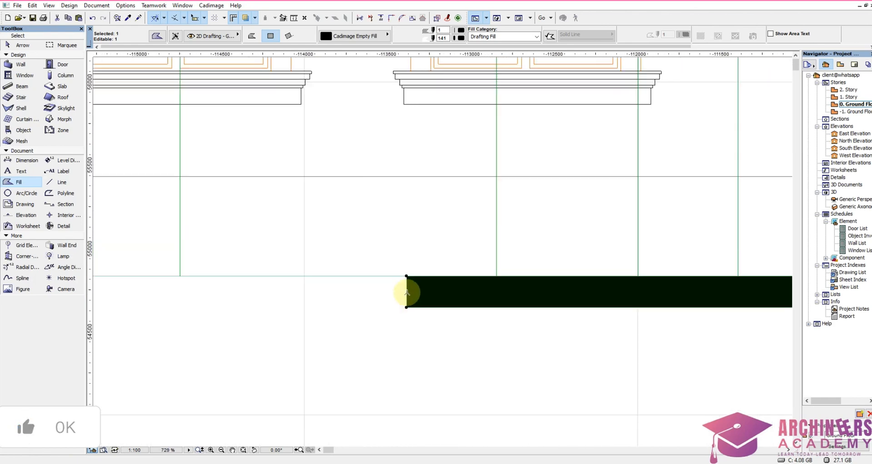
pyautogui.click(404, 293)
pyautogui.scroll(-3, 550, 298)
pyautogui.scroll(-5, 550, 298)
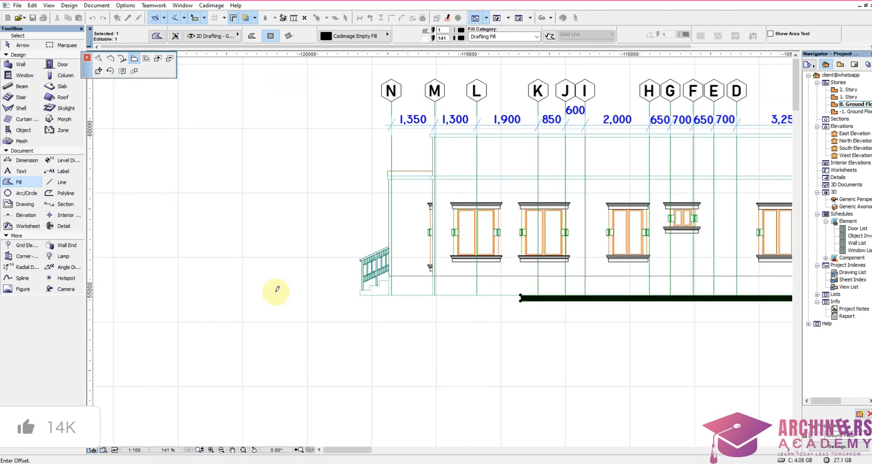
pyautogui.click(231, 298)
# Step: Copy the lengthened ground fill to the A to N elevation, aligning it with the base of the steps beyond grid A
pyautogui.click(359, 299)
pyautogui.scroll(-10, 525, 334)
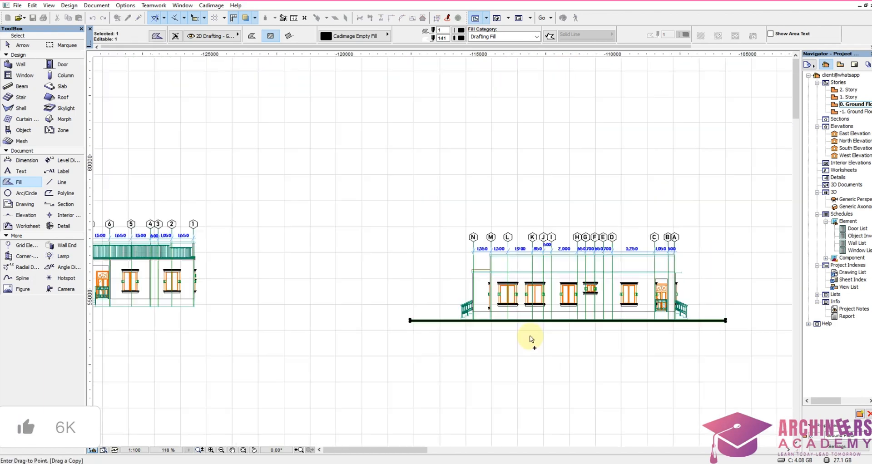
pyautogui.scroll(5, 363, 335)
pyautogui.scroll(6, 365, 335)
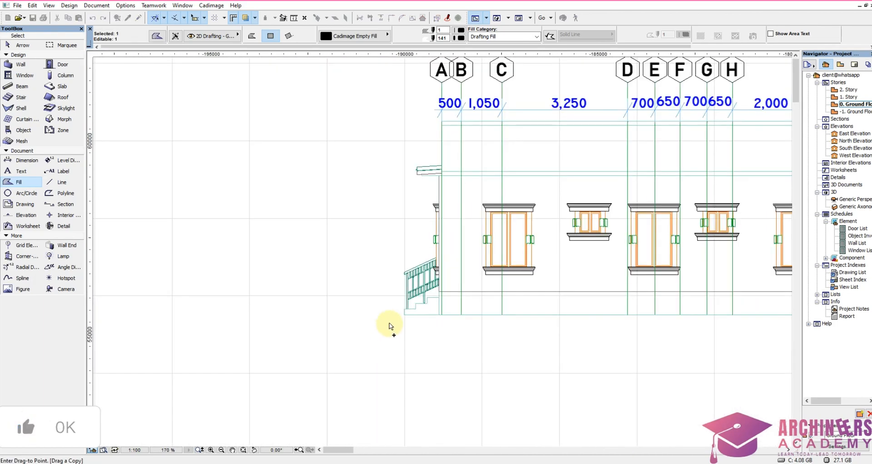
pyautogui.click(413, 311)
pyautogui.scroll(-9, 413, 311)
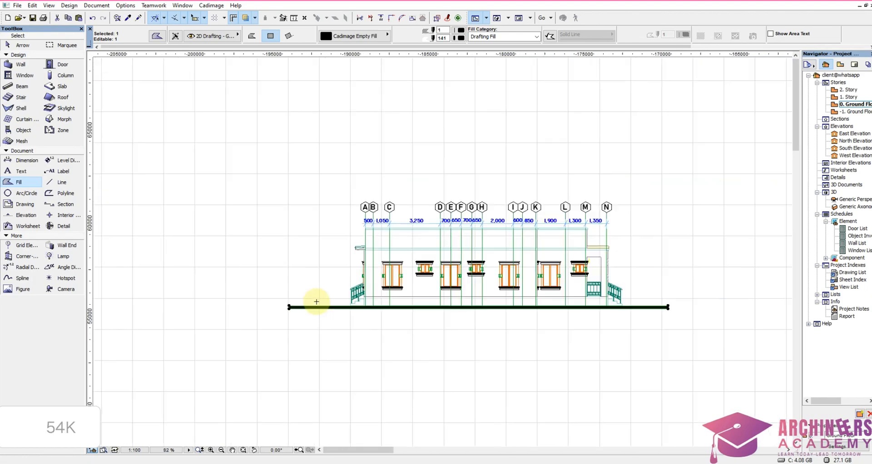
# Step: Copy the ground fill of the 1 to 8 elevation to the base of the 8 to 1 elevation, starting from the building's corner at grid 8
pyautogui.scroll(-3, 403, 298)
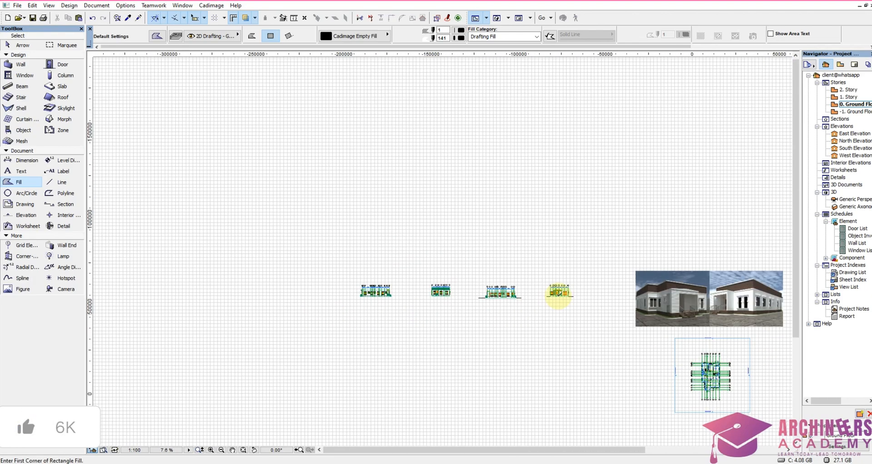
pyautogui.scroll(9, 561, 288)
pyautogui.click(492, 299)
pyautogui.click(444, 265)
pyautogui.scroll(4, 507, 283)
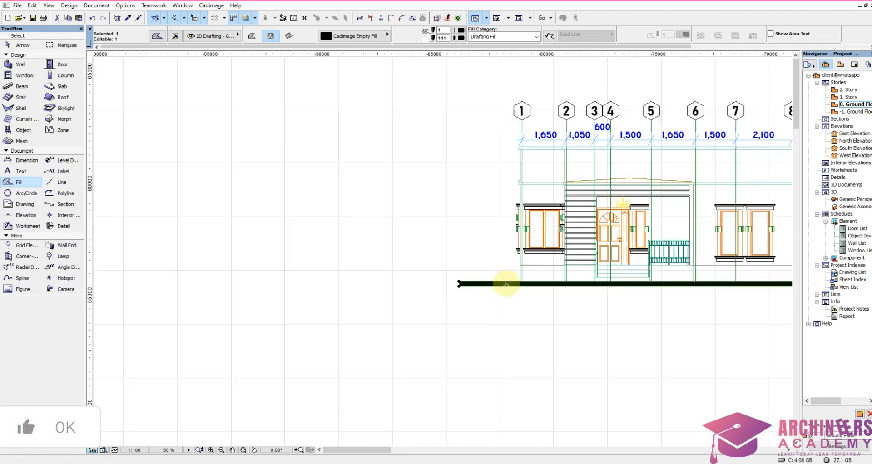
pyautogui.hotkey('ctrl', 'shift', 'd')
pyautogui.click(532, 281)
pyautogui.scroll(-4, 589, 326)
pyautogui.scroll(-9, 595, 329)
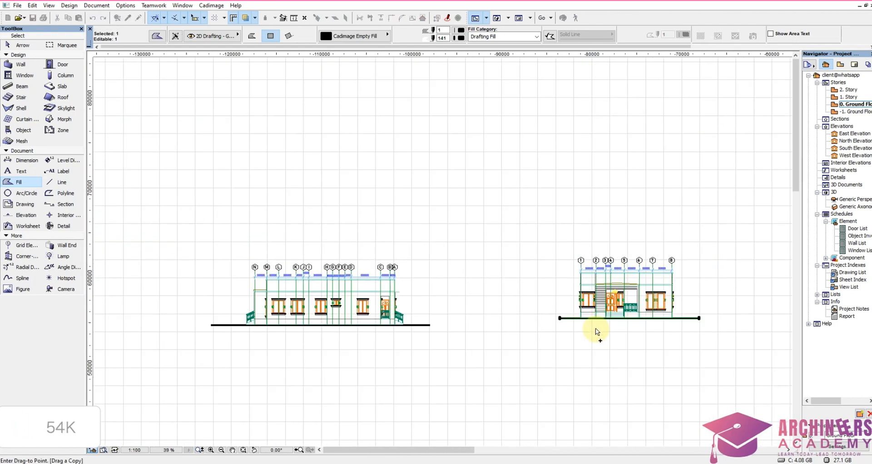
pyautogui.scroll(5, 239, 330)
pyautogui.scroll(7, 431, 318)
pyautogui.scroll(4, 239, 316)
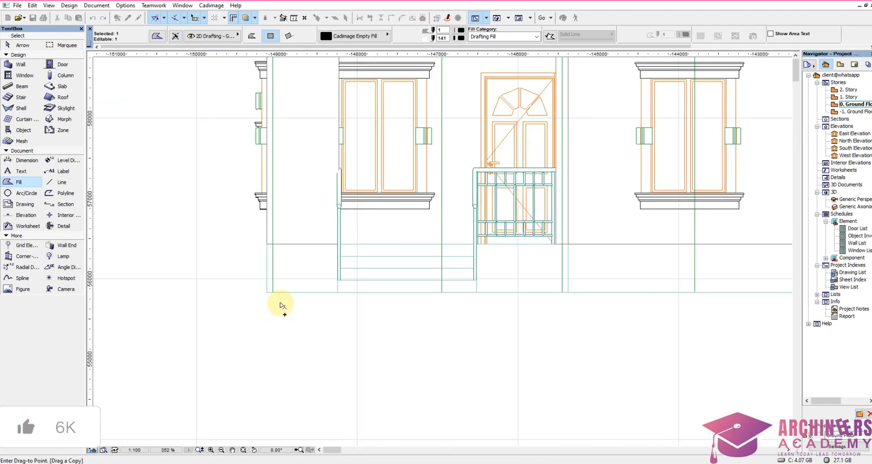
pyautogui.click(269, 295)
pyautogui.scroll(-10, 291, 350)
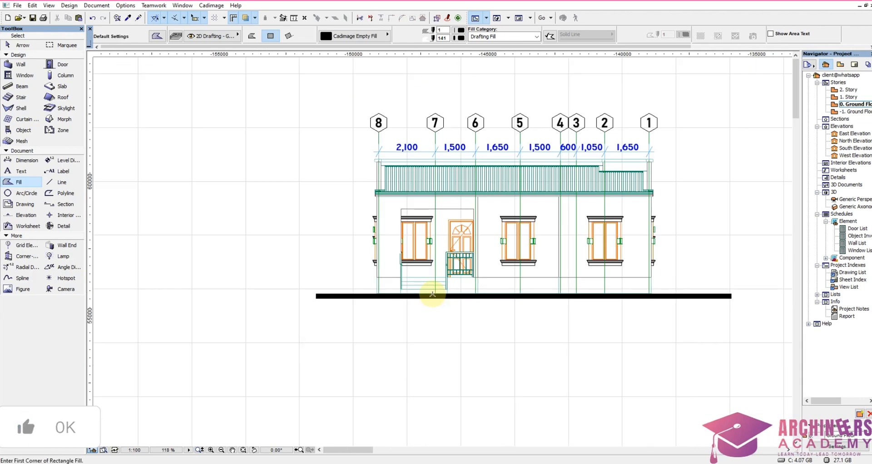
# Step: Examine the elevations with their ground lines and compare them with the two exterior renders of the bungalow
pyautogui.scroll(3, 532, 291)
pyautogui.scroll(6, 534, 308)
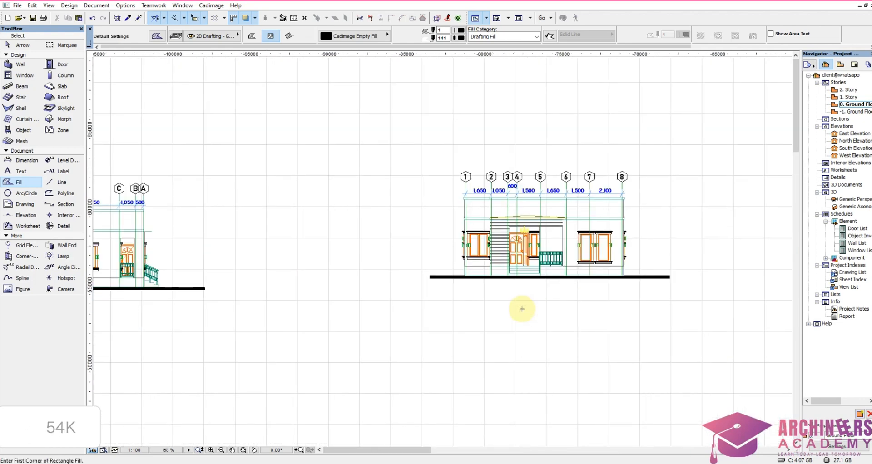
pyautogui.scroll(-8, 347, 214)
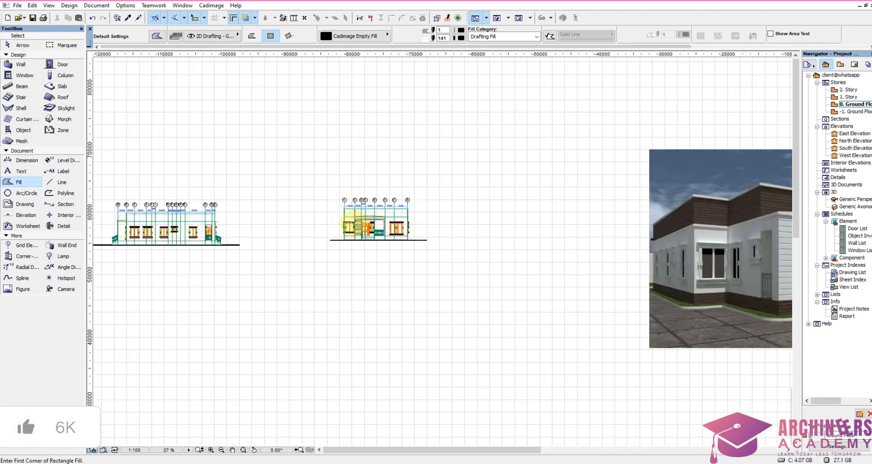
pyautogui.scroll(4, 493, 241)
pyautogui.scroll(-6, 493, 241)
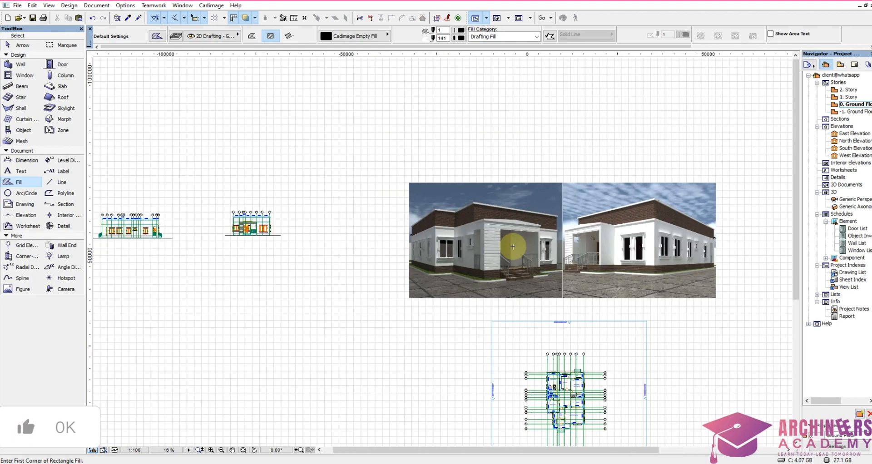
pyautogui.scroll(4, 350, 162)
pyautogui.scroll(-3, 612, 240)
pyautogui.scroll(6, 612, 240)
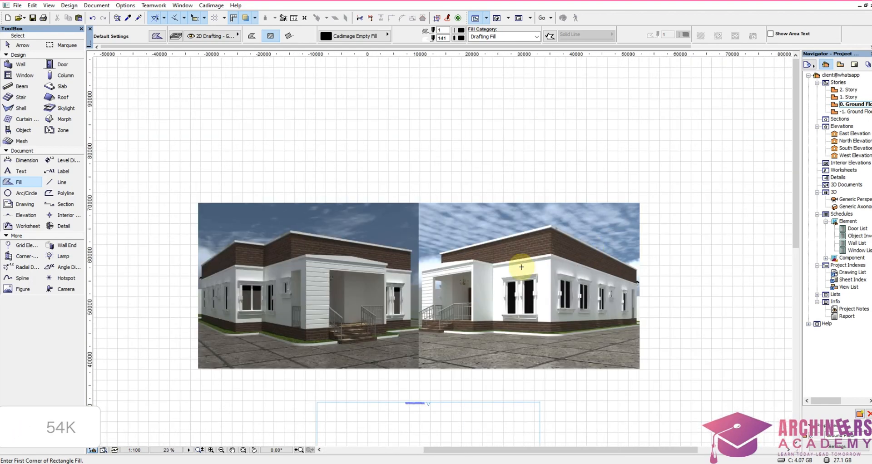
pyautogui.scroll(-4, 581, 266)
pyautogui.scroll(4, 519, 255)
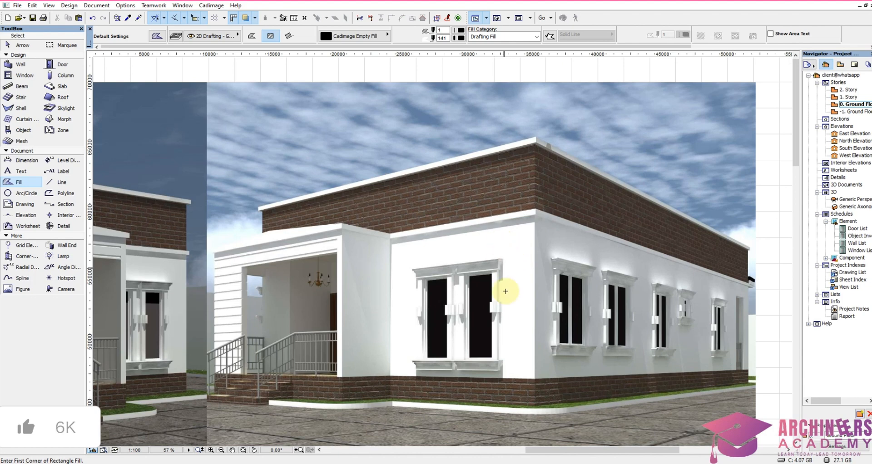
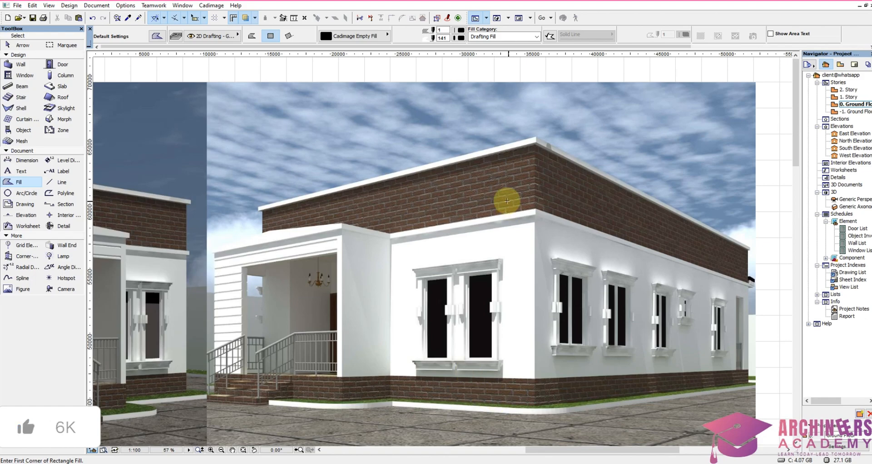
# Step: Check the brickwork on the exterior renders and set the fill to Brick - Running Bond with background pen 121
pyautogui.scroll(-5, 576, 244)
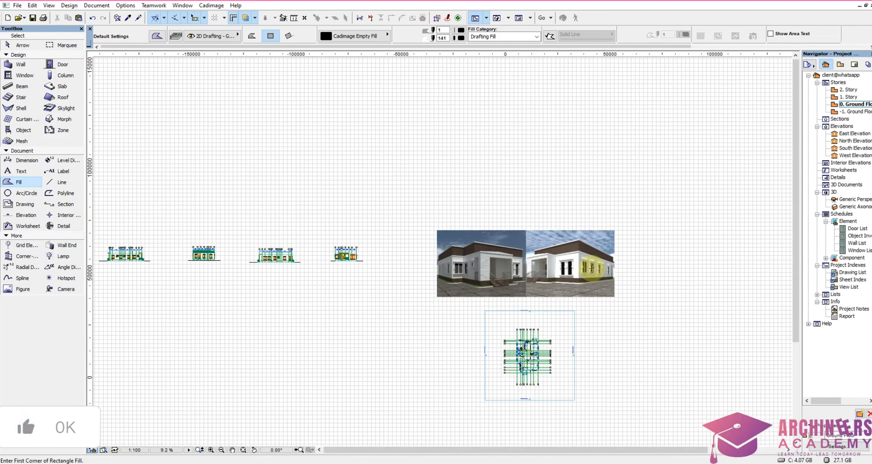
pyautogui.scroll(8, 604, 253)
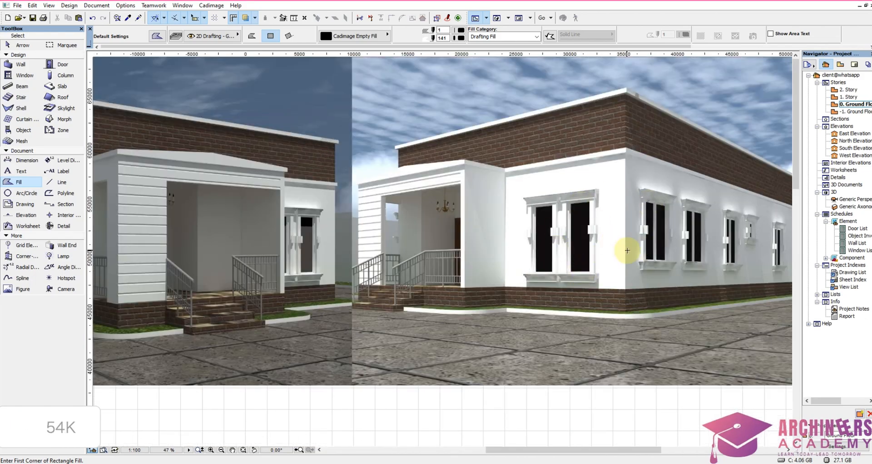
pyautogui.scroll(-9, 635, 251)
pyautogui.scroll(14, 475, 237)
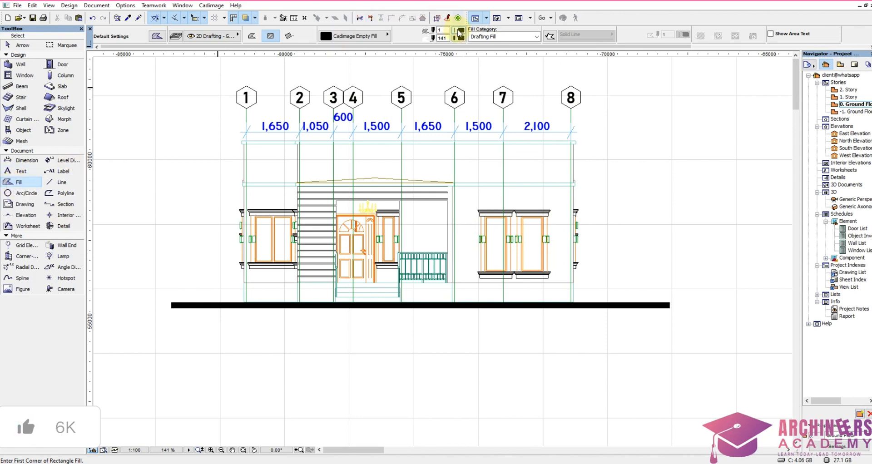
pyautogui.click(461, 32)
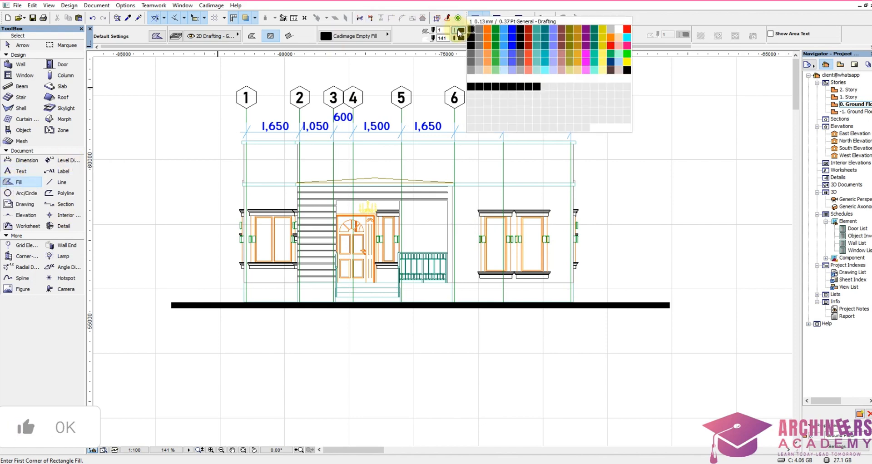
pyautogui.click(461, 32)
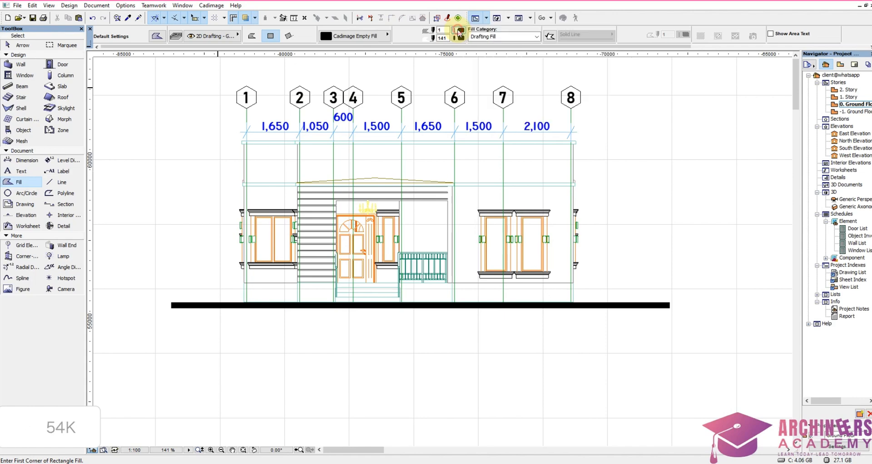
pyautogui.click(458, 39)
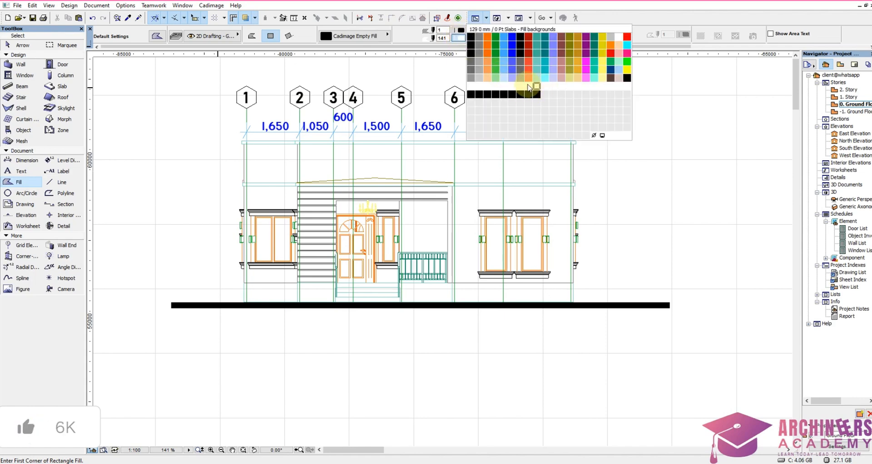
pyautogui.click(472, 86)
pyautogui.click(359, 39)
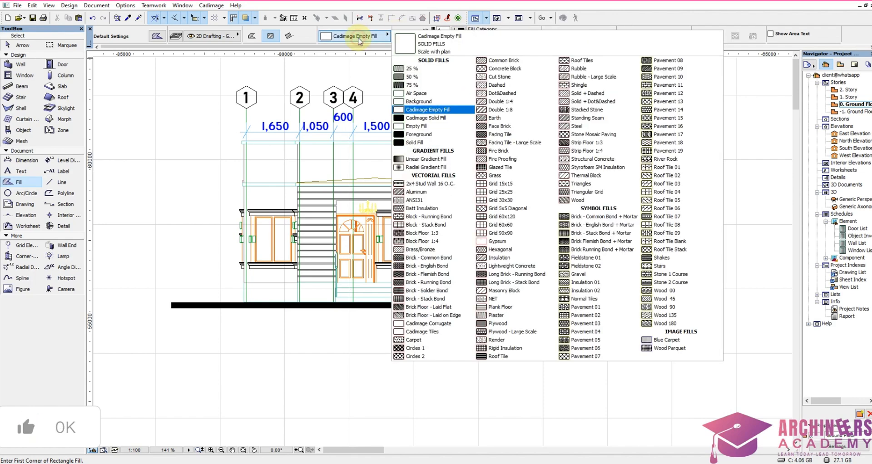
pyautogui.click(435, 284)
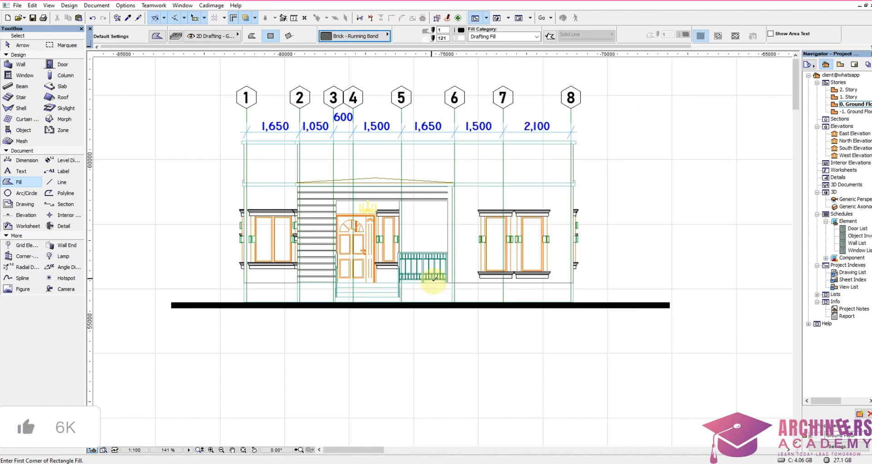
# Step: Fill the parapet band and the plinth on both sides of the entrance steps with brick on the 1 to 8 elevation
pyautogui.click(479, 167)
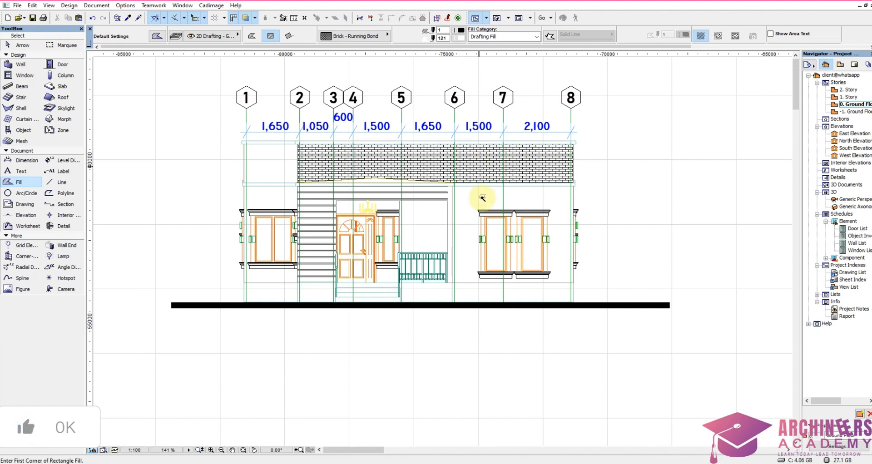
pyautogui.click(278, 172)
pyautogui.click(272, 291)
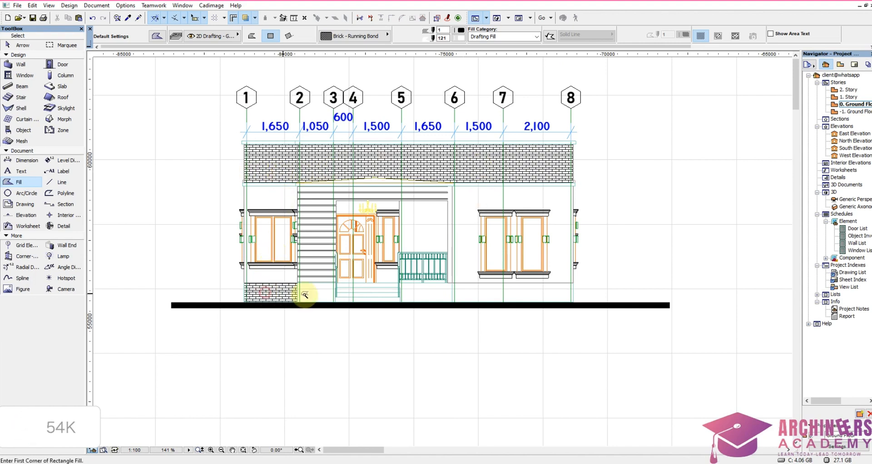
pyautogui.click(317, 288)
pyautogui.click(432, 296)
pyautogui.click(500, 294)
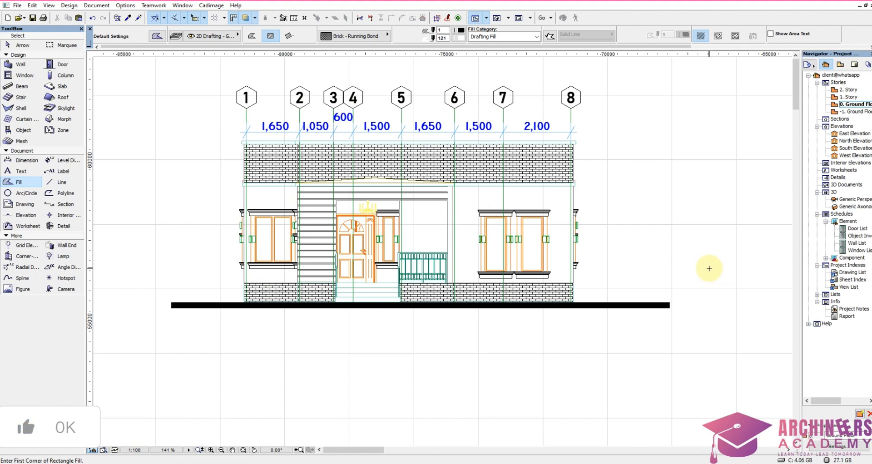
# Step: Fill the parapet band and the plinth of the N to A elevation with the running bond brick pattern
pyautogui.scroll(-2, 714, 264)
pyautogui.scroll(-8, 718, 262)
pyautogui.scroll(5, 565, 255)
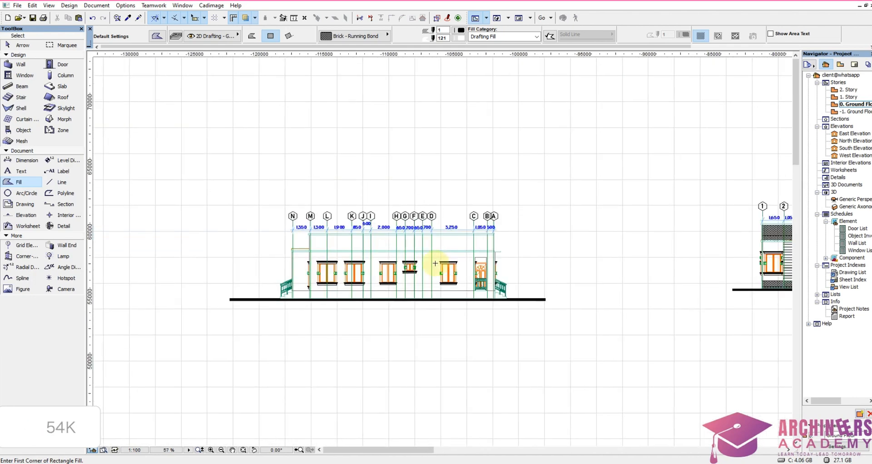
pyautogui.scroll(5, 436, 264)
pyautogui.click(448, 219)
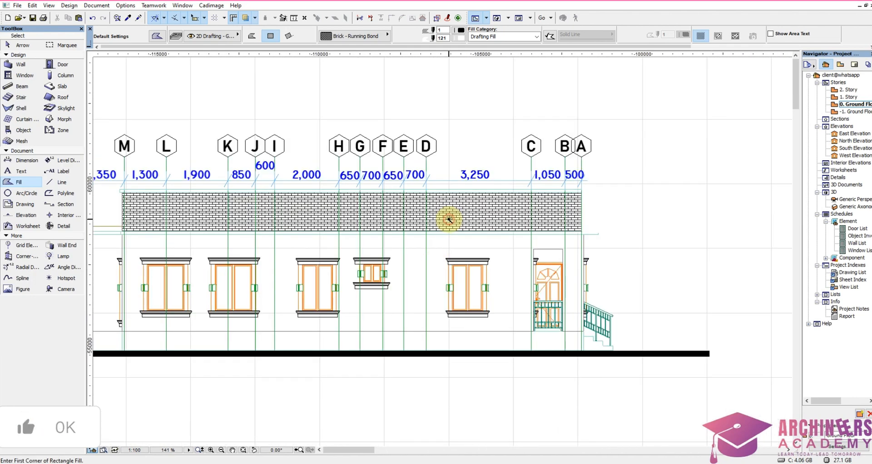
pyautogui.click(481, 340)
pyautogui.scroll(-3, 633, 351)
pyautogui.scroll(3, 307, 324)
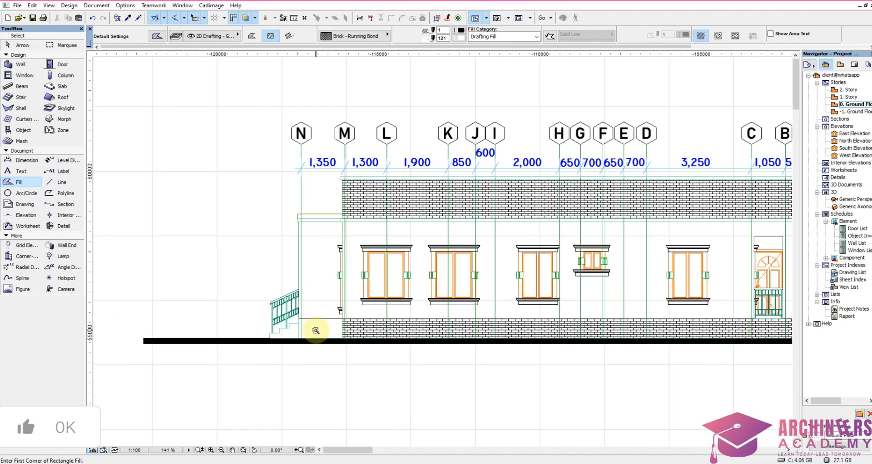
# Step: Fill the plinth on both sides of the steps with brick on the 8 to 1 elevation, through to grid 1
pyautogui.scroll(-6, 315, 331)
pyautogui.scroll(-2, 558, 259)
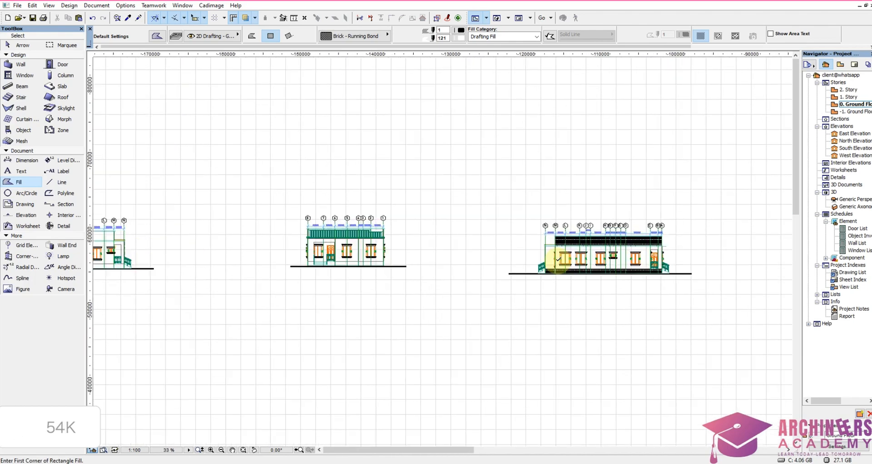
pyautogui.scroll(2, 637, 230)
pyautogui.scroll(-2, 313, 250)
pyautogui.scroll(5, 416, 235)
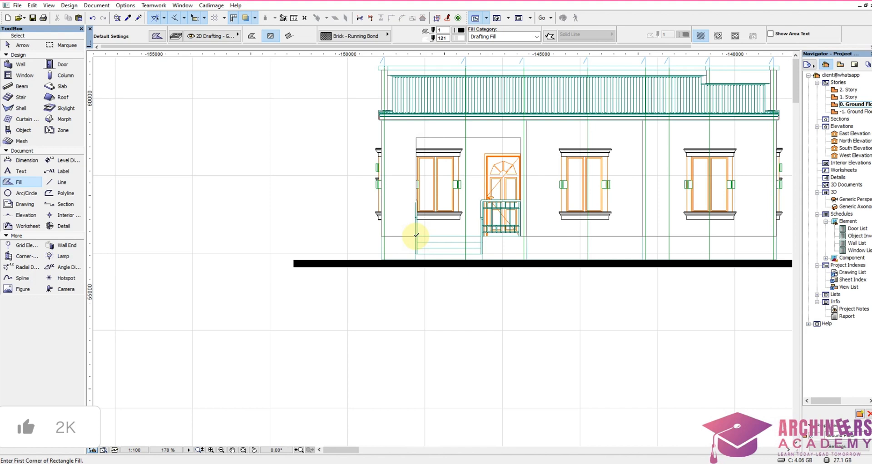
pyautogui.click(396, 247)
pyautogui.click(495, 247)
pyautogui.click(609, 250)
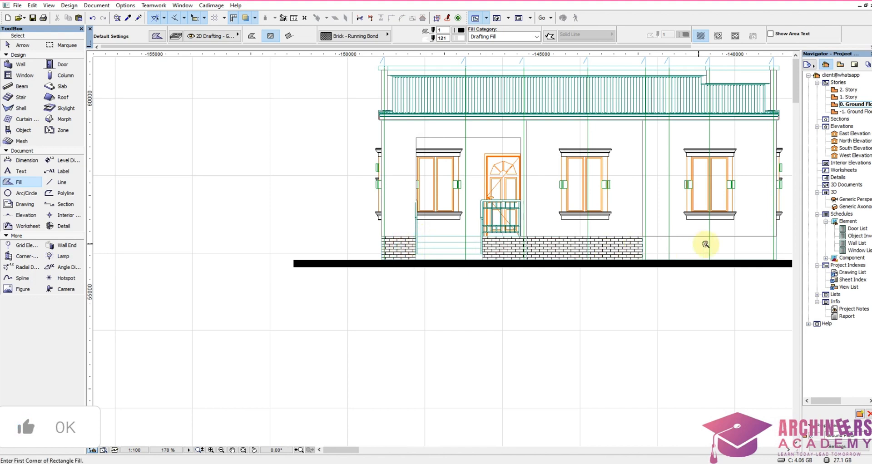
pyautogui.click(702, 248)
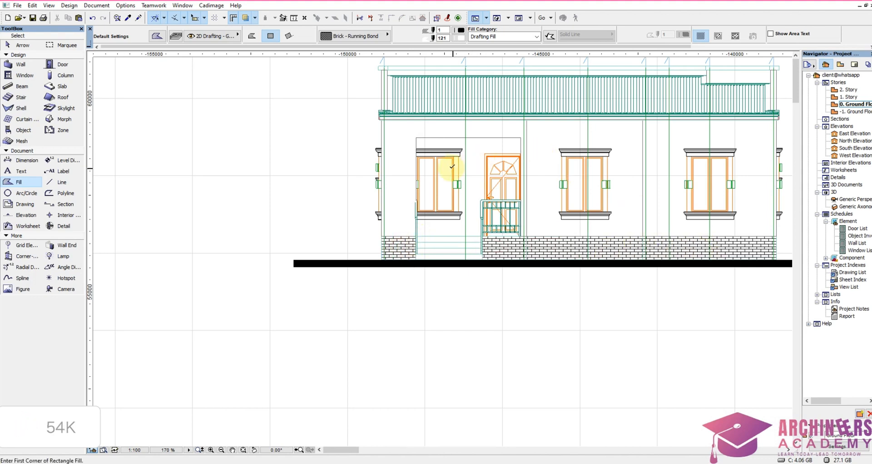
# Step: Examine the roof sheeting and the parapet edges of the 8 to 1 elevation
pyautogui.scroll(-3, 450, 129)
pyautogui.scroll(4, 450, 128)
pyautogui.scroll(-1, 352, 130)
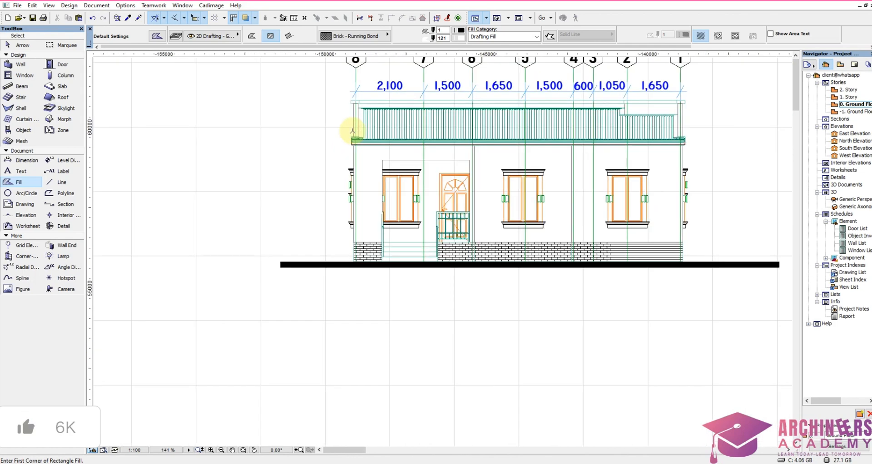
pyautogui.scroll(3, 504, 110)
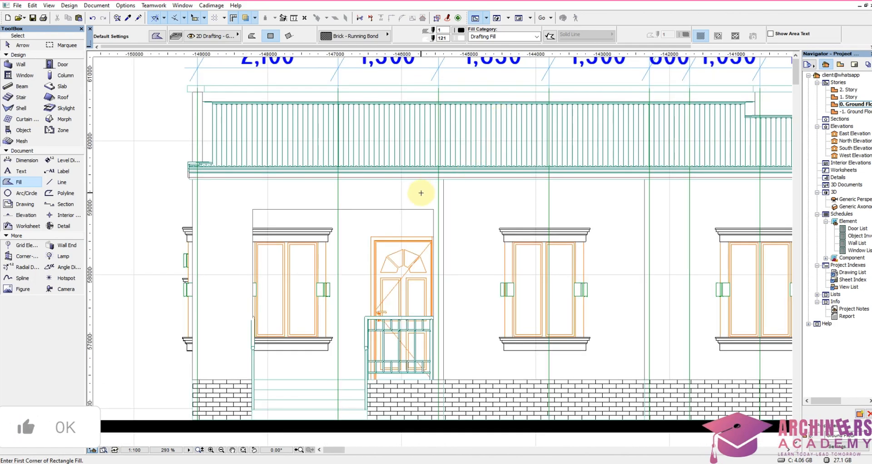
pyautogui.scroll(-2, 419, 193)
pyautogui.scroll(-5, 673, 144)
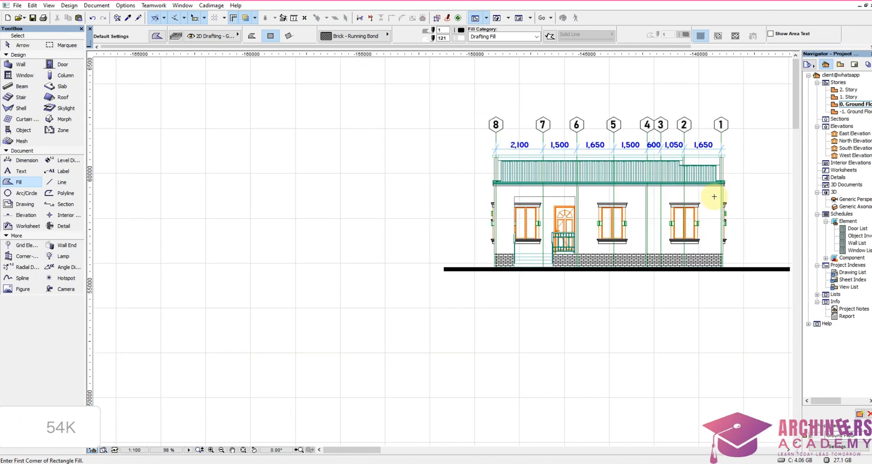
pyautogui.scroll(5, 693, 180)
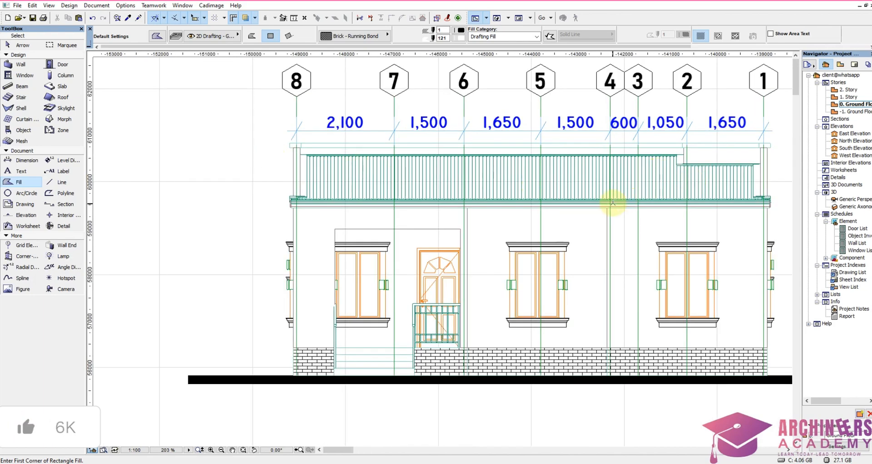
# Step: Fill both parts of the parapet with brick on the A to N elevation, from grid A to K and from K to M
pyautogui.scroll(-6, 613, 203)
pyautogui.scroll(6, 371, 170)
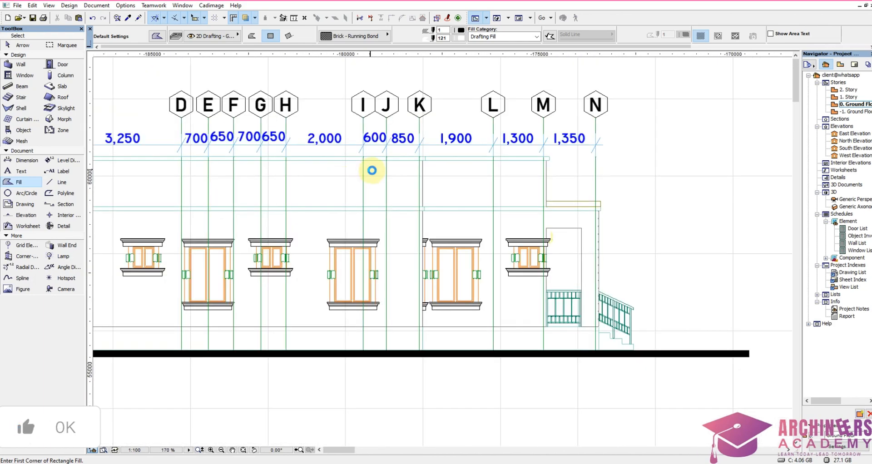
pyautogui.click(372, 171)
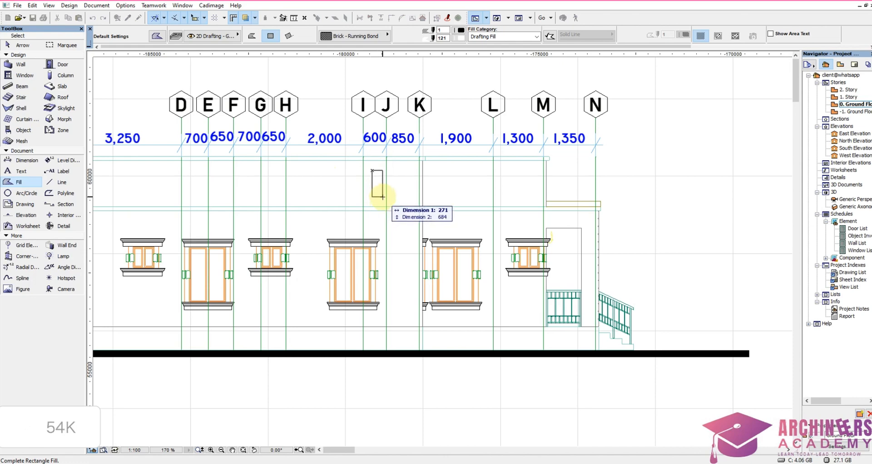
pyautogui.press('Escape')
pyautogui.click(383, 196)
pyautogui.scroll(-3, 606, 228)
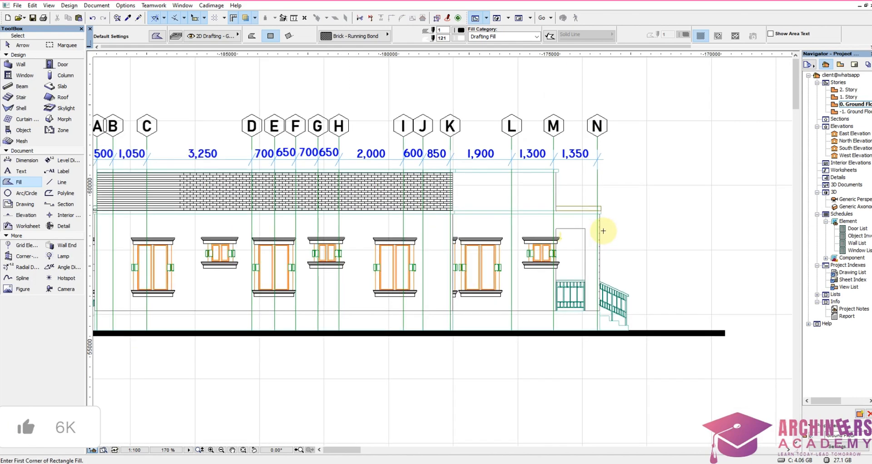
pyautogui.scroll(2, 545, 207)
pyautogui.click(513, 201)
pyautogui.scroll(-2, 533, 220)
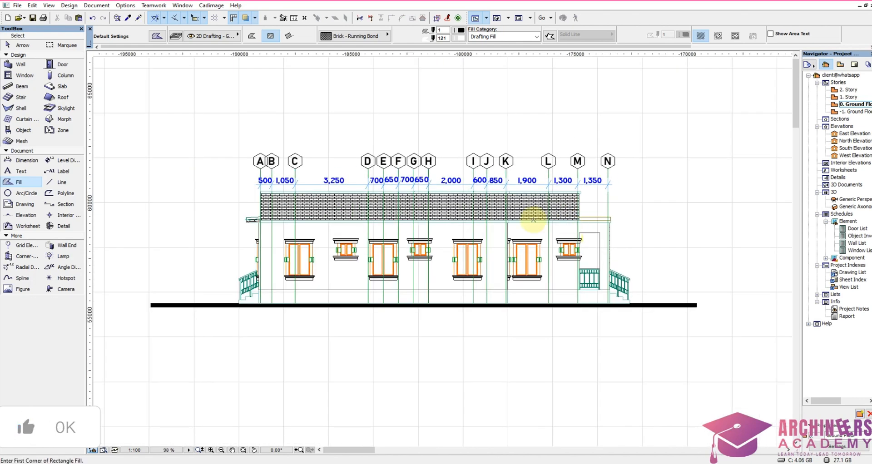
# Step: Fill both parts of the plinth with brick on the A to N elevation, from grid A to K and from K to N
pyautogui.scroll(3, 297, 255)
pyautogui.click(277, 333)
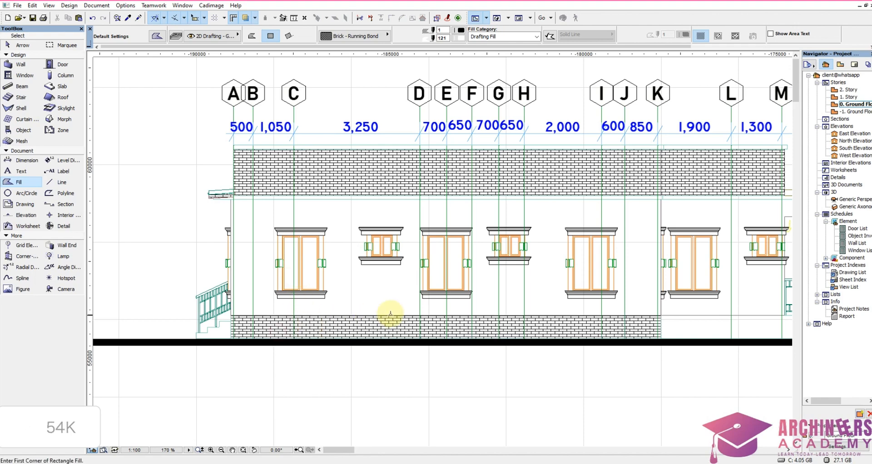
pyautogui.scroll(-2, 395, 311)
pyautogui.scroll(3, 590, 325)
pyautogui.click(635, 314)
pyautogui.scroll(-4, 635, 314)
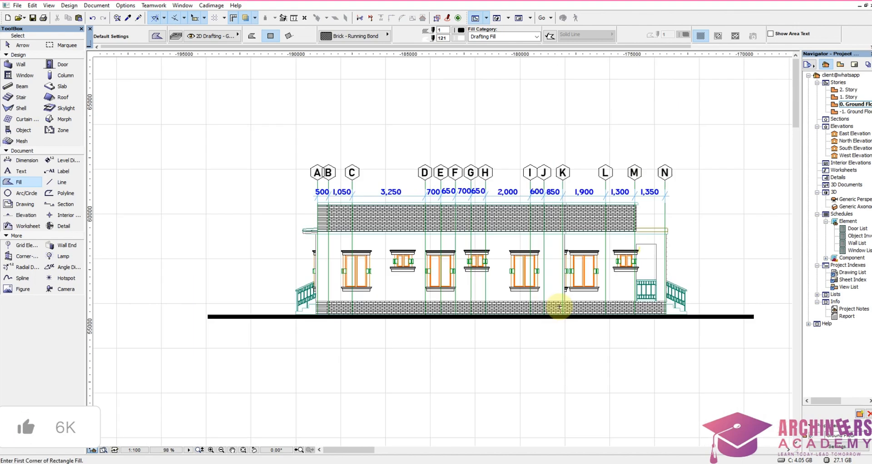
# Step: Review the brick fills across all four elevations, ending at the 1 to 8 elevation
pyautogui.scroll(-3, 342, 250)
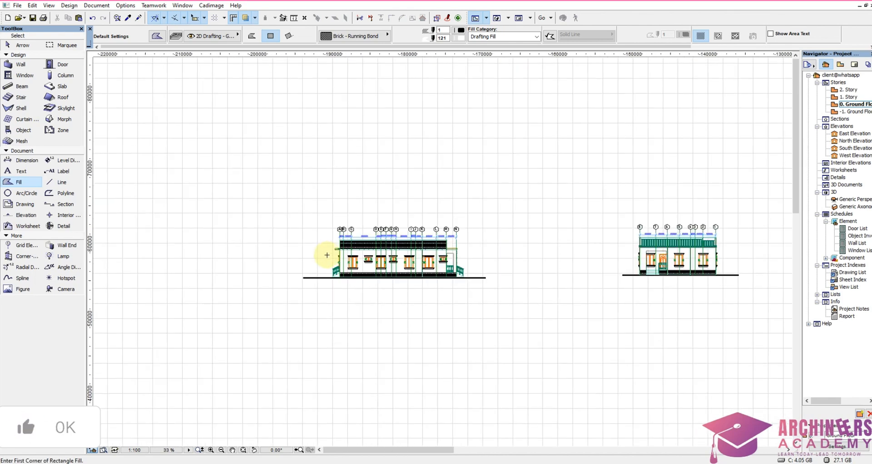
pyautogui.scroll(2, 348, 236)
pyautogui.scroll(-4, 345, 251)
pyautogui.scroll(-2, 529, 216)
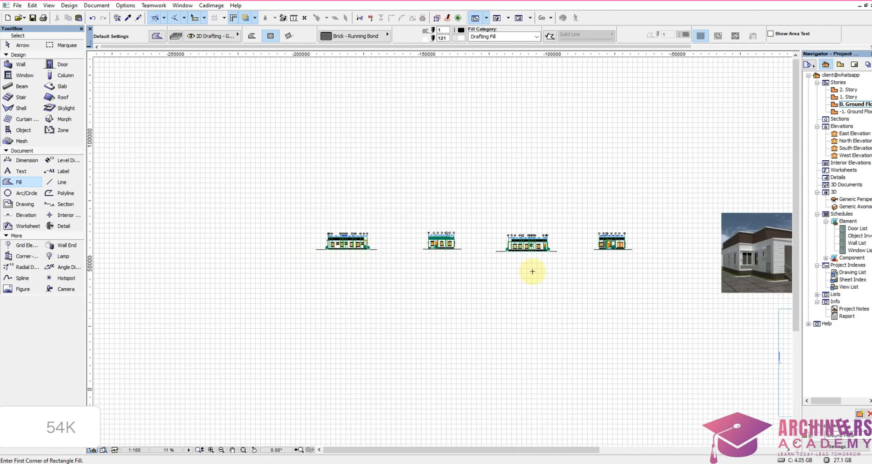
pyautogui.scroll(8, 608, 247)
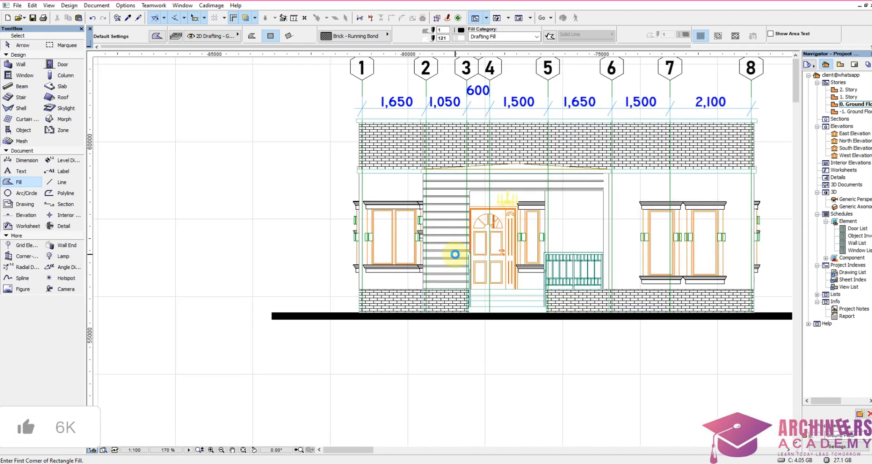
pyautogui.scroll(-2, 454, 254)
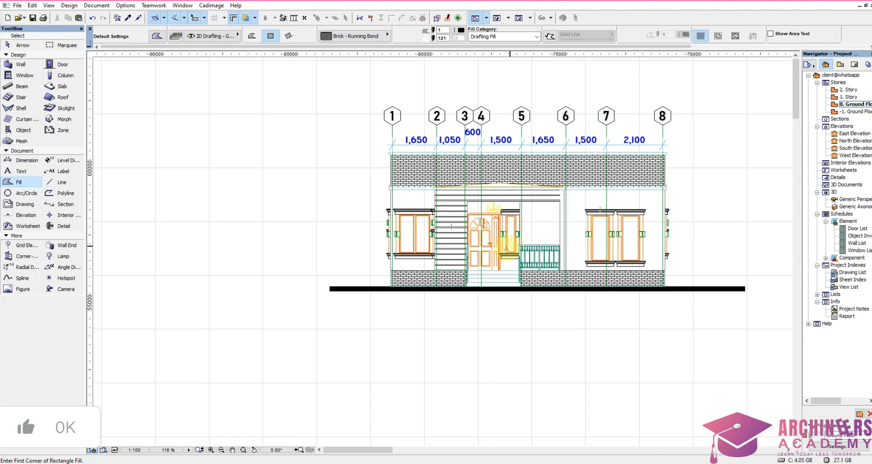
# Step: Dimension the plinth, wall and parapet heights in a vertical chain beside grid 8 on the 1 to 8 elevation
pyautogui.scroll(-4, 507, 249)
pyautogui.scroll(5, 563, 243)
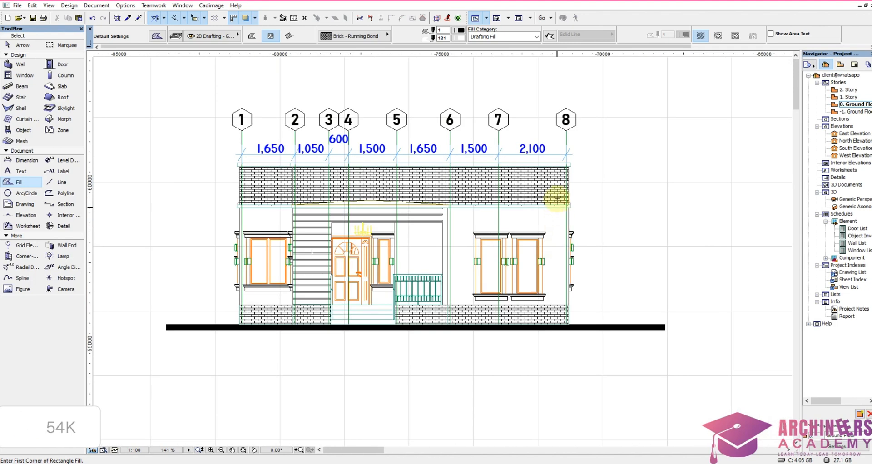
pyautogui.keyDown('alt'); pyautogui.click(553, 155); pyautogui.keyUp('alt')
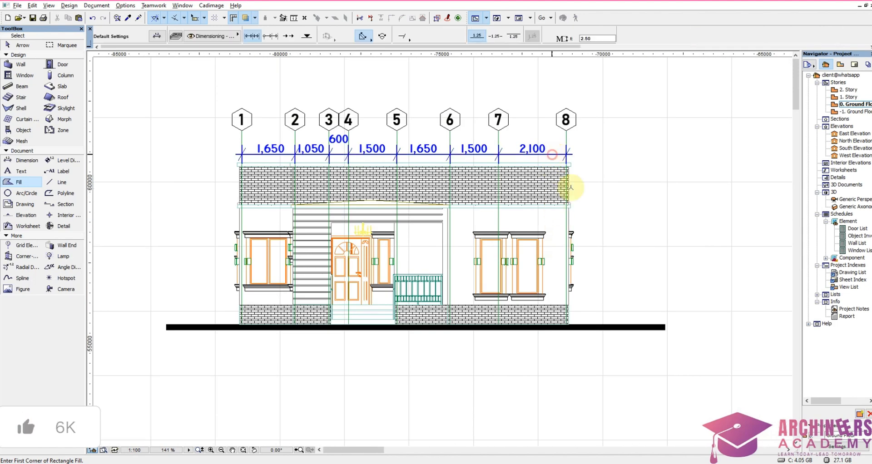
pyautogui.click(567, 323)
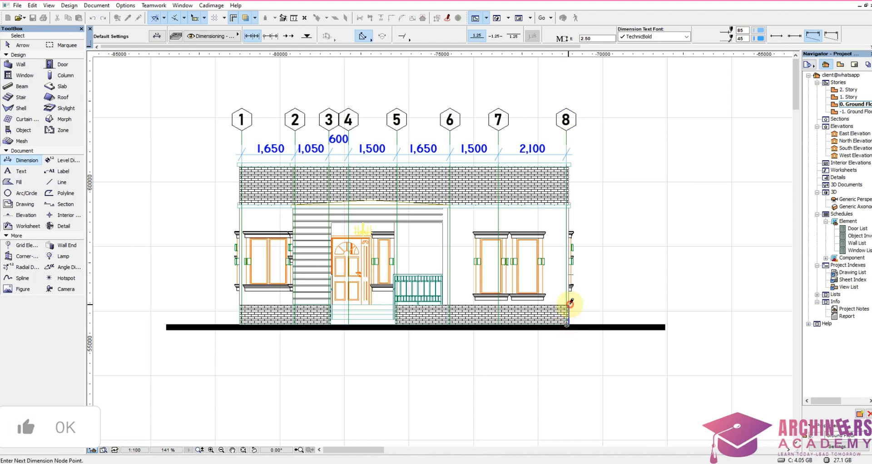
pyautogui.scroll(3, 571, 205)
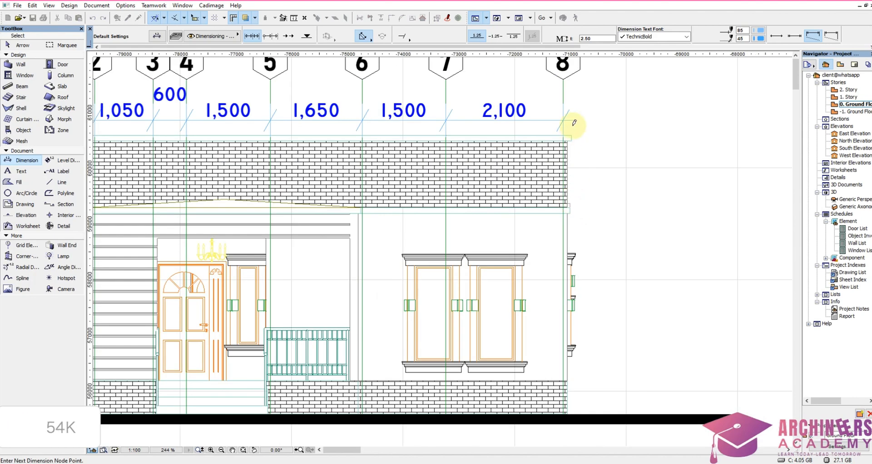
pyautogui.scroll(-3, 572, 132)
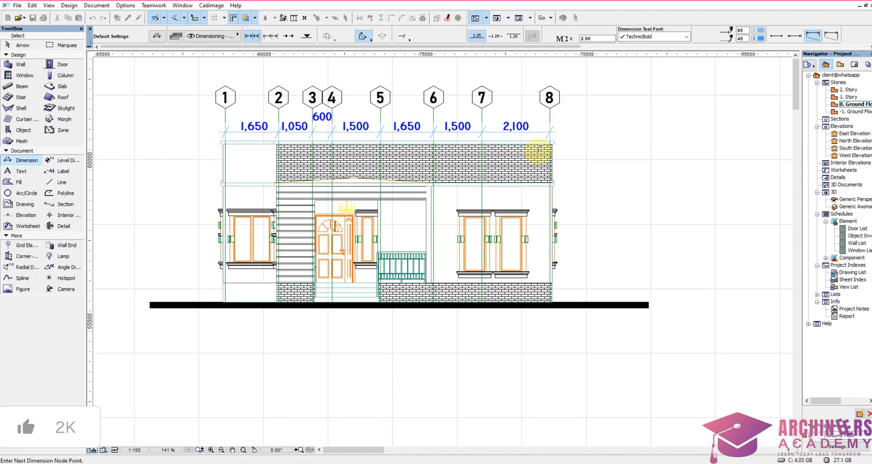
pyautogui.rightClick(568, 158)
pyautogui.click(586, 227)
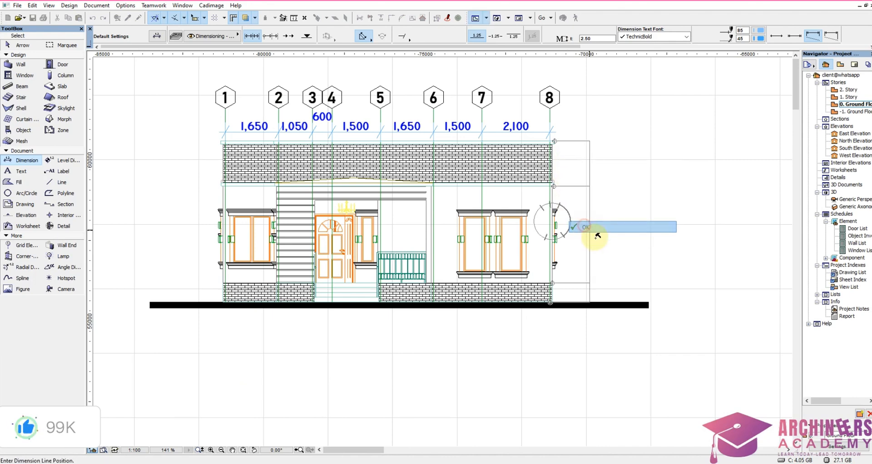
pyautogui.click(592, 261)
pyautogui.scroll(3, 595, 317)
pyautogui.moveTo(596, 318)
pyautogui.keyDown('shift'); pyautogui.mouseDown()
pyautogui.moveTo(541, 360)
pyautogui.moveTo(588, 327)
pyautogui.moveTo(587, 291)
pyautogui.moveTo(599, 269)
pyautogui.mouseUp(); pyautogui.keyUp('shift')
pyautogui.press('Escape')
pyautogui.scroll(-4, 600, 266)
pyautogui.scroll(5, 604, 194)
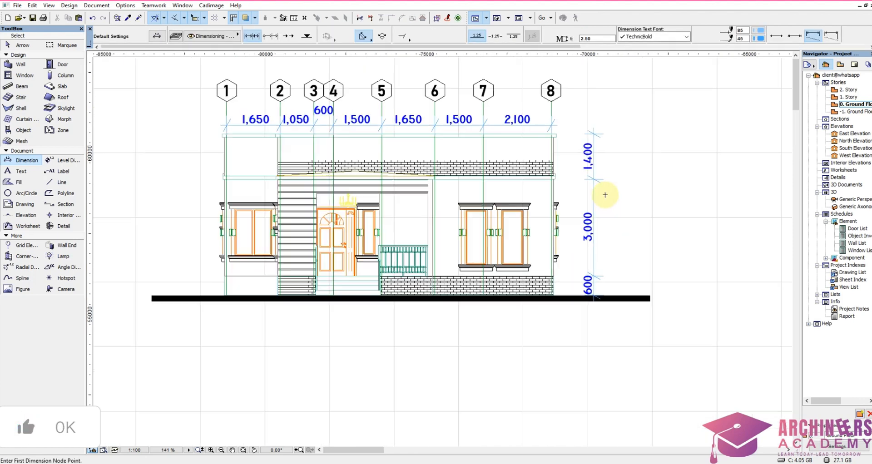
# Step: Delete the vertical height dimensions beside grid 8 on the 1 to 8 elevation
pyautogui.scroll(-4, 606, 192)
pyautogui.keyDown('shift'); pyautogui.moveTo(615, 157); pyautogui.dragTo(554, 231); pyautogui.keyUp('shift')
pyautogui.click(606, 205)
pyautogui.keyDown('shift'); pyautogui.moveTo(618, 164); pyautogui.dragTo(591, 220); pyautogui.keyUp('shift')
pyautogui.press('Delete')
pyautogui.scroll(-3, 600, 219)
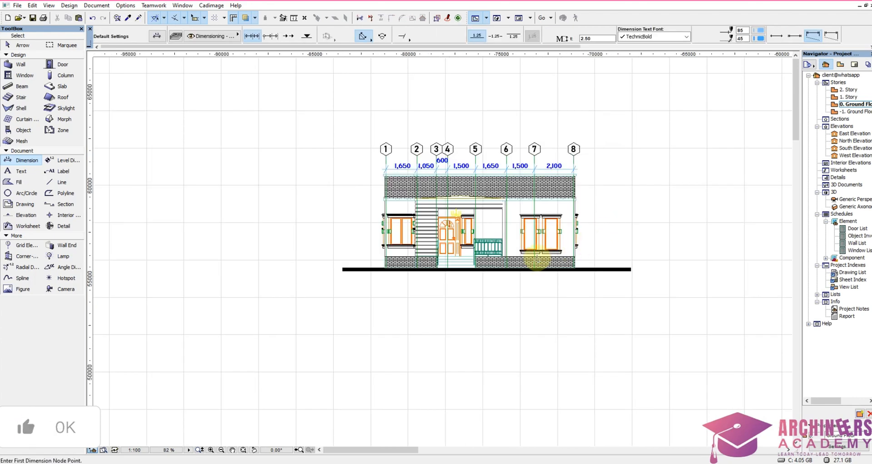
# Step: Set the default text font to Bahnschrift SemiBold and the text height to 4000 mm
pyautogui.scroll(2, 540, 259)
pyautogui.click(25, 173)
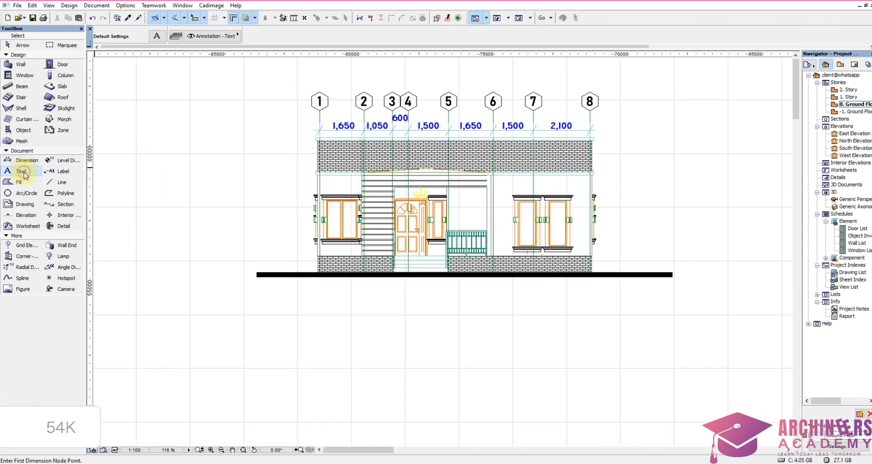
pyautogui.click(156, 37)
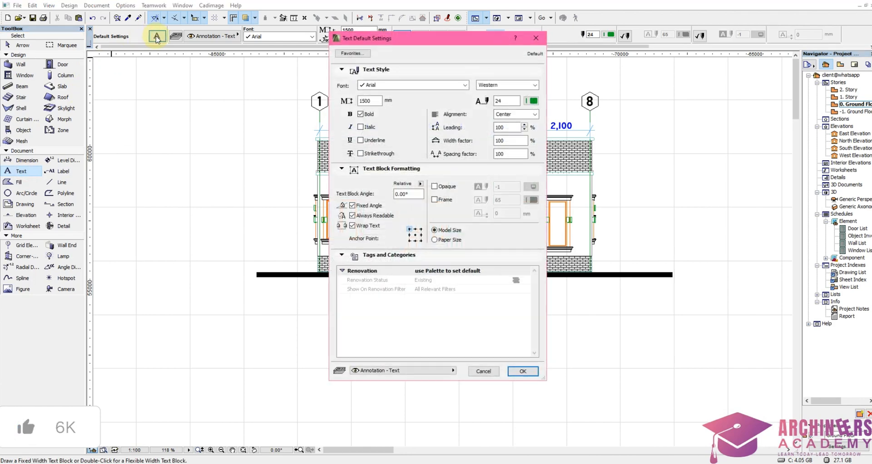
pyautogui.click(537, 40)
pyautogui.click(276, 38)
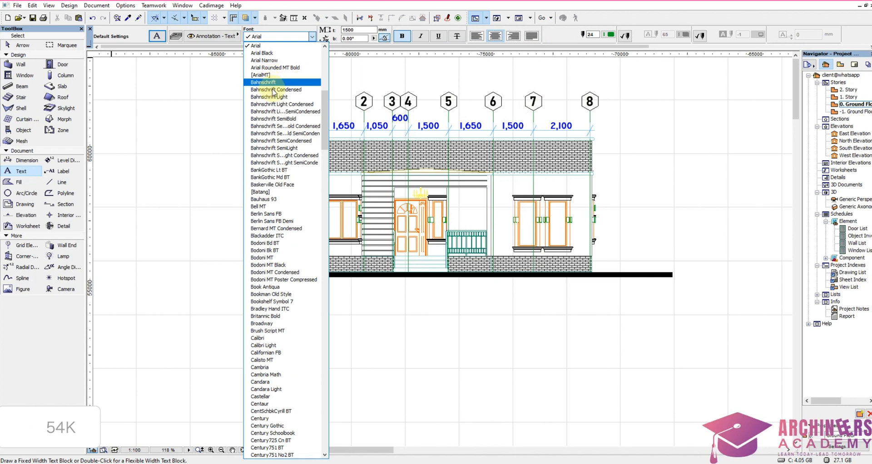
pyautogui.click(285, 119)
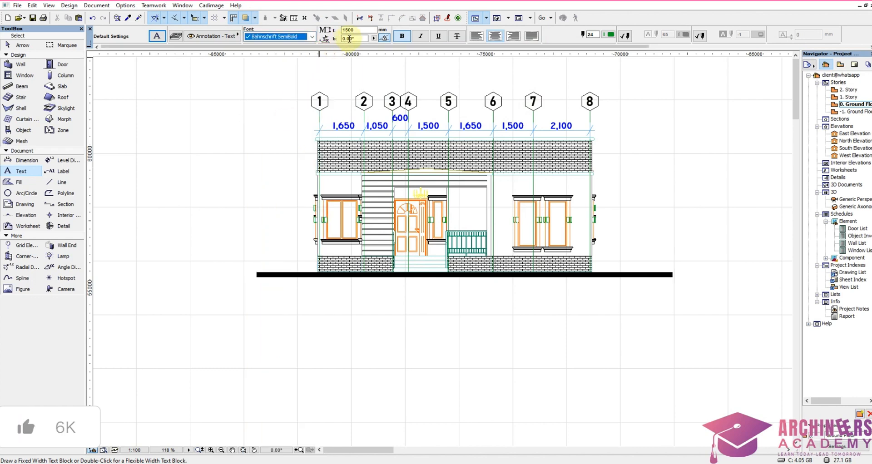
pyautogui.doubleClick(356, 30)
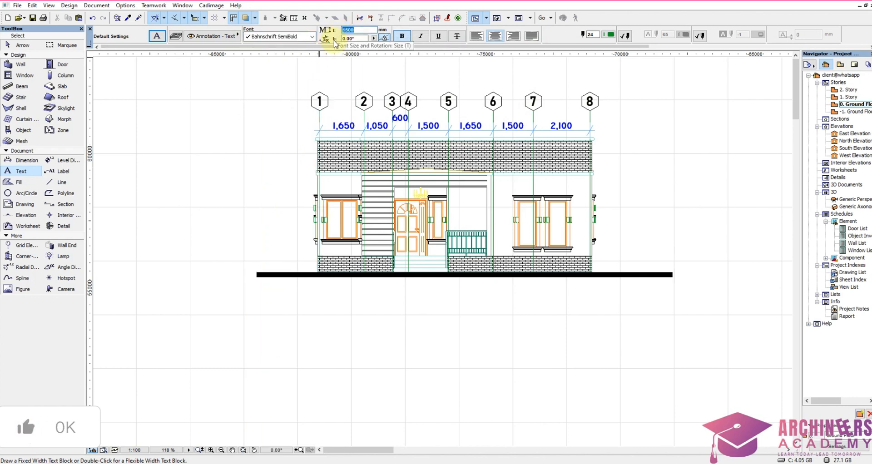
pyautogui.write('3')
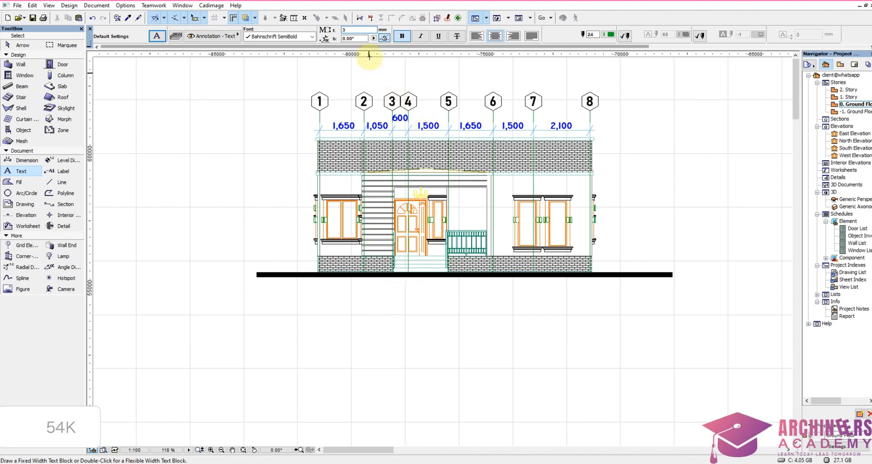
pyautogui.click(360, 30)
pyautogui.write('4')
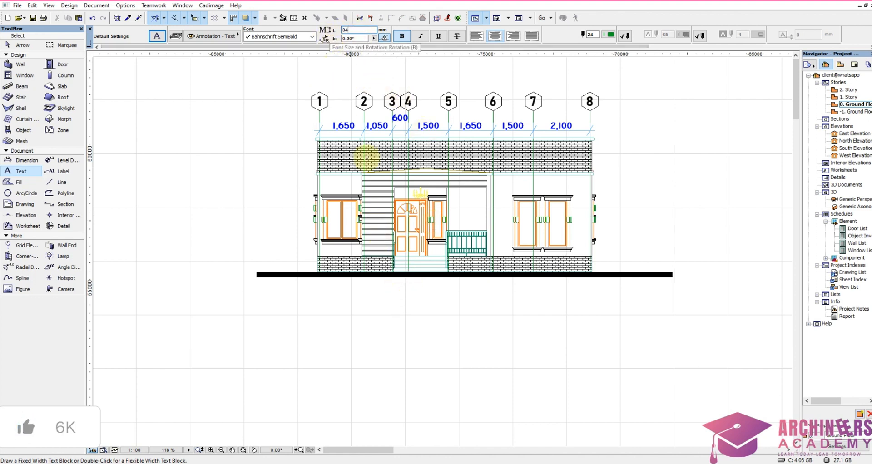
pyautogui.press('BackSpace')
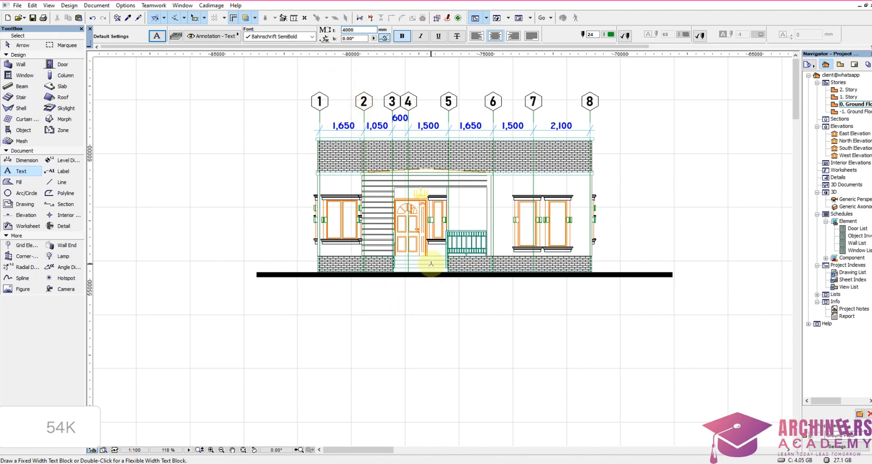
# Step: Place the title text "FRONT ELEVATION" below the ground line of the 1 to 8 elevation
pyautogui.doubleClick(395, 294)
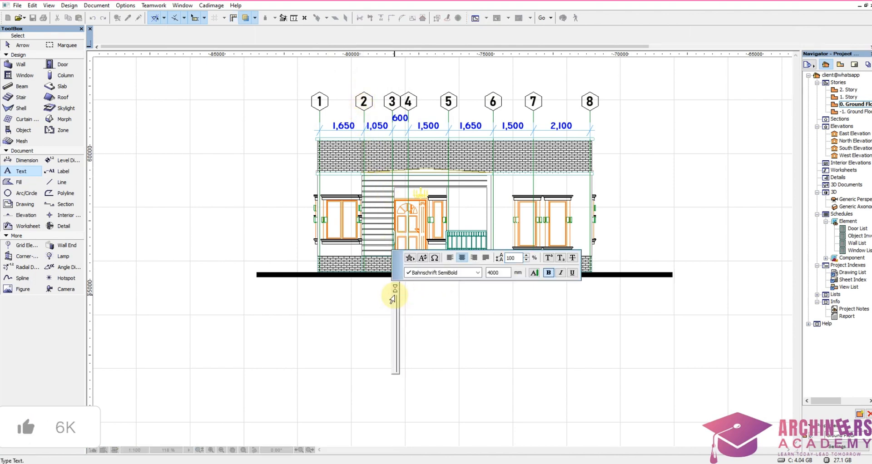
pyautogui.write('FRON')
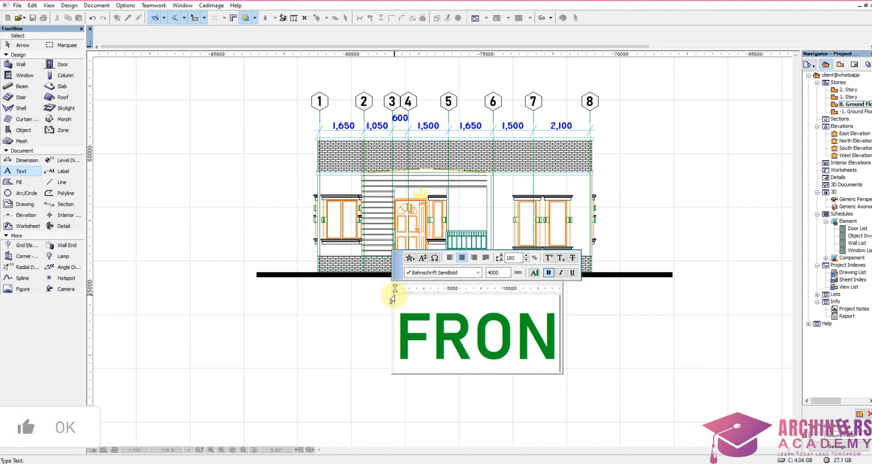
pyautogui.write('T ELEVATION')
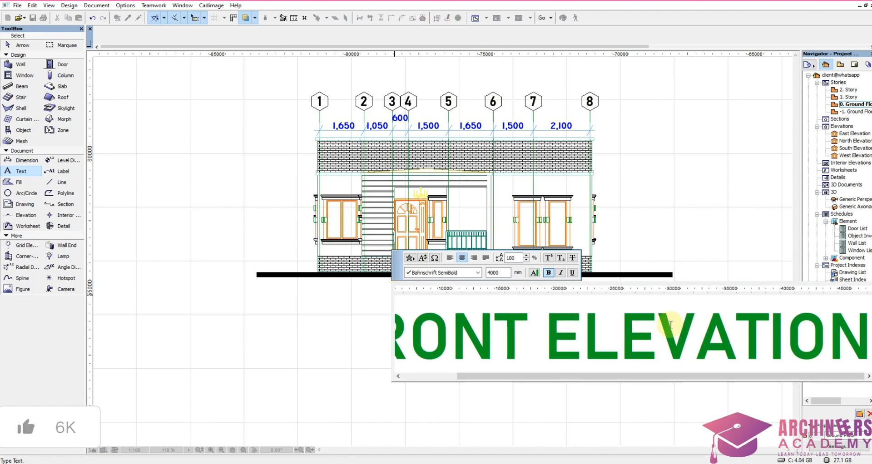
pyautogui.click(302, 401)
pyautogui.scroll(-5, 302, 401)
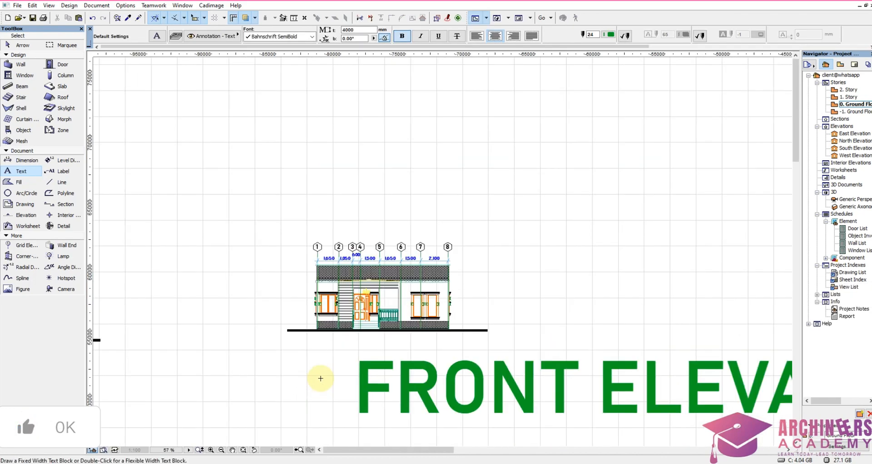
# Step: Resize the title graphically to a text height of about 1723 mm and move it directly under the 1 to 8 elevation's ground line
pyautogui.keyDown('shift'); pyautogui.click(318, 435); pyautogui.keyUp('shift')
pyautogui.click(468, 362)
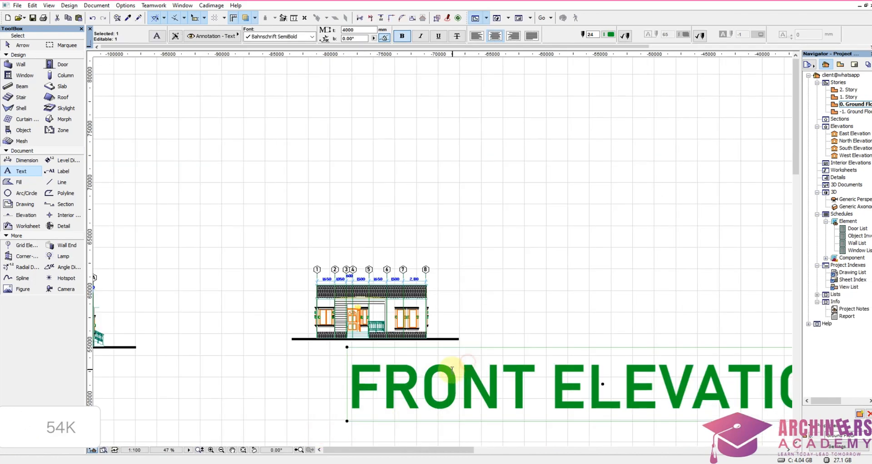
pyautogui.click(414, 18)
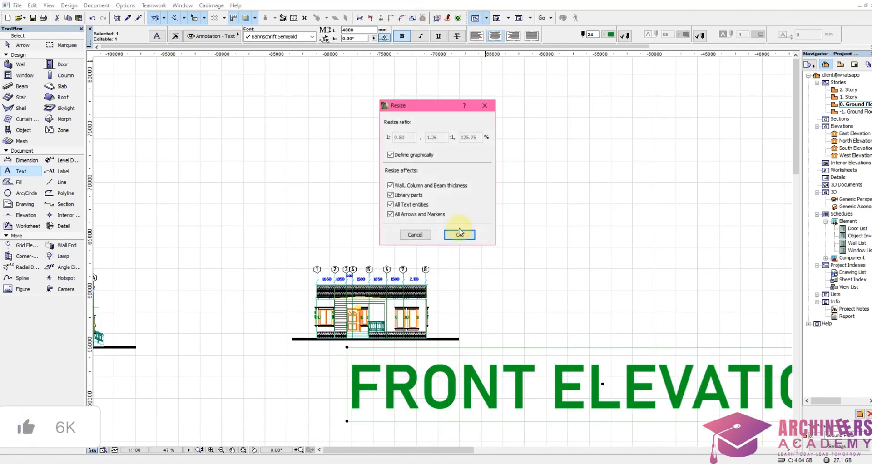
pyautogui.click(456, 229)
pyautogui.click(396, 389)
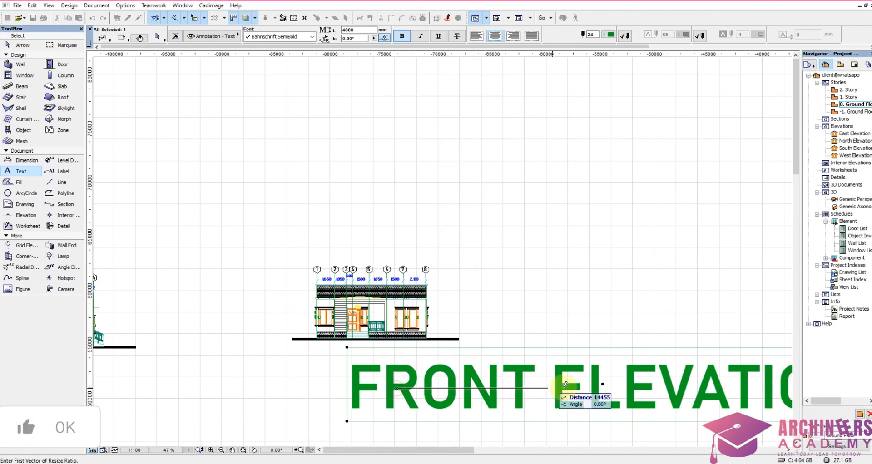
pyautogui.click(584, 390)
pyautogui.click(473, 389)
pyautogui.scroll(3, 415, 393)
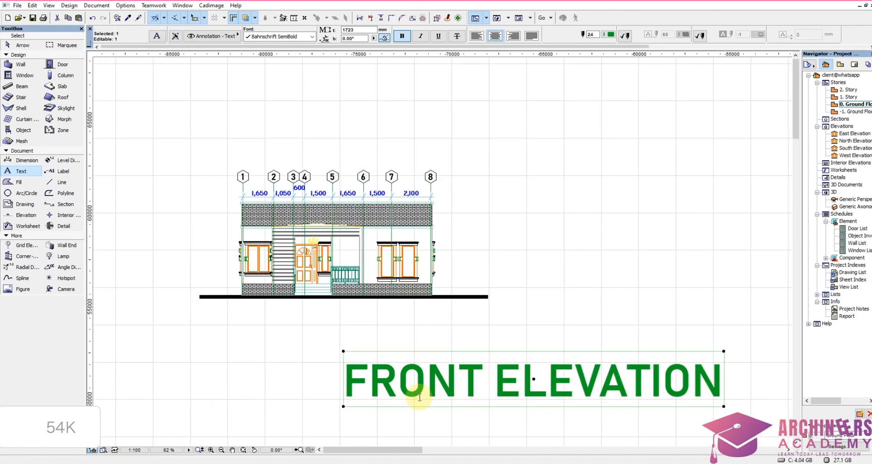
pyautogui.hotkey('ctrl', 'd')
pyautogui.click(532, 379)
pyautogui.click(376, 337)
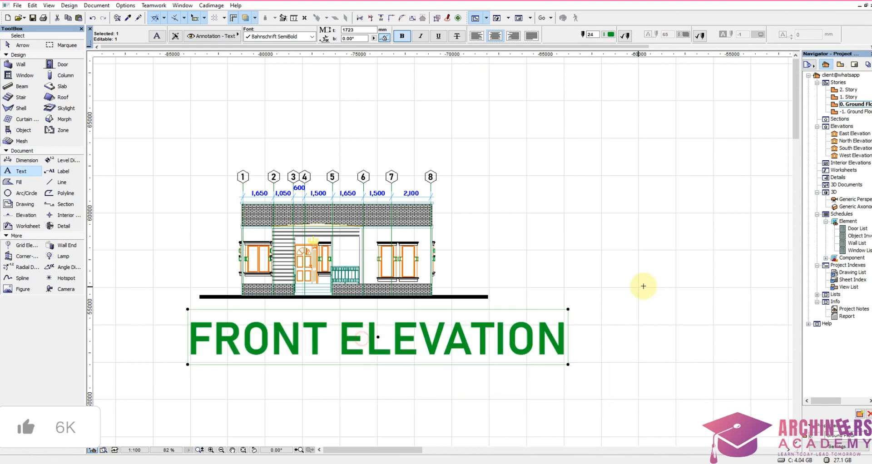
# Step: Shrink the title graphically to a text height of about 702 mm and centre it beneath the ground line
pyautogui.scroll(-4, 644, 287)
pyautogui.scroll(4, 465, 313)
pyautogui.scroll(1, 465, 313)
pyautogui.click(420, 22)
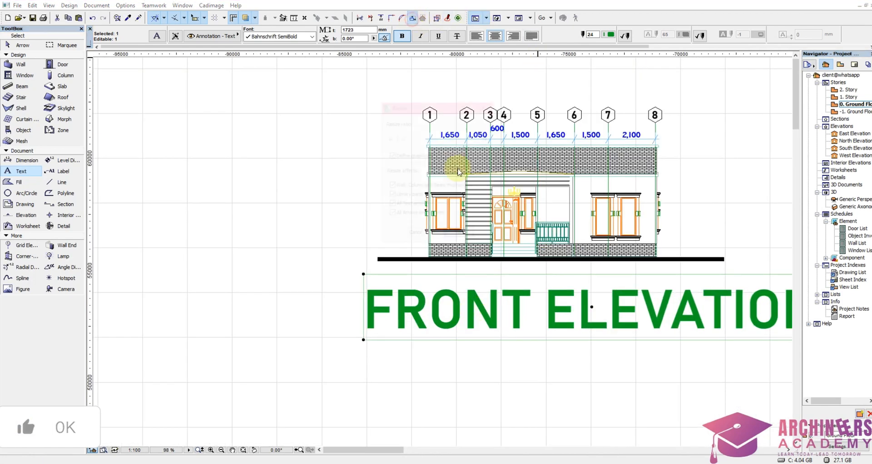
pyautogui.click(460, 235)
pyautogui.click(440, 308)
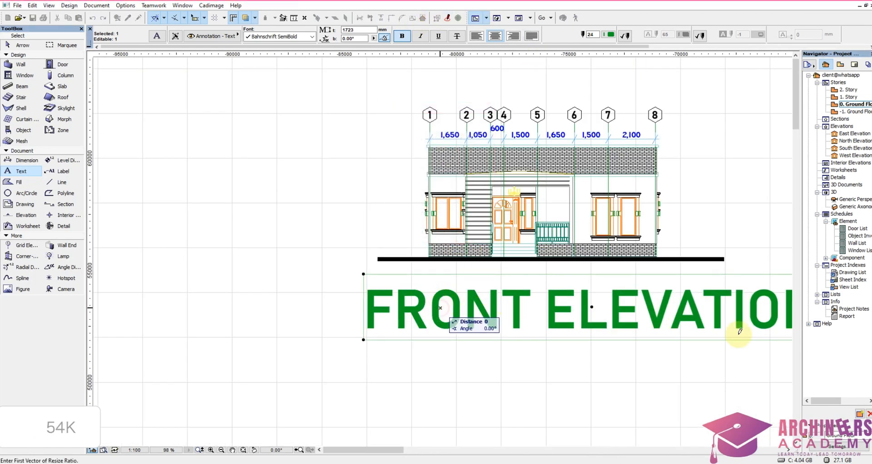
pyautogui.click(592, 307)
pyautogui.click(560, 336)
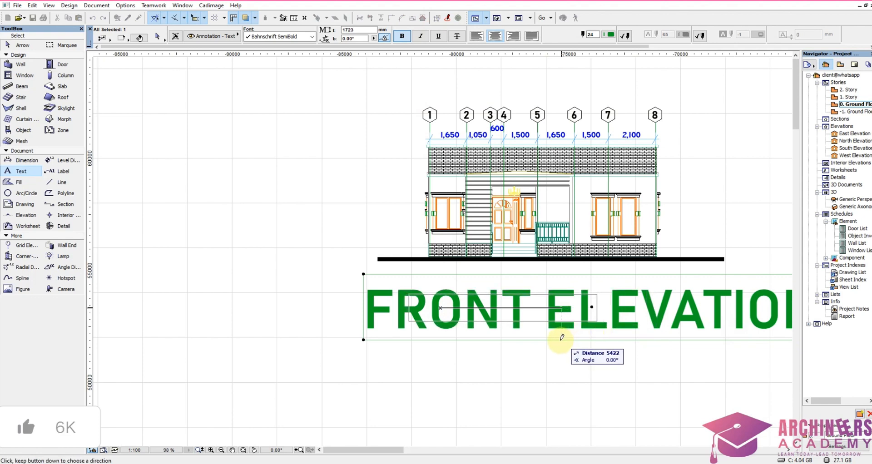
pyautogui.hotkey('ctrl', 'd')
pyautogui.click(516, 318)
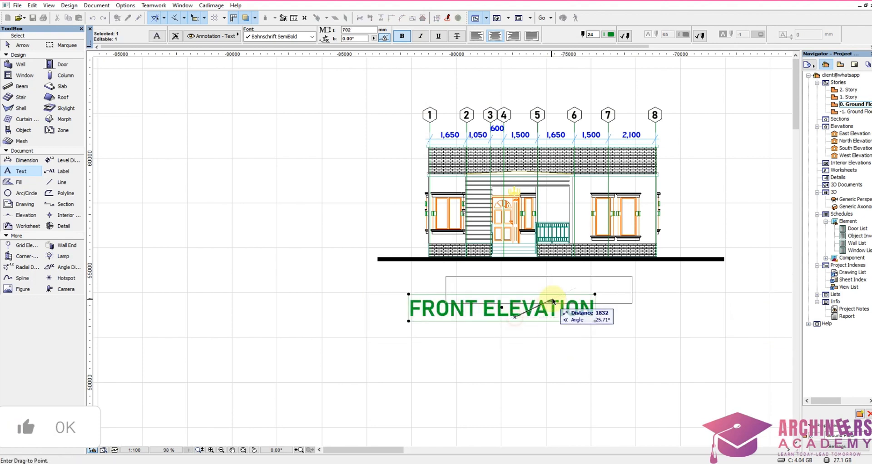
pyautogui.click(553, 300)
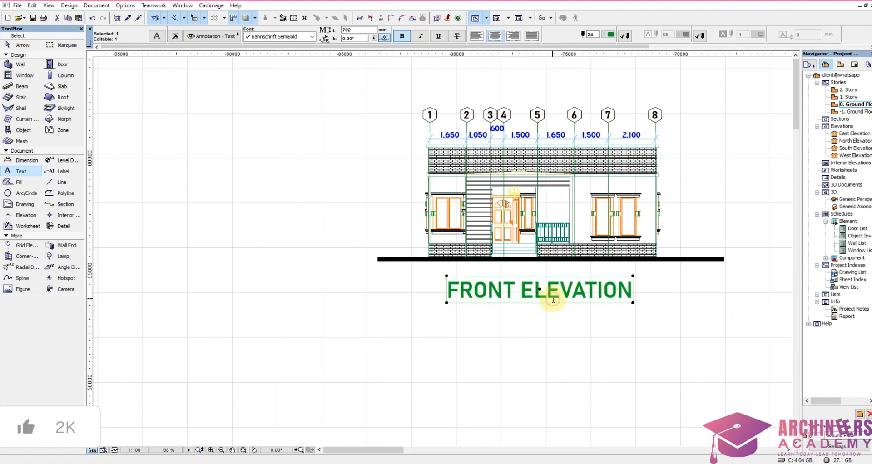
# Step: Reduce the FRONT ELEVATION title graphically to a text height of about 611 mm
pyautogui.click(413, 19)
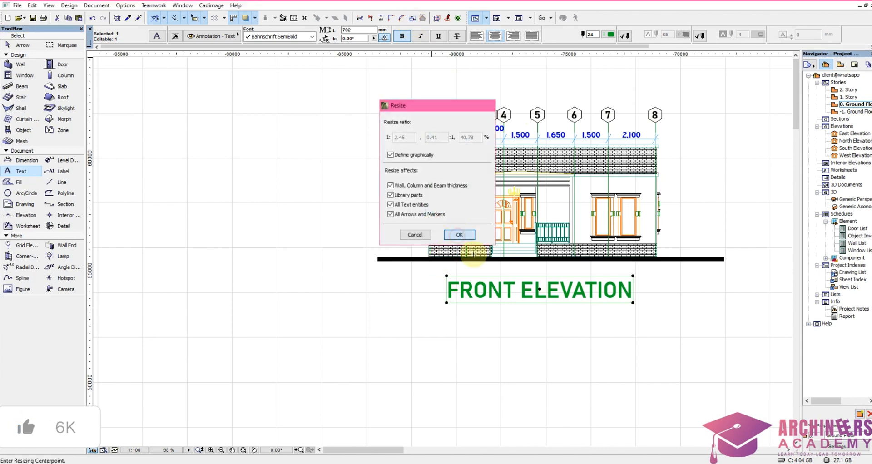
pyautogui.click(459, 235)
pyautogui.click(503, 286)
pyautogui.click(595, 284)
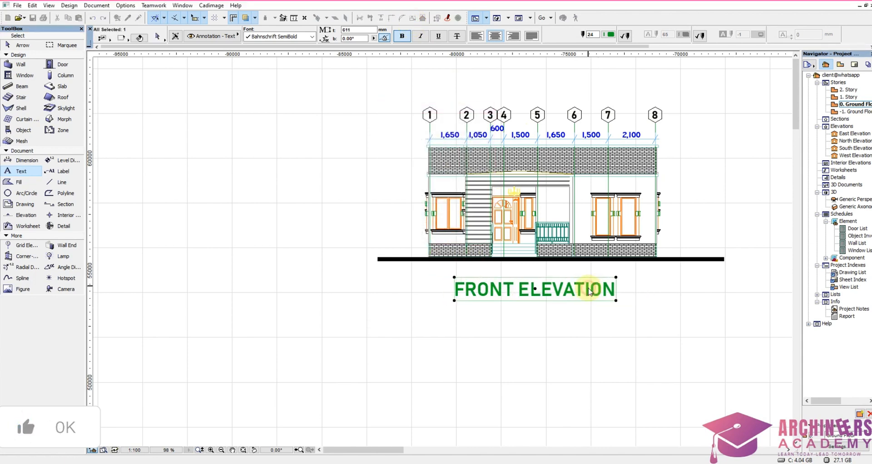
# Step: Move the title slightly closer to the ground line, centred under the elevation, and set its text colour to blue pen 6
pyautogui.hotkey('ctrl', 'd')
pyautogui.click(536, 290)
pyautogui.click(551, 285)
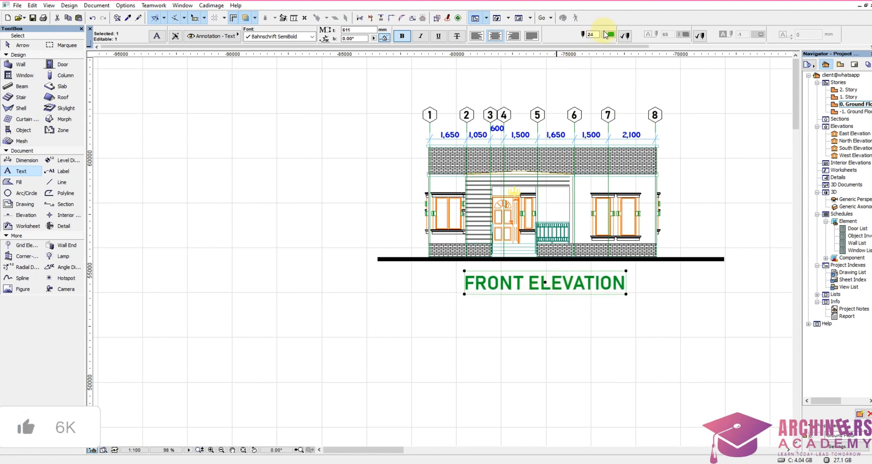
pyautogui.click(609, 37)
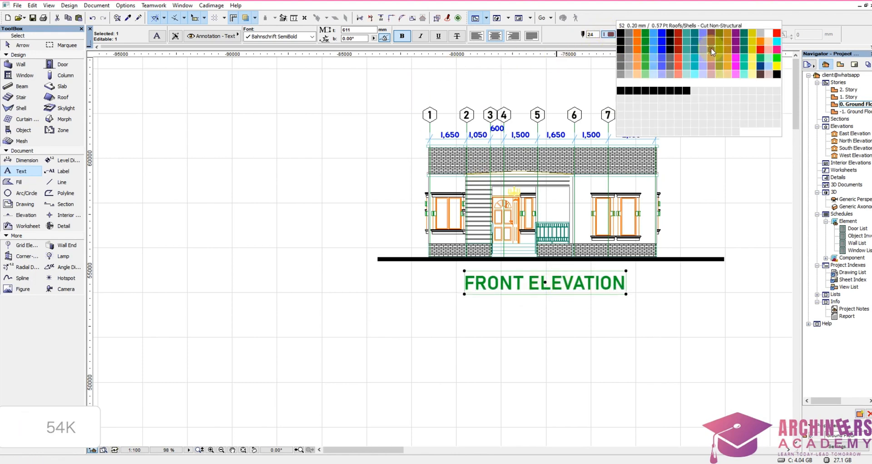
pyautogui.click(664, 31)
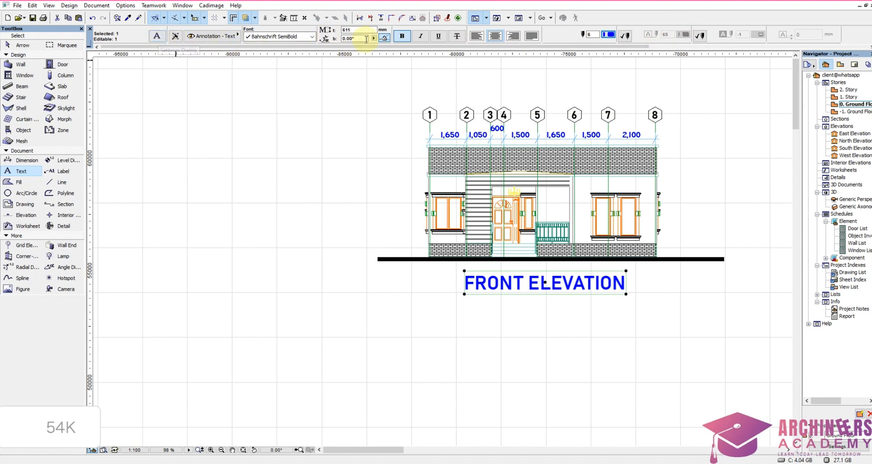
# Step: Underline the FRONT ELEVATION title beneath the 1 to 8 elevation and deselect it
pyautogui.click(439, 38)
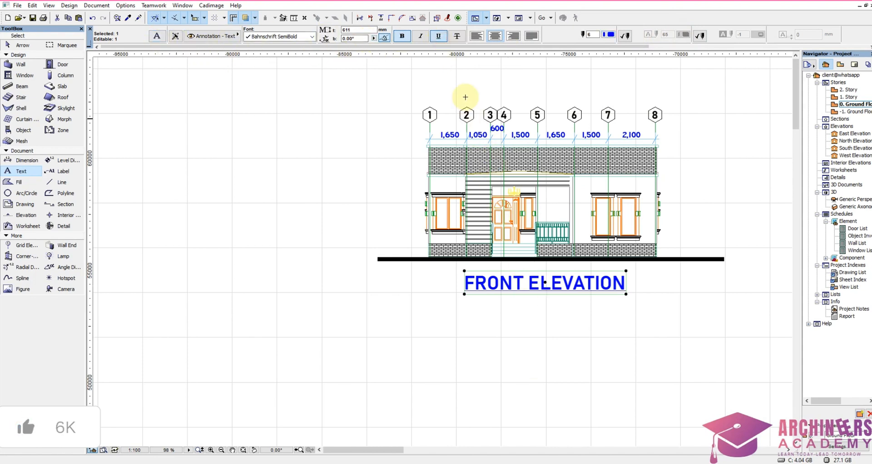
pyautogui.rightClick(439, 38)
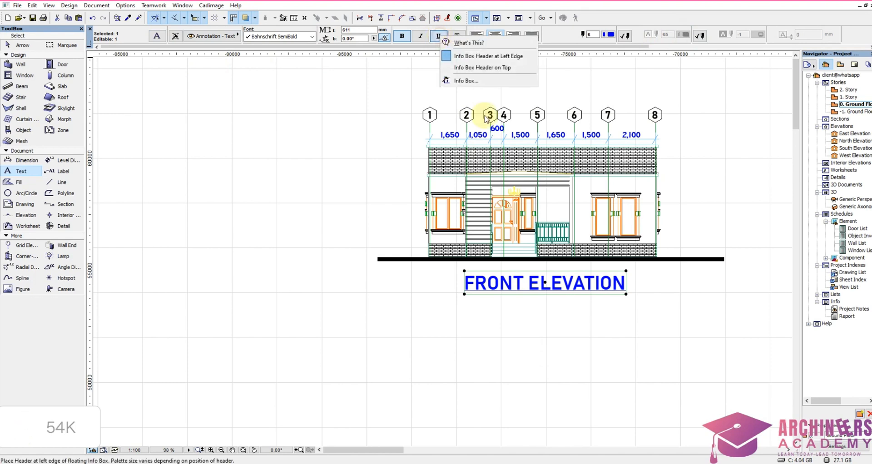
pyautogui.click(549, 342)
pyautogui.press('Escape')
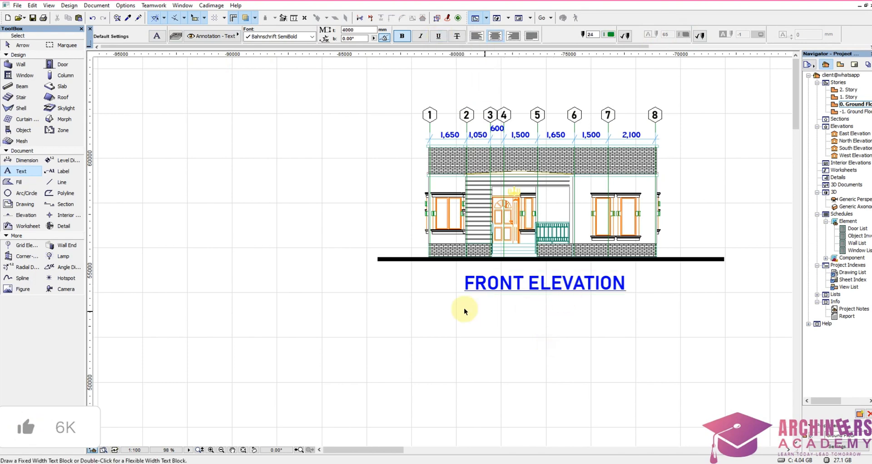
# Step: Copy the FRONT ELEVATION title to beneath the ground line of the neighbouring N to A elevation, centred under the building
pyautogui.keyDown('shift'); pyautogui.moveTo(445, 307); pyautogui.dragTo(495, 282); pyautogui.keyUp('shift')
pyautogui.click(495, 283)
pyautogui.scroll(-3, 694, 302)
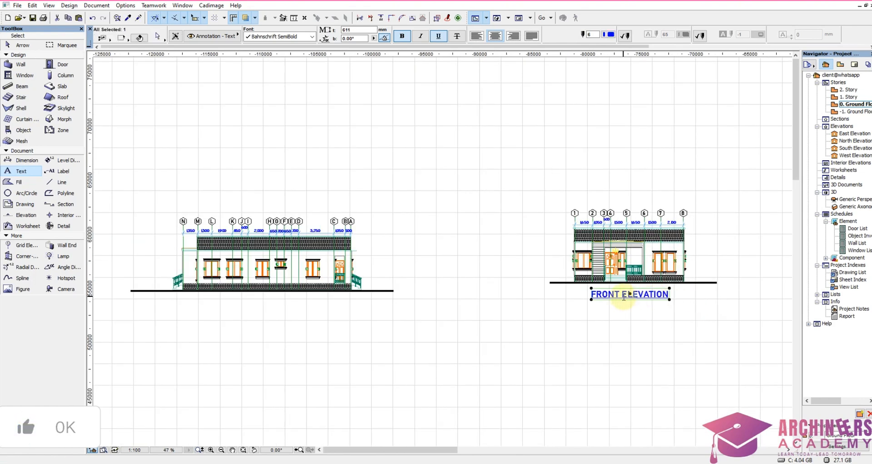
pyautogui.moveTo(614, 297); pyautogui.dragTo(376, 314)
pyautogui.click(257, 305)
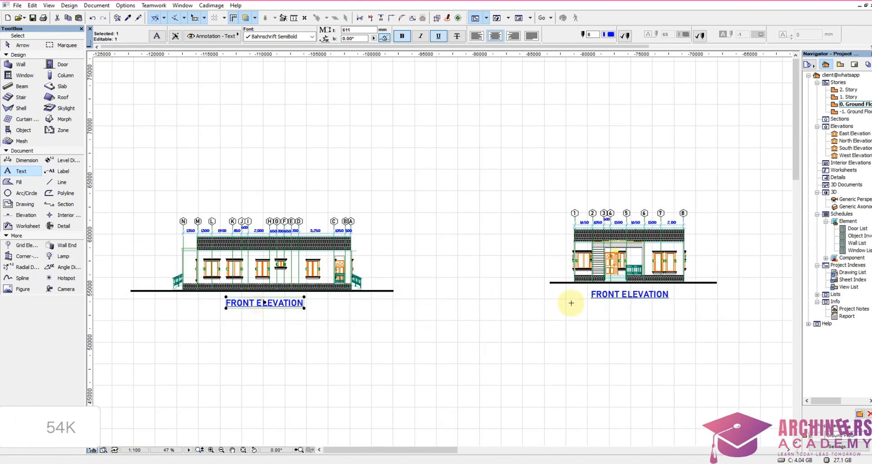
# Step: Change the copied title under the N to A elevation to RIGHT ELEVATION
pyautogui.moveTo(571, 302); pyautogui.dragTo(730, 300, button='middle')
pyautogui.scroll(5, 434, 306)
pyautogui.doubleClick(396, 297)
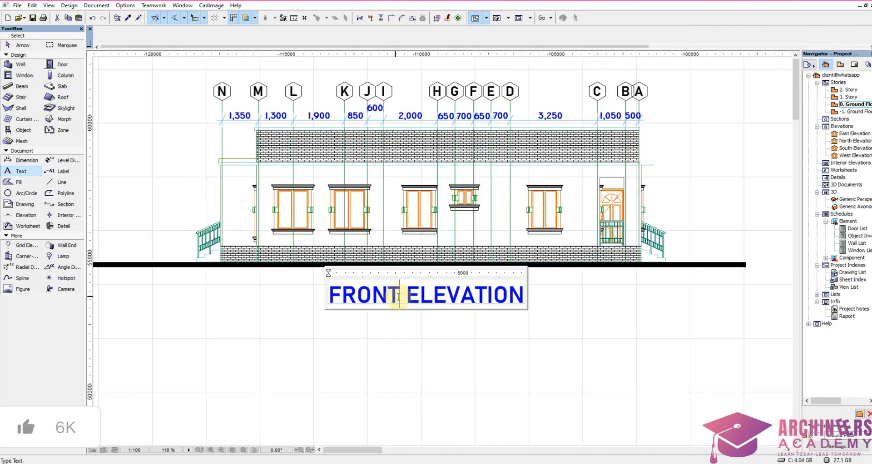
pyautogui.moveTo(398, 297); pyautogui.dragTo(339, 300)
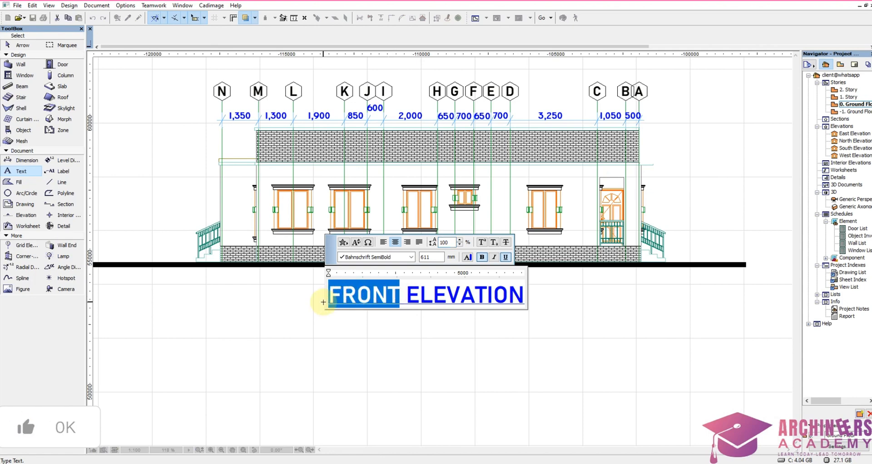
pyautogui.write('RIGHT')
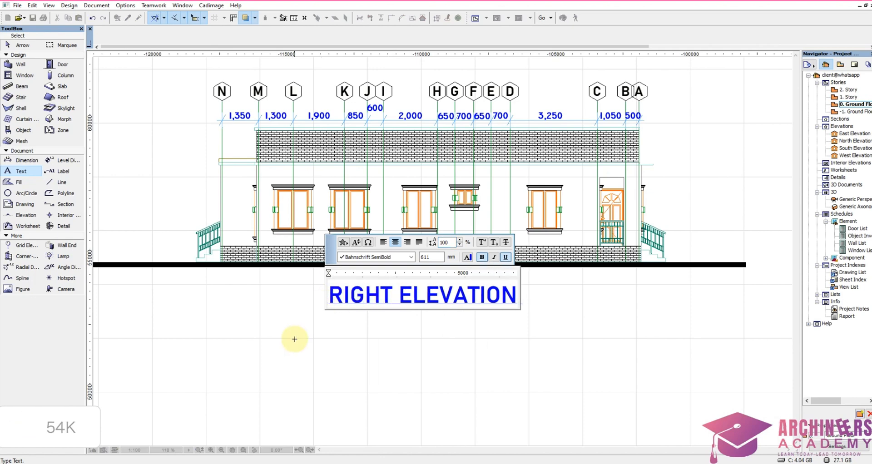
pyautogui.click(366, 325)
# Step: Copy the RIGHT ELEVATION title to beneath the ground line of the 8 to 1 elevation
pyautogui.scroll(-3, 523, 232)
pyautogui.hotkey('ctrl', 'shift', 'd')
pyautogui.click(462, 272)
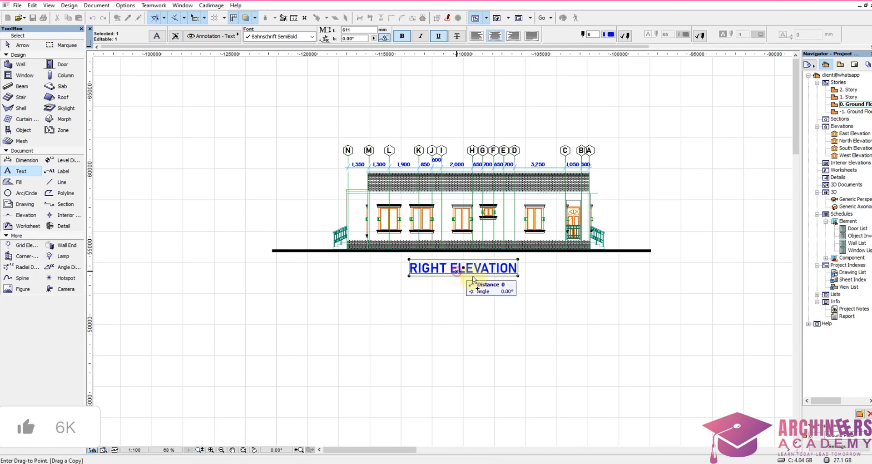
pyautogui.scroll(-4, 616, 295)
pyautogui.scroll(6, 310, 277)
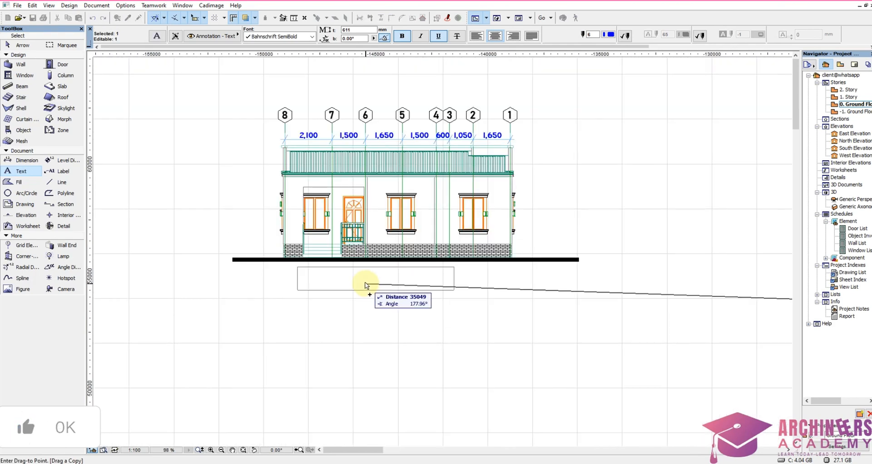
pyautogui.click(364, 289)
# Step: Change the copied title under the 8 to 1 elevation to BACK ELEVATION
pyautogui.click(364, 289)
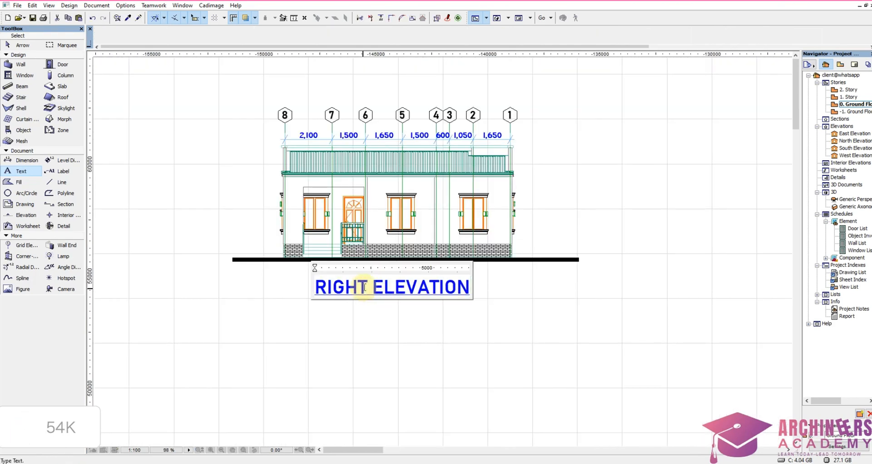
pyautogui.moveTo(367, 289); pyautogui.dragTo(302, 289)
pyautogui.write('BACK')
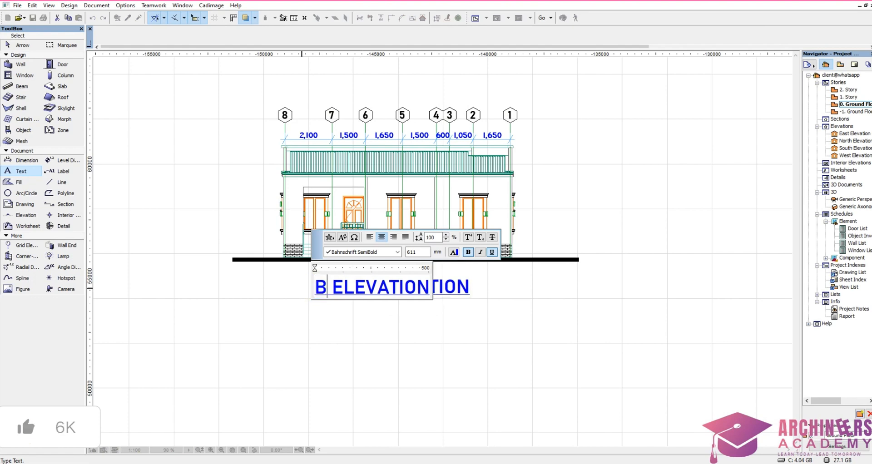
pyautogui.click(388, 315)
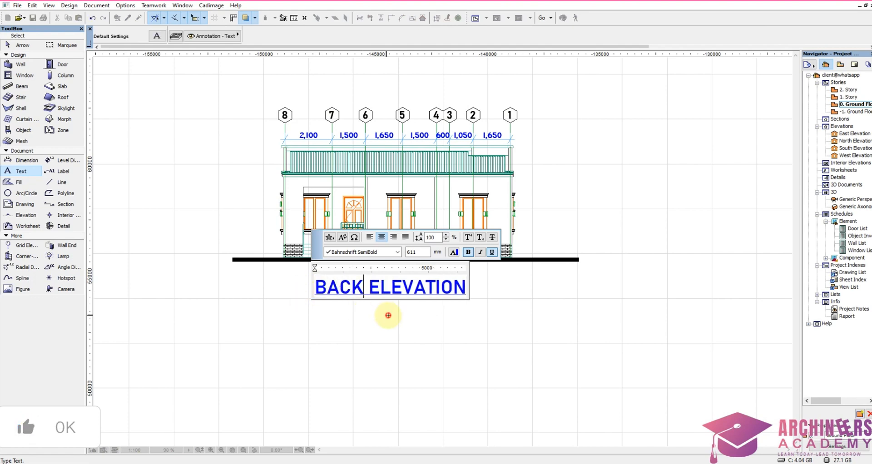
# Step: Copy the BACK ELEVATION title to beneath the ground line of the A to N elevation
pyautogui.hotkey('ctrl', 'shift', 'd')
pyautogui.click(387, 290)
pyautogui.scroll(-5, 580, 290)
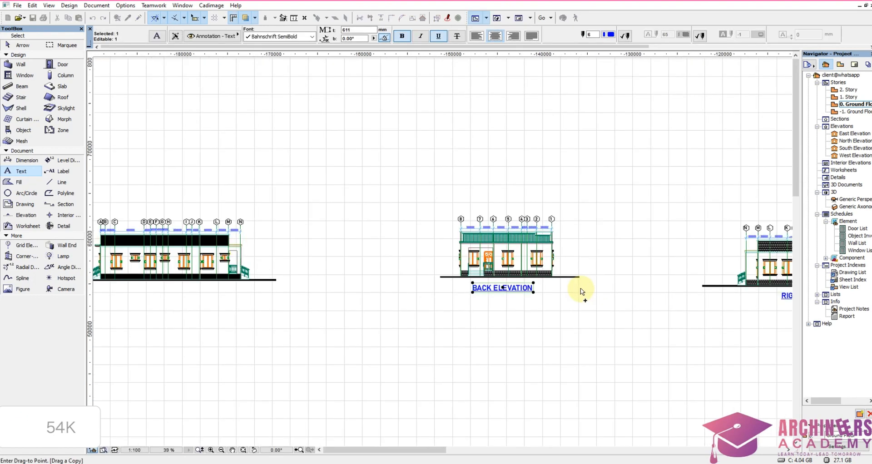
pyautogui.scroll(-4, 541, 282)
pyautogui.scroll(4, 280, 295)
pyautogui.scroll(4, 431, 268)
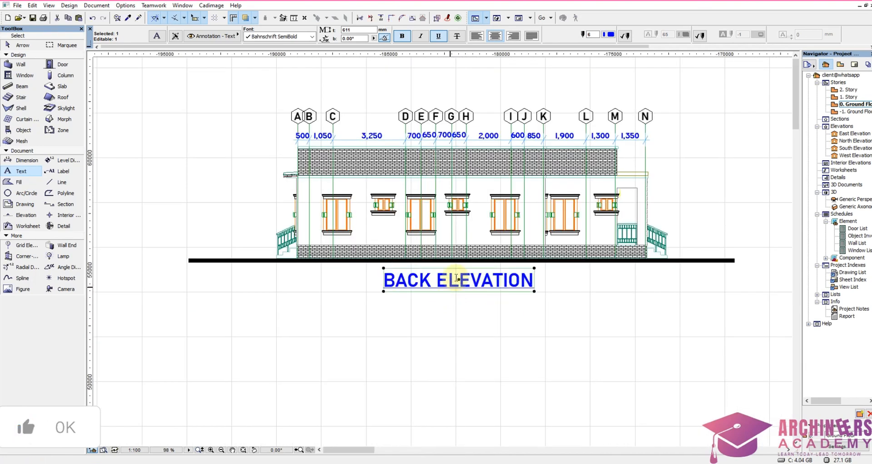
# Step: Change the copied title under the A to N elevation to LEFT ELEVATION and finish the text edit
pyautogui.doubleClick(457, 278)
pyautogui.moveTo(435, 286); pyautogui.dragTo(373, 298)
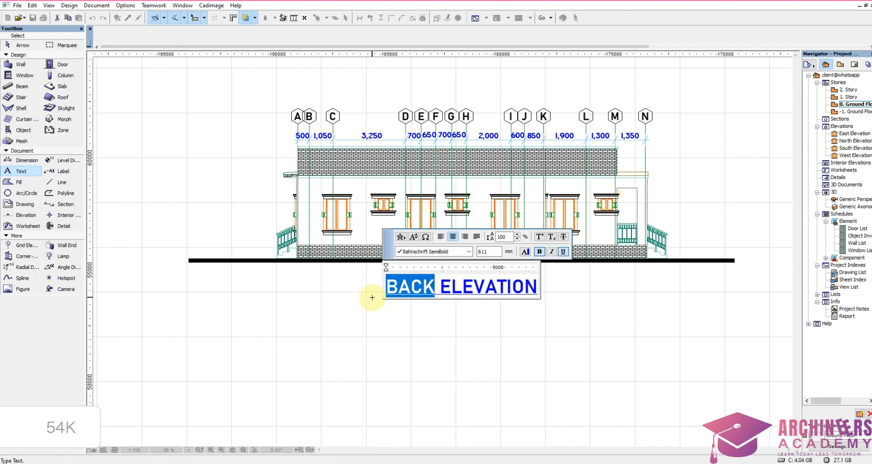
pyautogui.write('LEFT')
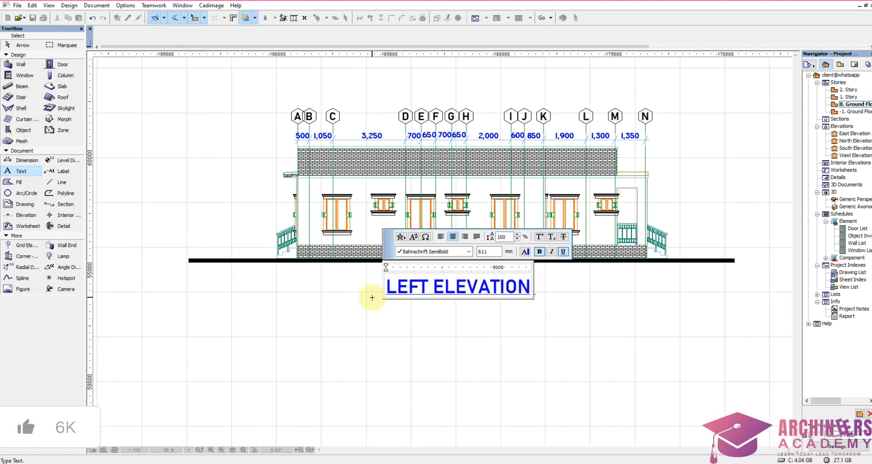
pyautogui.click(371, 321)
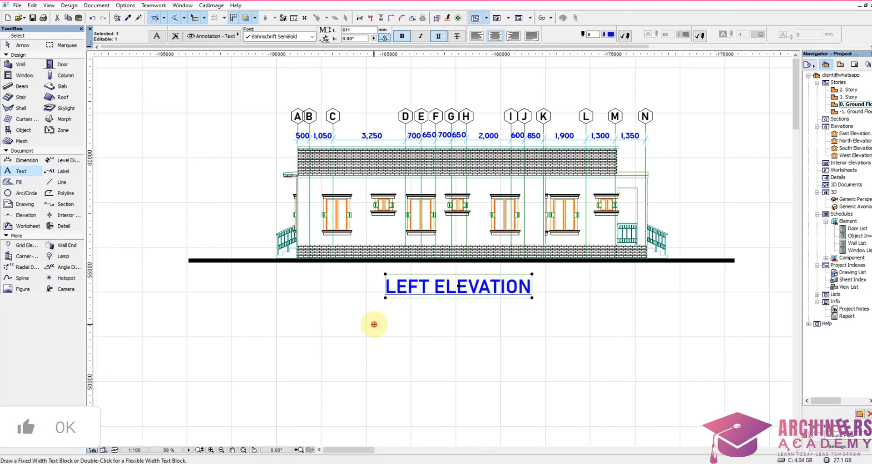
# Step: Review the row of four titled elevations and their placement relative to the rendered images and floor plan
pyautogui.scroll(-2, 392, 288)
pyautogui.scroll(-5, 396, 254)
pyautogui.scroll(4, 592, 297)
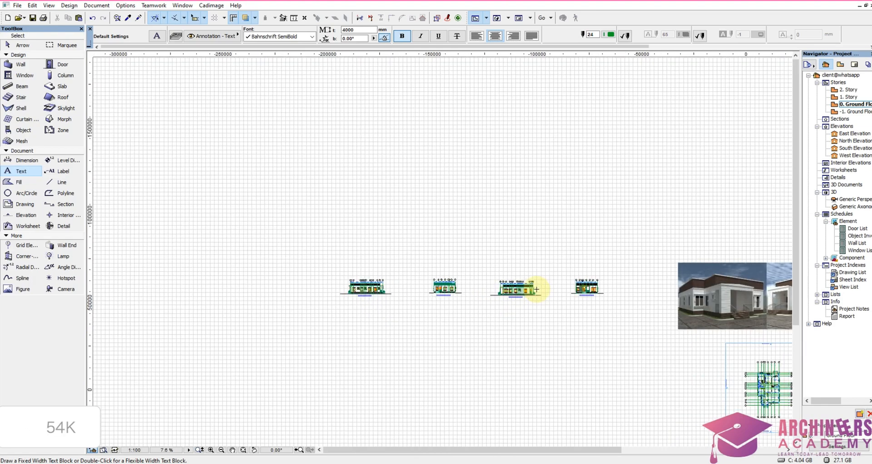
pyautogui.scroll(-8, 592, 296)
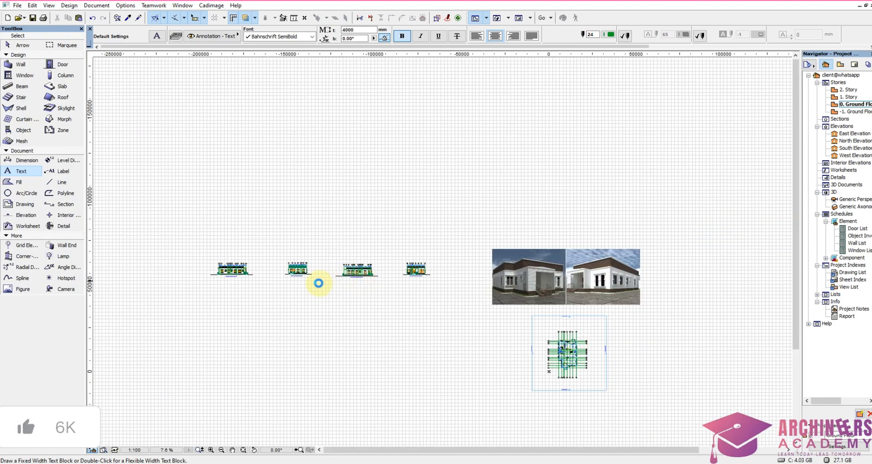
pyautogui.scroll(6, 318, 283)
pyautogui.scroll(-3, 347, 274)
pyautogui.scroll(3, 355, 288)
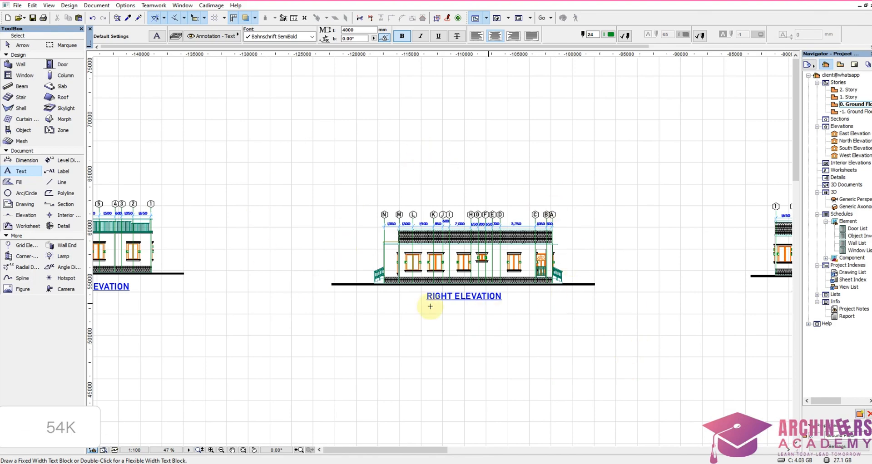
pyautogui.scroll(-1, 412, 236)
pyautogui.scroll(-4, 413, 236)
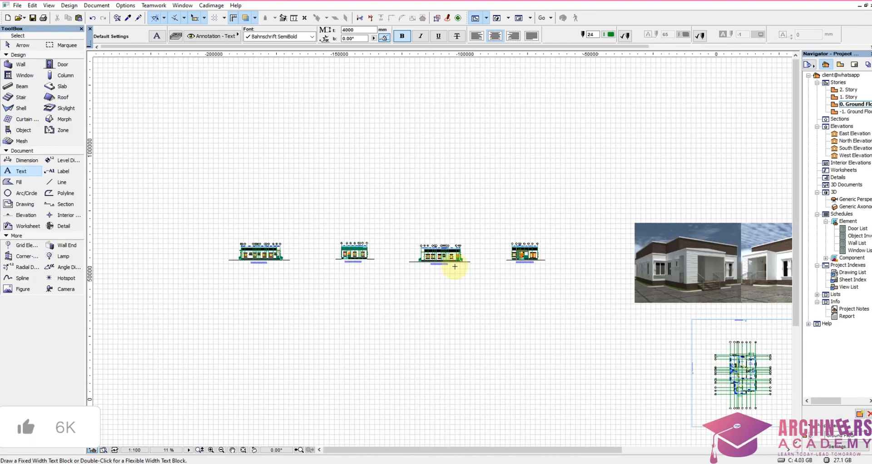
pyautogui.scroll(3, 522, 298)
pyautogui.scroll(-2, 423, 282)
pyautogui.scroll(-6, 424, 282)
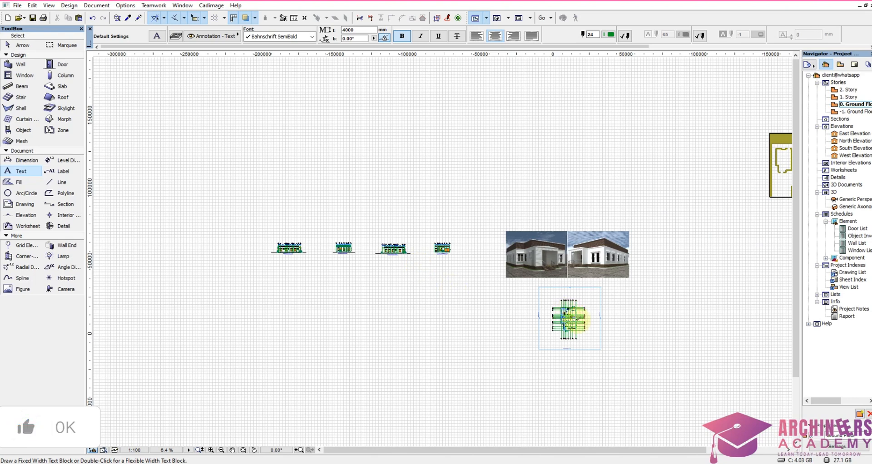
# Step: Examine the ground floor plan with its grid lines, room names and interior dimensions
pyautogui.scroll(7, 580, 318)
pyautogui.scroll(-4, 470, 277)
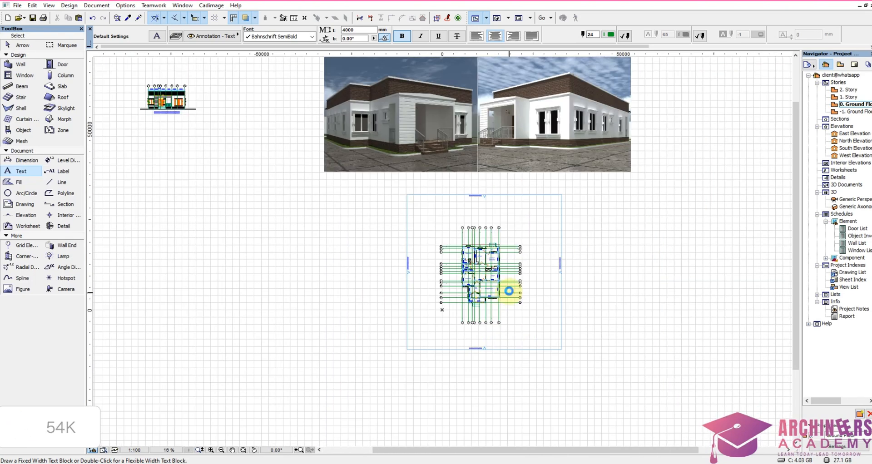
pyautogui.scroll(5, 509, 291)
pyautogui.scroll(-3, 502, 285)
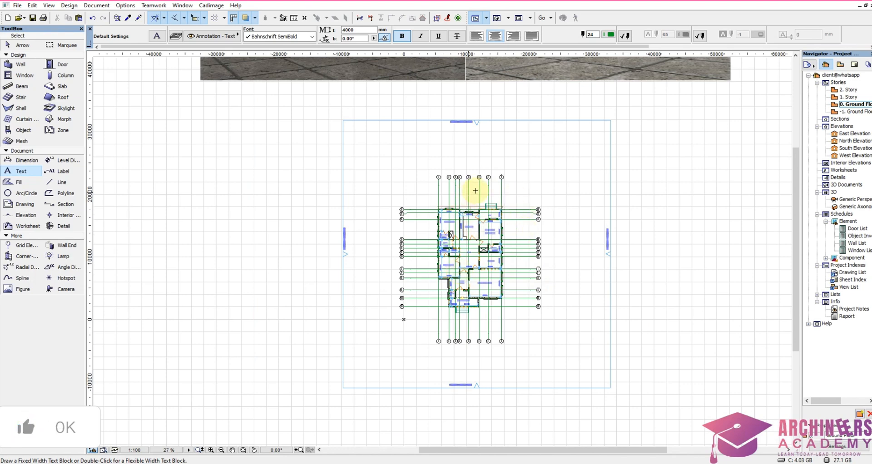
pyautogui.scroll(3, 465, 192)
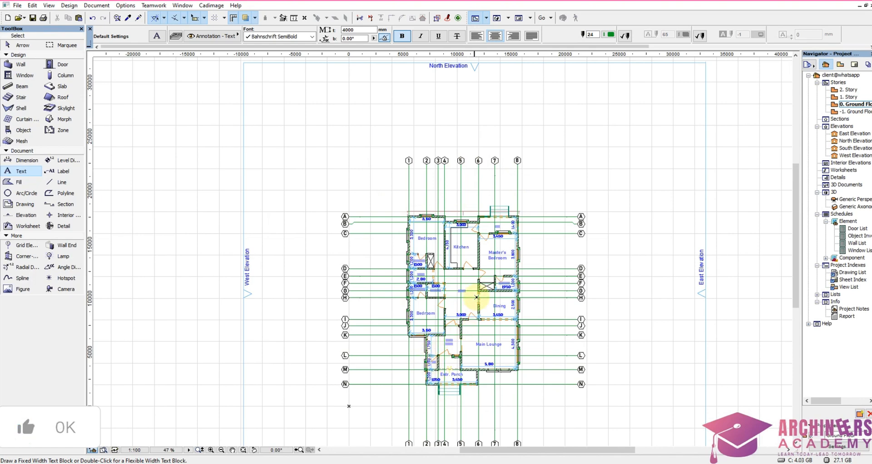
pyautogui.scroll(-4, 478, 290)
pyautogui.scroll(5, 483, 254)
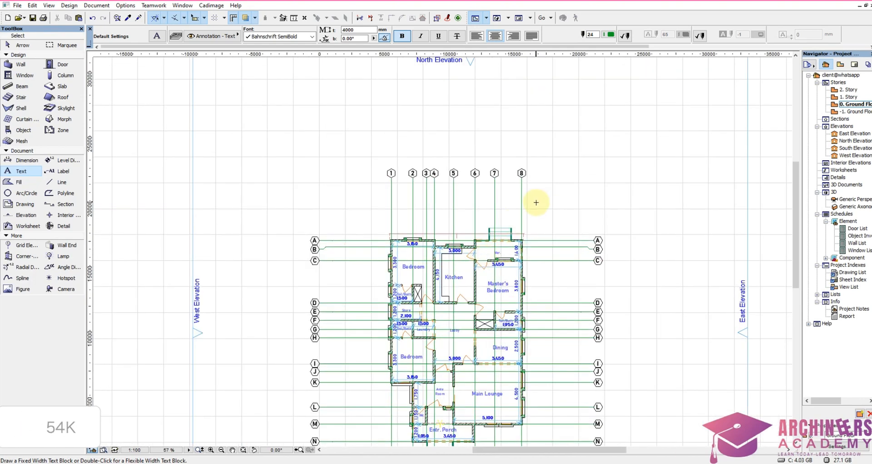
pyautogui.scroll(-3, 536, 203)
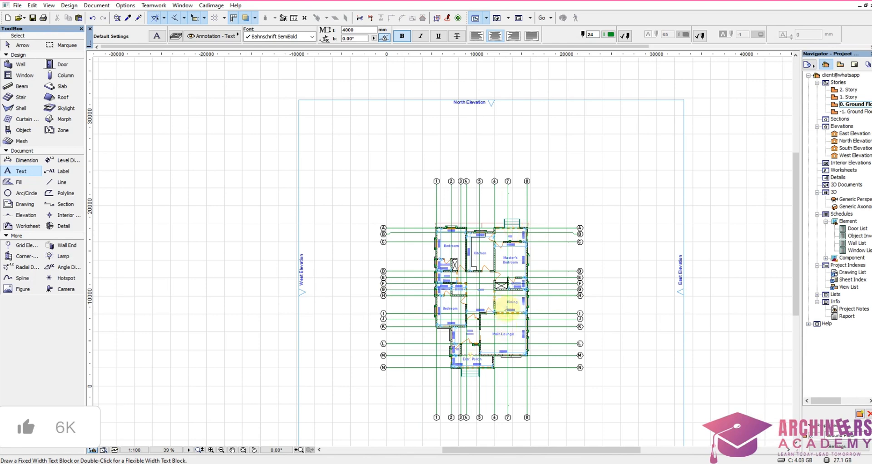
pyautogui.scroll(3, 507, 310)
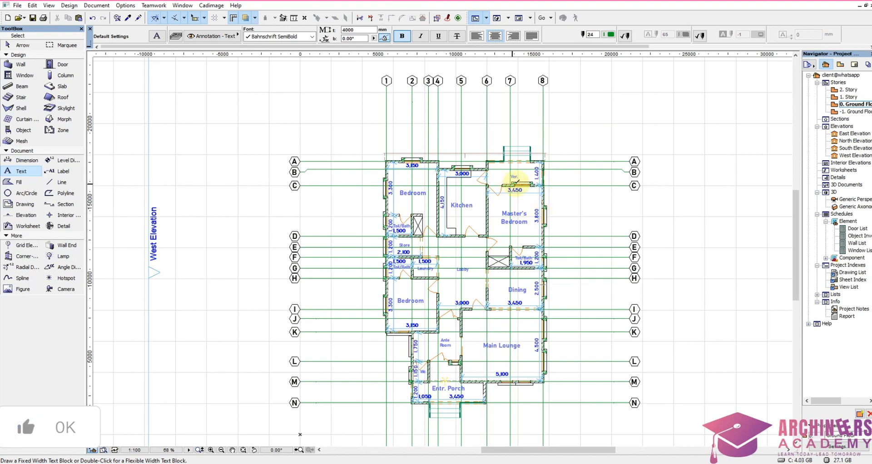
pyautogui.scroll(-3, 518, 183)
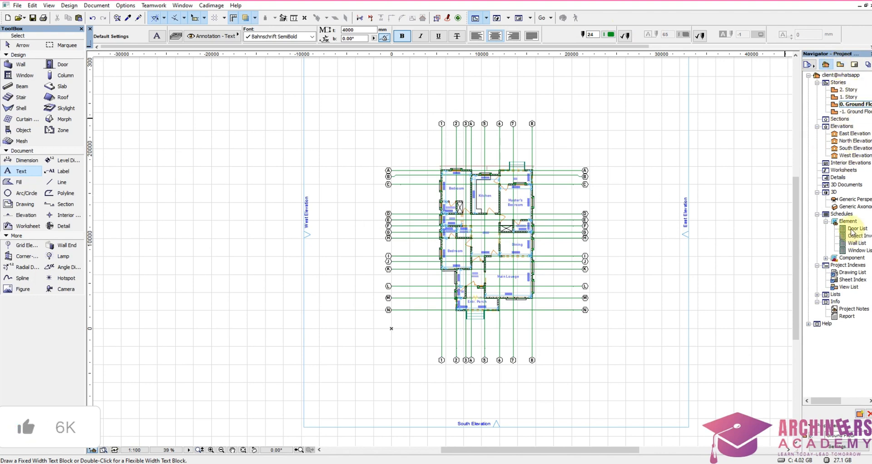
# Step: Open the Door List schedule, copy its table and return to the ground floor plan
pyautogui.doubleClick(858, 250)
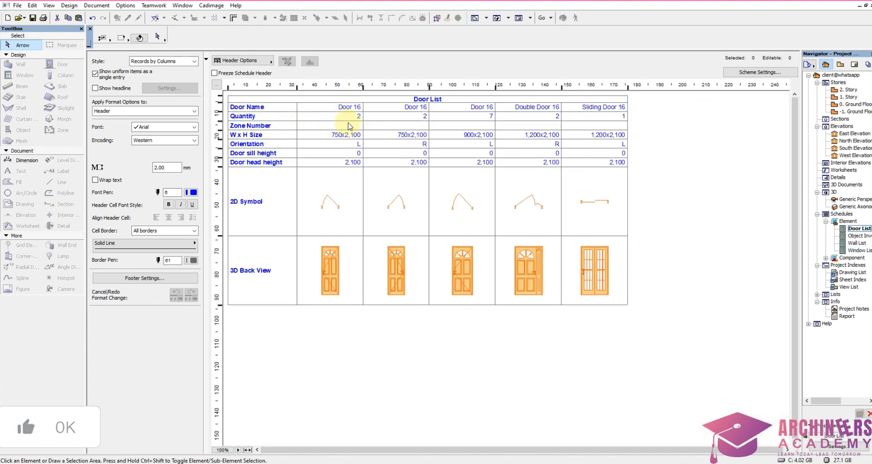
pyautogui.click(311, 125)
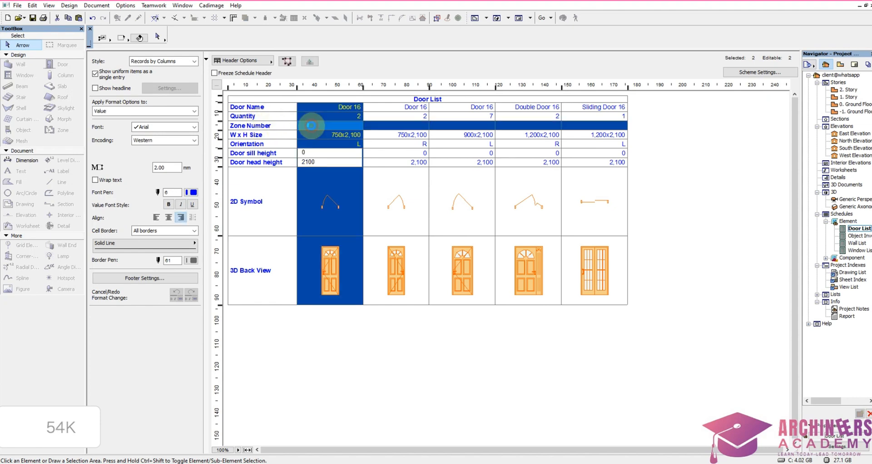
pyautogui.click(386, 135)
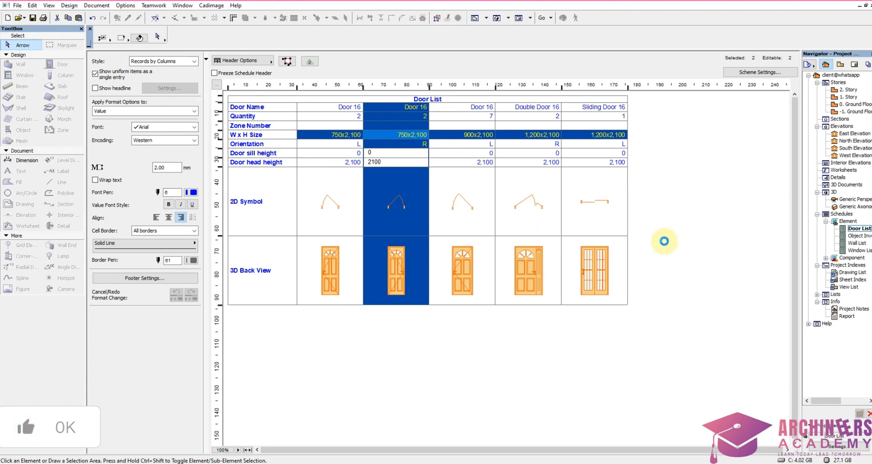
pyautogui.click(684, 232)
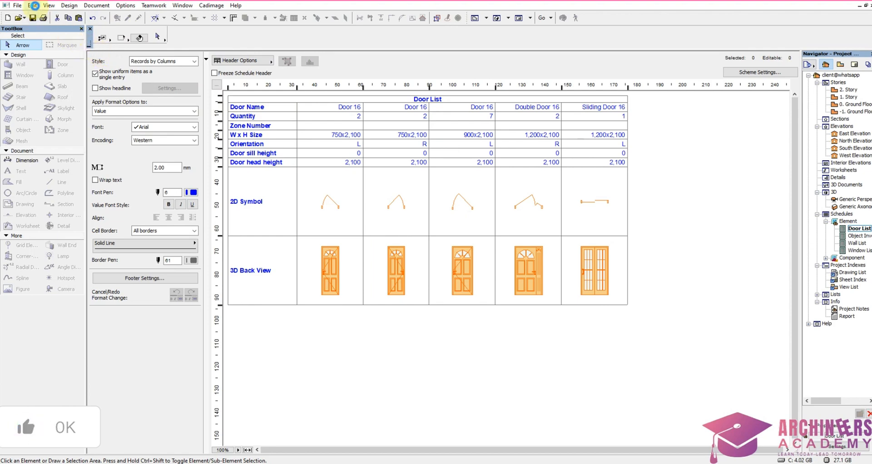
pyautogui.click(34, 5)
pyautogui.click(48, 63)
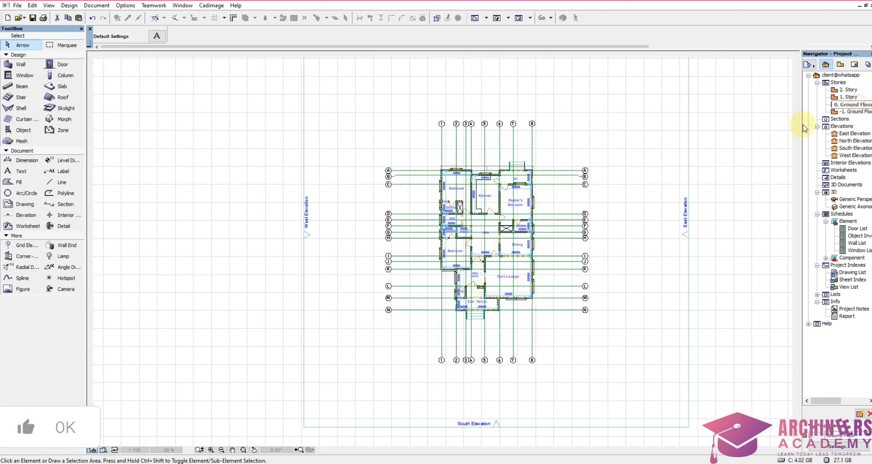
# Step: Place the pasted door schedule in the empty area beyond the far end of the four-elevation row, away from the rendered images
pyautogui.scroll(-3, 317, 230)
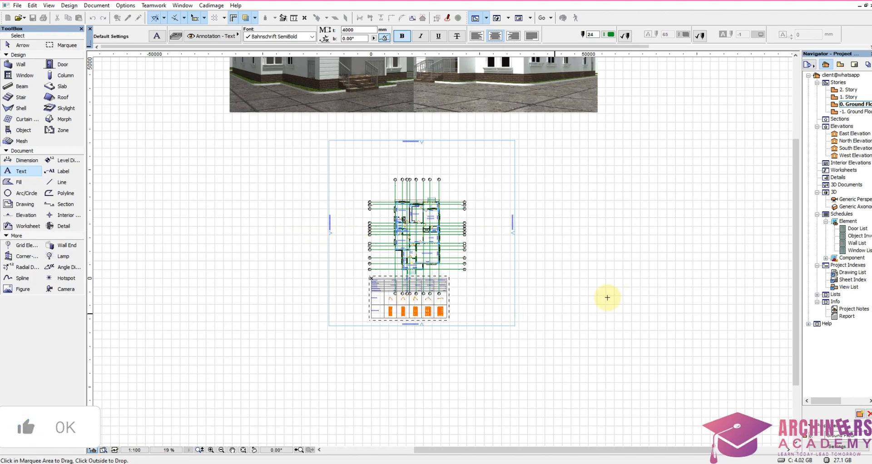
pyautogui.scroll(-3, 612, 298)
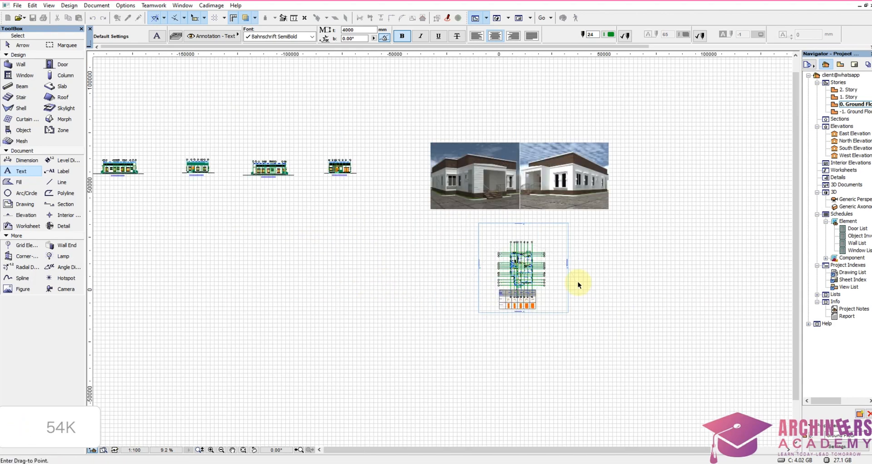
pyautogui.scroll(-2, 578, 282)
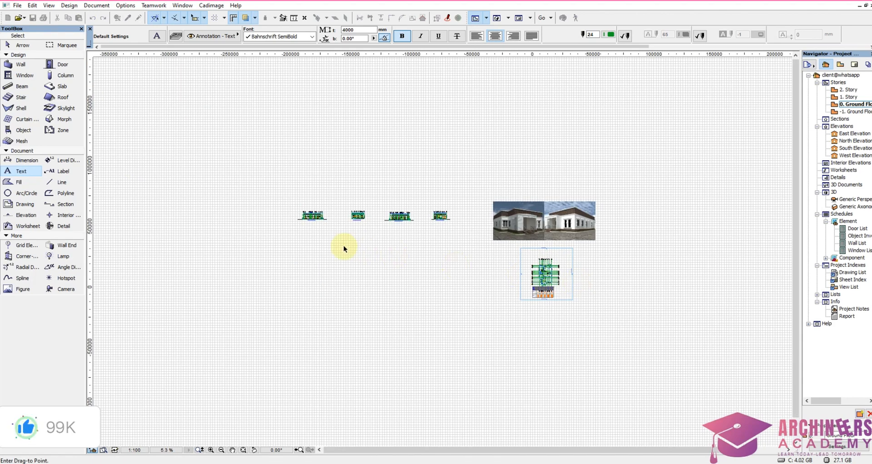
pyautogui.click(233, 214)
pyautogui.scroll(3, 633, 308)
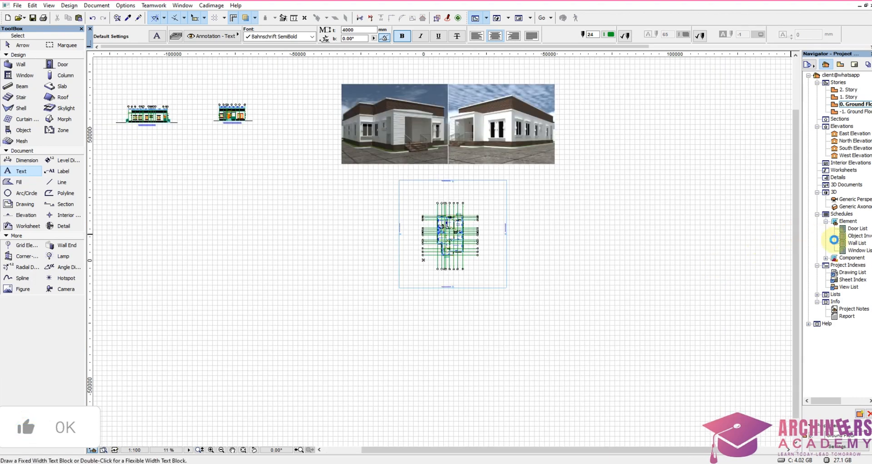
# Step: Open the Window List schedule, copy its table and return to the ground floor plan
pyautogui.doubleClick(858, 253)
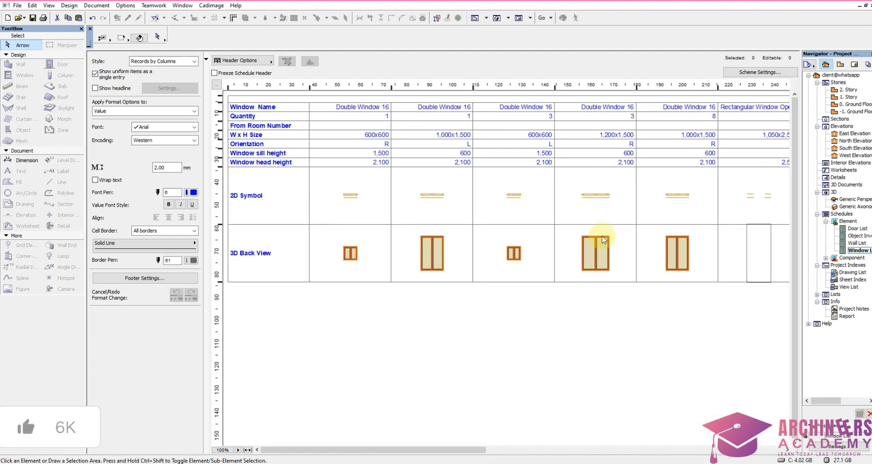
pyautogui.click(19, 6)
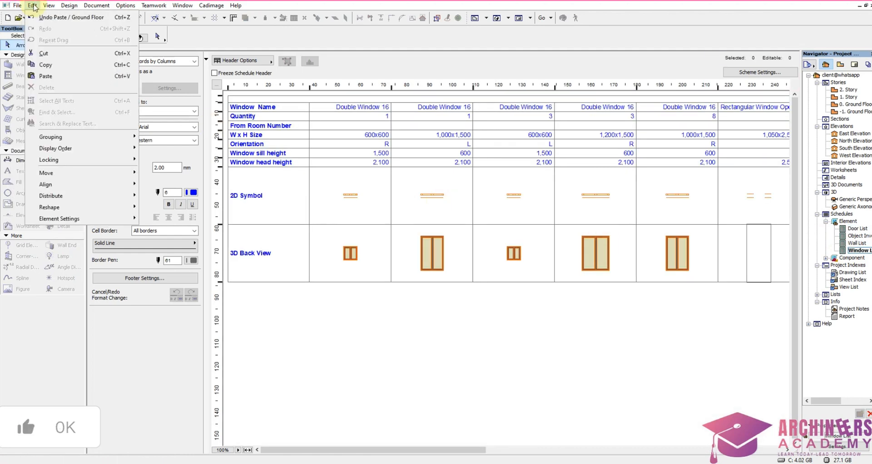
pyautogui.click(33, 5)
pyautogui.click(33, 6)
pyautogui.click(49, 65)
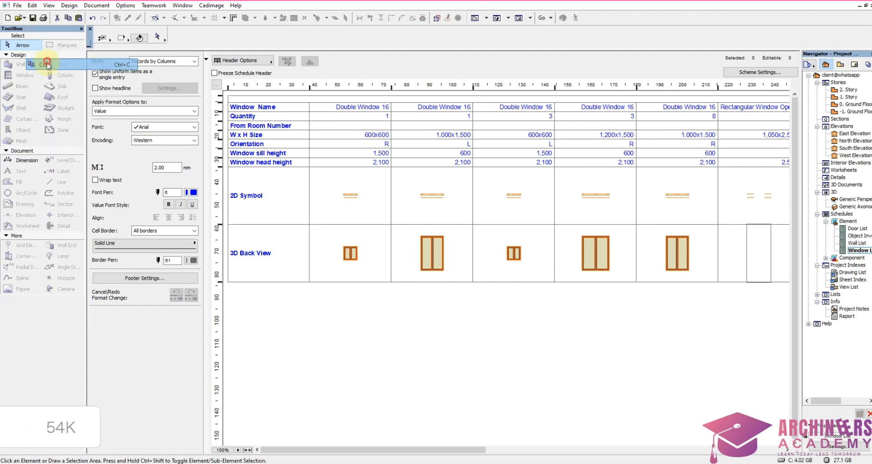
pyautogui.press('F2')
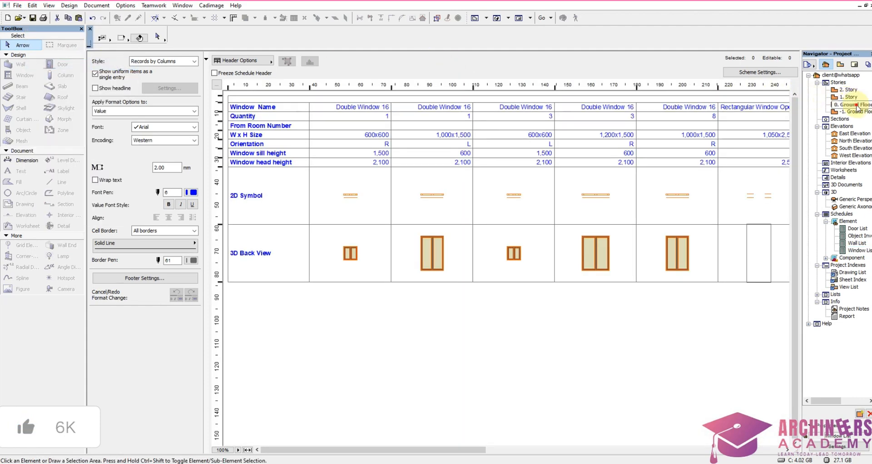
pyautogui.doubleClick(854, 105)
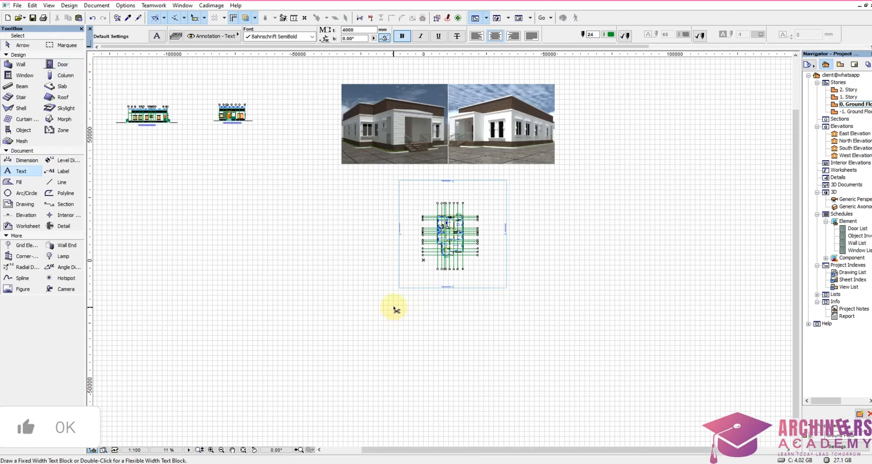
# Step: Paste the window schedule and place it beside the door schedule, on the side away from the elevations
pyautogui.hotkey('ctrl', 'v')
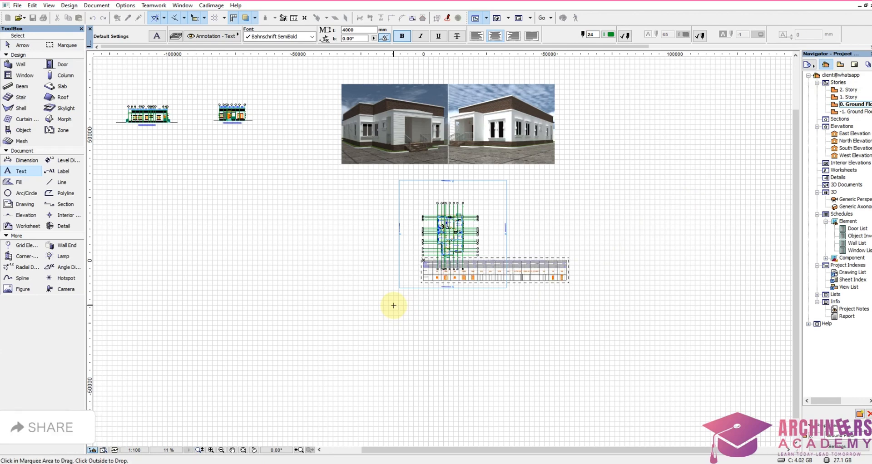
pyautogui.click(504, 265)
pyautogui.scroll(-5, 681, 321)
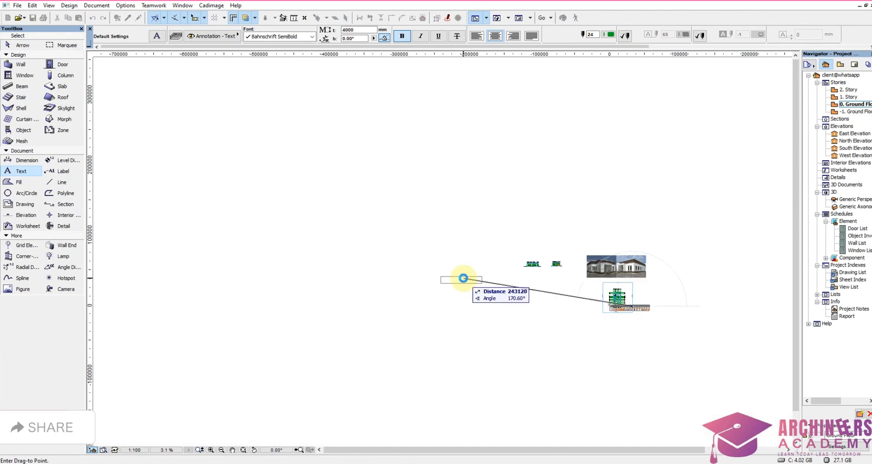
pyautogui.scroll(7, 389, 262)
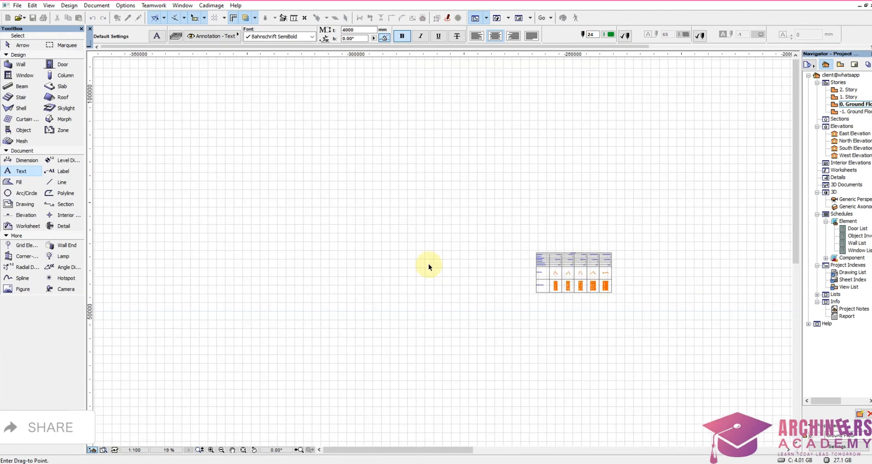
pyautogui.click(417, 265)
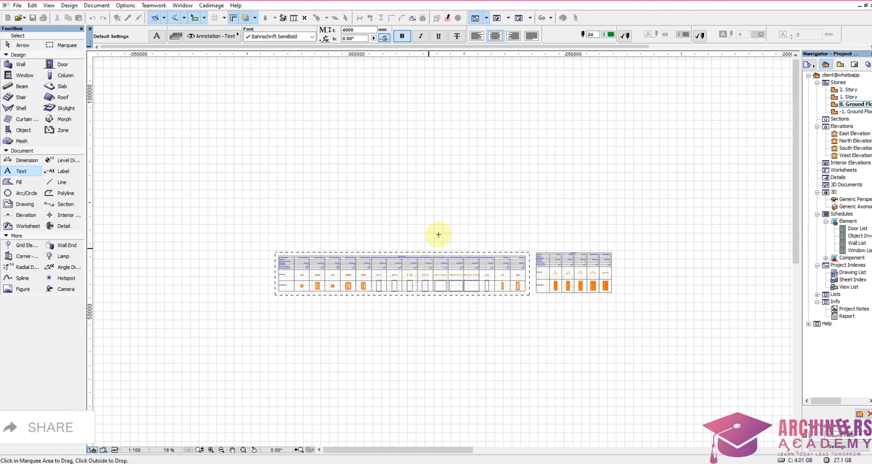
pyautogui.rightClick(444, 225)
pyautogui.click(468, 261)
# Step: Examine the placed window and door schedules and their position beside the elevations, then the door names, quantities and sizes
pyautogui.scroll(-6, 462, 259)
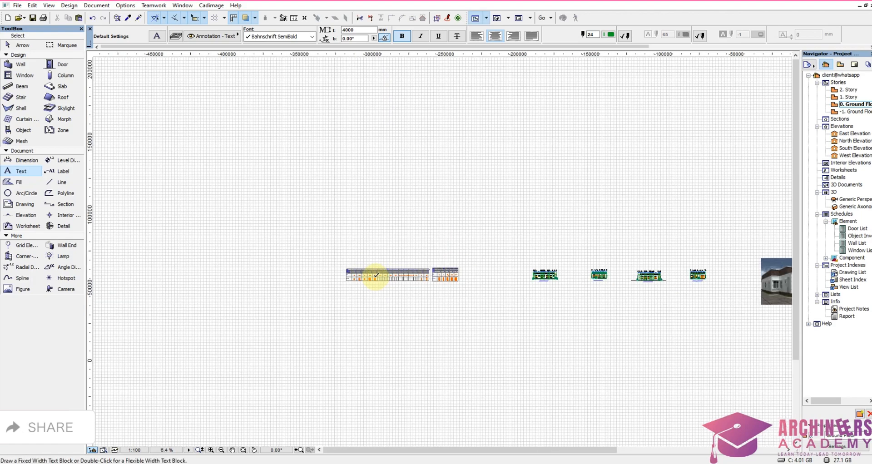
pyautogui.scroll(2, 601, 321)
pyautogui.scroll(8, 600, 322)
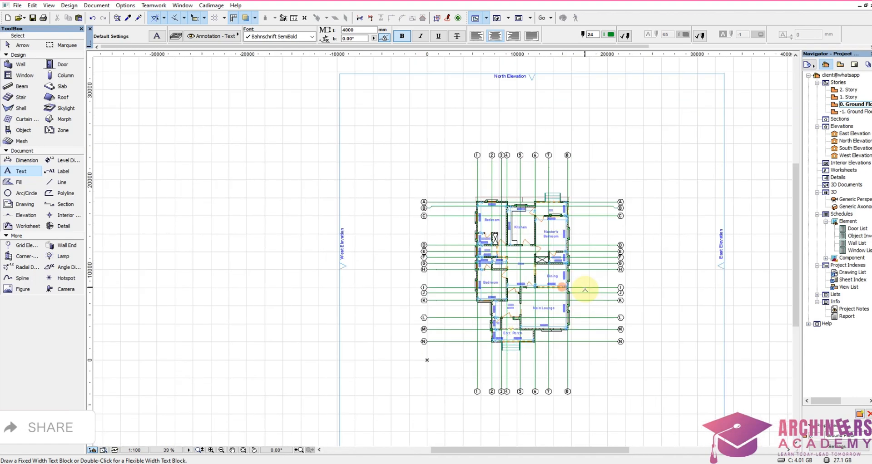
pyautogui.scroll(-7, 611, 273)
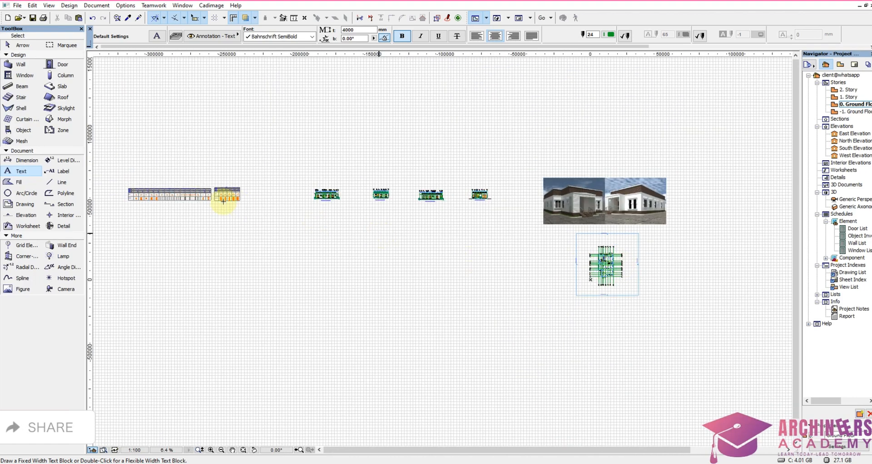
pyautogui.scroll(7, 223, 202)
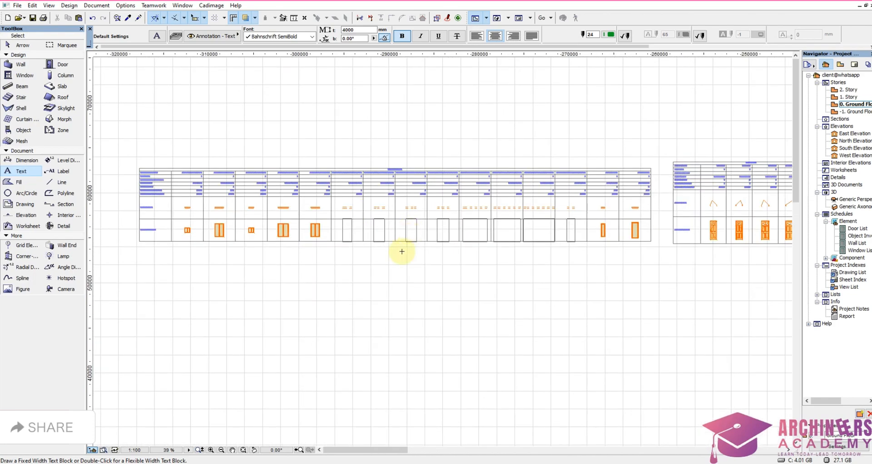
pyautogui.scroll(-5, 498, 201)
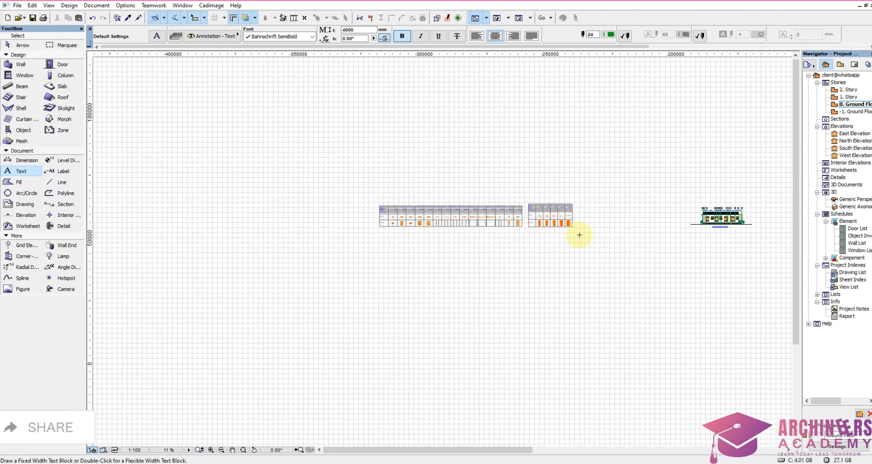
pyautogui.scroll(8, 580, 235)
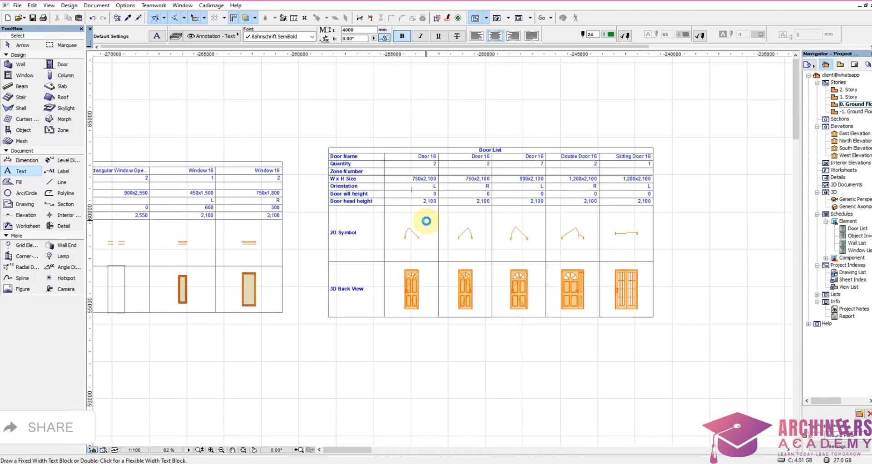
pyautogui.scroll(2, 427, 221)
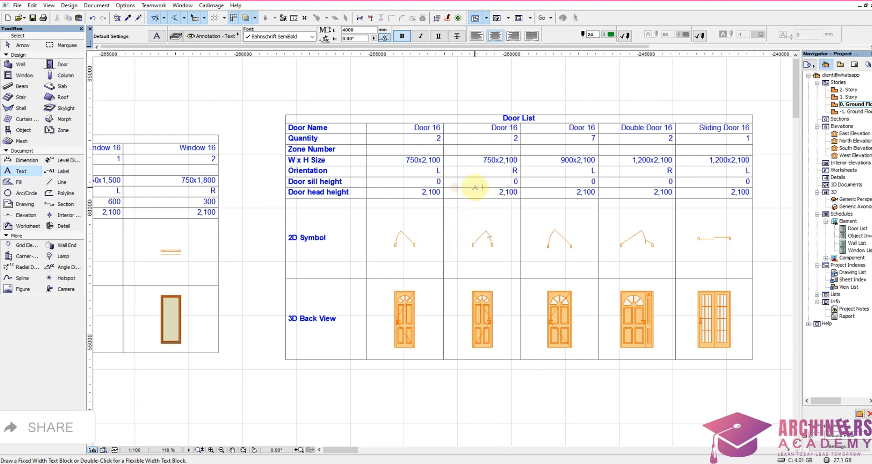
pyautogui.scroll(5, 523, 147)
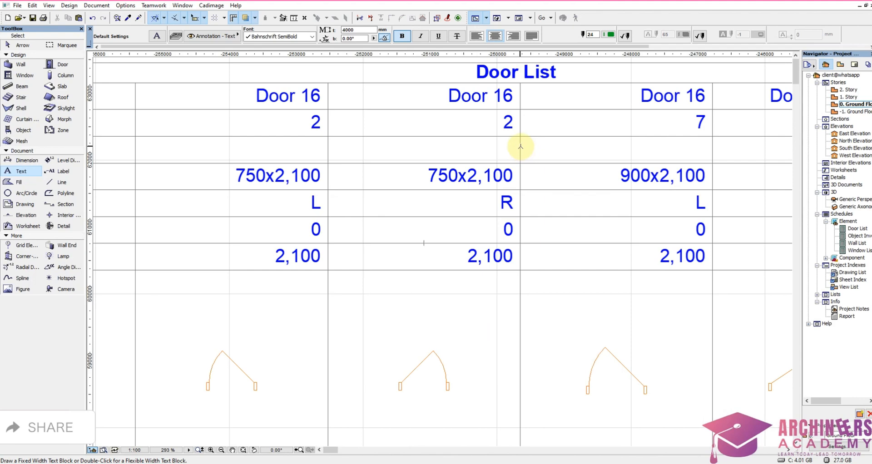
pyautogui.scroll(-4, 520, 146)
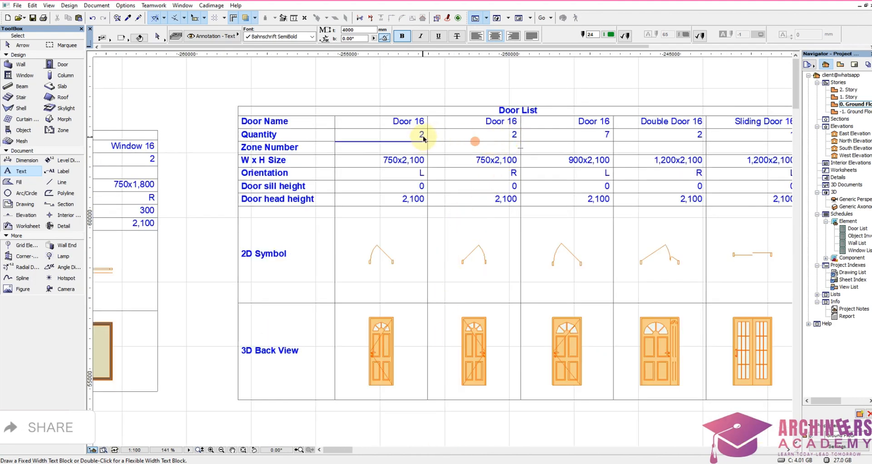
pyautogui.scroll(5, 423, 135)
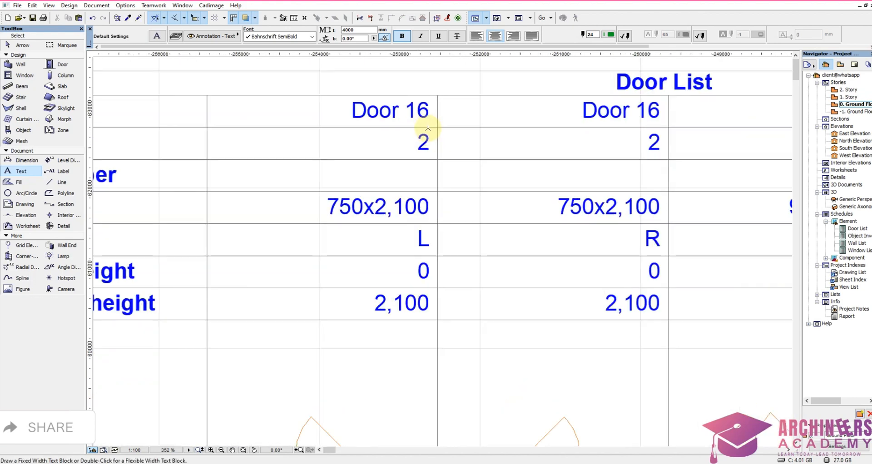
pyautogui.scroll(3, 428, 128)
pyautogui.scroll(-3, 633, 152)
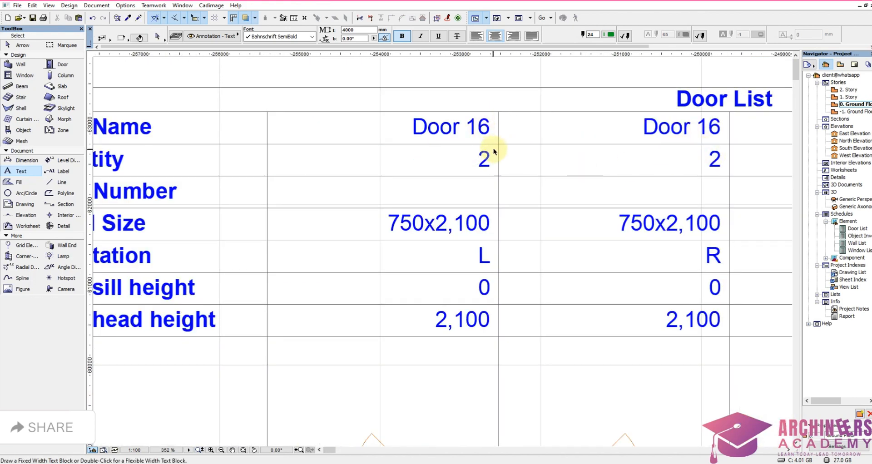
# Step: Select both the door and window schedule tables and ungroup them into individually editable elements
pyautogui.hotkey('ctrl', 'a')
pyautogui.scroll(-5, 481, 159)
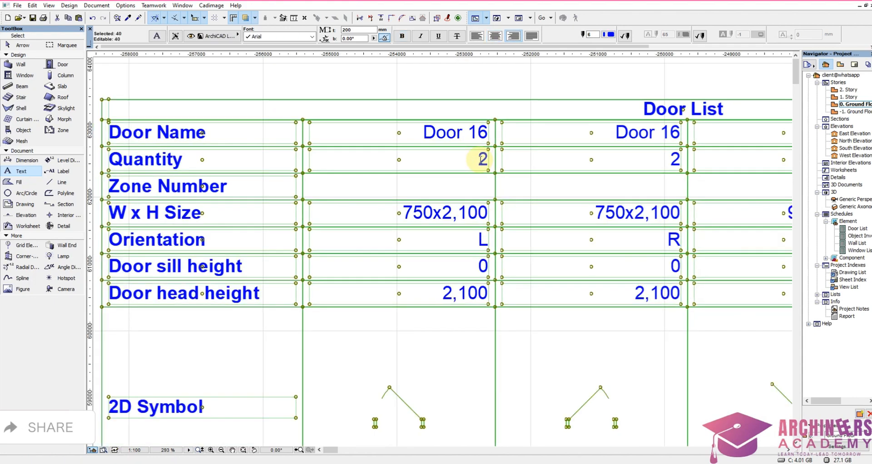
pyautogui.scroll(-3, 481, 159)
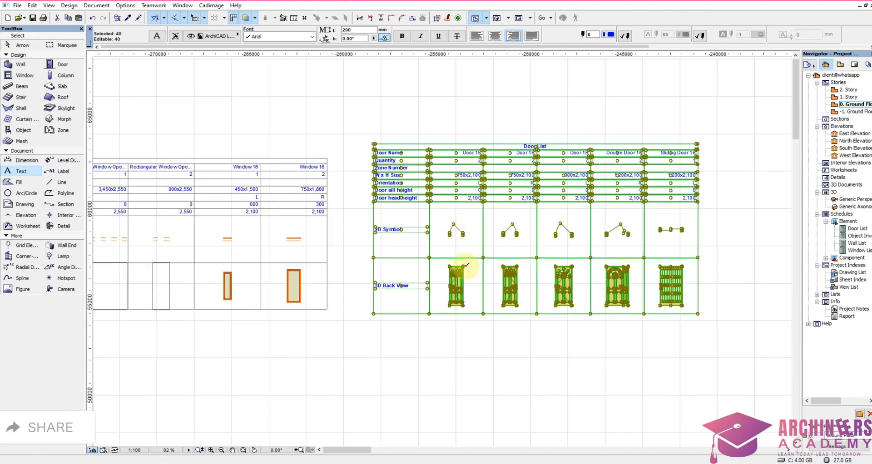
pyautogui.press('Escape')
pyautogui.scroll(-6, 695, 209)
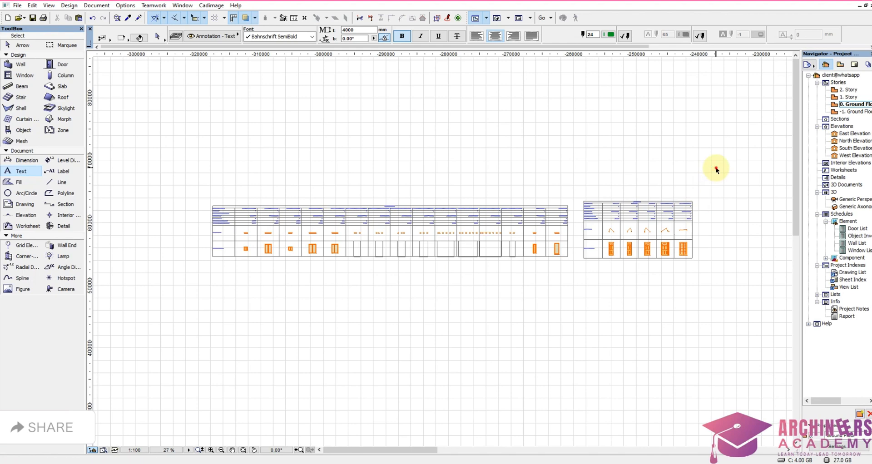
pyautogui.keyDown('shift'); pyautogui.moveTo(717, 170); pyautogui.dragTo(183, 345); pyautogui.keyUp('shift')
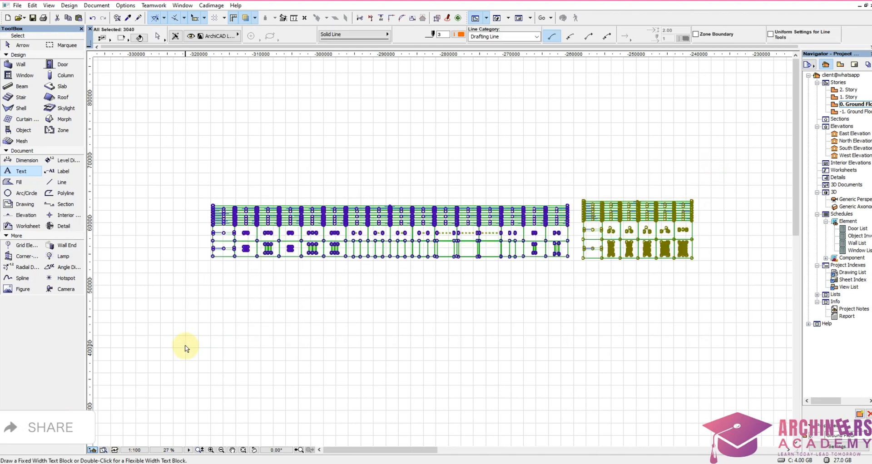
pyautogui.press('Escape')
# Step: Change the quantity in the first Door 16 column (750x2,100, orientation L) of the Door List to 4
pyautogui.scroll(8, 666, 273)
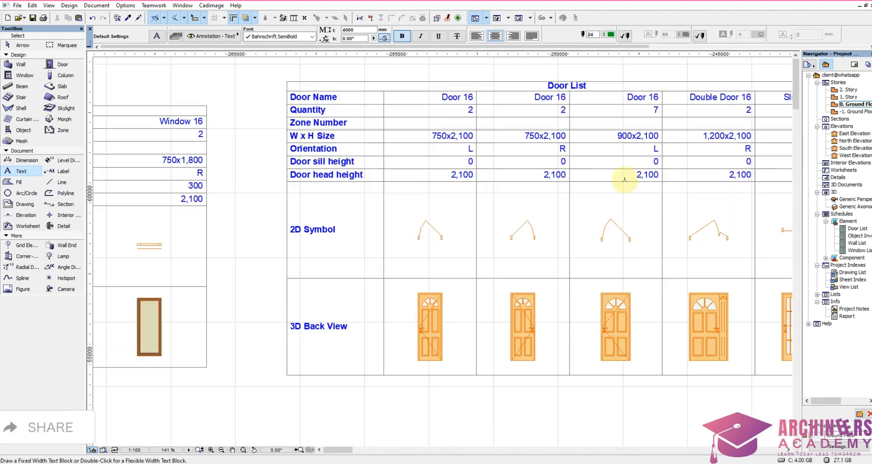
pyautogui.scroll(6, 529, 117)
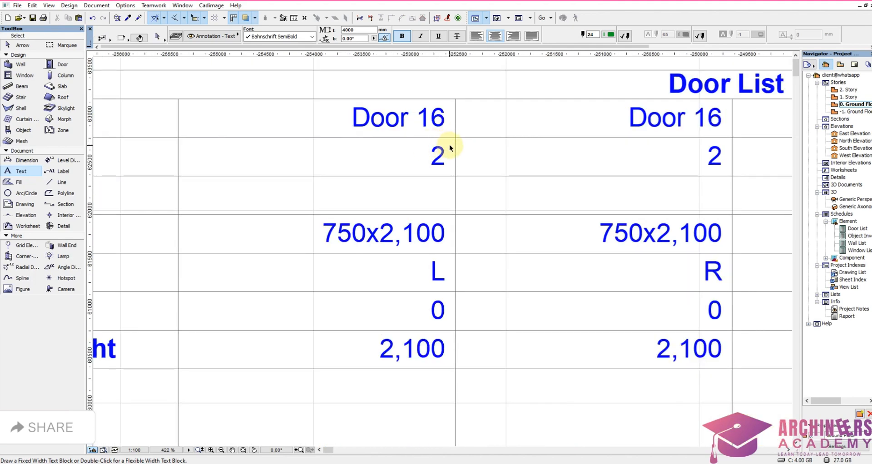
pyautogui.keyDown('shift'); pyautogui.click(449, 138); pyautogui.keyUp('shift')
pyautogui.press('Escape')
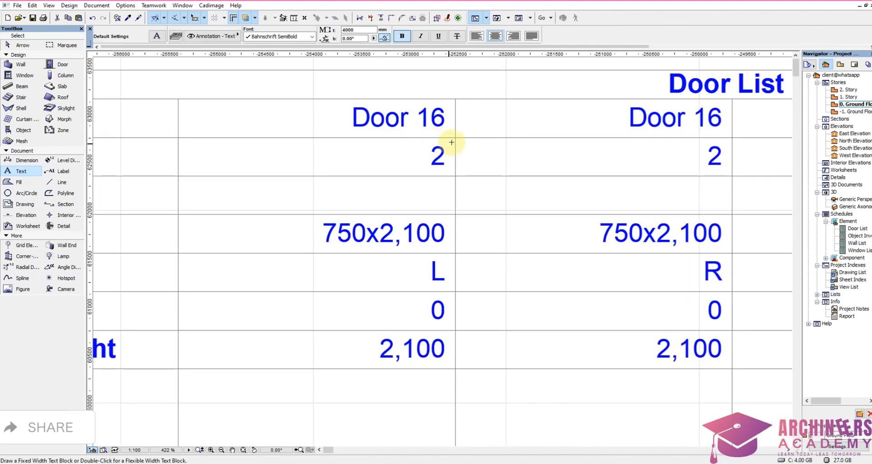
pyautogui.keyDown('shift'); pyautogui.click(415, 164); pyautogui.keyUp('shift')
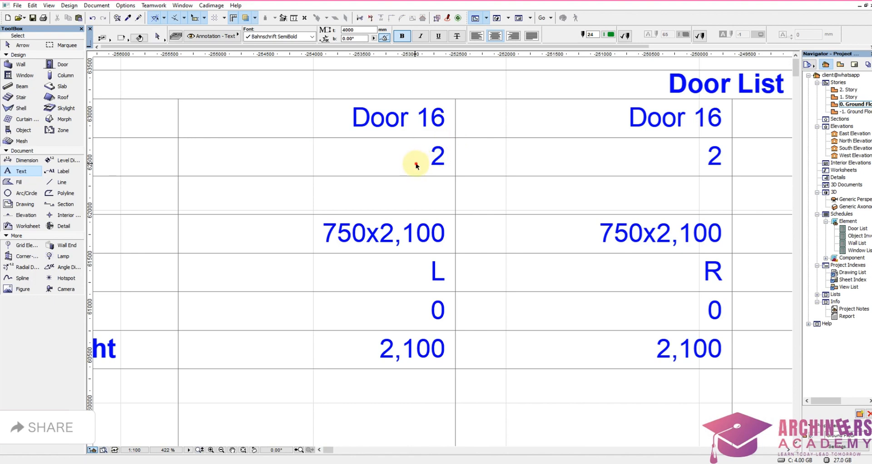
pyautogui.keyDown('shift'); pyautogui.click(452, 141); pyautogui.keyUp('shift')
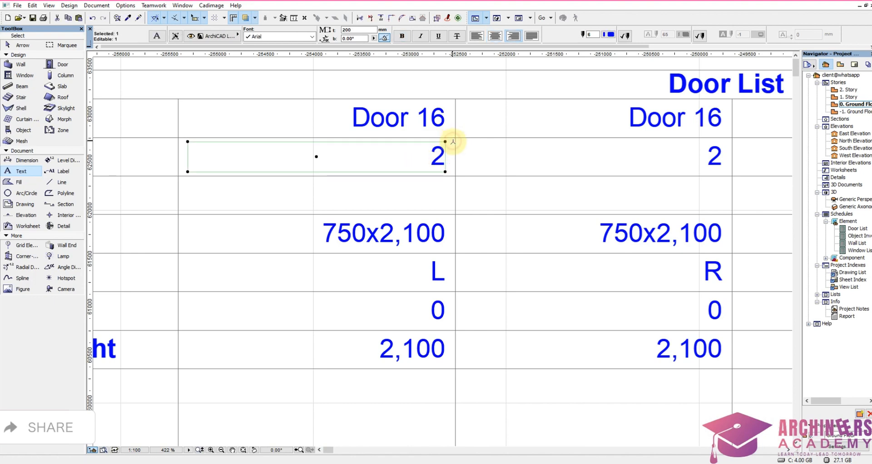
pyautogui.doubleClick(437, 156)
pyautogui.write('4')
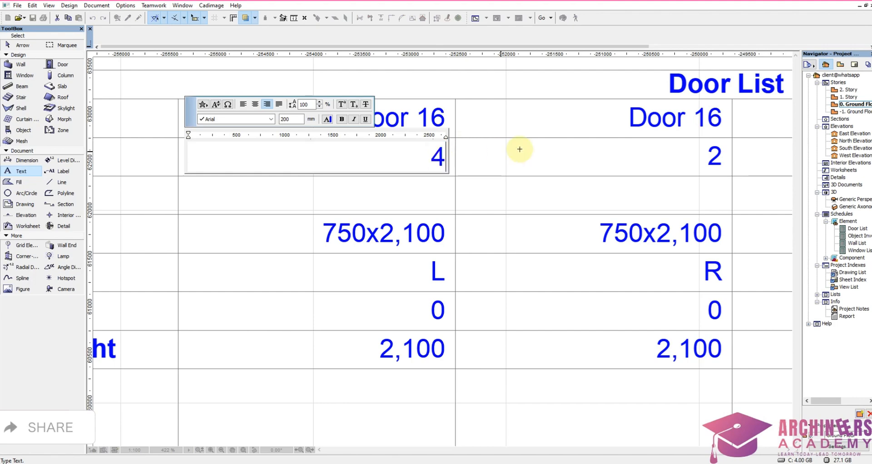
pyautogui.click(604, 168)
pyautogui.scroll(-6, 542, 158)
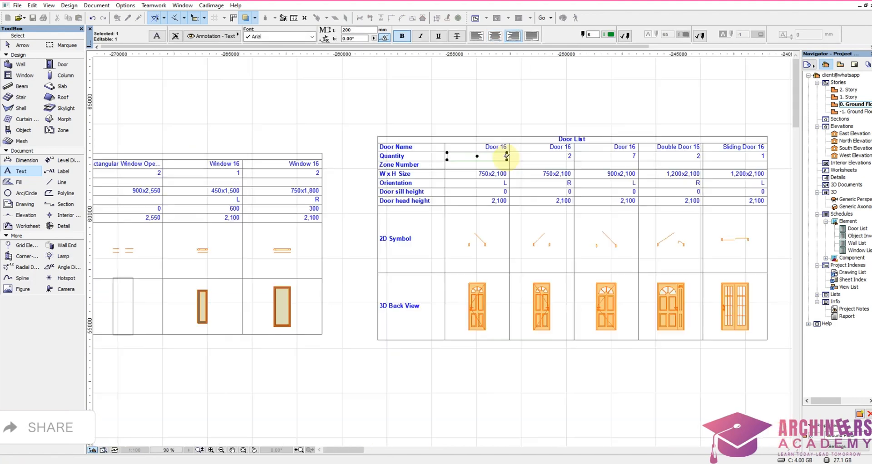
# Step: Delete the second Door 16 column (750x2,100, orientation R) from the Door List, including its door name text
pyautogui.keyDown('shift'); pyautogui.click(520, 351); pyautogui.keyUp('shift')
pyautogui.click(569, 145)
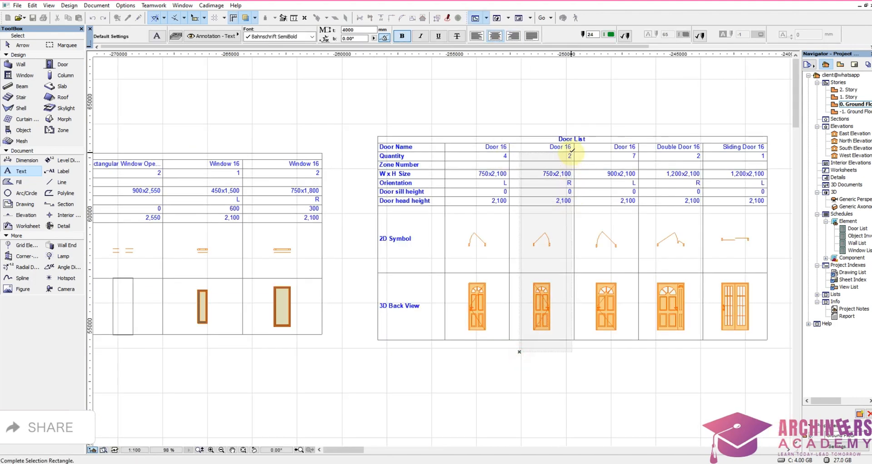
pyautogui.scroll(3, 569, 146)
pyautogui.press('Delete')
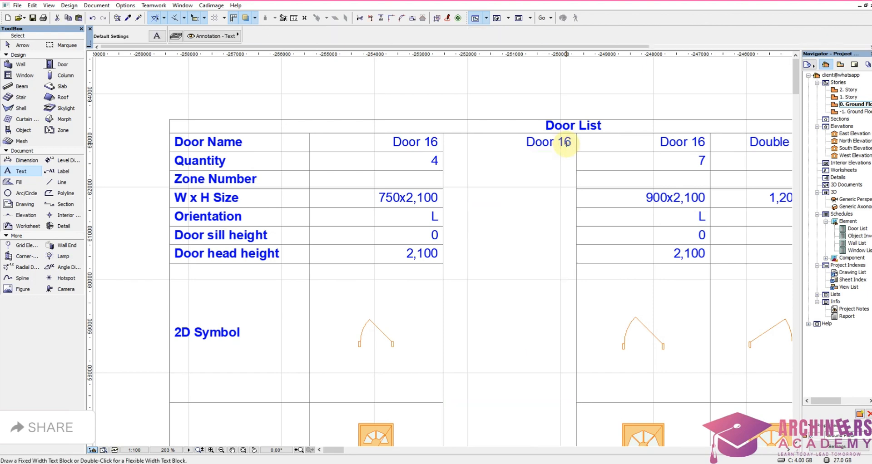
pyautogui.keyDown('shift'); pyautogui.click(523, 162); pyautogui.keyUp('shift')
pyautogui.click(568, 139)
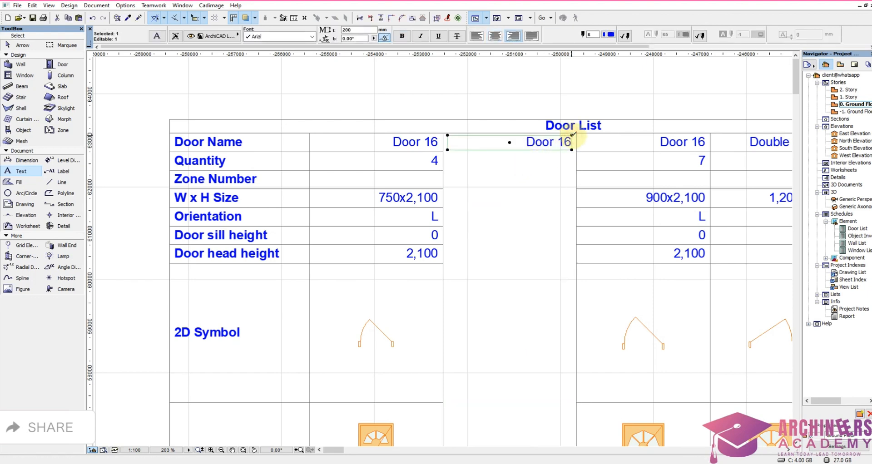
pyautogui.press('Delete')
pyautogui.scroll(-4, 479, 180)
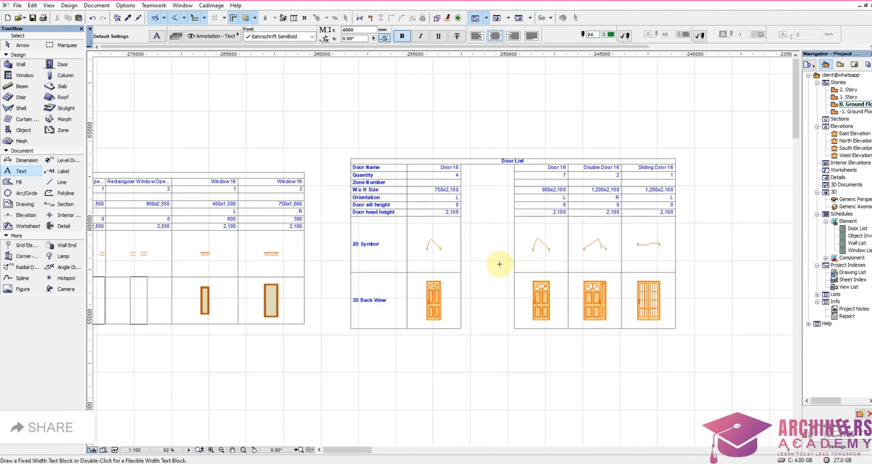
# Step: Move the whole 900x2,100 Door 16 column across the gap so that it adjoins the 750x2,100 Door 16 column
pyautogui.scroll(4, 546, 249)
pyautogui.scroll(-4, 568, 249)
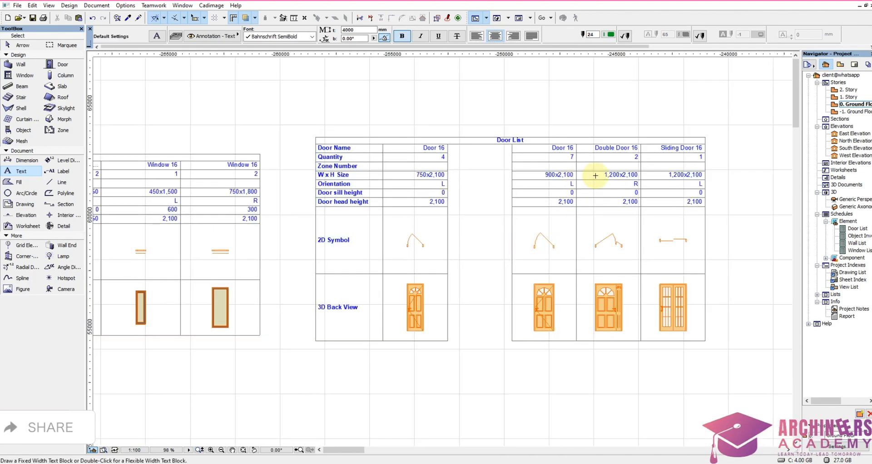
pyautogui.scroll(2, 595, 175)
pyautogui.scroll(-1, 490, 213)
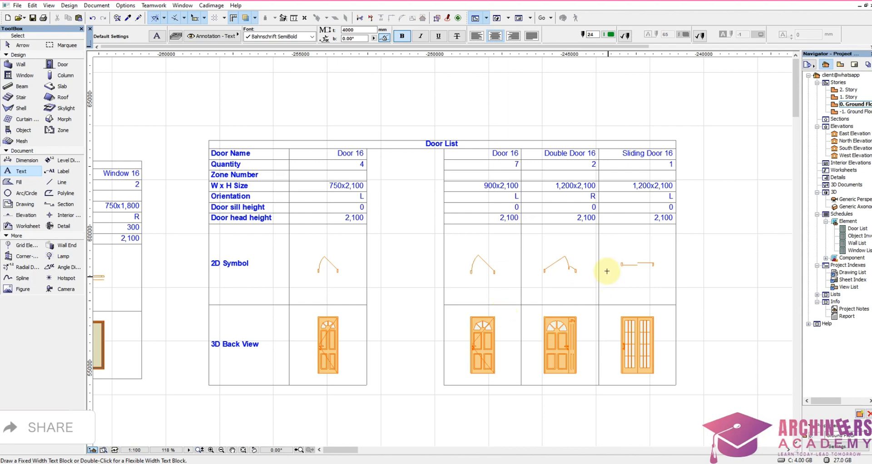
pyautogui.keyDown('shift'); pyautogui.click(432, 399); pyautogui.keyUp('shift')
pyautogui.scroll(4, 519, 151)
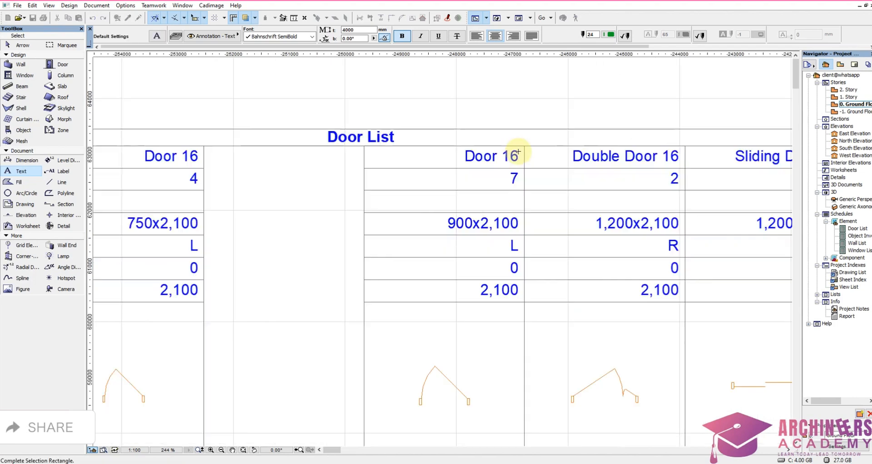
pyautogui.click(518, 151)
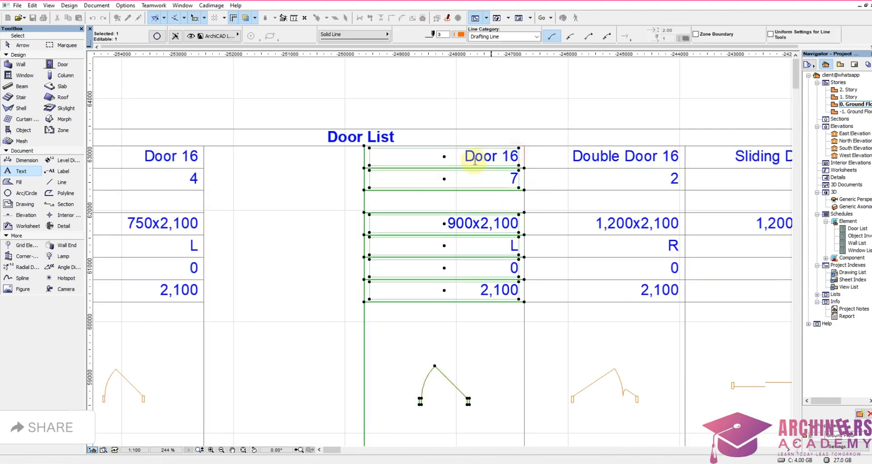
pyautogui.click(366, 147)
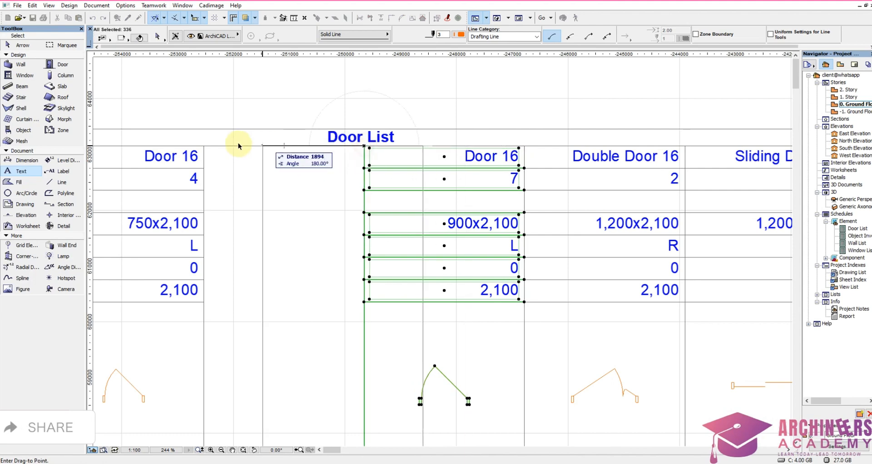
pyautogui.click(204, 146)
pyautogui.scroll(-4, 483, 181)
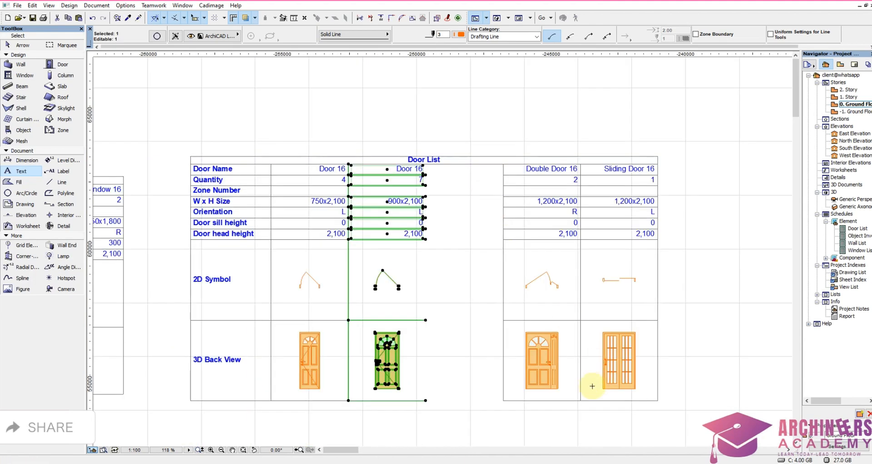
pyautogui.press('Escape')
# Step: Move the Double Door 16 and Sliding Door 16 columns together across the gap to adjoin the 900x2,100 Door 16 column
pyautogui.scroll(2, 630, 234)
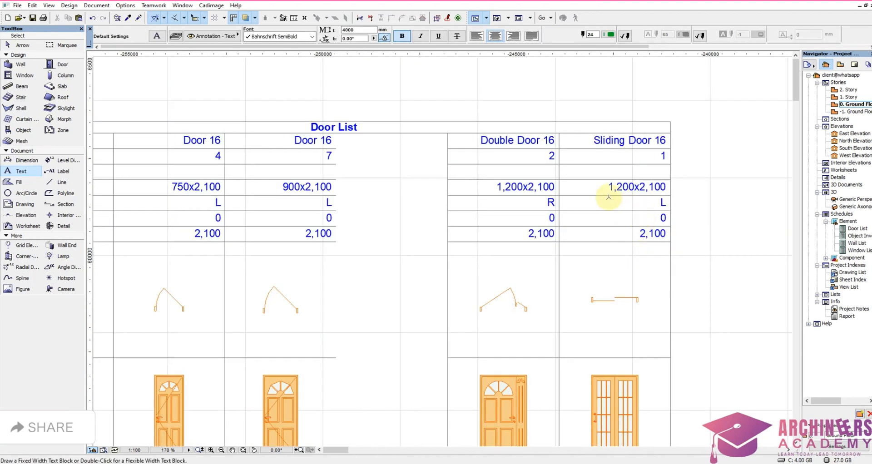
pyautogui.scroll(-3, 607, 205)
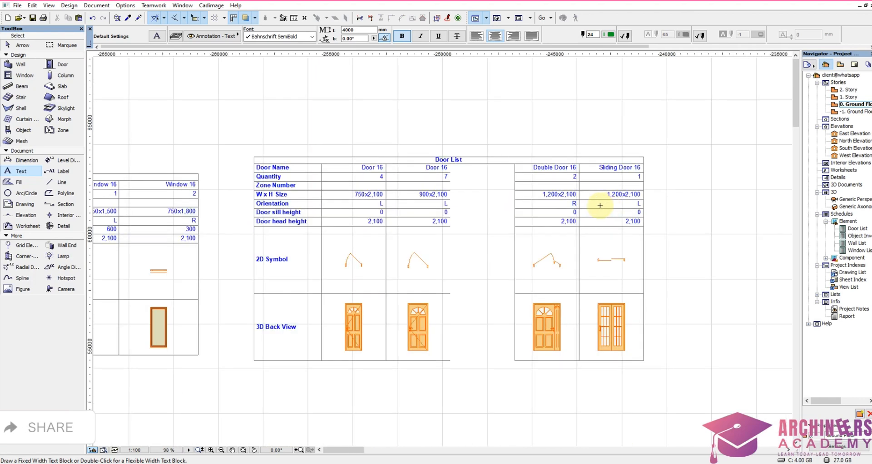
pyautogui.scroll(2, 560, 213)
pyautogui.scroll(-1, 576, 190)
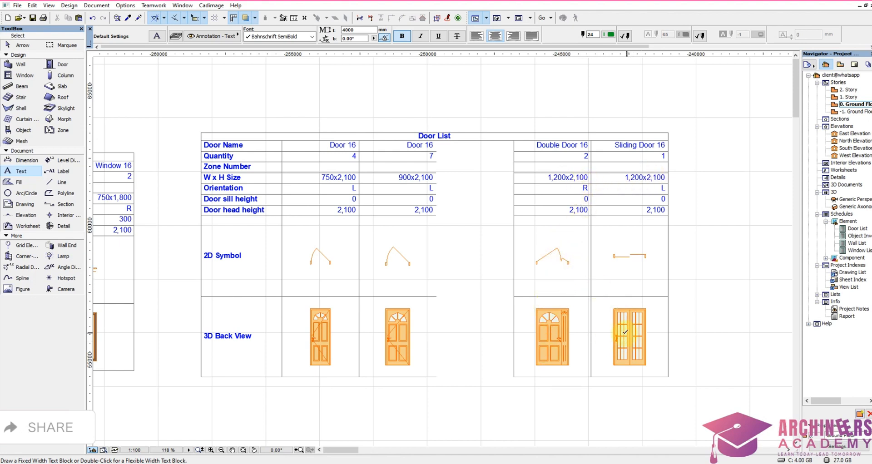
pyautogui.moveTo(503, 384); pyautogui.dragTo(690, 140)
pyautogui.scroll(3, 503, 359)
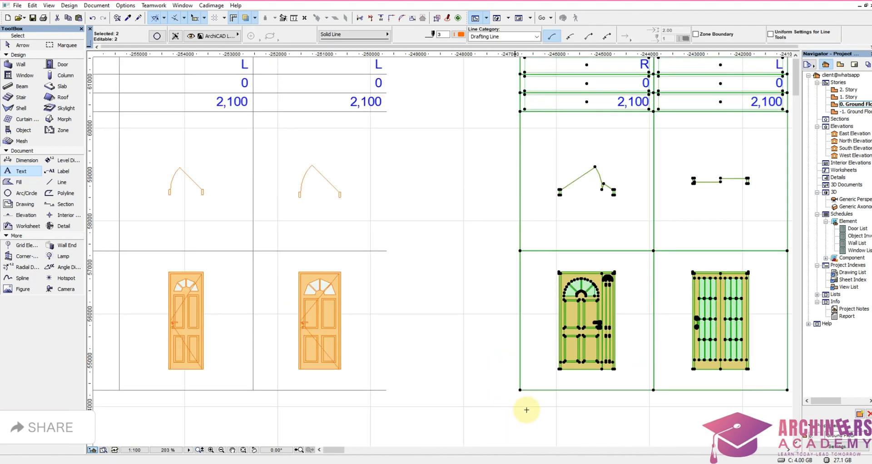
pyautogui.hotkey('ctrl', 'd')
pyautogui.click(520, 391)
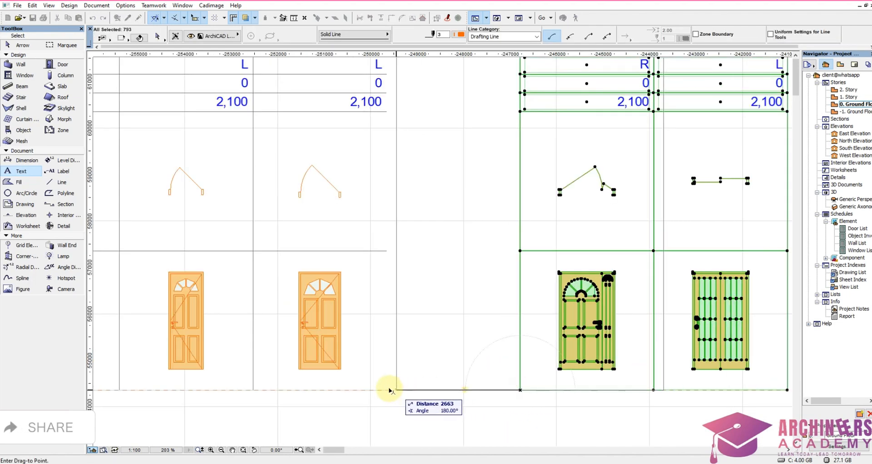
pyautogui.click(387, 389)
pyautogui.scroll(-3, 627, 220)
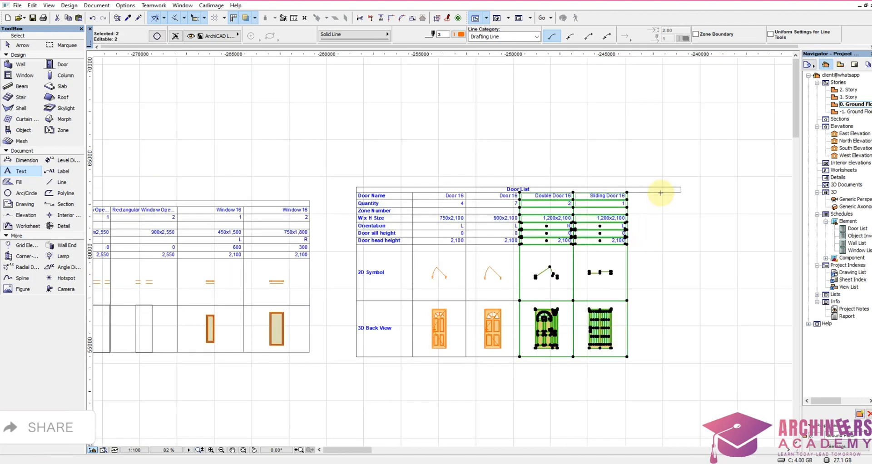
pyautogui.scroll(2, 664, 200)
pyautogui.press('Escape')
# Step: Narrow the Door List title text block to end at the outer edge of the Sliding Door 16 column
pyautogui.keyDown('shift'); pyautogui.moveTo(691, 195); pyautogui.dragTo(727, 160); pyautogui.keyUp('shift')
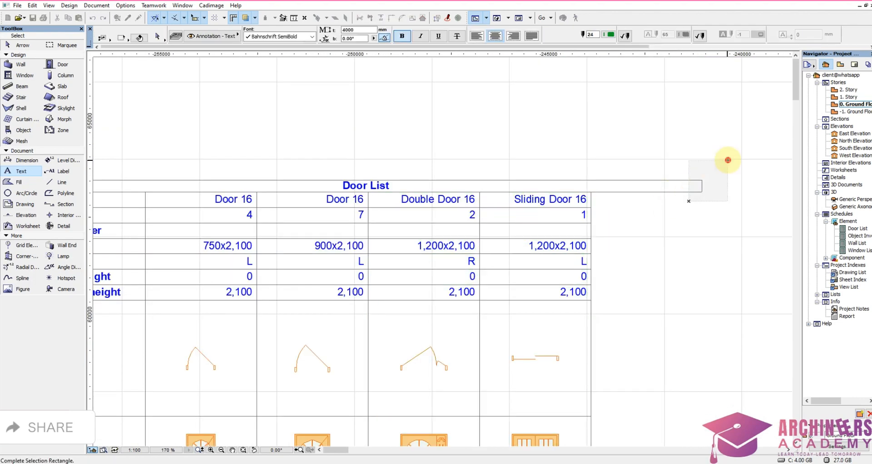
pyautogui.click(699, 193)
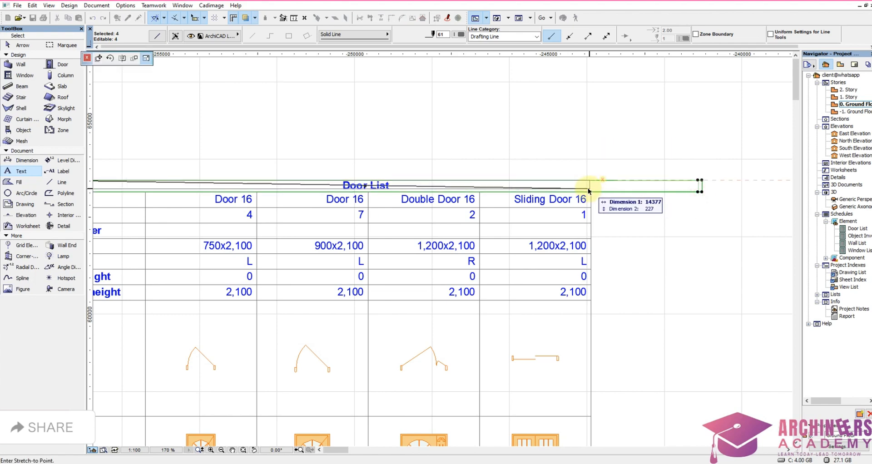
pyautogui.click(590, 192)
pyautogui.press('Escape')
# Step: Shorten the title row's outline so its end closes at the outer edge of the Sliding Door 16 column
pyautogui.keyDown('shift'); pyautogui.moveTo(658, 204); pyautogui.dragTo(670, 168); pyautogui.keyUp('shift')
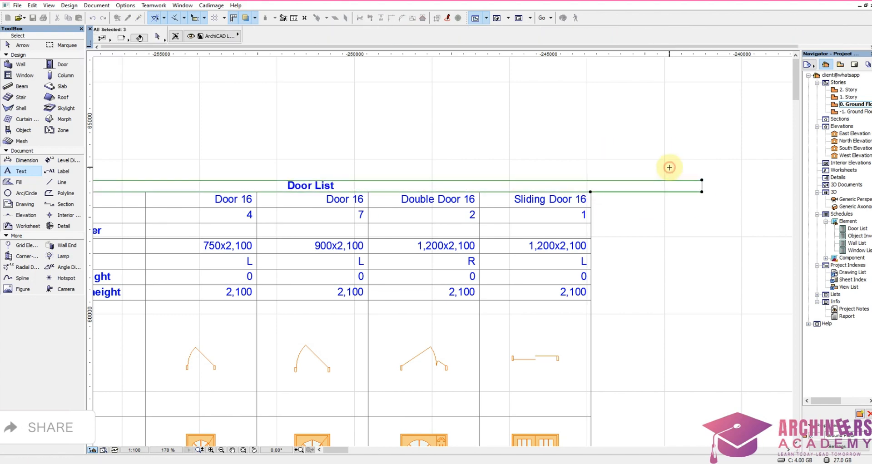
pyautogui.press('Escape')
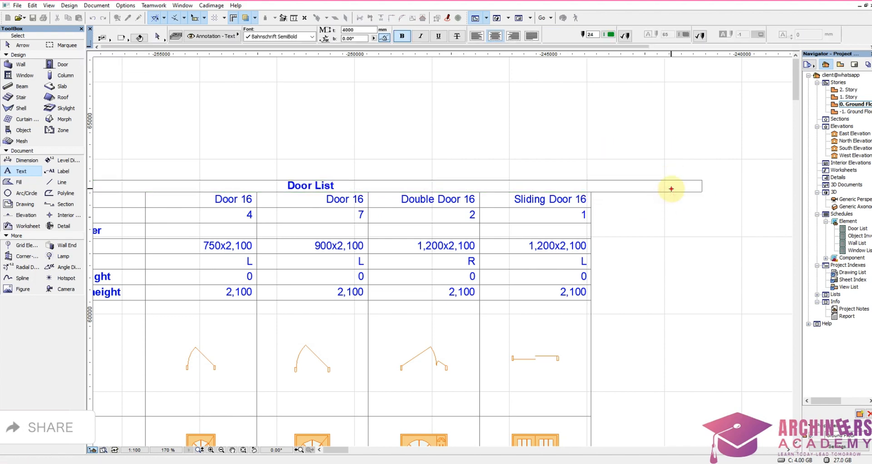
pyautogui.keyDown('shift'); pyautogui.click(672, 190); pyautogui.keyUp('shift')
pyautogui.press('Delete')
pyautogui.keyDown('shift'); pyautogui.moveTo(715, 197); pyautogui.dragTo(590, 192); pyautogui.keyUp('shift')
pyautogui.click(702, 180)
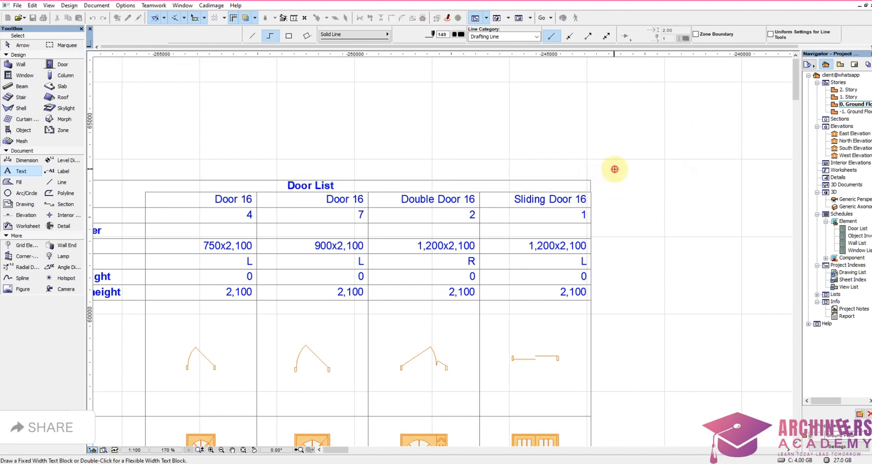
pyautogui.scroll(-3, 627, 166)
pyautogui.scroll(10, 609, 177)
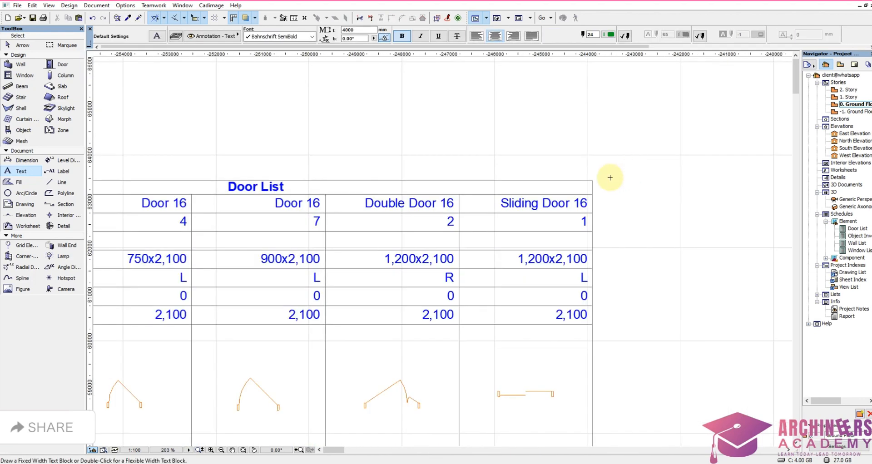
# Step: Snap the lower corner of the title row's outline onto the outer vertical line of the Sliding Door 16 column
pyautogui.scroll(4, 612, 237)
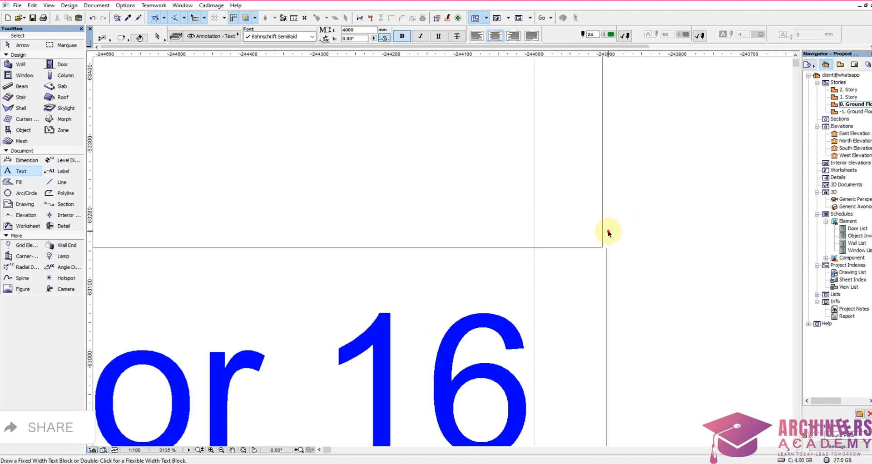
pyautogui.keyDown('shift'); pyautogui.moveTo(609, 232); pyautogui.dragTo(588, 209); pyautogui.keyUp('shift')
pyautogui.keyDown('shift'); pyautogui.click(597, 248); pyautogui.keyUp('shift')
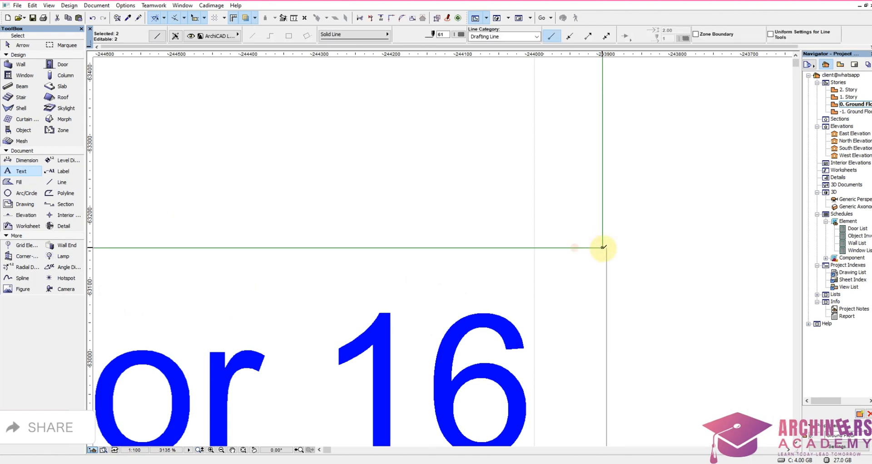
pyautogui.click(604, 247)
pyautogui.click(606, 248)
pyautogui.scroll(-4, 607, 247)
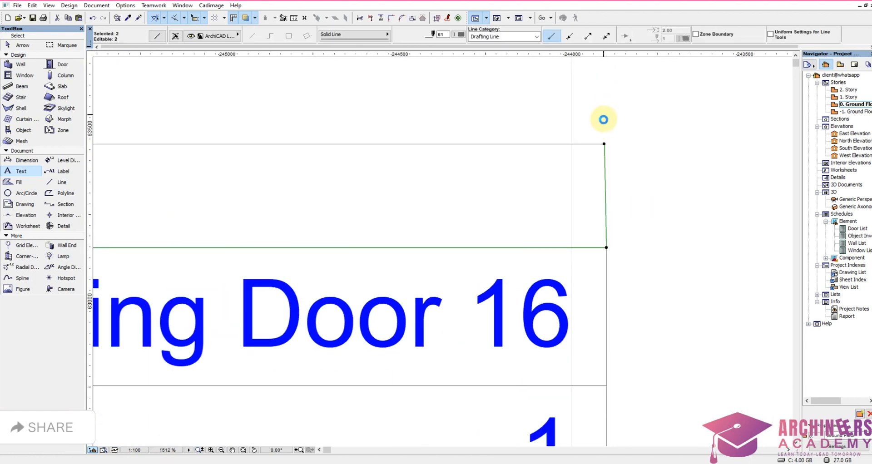
pyautogui.keyDown('shift'); pyautogui.click(601, 144); pyautogui.keyUp('shift')
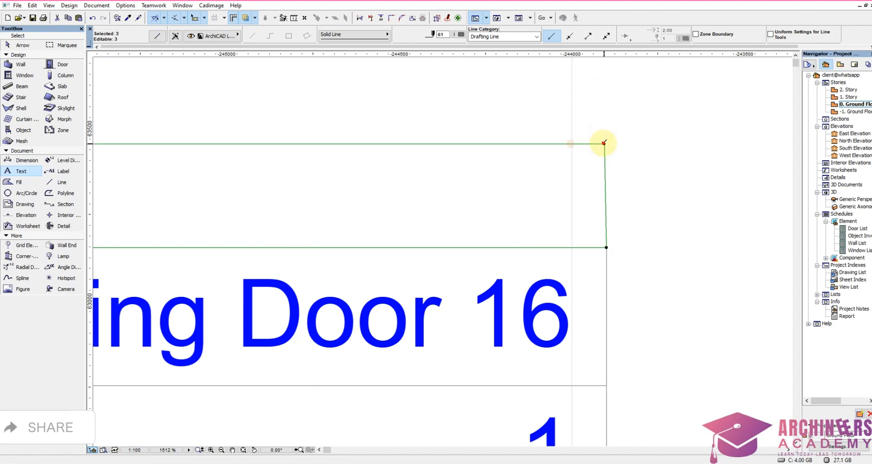
pyautogui.click(611, 247)
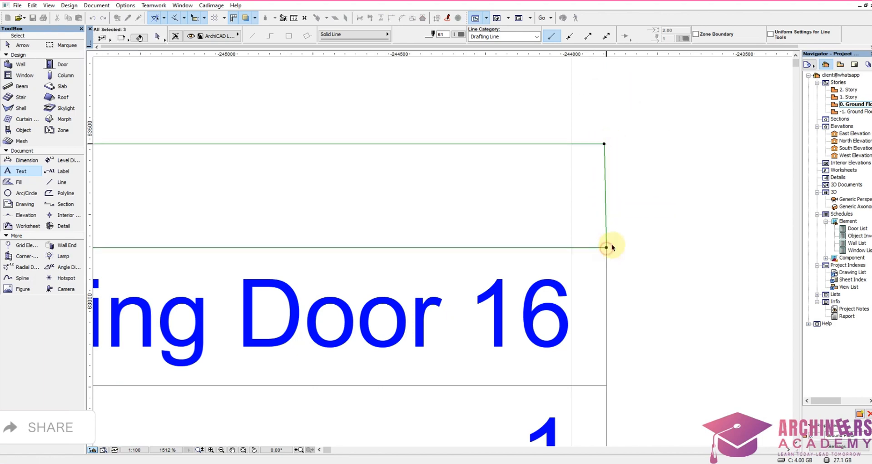
pyautogui.press('Escape')
# Step: Examine the Window List columns, comparing the rectangular window openings with the Window 16 and Double Window 16 entries
pyautogui.scroll(-12, 675, 192)
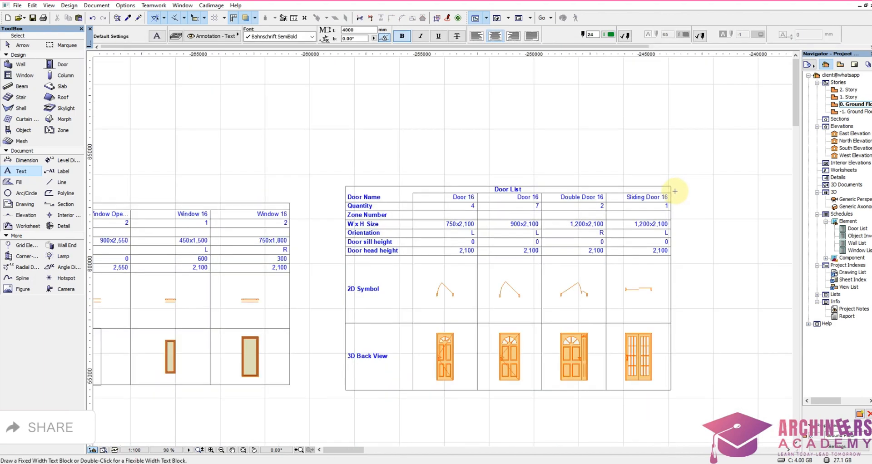
pyautogui.scroll(-4, 619, 247)
pyautogui.scroll(-4, 475, 255)
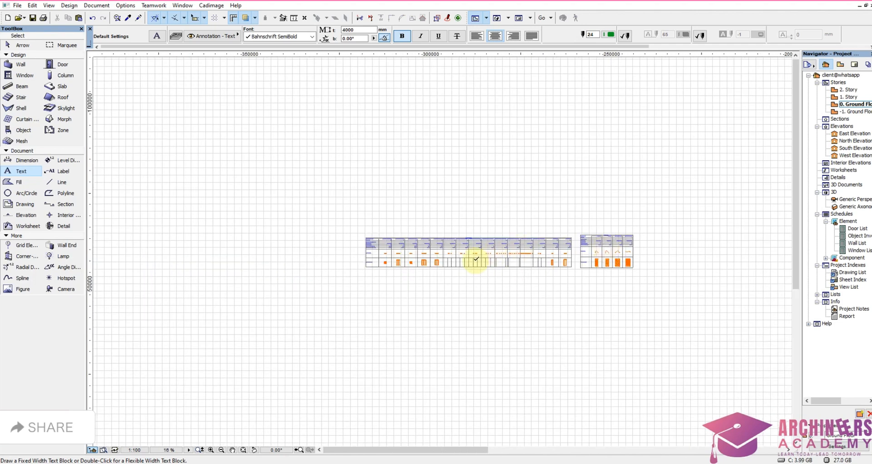
pyautogui.scroll(9, 445, 264)
pyautogui.scroll(-4, 428, 288)
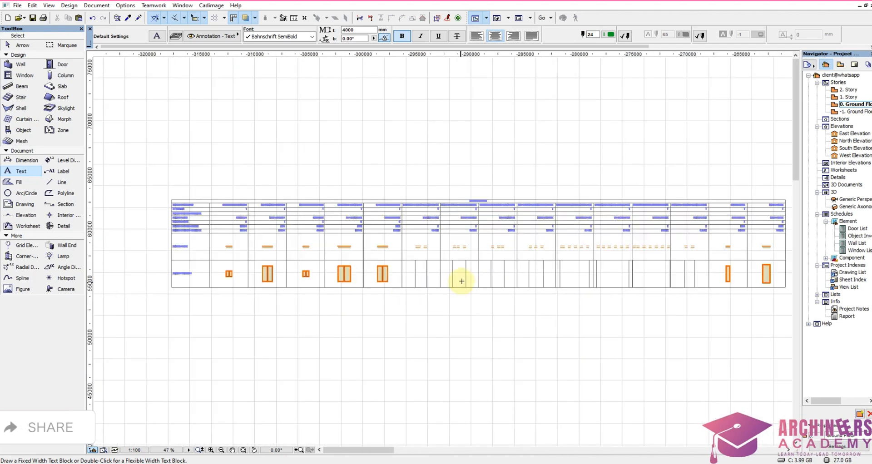
pyautogui.scroll(4, 462, 281)
pyautogui.scroll(-3, 444, 233)
pyautogui.scroll(4, 411, 227)
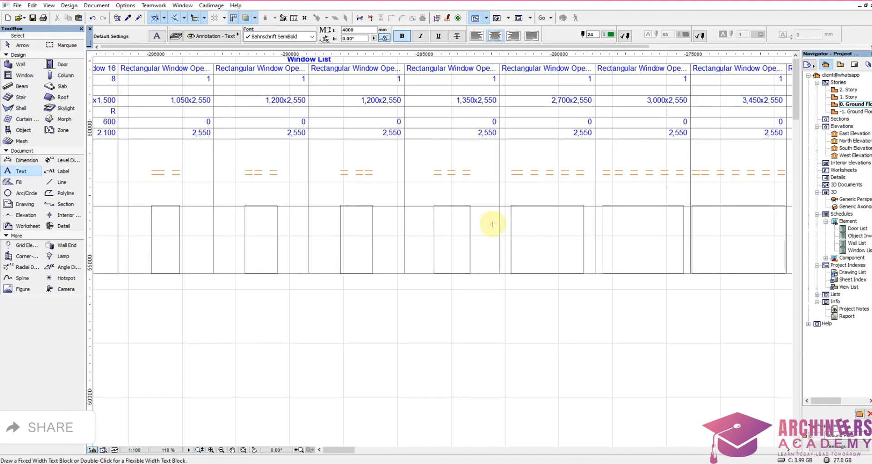
pyautogui.scroll(-3, 520, 232)
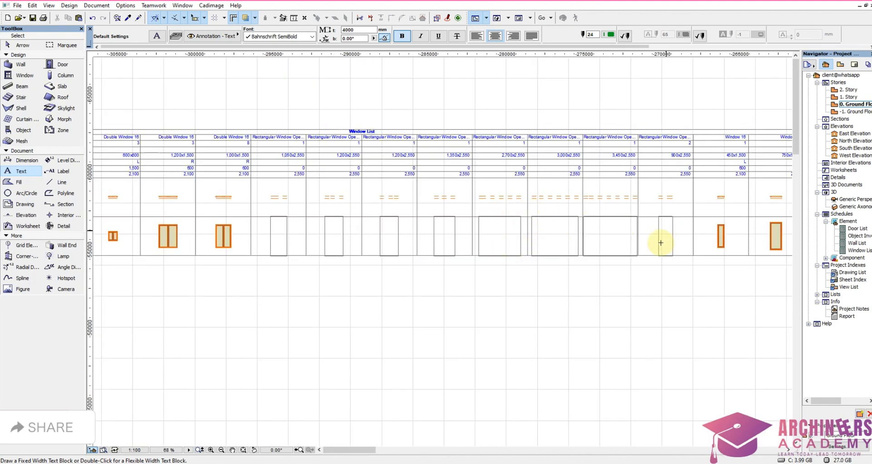
pyautogui.scroll(4, 622, 148)
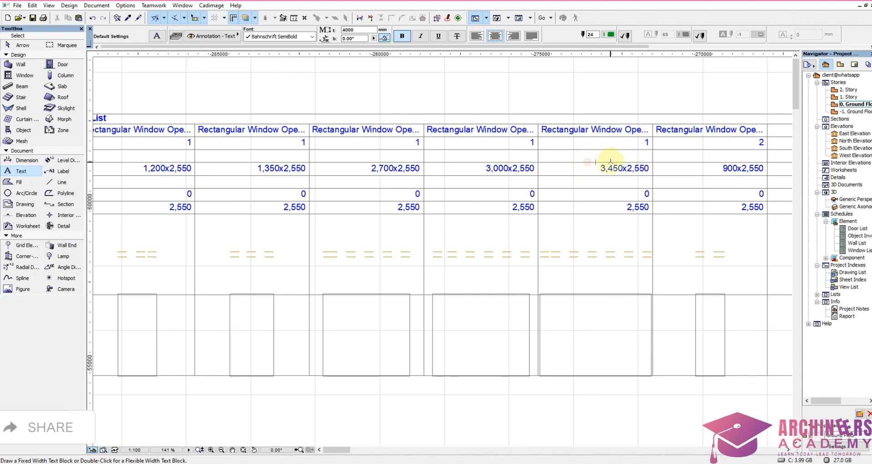
pyautogui.scroll(-4, 611, 162)
pyautogui.scroll(4, 399, 181)
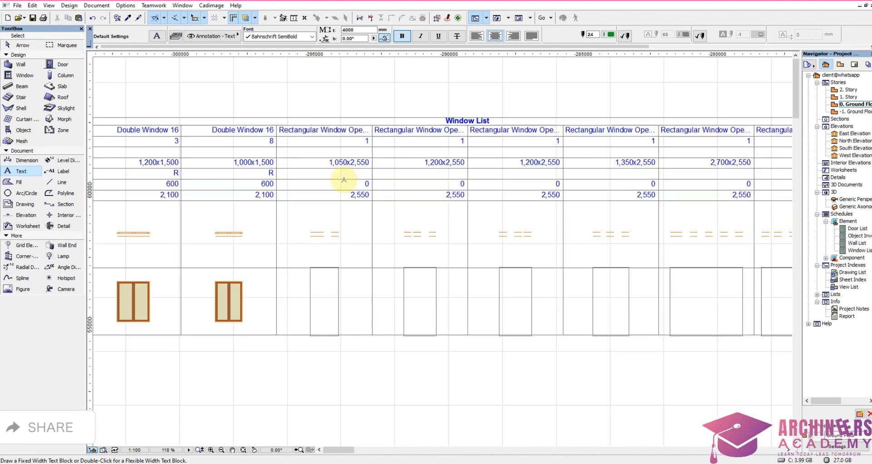
pyautogui.scroll(-4, 411, 218)
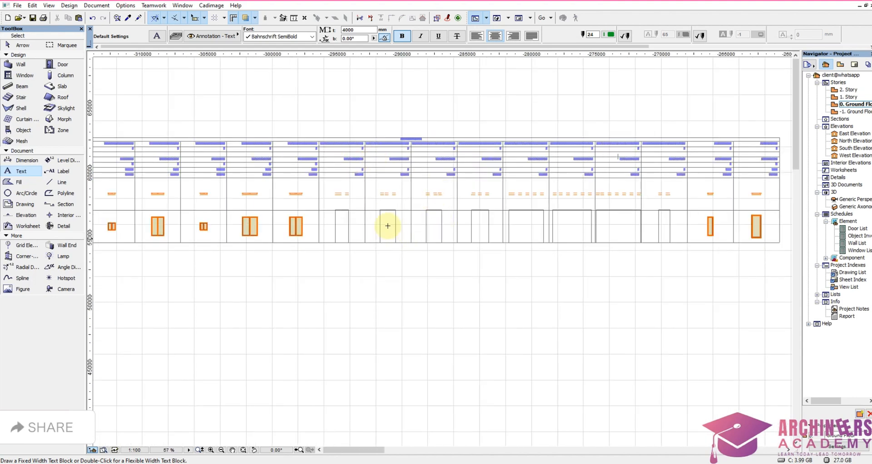
# Step: Delete all the rectangular window opening columns from the Window List, from 1,050x2,550 through 900x2,550
pyautogui.scroll(3, 388, 226)
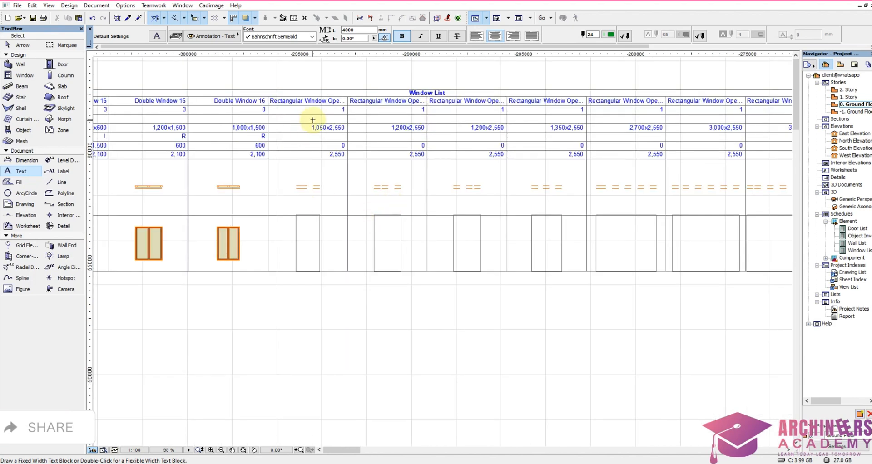
pyautogui.scroll(-2, 313, 120)
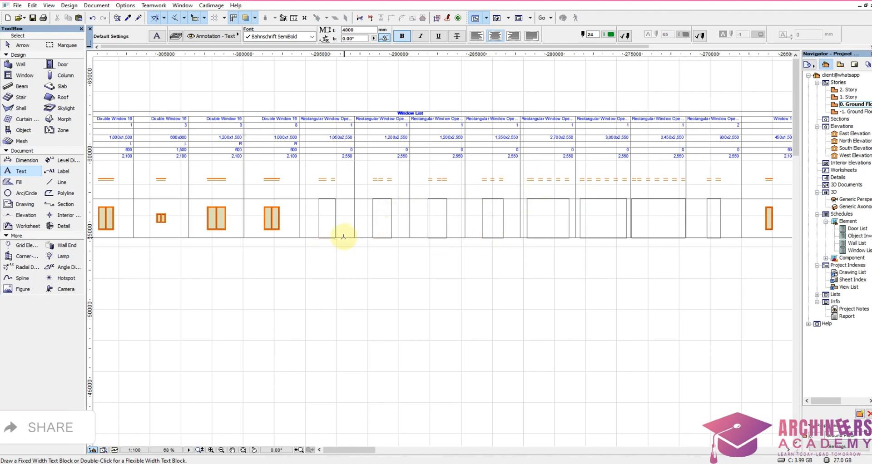
pyautogui.keyDown('shift'); pyautogui.click(304, 259); pyautogui.keyUp('shift')
pyautogui.scroll(-4, 501, 174)
pyautogui.scroll(8, 598, 170)
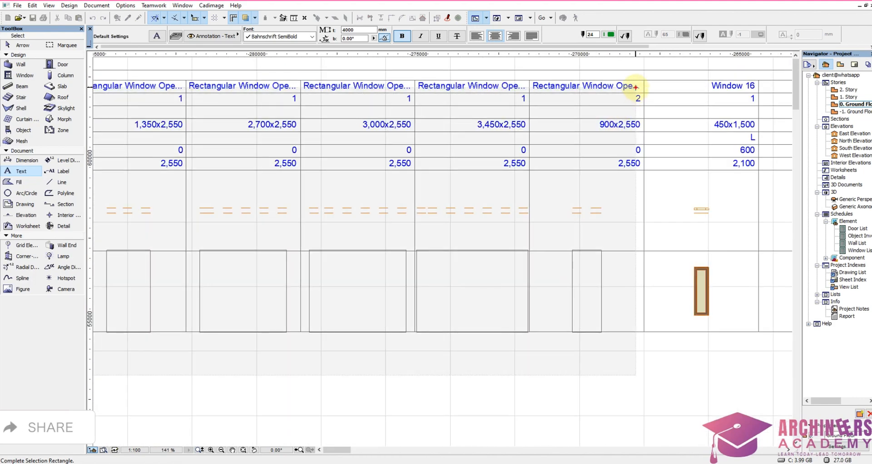
pyautogui.keyDown('shift'); pyautogui.click(636, 88); pyautogui.keyUp('shift')
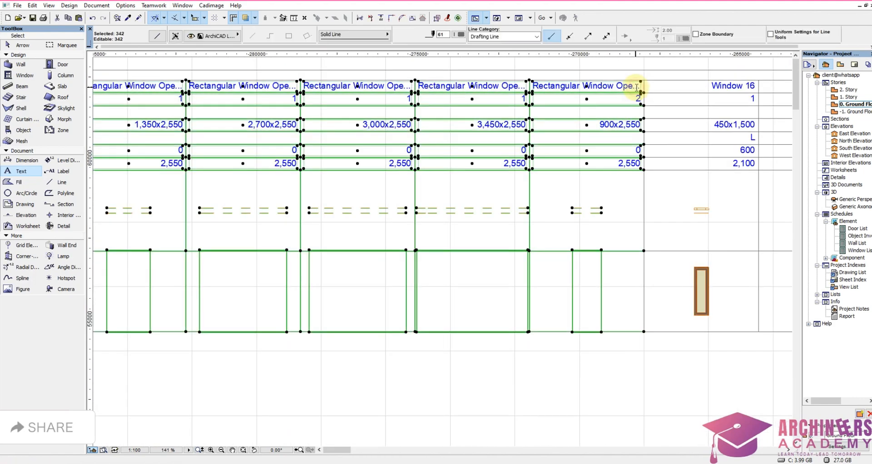
pyautogui.press('Delete')
# Step: Set the quantity of the 600x600 Double Window 16 with R orientation to 4 in the Window List
pyautogui.scroll(-8, 675, 256)
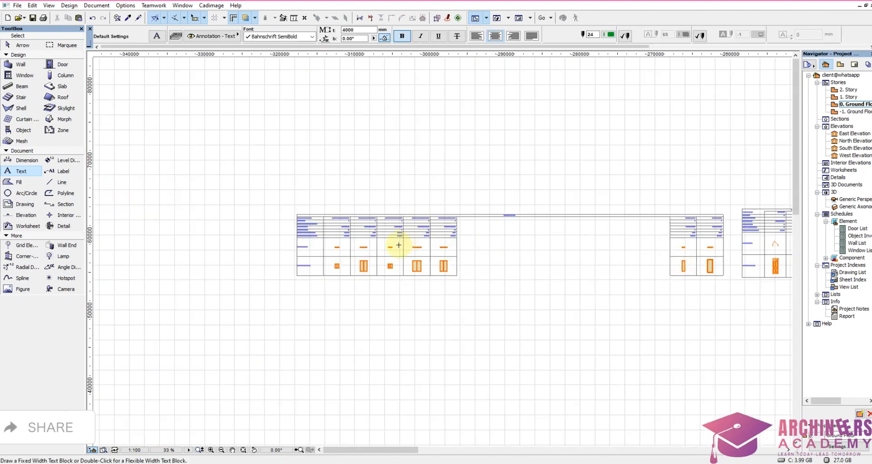
pyautogui.scroll(5, 356, 245)
pyautogui.scroll(3, 356, 245)
pyautogui.scroll(-3, 468, 235)
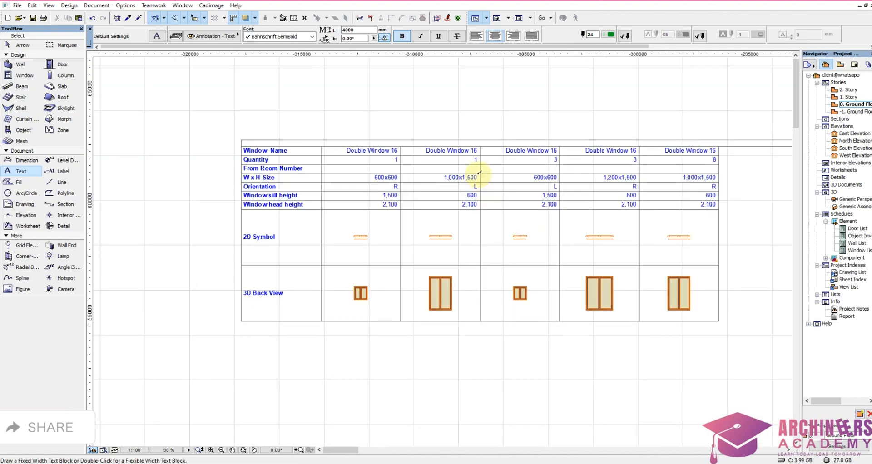
pyautogui.scroll(3, 500, 172)
pyautogui.scroll(-3, 477, 172)
pyautogui.scroll(3, 473, 185)
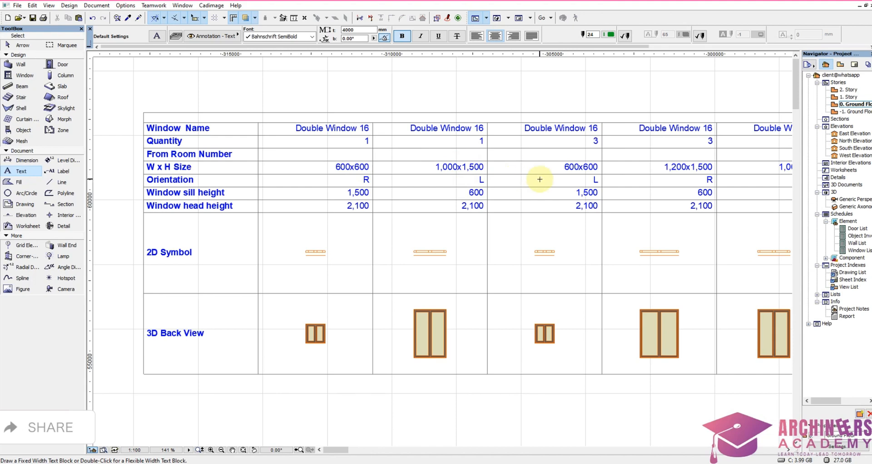
pyautogui.scroll(-1, 539, 180)
pyautogui.scroll(2, 571, 152)
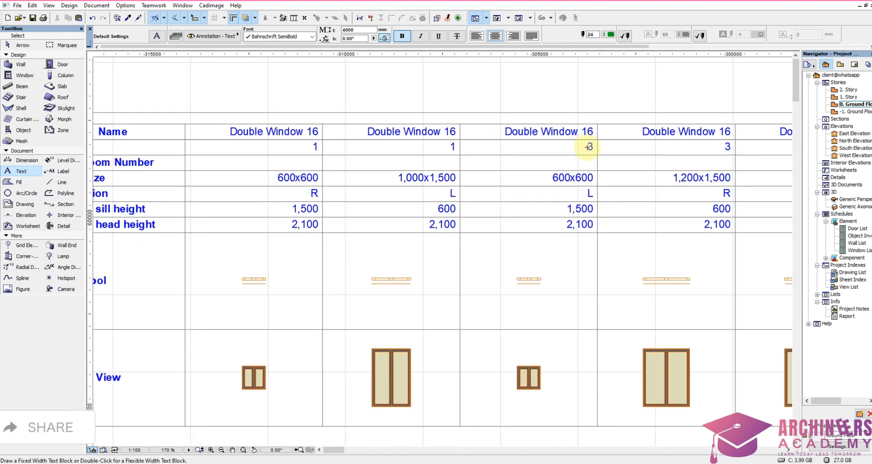
pyautogui.scroll(3, 318, 150)
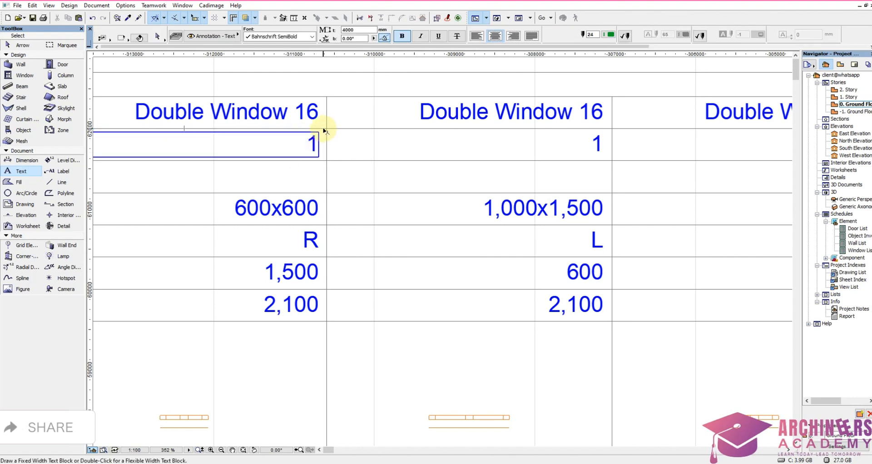
pyautogui.click(320, 135)
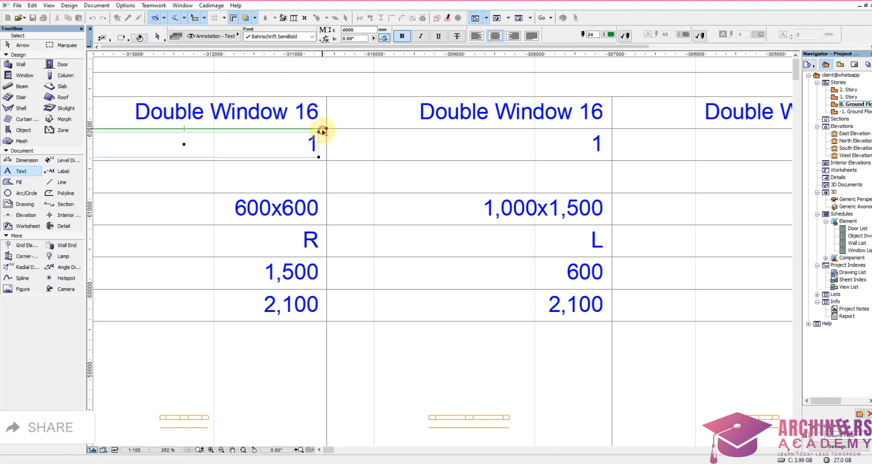
pyautogui.doubleClick(312, 145)
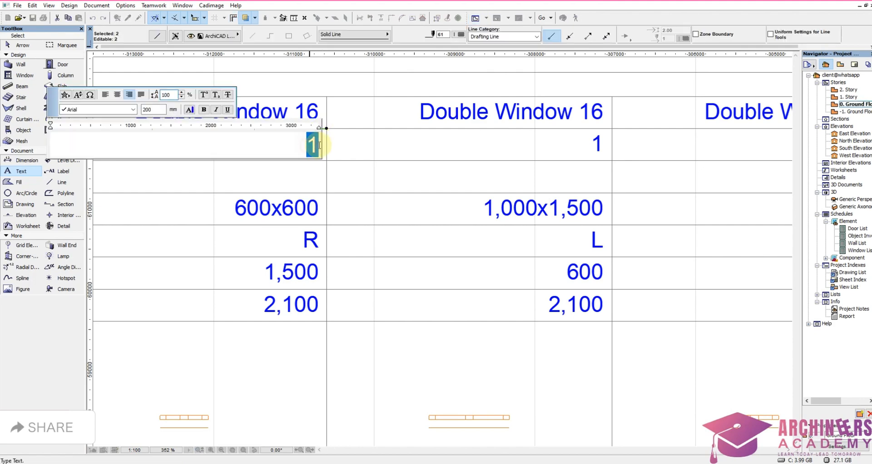
pyautogui.write('4')
pyautogui.click(370, 142)
pyautogui.scroll(-6, 370, 144)
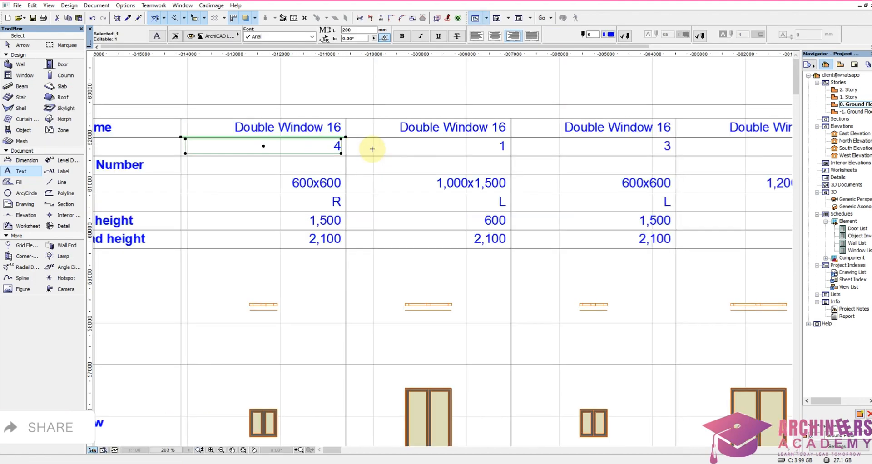
pyautogui.press('Escape')
# Step: Delete the redundant 600x600 Double Window 16 column with L orientation from the Window List
pyautogui.keyDown('shift'); pyautogui.click(446, 320); pyautogui.keyUp('shift')
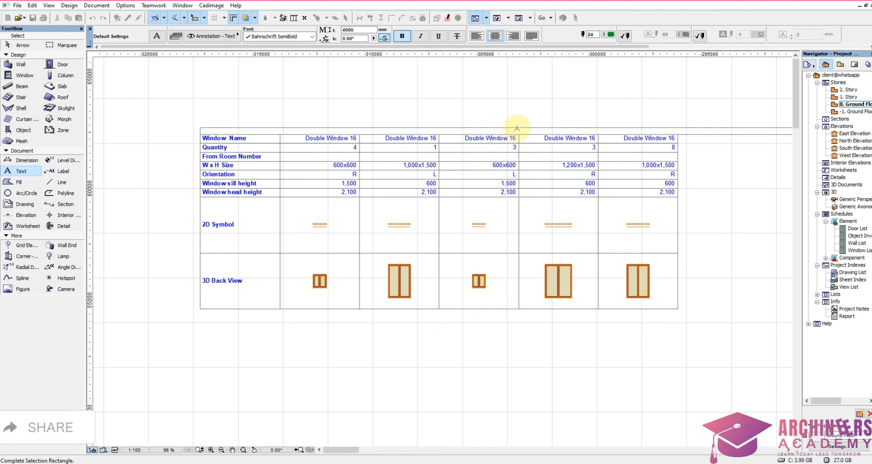
pyautogui.scroll(4, 516, 128)
pyautogui.click(509, 149)
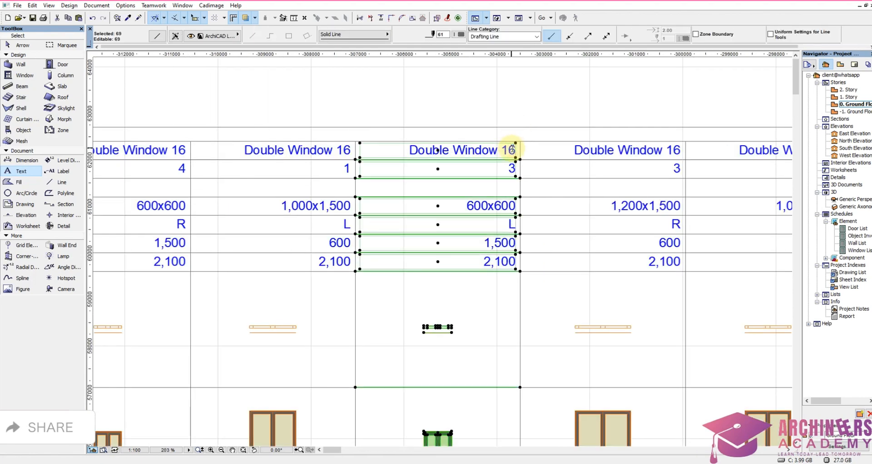
pyautogui.press('Delete')
# Step: Set the quantity of the 1,000x1,500 Double Window 16 with L orientation to 9
pyautogui.scroll(-3, 461, 214)
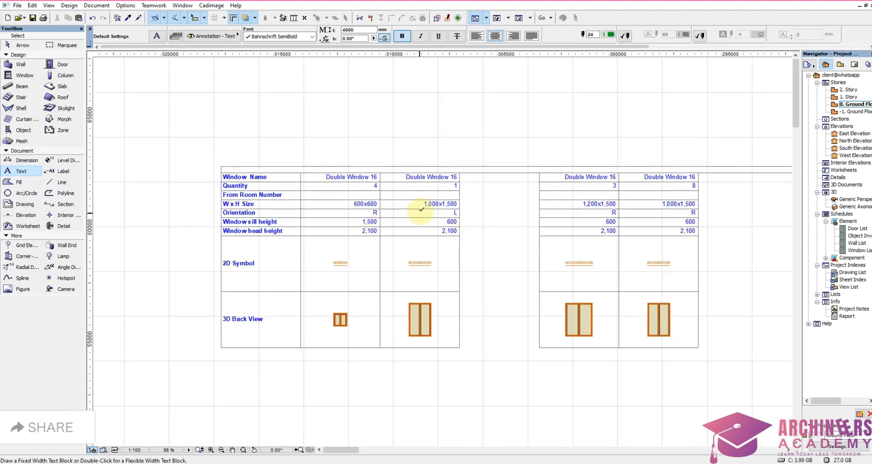
pyautogui.scroll(-3, 421, 211)
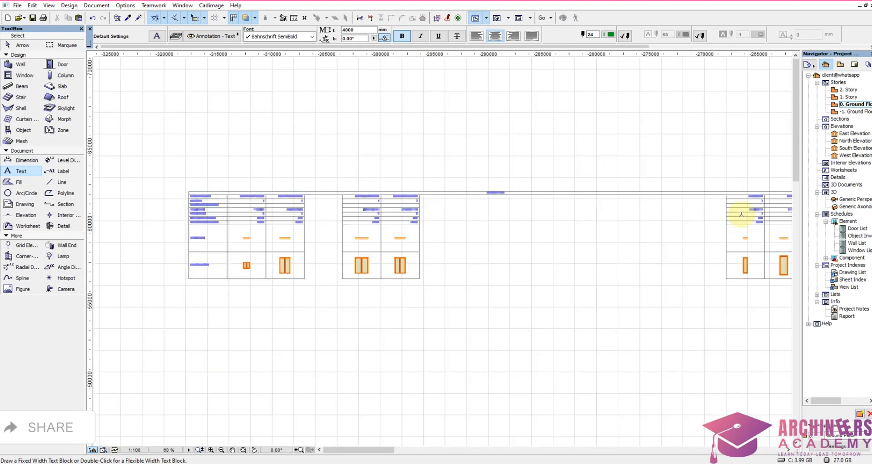
pyautogui.scroll(4, 525, 160)
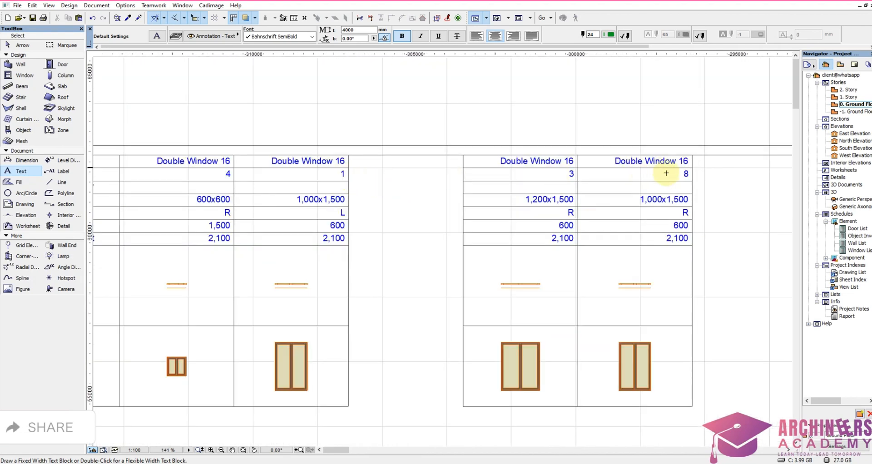
pyautogui.scroll(8, 363, 186)
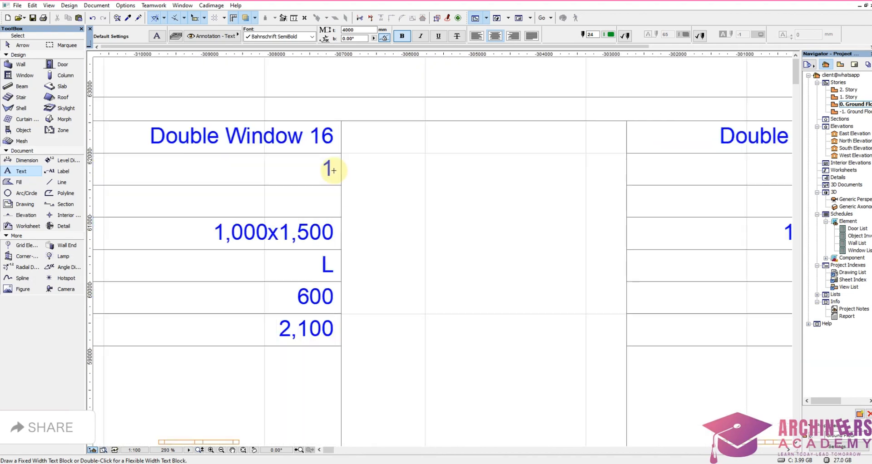
pyautogui.click(338, 145)
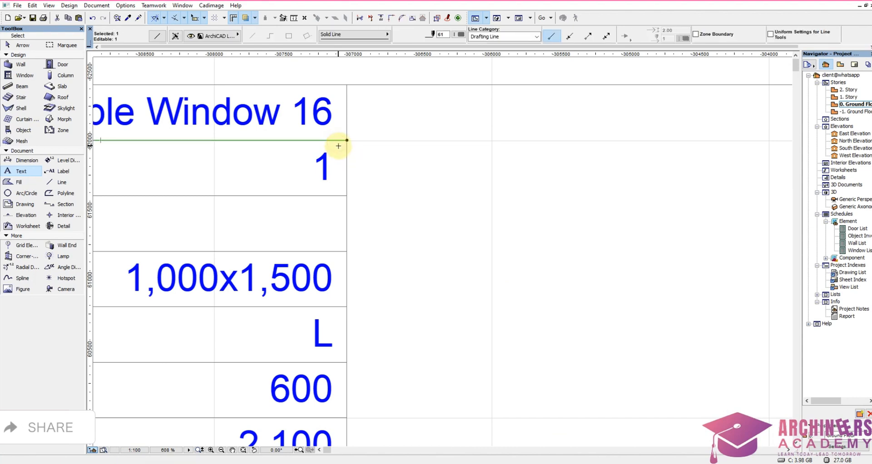
pyautogui.click(302, 171)
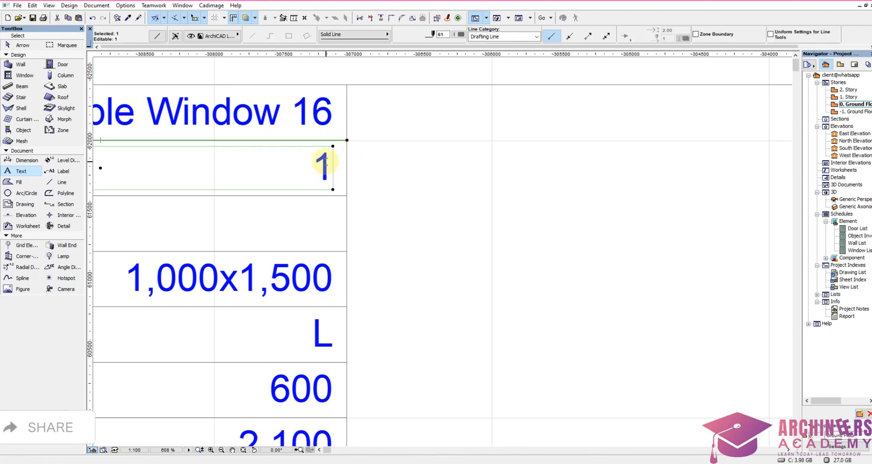
pyautogui.doubleClick(320, 168)
pyautogui.doubleClick(459, 170)
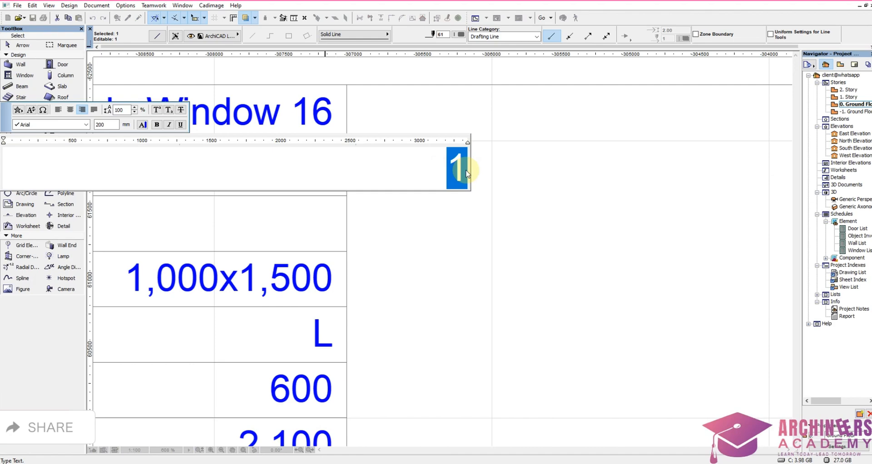
pyautogui.write('9')
pyautogui.click(529, 207)
pyautogui.scroll(-5, 500, 210)
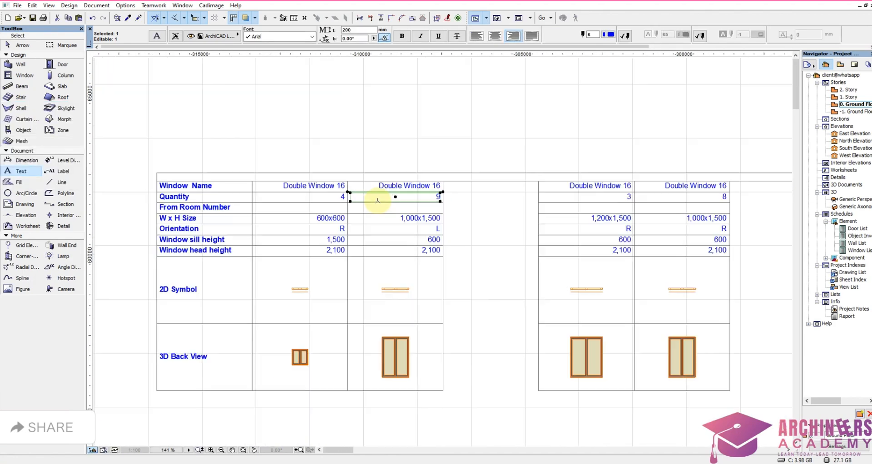
# Step: Delete the redundant 1,000x1,500 Double Window 16 column with R orientation from the Window List
pyautogui.scroll(-2, 378, 201)
pyautogui.click(573, 358)
pyautogui.keyDown('shift'); pyautogui.click(567, 349); pyautogui.keyUp('shift')
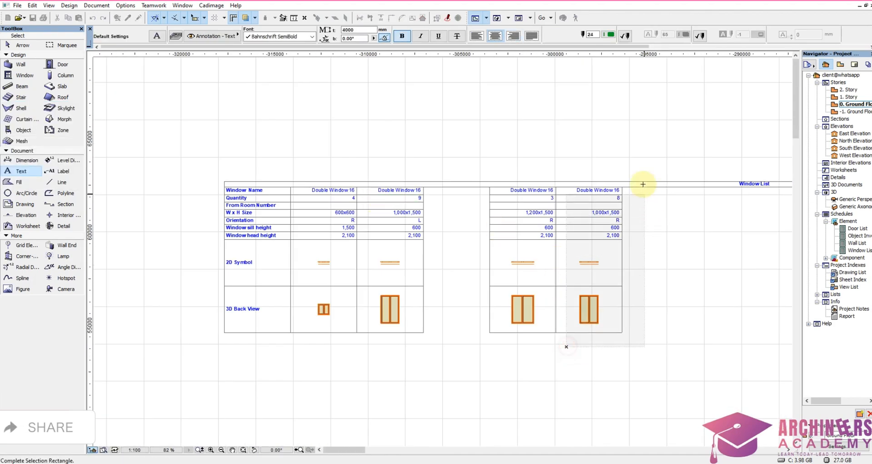
pyautogui.scroll(3, 643, 184)
pyautogui.click(618, 200)
pyautogui.press('Delete')
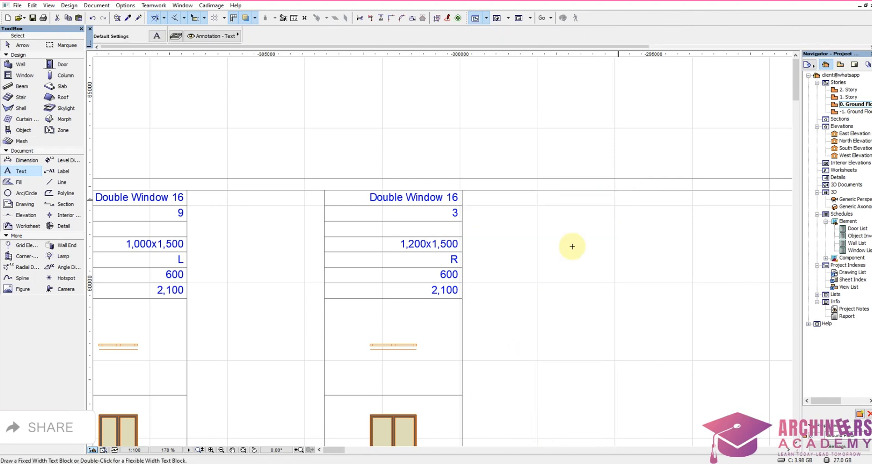
# Step: Move the two Window 16 columns along the Window List title row to just beyond the 1,200x1,500 Double Window 16 column
pyautogui.scroll(-6, 400, 204)
pyautogui.scroll(5, 621, 217)
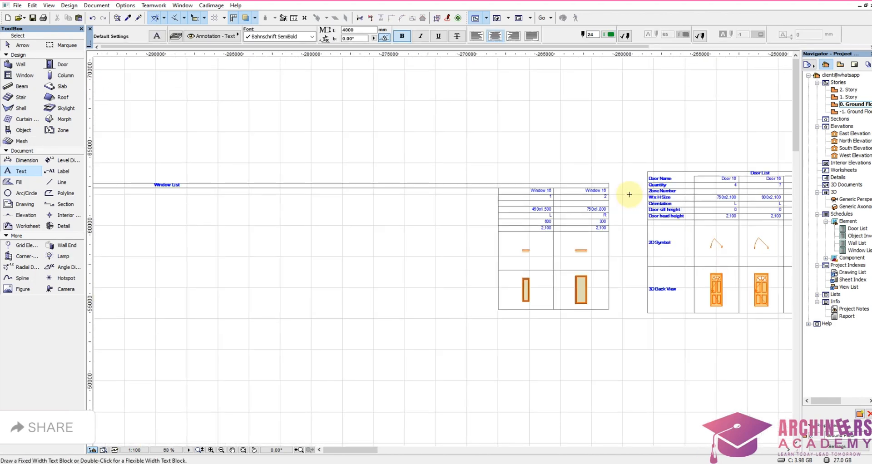
pyautogui.scroll(-3, 452, 318)
pyautogui.keyDown('shift'); pyautogui.click(448, 329); pyautogui.keyUp('shift')
pyautogui.scroll(3, 575, 203)
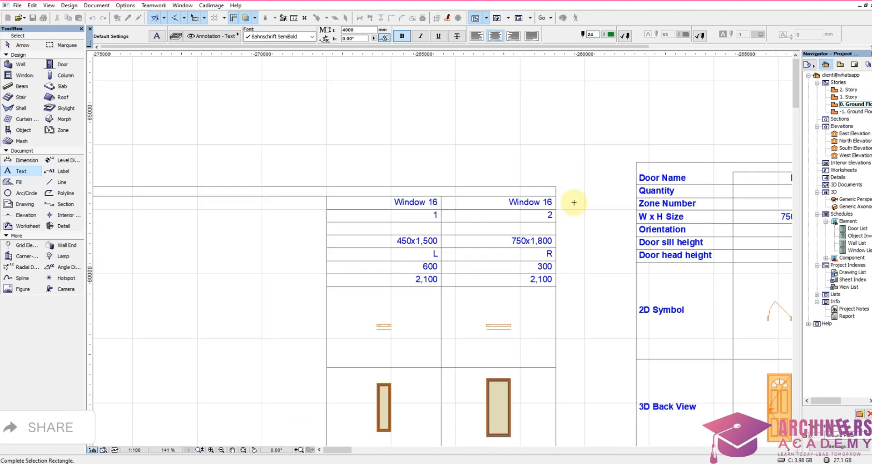
pyautogui.click(574, 203)
pyautogui.hotkey('ctrl', 'd')
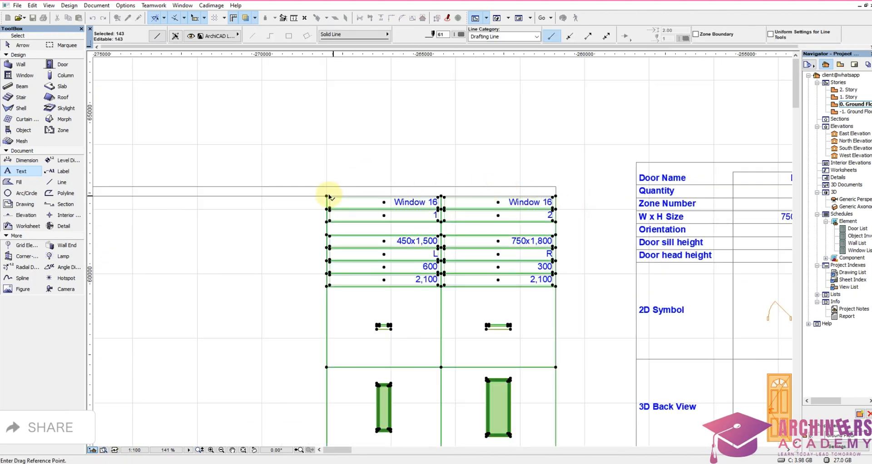
pyautogui.click(329, 196)
pyautogui.scroll(-5, 557, 200)
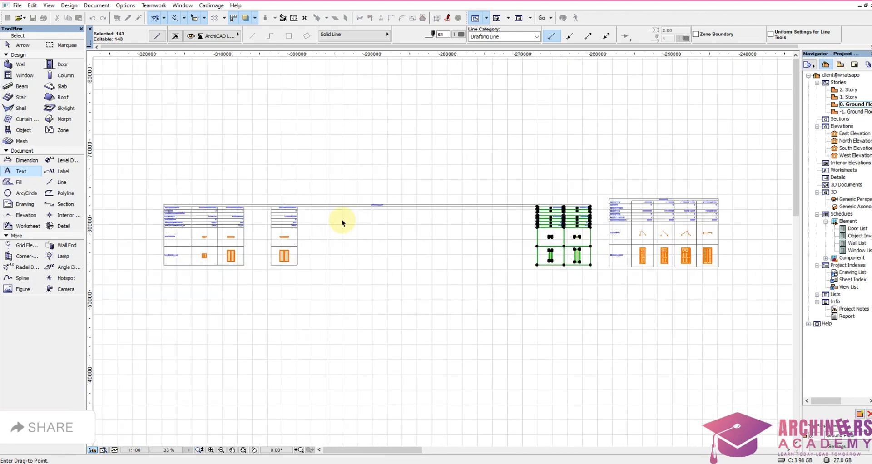
pyautogui.scroll(4, 327, 218)
pyautogui.click(280, 184)
pyautogui.press('Escape')
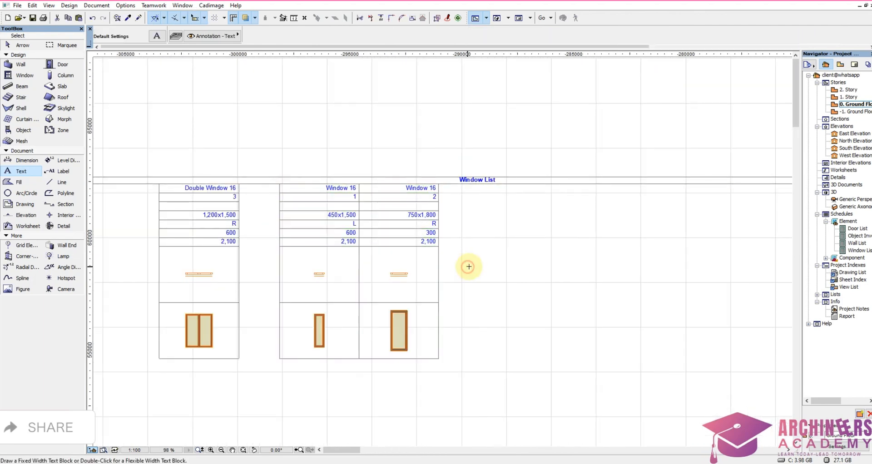
# Step: Stretch the line beneath the Door List title across the Door Name cell to the table's outer edge
pyautogui.scroll(-4, 400, 185)
pyautogui.scroll(5, 483, 226)
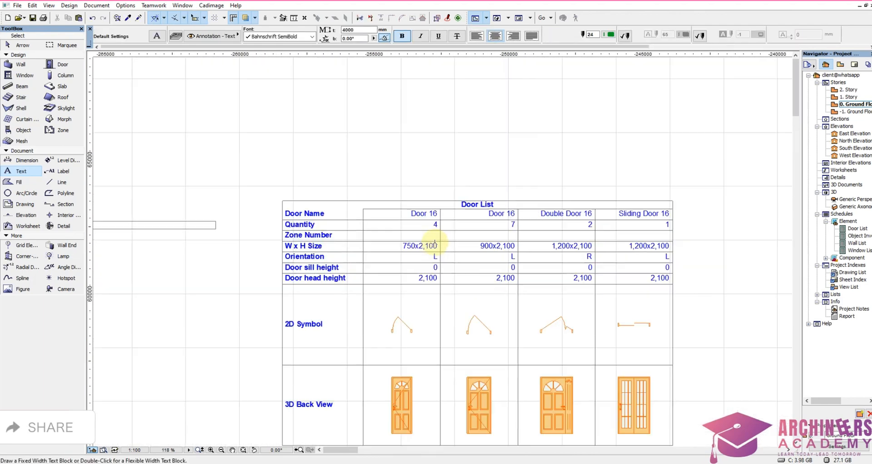
pyautogui.scroll(1, 435, 243)
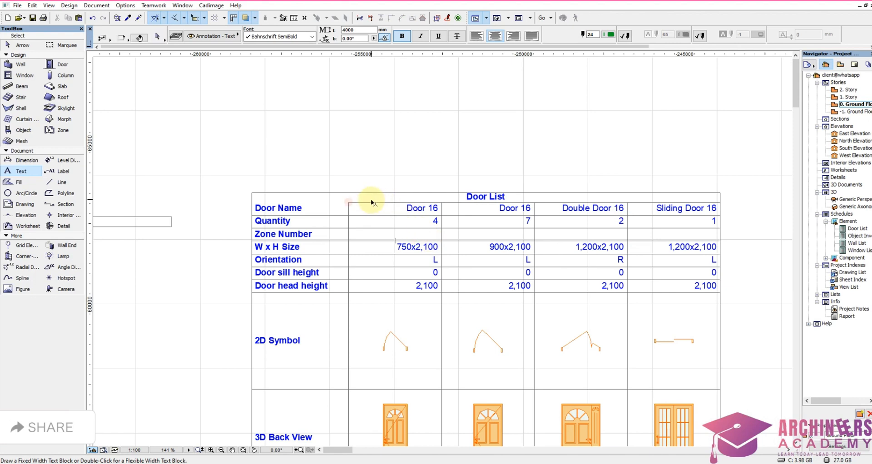
pyautogui.keyDown('shift'); pyautogui.click(347, 203); pyautogui.keyUp('shift')
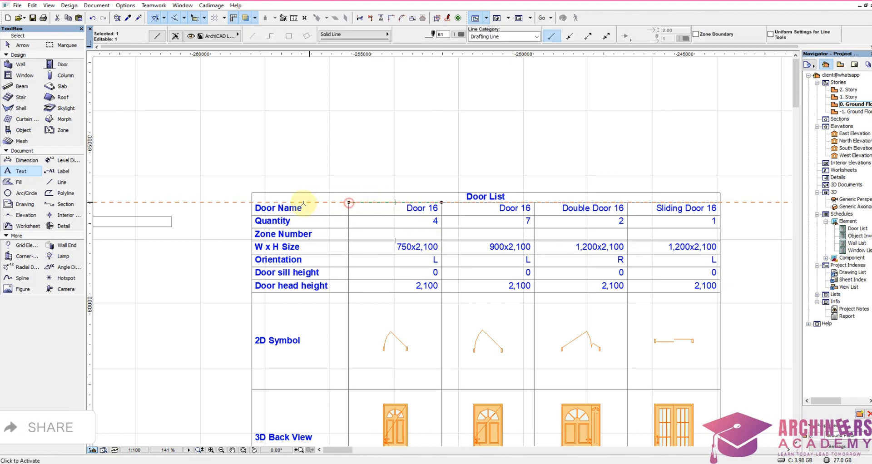
pyautogui.click(349, 202)
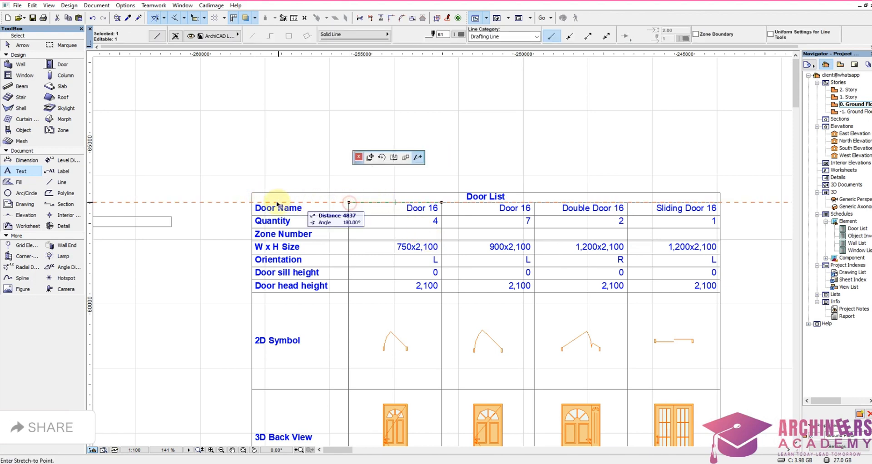
pyautogui.click(253, 202)
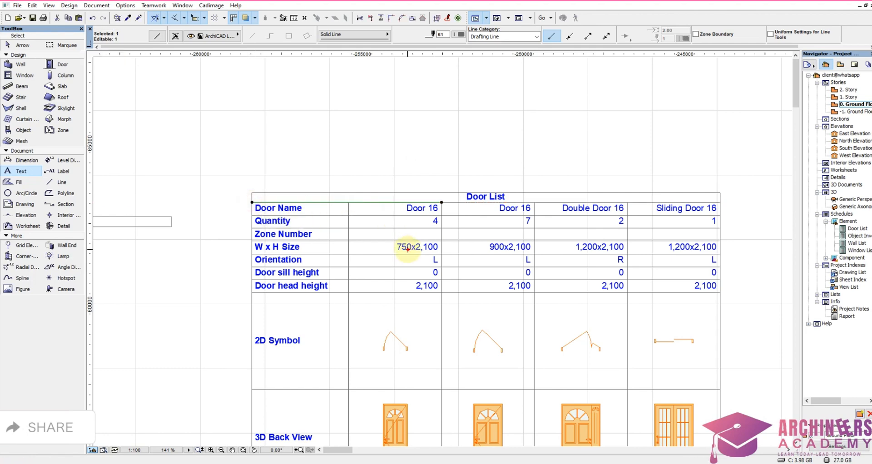
pyautogui.press('Escape')
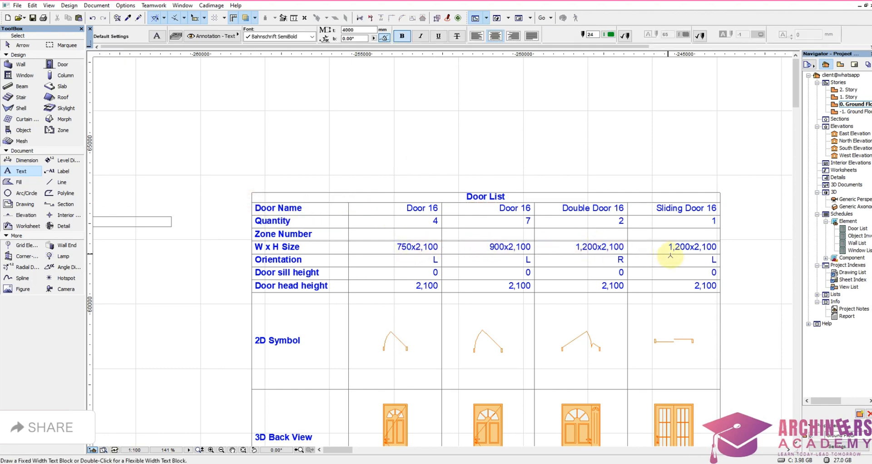
# Step: Move the 1,000x1,500 Double Window 16 column in the Window List flush against the 1,200x1,500 Double Window 16 column
pyautogui.scroll(-5, 577, 257)
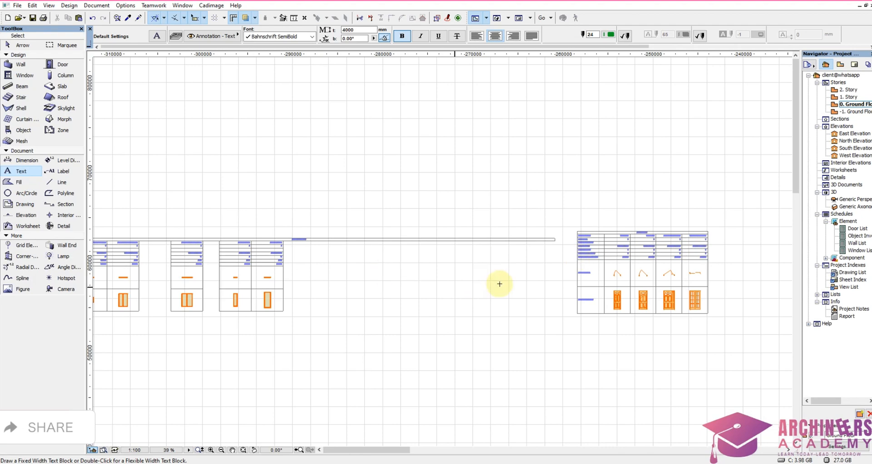
pyautogui.scroll(-2, 500, 284)
pyautogui.scroll(7, 331, 308)
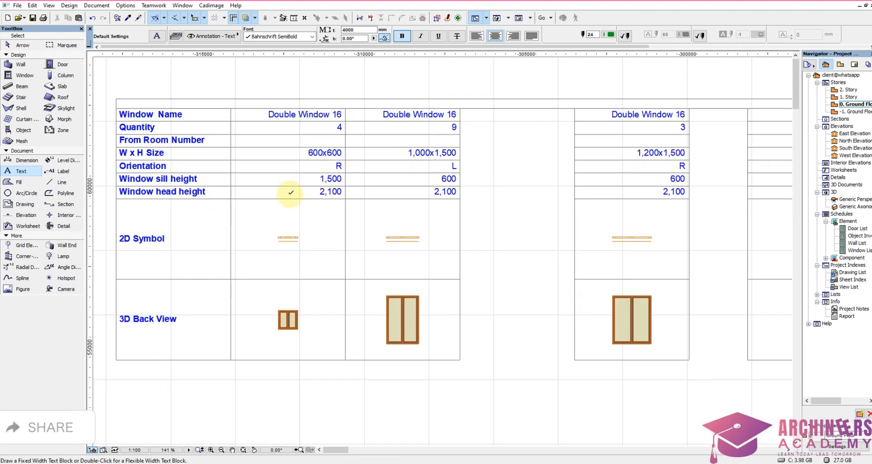
pyautogui.scroll(-4, 292, 177)
pyautogui.scroll(3, 295, 176)
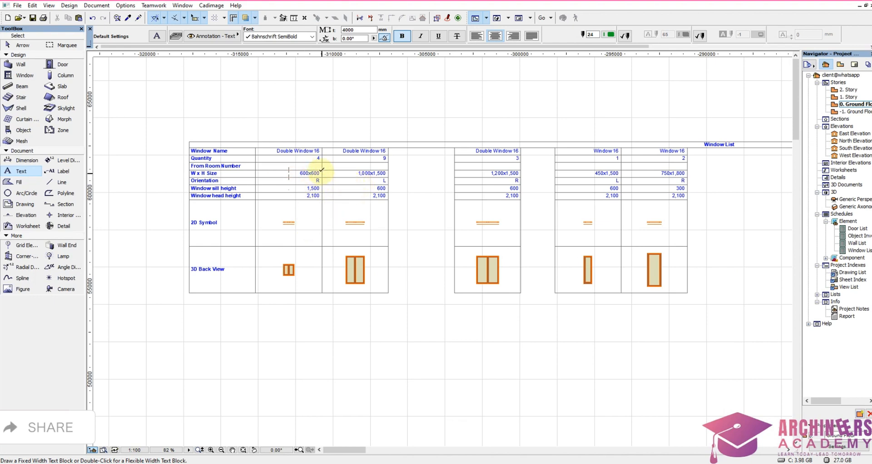
pyautogui.keyDown('shift'); pyautogui.click(336, 300); pyautogui.keyUp('shift')
pyautogui.scroll(4, 381, 134)
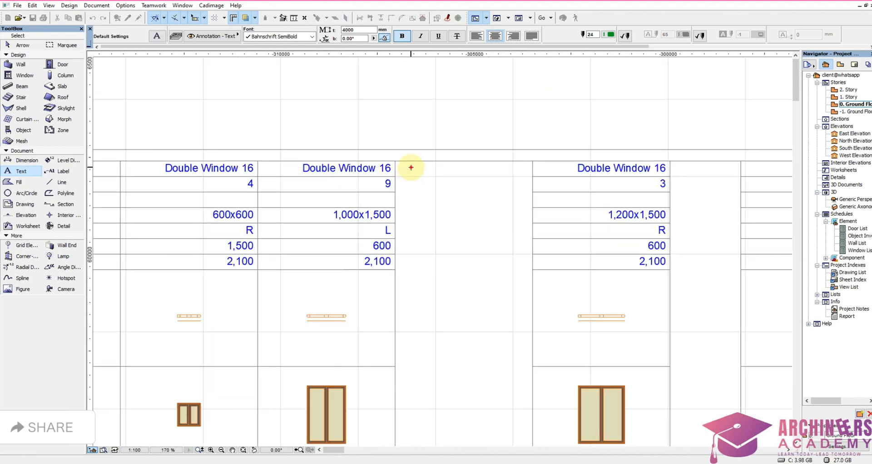
pyautogui.click(401, 161)
pyautogui.hotkey('ctrl', 'd')
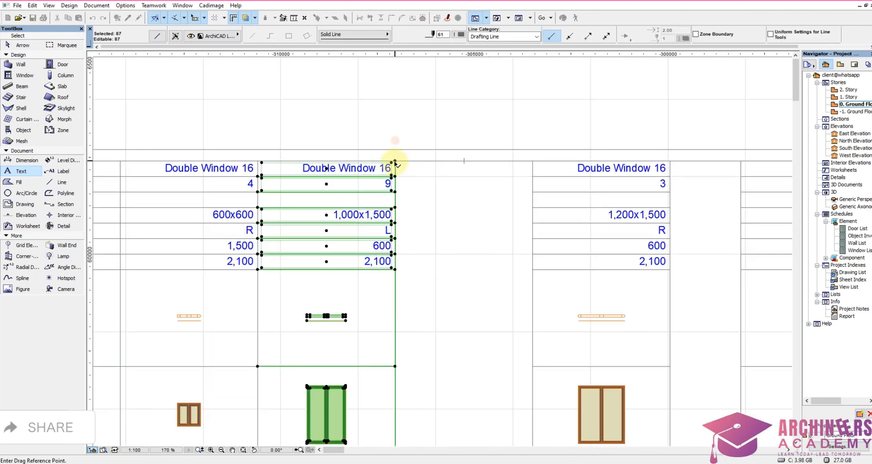
pyautogui.click(394, 162)
pyautogui.click(532, 162)
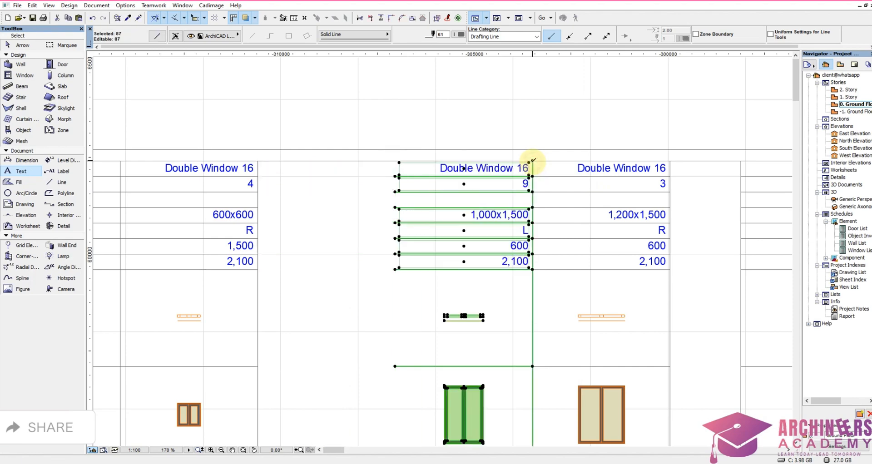
pyautogui.scroll(-5, 481, 179)
# Step: Move the 1,000x1,500 and 1,200x1,500 Double Window 16 columns together to directly after the 750x1,800 Window 16 column
pyautogui.click(438, 279)
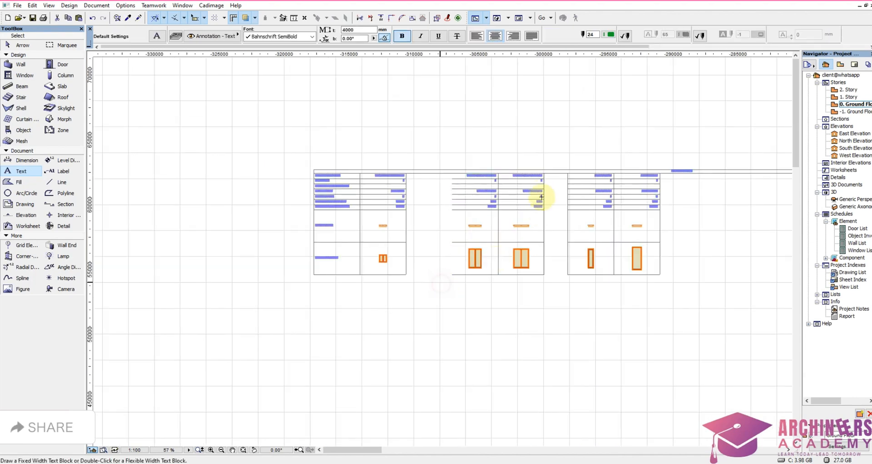
pyautogui.scroll(4, 548, 176)
pyautogui.click(558, 167)
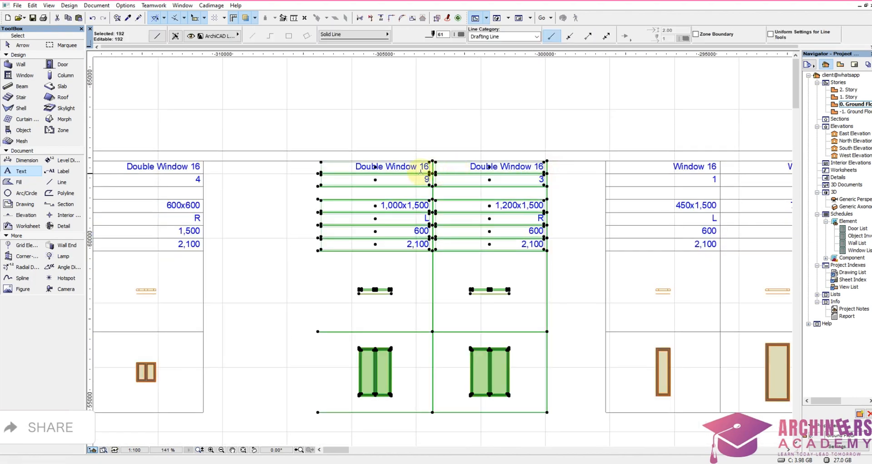
pyautogui.hotkey('ctrl', 'd')
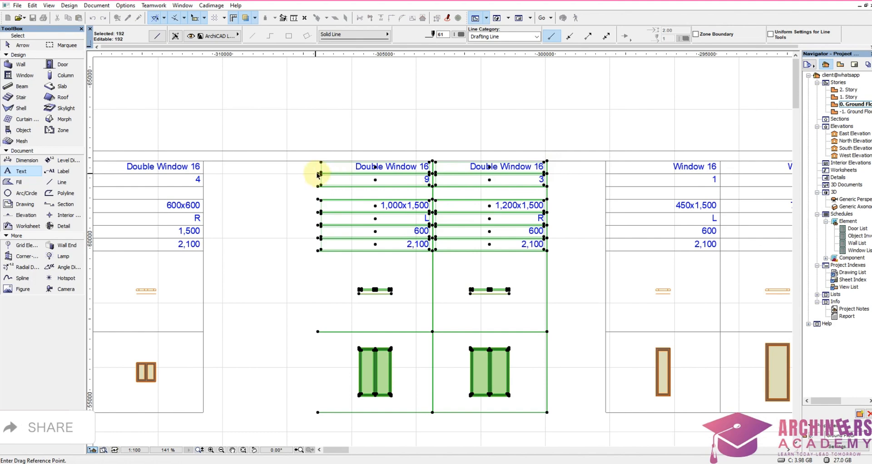
pyautogui.click(319, 174)
pyautogui.scroll(-4, 379, 183)
pyautogui.scroll(3, 609, 182)
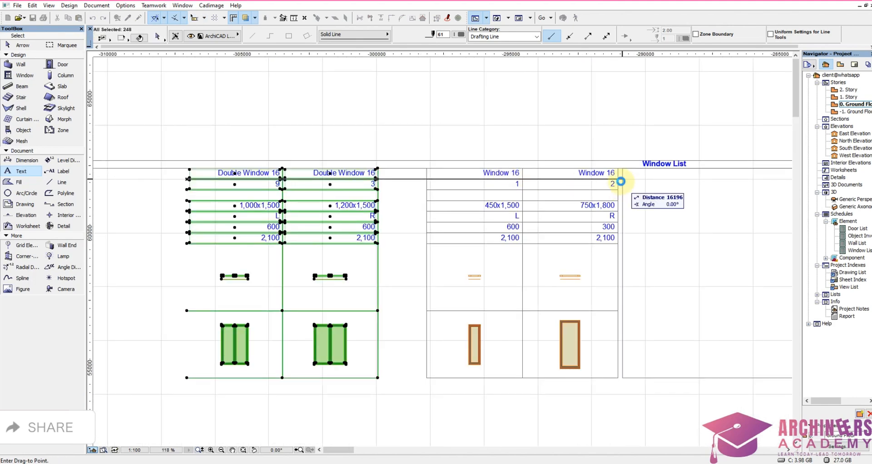
pyautogui.click(618, 169)
pyautogui.scroll(-4, 447, 221)
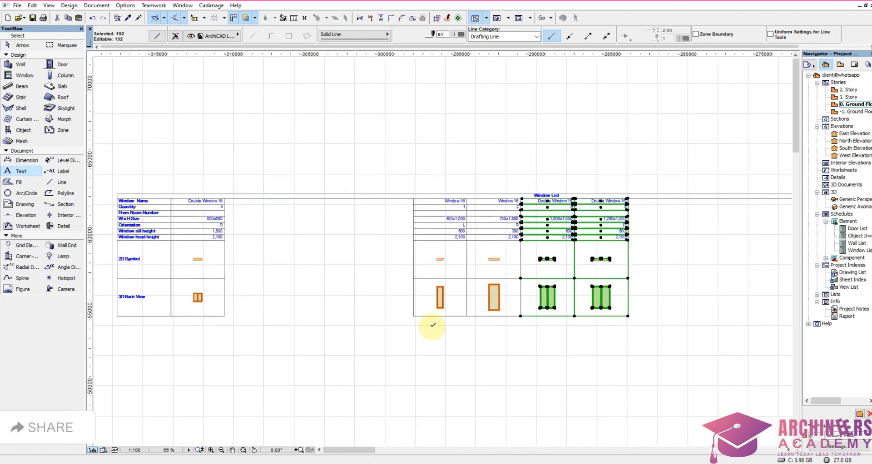
pyautogui.press('Escape')
# Step: Move the four detached window columns along the title row to the outer edge of the 600x600 Double Window 16 column
pyautogui.keyDown('shift'); pyautogui.click(403, 326); pyautogui.keyUp('shift')
pyautogui.scroll(4, 644, 208)
pyautogui.click(632, 195)
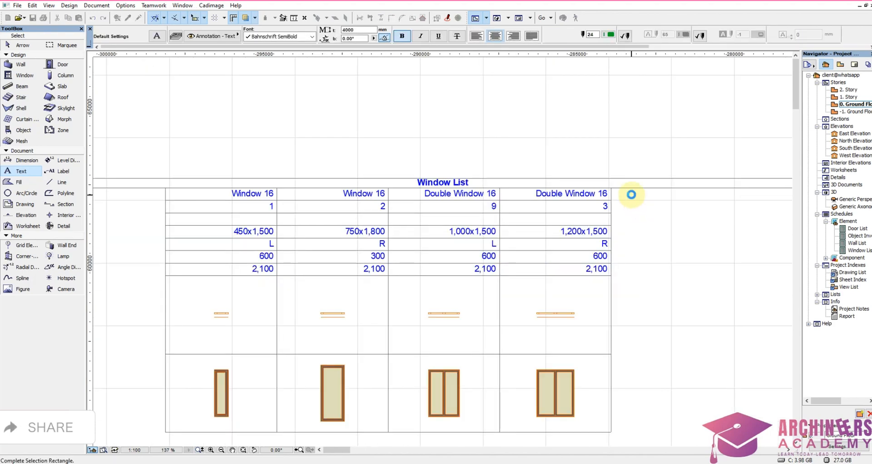
pyautogui.scroll(-4, 686, 133)
pyautogui.scroll(8, 487, 133)
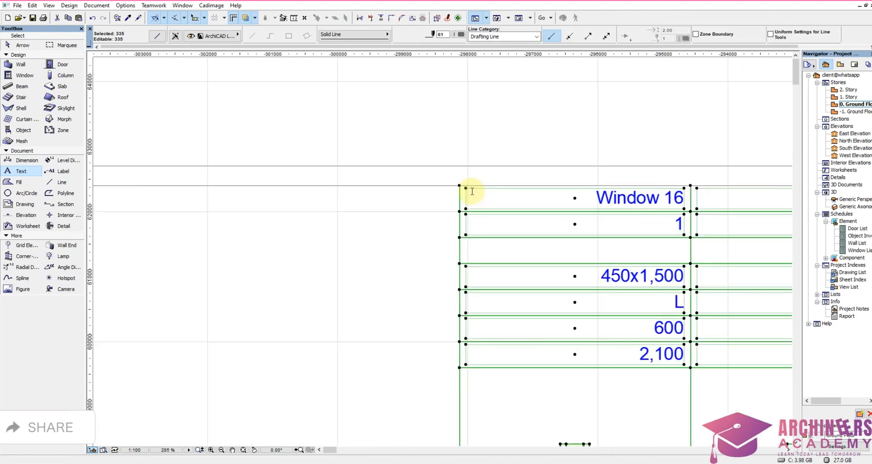
pyautogui.click(460, 185)
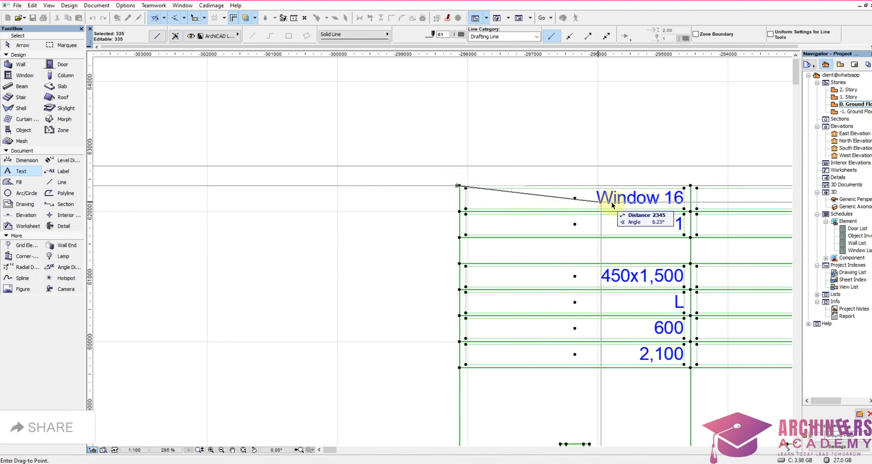
pyautogui.scroll(-5, 609, 203)
pyautogui.scroll(7, 277, 136)
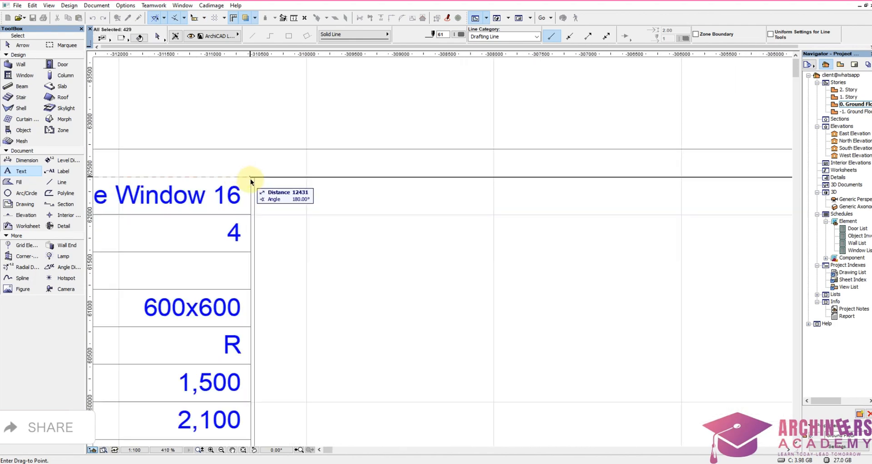
pyautogui.click(252, 178)
# Step: Close the small remaining gap by snapping the four moved columns exactly onto the edge of the 600x600 column
pyautogui.scroll(4, 251, 176)
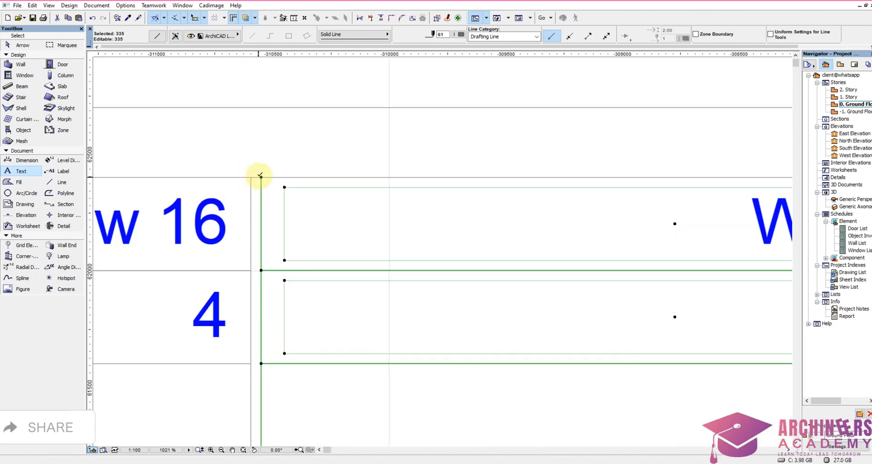
pyautogui.hotkey('ctrl', 'd')
pyautogui.click(261, 178)
pyautogui.click(251, 178)
pyautogui.scroll(-4, 454, 189)
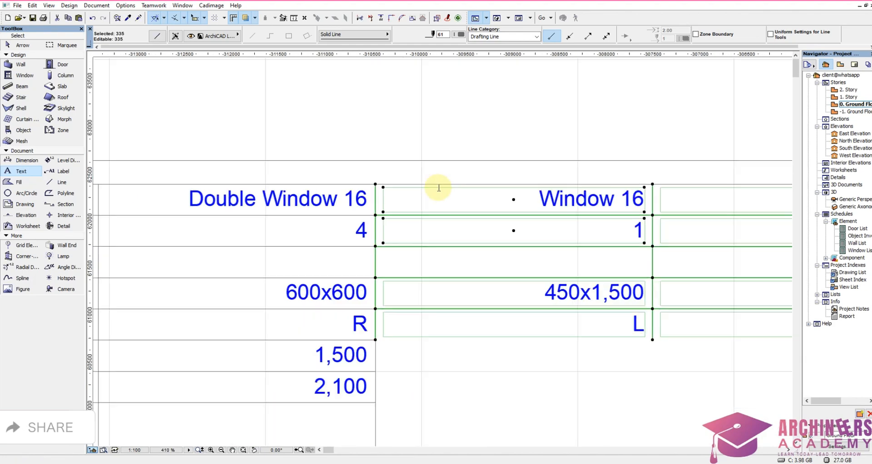
pyautogui.scroll(-6, 439, 188)
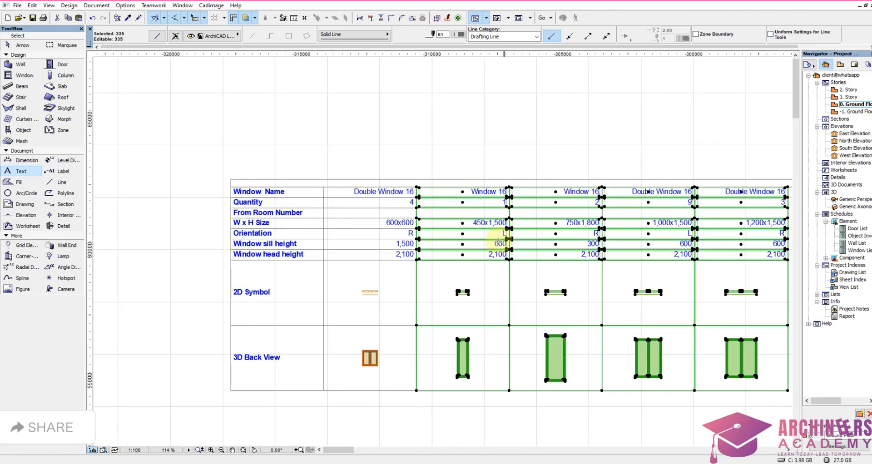
pyautogui.press('Escape')
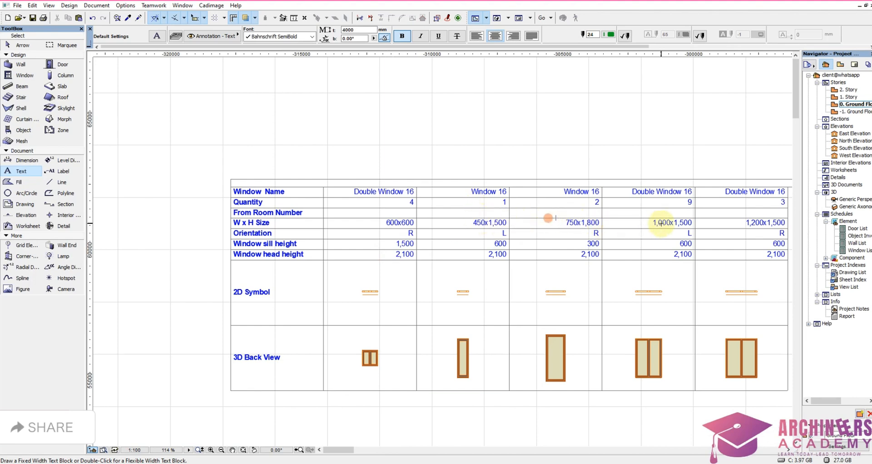
# Step: Stretch the far end of the overlong Window List title row back to the outer edge of the 1,200x1,500 column
pyautogui.scroll(-2, 661, 222)
pyautogui.scroll(2, 629, 257)
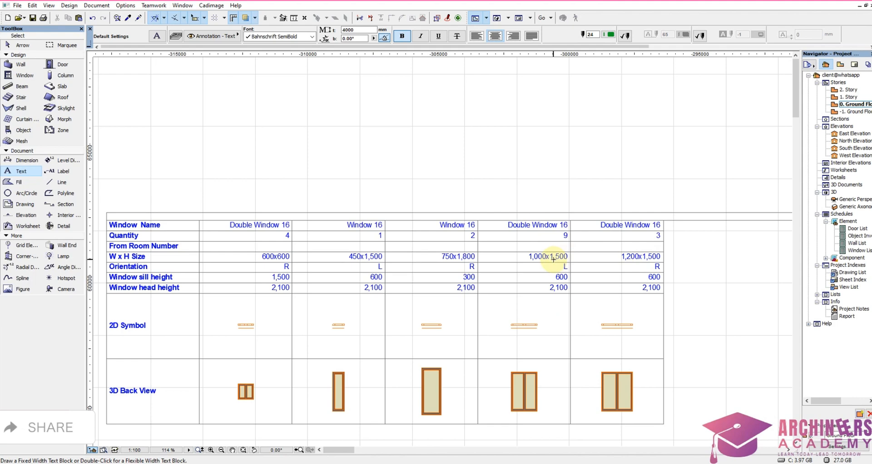
pyautogui.scroll(-4, 591, 254)
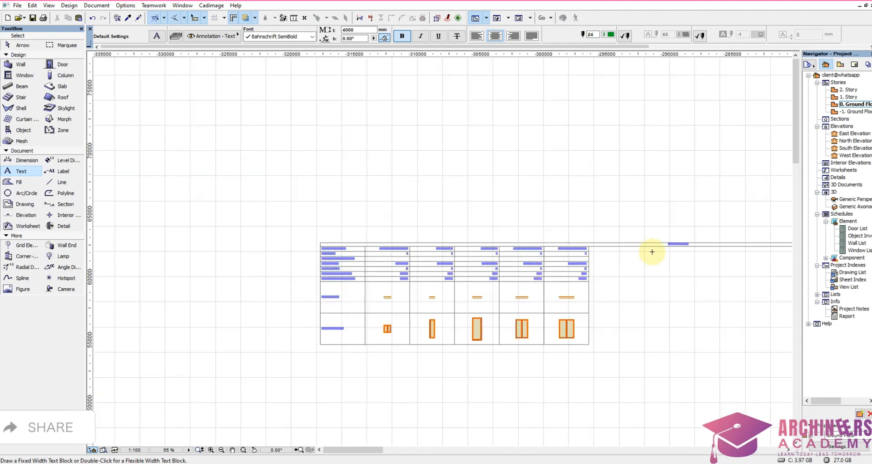
pyautogui.scroll(-1, 736, 244)
pyautogui.scroll(1, 743, 244)
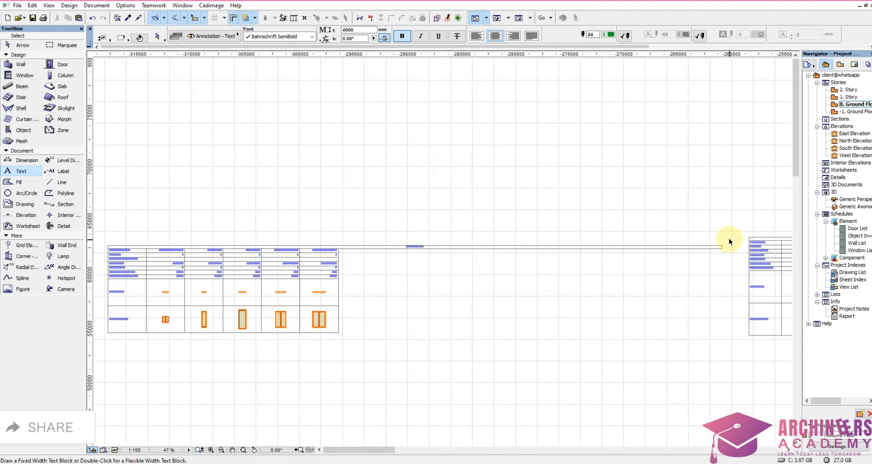
pyautogui.click(722, 247)
pyautogui.scroll(5, 710, 247)
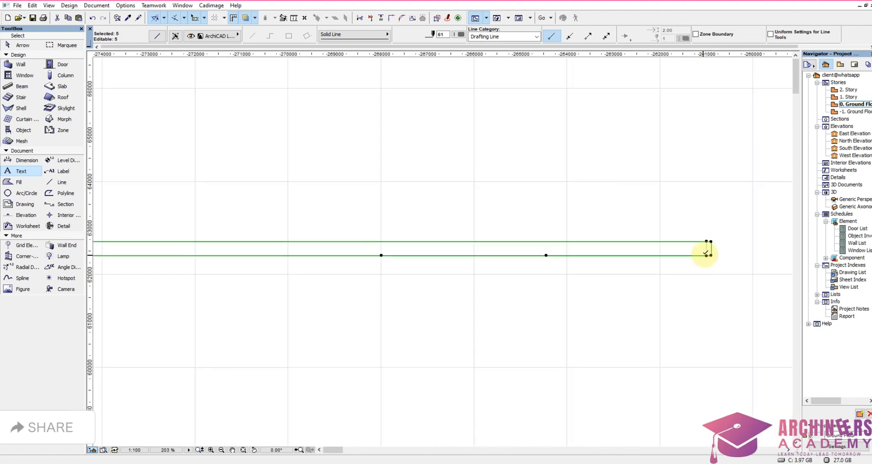
pyautogui.click(707, 256)
pyautogui.scroll(-7, 714, 256)
pyautogui.scroll(5, 528, 257)
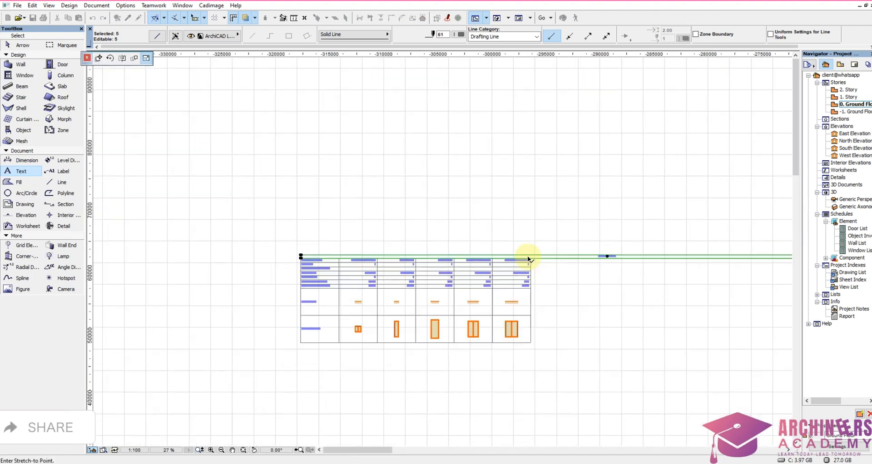
pyautogui.scroll(4, 533, 257)
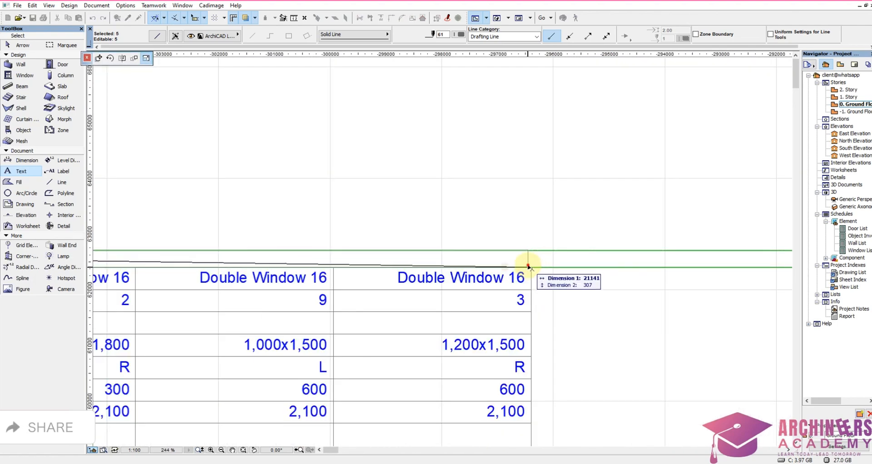
pyautogui.click(531, 267)
pyautogui.click(551, 277)
pyautogui.scroll(-3, 550, 277)
# Step: Split the leftover title-row lines vertically at the Window List's outer edge and delete the excess segments beyond it
pyautogui.click(543, 273)
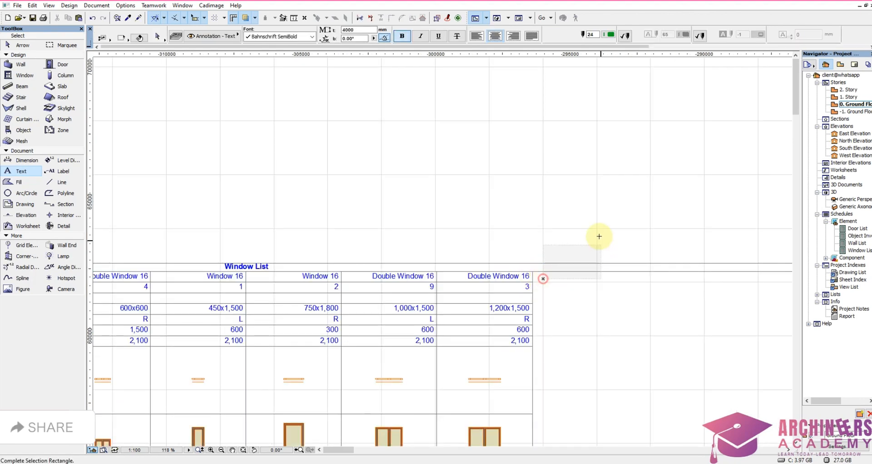
pyautogui.scroll(-6, 518, 237)
pyautogui.scroll(-3, 408, 232)
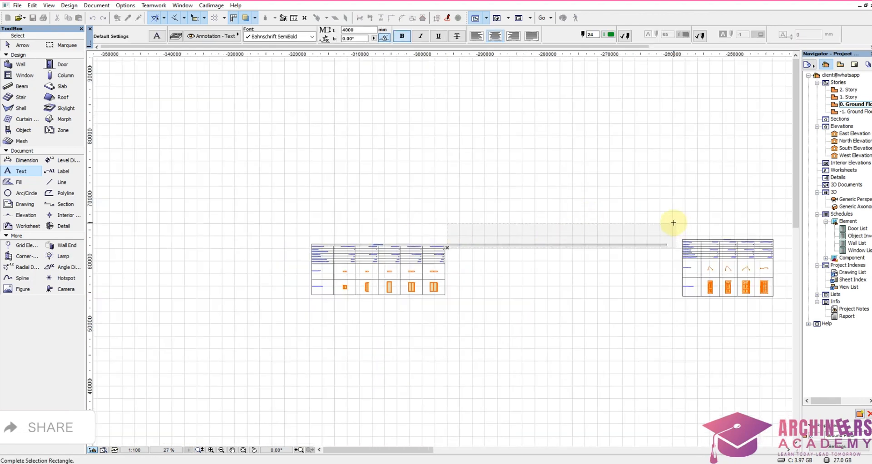
pyautogui.click(674, 222)
pyautogui.scroll(7, 479, 228)
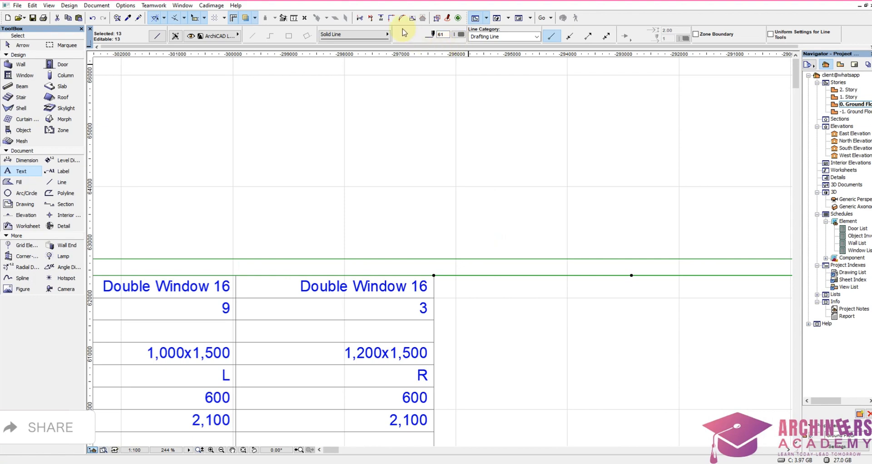
pyautogui.click(372, 19)
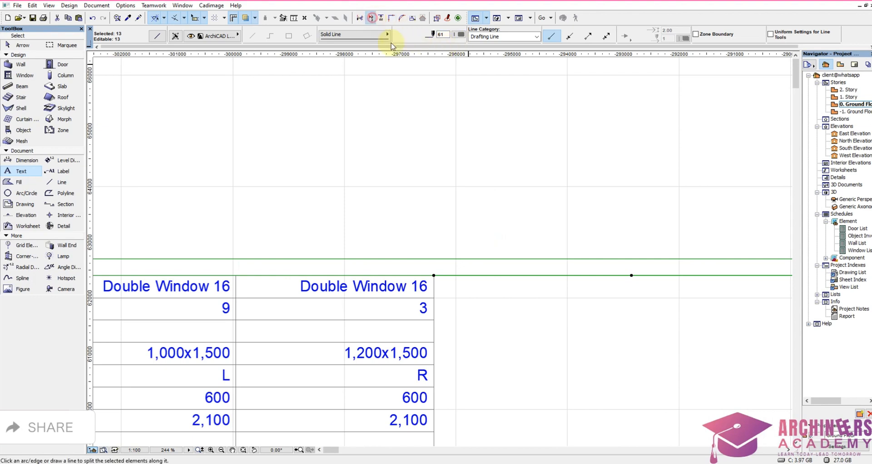
pyautogui.scroll(2, 430, 244)
pyautogui.click(440, 306)
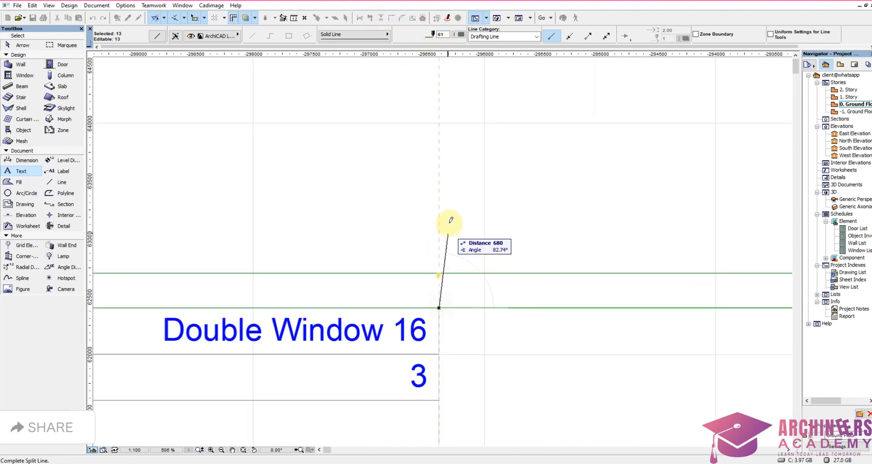
pyautogui.click(439, 212)
pyautogui.click(482, 219)
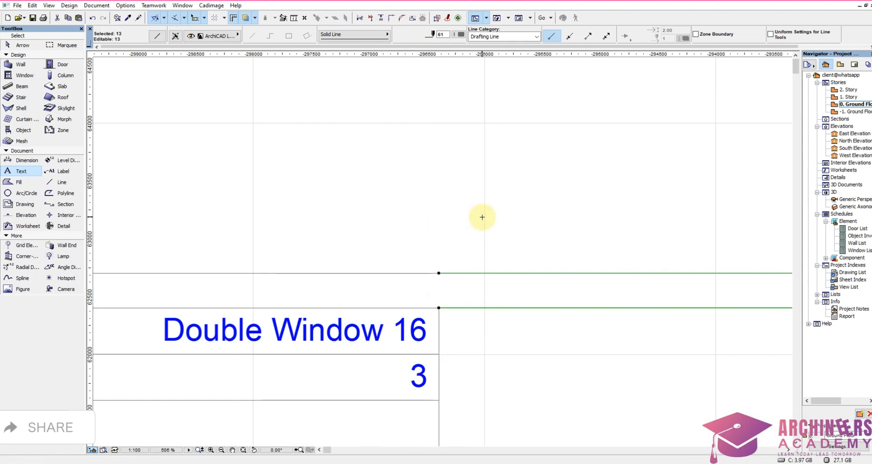
pyautogui.press('Delete')
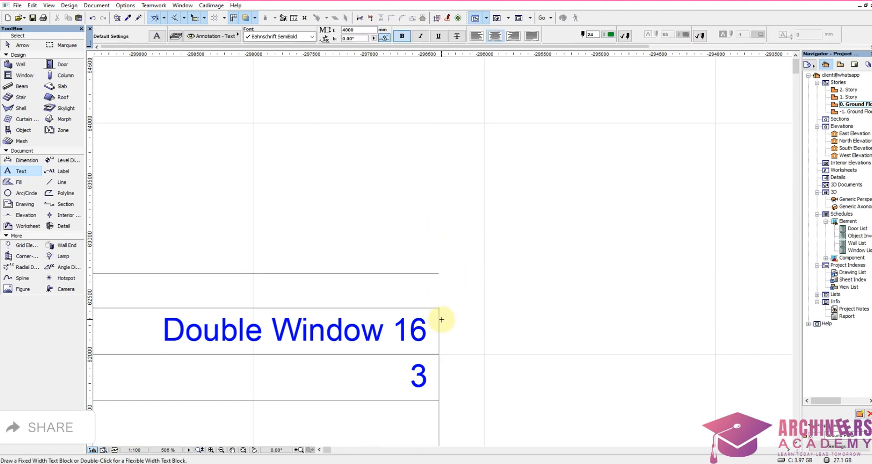
# Step: Stretch the outer border line of the 1,200x1,500 column up to the upper line of the Window List title row
pyautogui.keyDown('shift'); pyautogui.click(442, 320); pyautogui.keyUp('shift')
pyautogui.keyDown('shift'); pyautogui.click(429, 327); pyautogui.keyUp('shift')
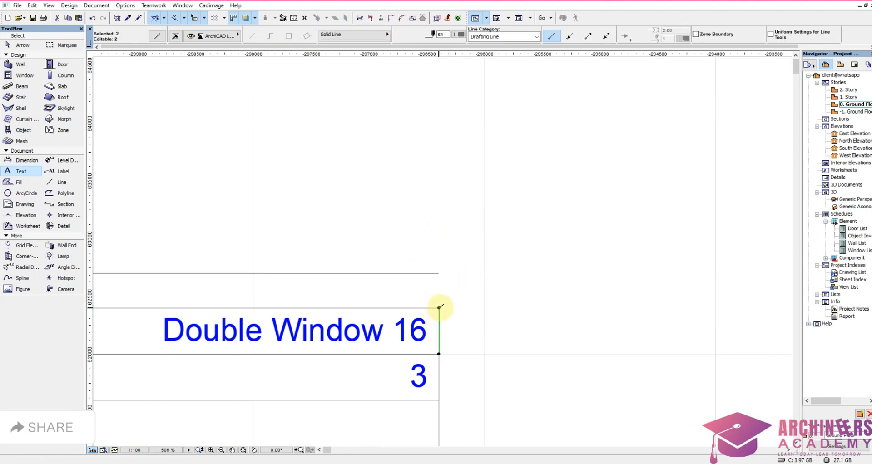
pyautogui.click(439, 308)
pyautogui.click(439, 273)
pyautogui.scroll(-10, 522, 242)
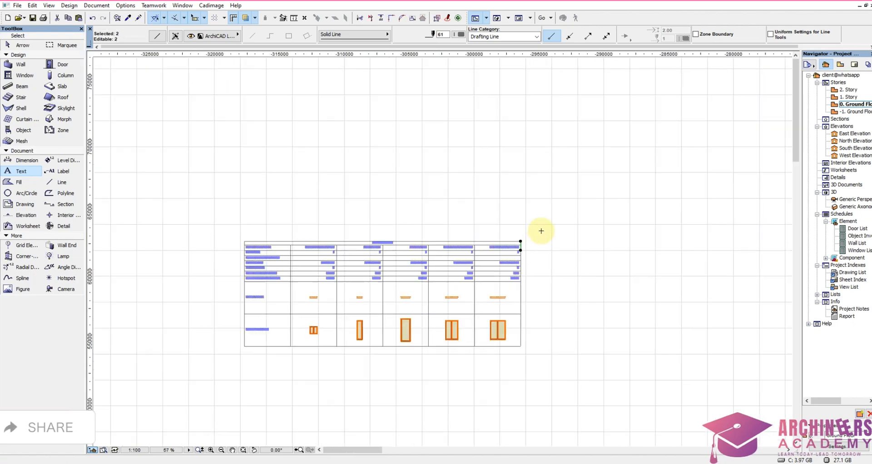
pyautogui.scroll(-3, 542, 231)
pyautogui.press('Escape')
# Step: Move the whole Window List table next to the Door List, level with its upper edge and leaving a small gap between them
pyautogui.keyDown('shift'); pyautogui.click(376, 227); pyautogui.keyUp('shift')
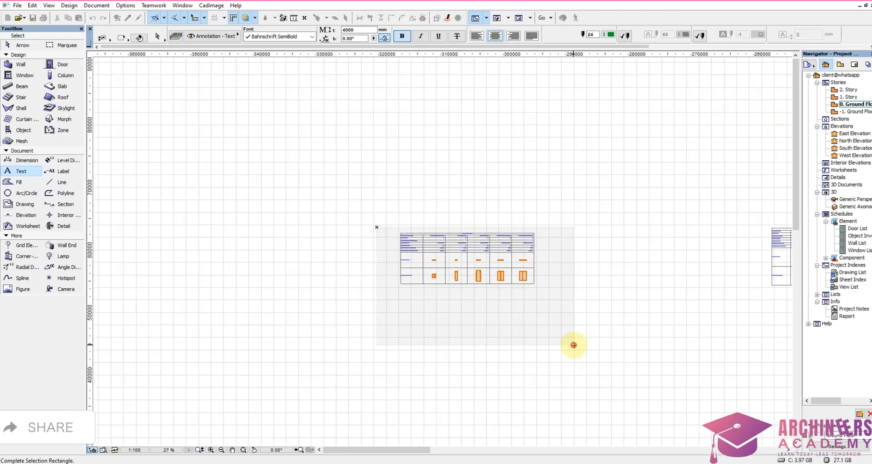
pyautogui.click(574, 345)
pyautogui.scroll(7, 552, 253)
pyautogui.hotkey('ctrl', 'd')
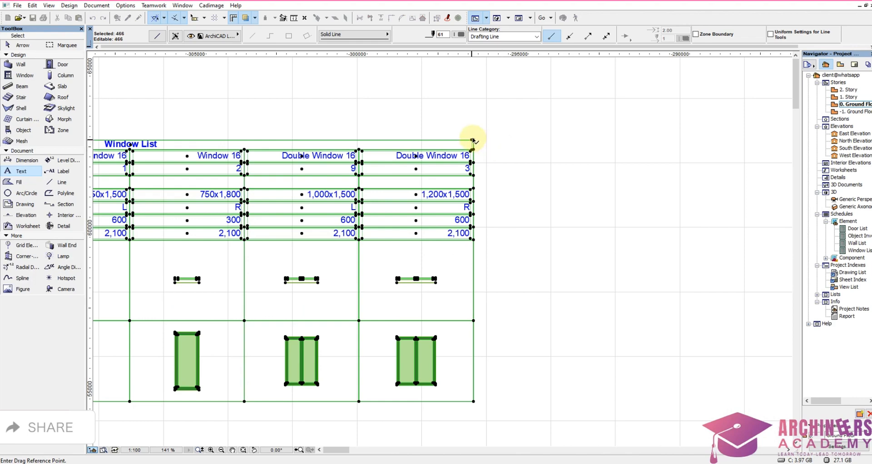
pyautogui.click(473, 140)
pyautogui.scroll(-8, 472, 205)
pyautogui.scroll(3, 425, 190)
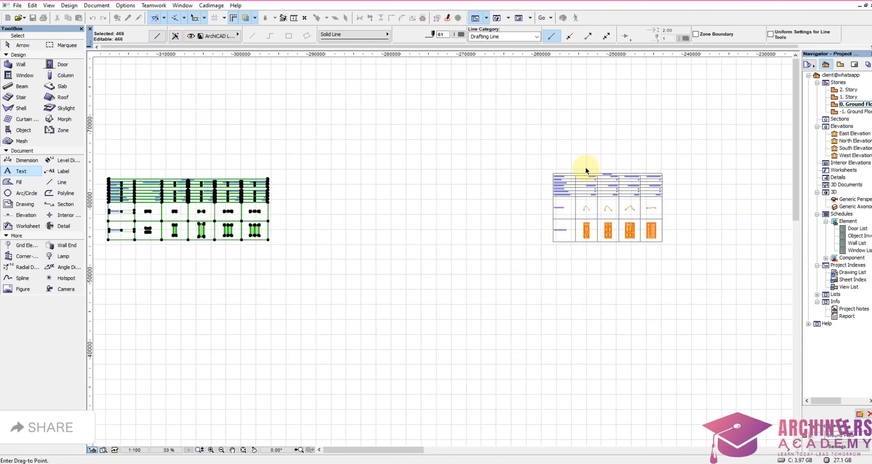
pyautogui.scroll(7, 530, 184)
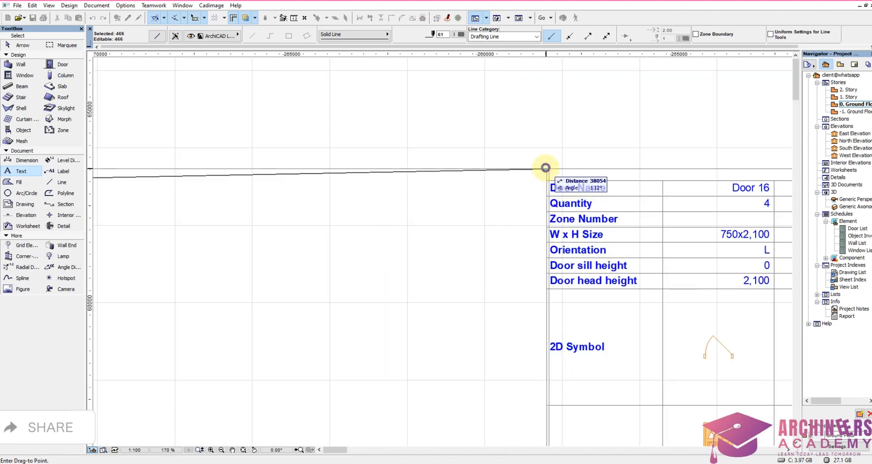
pyautogui.click(546, 167)
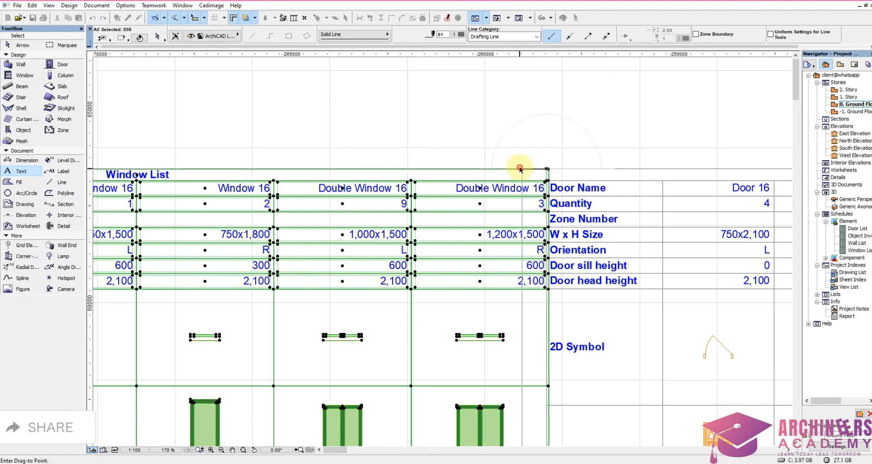
pyautogui.press('Escape')
pyautogui.scroll(-3, 468, 190)
pyautogui.scroll(-7, 468, 190)
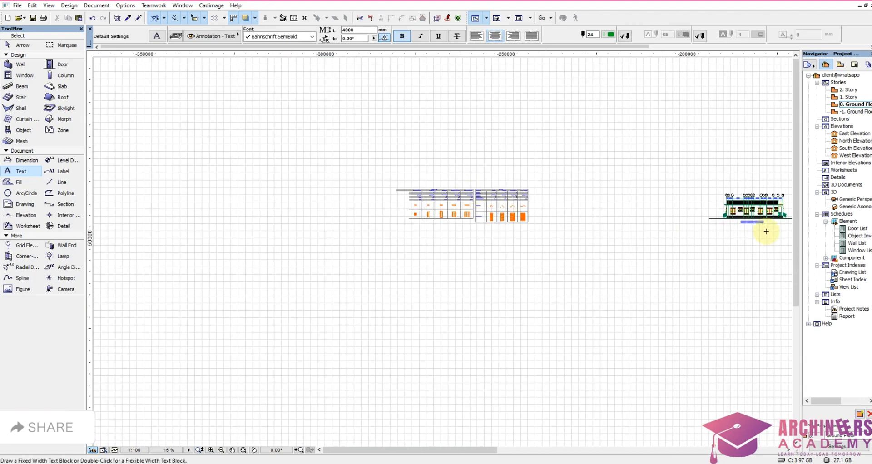
# Step: Place a copy of the LEFT ELEVATION title centrally below the window and door tables
pyautogui.scroll(3, 766, 231)
pyautogui.click(732, 215)
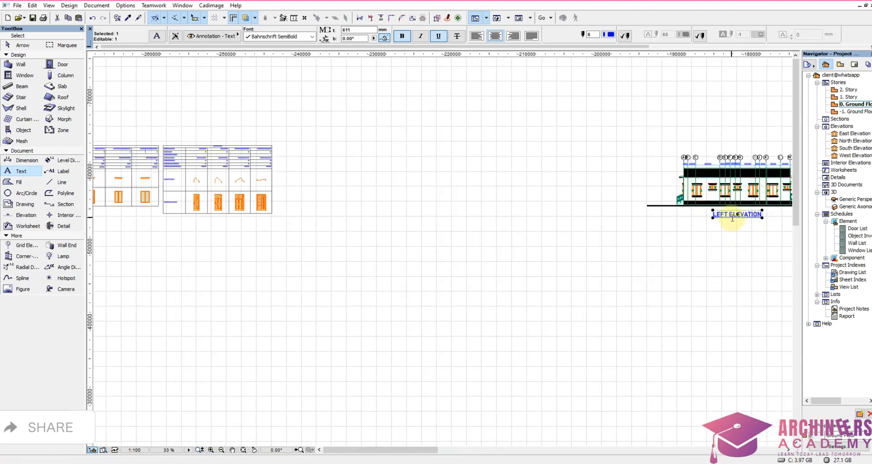
pyautogui.hotkey('ctrl', 'shift', 'd')
pyautogui.click(732, 217)
pyautogui.scroll(-4, 738, 282)
pyautogui.scroll(4, 533, 274)
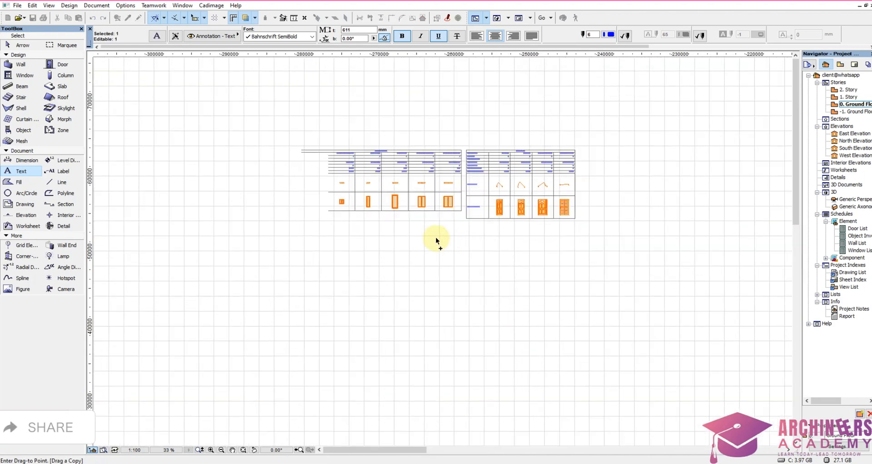
pyautogui.scroll(3, 436, 240)
pyautogui.click(400, 222)
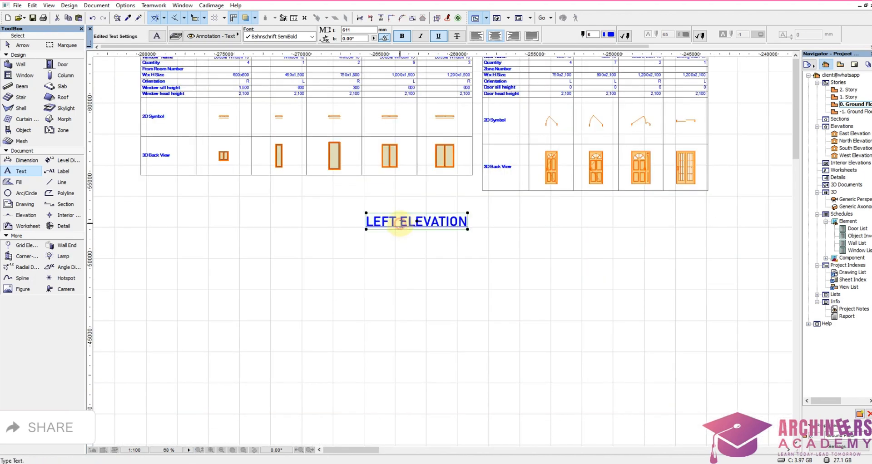
# Step: Change the copied title's text to "DOORS & WINDOWS SCHEDULE"
pyautogui.doubleClick(400, 223)
pyautogui.moveTo(468, 222); pyautogui.dragTo(346, 220)
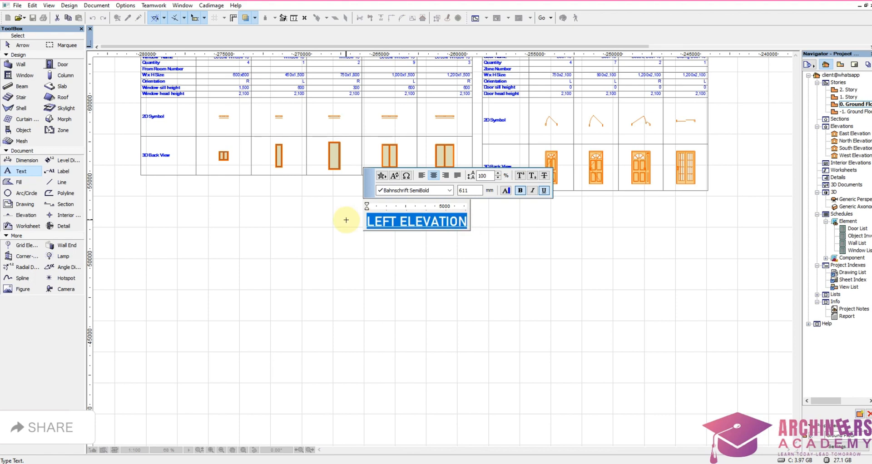
pyautogui.write('DOOR')
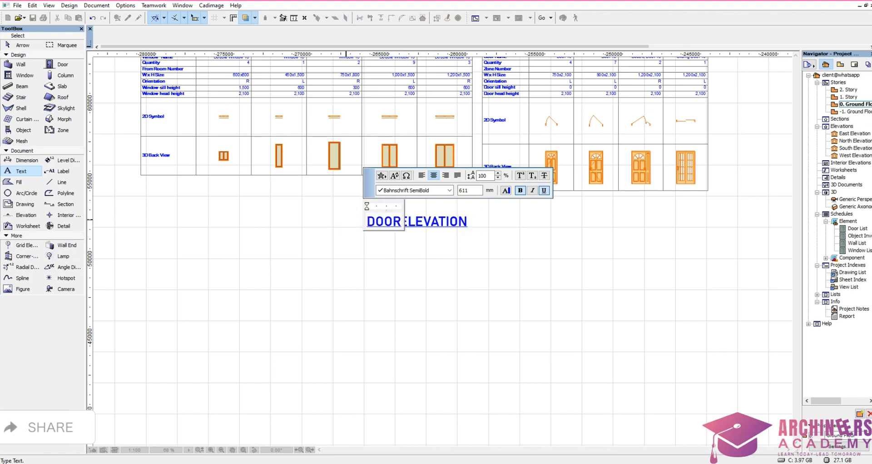
pyautogui.write('S ')
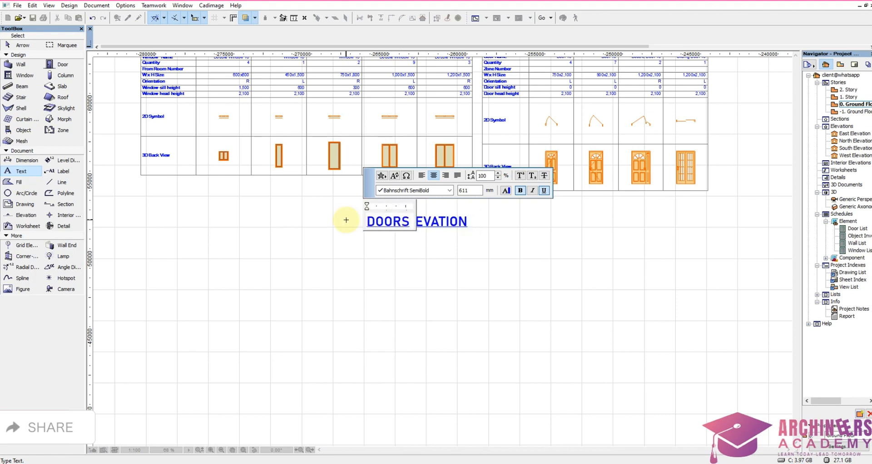
pyautogui.write('& WINDOWS S')
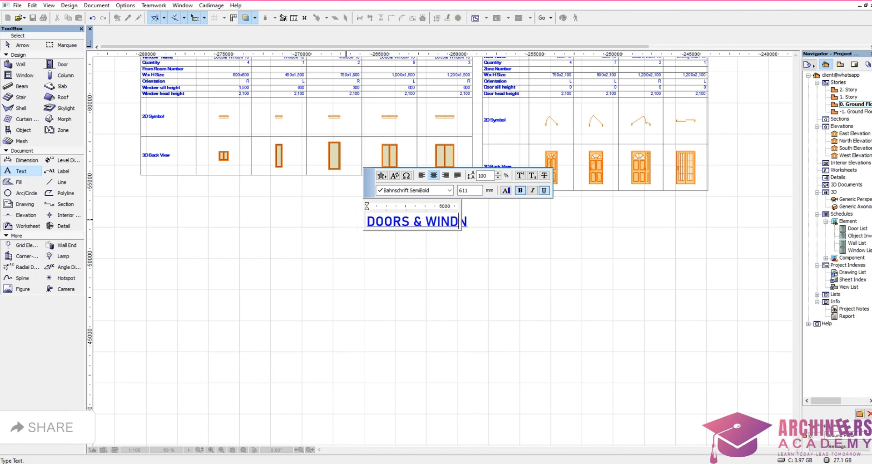
pyautogui.write('CH')
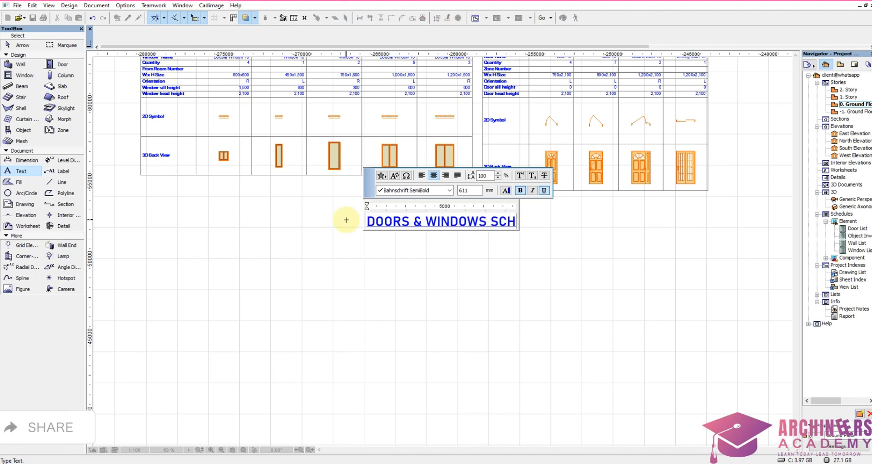
pyautogui.write('EDULE')
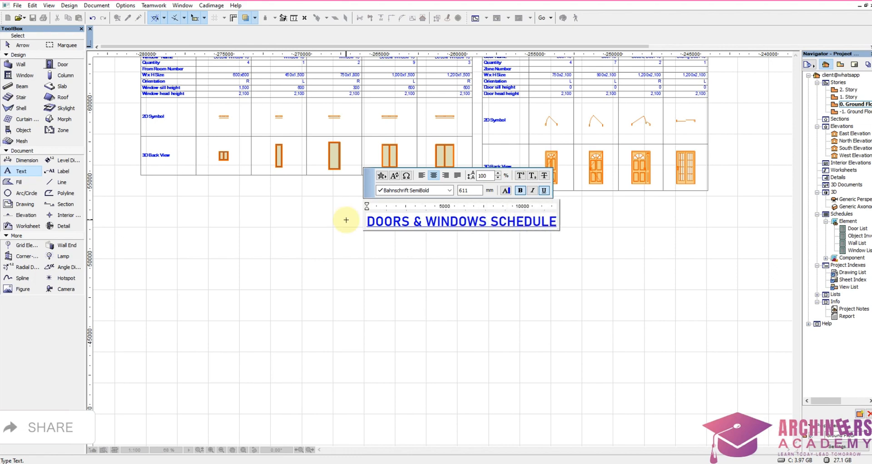
pyautogui.click(368, 317)
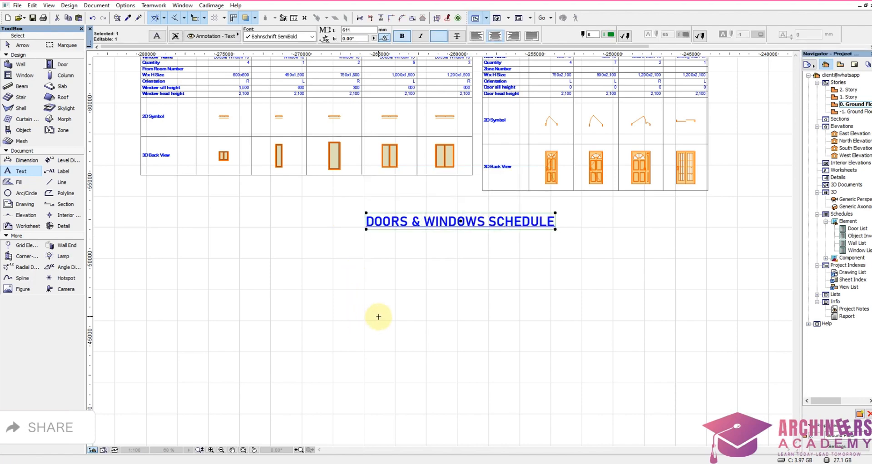
pyautogui.press('Escape')
# Step: Move both schedule tables together with their title farther away from the elevations, staying in the same row
pyautogui.scroll(-5, 523, 278)
pyautogui.moveTo(645, 153); pyautogui.dragTo(332, 315)
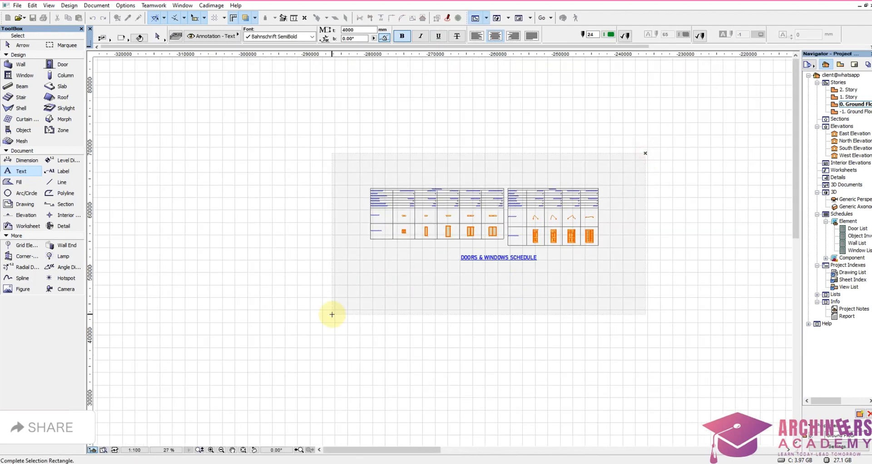
pyautogui.click(332, 315)
pyautogui.scroll(-4, 521, 255)
pyautogui.moveTo(520, 255); pyautogui.dragTo(269, 257)
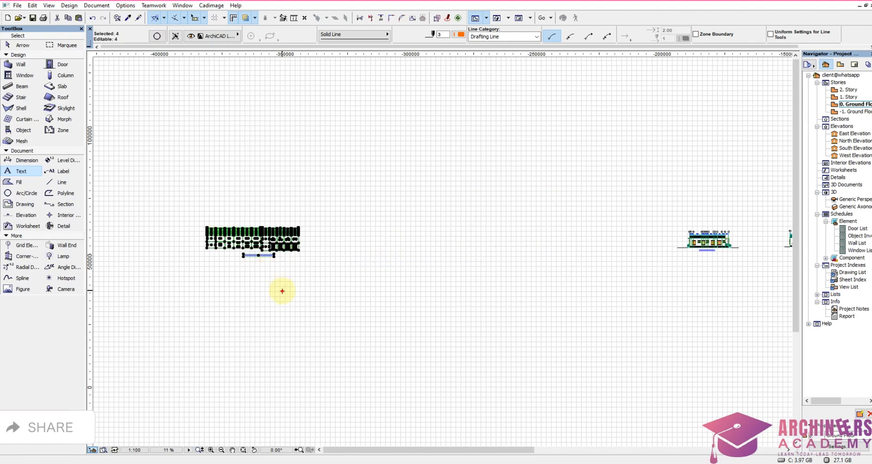
pyautogui.press('Escape')
# Step: Place a copy of the ground floor plan with its grid below the front elevation, level with the original plan
pyautogui.scroll(-3, 341, 293)
pyautogui.scroll(3, 477, 278)
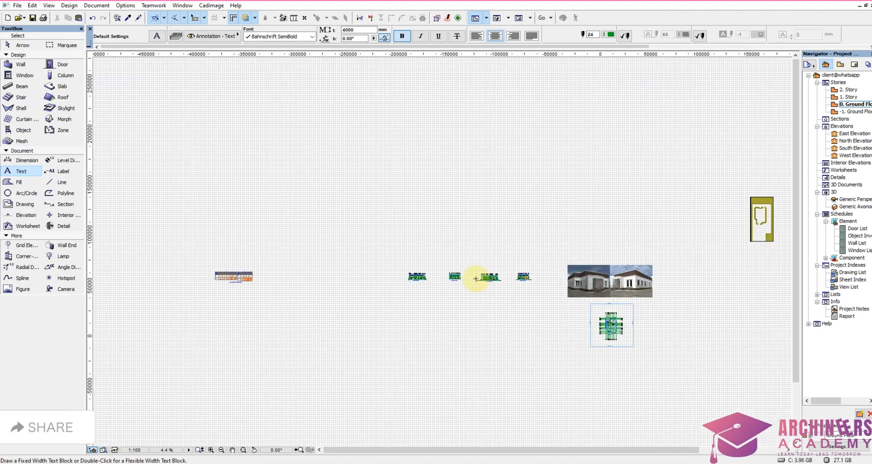
pyautogui.scroll(-2, 543, 260)
pyautogui.scroll(1, 542, 261)
pyautogui.scroll(-3, 436, 259)
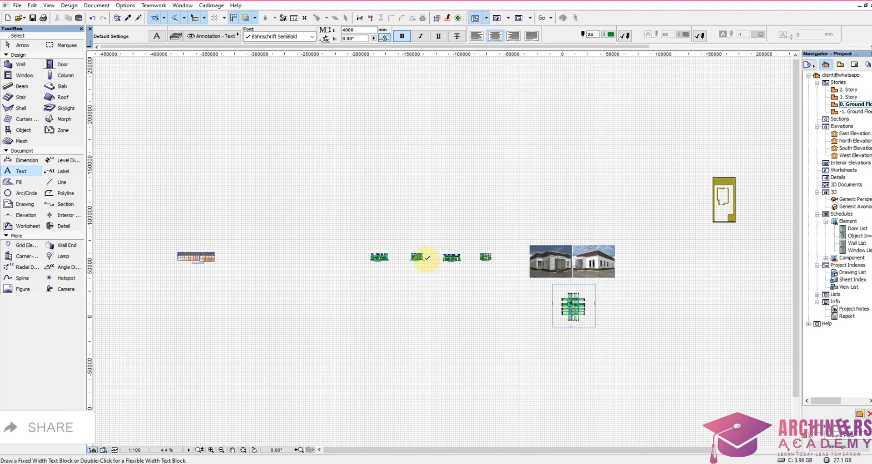
pyautogui.scroll(5, 527, 297)
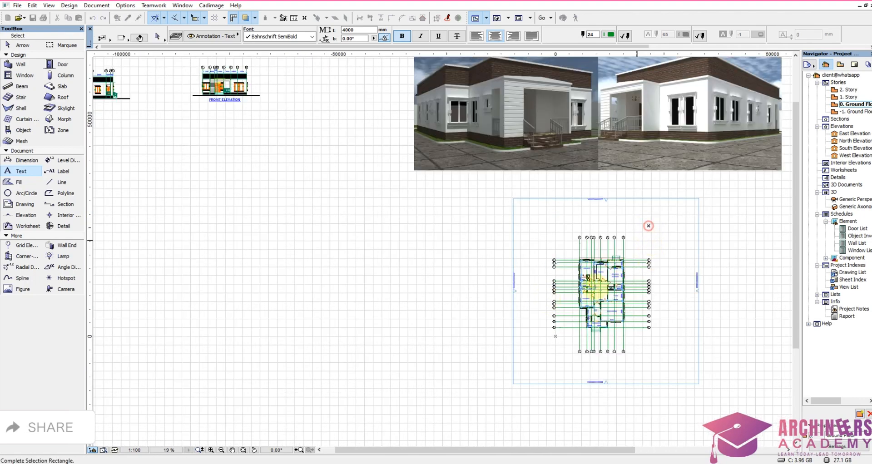
pyautogui.keyDown('shift'); pyautogui.moveTo(650, 230); pyautogui.dragTo(550, 353); pyautogui.keyUp('shift')
pyautogui.scroll(-2, 626, 345)
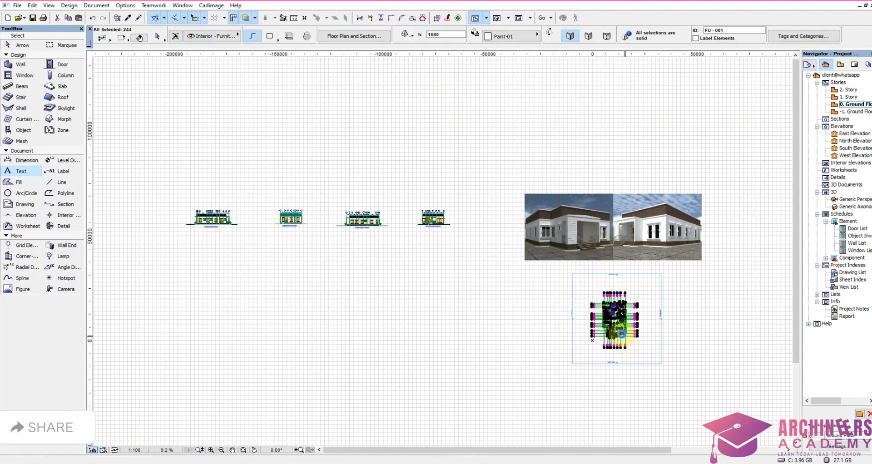
pyautogui.hotkey('ctrl', 'shift', 'd')
pyautogui.click(605, 327)
pyautogui.click(409, 328)
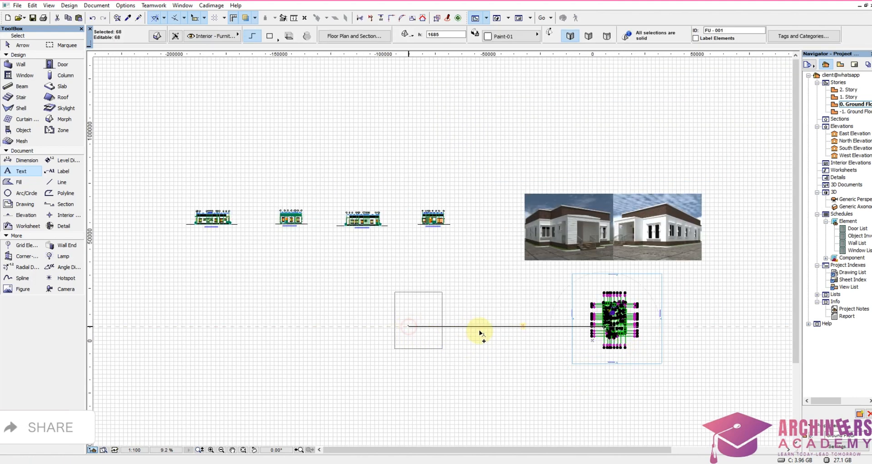
pyautogui.press('Escape')
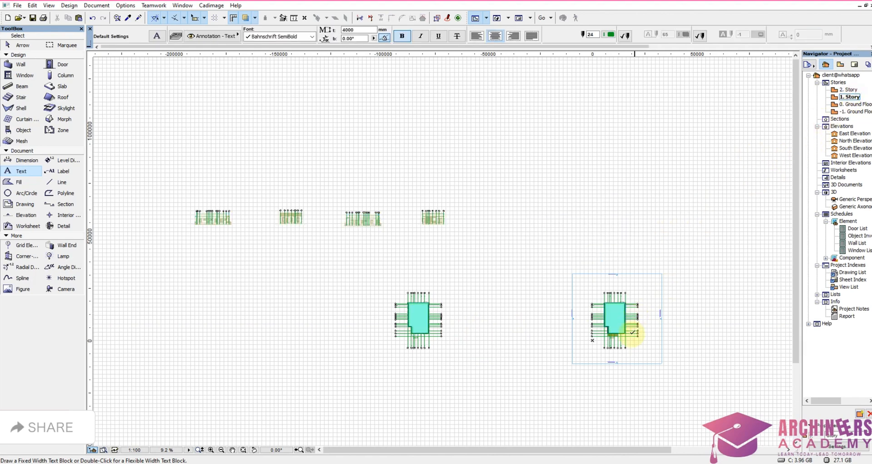
# Step: Copy the plan and grid from 1. Story and paste them onto the Ground Floor at the center of the current view
pyautogui.scroll(3, 631, 341)
pyautogui.keyDown('shift'); pyautogui.moveTo(655, 213); pyautogui.dragTo(513, 363); pyautogui.keyUp('shift')
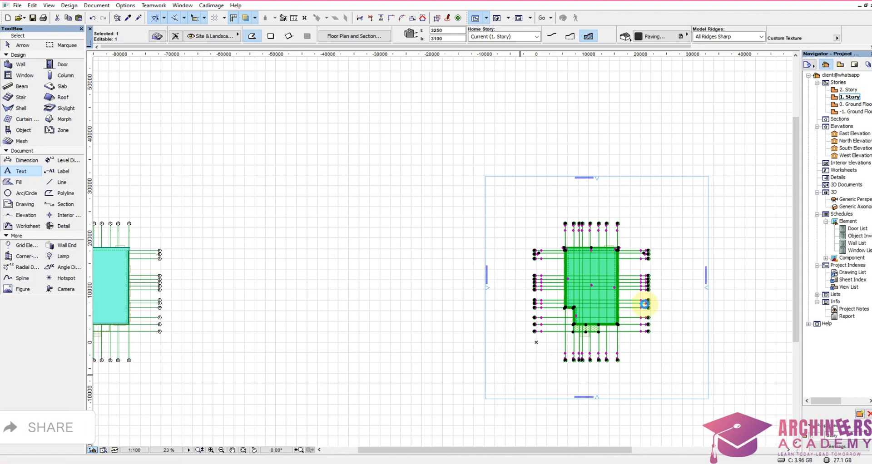
pyautogui.doubleClick(859, 109)
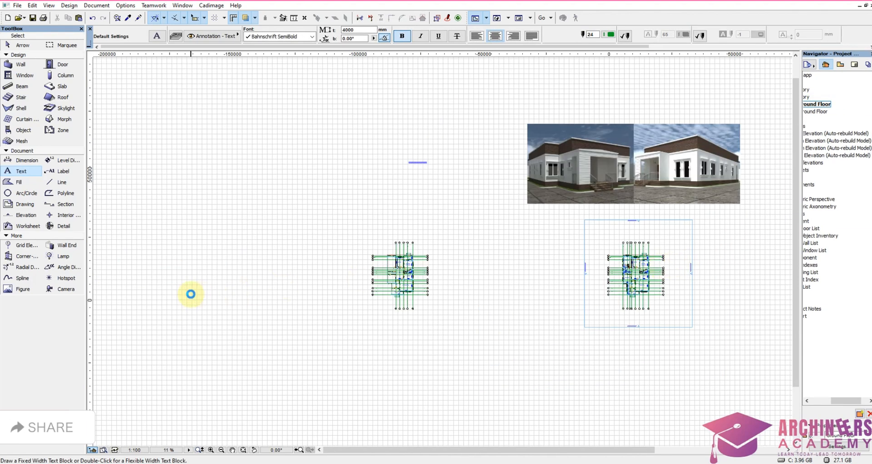
pyautogui.hotkey('ctrl', 'v')
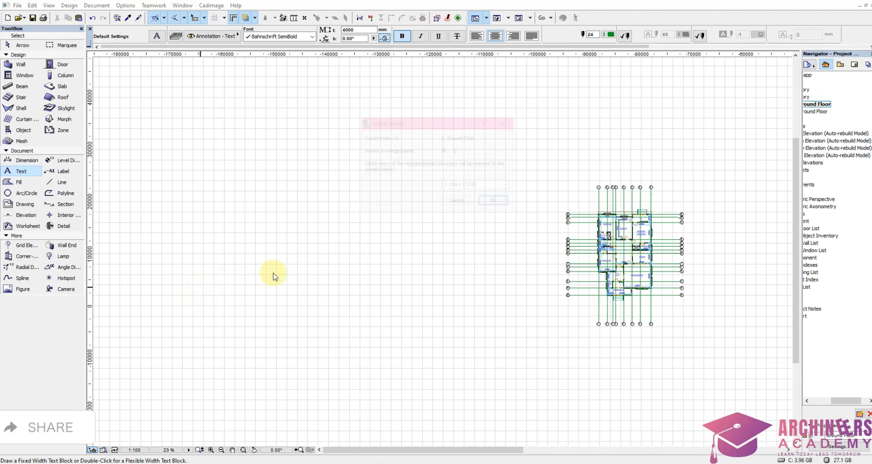
pyautogui.click(498, 200)
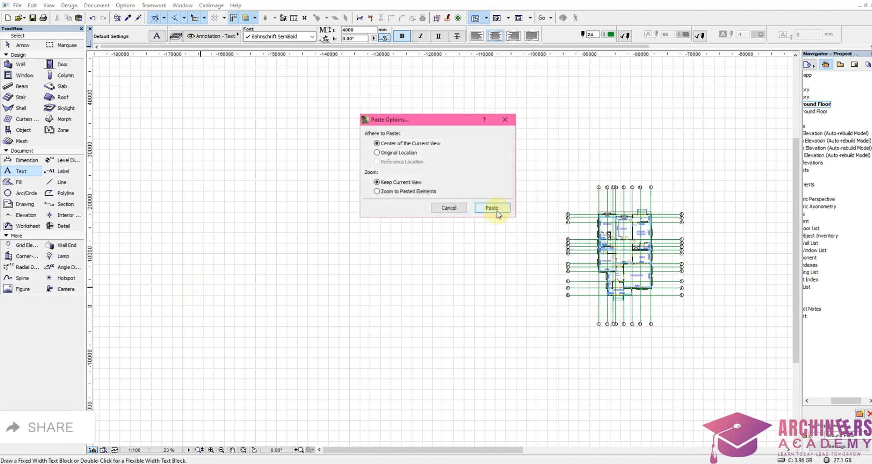
pyautogui.click(497, 212)
# Step: Move the pasted upper-story plan horizontally away from the copied floor plan to widen the space between them
pyautogui.click(468, 274)
pyautogui.scroll(-4, 560, 278)
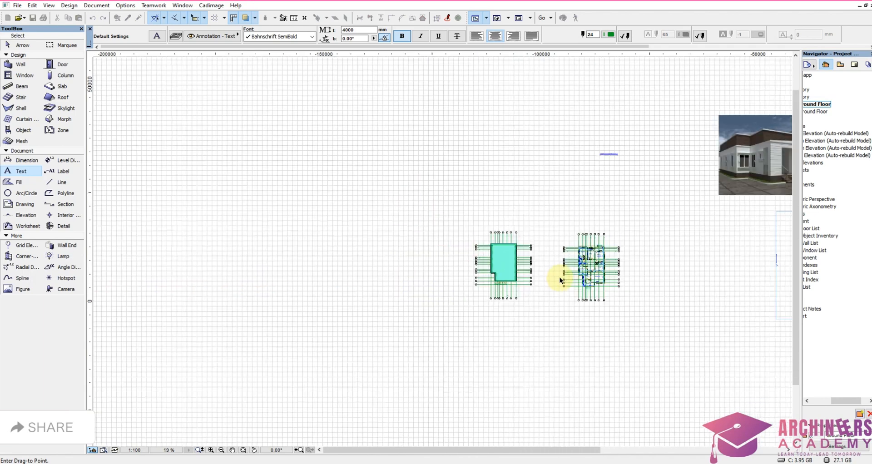
pyautogui.scroll(-3, 560, 279)
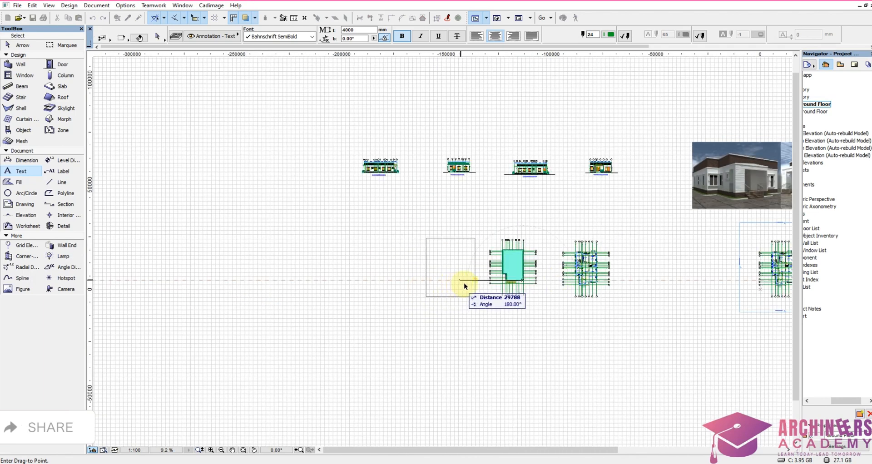
pyautogui.click(466, 284)
pyautogui.scroll(4, 612, 284)
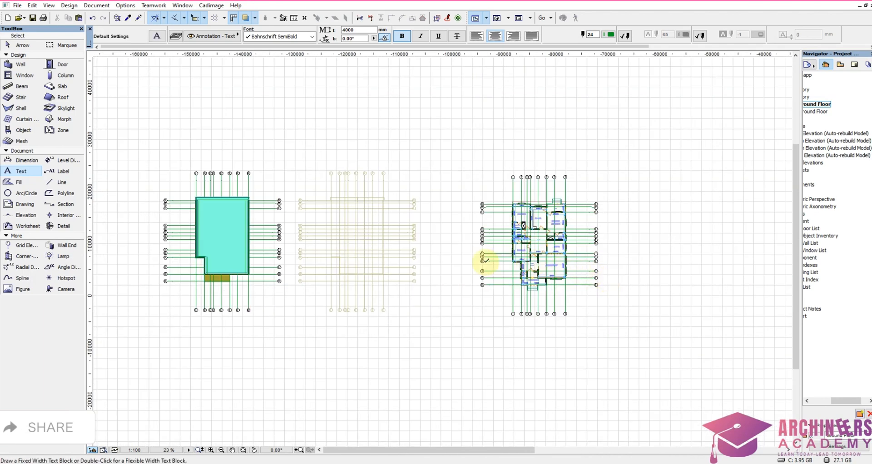
pyautogui.keyDown('shift'); pyautogui.moveTo(129, 334); pyautogui.dragTo(315, 171); pyautogui.keyUp('shift')
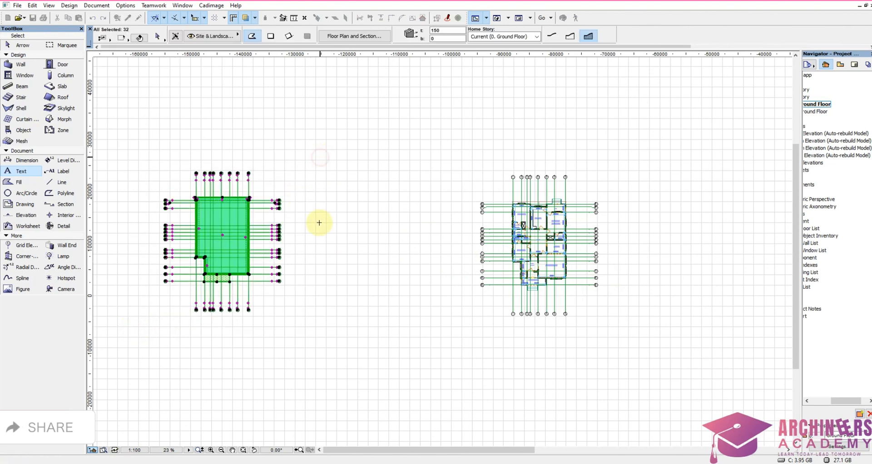
pyautogui.hotkey('ctrl', 'd')
pyautogui.click(333, 265)
pyautogui.rightClick(365, 266)
pyautogui.click(382, 309)
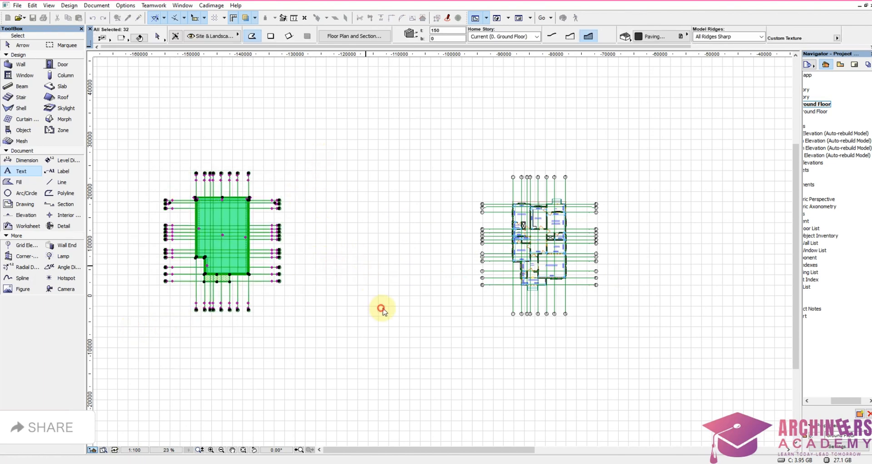
# Step: Delete the roof whose outline surrounds the walls of the copied ground floor plan below the front elevation
pyautogui.scroll(4, 528, 277)
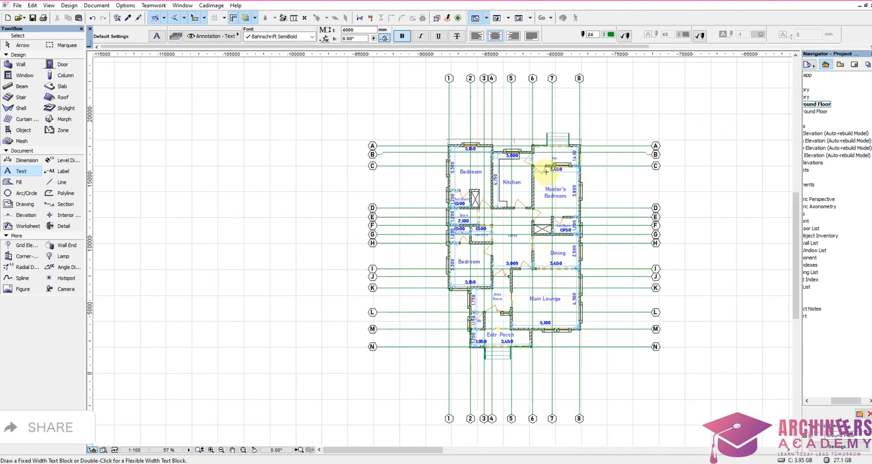
pyautogui.scroll(4, 454, 133)
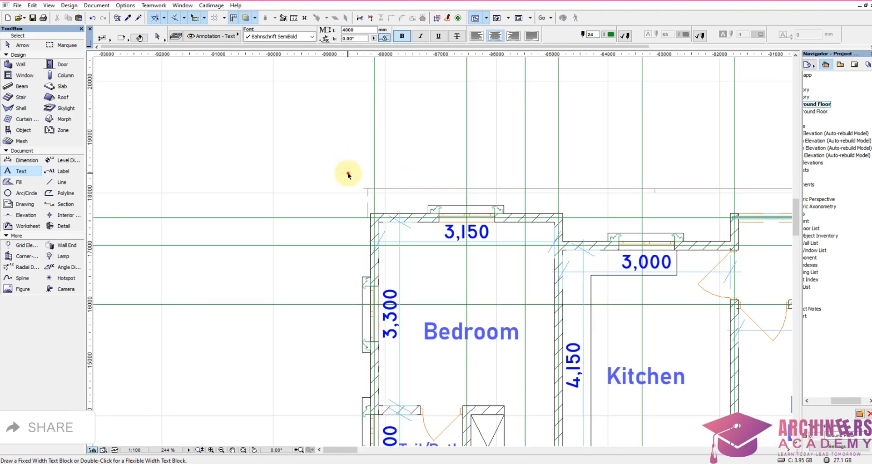
pyautogui.keyDown('shift'); pyautogui.moveTo(348, 175); pyautogui.dragTo(398, 196); pyautogui.keyUp('shift')
pyautogui.scroll(-2, 405, 156)
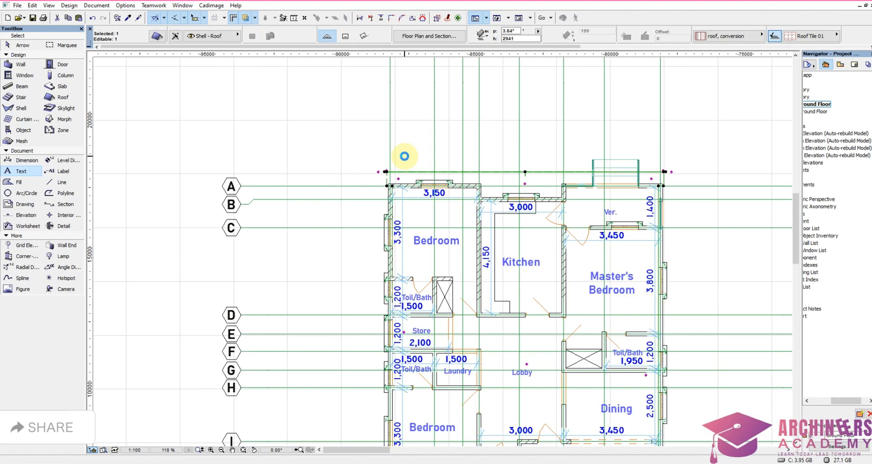
pyautogui.press('Escape')
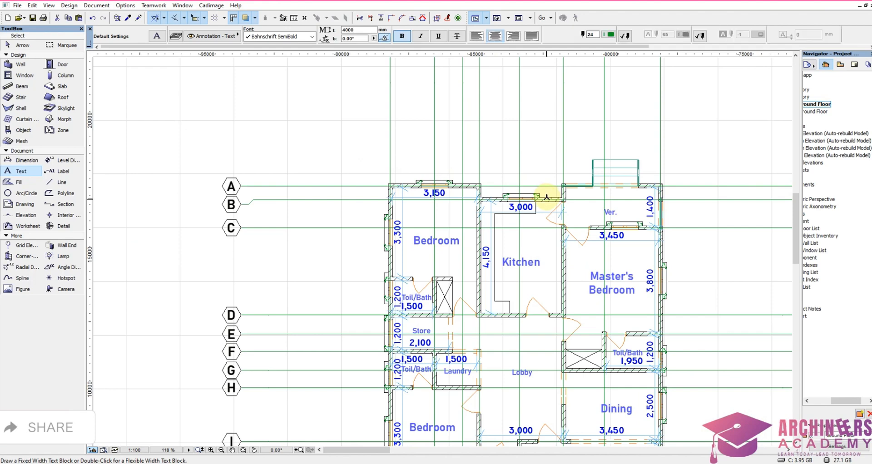
# Step: Delete the floor slab from the copied ground floor plan, picking it at the outer corner of the entrance porch
pyautogui.scroll(-5, 546, 200)
pyautogui.scroll(8, 556, 312)
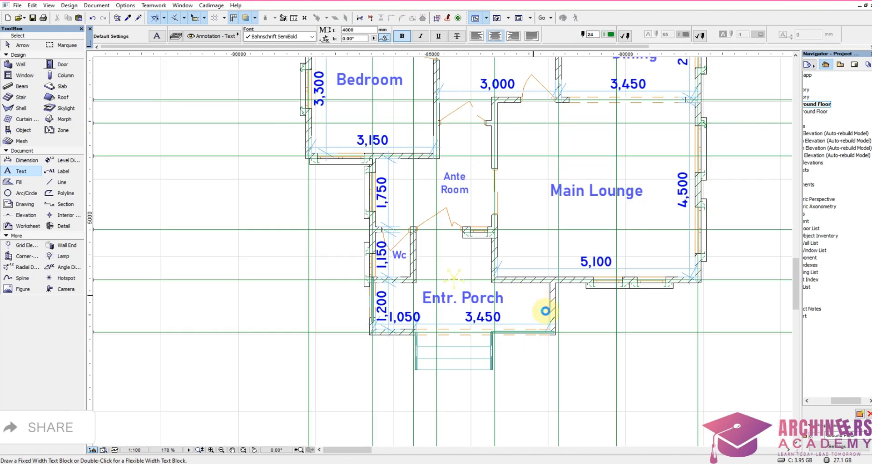
pyautogui.scroll(4, 555, 331)
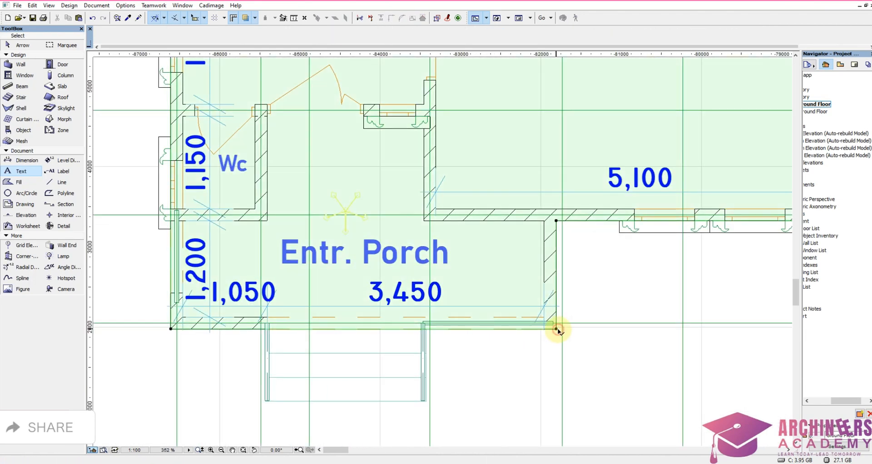
pyautogui.click(558, 331)
pyautogui.scroll(-4, 526, 390)
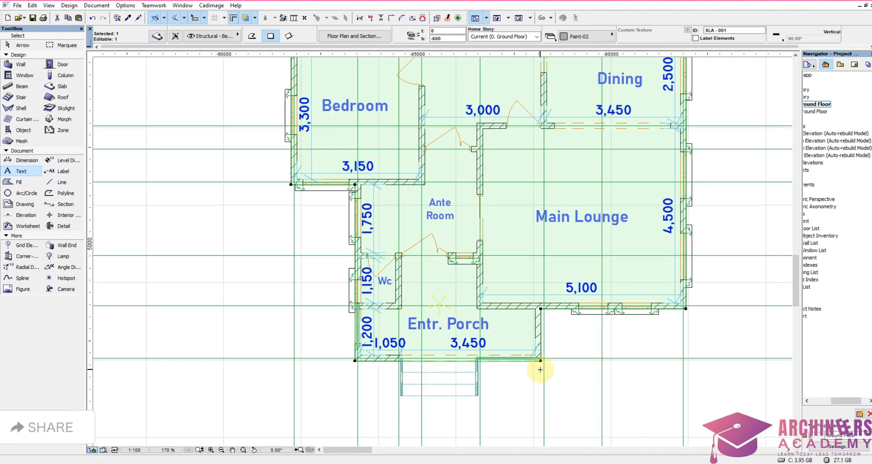
pyautogui.press('Escape')
pyautogui.scroll(-8, 550, 371)
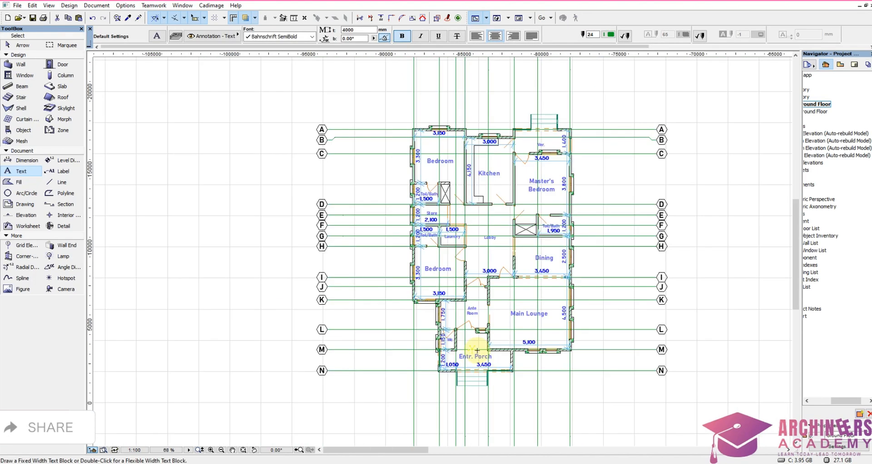
# Step: Examine the copied ground floor plan, its rooms and grid, and its placement beside the pasted upper-story plan
pyautogui.scroll(-5, 459, 309)
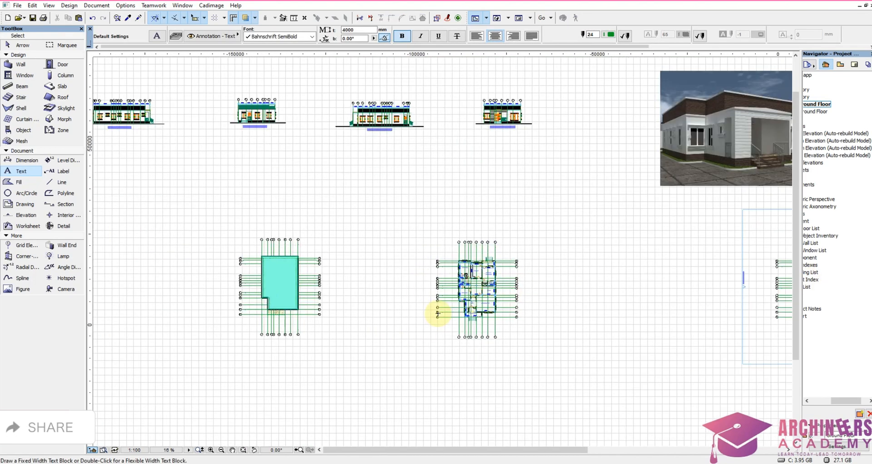
pyautogui.scroll(9, 438, 253)
pyautogui.scroll(-3, 510, 250)
pyautogui.scroll(3, 448, 273)
pyautogui.scroll(-7, 393, 269)
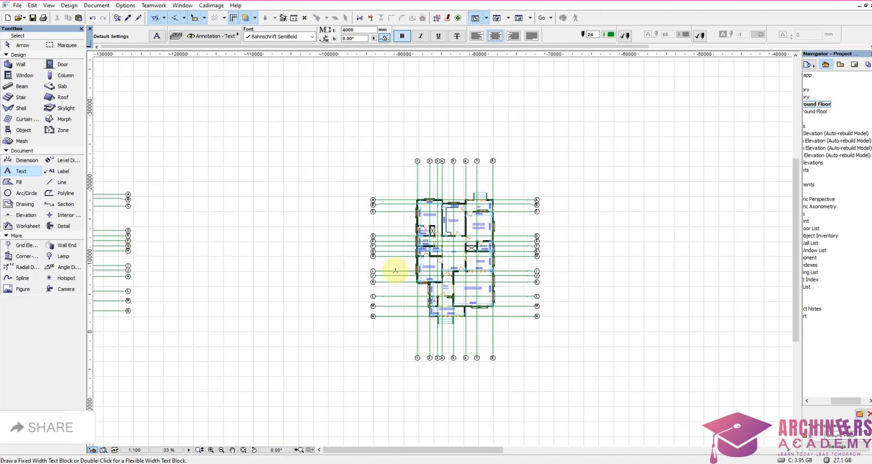
pyautogui.scroll(7, 373, 274)
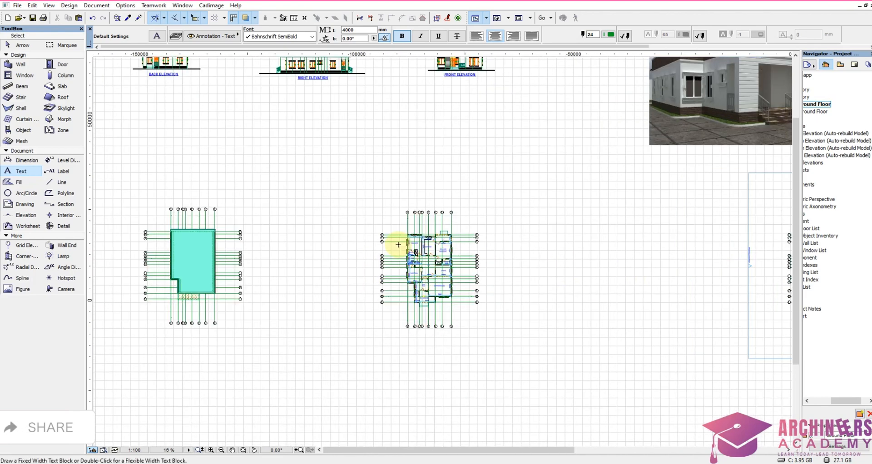
pyautogui.scroll(5, 456, 259)
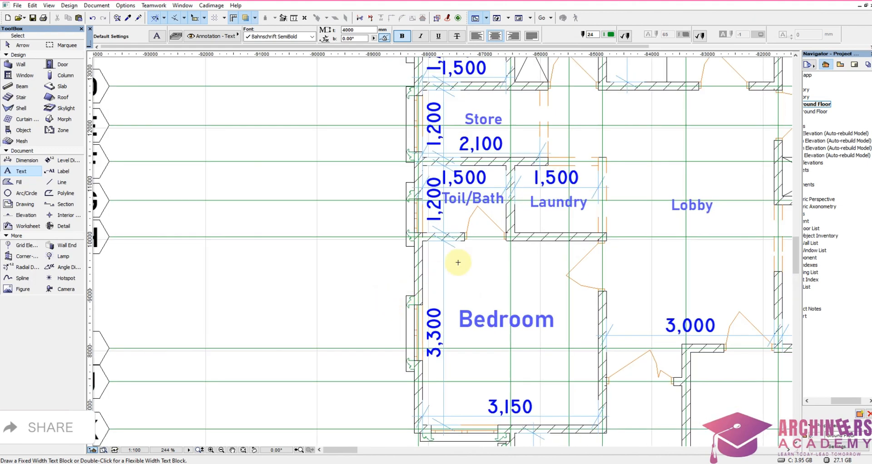
pyautogui.scroll(-5, 498, 230)
pyautogui.scroll(-3, 473, 146)
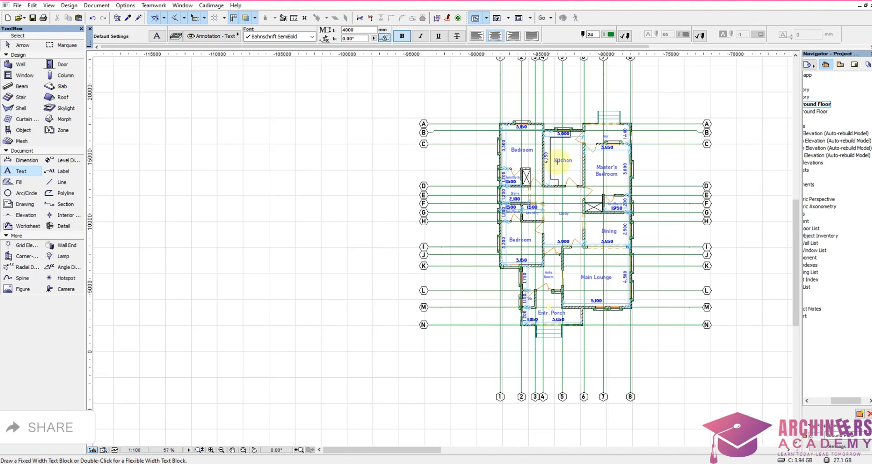
pyautogui.scroll(4, 569, 111)
pyautogui.scroll(1, 454, 179)
pyautogui.scroll(-3, 455, 179)
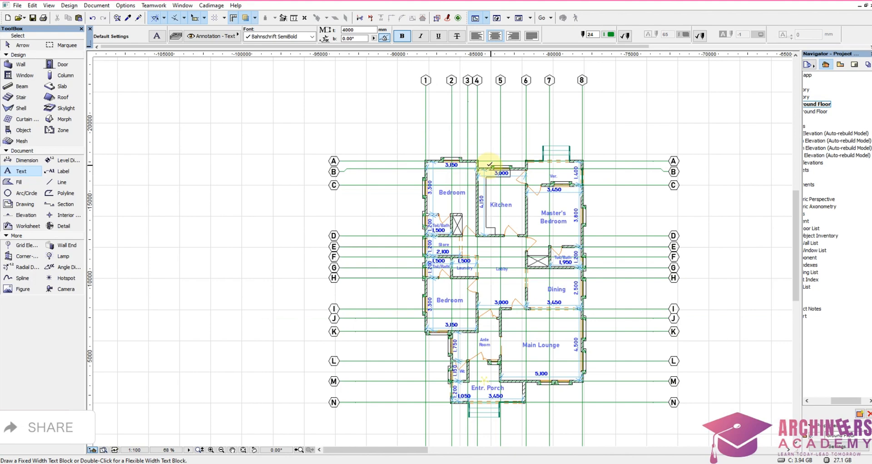
pyautogui.scroll(-2, 497, 162)
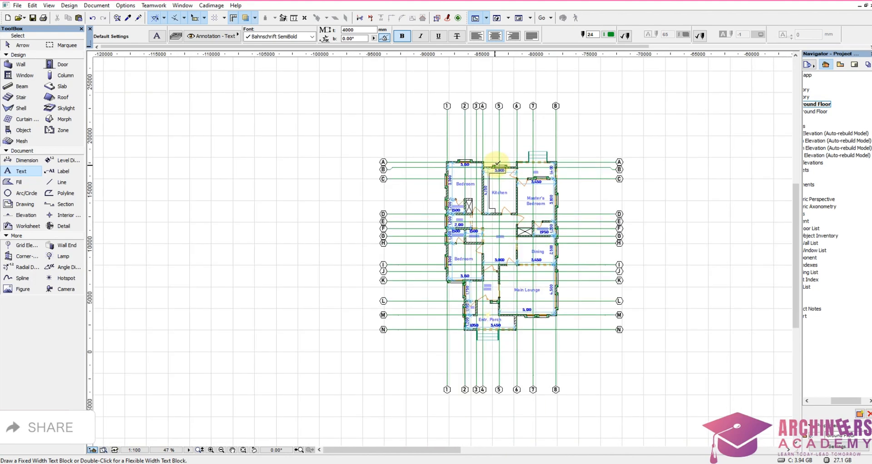
pyautogui.scroll(3, 549, 149)
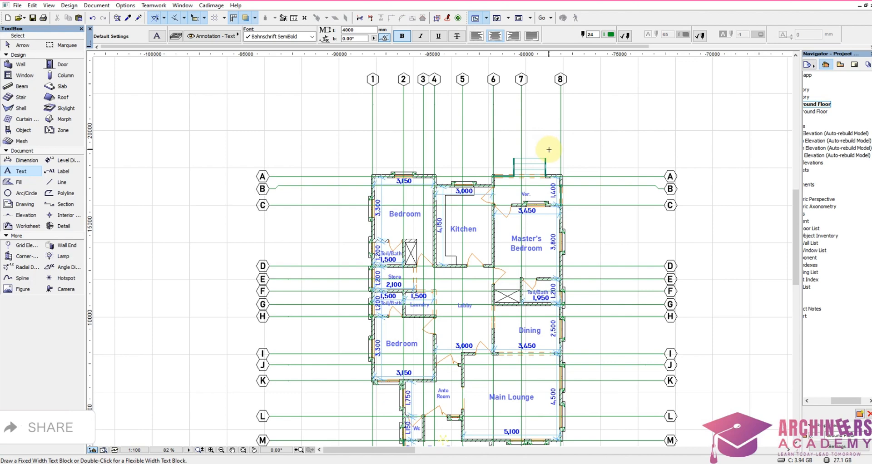
pyautogui.scroll(-3, 549, 149)
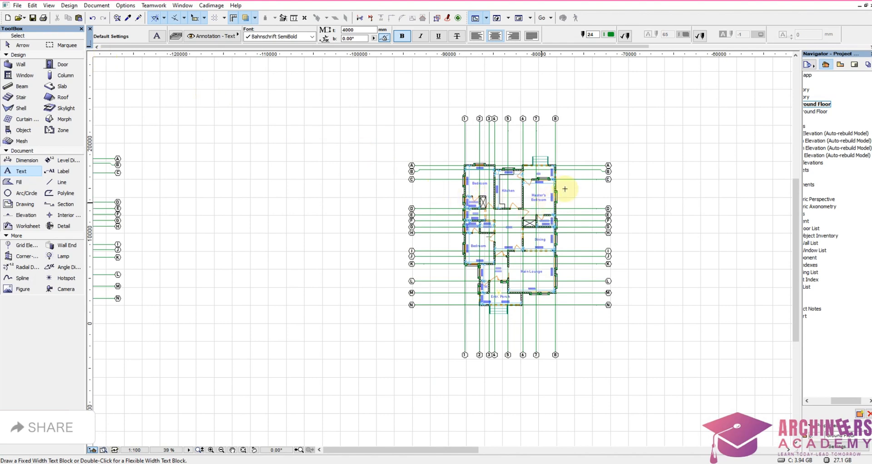
pyautogui.scroll(2, 541, 237)
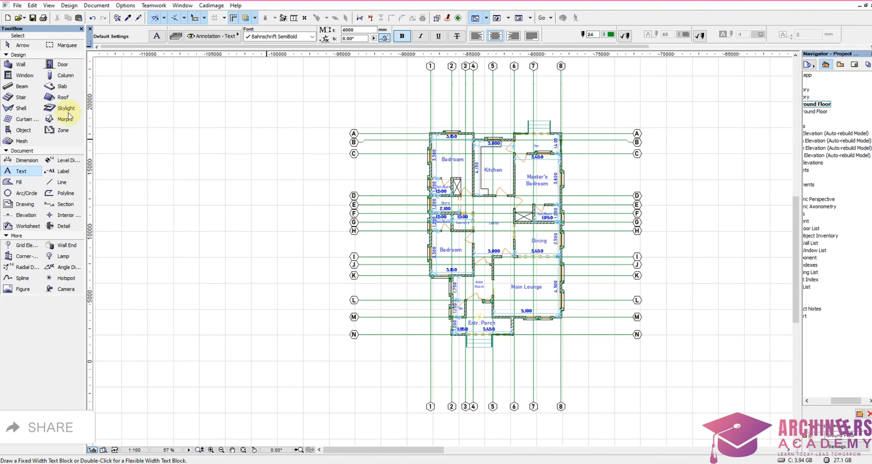
# Step: Define a rectangular marquee area enclosing the whole copied ground floor plan and its grid
pyautogui.click(67, 45)
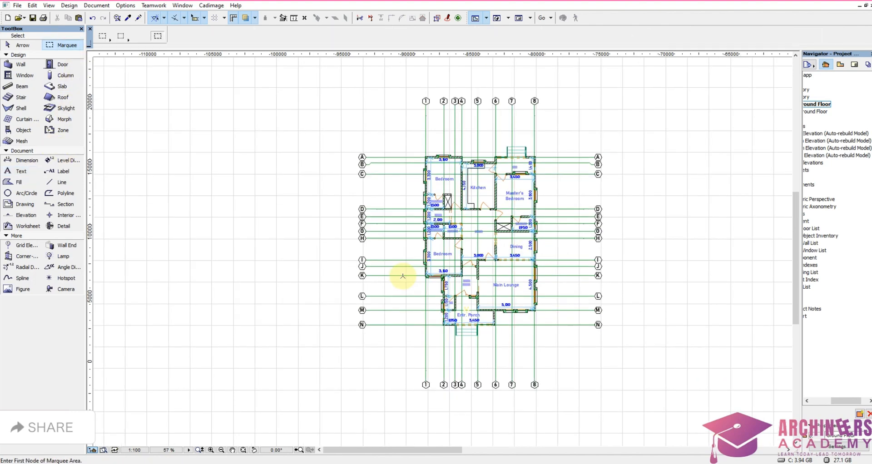
pyautogui.scroll(-3, 402, 276)
pyautogui.click(358, 139)
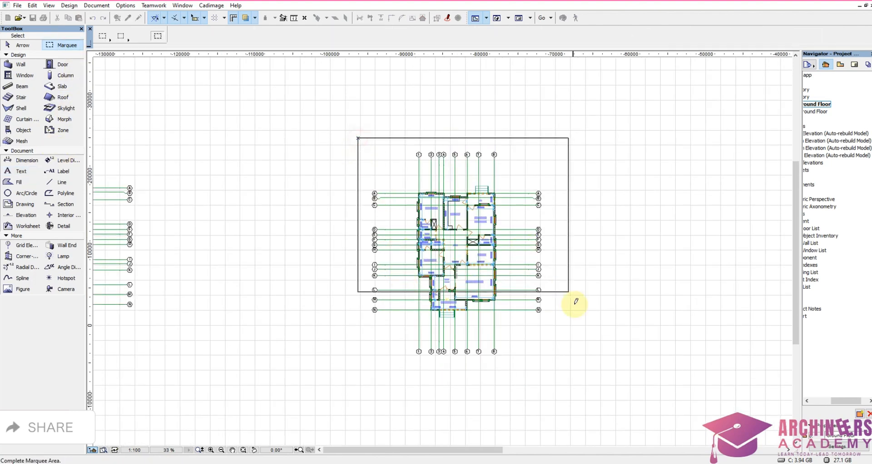
pyautogui.click(555, 375)
pyautogui.scroll(2, 500, 317)
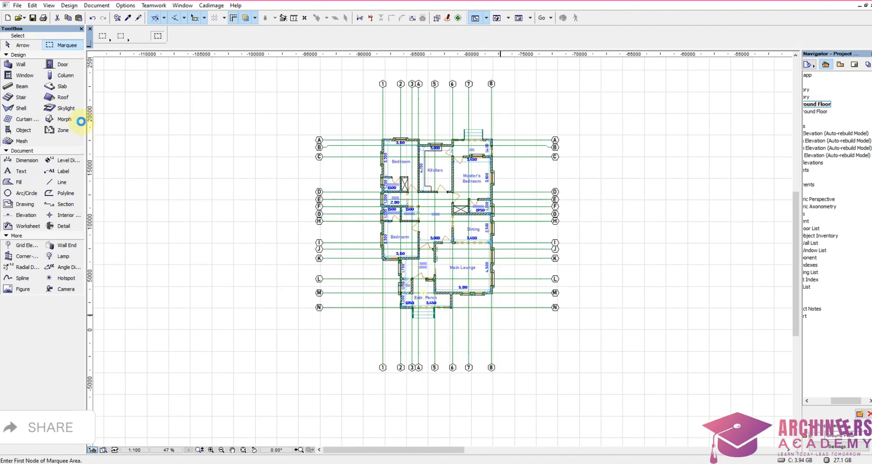
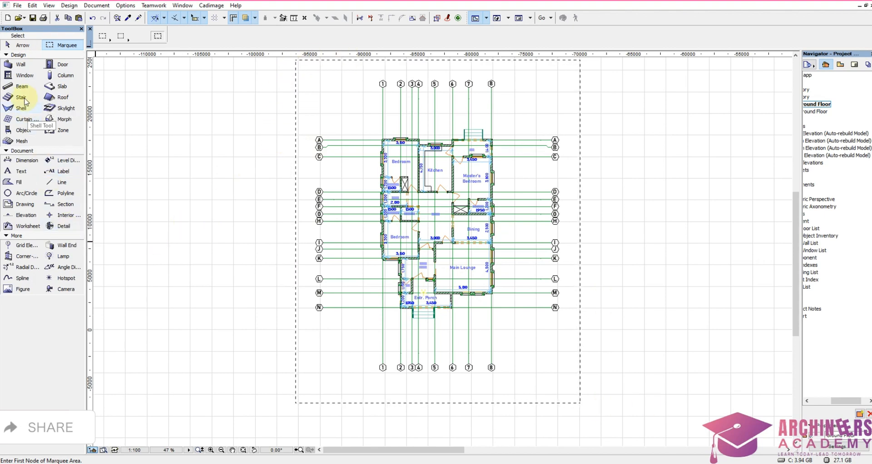
# Step: Start automatic exterior dimensioning for all walls in the marquee, using opening endpoints, wallhole sizes, 800 line spacing and all four sides
pyautogui.click(23, 66)
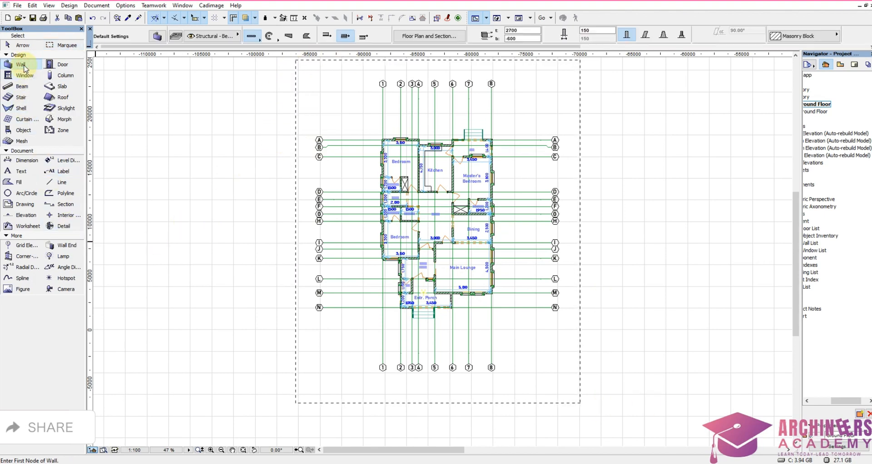
pyautogui.hotkey('ctrl', 'a')
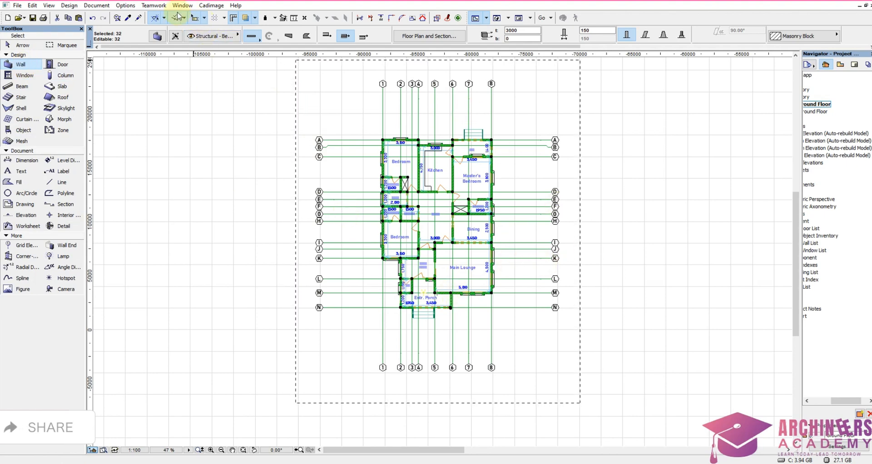
pyautogui.click(91, 5)
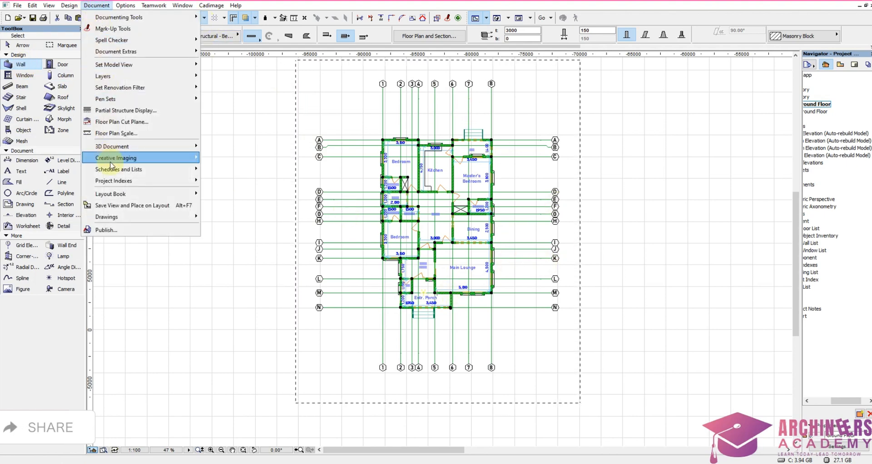
pyautogui.moveTo(191, 51)
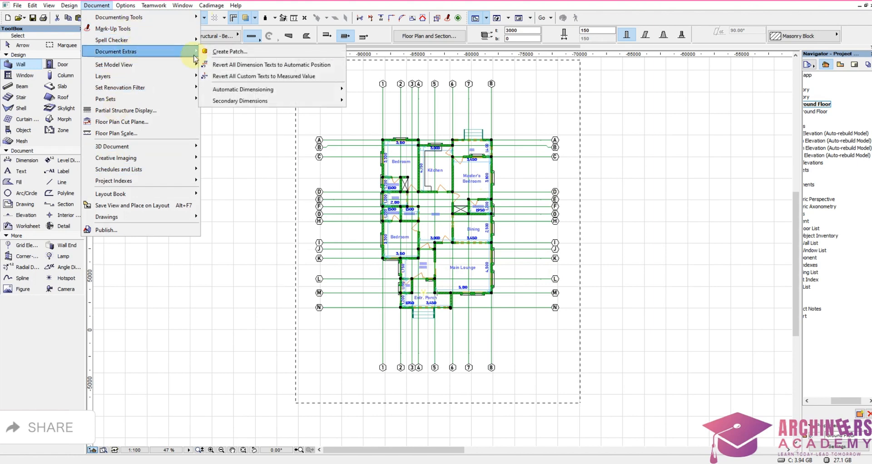
pyautogui.moveTo(275, 88)
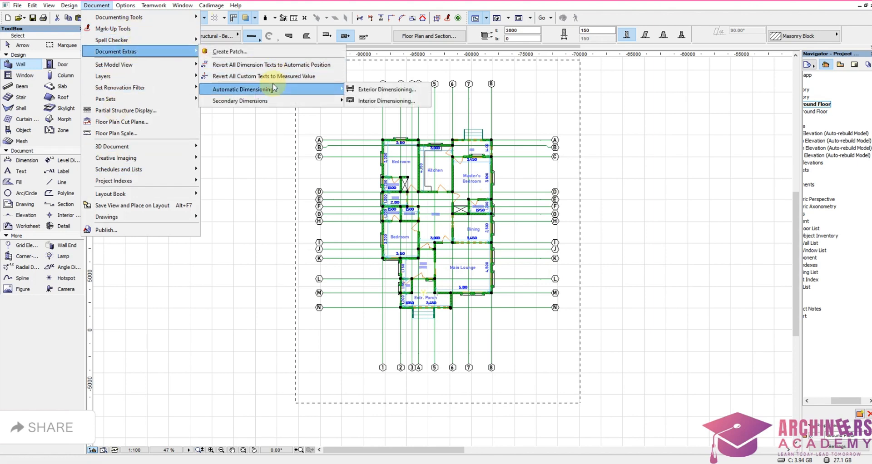
pyautogui.click(394, 89)
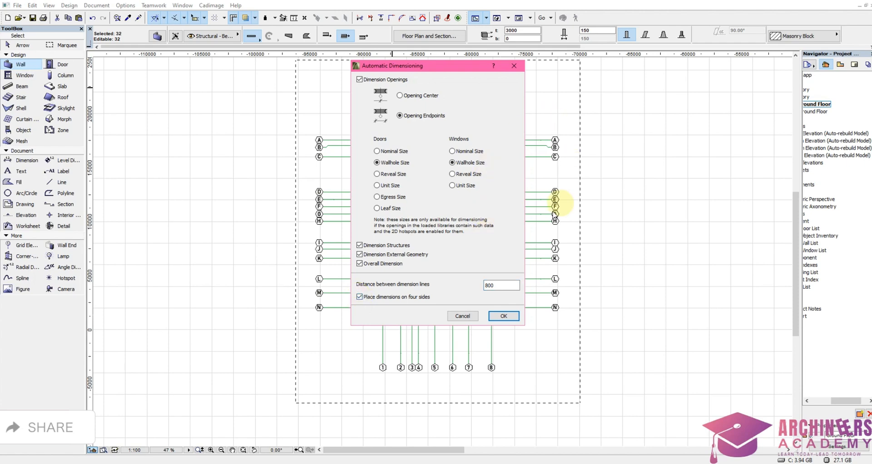
pyautogui.click(504, 317)
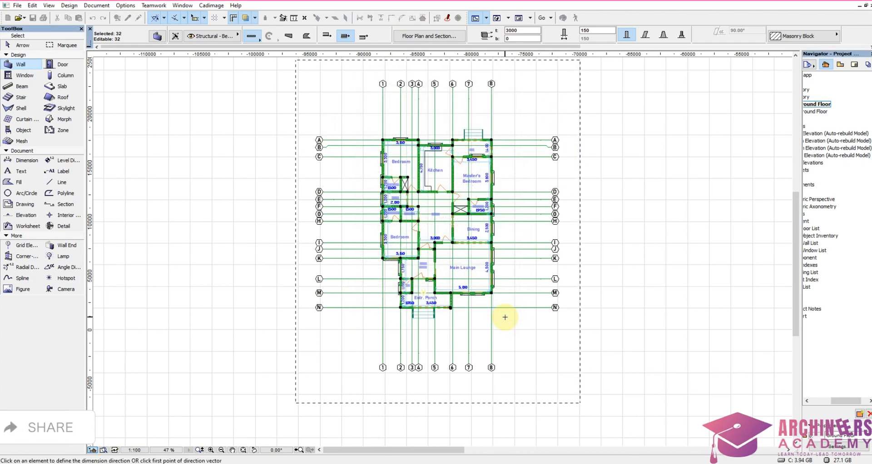
# Step: Set a horizontal dimension direction from the Main Lounge's outer corner at gridlines 8 and M, and place the innermost dimension line below the entrance porch
pyautogui.scroll(3, 496, 298)
pyautogui.scroll(-1, 496, 300)
pyautogui.scroll(3, 497, 300)
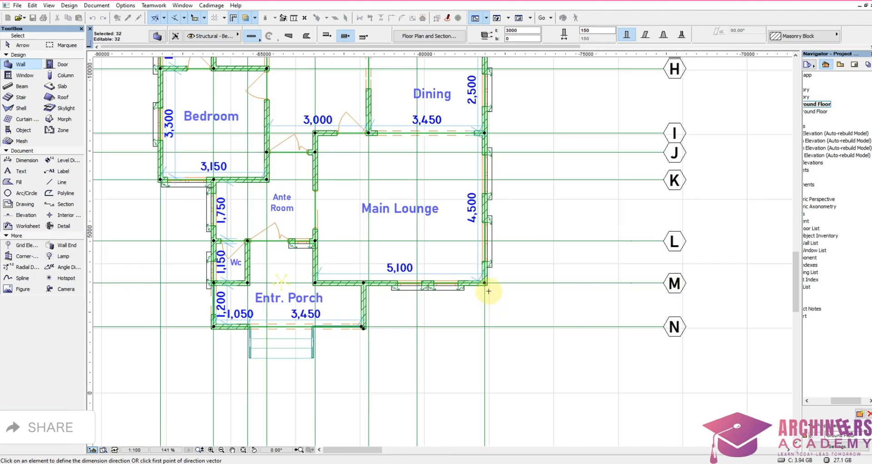
pyautogui.scroll(2, 485, 284)
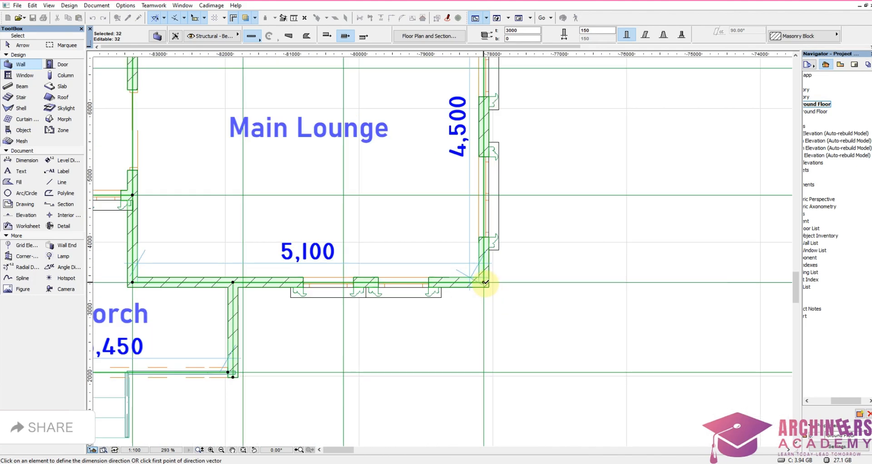
pyautogui.click(484, 281)
pyautogui.scroll(-3, 485, 278)
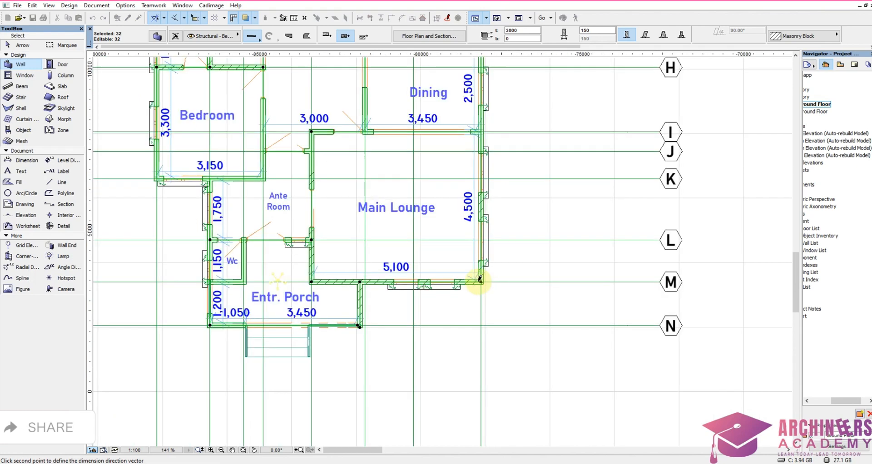
pyautogui.doubleClick(590, 278)
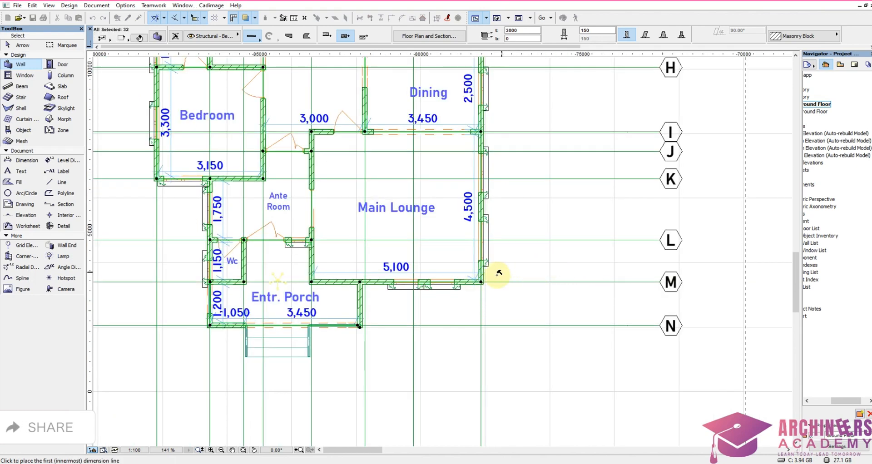
pyautogui.click(487, 386)
pyautogui.scroll(-4, 591, 317)
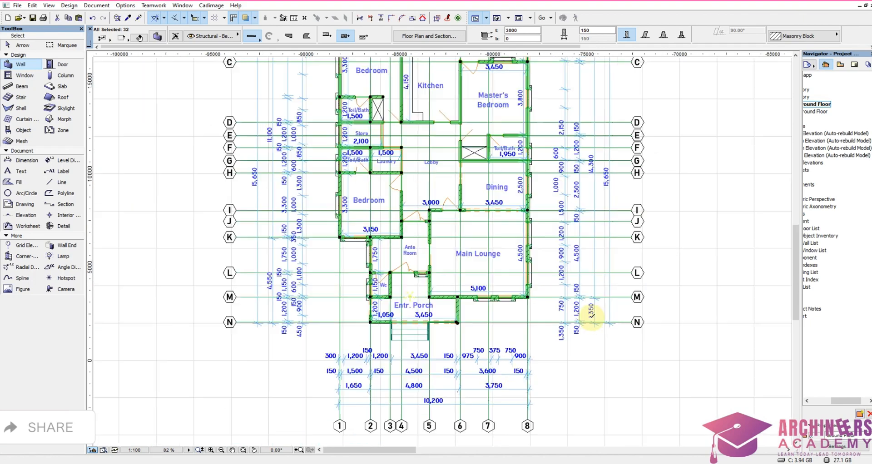
pyautogui.scroll(-1, 590, 314)
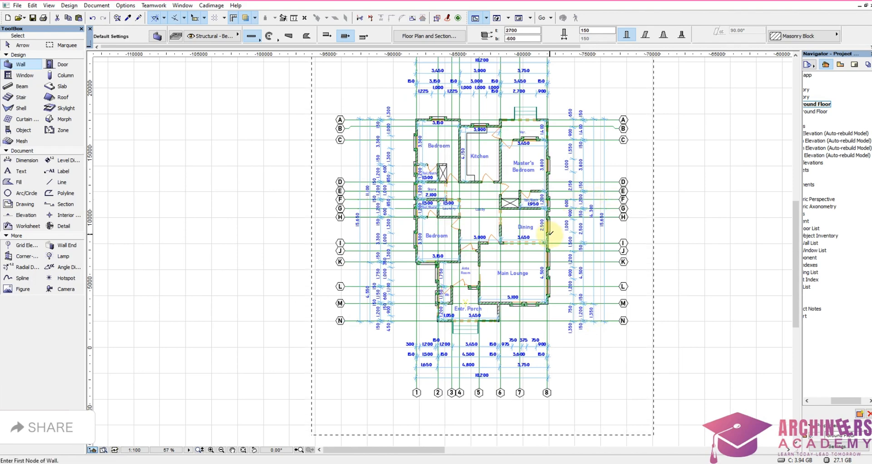
pyautogui.press('Escape')
pyautogui.scroll(-2, 550, 234)
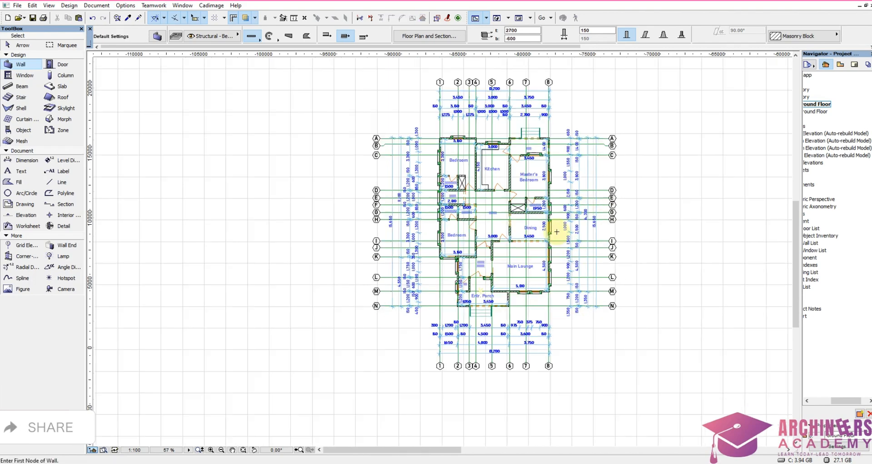
# Step: Move the innermost dimension chain above the plan, the one for the openings, straight down closer to the bedroom and kitchen walls
pyautogui.scroll(9, 528, 172)
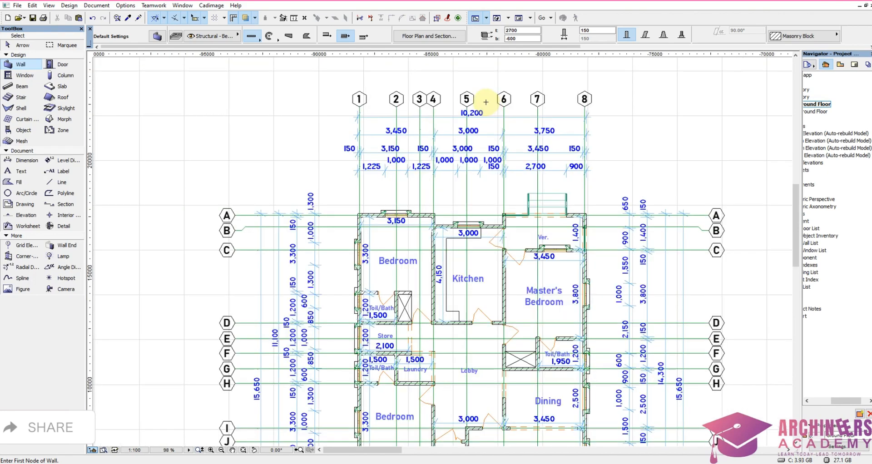
pyautogui.scroll(-1, 483, 109)
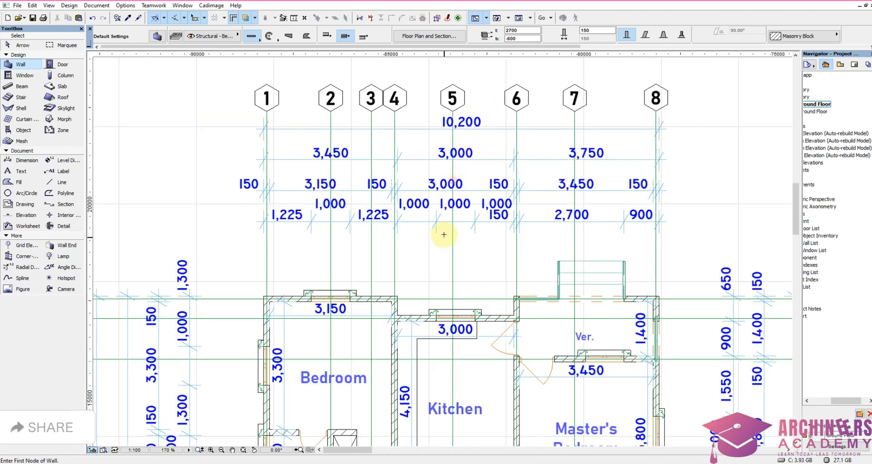
pyautogui.click(465, 222)
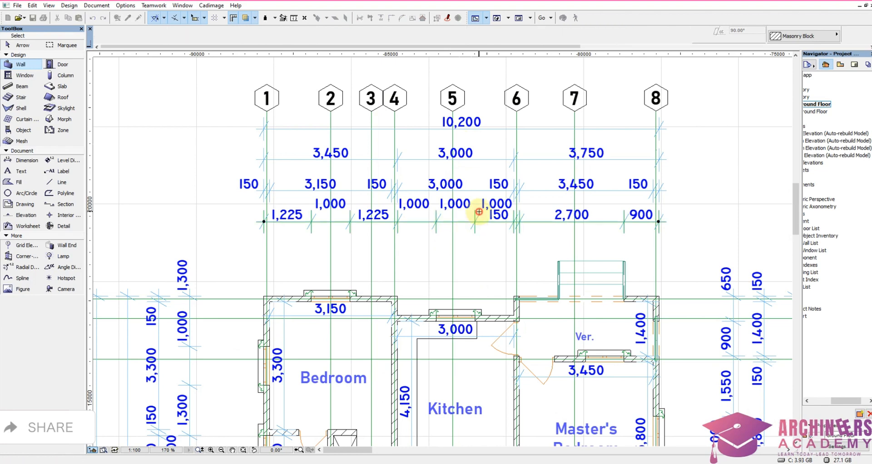
pyautogui.hotkey('ctrl', 'd')
pyautogui.click(465, 222)
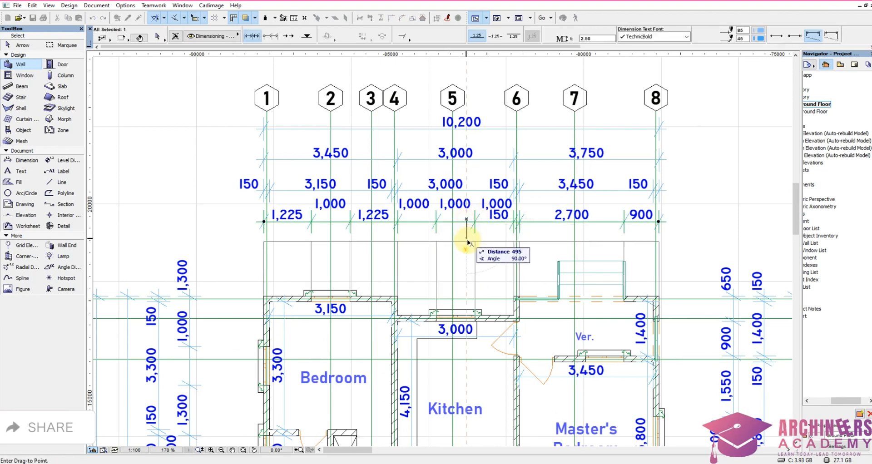
pyautogui.click(468, 245)
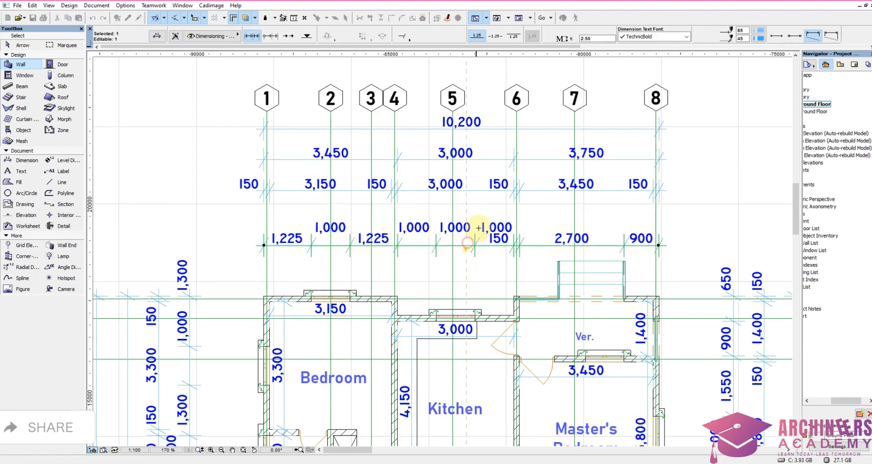
# Step: Move the wall-thickness and room-width dimension chain above the plan down closer to the openings chain
pyautogui.click(502, 181)
pyautogui.hotkey('ctrl', 'd')
pyautogui.click(484, 197)
pyautogui.click(481, 200)
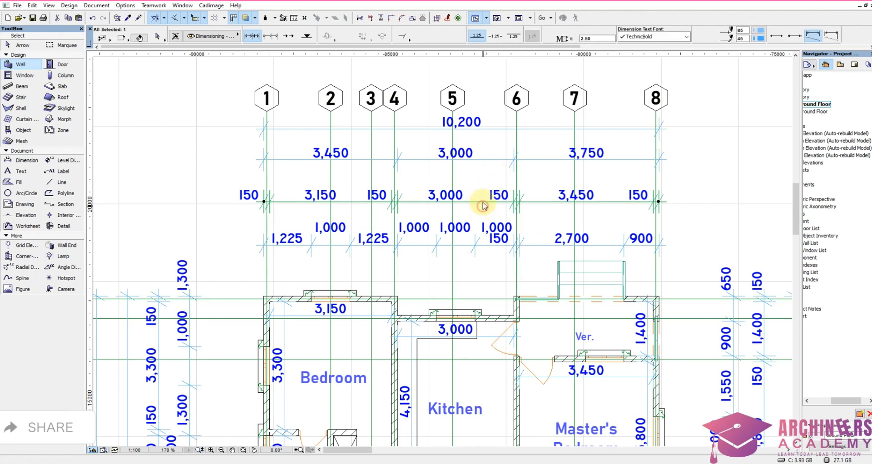
pyautogui.press('Escape')
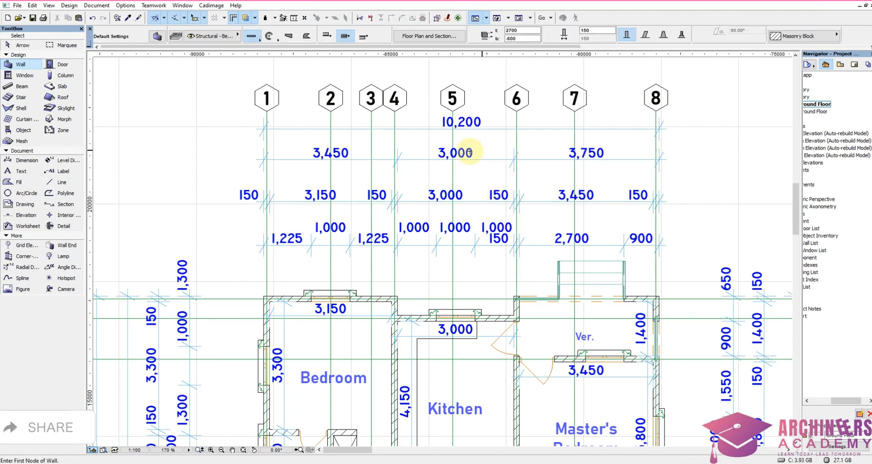
# Step: Delete the chain just below the overall dimension above the plan and place a dimension chain through gridlines 1 to 8 in its place
pyautogui.keyDown('shift'); pyautogui.click(499, 159); pyautogui.keyUp('shift')
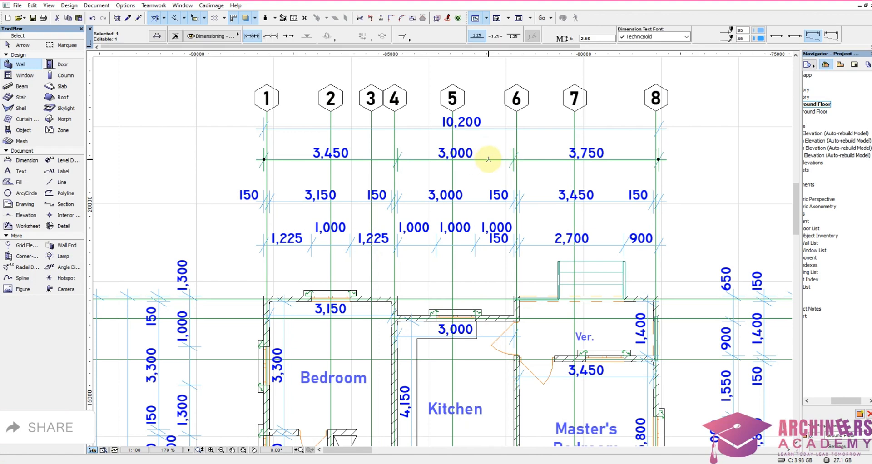
pyautogui.press('Delete')
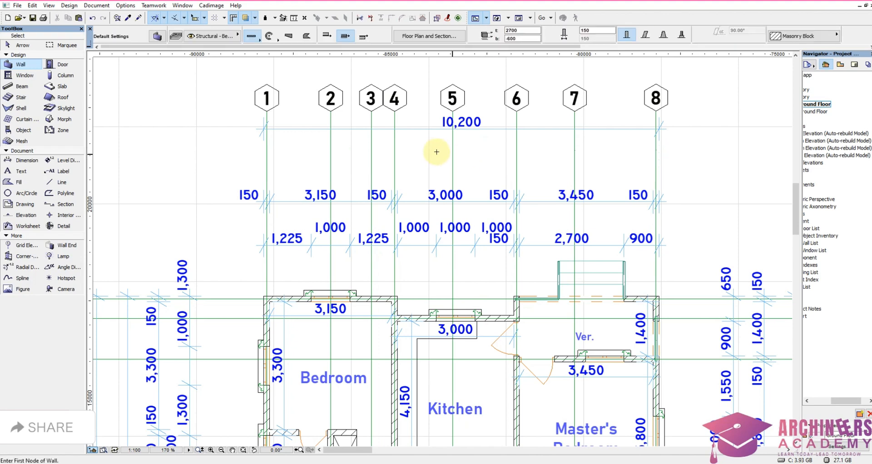
pyautogui.keyDown('alt'); pyautogui.click(417, 202); pyautogui.keyUp('alt')
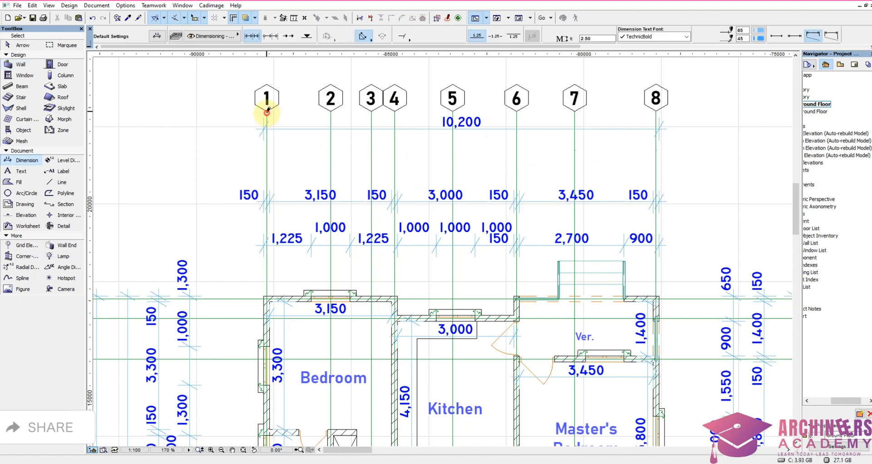
pyautogui.click(266, 111)
pyautogui.click(330, 111)
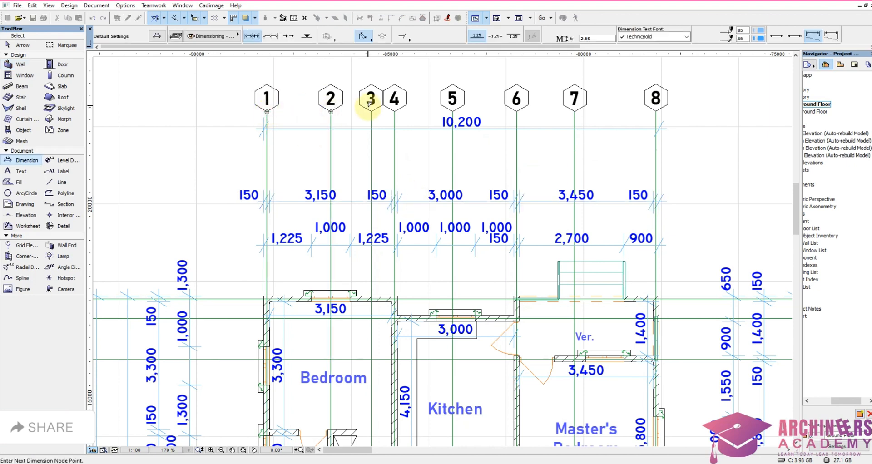
pyautogui.click(371, 111)
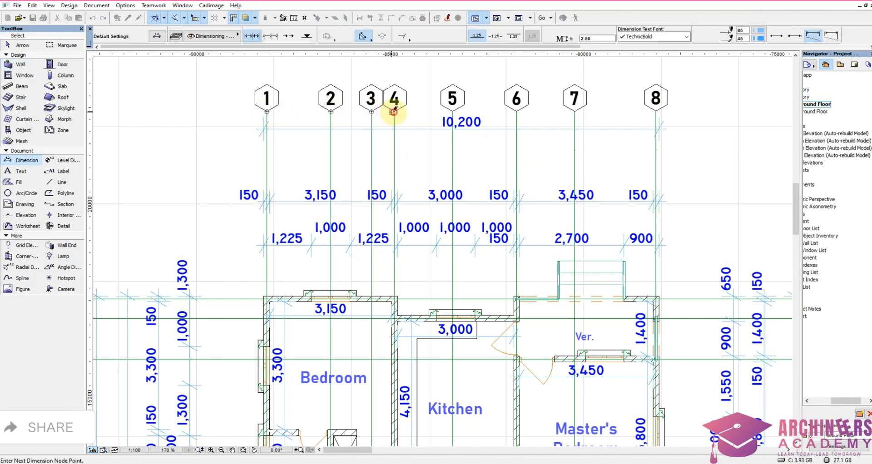
pyautogui.click(394, 110)
pyautogui.click(453, 110)
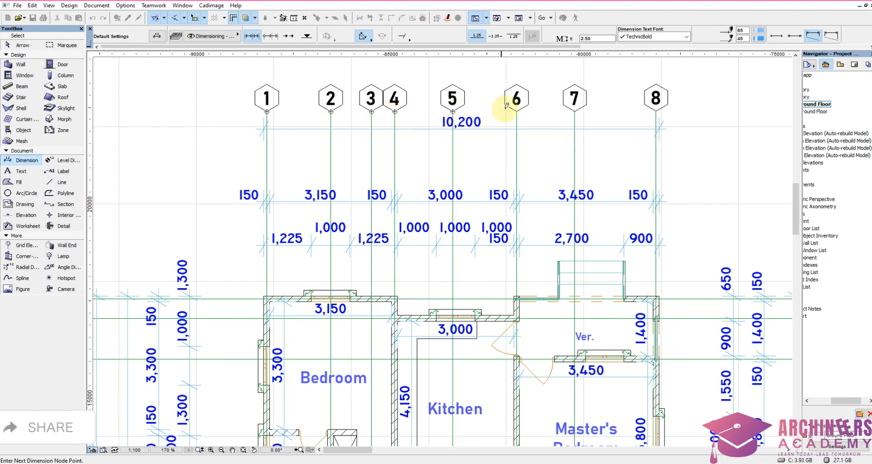
pyautogui.click(518, 108)
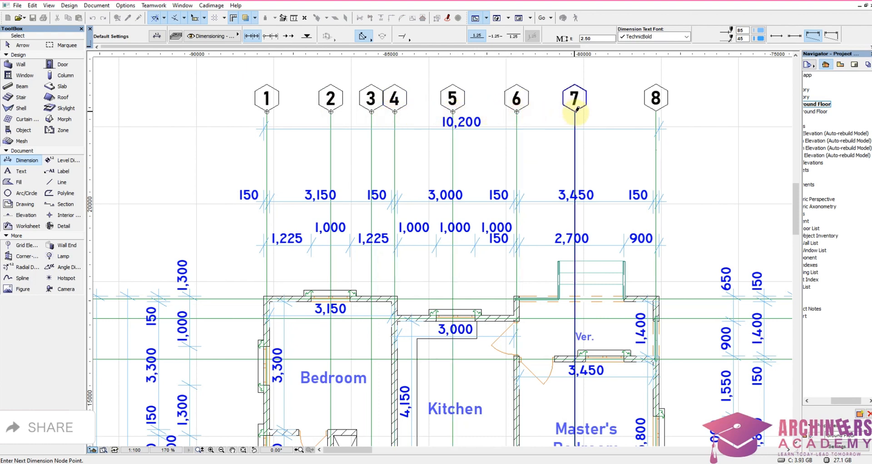
pyautogui.click(575, 109)
pyautogui.click(658, 105)
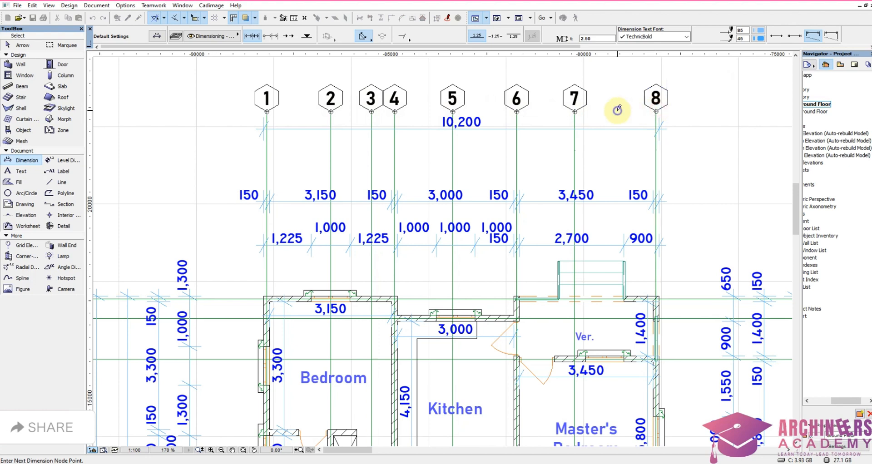
pyautogui.rightClick(616, 168)
pyautogui.click(638, 173)
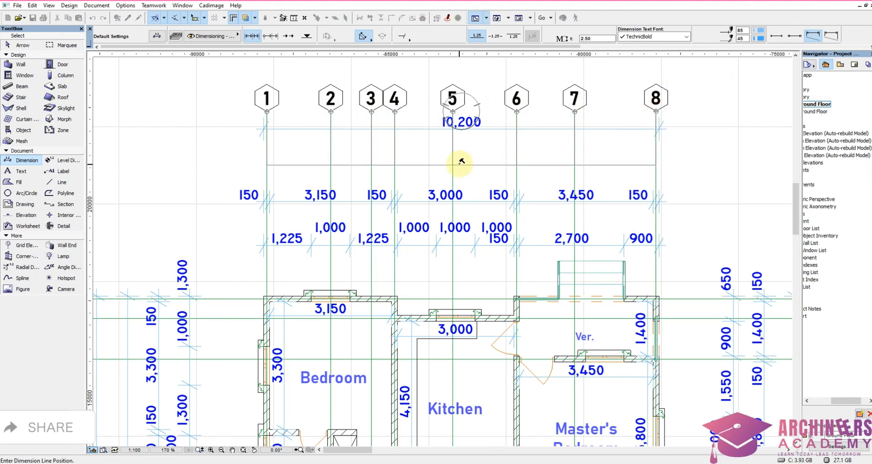
pyautogui.click(460, 164)
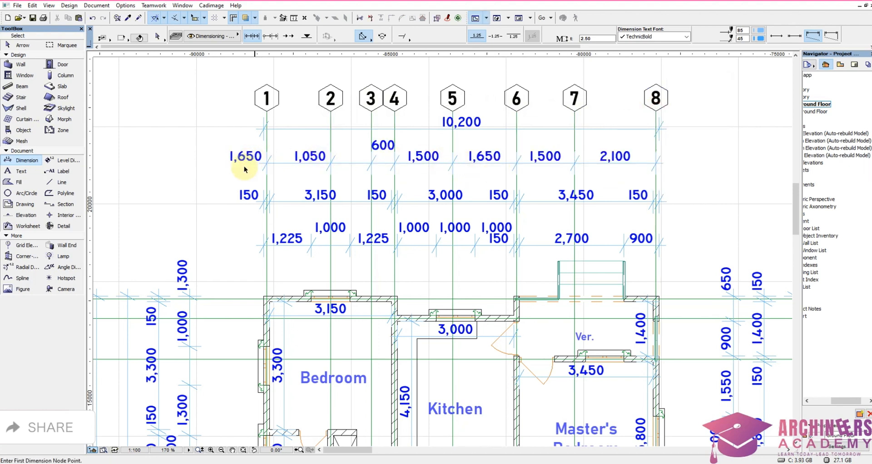
# Step: Shift the 1,650 and 1,050 texts of the gridline chain together so each sits over its own span between gridlines 1, 2 and 3
pyautogui.keyDown('shift'); pyautogui.moveTo(219, 172); pyautogui.dragTo(252, 139); pyautogui.keyUp('shift')
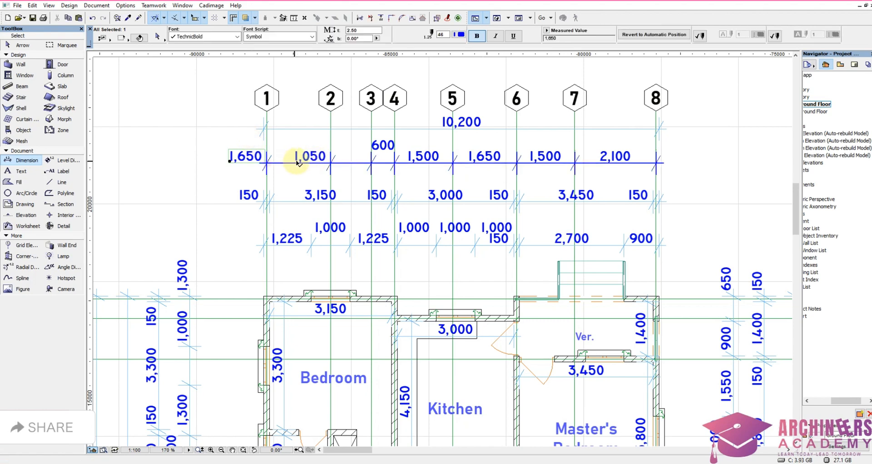
pyautogui.keyDown('shift'); pyautogui.click(305, 159); pyautogui.keyUp('shift')
pyautogui.click(307, 160)
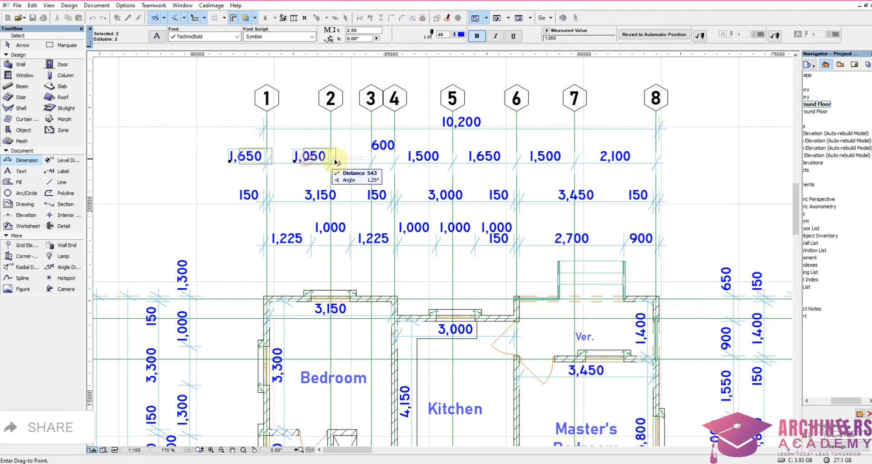
pyautogui.click(346, 166)
pyautogui.press('Escape')
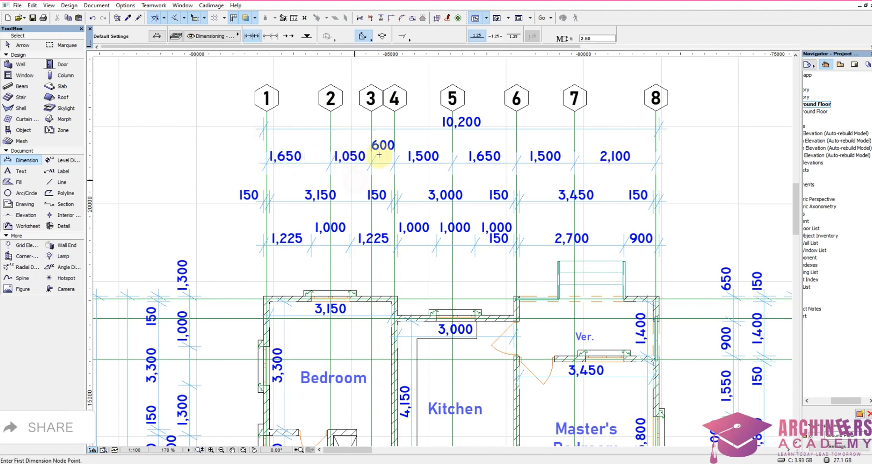
pyautogui.scroll(1, 264, 303)
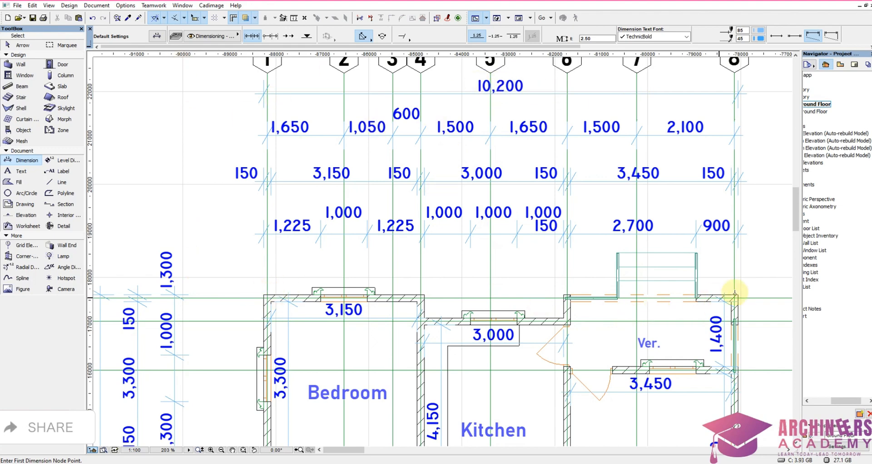
# Step: Move the overall dimension below the plan straight down, closer to the gridline bubbles
pyautogui.scroll(-3, 487, 224)
pyautogui.scroll(5, 519, 196)
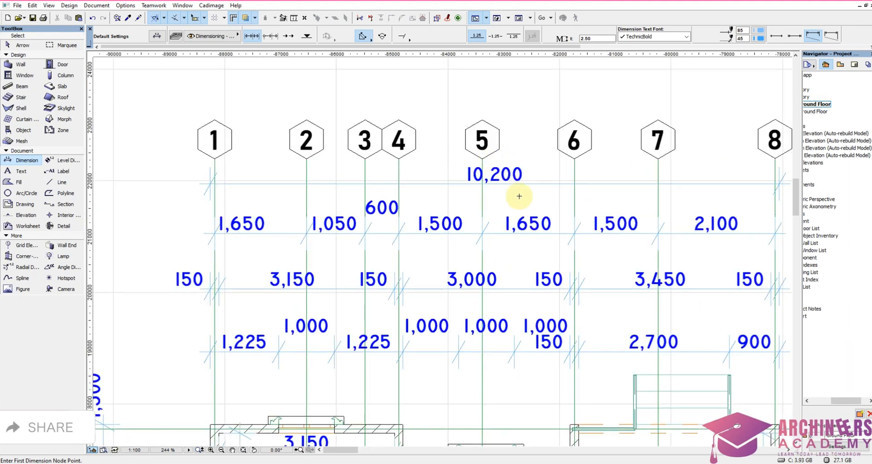
pyautogui.scroll(-3, 519, 196)
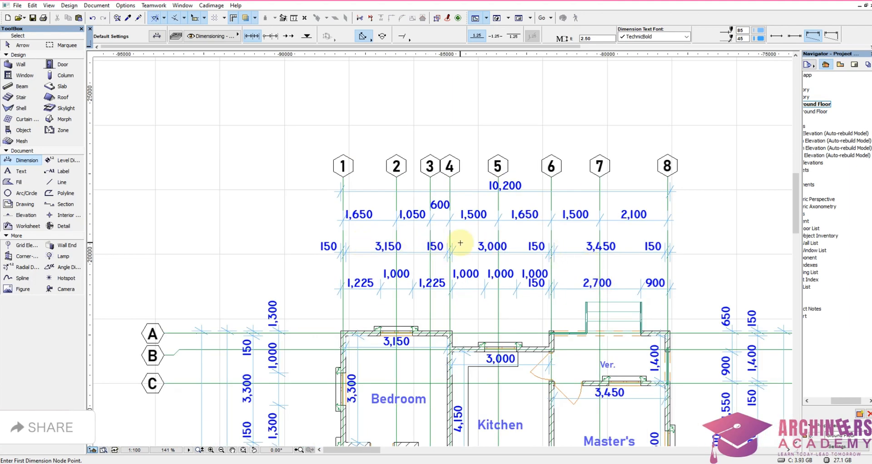
pyautogui.scroll(-3, 500, 213)
pyautogui.scroll(3, 522, 423)
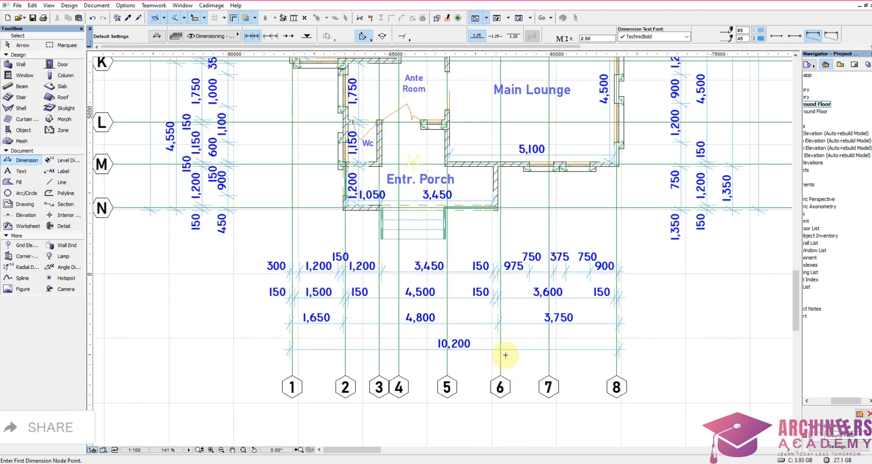
pyautogui.keyDown('shift'); pyautogui.click(528, 340); pyautogui.keyUp('shift')
pyautogui.hotkey('ctrl', 'd')
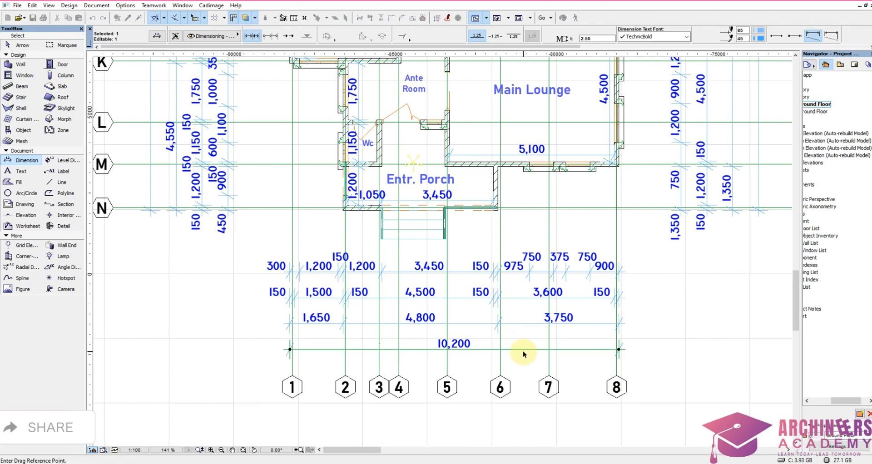
pyautogui.click(524, 352)
pyautogui.click(524, 372)
# Step: Delete the 1,650, 4,800 and 3,750 dimension chain just above the overall dimension below the plan
pyautogui.keyDown('shift'); pyautogui.click(527, 318); pyautogui.keyUp('shift')
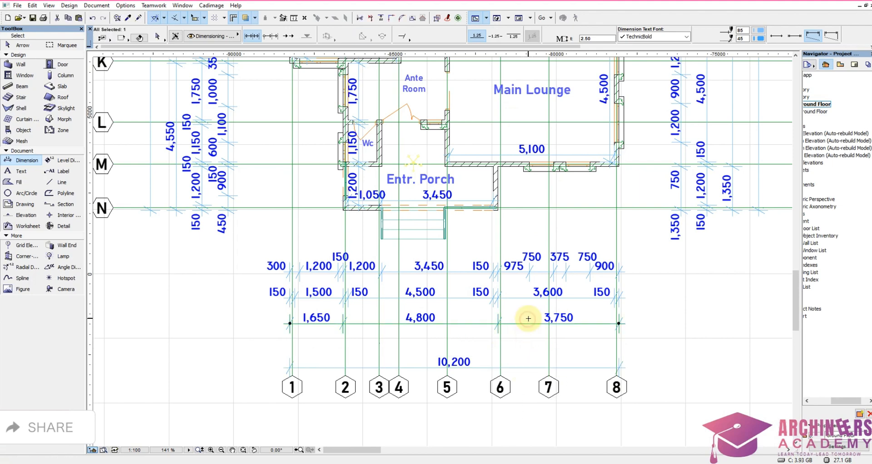
pyautogui.scroll(-5, 529, 319)
pyautogui.scroll(4, 546, 113)
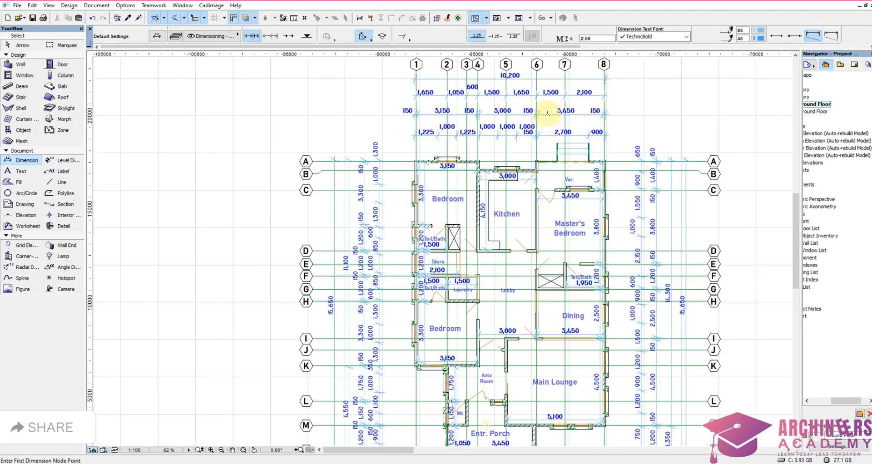
pyautogui.press('Escape')
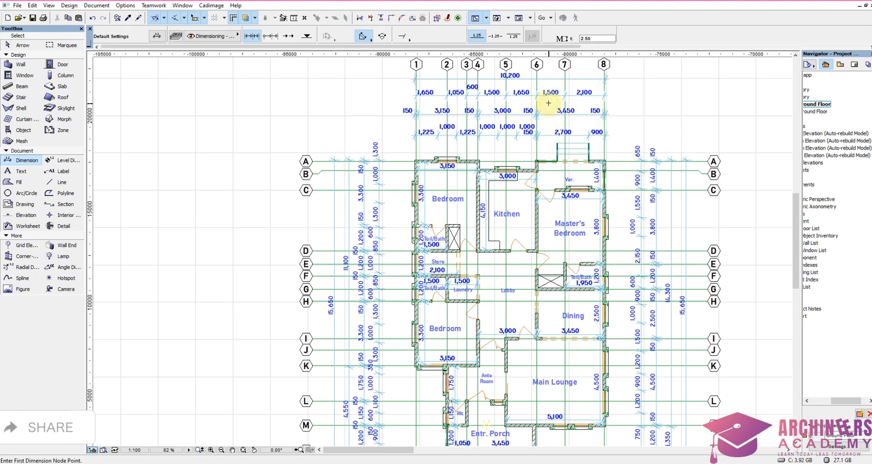
# Step: Copy the chain through gridlines 1 to 8 from above the plan to just above the overall dimension below the plan
pyautogui.keyDown('shift'); pyautogui.click(543, 104); pyautogui.keyUp('shift')
pyautogui.click(550, 87)
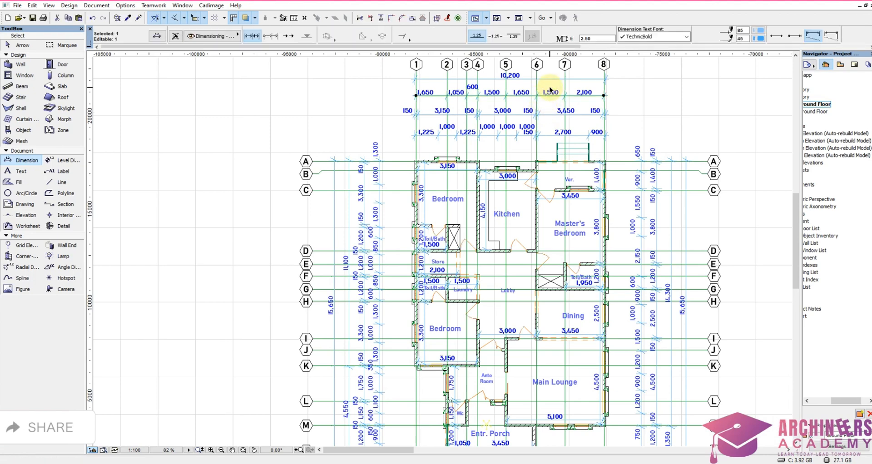
pyautogui.hotkey('ctrl', 'alt', 'd')
pyautogui.click(550, 89)
pyautogui.scroll(-4, 552, 159)
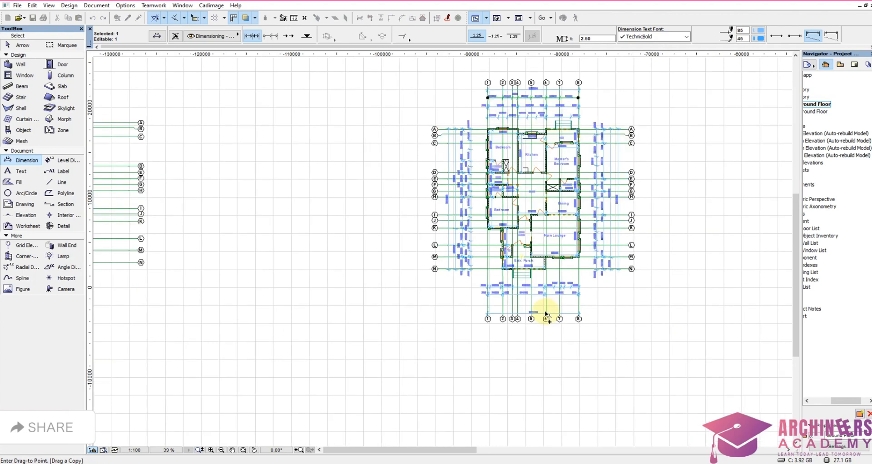
pyautogui.scroll(4, 546, 313)
pyautogui.click(566, 302)
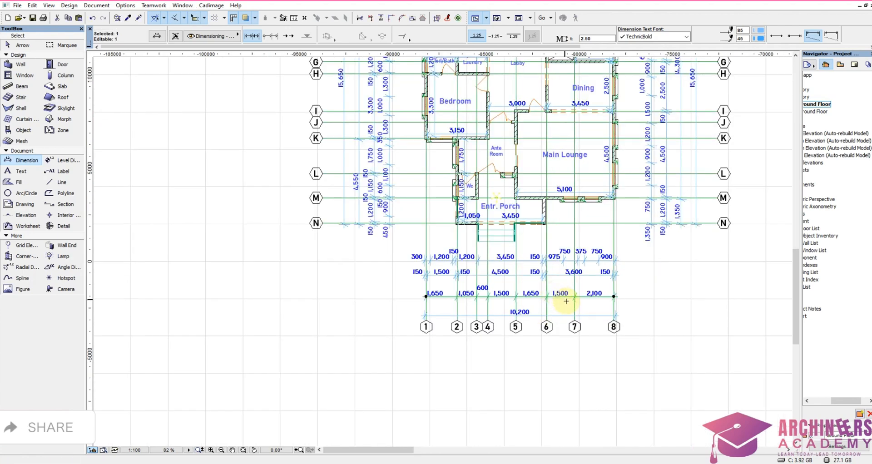
pyautogui.click(567, 305)
pyautogui.scroll(-2, 637, 185)
pyautogui.scroll(4, 638, 156)
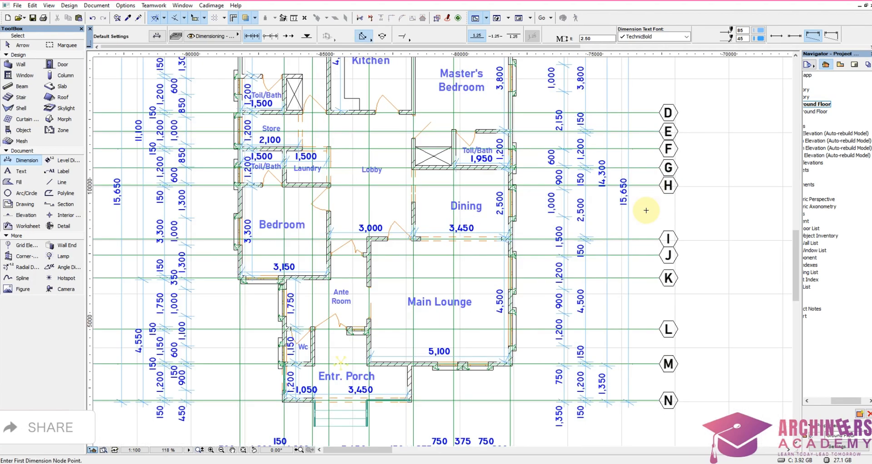
# Step: Move the overall dimension on the Dining and Main Lounge side of the plan outward, next to the lettered gridline bubbles
pyautogui.scroll(2, 638, 222)
pyautogui.keyDown('shift'); pyautogui.click(621, 230); pyautogui.keyUp('shift')
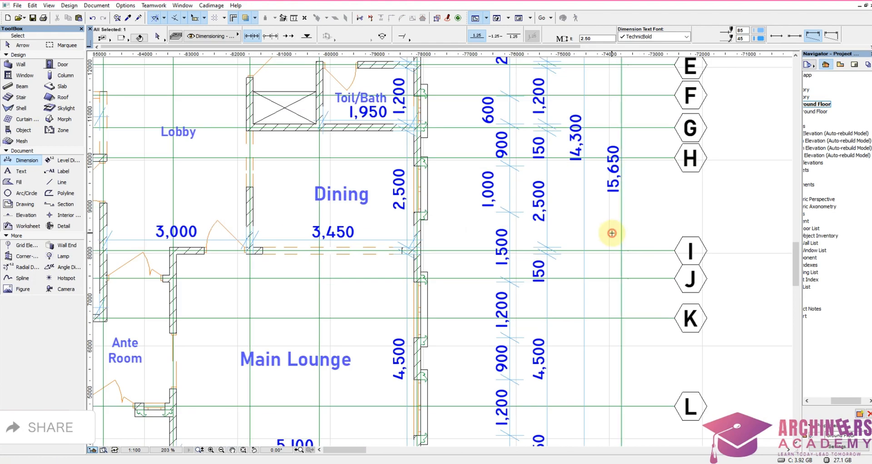
pyautogui.hotkey('ctrl', 'd')
pyautogui.click(626, 237)
pyautogui.click(667, 230)
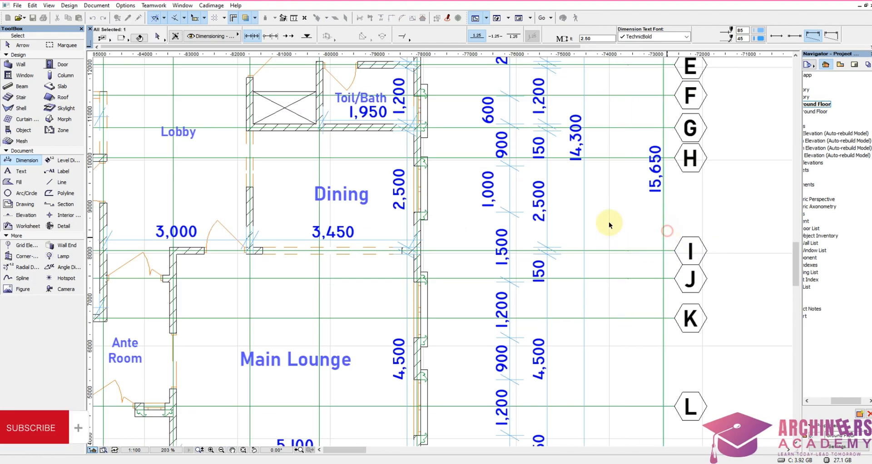
# Step: Delete the 14,300 dimension chain just inside the overall dimension on the Dining and Main Lounge side
pyautogui.click(615, 212)
pyautogui.keyDown('shift'); pyautogui.click(596, 212); pyautogui.keyUp('shift')
pyautogui.keyDown('shift'); pyautogui.click(574, 233); pyautogui.keyUp('shift')
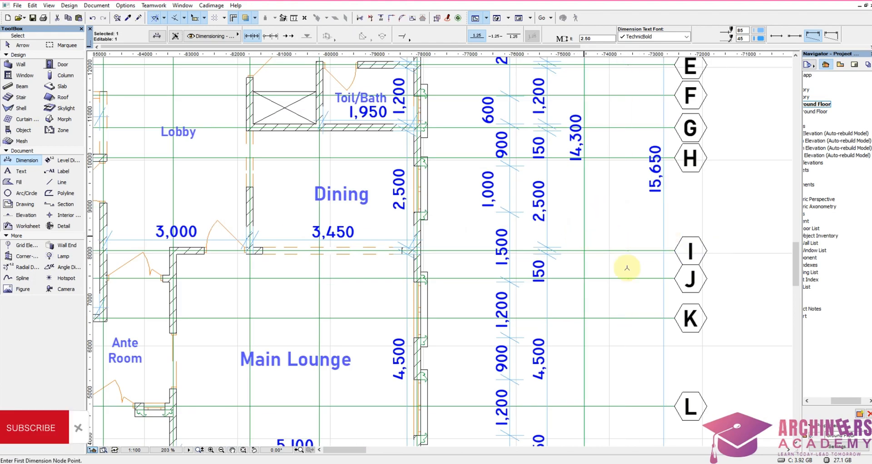
pyautogui.press('Delete')
# Step: Place a dimension chain through gridlines N to A just inside the overall dimension on the Main Lounge side of the plan
pyautogui.scroll(-3, 660, 327)
pyautogui.click(666, 409)
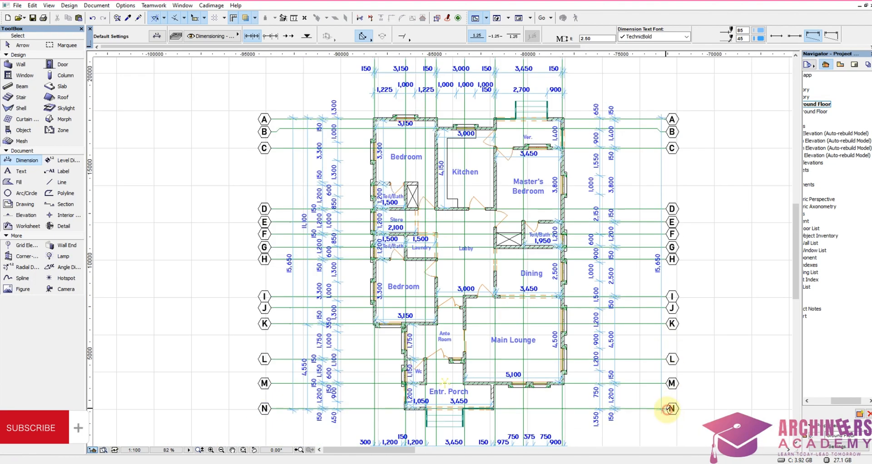
pyautogui.click(666, 383)
pyautogui.click(666, 359)
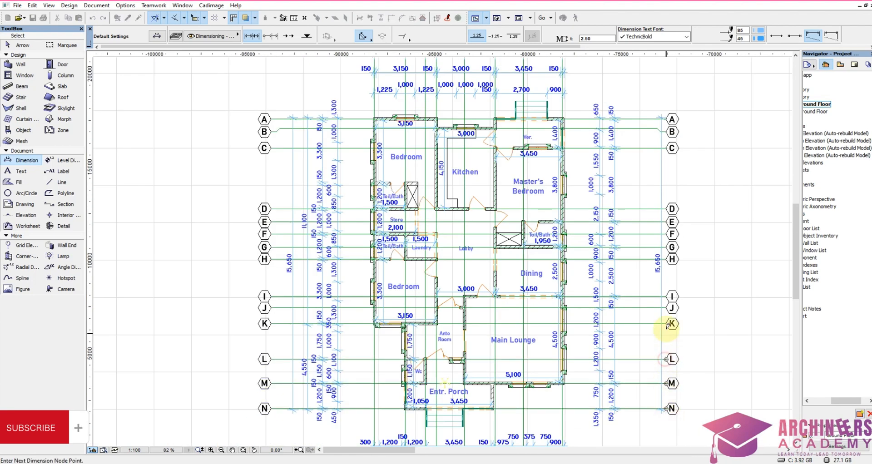
pyautogui.click(667, 323)
pyautogui.click(667, 308)
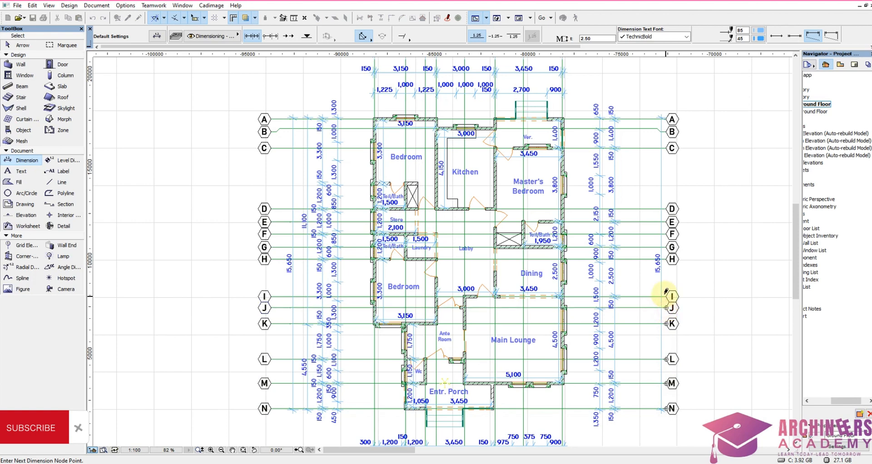
pyautogui.click(666, 296)
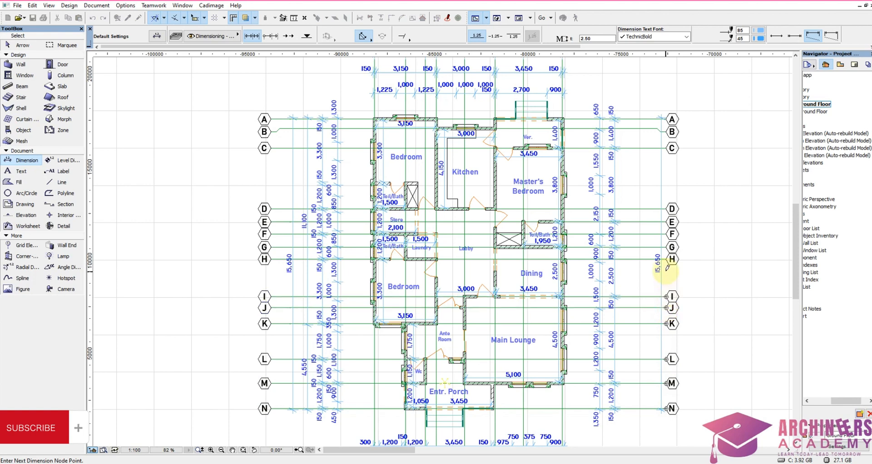
pyautogui.click(666, 247)
pyautogui.click(666, 234)
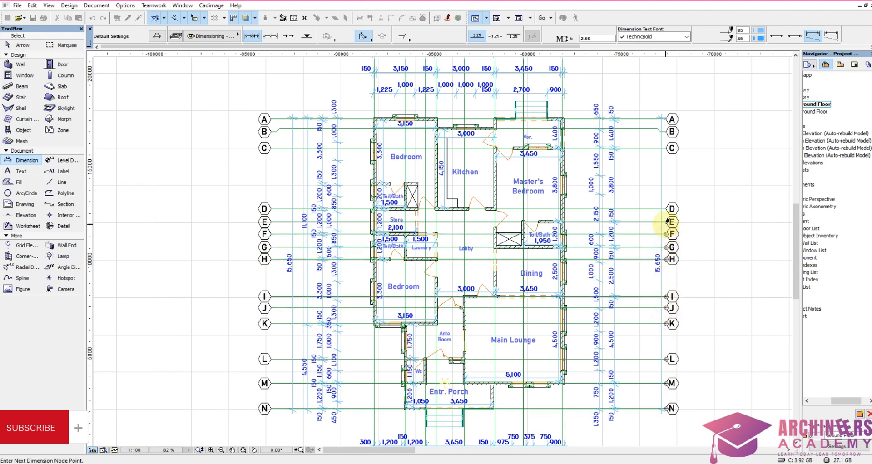
pyautogui.click(667, 222)
pyautogui.click(667, 209)
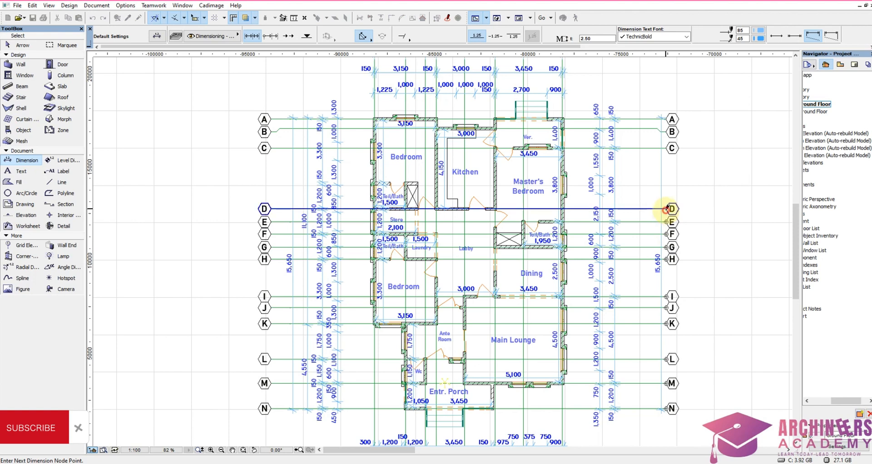
pyautogui.click(667, 148)
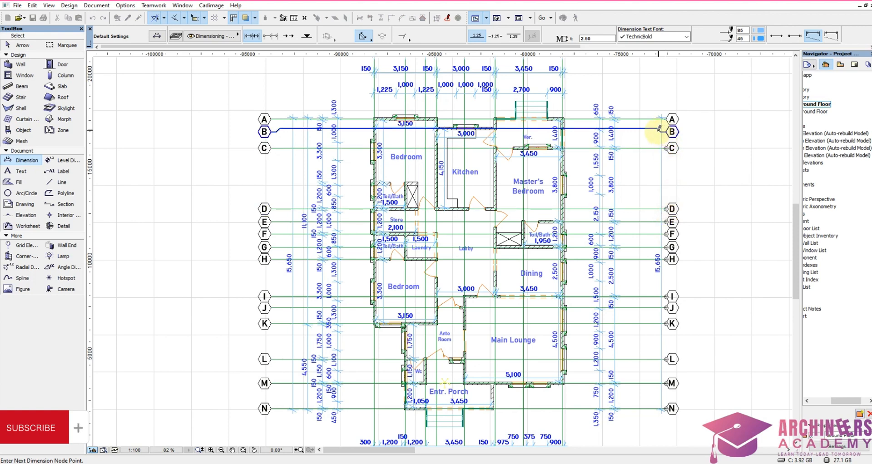
pyautogui.click(657, 129)
pyautogui.click(666, 119)
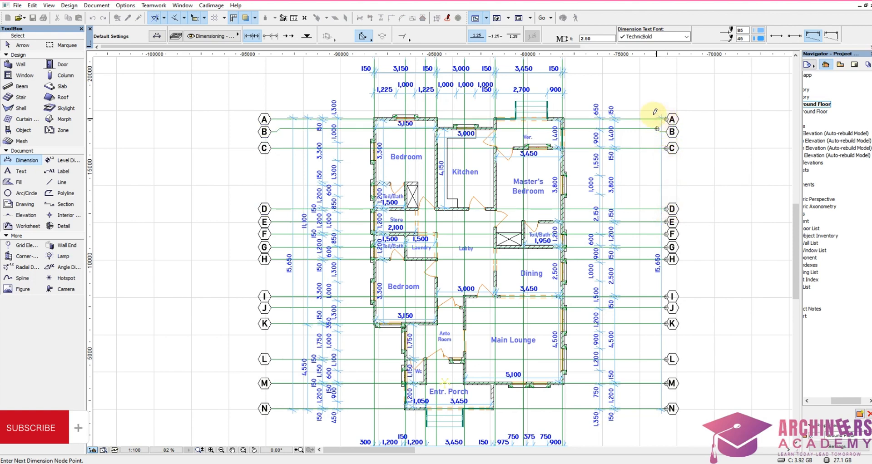
pyautogui.rightClick(646, 108)
pyautogui.click(664, 178)
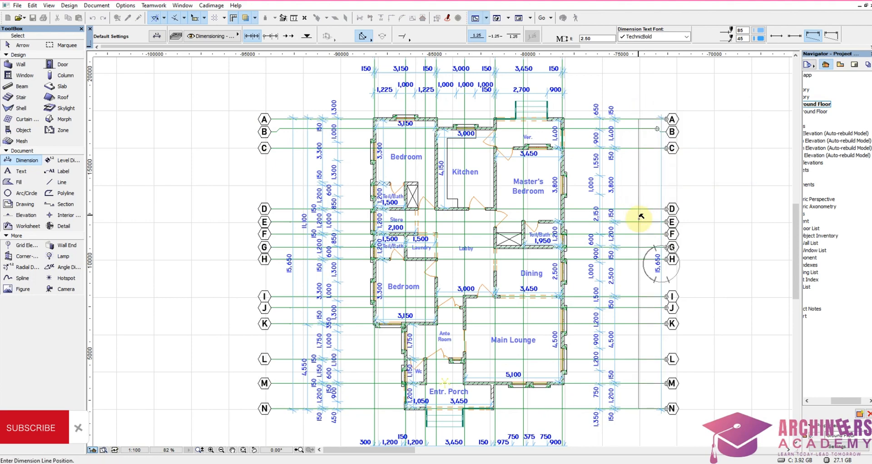
pyautogui.click(641, 289)
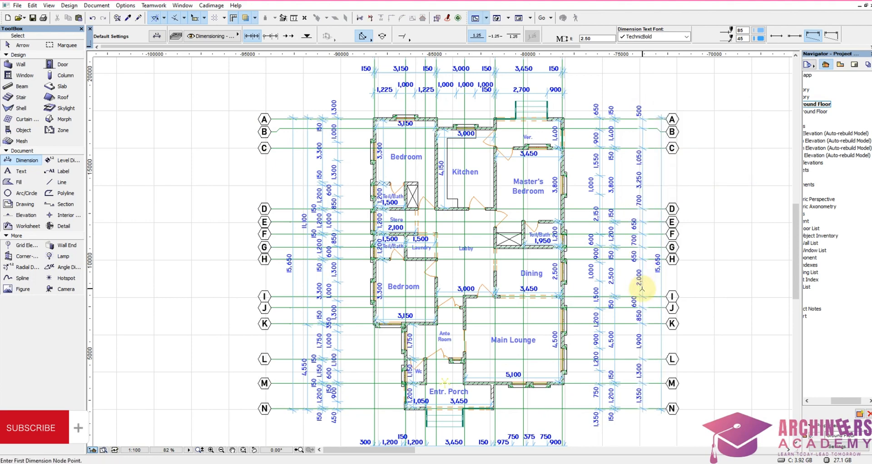
# Step: Move the innermost openings dimension chain on the Main Lounge side closer to the plan's outer wall
pyautogui.scroll(3, 638, 185)
pyautogui.scroll(-5, 660, 156)
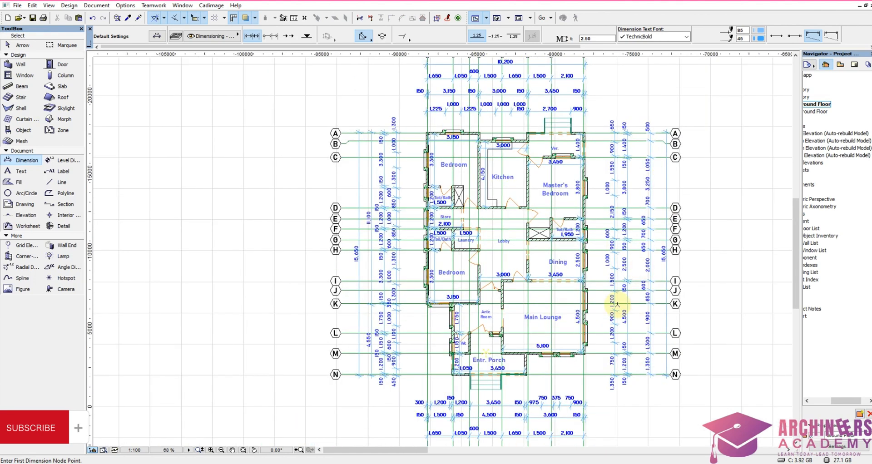
pyautogui.scroll(6, 615, 298)
pyautogui.press('shift')
pyautogui.keyDown('shift'); pyautogui.click(604, 236); pyautogui.keyUp('shift')
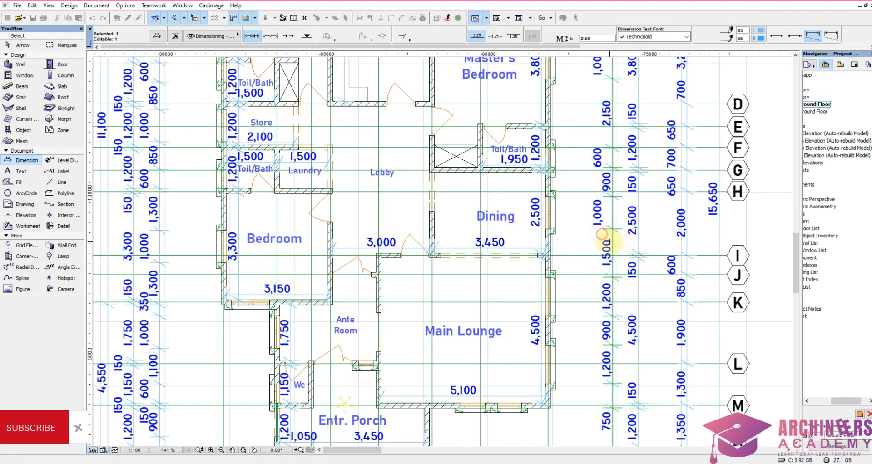
pyautogui.click(614, 246)
pyautogui.click(605, 246)
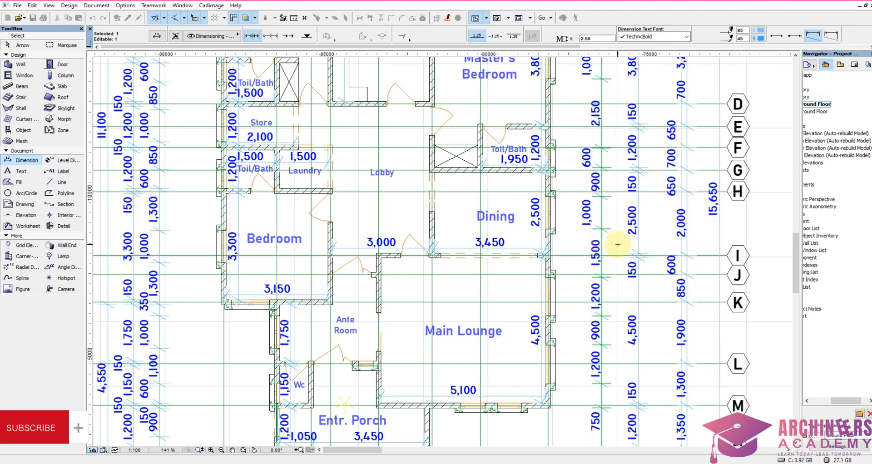
pyautogui.press('Escape')
# Step: Move the innermost openings dimension chain on the two-bedroom side of the plan closer to the bedroom walls
pyautogui.scroll(-5, 718, 249)
pyautogui.scroll(5, 480, 265)
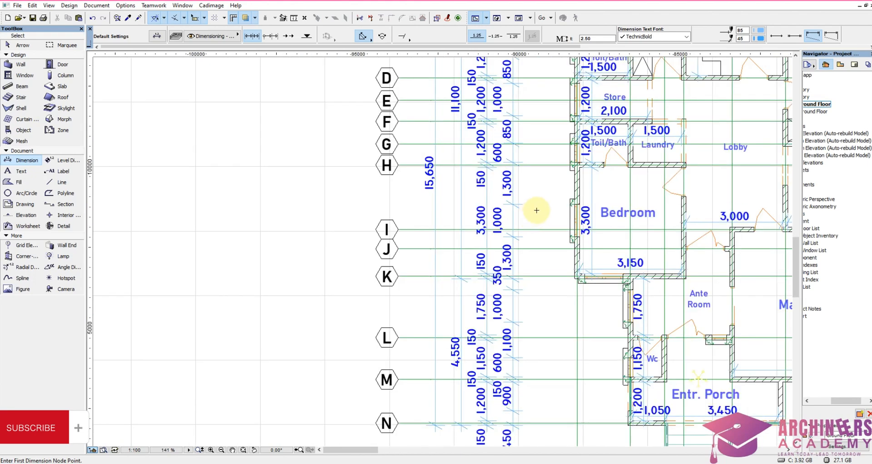
pyautogui.keyDown('shift'); pyautogui.click(518, 203); pyautogui.keyUp('shift')
pyautogui.keyDown('shift'); pyautogui.click(508, 219); pyautogui.keyUp('shift')
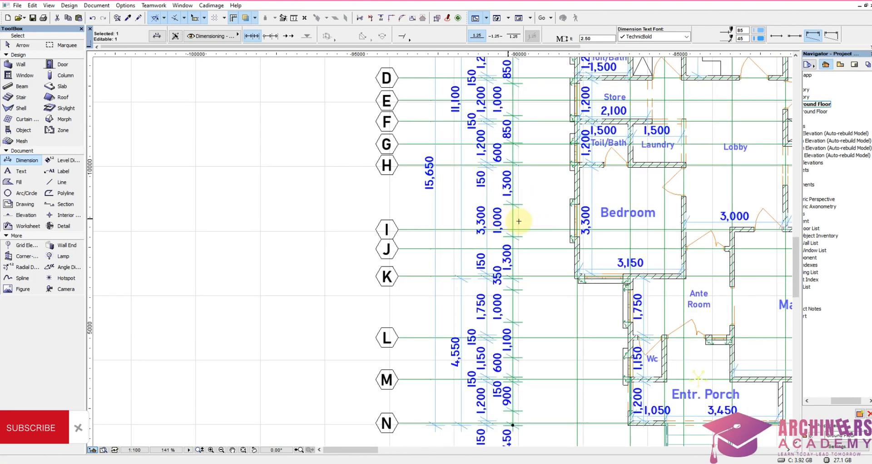
pyautogui.click(519, 222)
pyautogui.click(546, 221)
# Step: Move the wall-thickness and room-length dimension chain on the two-bedroom side closer to the openings chain
pyautogui.keyDown('shift'); pyautogui.click(501, 201); pyautogui.keyUp('shift')
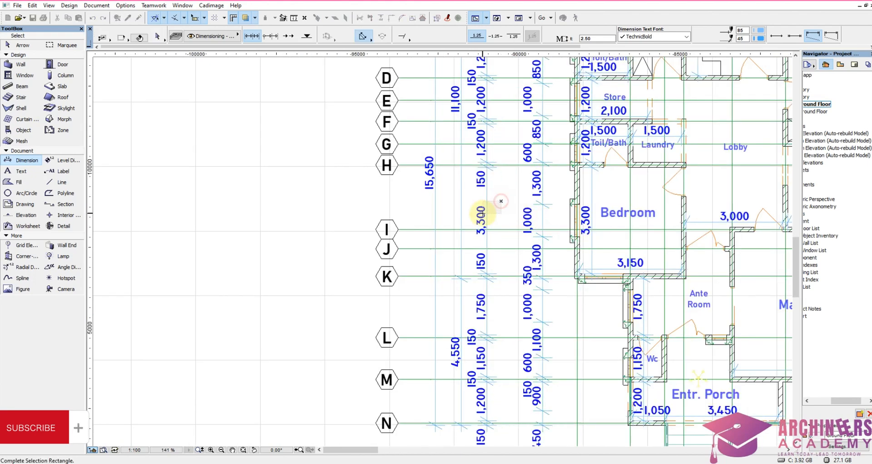
pyautogui.keyDown('shift'); pyautogui.click(485, 215); pyautogui.keyUp('shift')
pyautogui.click(490, 217)
pyautogui.click(500, 216)
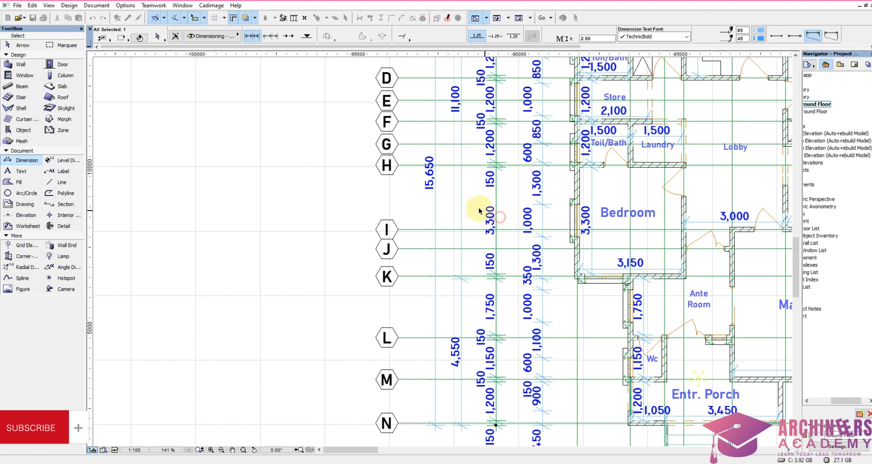
# Step: Delete the 11,100 and 4,550 dimension chain on the two-bedroom side and move the overall dimension outward towards the gridline bubbles
pyautogui.click(453, 219)
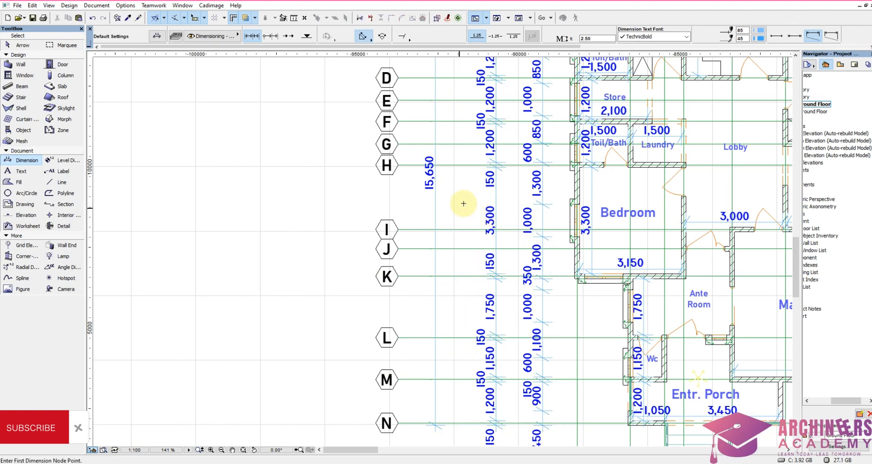
pyautogui.click(421, 214)
pyautogui.hotkey('ctrl', 'd')
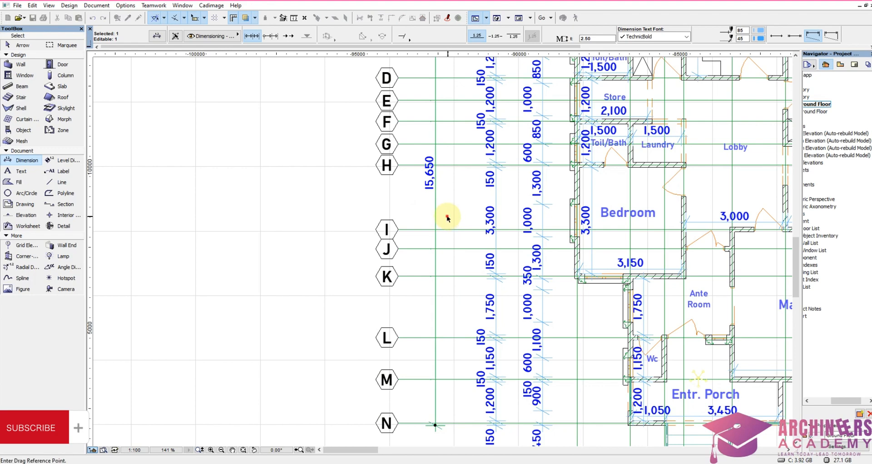
pyautogui.click(448, 216)
pyautogui.click(435, 216)
pyautogui.click(448, 216)
# Step: Copy the gridline-spacing dimension chain from the Main Lounge side to the two-bedroom side, between the overall dimension and the wall-thickness chain
pyautogui.scroll(-5, 448, 216)
pyautogui.scroll(6, 620, 220)
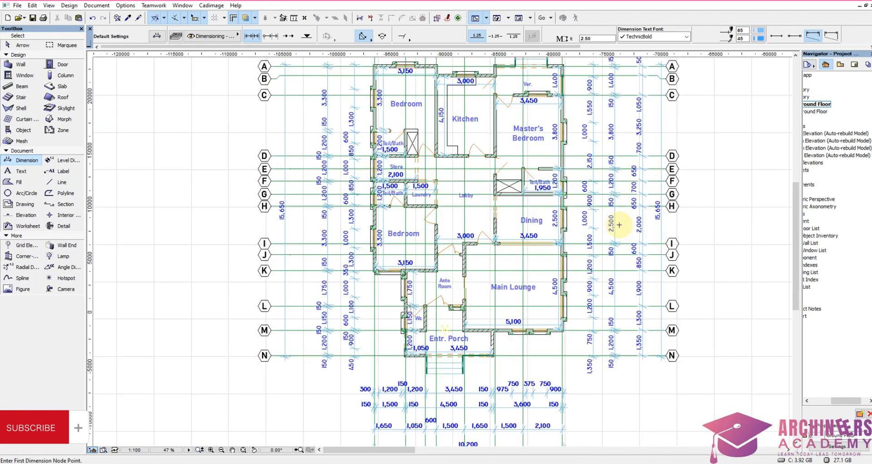
pyautogui.click(628, 233)
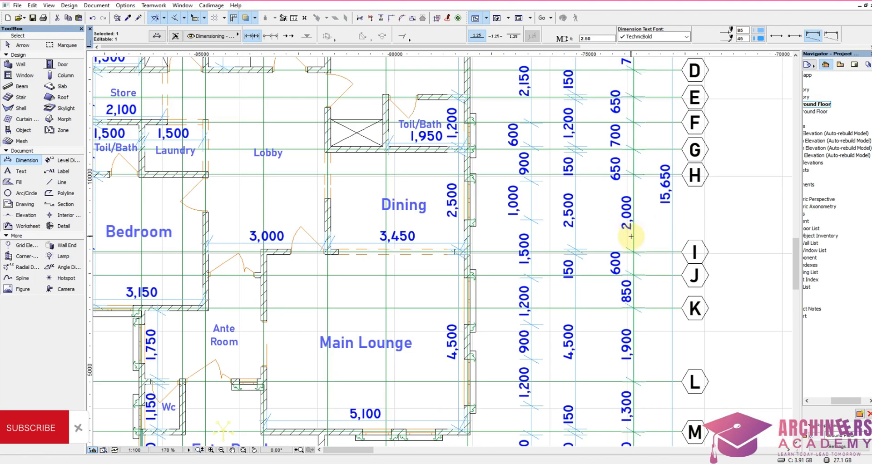
pyautogui.hotkey('ctrl', 'd')
pyautogui.click(632, 242)
pyautogui.scroll(-5, 666, 248)
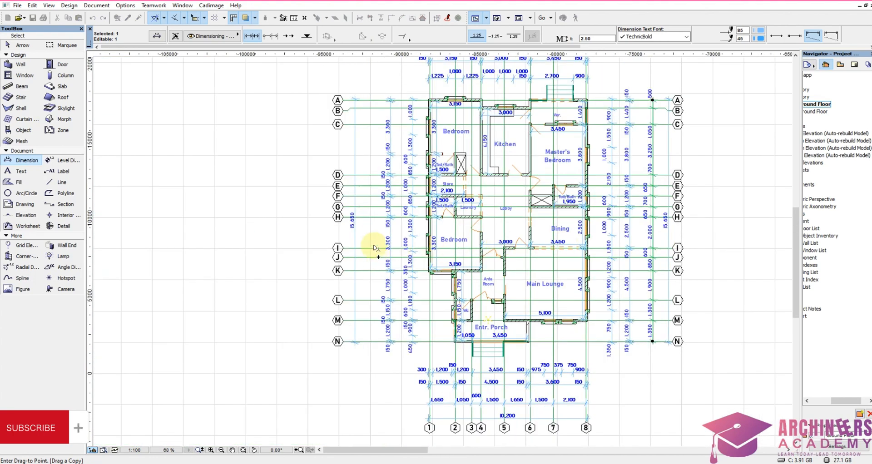
pyautogui.scroll(3, 375, 247)
pyautogui.click(369, 246)
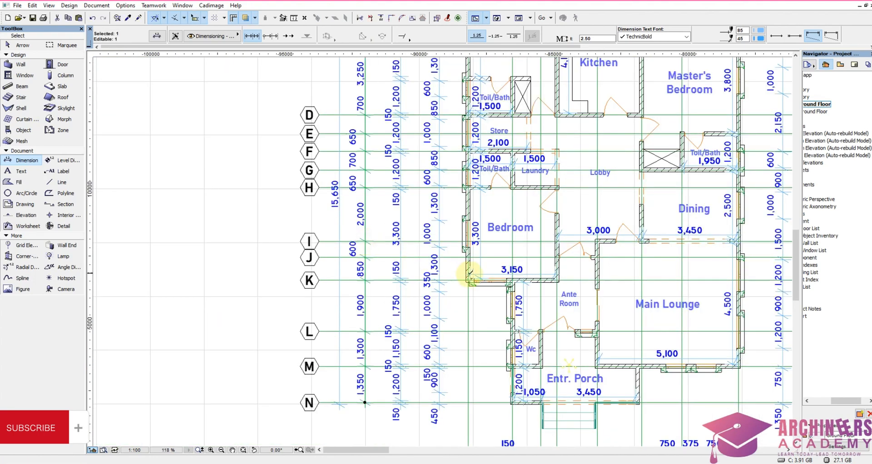
# Step: Move the copied gridline-spacing chain on the two-bedroom side slightly inward, away from the overall dimension
pyautogui.scroll(-3, 471, 274)
pyautogui.scroll(4, 426, 231)
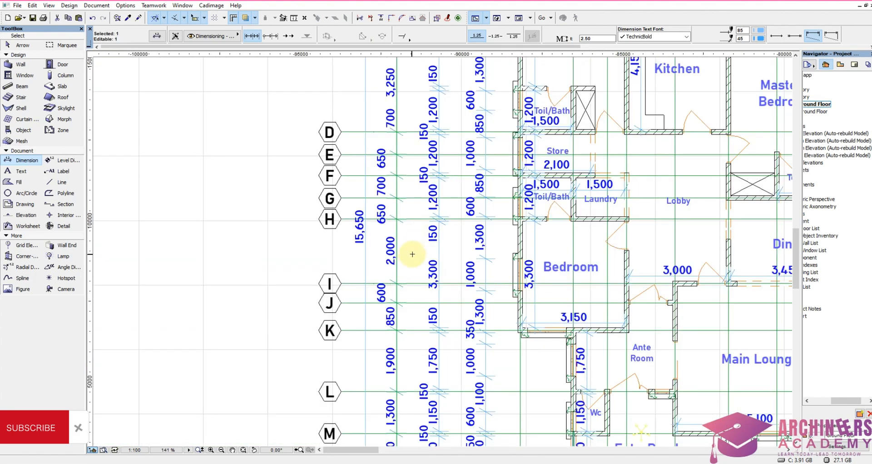
pyautogui.hotkey('ctrl', 'd')
pyautogui.click(404, 269)
pyautogui.click(409, 268)
pyautogui.click(418, 260)
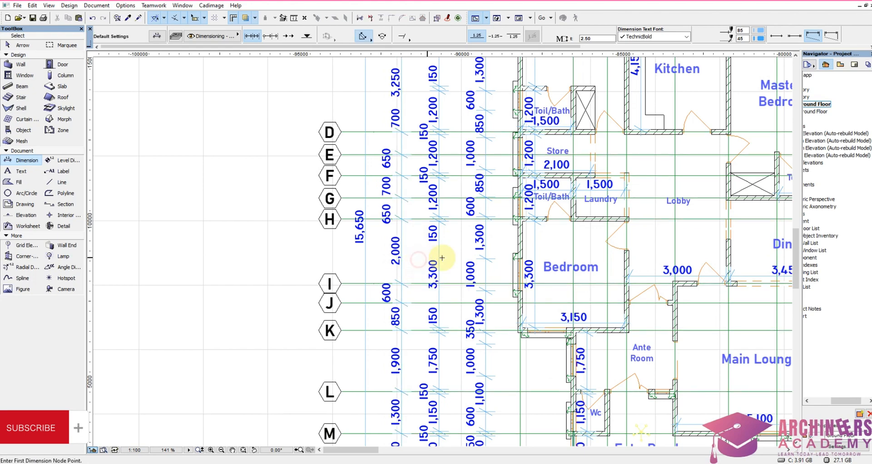
pyautogui.scroll(-5, 483, 257)
pyautogui.scroll(4, 502, 291)
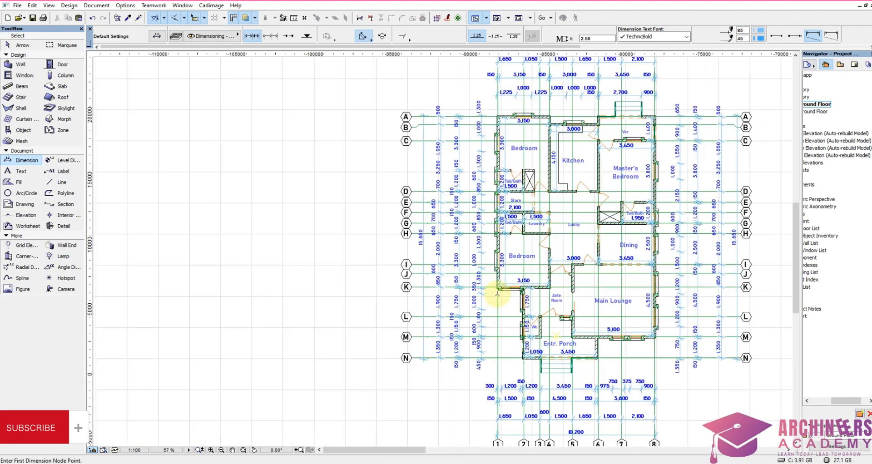
pyautogui.scroll(-3, 483, 288)
pyautogui.scroll(-3, 454, 284)
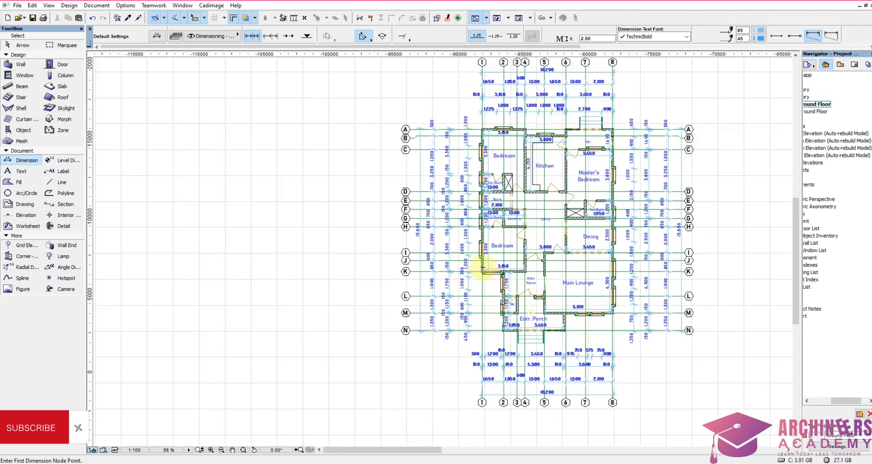
pyautogui.scroll(2, 550, 333)
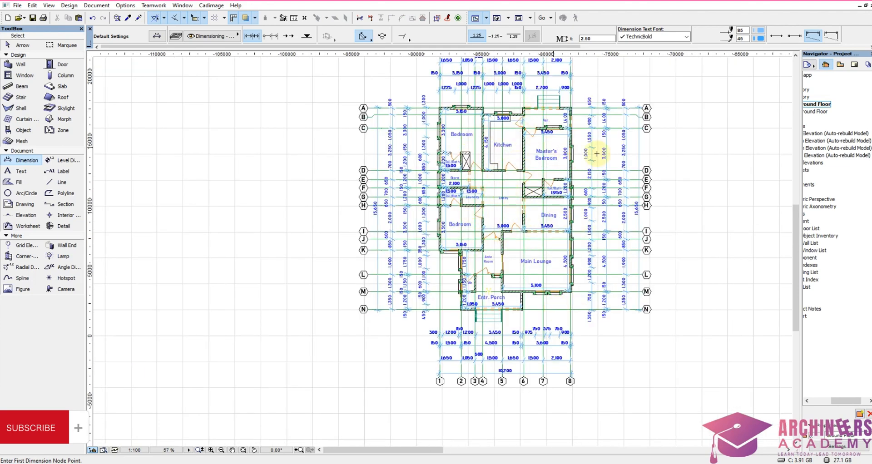
# Step: Set the overall 10,200 dimension texts on both numbered-gridline sides to the custom text "10,200mm" with a text height of 4 mm
pyautogui.scroll(-2, 541, 120)
pyautogui.scroll(7, 493, 111)
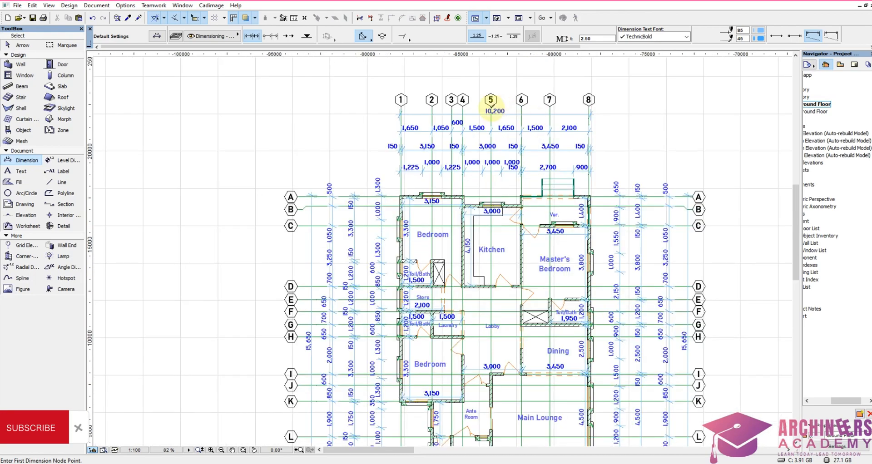
pyautogui.click(488, 119)
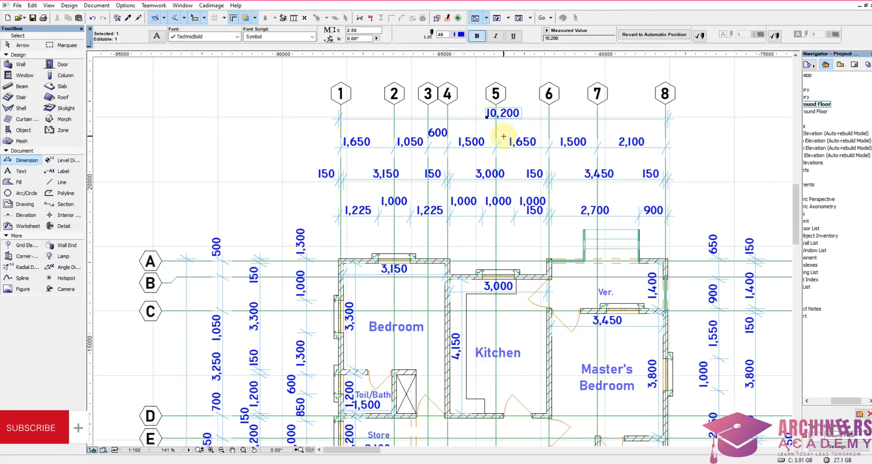
pyautogui.scroll(-8, 500, 136)
pyautogui.scroll(3, 487, 356)
pyautogui.scroll(4, 484, 388)
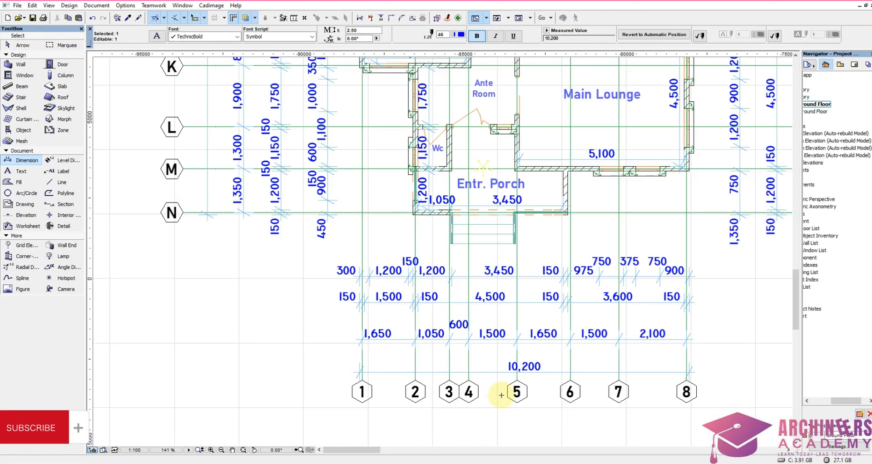
pyautogui.keyDown('shift'); pyautogui.click(510, 370); pyautogui.keyUp('shift')
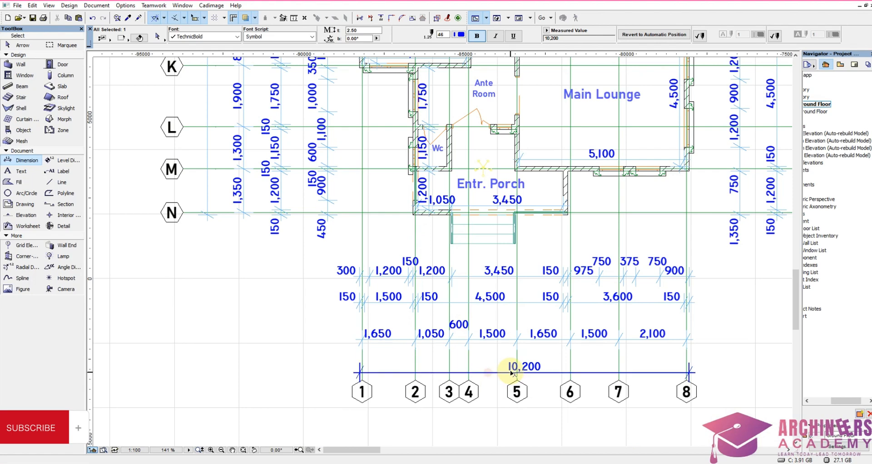
pyautogui.rightClick(494, 390)
pyautogui.click(523, 254)
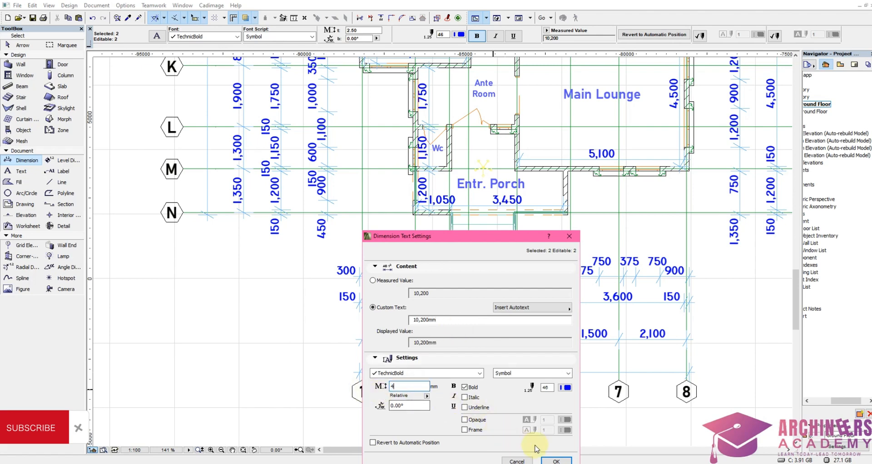
pyautogui.click(555, 461)
pyautogui.press('Escape')
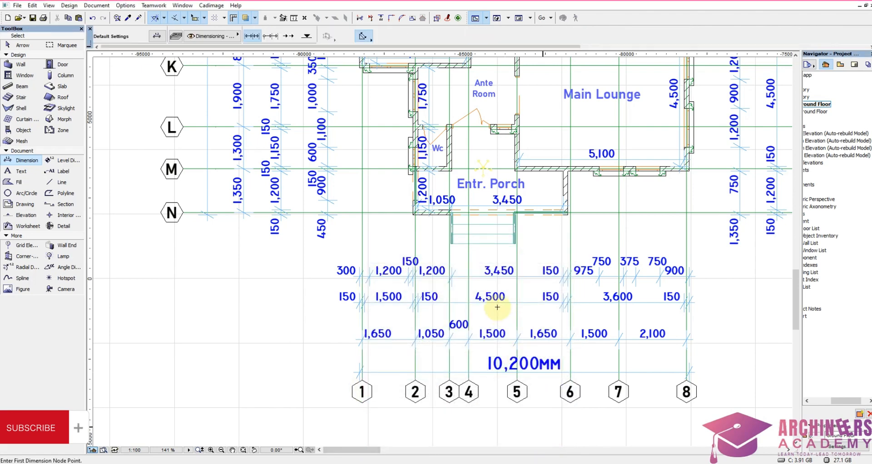
# Step: Set the overall 15,650 dimension texts on both lettered-gridline sides to the custom text "15,650mm" with a text height of 4 mm
pyautogui.scroll(-7, 496, 305)
pyautogui.scroll(5, 598, 206)
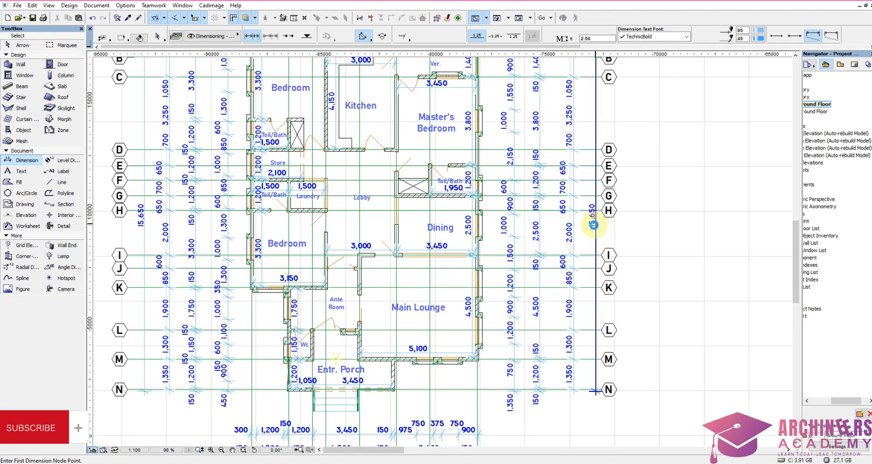
pyautogui.click(593, 219)
pyautogui.scroll(-5, 439, 226)
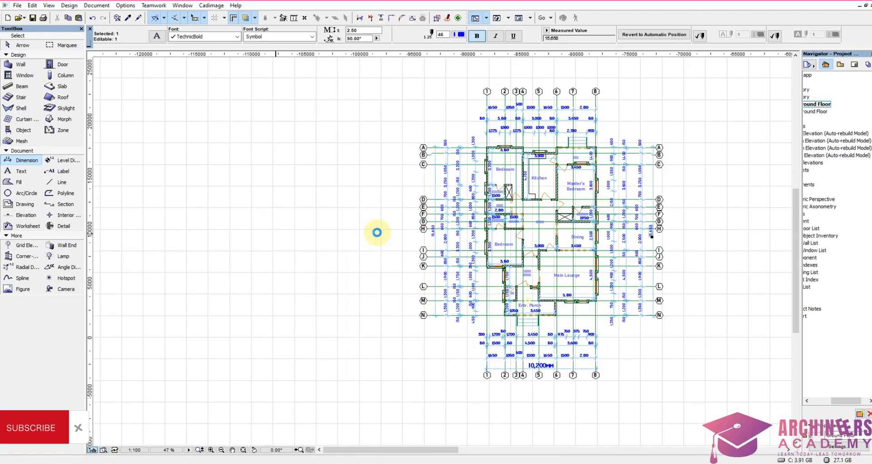
pyautogui.scroll(5, 375, 232)
pyautogui.click(461, 237)
pyautogui.keyDown('shift'); pyautogui.click(460, 238); pyautogui.keyUp('shift')
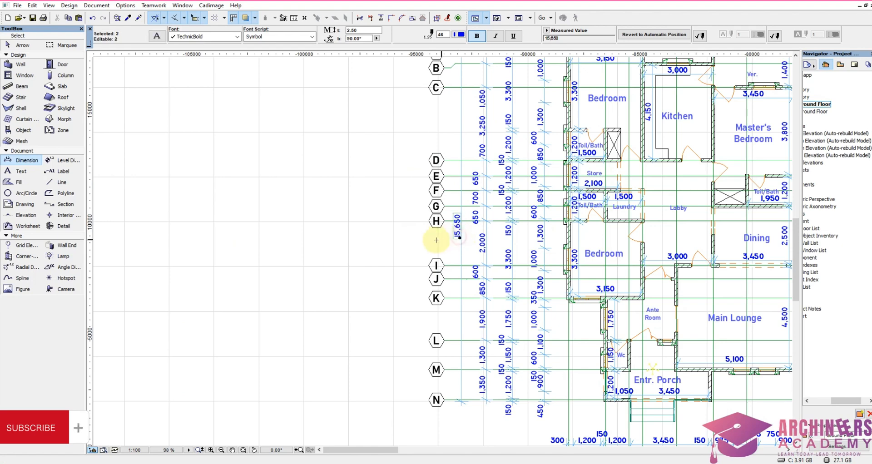
pyautogui.rightClick(431, 240)
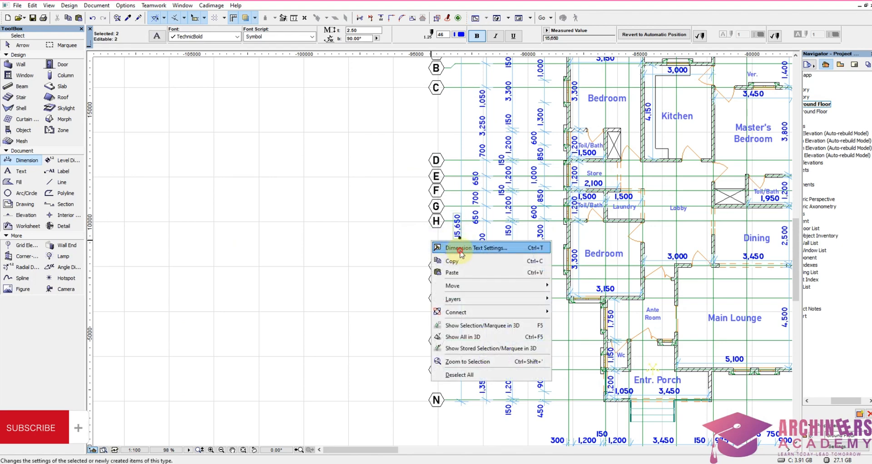
pyautogui.click(460, 249)
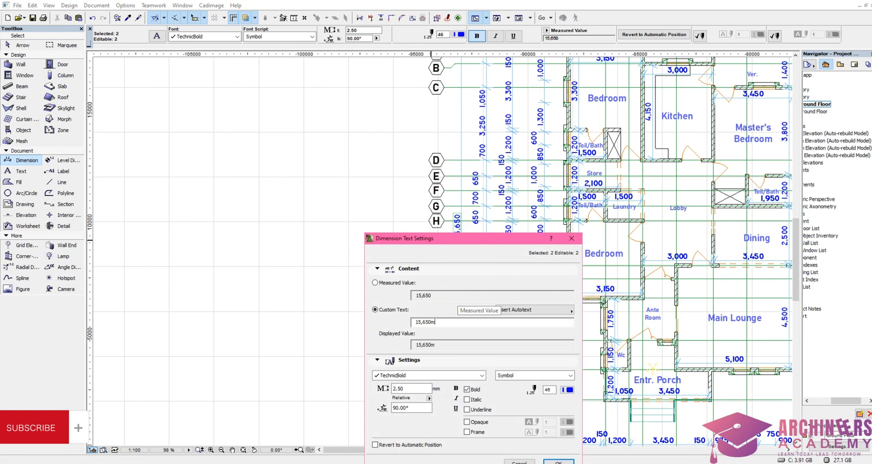
pyautogui.write('m')
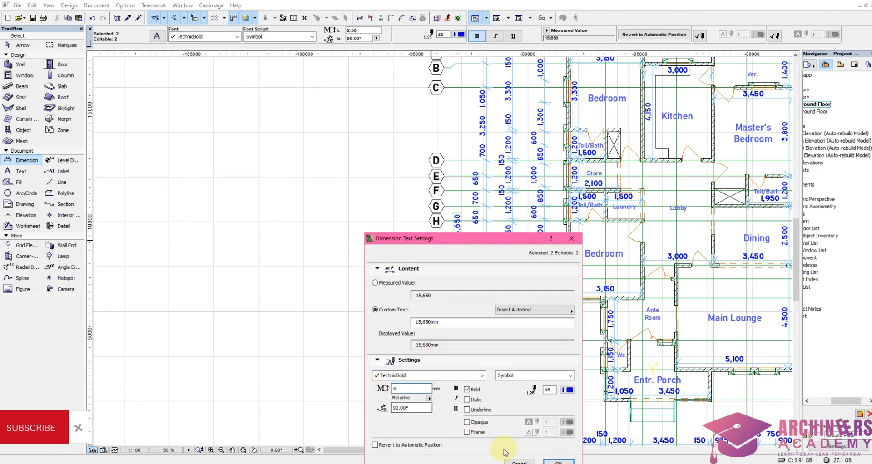
pyautogui.click(558, 461)
pyautogui.press('Escape')
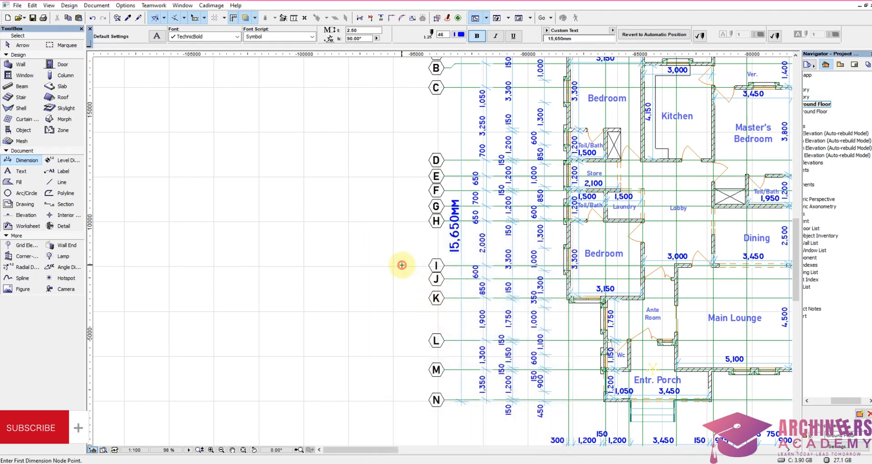
# Step: Check the overall dimension texts, the surrounding chains and the room layout of the dimensioned ground floor plan
pyautogui.scroll(-4, 425, 237)
pyautogui.scroll(2, 523, 182)
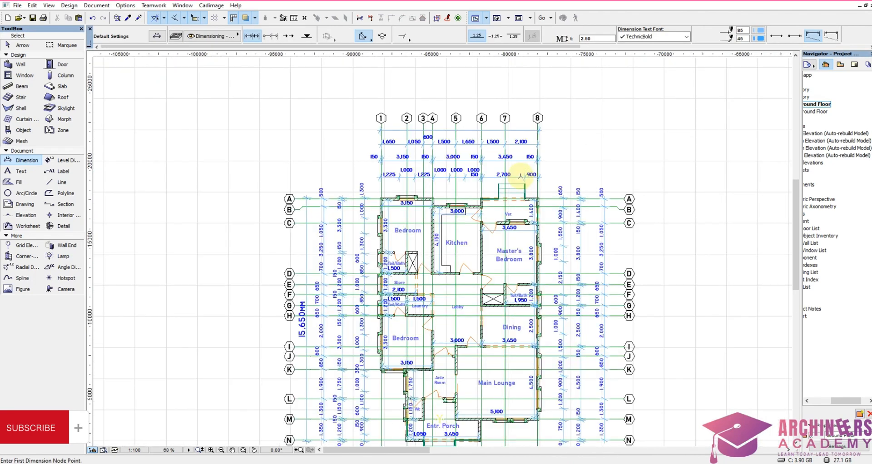
pyautogui.scroll(-3, 588, 164)
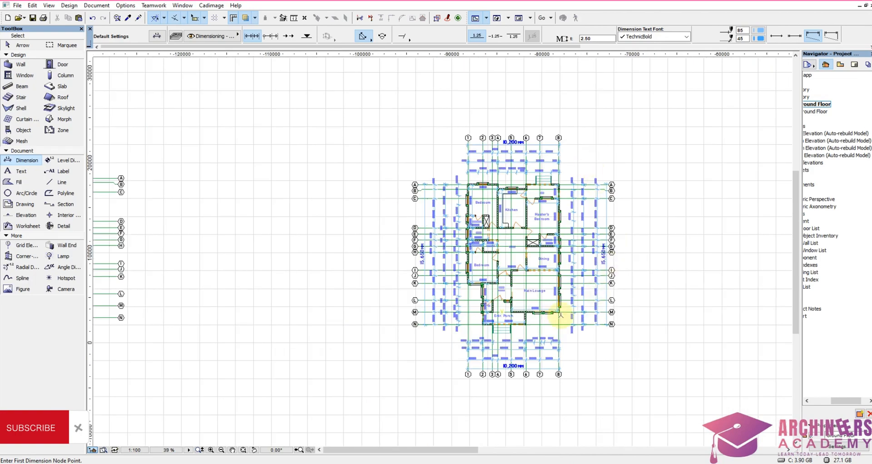
pyautogui.scroll(3, 496, 366)
pyautogui.scroll(1, 496, 366)
pyautogui.scroll(-2, 521, 234)
pyautogui.scroll(3, 525, 230)
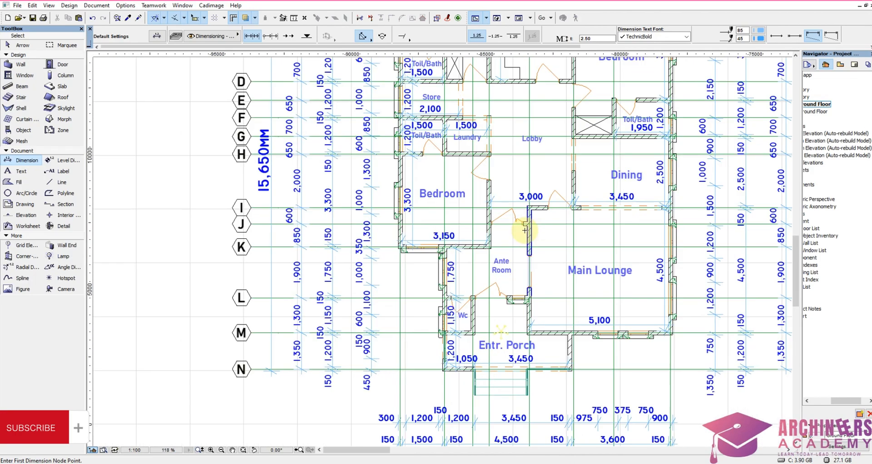
pyautogui.scroll(-6, 524, 233)
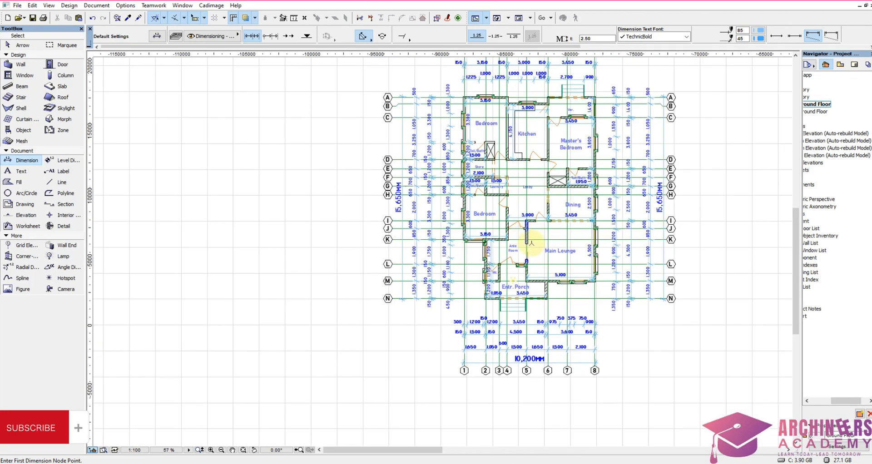
# Step: Copy the FRONT ELEVATION title to the space below the dimensioned ground floor plan, under the numbered gridline bubbles on the porch side
pyautogui.scroll(5, 566, 142)
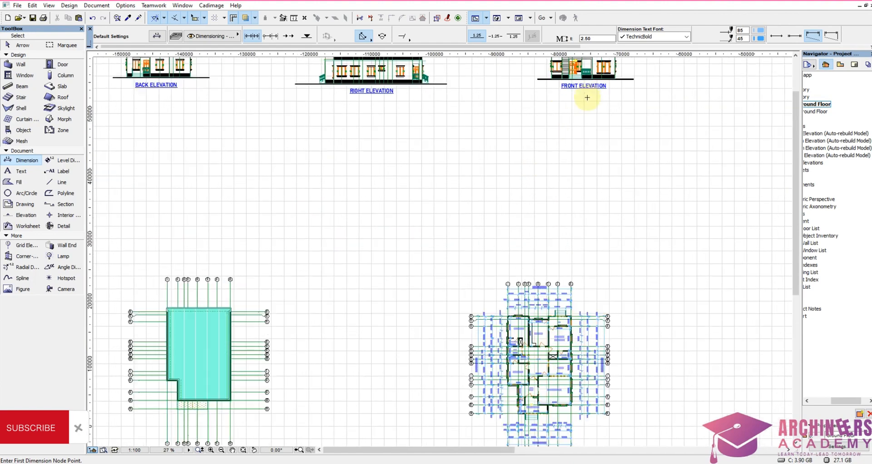
pyautogui.keyDown('shift'); pyautogui.click(508, 78); pyautogui.keyUp('shift')
pyautogui.keyDown('shift'); pyautogui.click(590, 117); pyautogui.keyUp('shift')
pyautogui.scroll(-2, 512, 85)
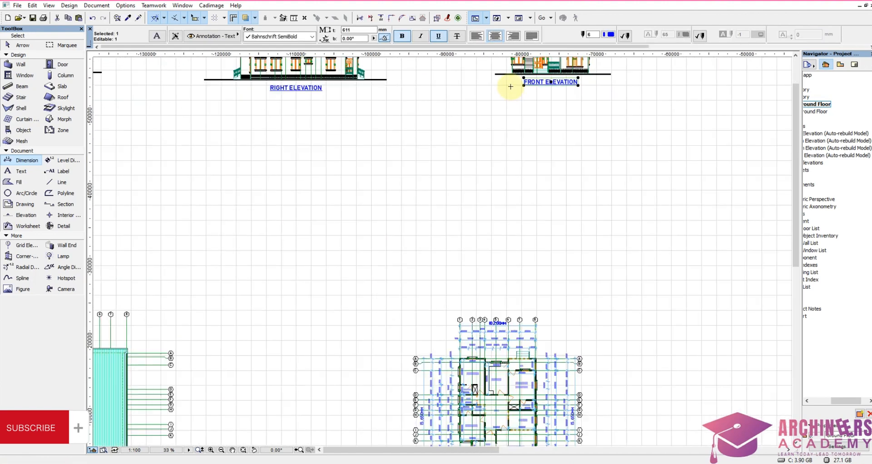
pyautogui.hotkey('ctrl', 'shift', 'd')
pyautogui.click(544, 94)
pyautogui.scroll(-3, 530, 202)
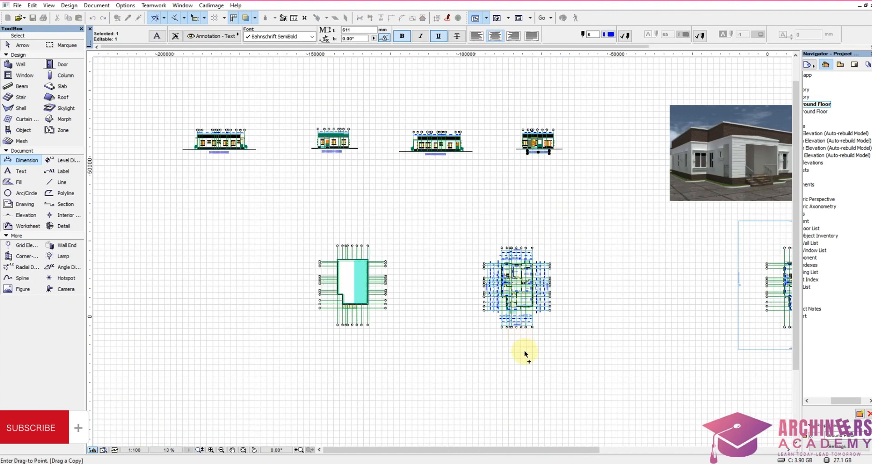
pyautogui.scroll(6, 503, 322)
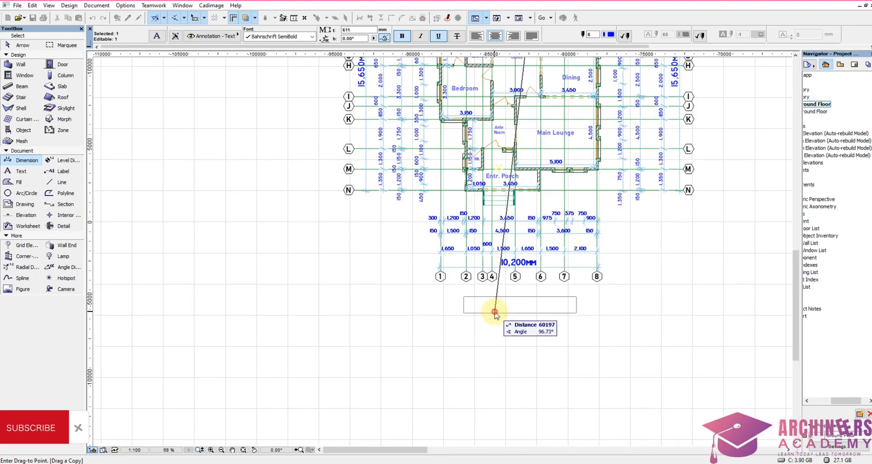
pyautogui.click(498, 305)
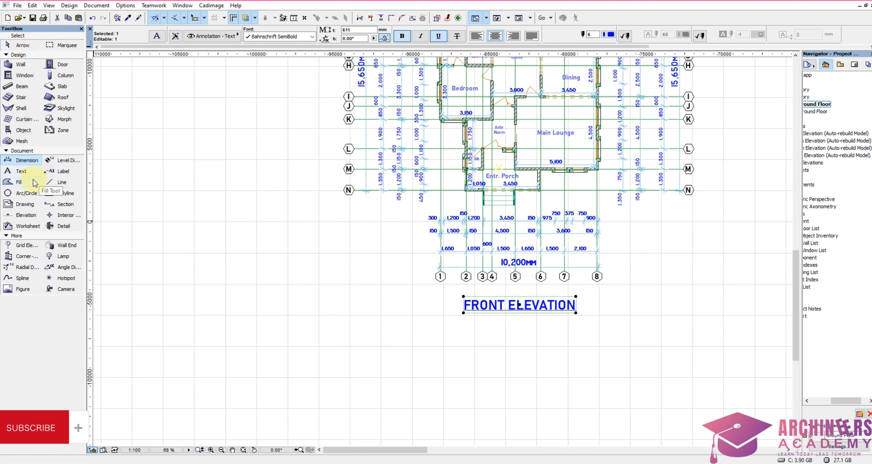
# Step: Replace the copied title's text below the dimensioned plan with "GROUND FLOOR PLAN"
pyautogui.click(21, 171)
pyautogui.click(508, 305)
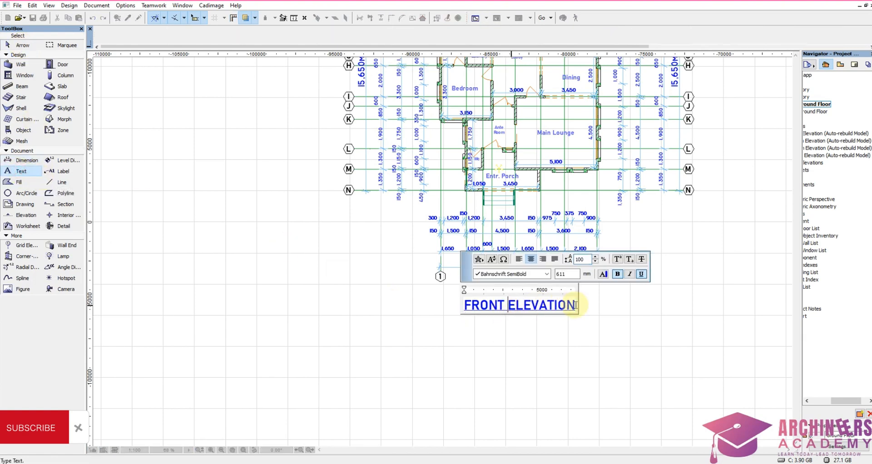
pyautogui.moveTo(575, 305); pyautogui.dragTo(437, 300)
pyautogui.write('G')
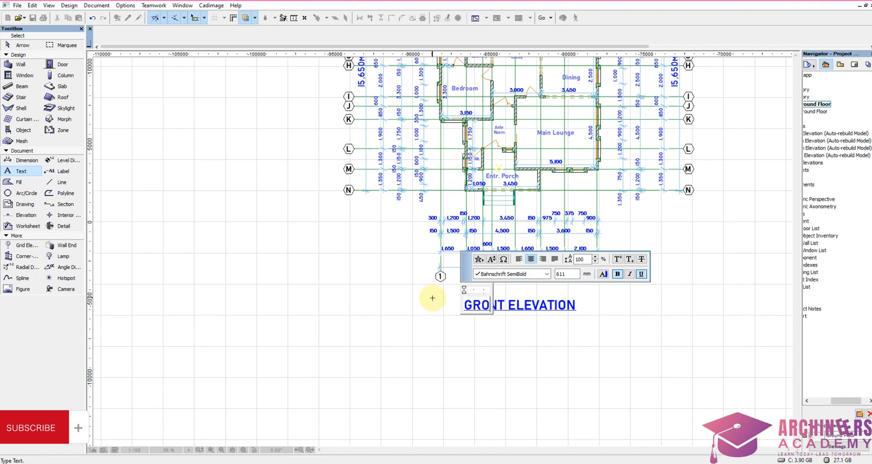
pyautogui.write('ROUND FLOO')
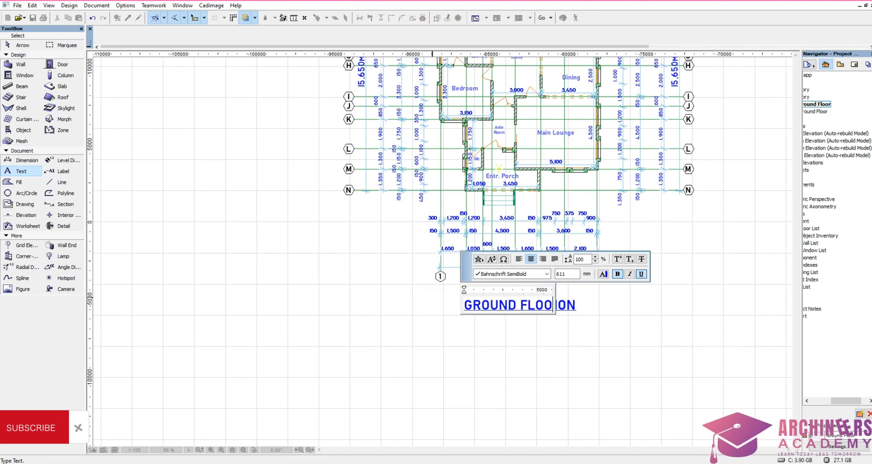
pyautogui.write('R PLAN')
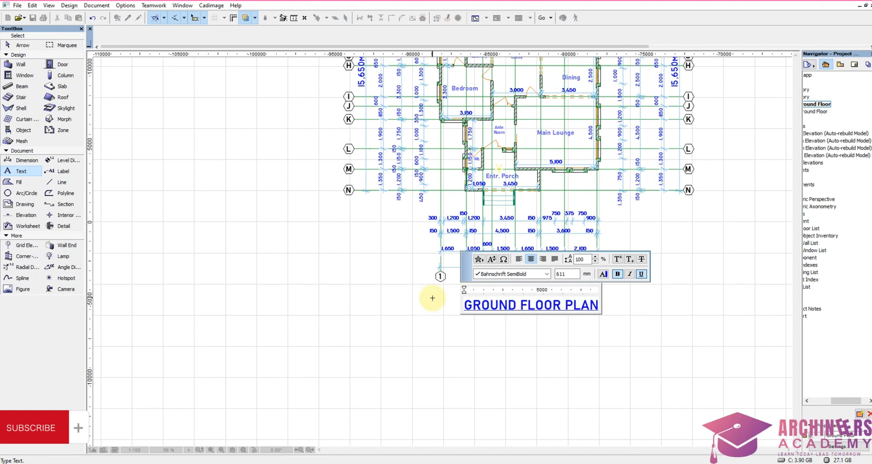
# Step: Finish the GROUND FLOOR PLAN title and move it so that it sits centred under gridlines 1 to 8 of the dimensioned plan
pyautogui.click(395, 344)
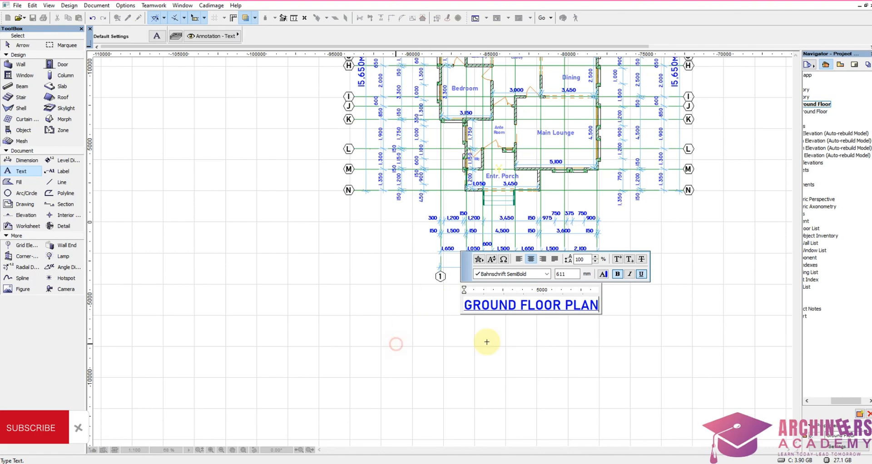
pyautogui.hotkey('ctrl', 'd')
pyautogui.click(525, 312)
pyautogui.click(508, 309)
pyautogui.click(505, 335)
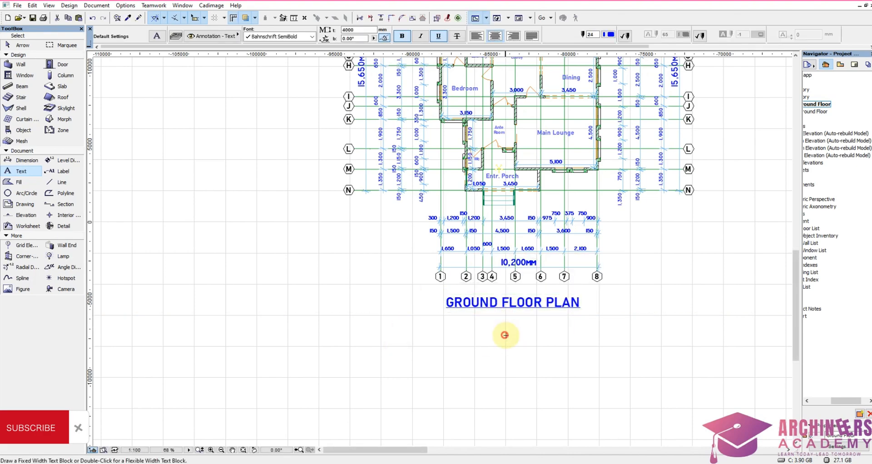
# Step: Delete the two structural elements whose outlines project beyond the roof plan's outer wall at the corner of gridlines 8 and M
pyautogui.scroll(-5, 505, 335)
pyautogui.scroll(3, 395, 214)
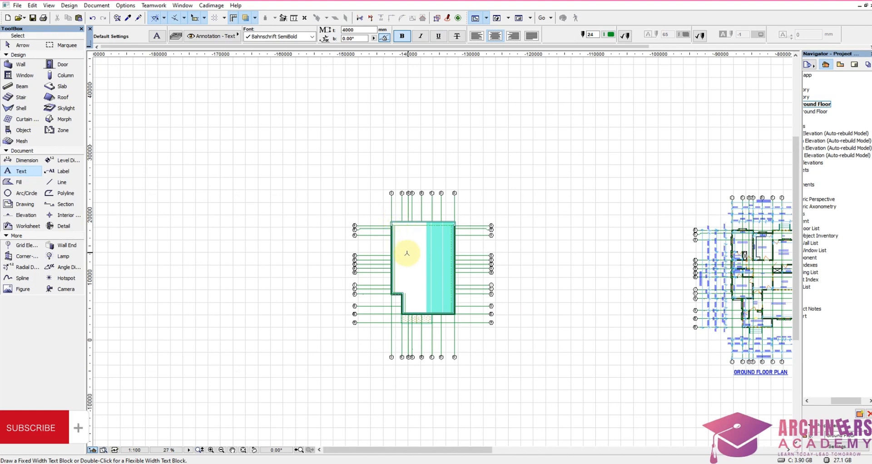
pyautogui.scroll(7, 395, 202)
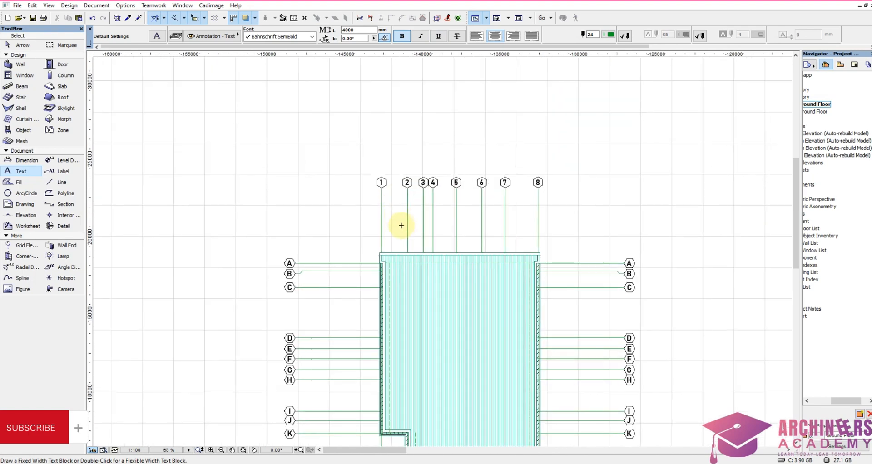
pyautogui.scroll(-4, 502, 172)
pyautogui.scroll(-2, 500, 229)
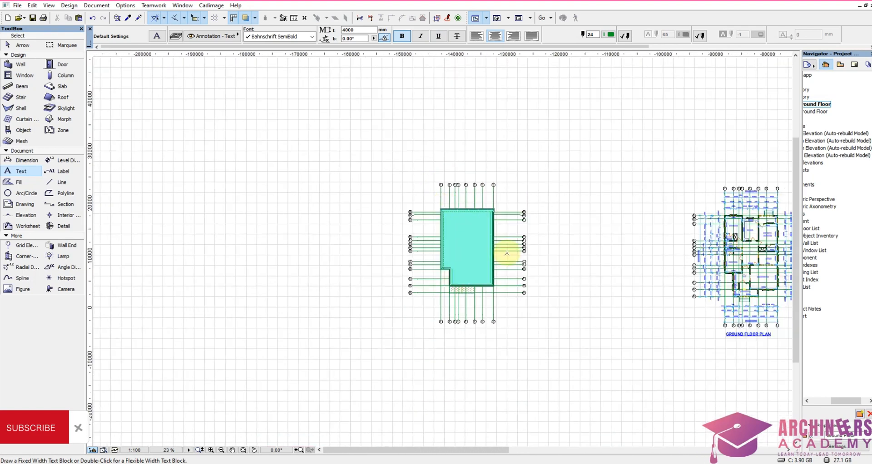
pyautogui.scroll(9, 487, 283)
pyautogui.scroll(9, 488, 285)
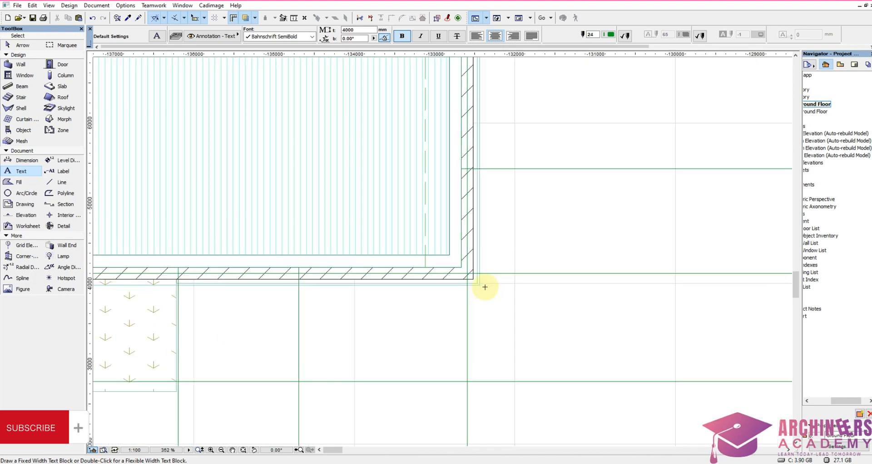
pyautogui.scroll(4, 507, 270)
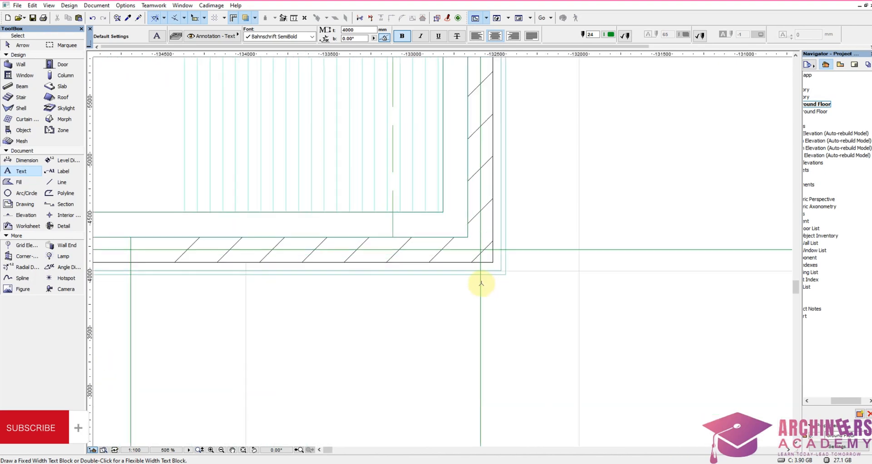
pyautogui.keyDown('shift'); pyautogui.click(534, 287); pyautogui.keyUp('shift')
pyautogui.keyDown('shift'); pyautogui.click(494, 256); pyautogui.keyUp('shift')
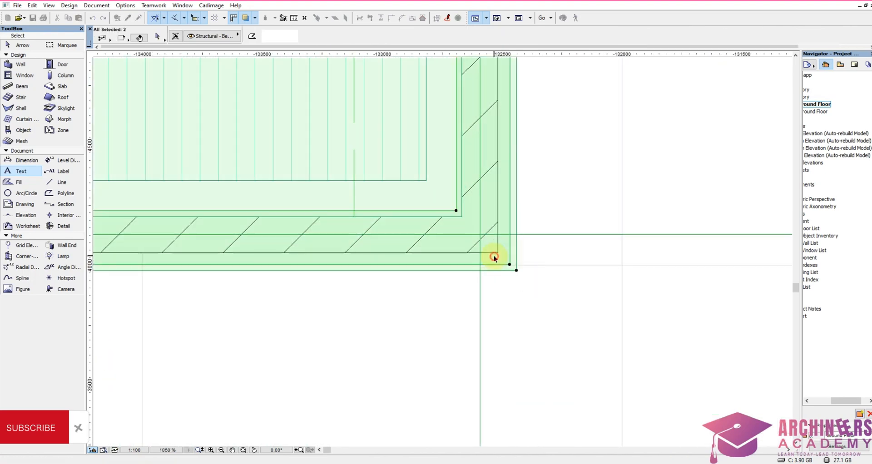
pyautogui.press('Delete')
# Step: Dimension the roof plan along the gridline 8 side, from the porch planting corner through both wall ends to the far roof edge
pyautogui.scroll(-15, 519, 280)
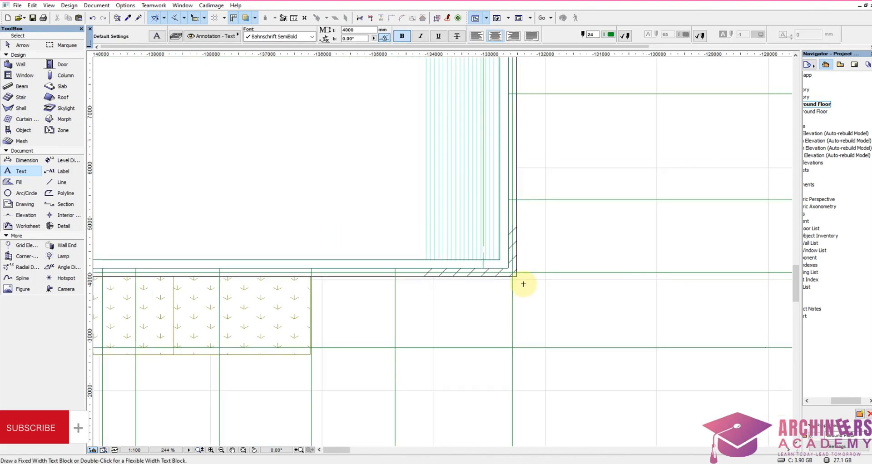
pyautogui.scroll(12, 521, 281)
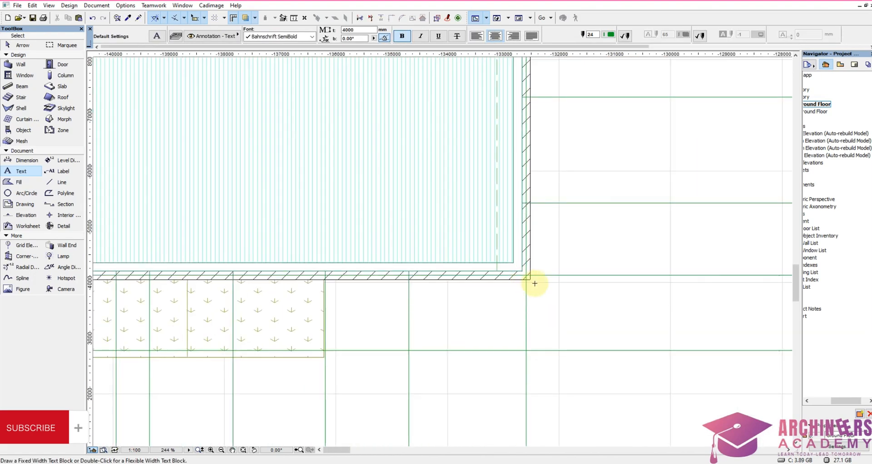
pyautogui.scroll(-5, 450, 303)
pyautogui.scroll(5, 444, 330)
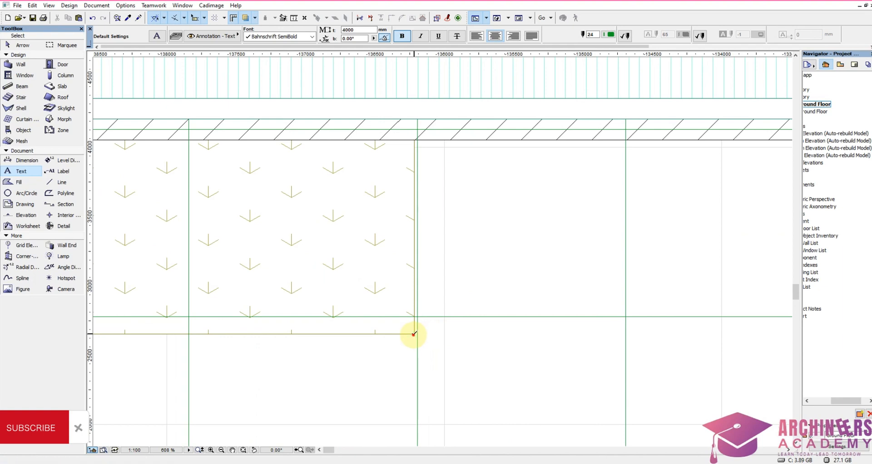
pyautogui.click(20, 160)
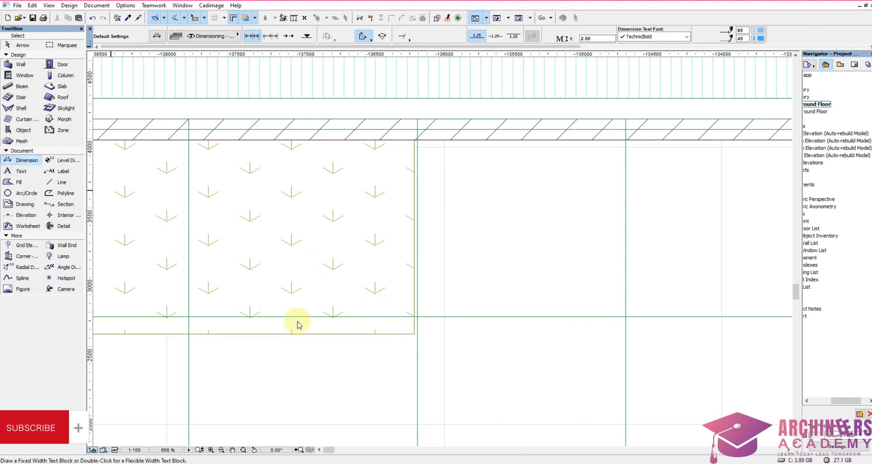
pyautogui.click(414, 333)
pyautogui.scroll(-4, 583, 269)
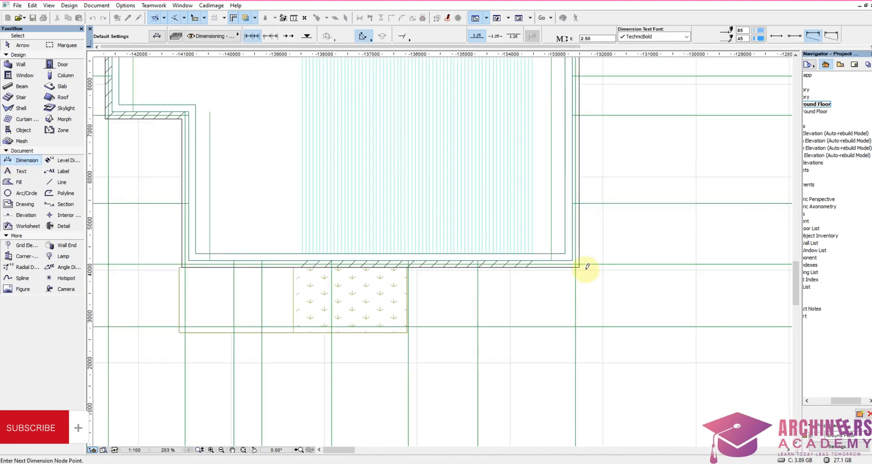
pyautogui.scroll(2, 570, 262)
pyautogui.click(572, 265)
pyautogui.scroll(-7, 580, 360)
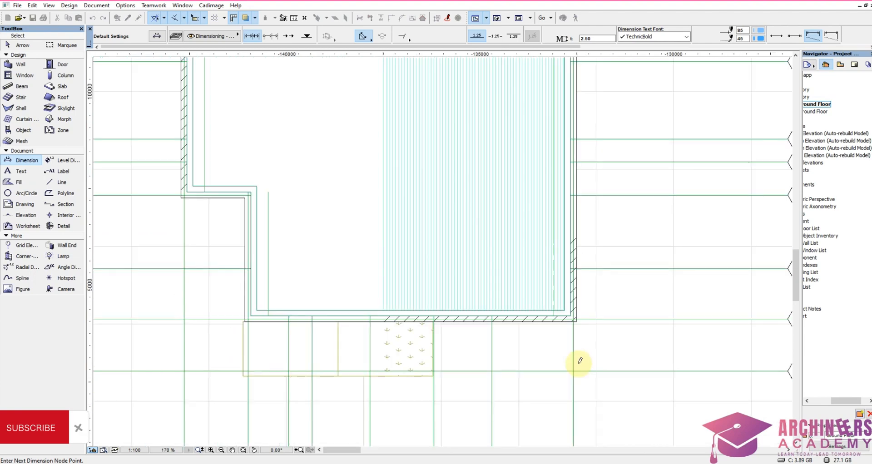
pyautogui.scroll(3, 575, 236)
pyautogui.scroll(5, 589, 288)
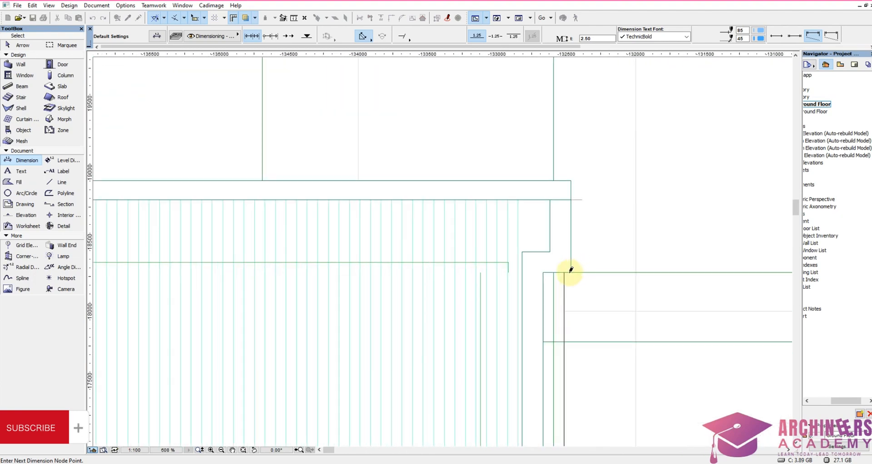
pyautogui.click(564, 272)
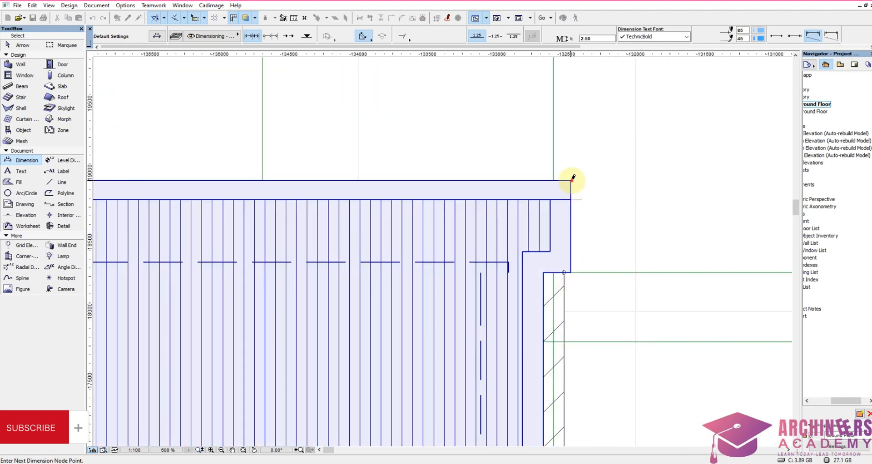
pyautogui.scroll(-7, 503, 145)
pyautogui.rightClick(518, 199)
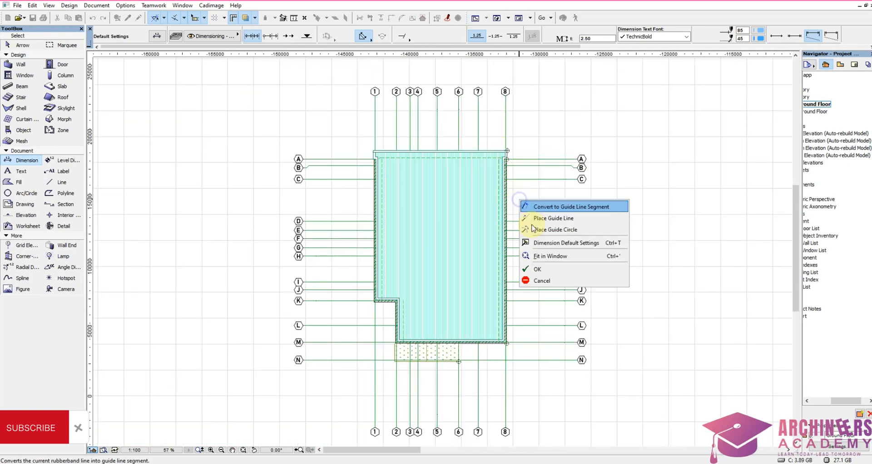
pyautogui.click(540, 269)
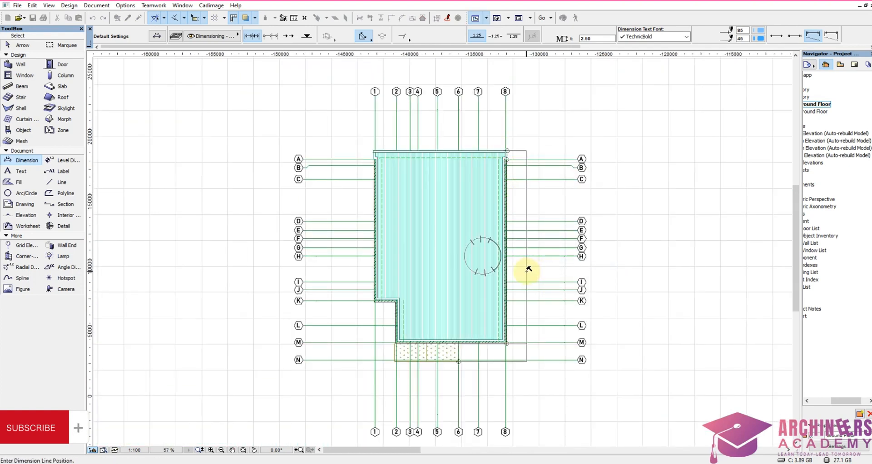
pyautogui.click(527, 269)
# Step: Dimension the roof plan's gridlines N to A as one chain, placed outside the first dimension line on the gridline 8 side
pyautogui.scroll(2, 565, 363)
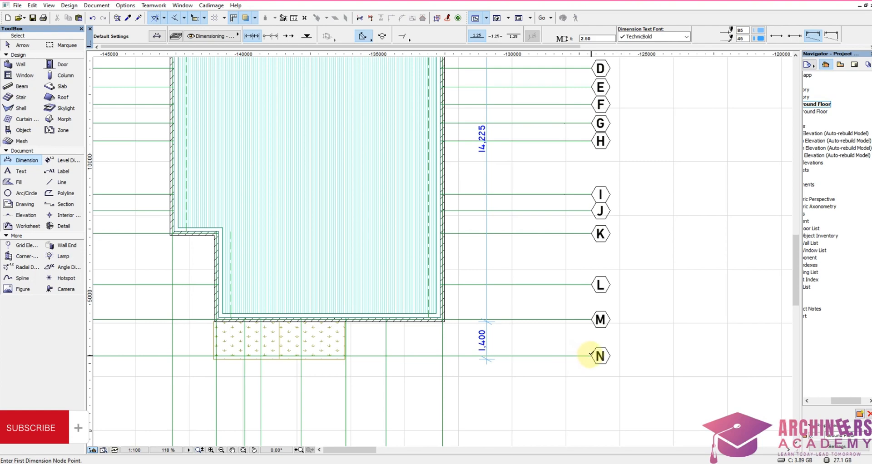
pyautogui.click(592, 356)
pyautogui.click(592, 320)
pyautogui.click(592, 285)
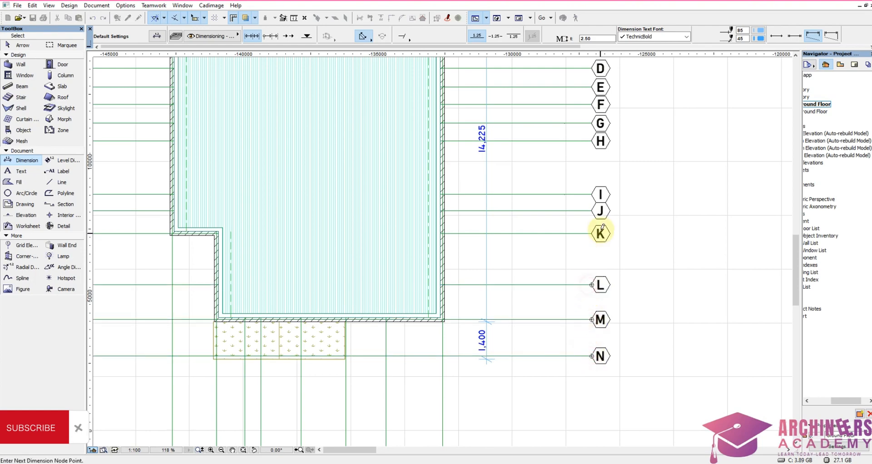
pyautogui.click(592, 234)
pyautogui.click(591, 211)
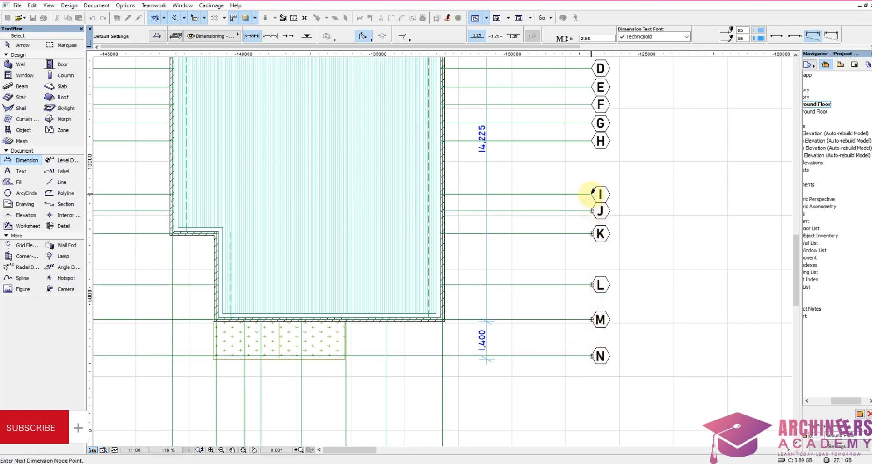
pyautogui.click(592, 195)
pyautogui.scroll(2, 601, 157)
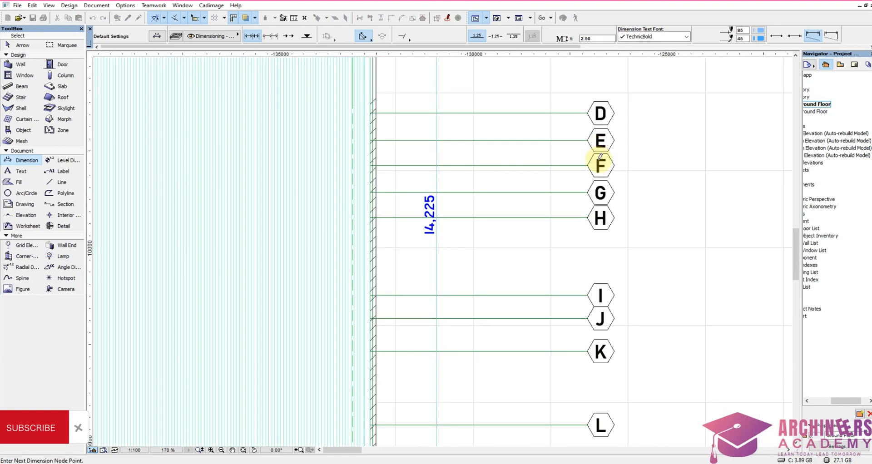
pyautogui.click(588, 217)
pyautogui.click(588, 193)
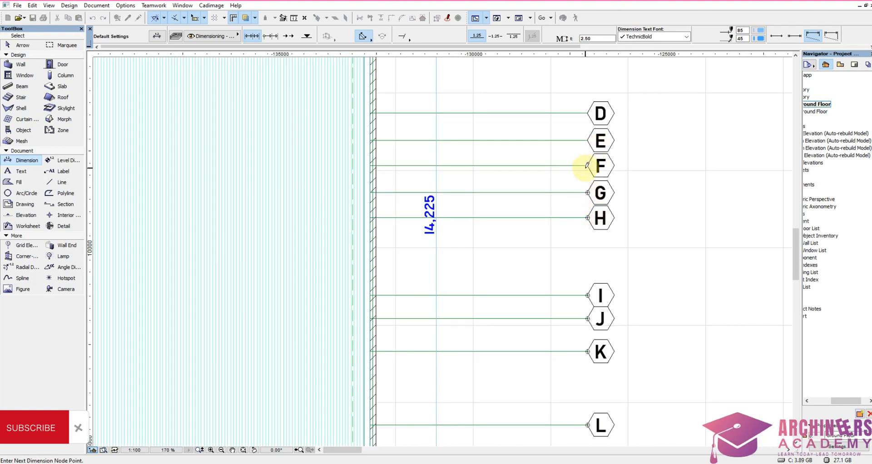
pyautogui.click(588, 166)
pyautogui.click(588, 140)
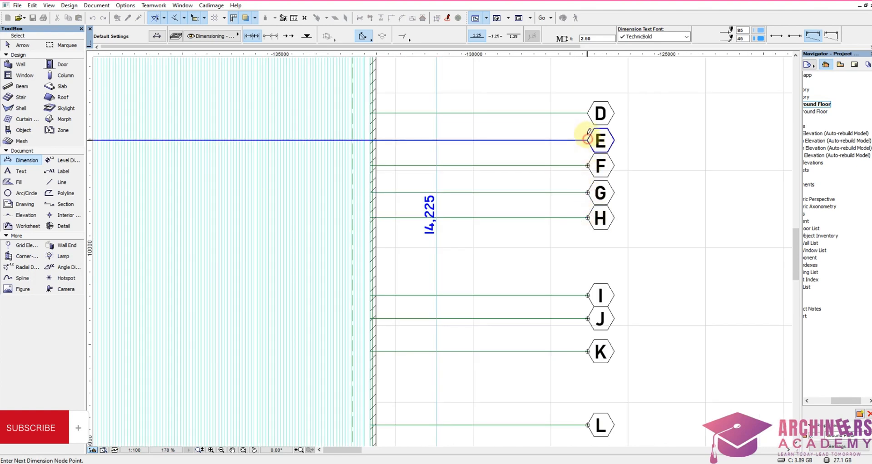
pyautogui.click(589, 113)
pyautogui.scroll(-3, 580, 249)
pyautogui.scroll(3, 582, 105)
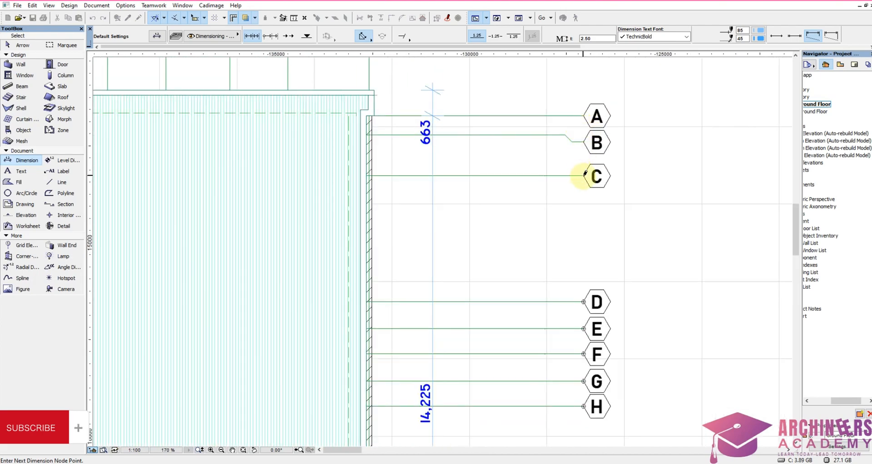
pyautogui.click(566, 134)
pyautogui.click(582, 114)
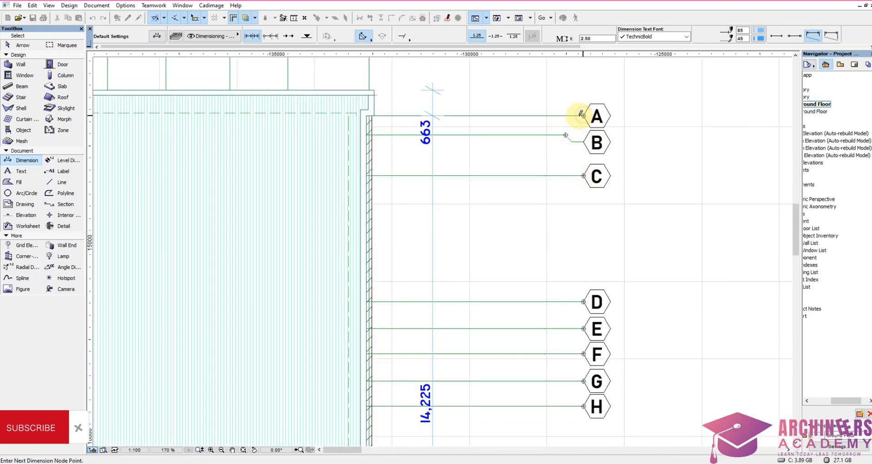
pyautogui.rightClick(513, 89)
pyautogui.click(550, 159)
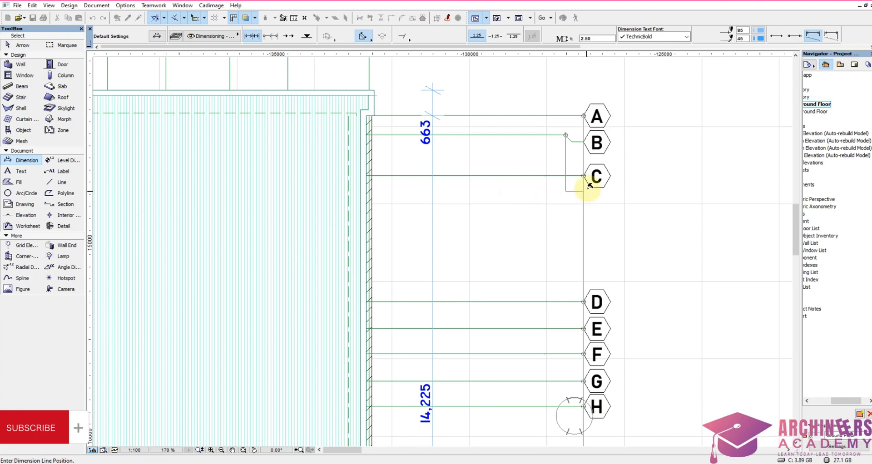
pyautogui.scroll(-4, 587, 204)
pyautogui.scroll(2, 582, 230)
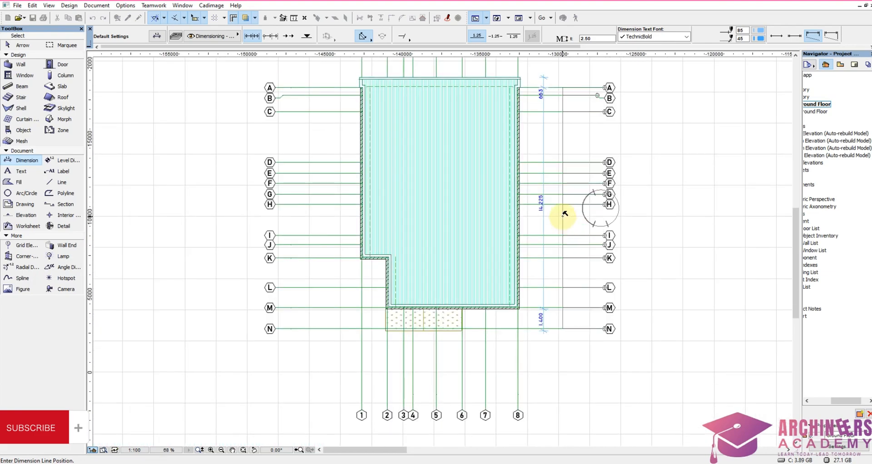
pyautogui.click(568, 221)
# Step: Add an overall dimension from the porch planting corner to the far roof edge, placed just inside the gridline 8 side's lettered bubbles
pyautogui.scroll(3, 477, 332)
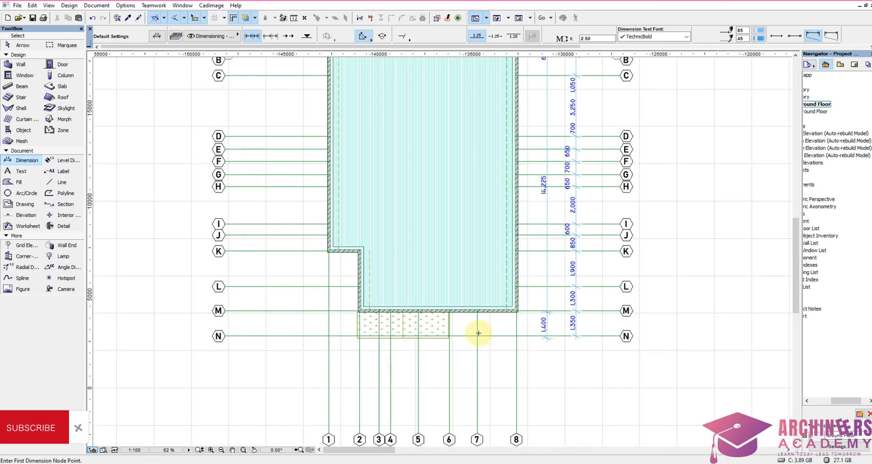
pyautogui.click(434, 345)
pyautogui.scroll(-3, 479, 369)
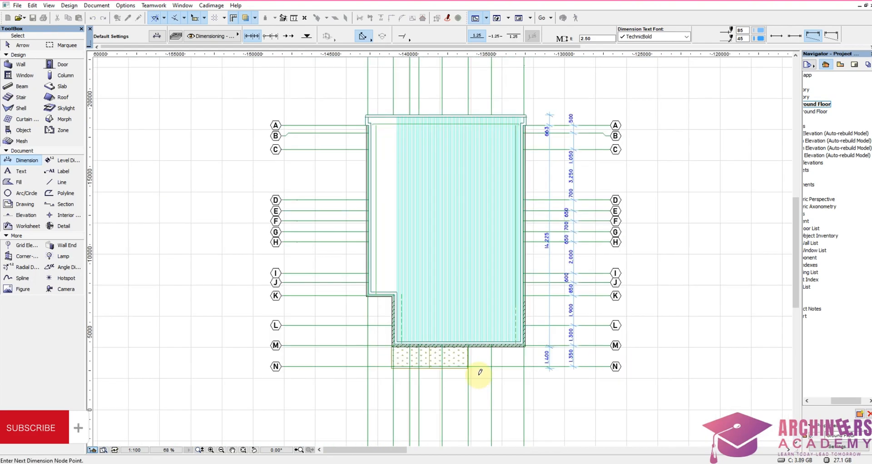
pyautogui.scroll(2, 536, 108)
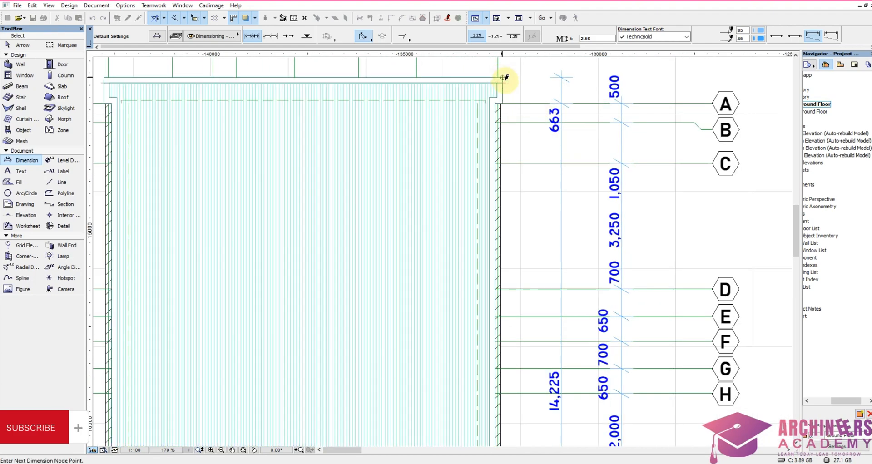
pyautogui.scroll(-3, 503, 74)
pyautogui.rightClick(573, 135)
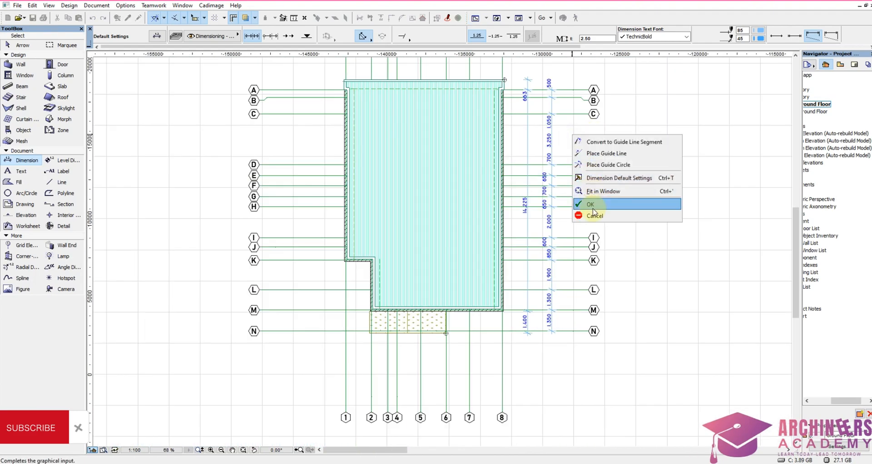
pyautogui.click(587, 204)
pyautogui.click(580, 233)
# Step: Move the chain dimensioning gridlines N to A slightly outward, between the roof dimension line and the overall dimension line
pyautogui.scroll(3, 536, 226)
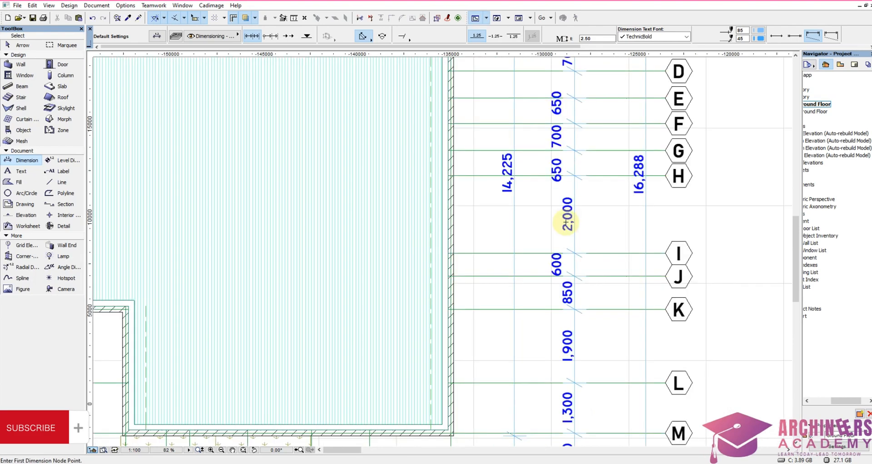
pyautogui.keyDown('shift'); pyautogui.moveTo(586, 212); pyautogui.dragTo(555, 238); pyautogui.keyUp('shift')
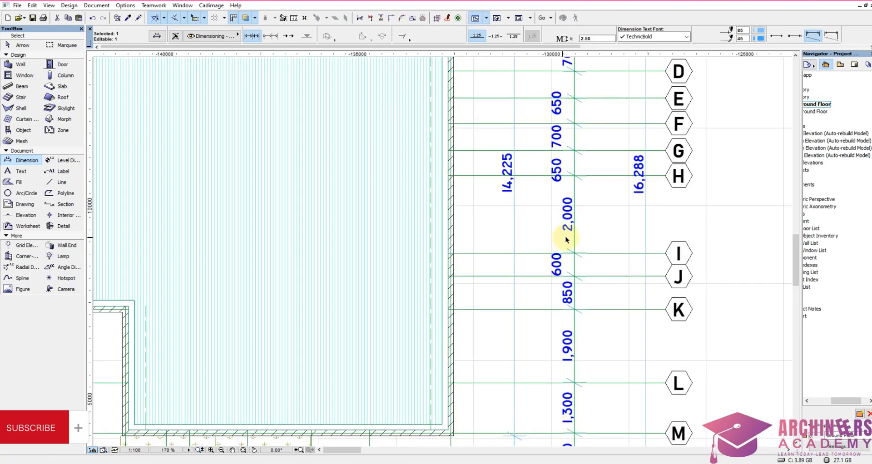
pyautogui.hotkey('ctrl', 'd')
pyautogui.click(566, 238)
pyautogui.click(574, 238)
pyautogui.click(607, 223)
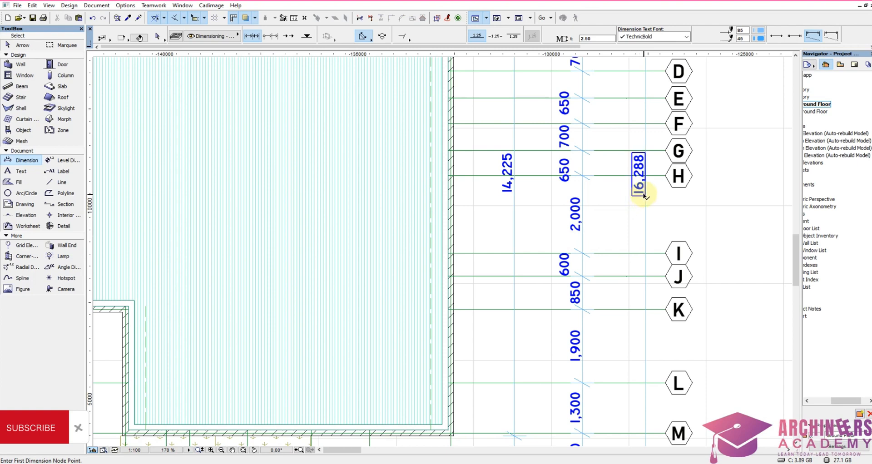
# Step: Set the overall dimension text on the gridline 8 side to custom text 16,288mm with a 4 mm text height
pyautogui.keyDown('shift'); pyautogui.click(634, 194); pyautogui.keyUp('shift')
pyautogui.rightClick(607, 206)
pyautogui.click(635, 212)
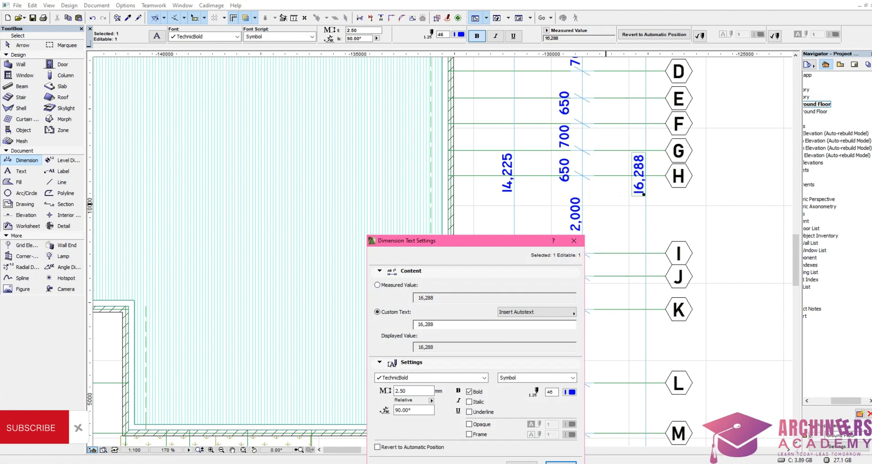
pyautogui.write('mm')
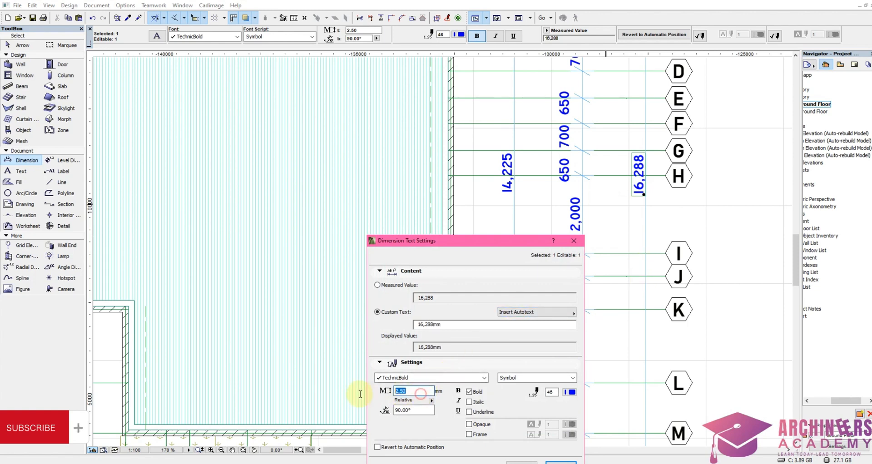
pyautogui.click(563, 462)
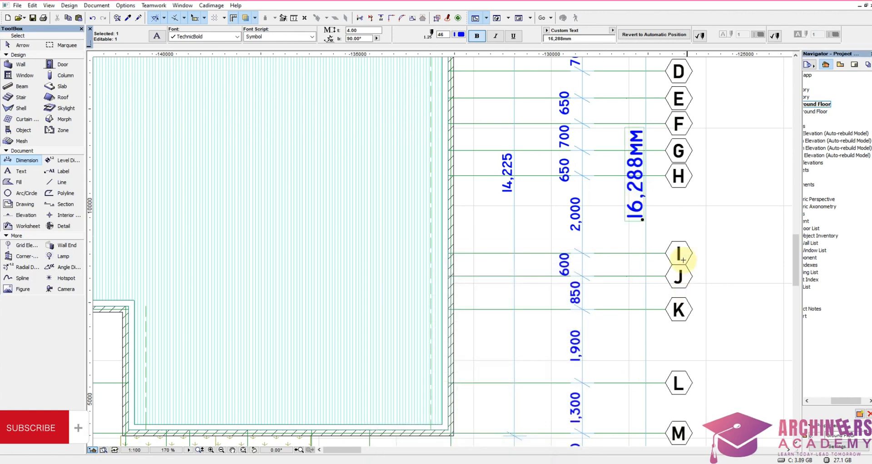
pyautogui.press('Escape')
# Step: Dimension the roof's overall width between its two far corners, placed just inside the numbered bubbles beyond gridline A
pyautogui.scroll(-4, 544, 171)
pyautogui.scroll(-4, 539, 239)
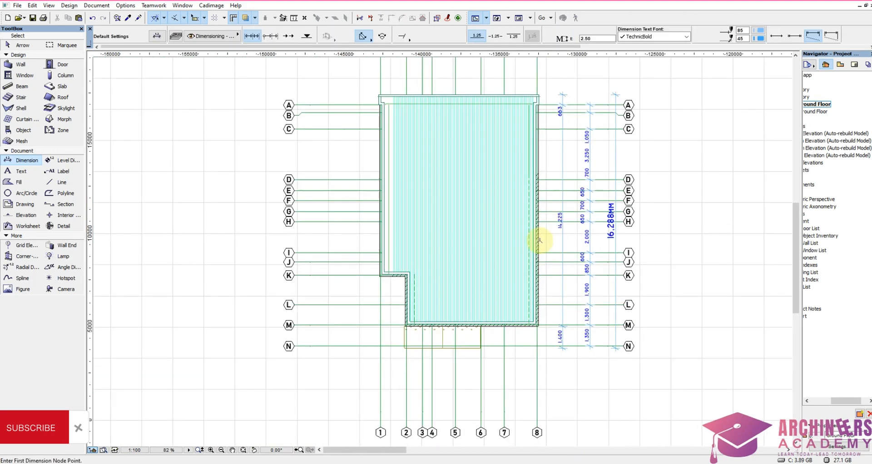
pyautogui.scroll(4, 530, 122)
pyautogui.scroll(8, 345, 187)
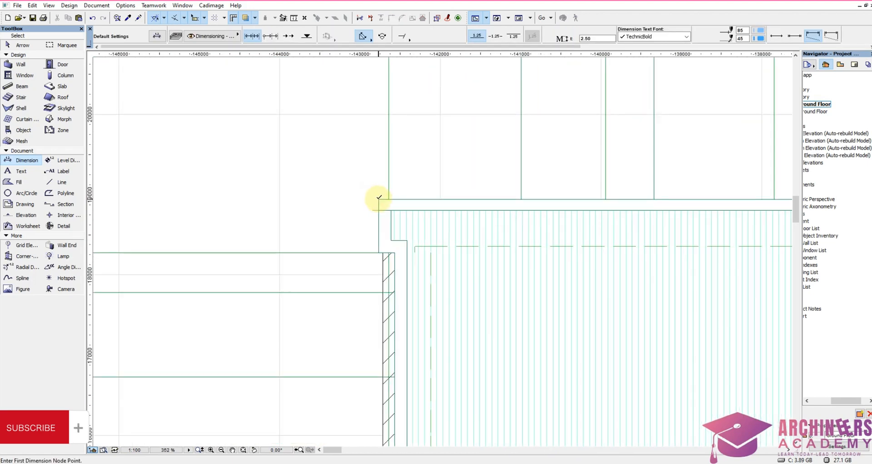
pyautogui.click(372, 200)
pyautogui.scroll(-10, 359, 214)
pyautogui.scroll(6, 547, 216)
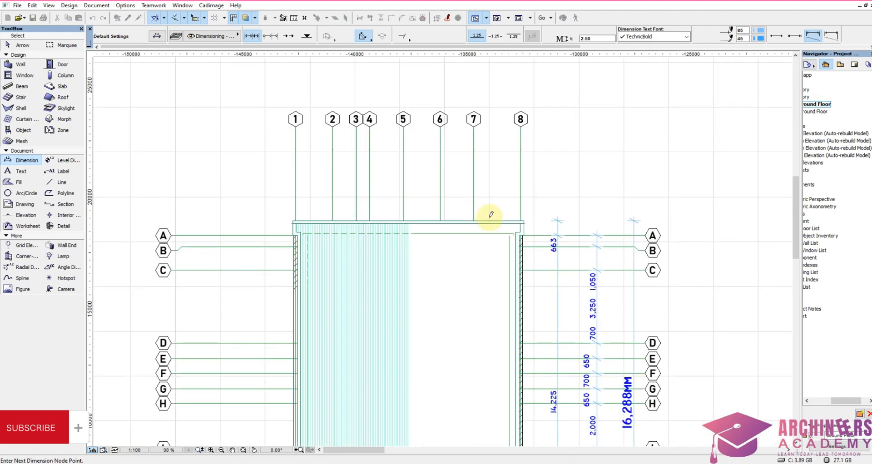
pyautogui.rightClick(562, 184)
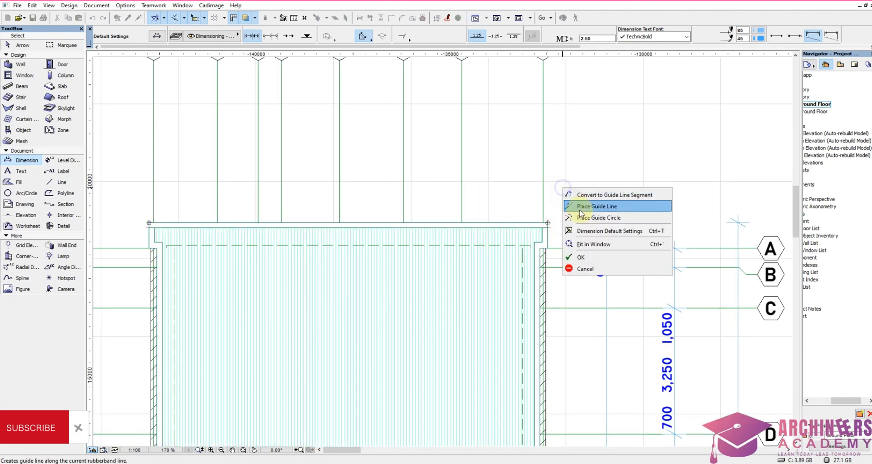
pyautogui.click(597, 254)
pyautogui.scroll(-4, 595, 255)
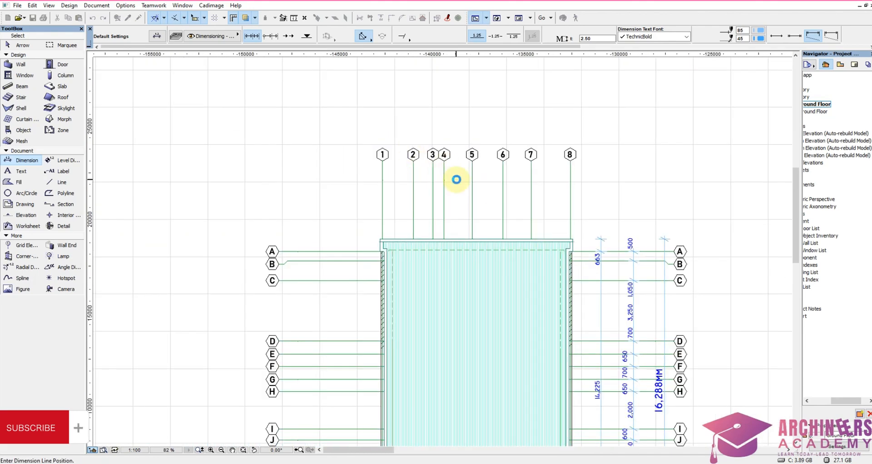
pyautogui.click(456, 180)
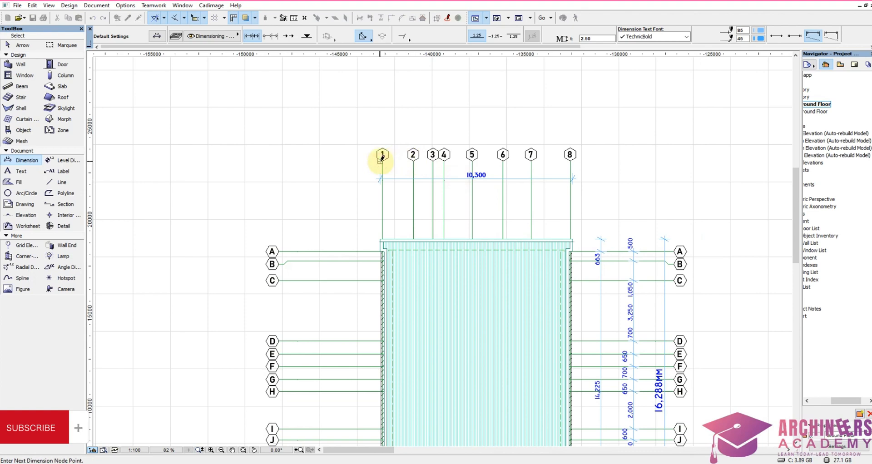
pyautogui.click(413, 160)
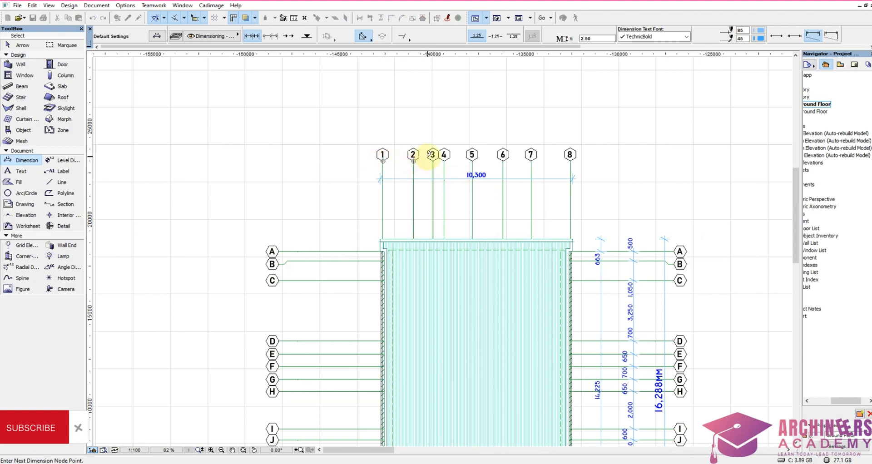
pyautogui.click(433, 160)
pyautogui.click(444, 161)
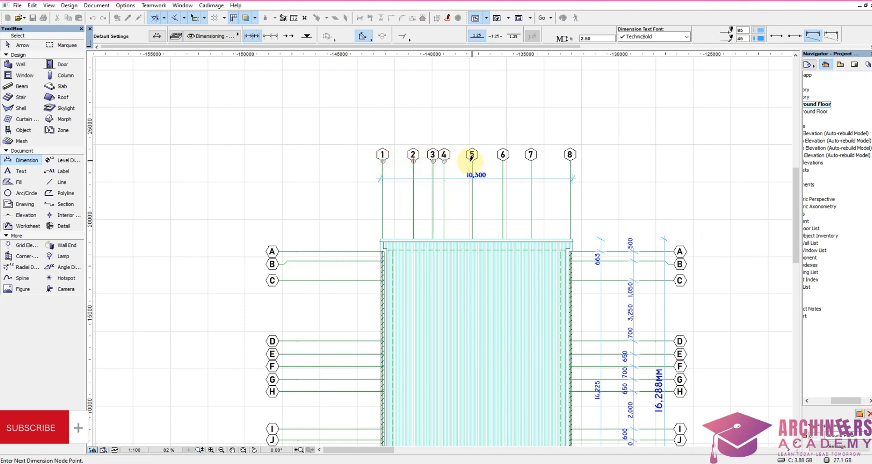
pyautogui.click(472, 161)
pyautogui.click(503, 160)
pyautogui.click(531, 160)
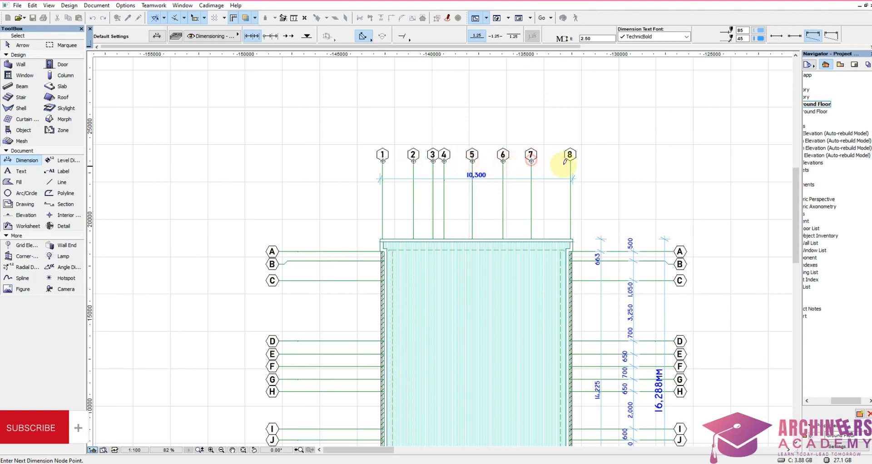
pyautogui.click(570, 160)
pyautogui.rightClick(570, 160)
pyautogui.click(566, 241)
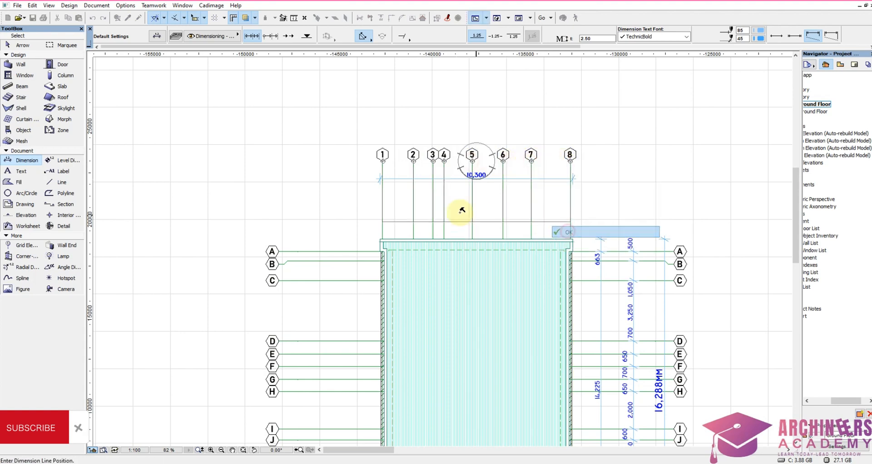
pyautogui.click(471, 208)
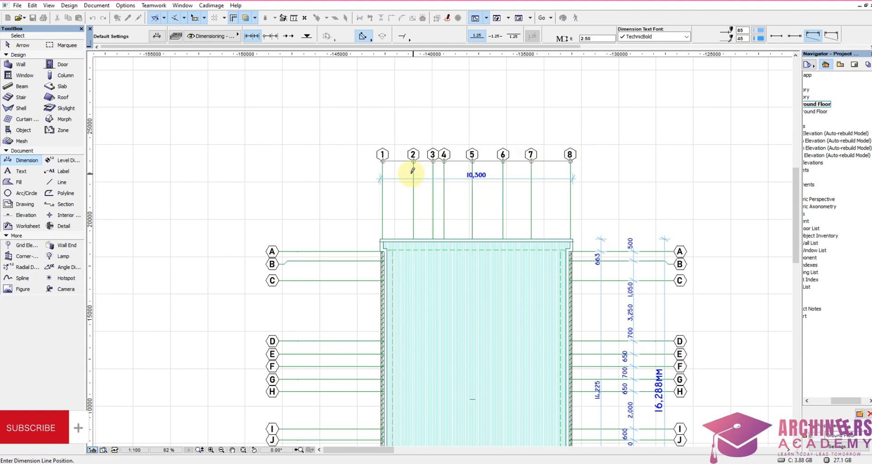
pyautogui.press('Escape')
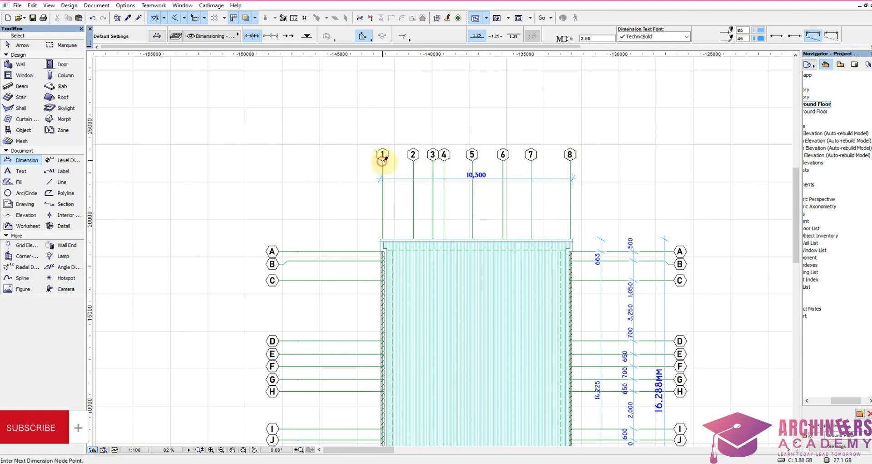
# Step: Dimension gridlines 1 to 8 as one chain, placed between the overall width dimension and the far roof edge
pyautogui.click(413, 161)
pyautogui.click(433, 161)
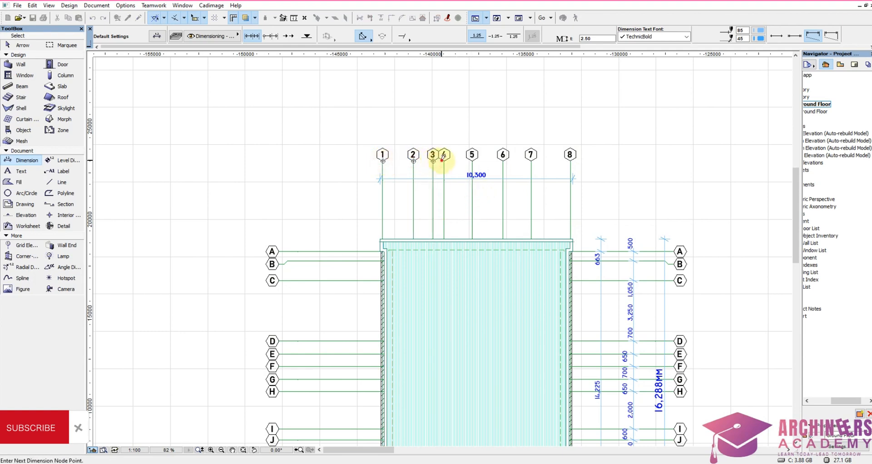
pyautogui.click(444, 160)
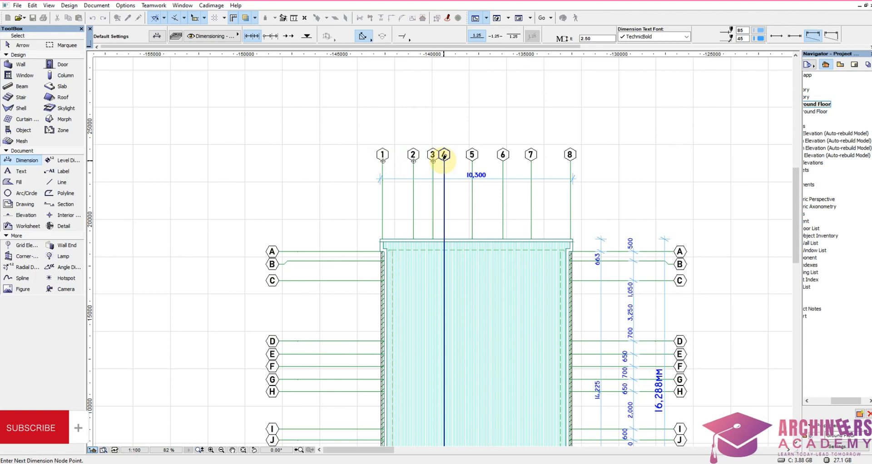
pyautogui.click(473, 161)
pyautogui.click(503, 160)
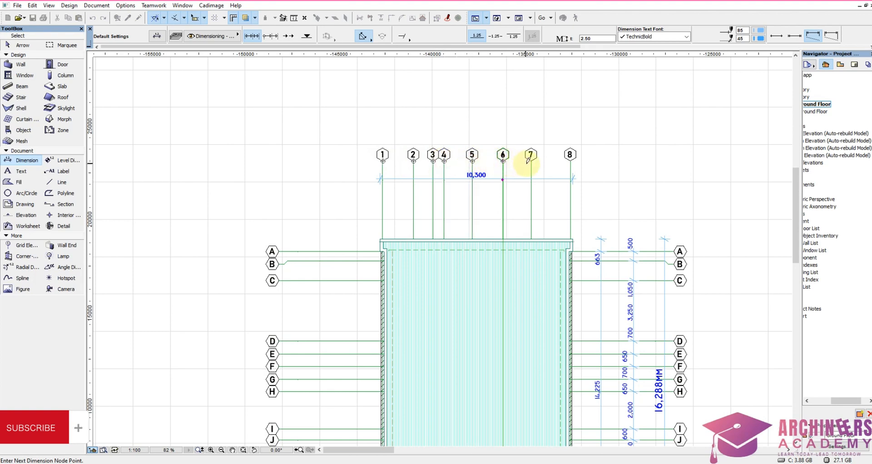
pyautogui.click(531, 161)
pyautogui.click(571, 160)
pyautogui.rightClick(552, 164)
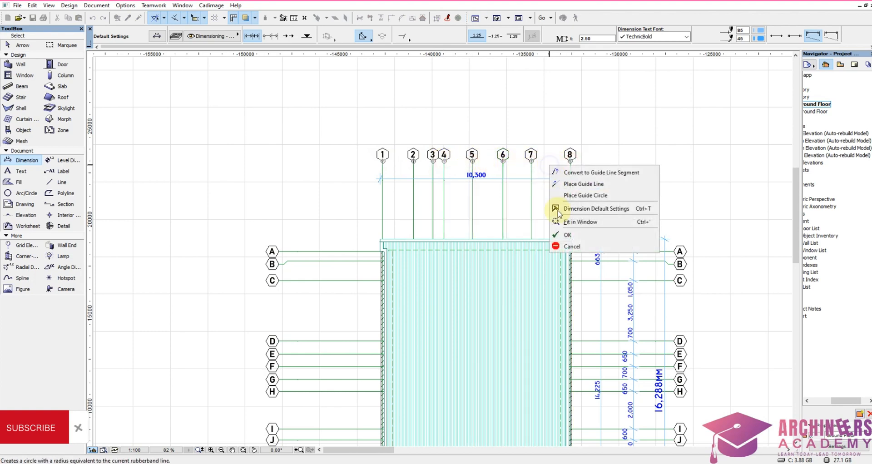
pyautogui.click(563, 235)
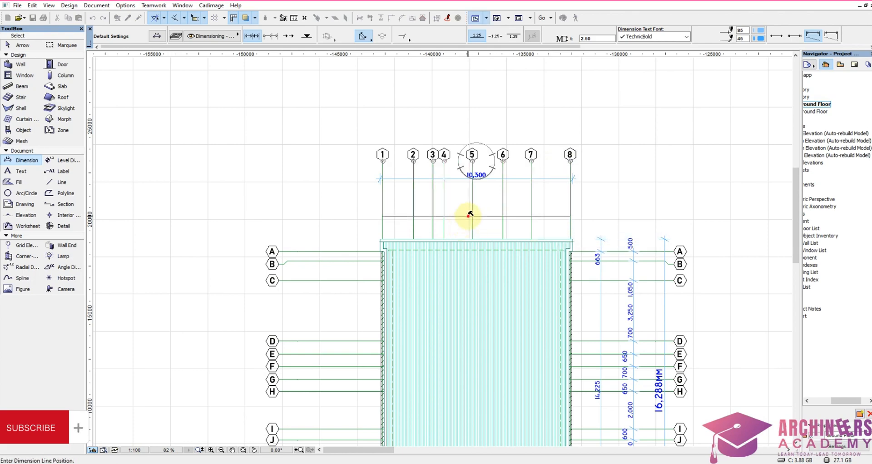
pyautogui.click(474, 217)
# Step: Set the overall width dimension's text to custom text 10,300mm with a 4 mm text height
pyautogui.scroll(4, 457, 168)
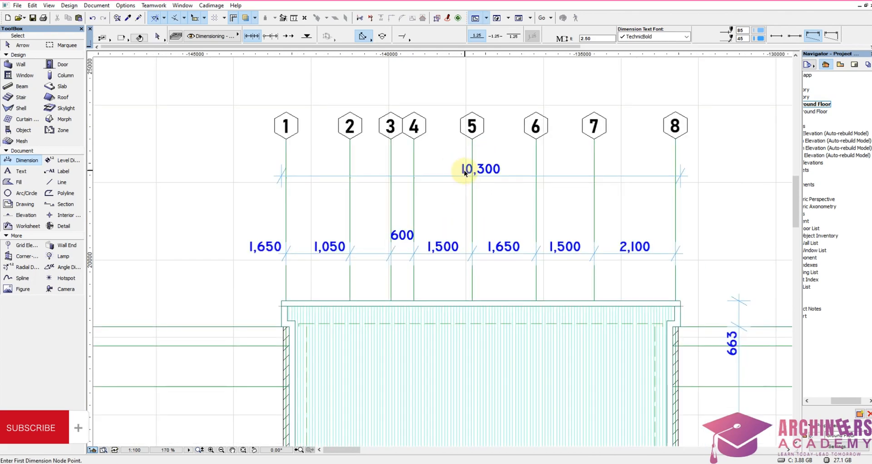
pyautogui.rightClick(447, 154)
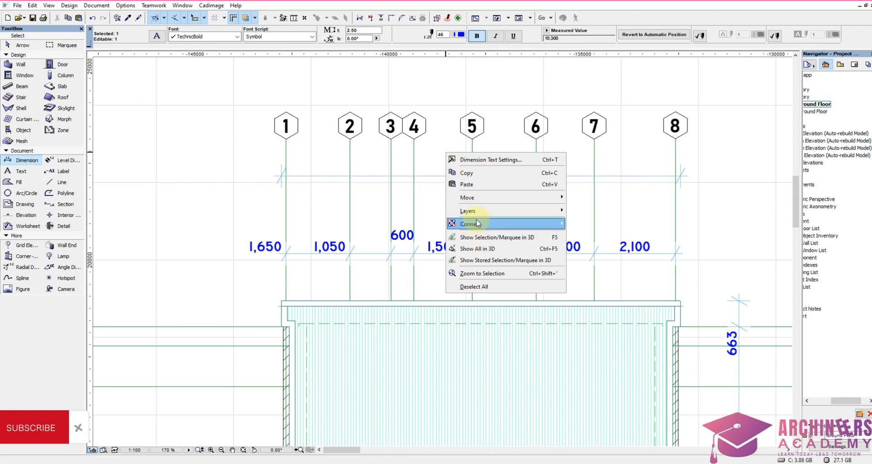
pyautogui.click(492, 161)
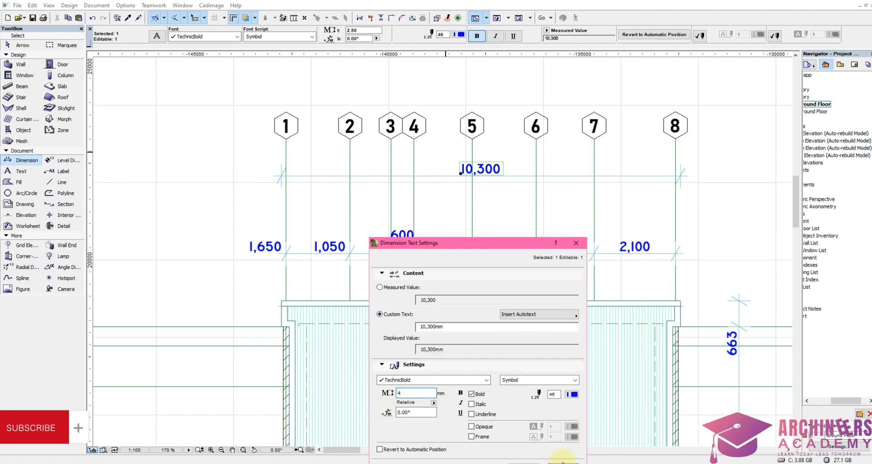
pyautogui.moveTo(525, 248); pyautogui.dragTo(510, 171)
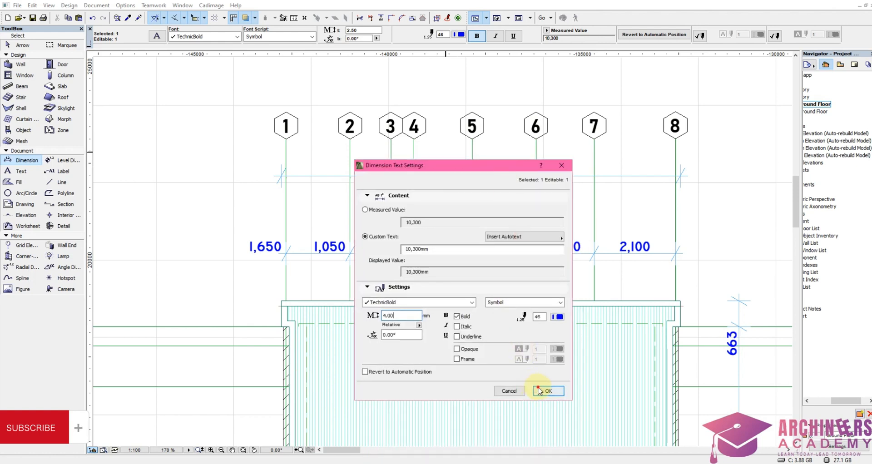
pyautogui.click(539, 391)
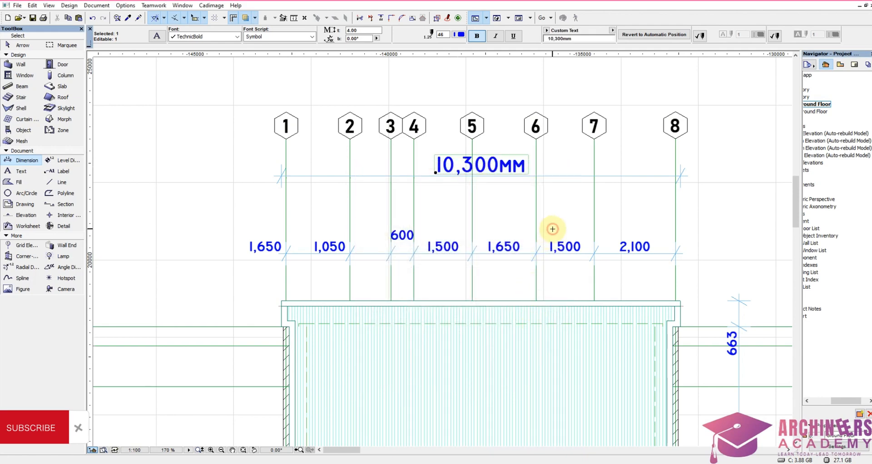
pyautogui.press('Escape')
# Step: Dimension the gridline 1 side from the far roof corner through both wall corners to the porch planting corner, placed just outside the wall
pyautogui.scroll(-5, 500, 200)
pyautogui.scroll(2, 460, 157)
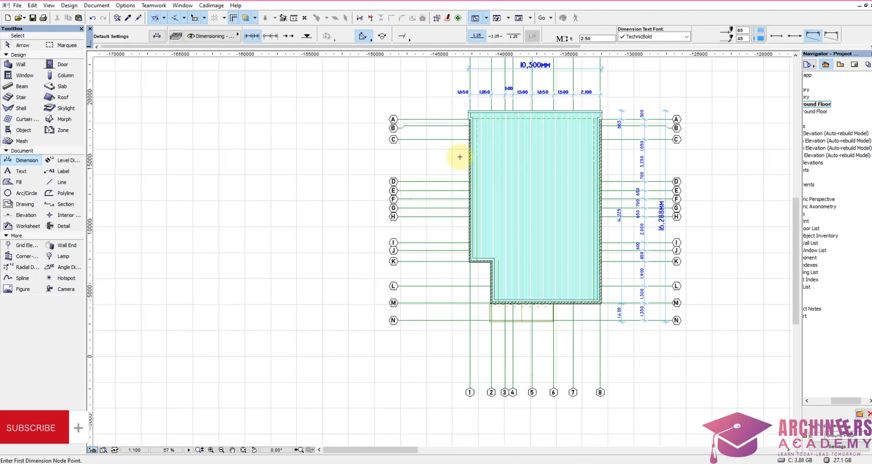
pyautogui.scroll(5, 481, 111)
pyautogui.click(453, 116)
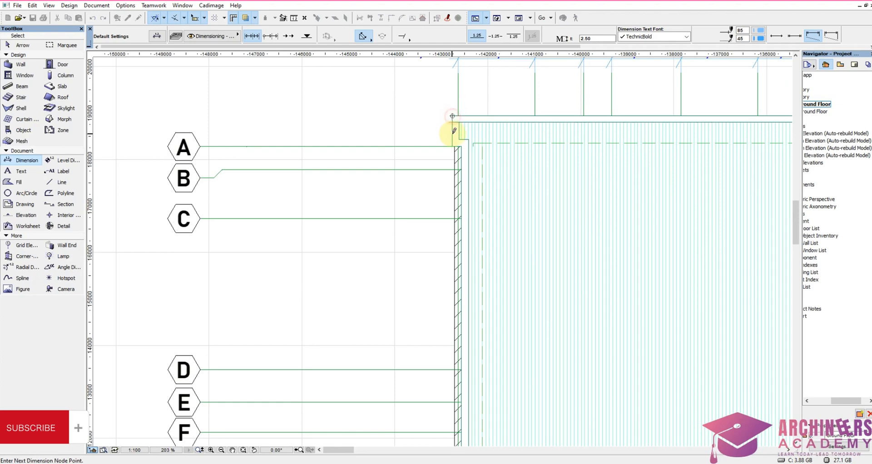
pyautogui.scroll(-5, 454, 145)
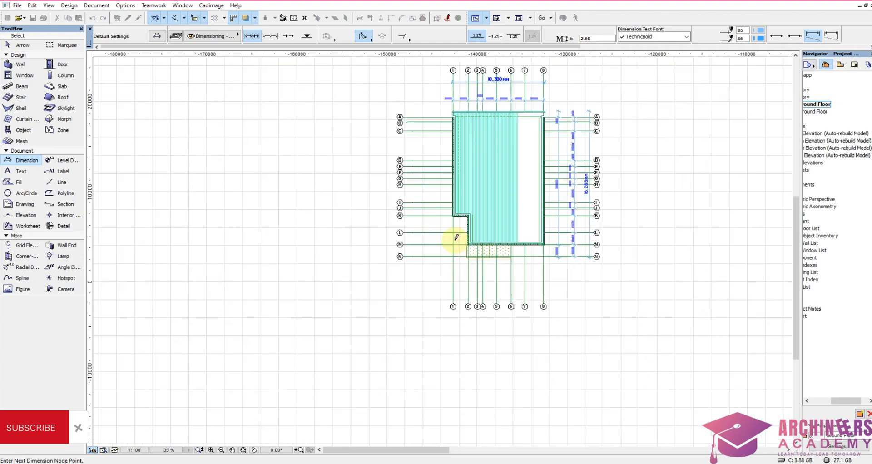
pyautogui.scroll(3, 453, 233)
pyautogui.scroll(4, 449, 194)
pyautogui.click(450, 193)
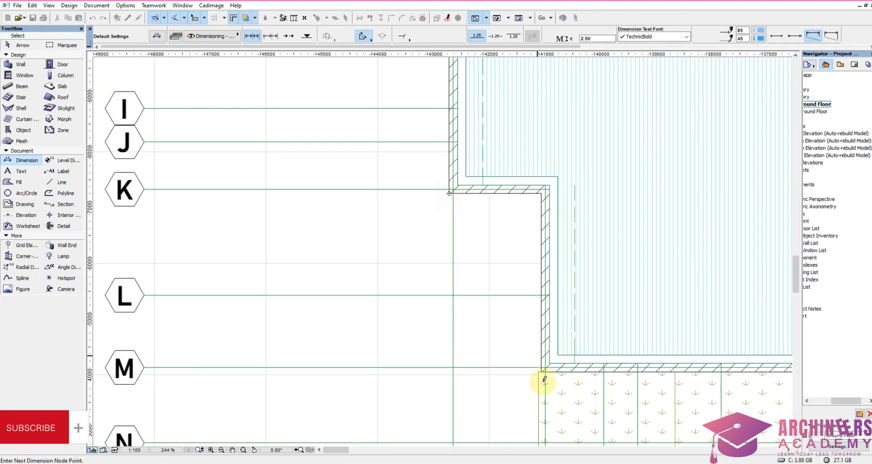
pyautogui.click(544, 371)
pyautogui.scroll(-4, 510, 356)
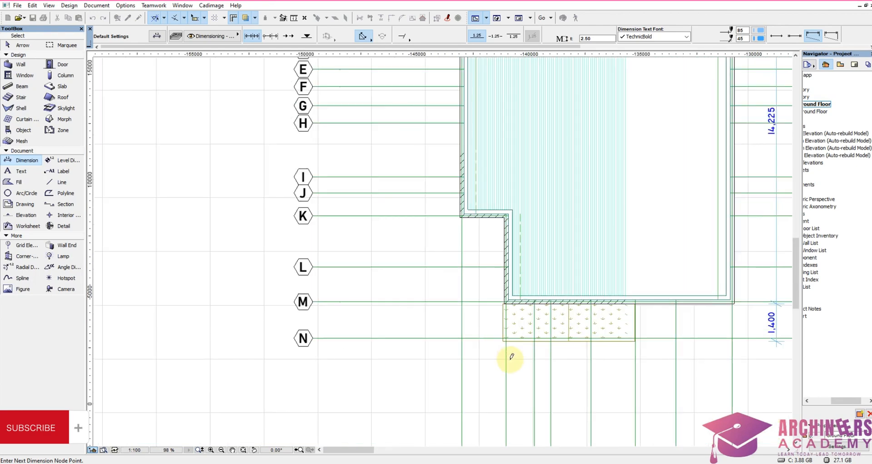
pyautogui.scroll(3, 497, 331)
pyautogui.click(496, 331)
pyautogui.scroll(-5, 499, 328)
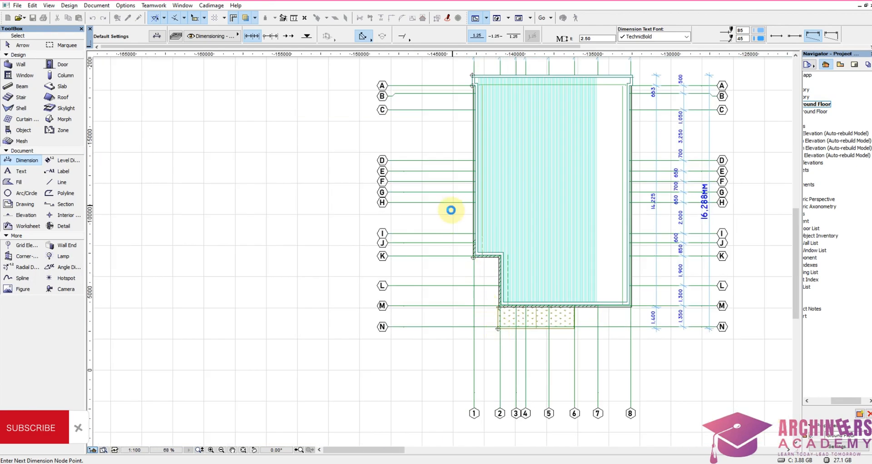
pyautogui.rightClick(451, 210)
pyautogui.click(482, 287)
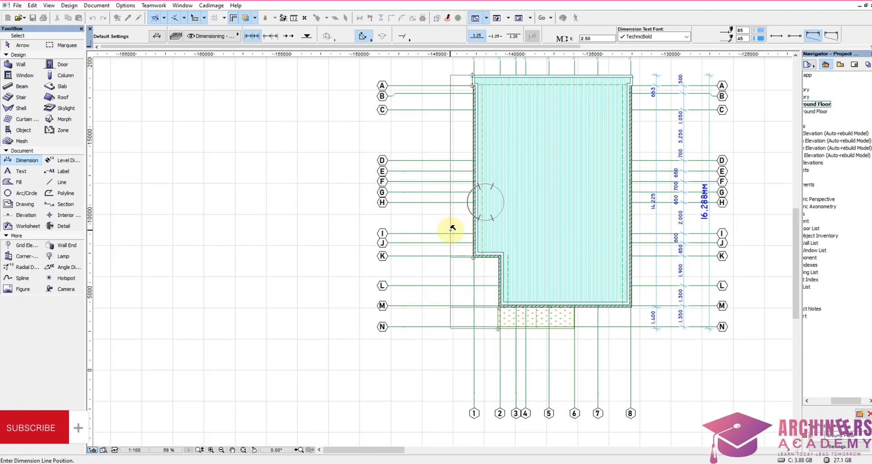
pyautogui.click(451, 229)
# Step: Copy the overall depth dimension and the gridline A to N chain from the gridline 8 side to the gridline 1 side
pyautogui.scroll(3, 697, 233)
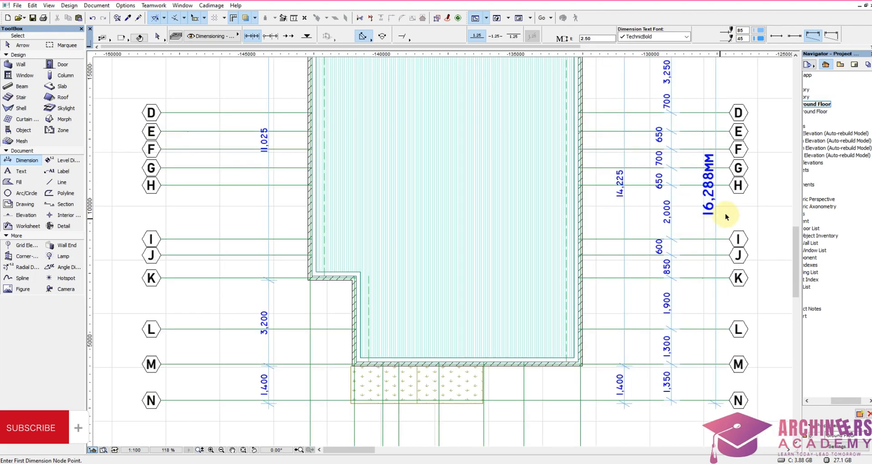
pyautogui.keyDown('shift'); pyautogui.moveTo(727, 214); pyautogui.dragTo(663, 228); pyautogui.keyUp('shift')
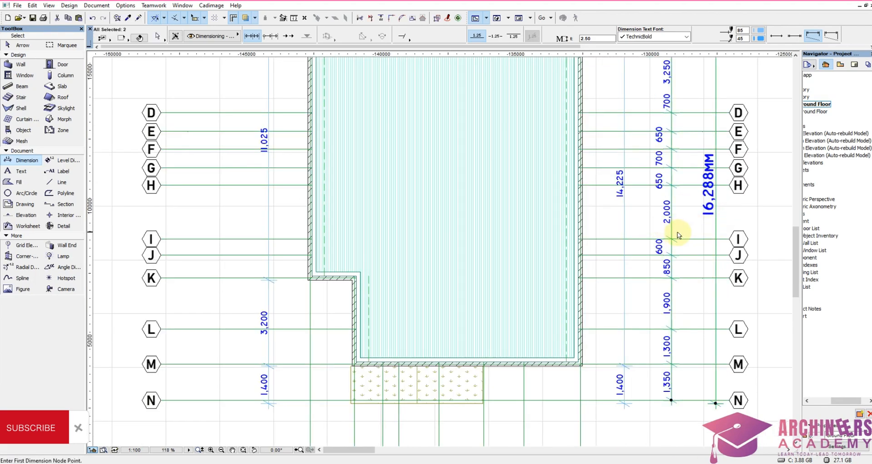
pyautogui.hotkey('ctrl', 'shift', 'd')
pyautogui.click(677, 233)
pyautogui.scroll(-4, 677, 255)
pyautogui.scroll(3, 480, 252)
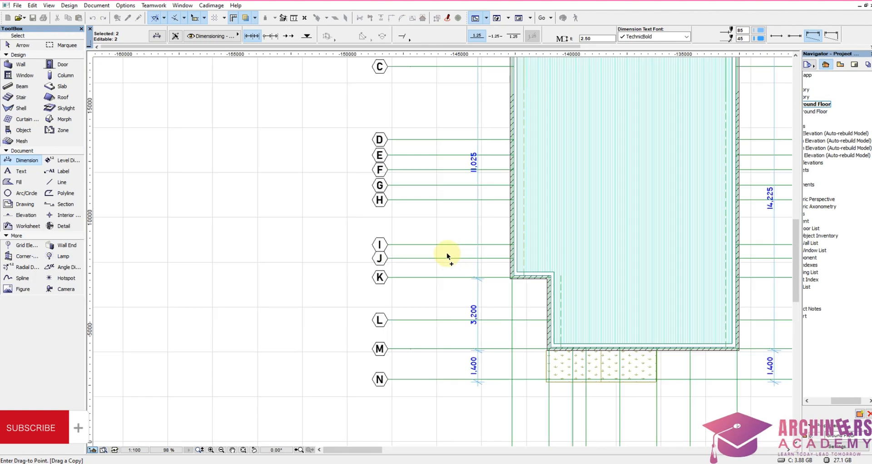
pyautogui.click(462, 238)
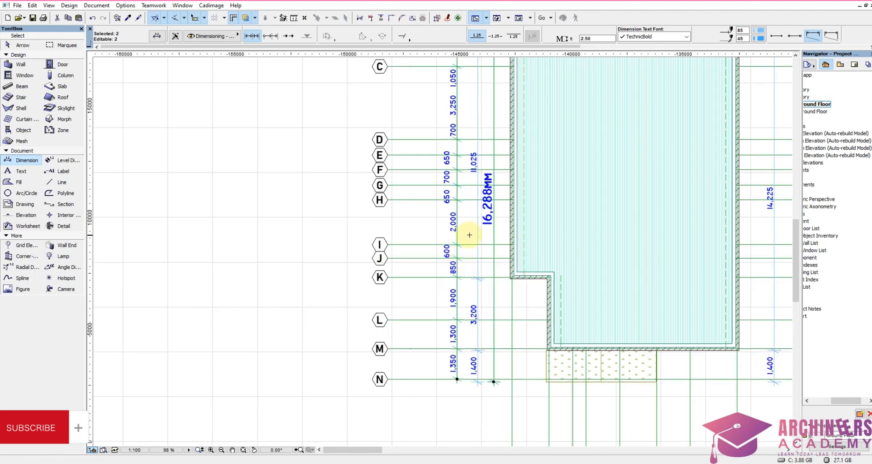
pyautogui.keyDown('shift'); pyautogui.click(455, 231); pyautogui.keyUp('shift')
pyautogui.keyDown('shift'); pyautogui.click(447, 220); pyautogui.keyUp('shift')
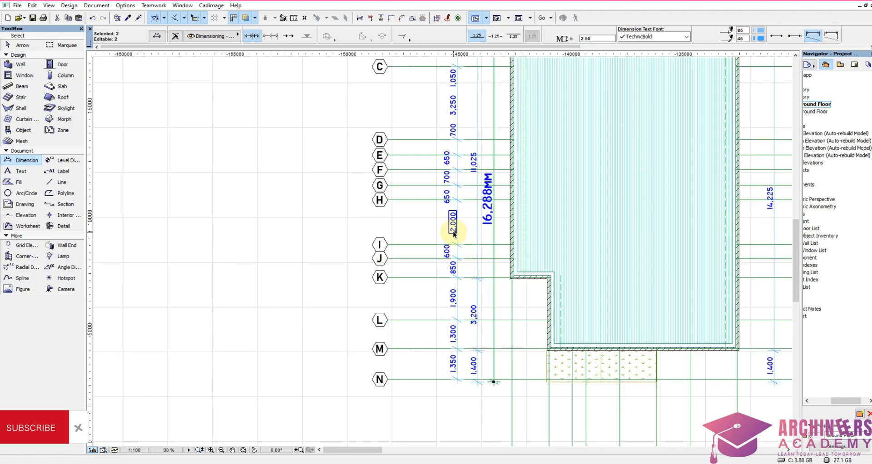
pyautogui.keyDown('shift'); pyautogui.click(454, 233); pyautogui.keyUp('shift')
pyautogui.press('Escape')
pyautogui.press('Escape')
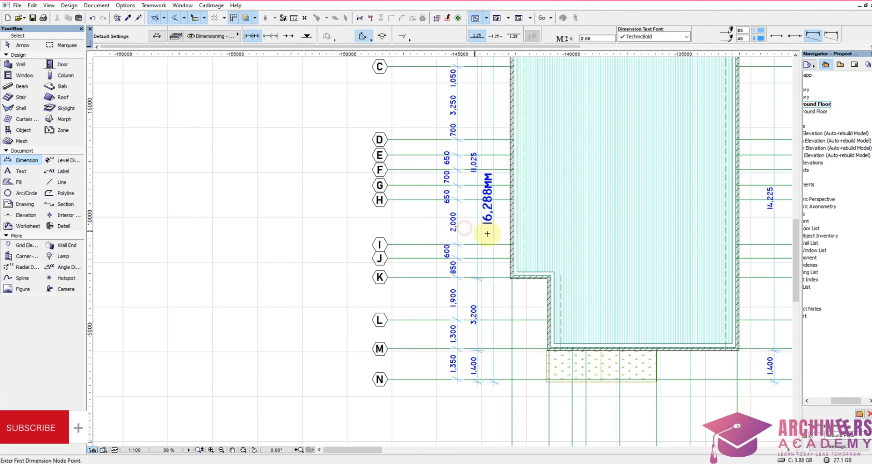
# Step: Move the copied 16,288mm overall dimension outward to just inside the lettered bubbles on the gridline 1 side
pyautogui.keyDown('shift'); pyautogui.click(494, 235); pyautogui.keyUp('shift')
pyautogui.hotkey('ctrl', 'd')
pyautogui.click(494, 234)
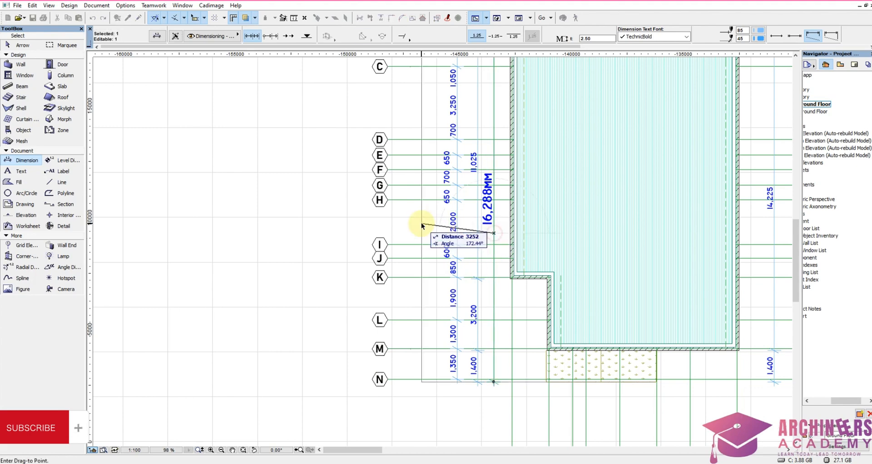
pyautogui.click(415, 226)
pyautogui.press('Escape')
pyautogui.scroll(-2, 445, 226)
pyautogui.scroll(3, 460, 226)
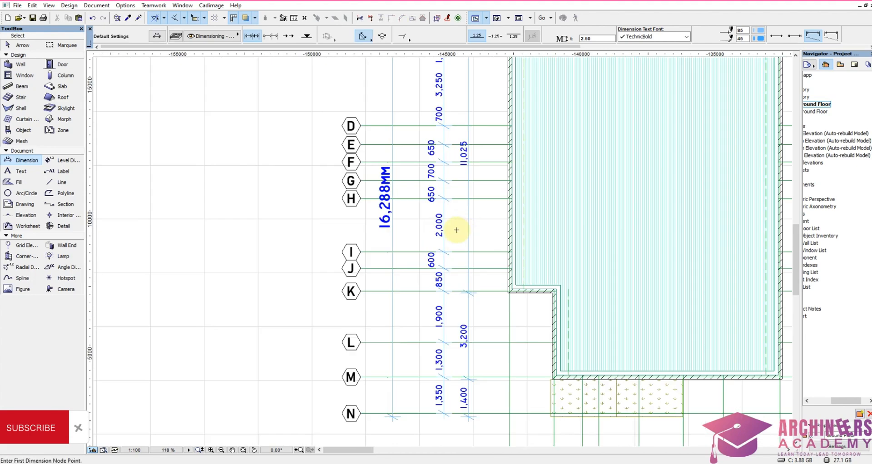
# Step: Shift the copied gridline A to N chain slightly outward, away from the wall dimension chain on the gridline 1 side
pyautogui.keyDown('shift'); pyautogui.click(450, 241); pyautogui.keyUp('shift')
pyautogui.hotkey('ctrl', 'd')
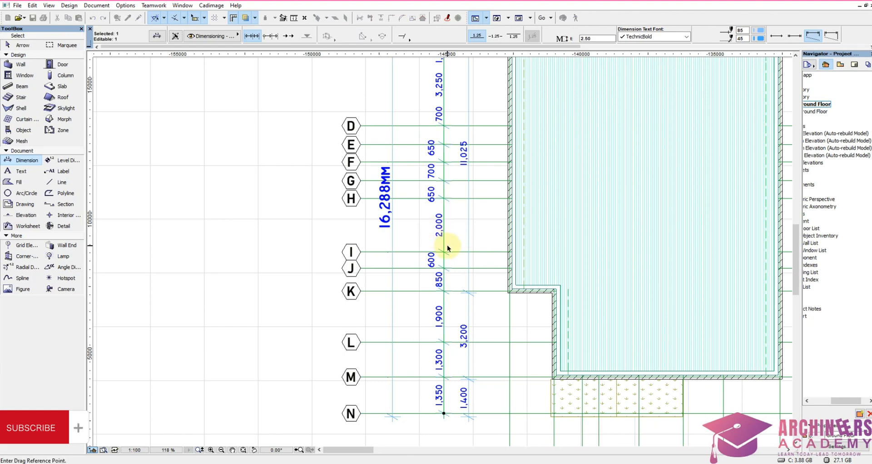
pyautogui.click(448, 247)
pyautogui.click(438, 246)
pyautogui.click(449, 238)
pyautogui.scroll(-6, 449, 239)
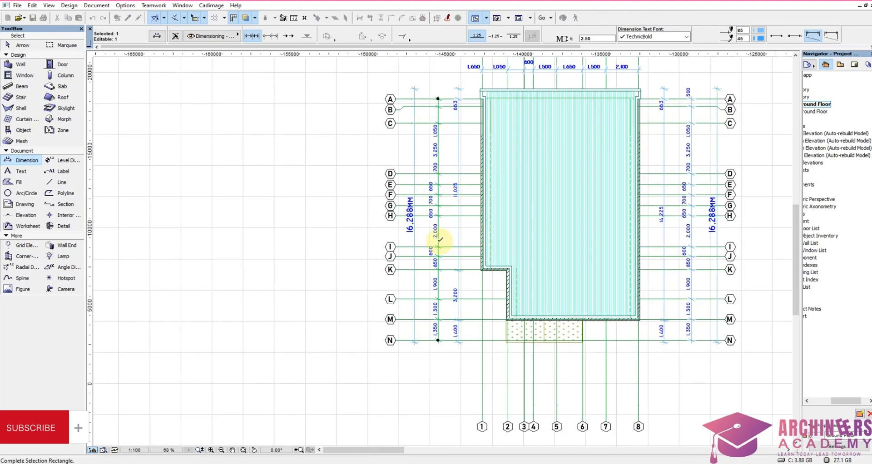
pyautogui.scroll(-7, 730, 234)
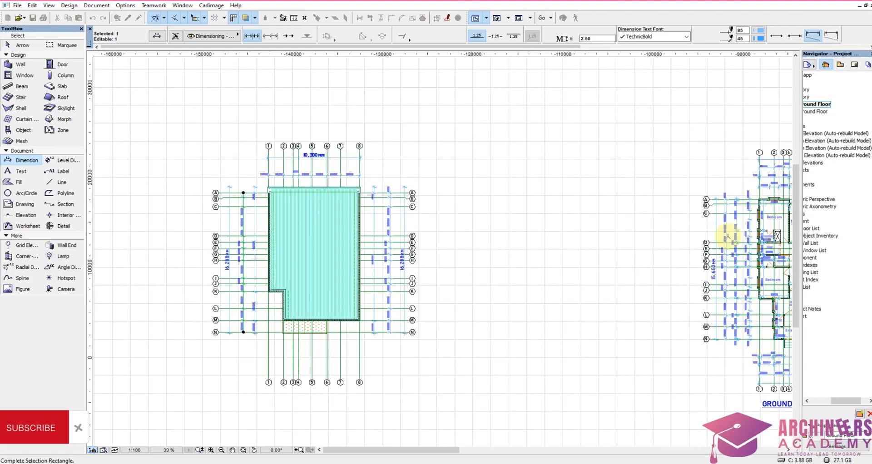
pyautogui.scroll(8, 427, 272)
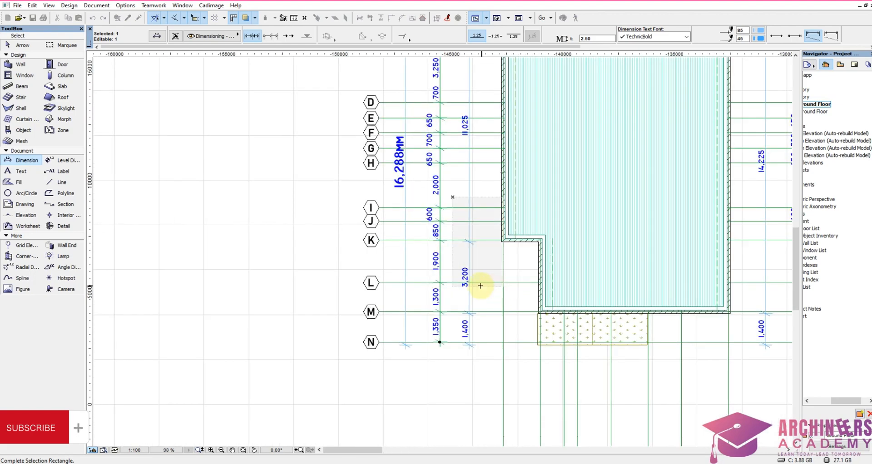
pyautogui.press('Escape')
pyautogui.press('Escape')
# Step: Dimension the porch side from the gridline 8 wall corner through both planting corners to the gridline 1 wall corner, placed below the planting
pyautogui.scroll(-5, 452, 280)
pyautogui.scroll(12, 569, 277)
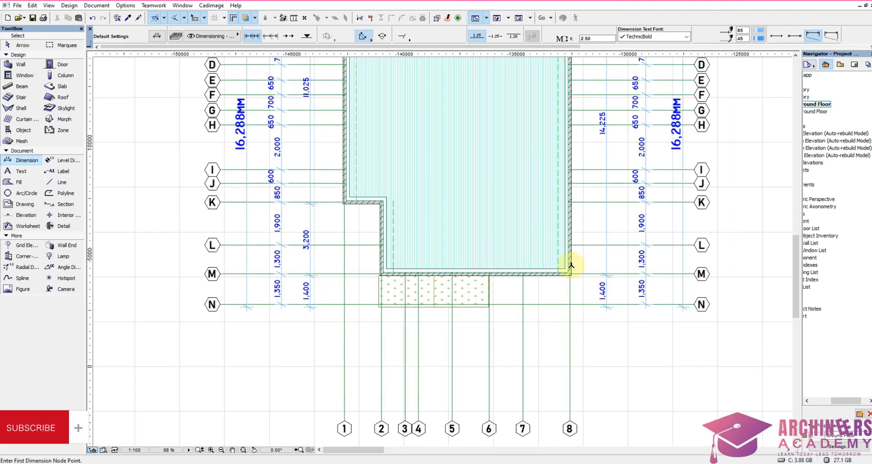
pyautogui.click(573, 267)
pyautogui.scroll(-5, 588, 278)
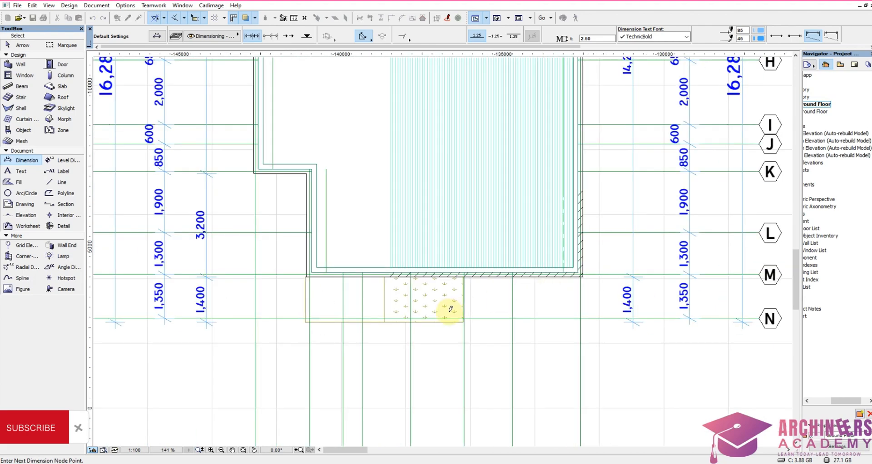
pyautogui.scroll(4, 446, 306)
pyautogui.click(479, 332)
pyautogui.scroll(-5, 552, 333)
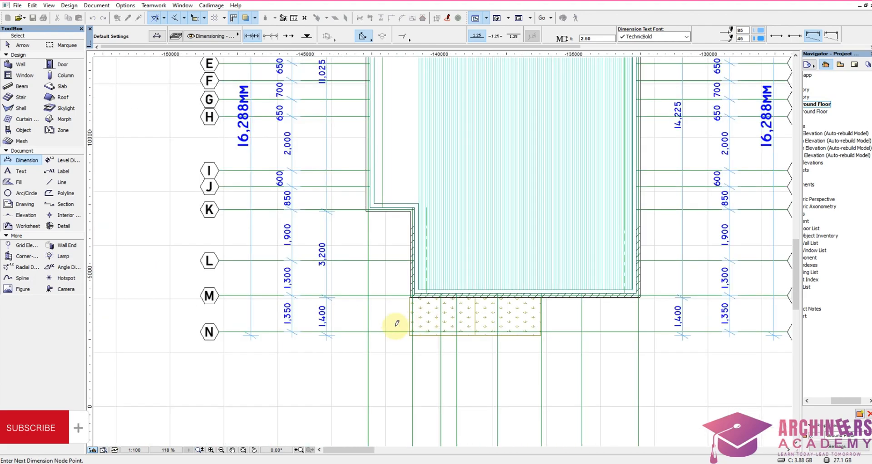
pyautogui.scroll(5, 395, 321)
pyautogui.scroll(-2, 441, 340)
pyautogui.scroll(-4, 437, 348)
pyautogui.scroll(4, 414, 245)
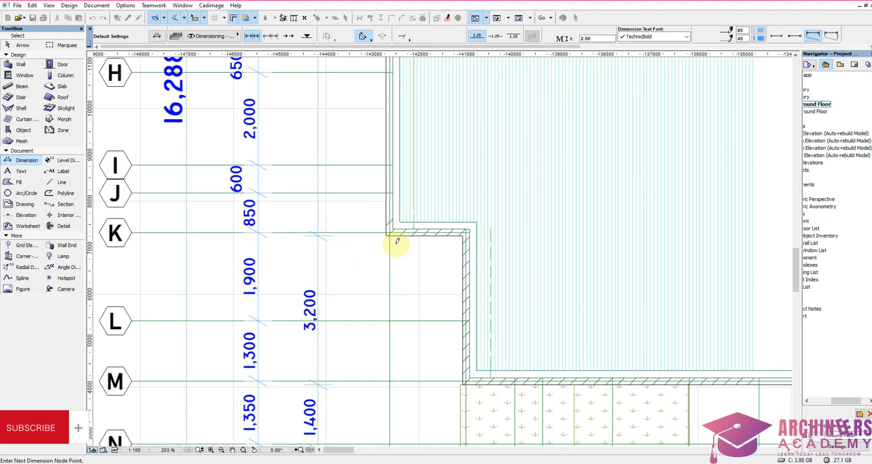
pyautogui.click(388, 235)
pyautogui.scroll(-5, 432, 250)
pyautogui.scroll(1, 434, 248)
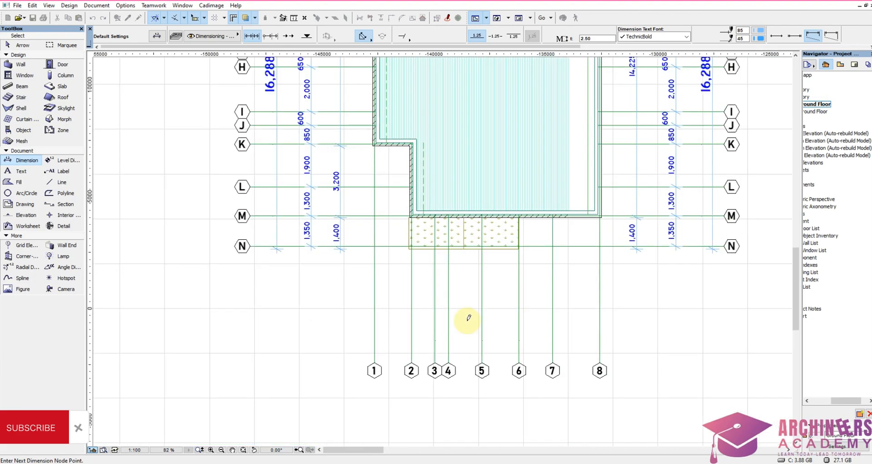
pyautogui.rightClick(455, 261)
pyautogui.click(474, 333)
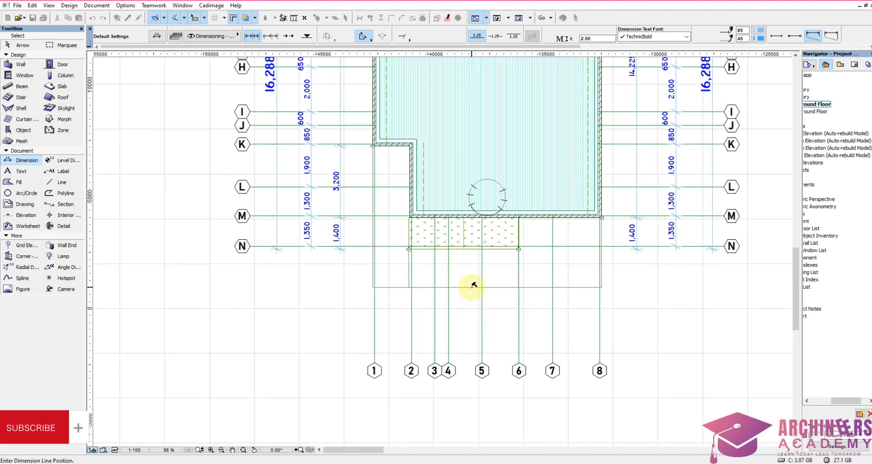
pyautogui.click(468, 286)
# Step: Copy the overall width dimension and gridline 1 to 8 chain to the porch side, moving the overall dimension just inside the numbered bubbles
pyautogui.scroll(-5, 470, 254)
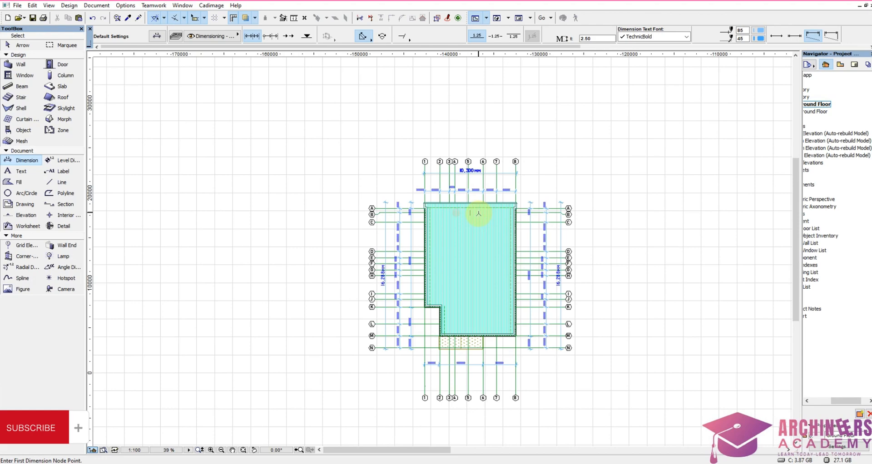
pyautogui.scroll(8, 485, 167)
pyautogui.keyDown('shift'); pyautogui.click(494, 270); pyautogui.keyUp('shift')
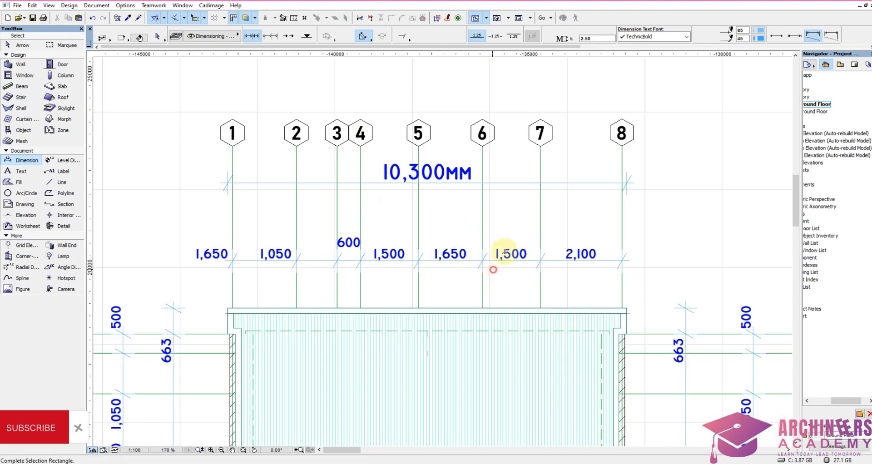
pyautogui.click(513, 167)
pyautogui.scroll(-5, 514, 176)
pyautogui.click(508, 208)
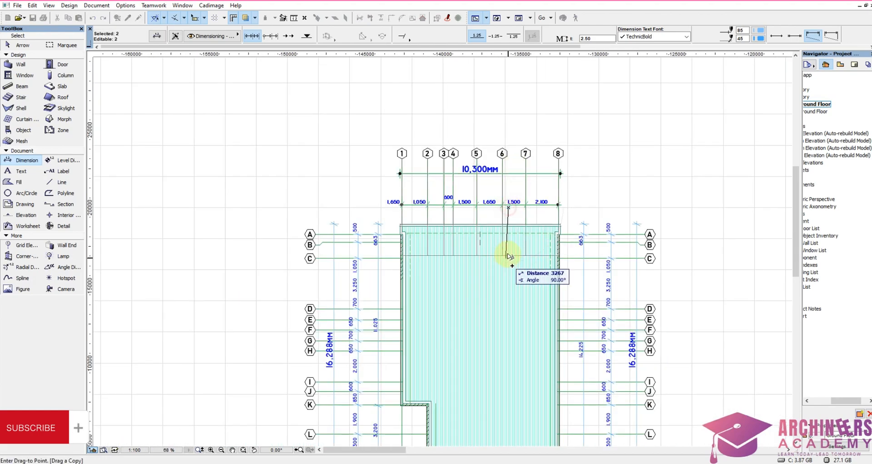
pyautogui.scroll(-4, 508, 257)
pyautogui.scroll(6, 500, 346)
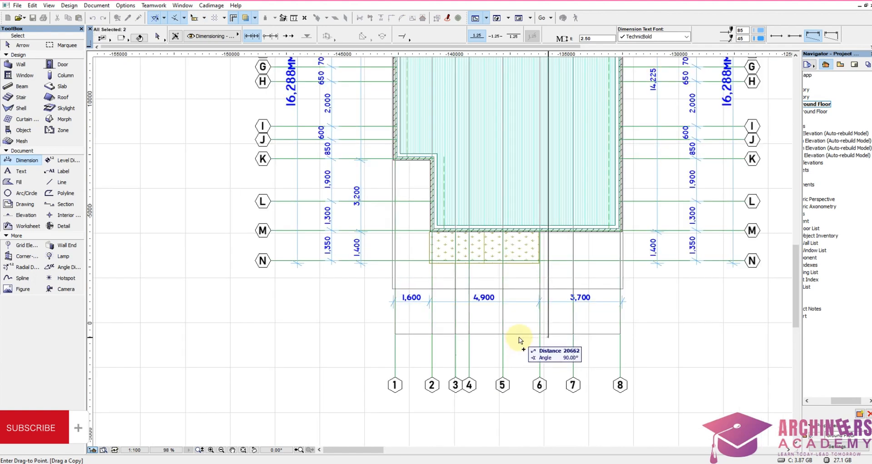
pyautogui.click(522, 341)
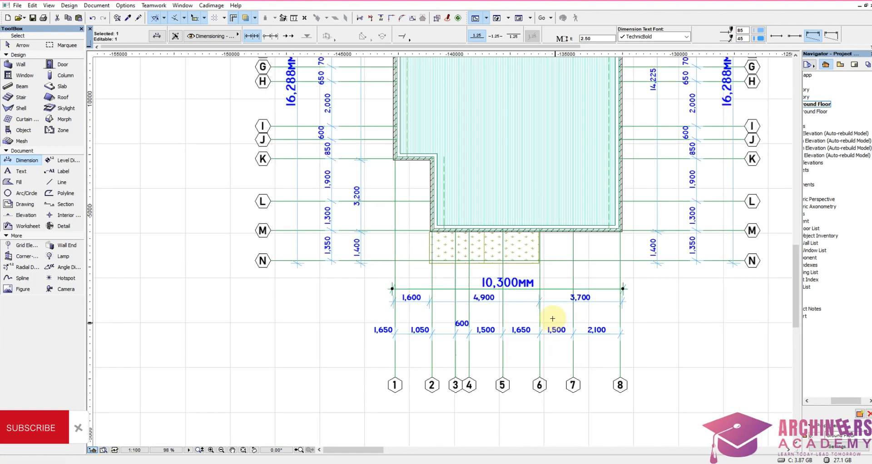
pyautogui.click(546, 282)
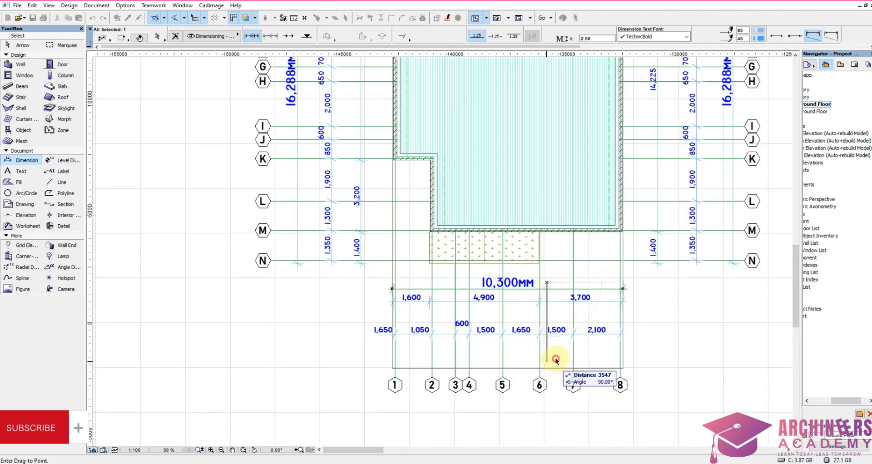
pyautogui.click(557, 360)
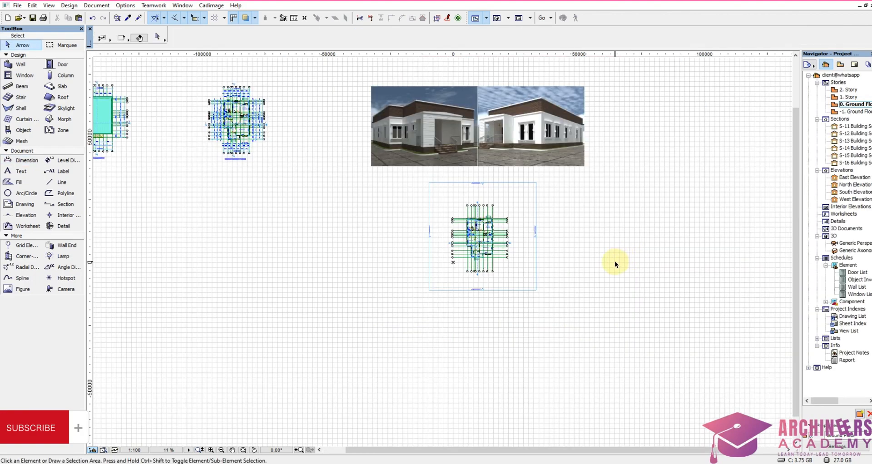
# Step: Examine the titled floor plans, elevations, doors and windows schedule and renderings laid out across the ground floor view
pyautogui.scroll(-3, 535, 261)
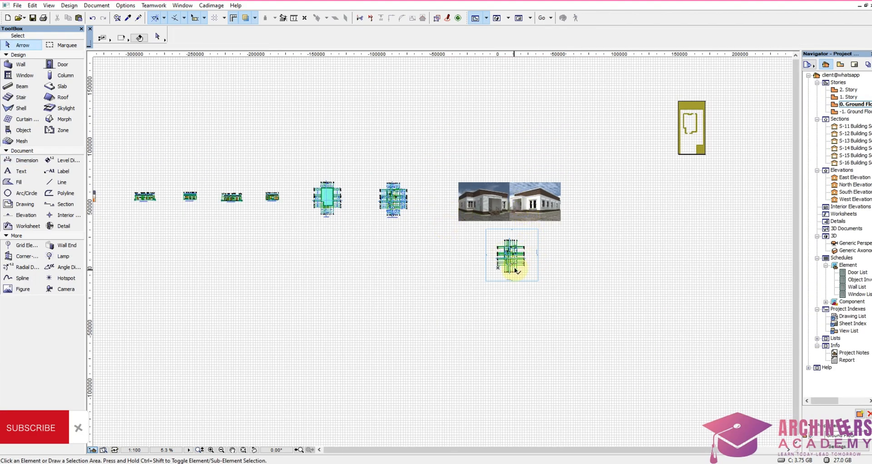
pyautogui.scroll(2, 516, 270)
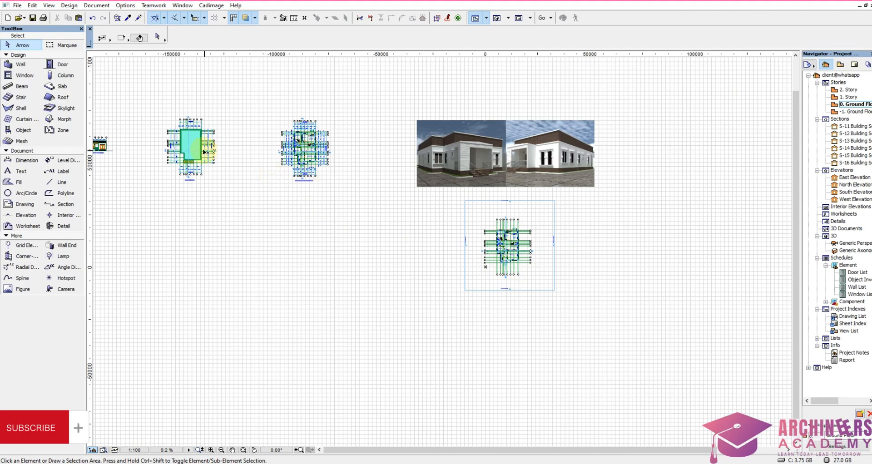
pyautogui.moveTo(205, 149); pyautogui.dragTo(655, 242, button='middle')
pyautogui.scroll(-2, 655, 242)
pyautogui.scroll(2, 284, 210)
pyautogui.scroll(3, 179, 190)
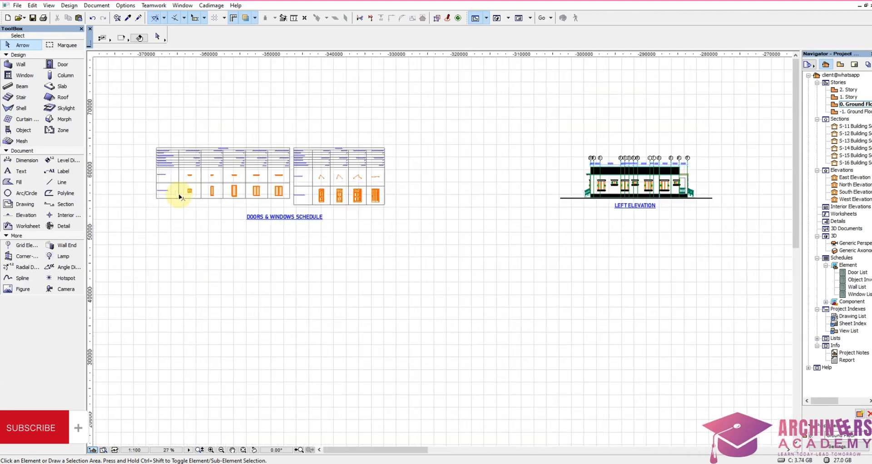
pyautogui.scroll(3, 200, 166)
pyautogui.scroll(-10, 211, 170)
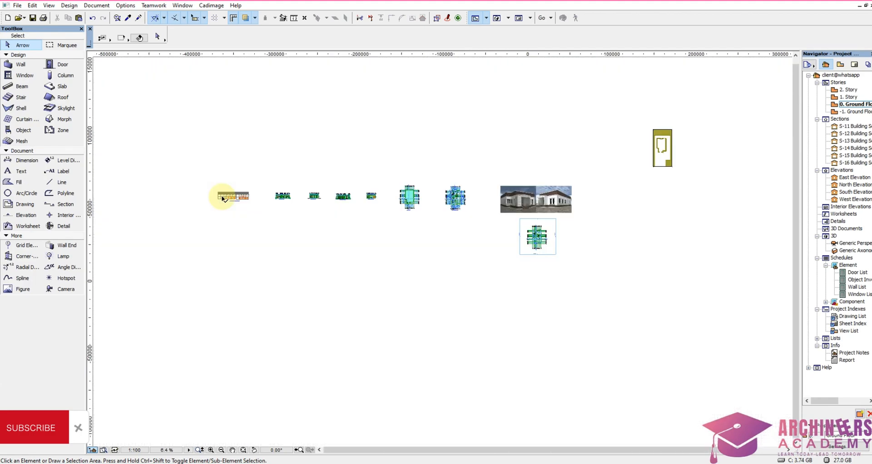
pyautogui.scroll(2, 435, 219)
pyautogui.scroll(3, 497, 236)
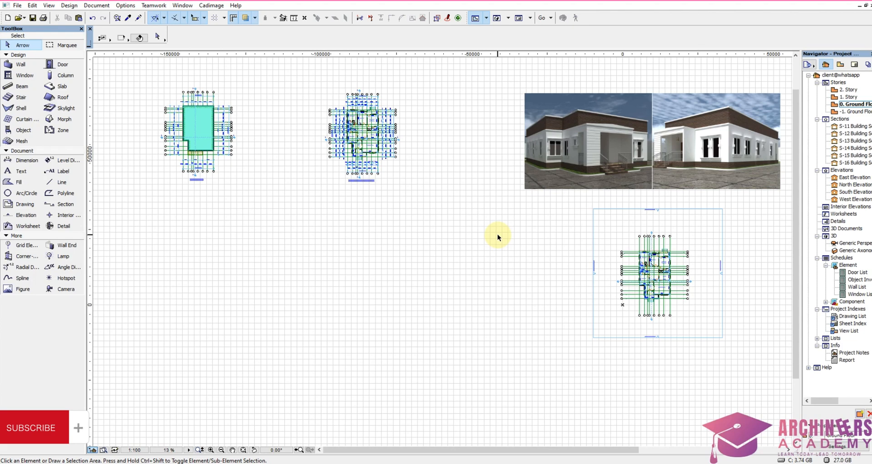
pyautogui.scroll(-2, 517, 249)
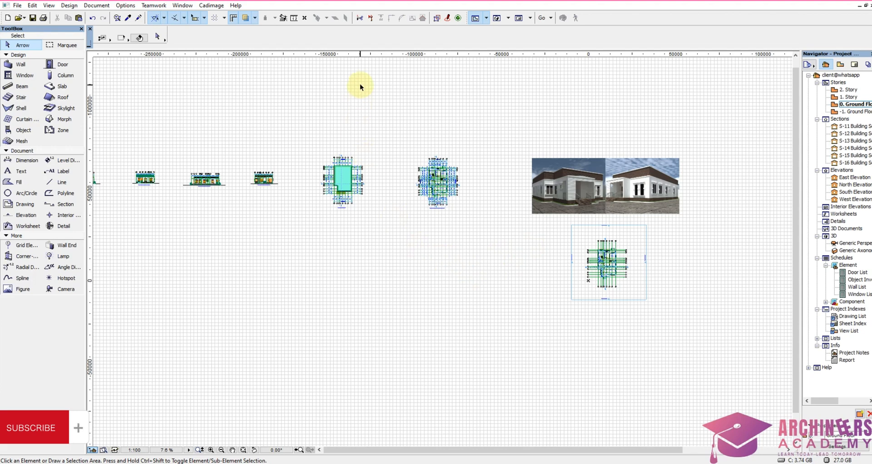
# Step: Start a line-based survey boundary with its start point in the empty area below the dimensioned floor plan
pyautogui.click(210, 5)
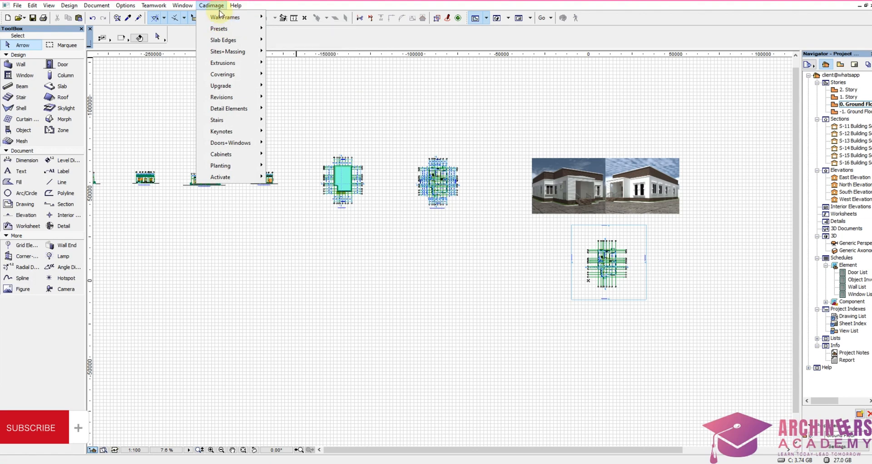
pyautogui.moveTo(235, 6)
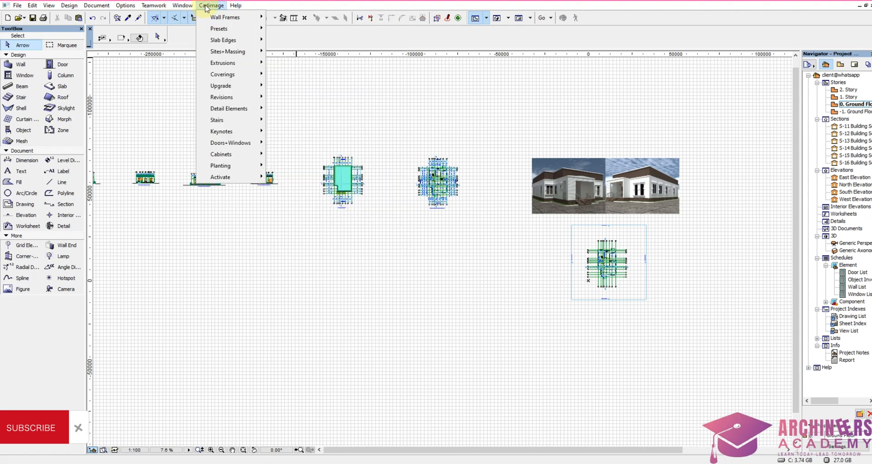
pyautogui.moveTo(249, 79)
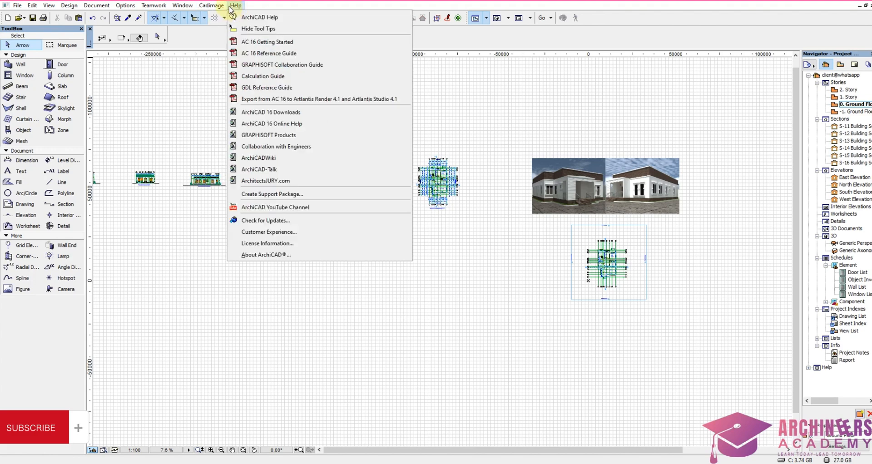
pyautogui.moveTo(229, 54)
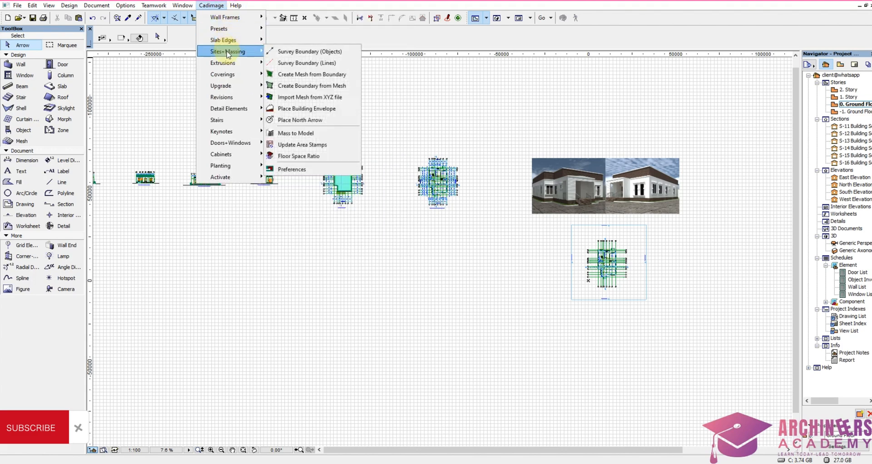
pyautogui.click(296, 64)
pyautogui.scroll(2, 395, 282)
pyautogui.scroll(-3, 400, 181)
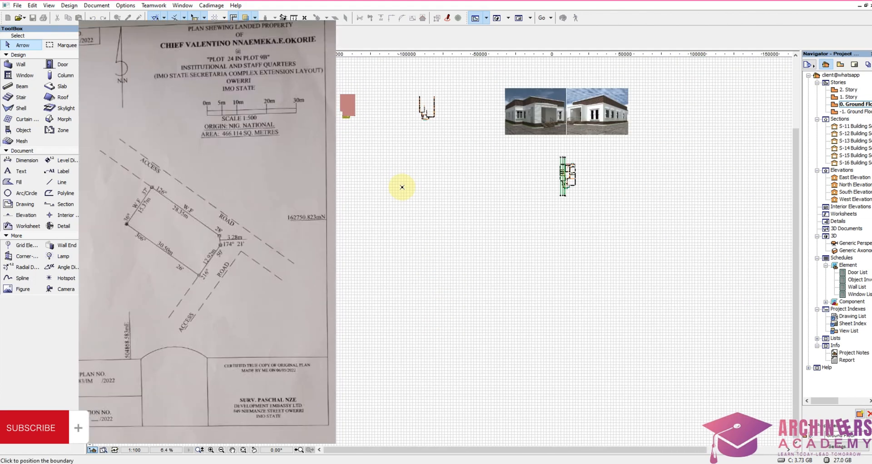
pyautogui.scroll(5, 398, 152)
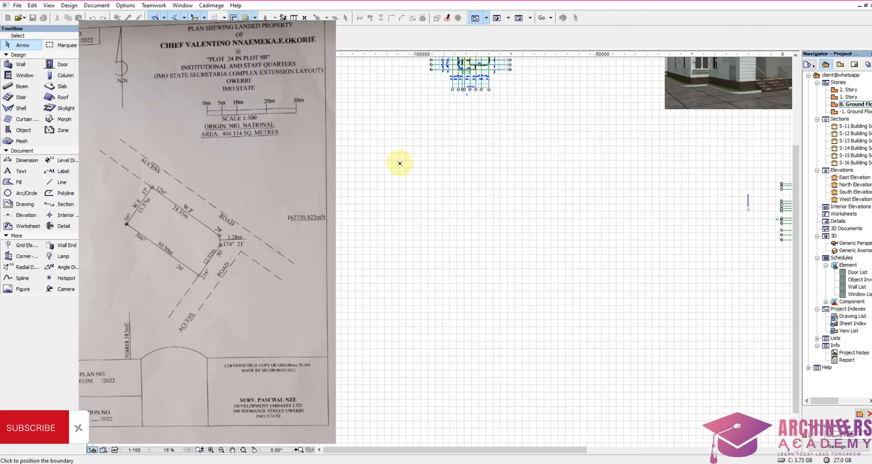
pyautogui.click(402, 204)
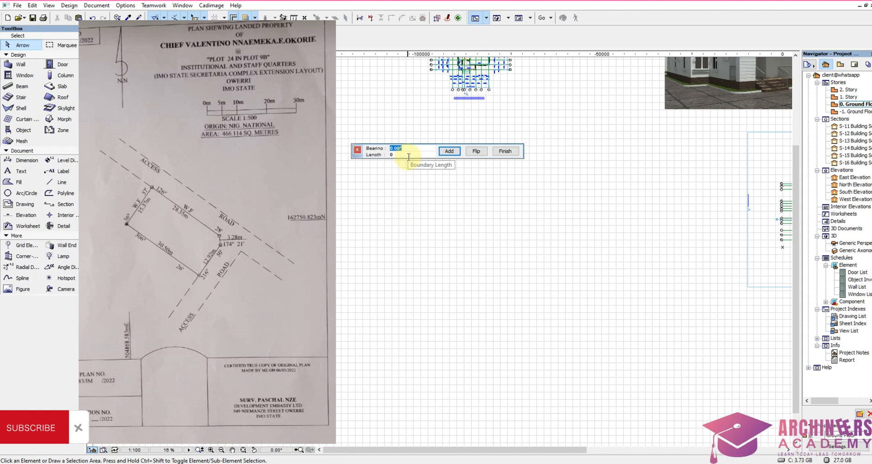
# Step: Add the first boundary segment with a bearing of 36.37° and a length of 15370
pyautogui.write('36')
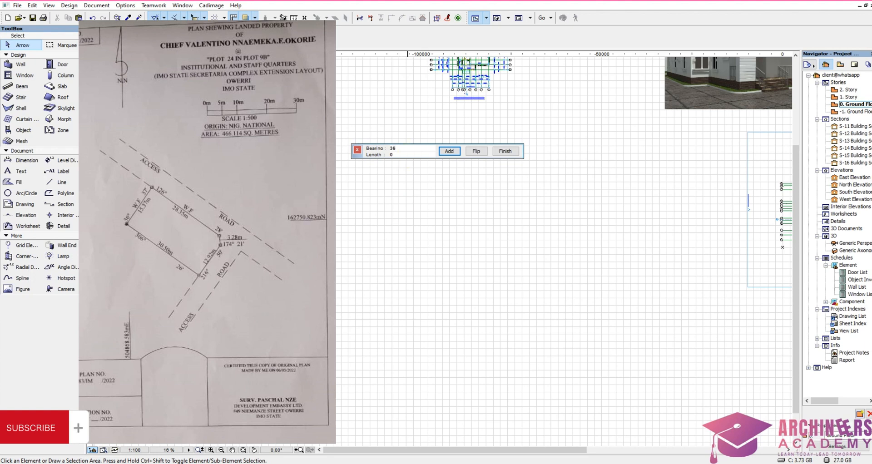
pyautogui.write('.37')
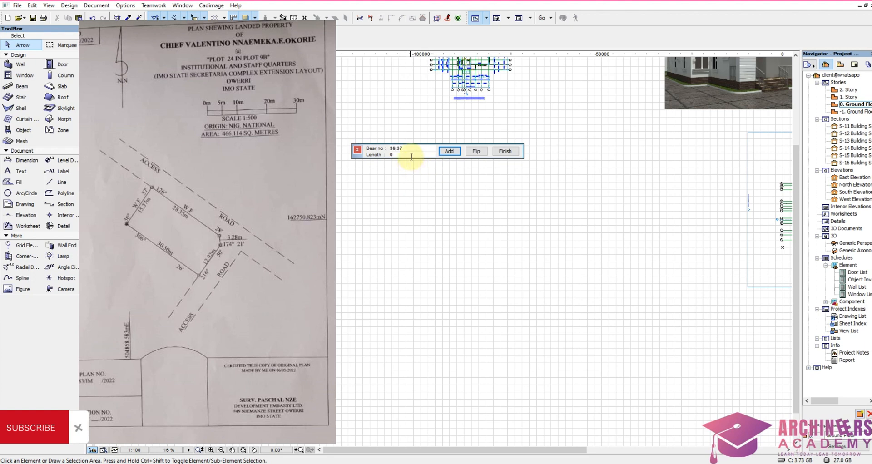
pyautogui.press('Tab')
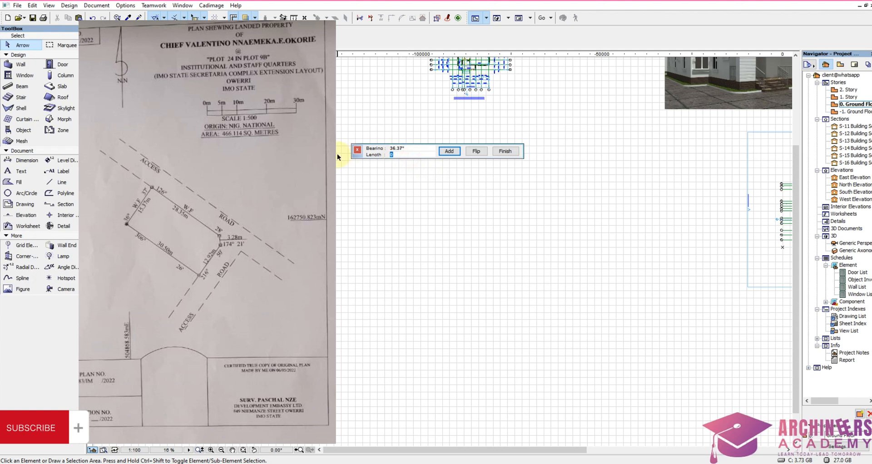
pyautogui.write('15370')
pyautogui.click(449, 151)
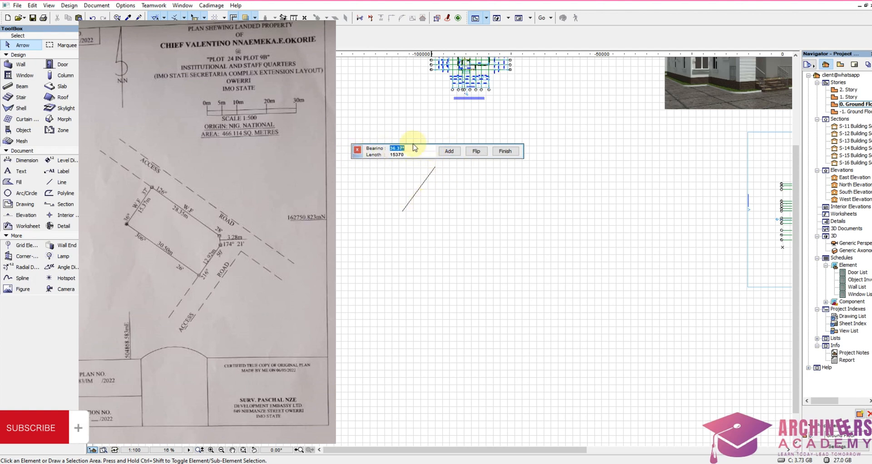
# Step: Add the second boundary segment along the access road side with a bearing of 126.28° and a length of 28350
pyautogui.write('126.28')
pyautogui.press('Tab')
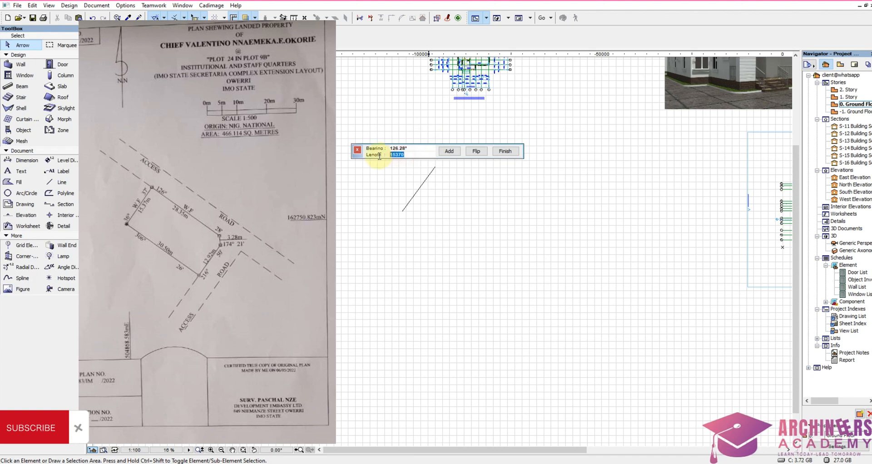
pyautogui.write('28350')
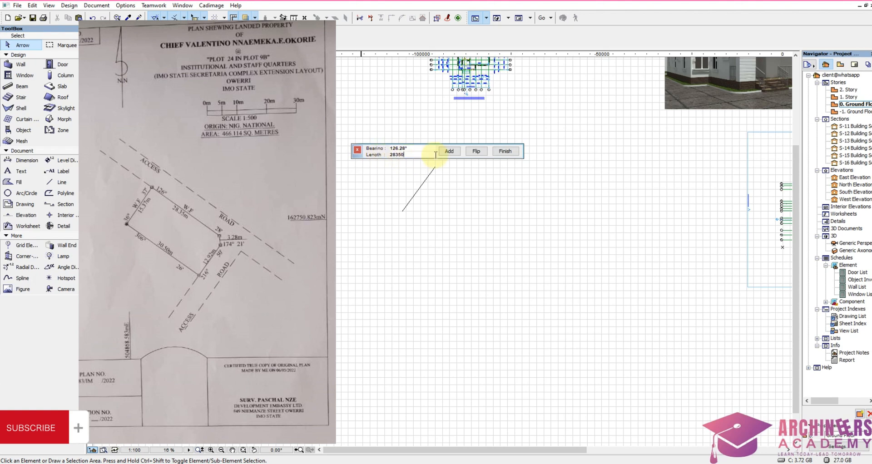
pyautogui.click(450, 152)
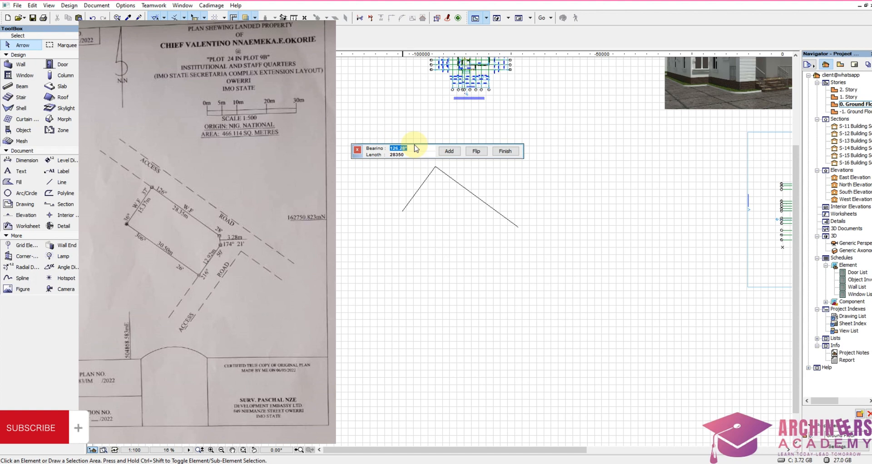
# Step: Set the bearing of the third, short corner segment of the boundary to 174.21°
pyautogui.write('174')
pyautogui.write('3')
pyautogui.press('BackSpace')
pyautogui.write('21')
pyautogui.write('4')
pyautogui.press('BackSpace')
pyautogui.write('4')
pyautogui.press('Tab')
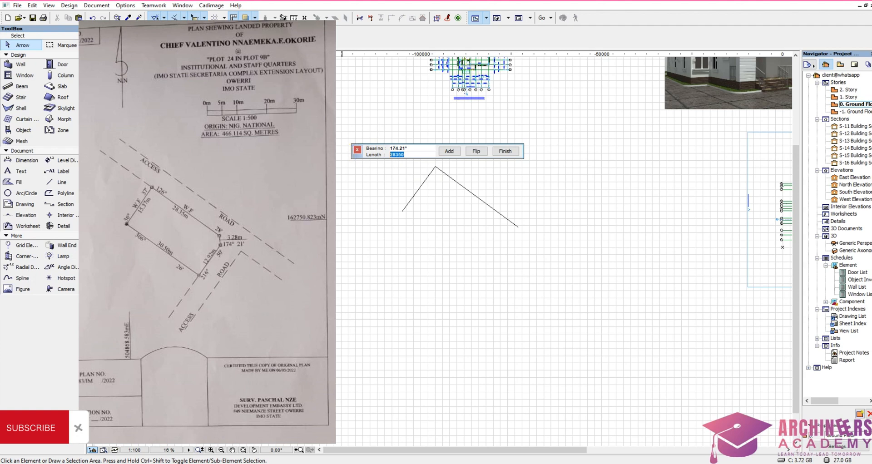
# Step: Add a boundary segment 3280 mm long at bearing 174.21°, followed by one 12920 mm long at bearing 216.50°
pyautogui.write('3280')
pyautogui.click(450, 150)
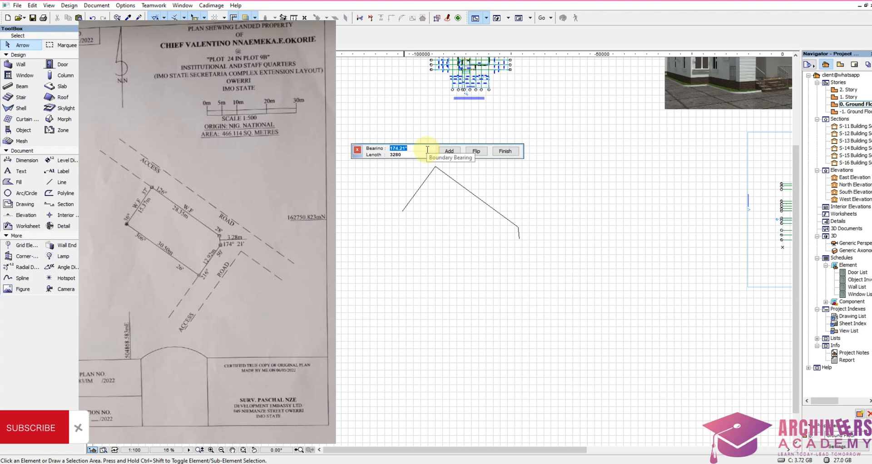
pyautogui.write('216')
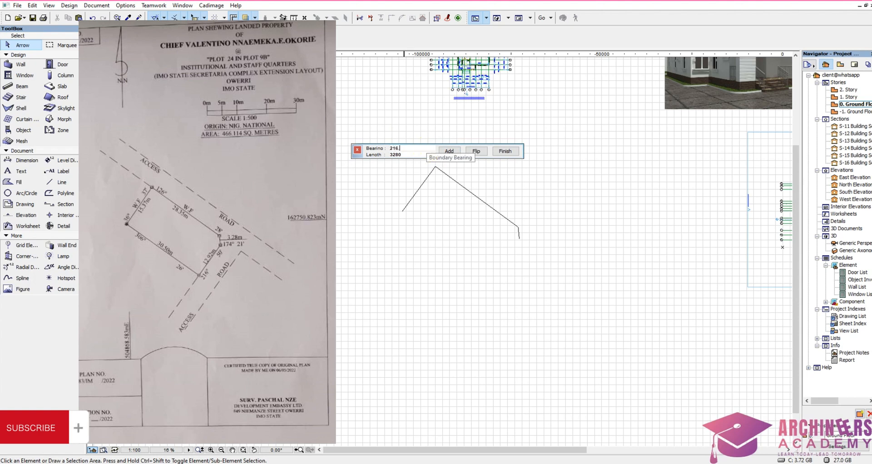
pyautogui.write('.50')
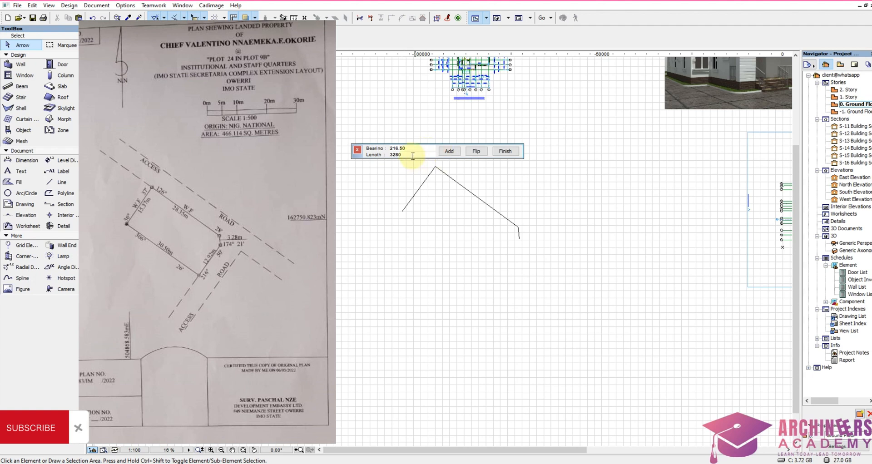
pyautogui.moveTo(412, 156); pyautogui.dragTo(332, 154)
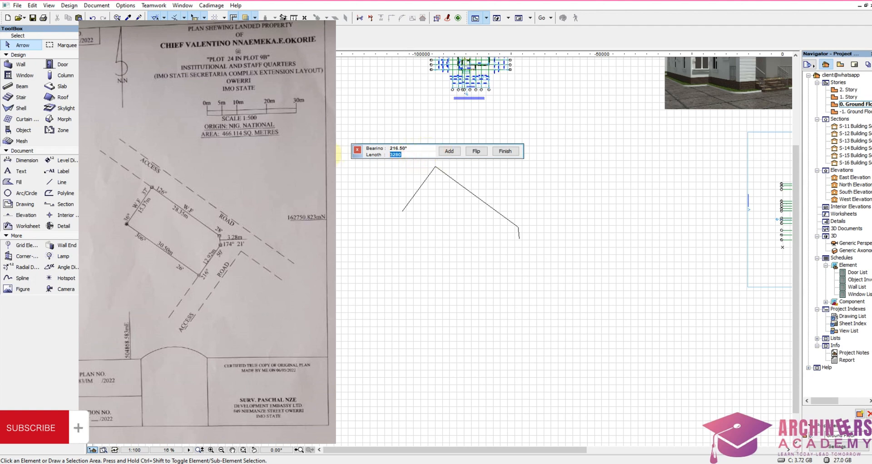
pyautogui.write('1292')
pyautogui.click(449, 151)
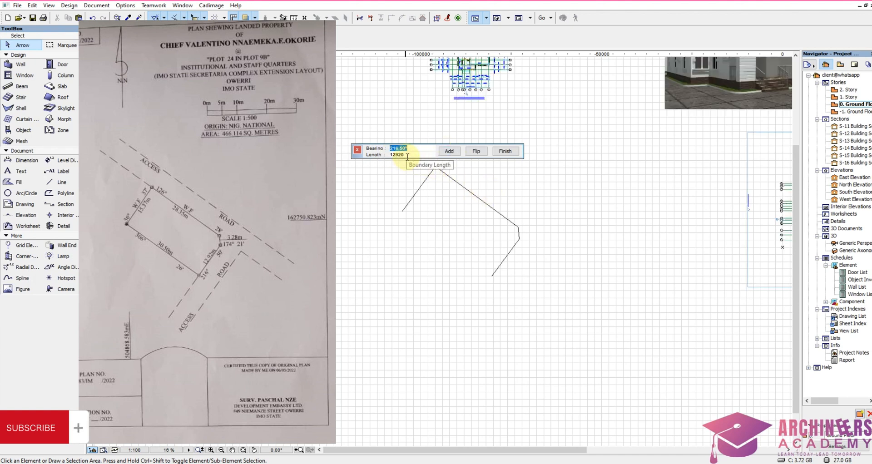
# Step: Add the closing boundary segment 30500 mm long at bearing 306.26° and finish the plot boundary
pyautogui.write('306')
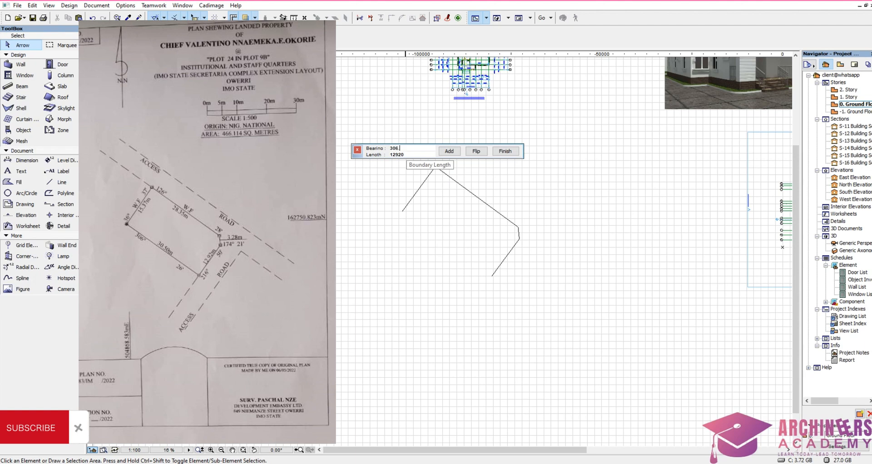
pyautogui.write('.26')
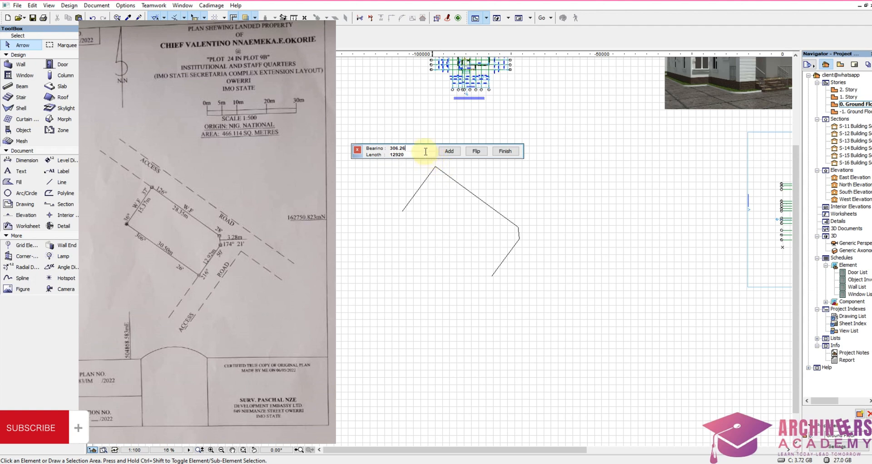
pyautogui.press('Tab')
pyautogui.write('30500')
pyautogui.click(451, 152)
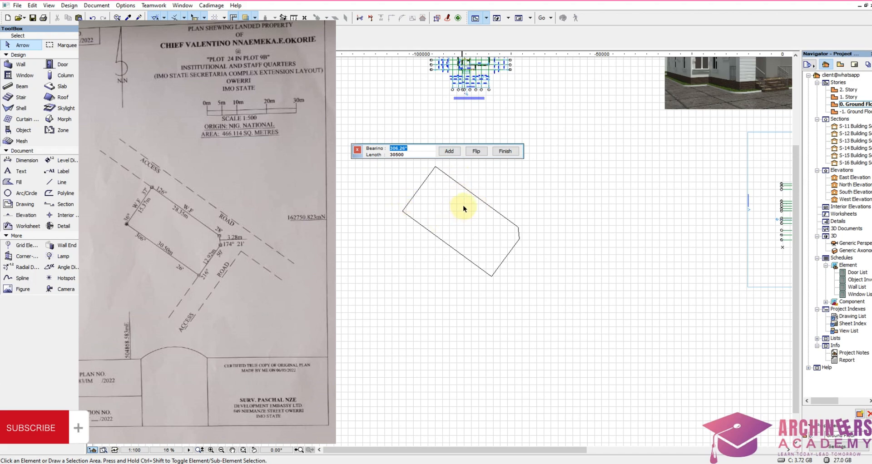
pyautogui.click(502, 151)
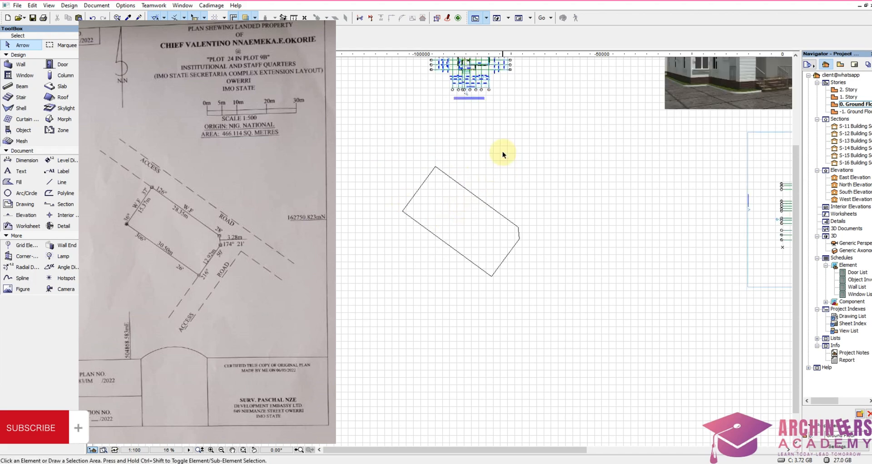
# Step: Stretch the plot's short northwest side line past the northern corner, into the access road area
pyautogui.scroll(1, 500, 200)
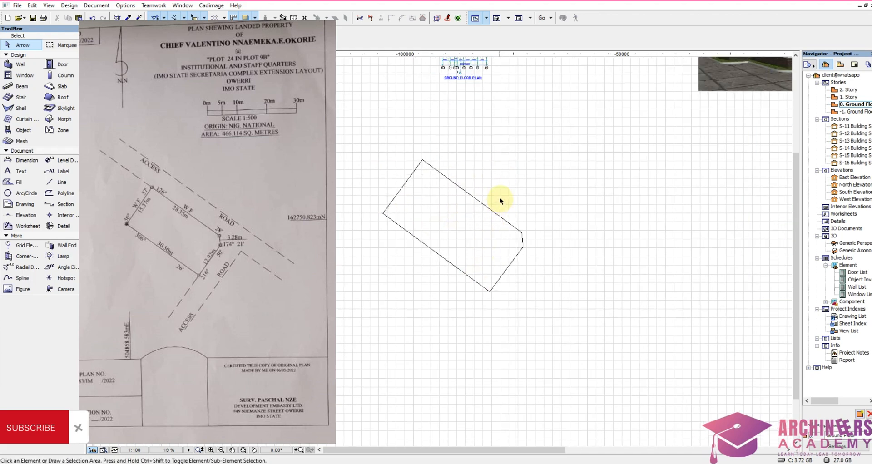
pyautogui.scroll(3, 498, 197)
pyautogui.scroll(-3, 413, 212)
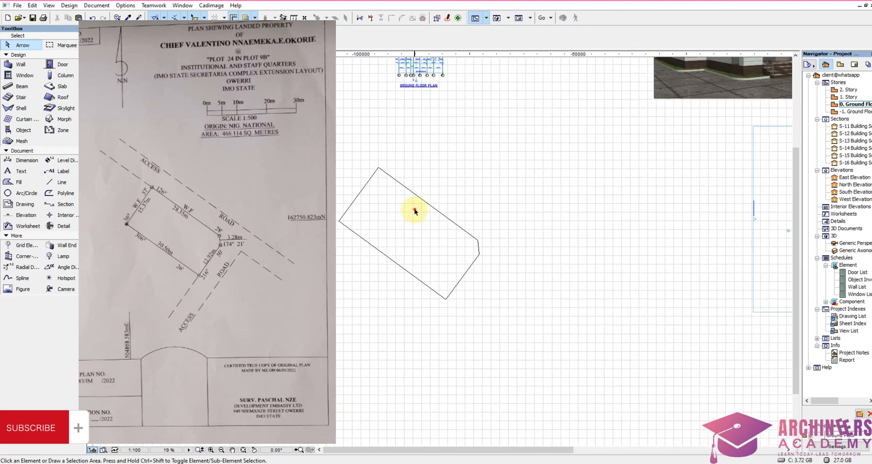
pyautogui.click(438, 182)
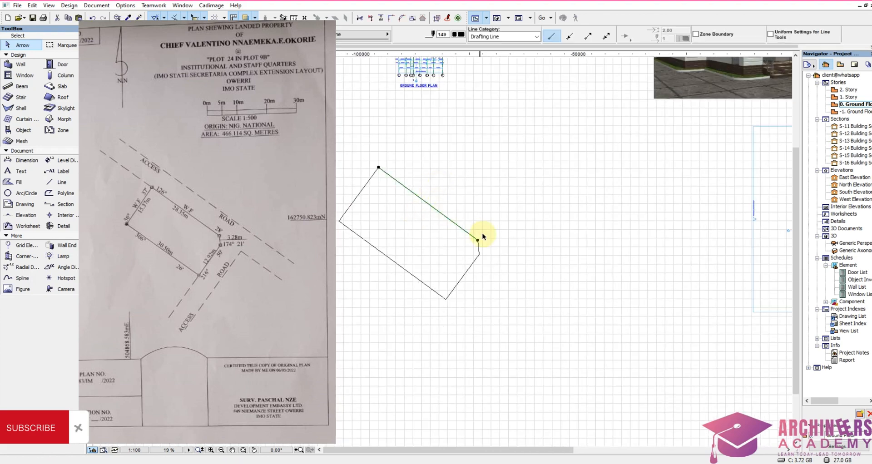
pyautogui.click(439, 191)
pyautogui.moveTo(370, 192); pyautogui.dragTo(357, 183)
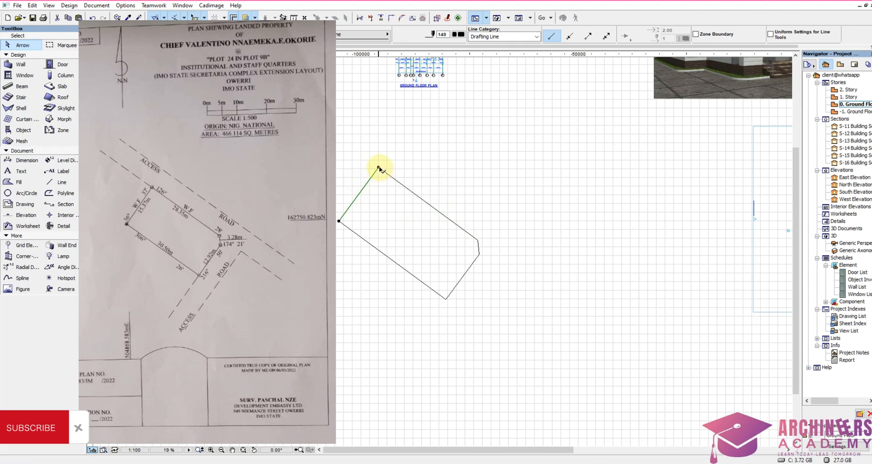
pyautogui.click(379, 168)
pyautogui.click(396, 144)
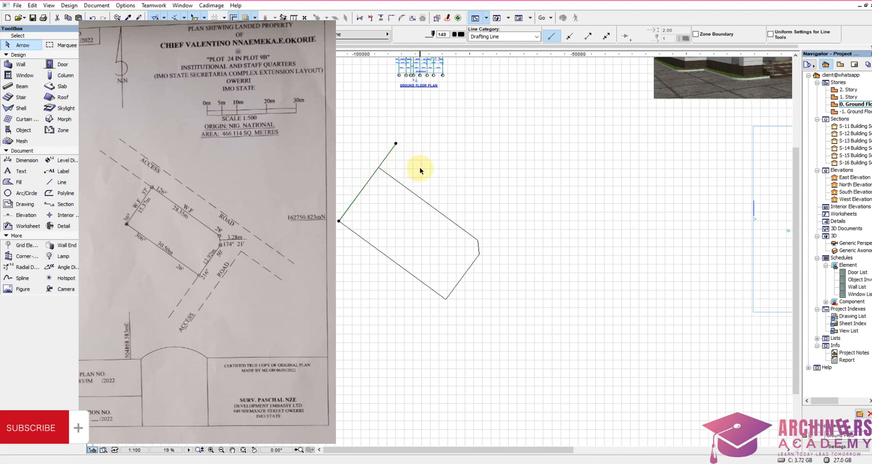
# Step: Copy the plot's northeast boundary line 6000 mm outward along the extended northwest side line
pyautogui.click(420, 168)
pyautogui.moveTo(420, 168); pyautogui.dragTo(396, 201)
pyautogui.scroll(5, 388, 168)
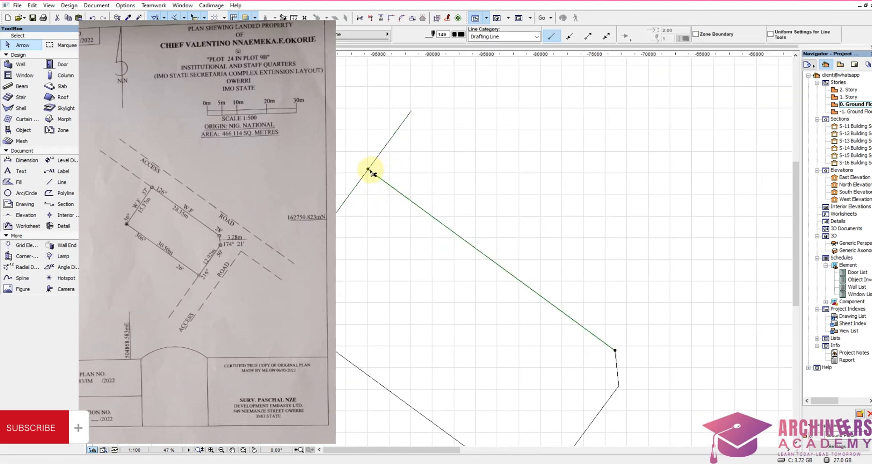
pyautogui.click(370, 171)
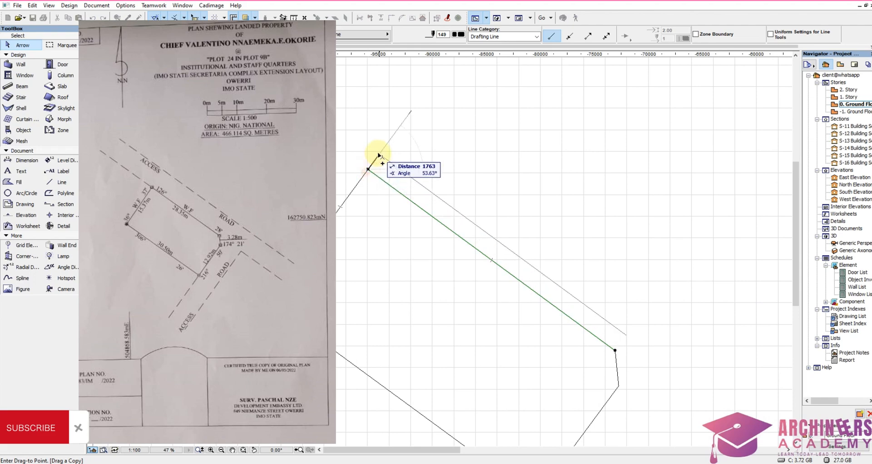
pyautogui.write('6000')
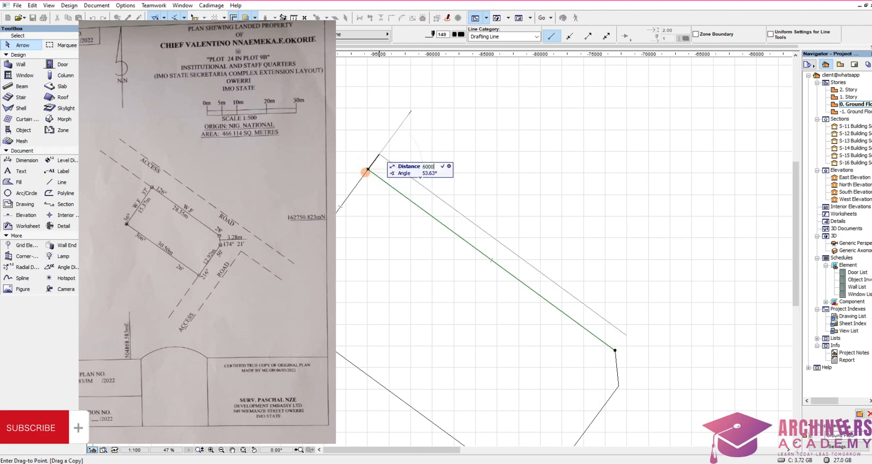
pyautogui.press('Return')
# Step: Stretch the southeast end of the copied access road line well beyond the plot's eastern corner
pyautogui.scroll(-5, 500, 181)
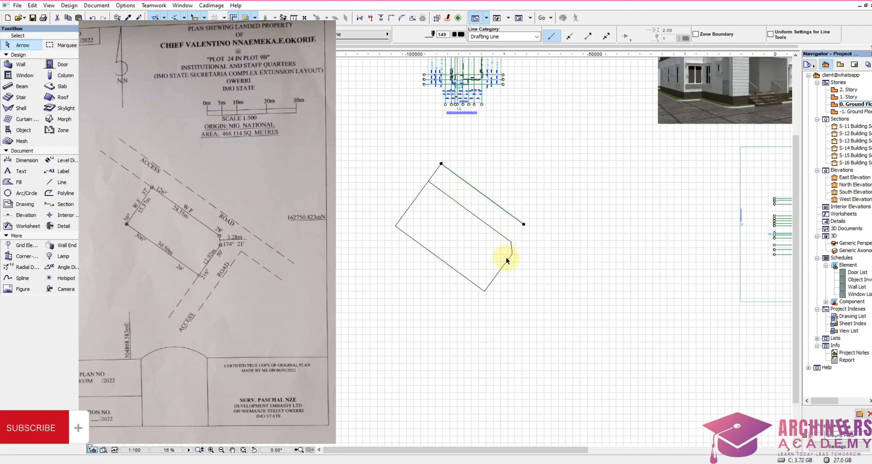
pyautogui.click(524, 224)
pyautogui.click(587, 300)
pyautogui.scroll(4, 524, 239)
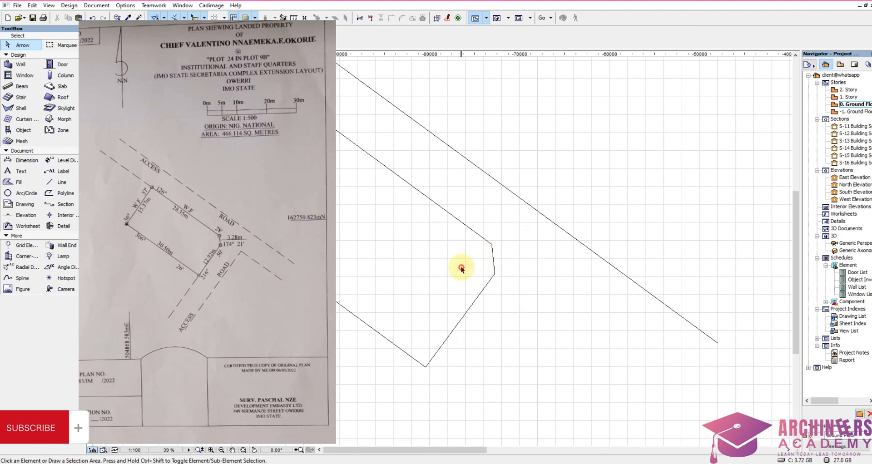
pyautogui.click(468, 310)
pyautogui.hotkey('ctrl', 'shift', 'd')
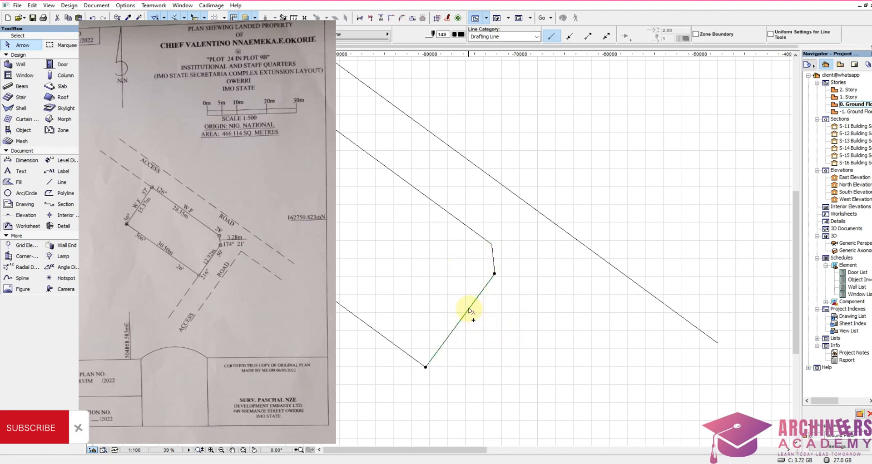
pyautogui.click(470, 308)
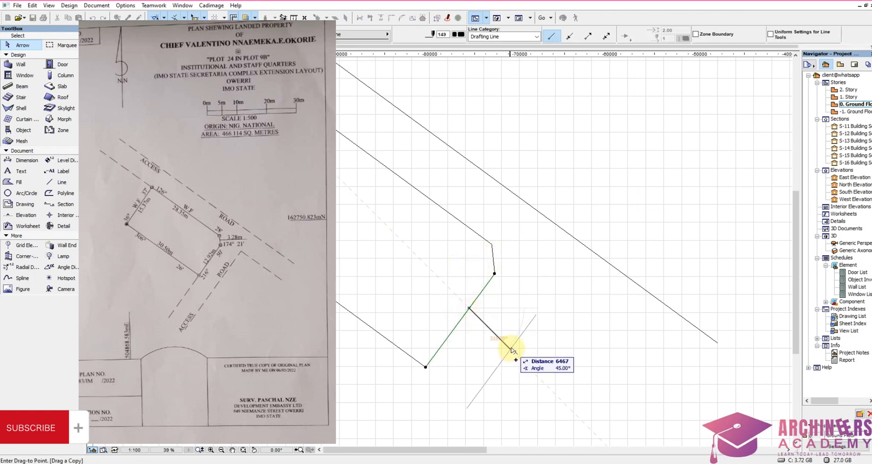
pyautogui.press('Escape')
pyautogui.click(466, 268)
pyautogui.click(476, 237)
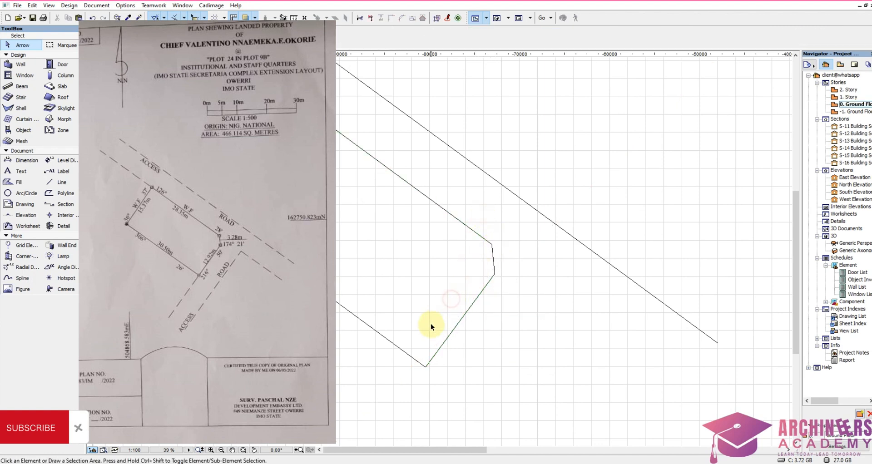
# Step: Stretch the plot's long southwest boundary line past the southern corner
pyautogui.click(411, 360)
pyautogui.click(426, 367)
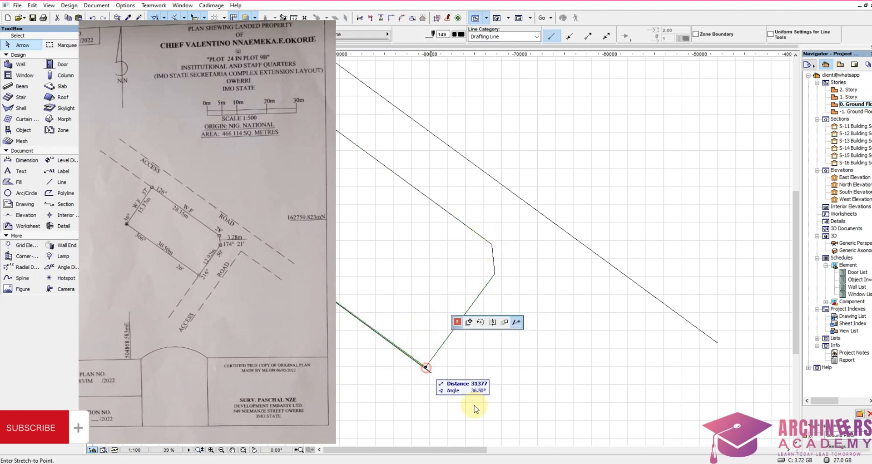
pyautogui.click(507, 427)
pyautogui.click(510, 373)
# Step: Copy the plot's southeast side line 6000 mm outward along the extended southwest boundary line
pyautogui.click(433, 335)
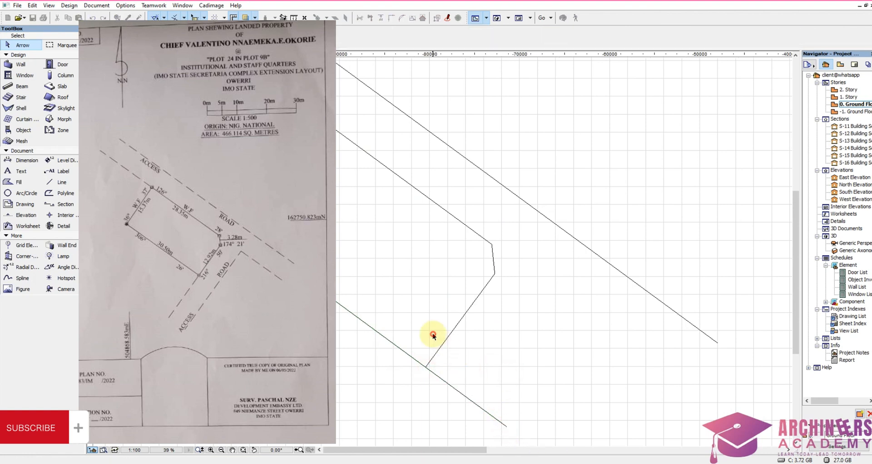
pyautogui.click(426, 367)
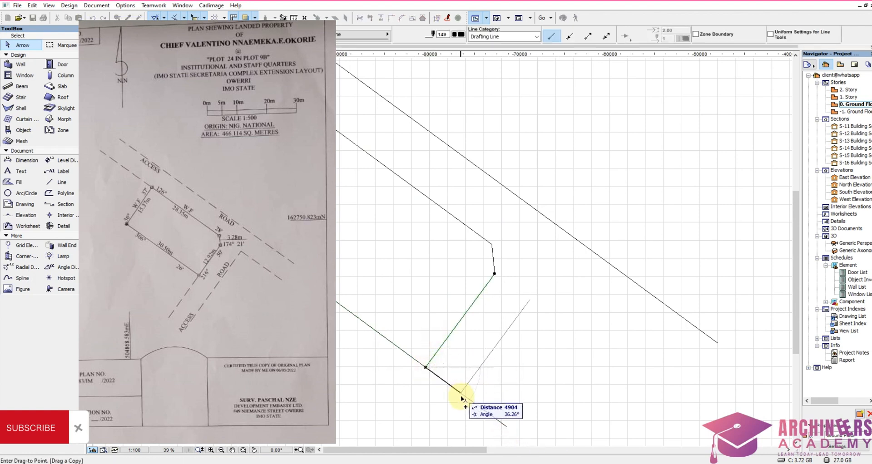
pyautogui.write('6000')
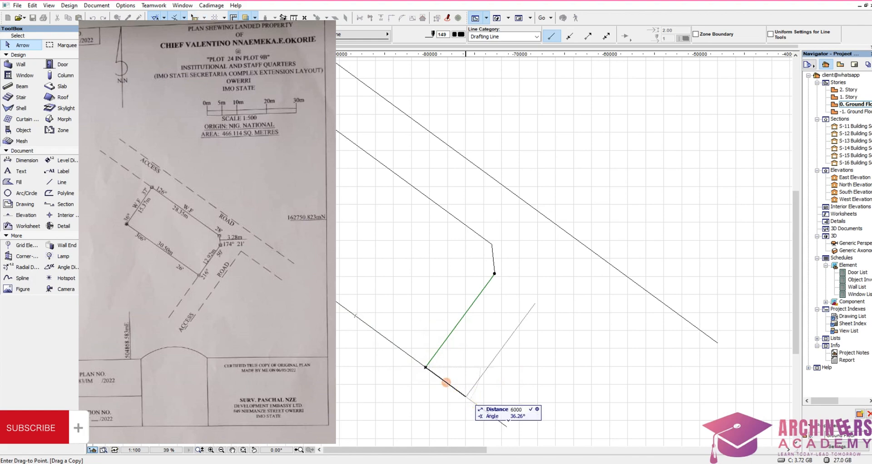
pyautogui.press('Return')
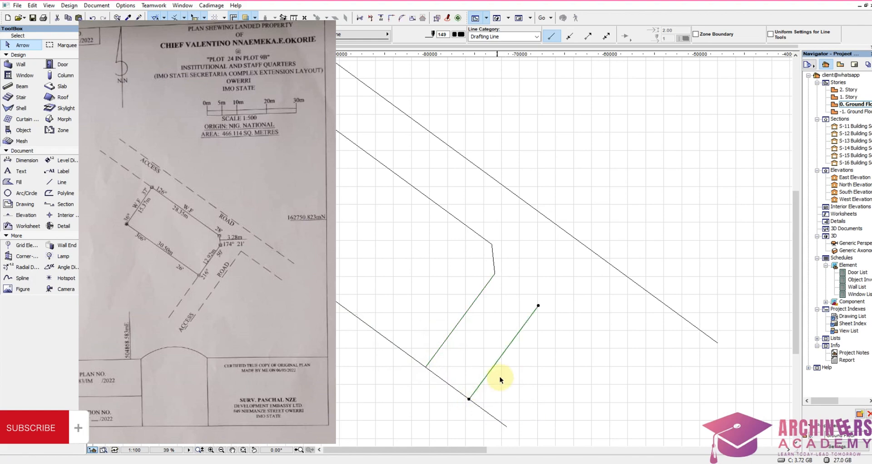
# Step: Stretch the lower ends of the copied road line and the southeast side line past the southwest boundary line
pyautogui.scroll(-6, 476, 356)
pyautogui.scroll(4, 467, 389)
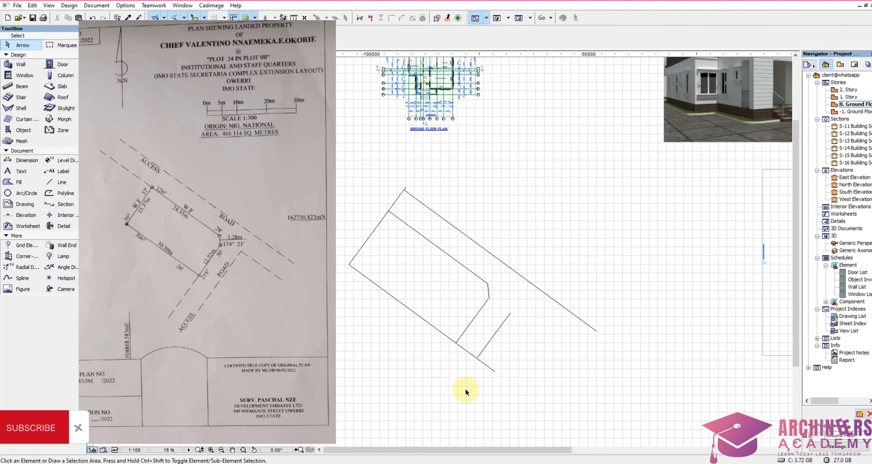
pyautogui.moveTo(504, 330); pyautogui.dragTo(464, 279)
pyautogui.keyDown('shift'); pyautogui.moveTo(499, 350); pyautogui.dragTo(489, 375); pyautogui.keyUp('shift')
pyautogui.moveTo(481, 345); pyautogui.dragTo(447, 391)
pyautogui.click(452, 322)
pyautogui.click(416, 370)
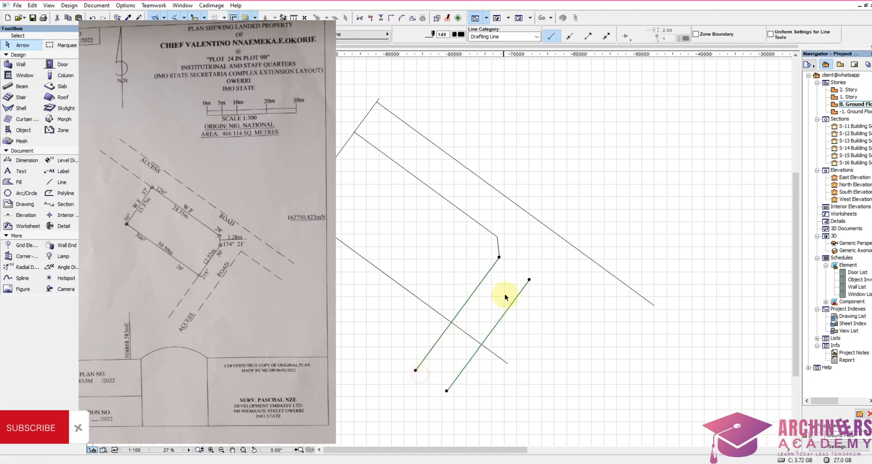
# Step: Extend the northeast boundary line past its eastern corner and stretch the second road's outer line up across it
pyautogui.click(505, 290)
pyautogui.click(494, 237)
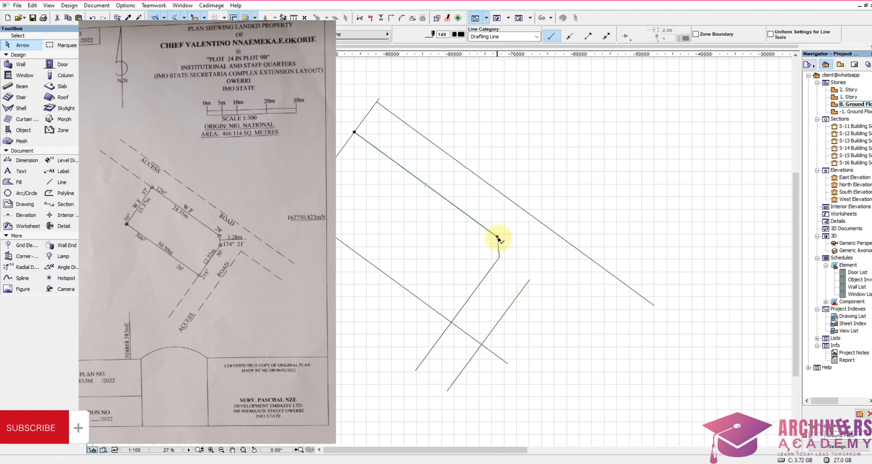
pyautogui.click(500, 238)
pyautogui.click(609, 355)
pyautogui.click(523, 286)
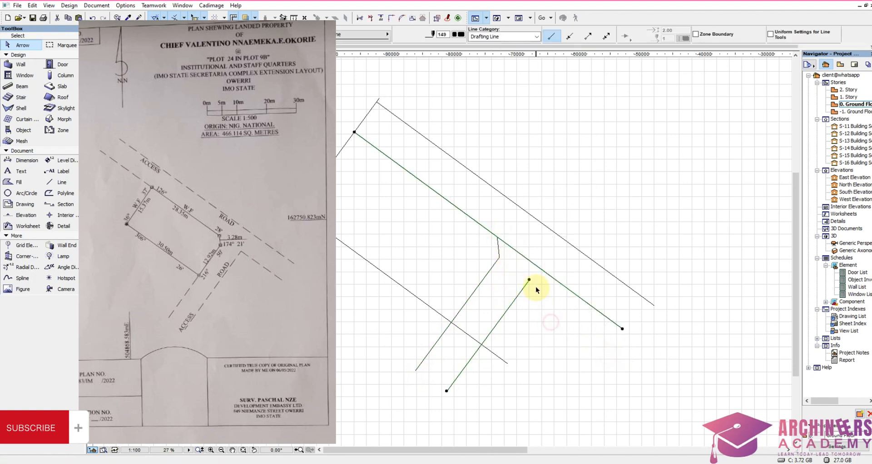
pyautogui.click(529, 280)
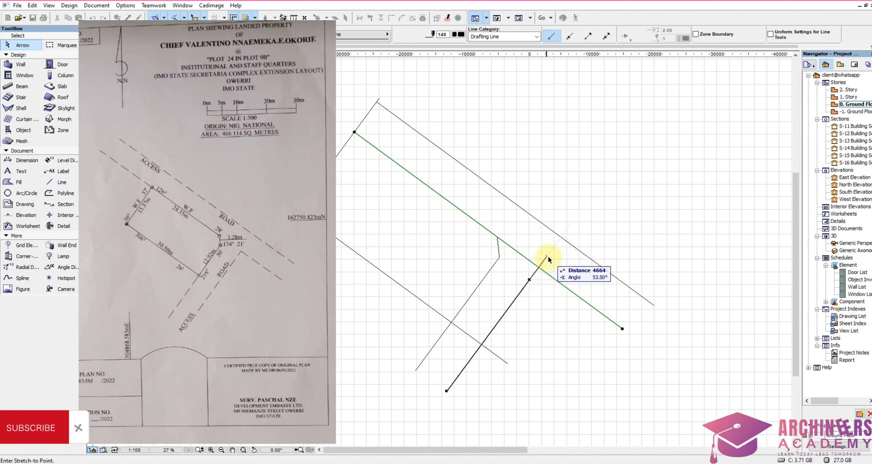
pyautogui.click(547, 257)
# Step: Trim the excess segments crossing both access roads and overhanging beyond the plot's southern and northern corners
pyautogui.press('Escape')
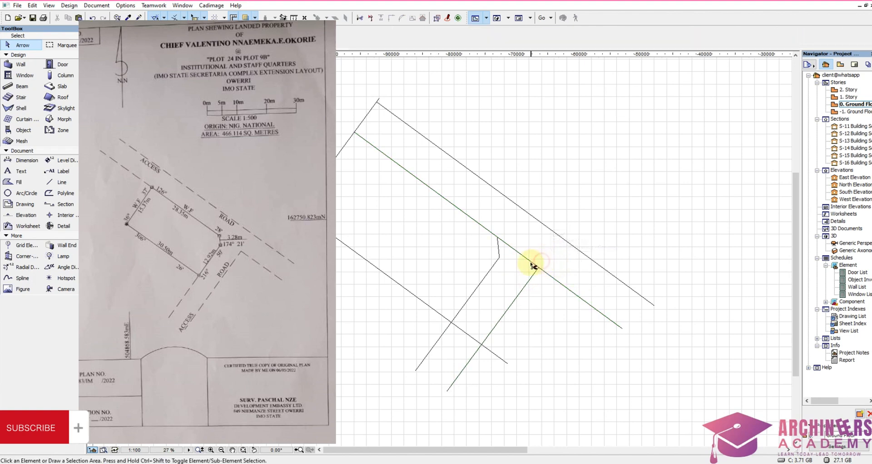
pyautogui.click(501, 360)
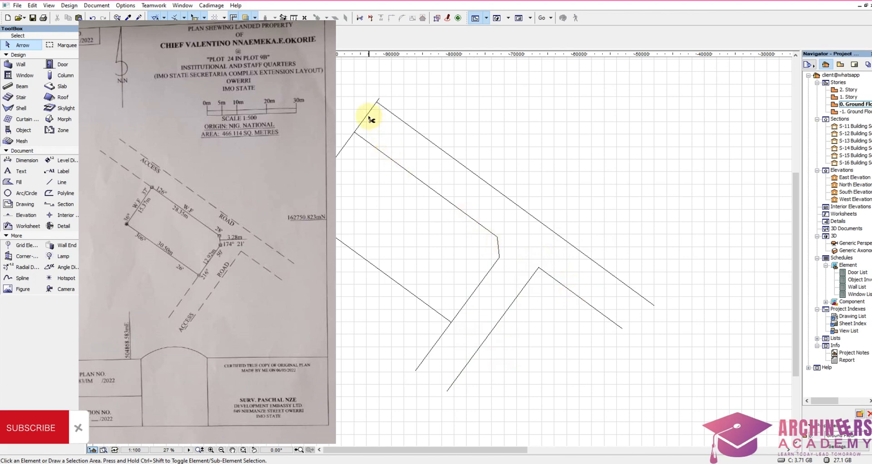
pyautogui.scroll(2, 369, 119)
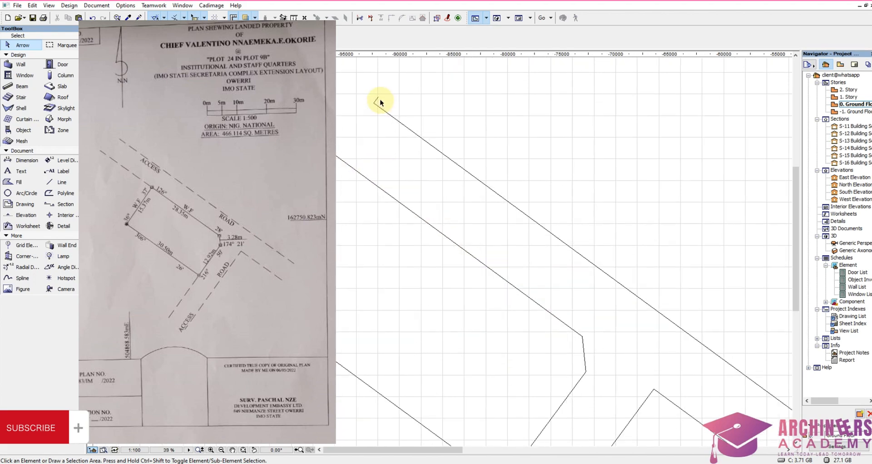
pyautogui.scroll(-3, 346, 229)
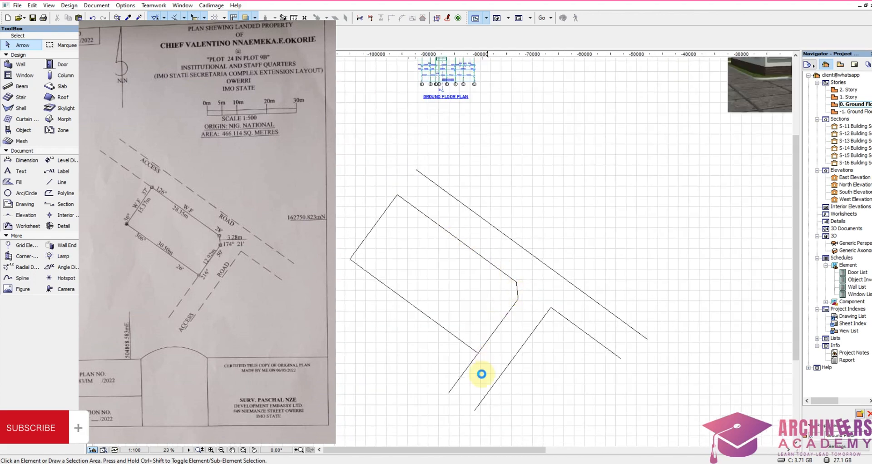
# Step: Split the southeast side line at the plot's southern corner so the road extension becomes a separate line
pyautogui.scroll(3, 470, 334)
pyautogui.scroll(4, 479, 330)
pyautogui.scroll(-3, 508, 306)
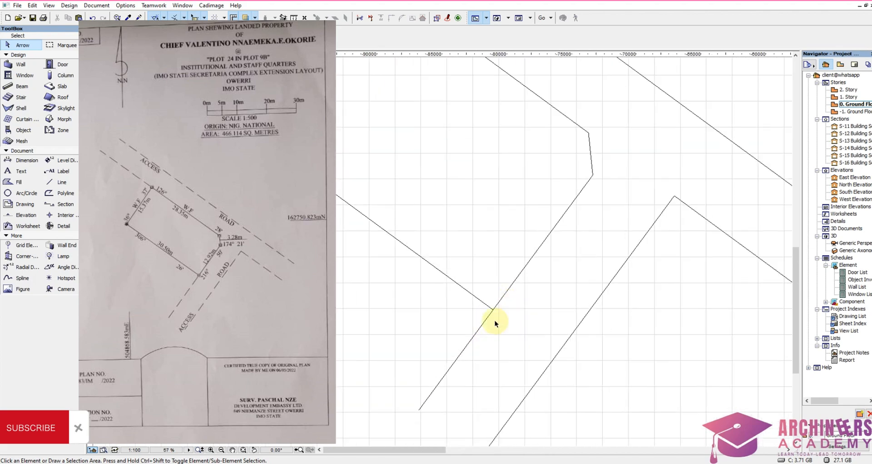
pyautogui.click(487, 345)
pyautogui.click(446, 320)
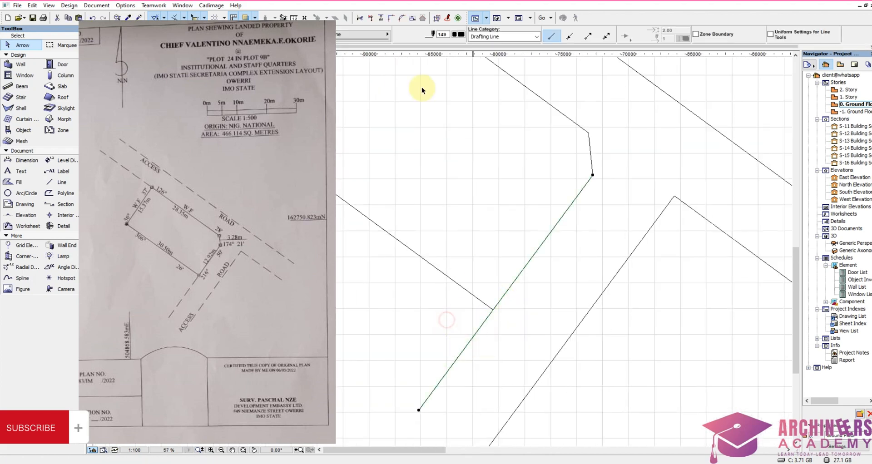
pyautogui.click(372, 19)
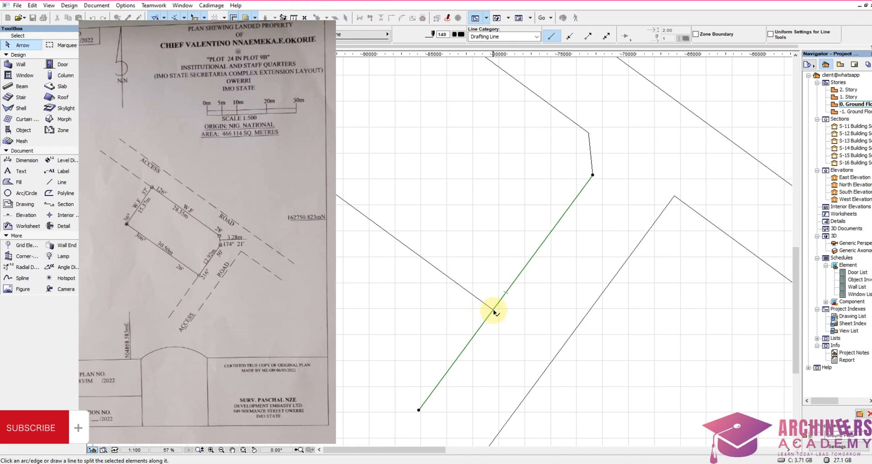
pyautogui.click(494, 312)
pyautogui.click(469, 292)
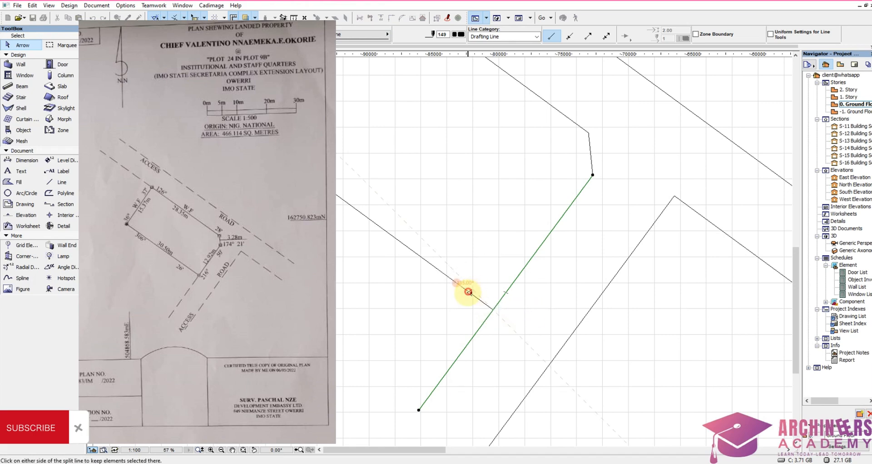
pyautogui.click(442, 345)
# Step: Stretch the northwest ends of the northeast boundary line and the first road's outer line past the plot's northern corner
pyautogui.scroll(-3, 441, 345)
pyautogui.scroll(2, 413, 184)
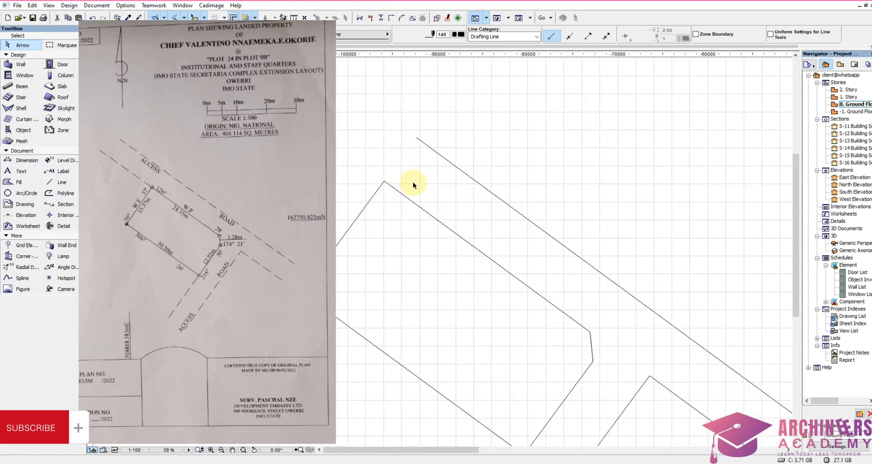
pyautogui.click(419, 206)
pyautogui.click(384, 181)
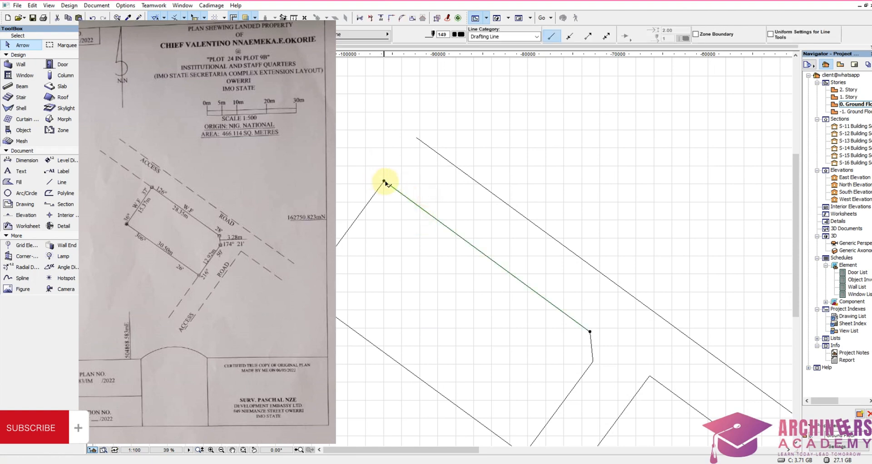
pyautogui.click(350, 166)
pyautogui.moveTo(426, 133); pyautogui.dragTo(416, 142)
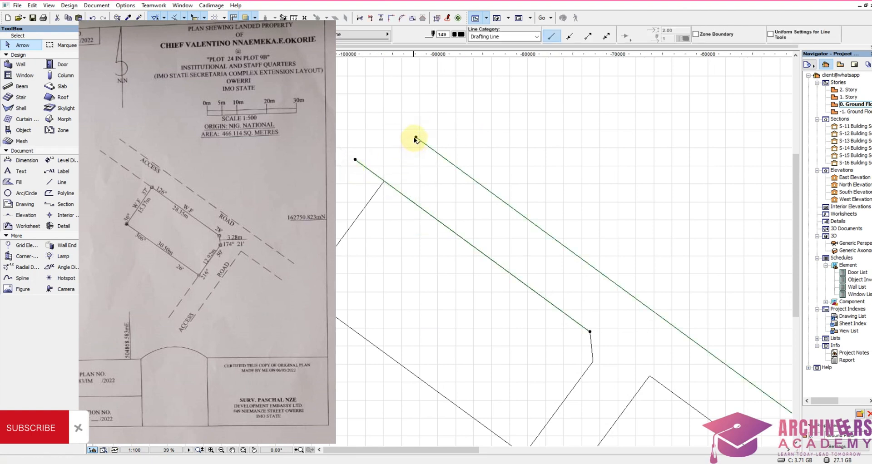
pyautogui.click(416, 138)
pyautogui.click(363, 121)
pyautogui.hotkey('ctrl', 'z')
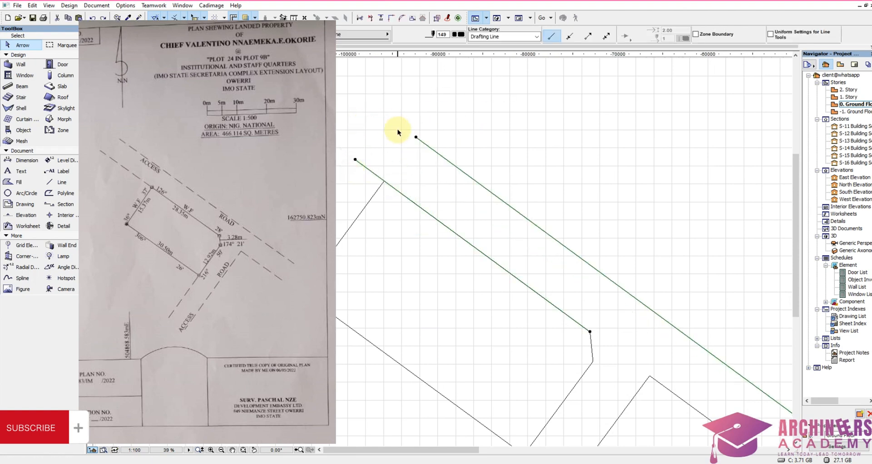
pyautogui.click(416, 138)
pyautogui.click(354, 92)
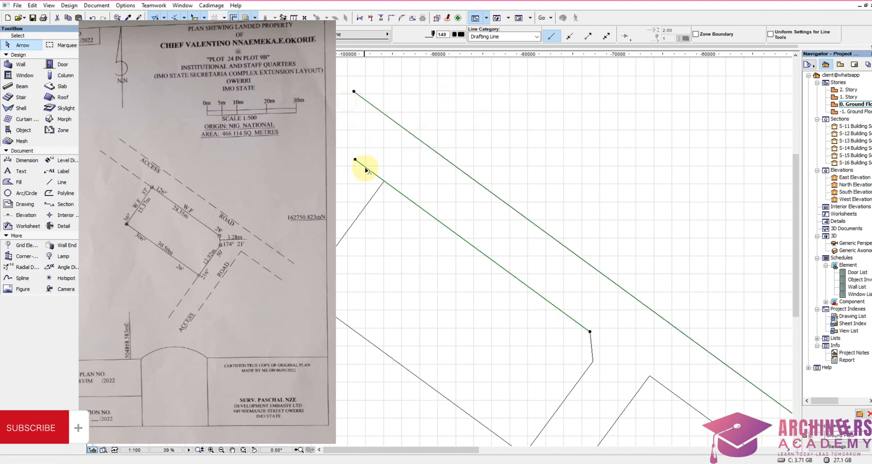
pyautogui.click(355, 160)
pyautogui.click(331, 129)
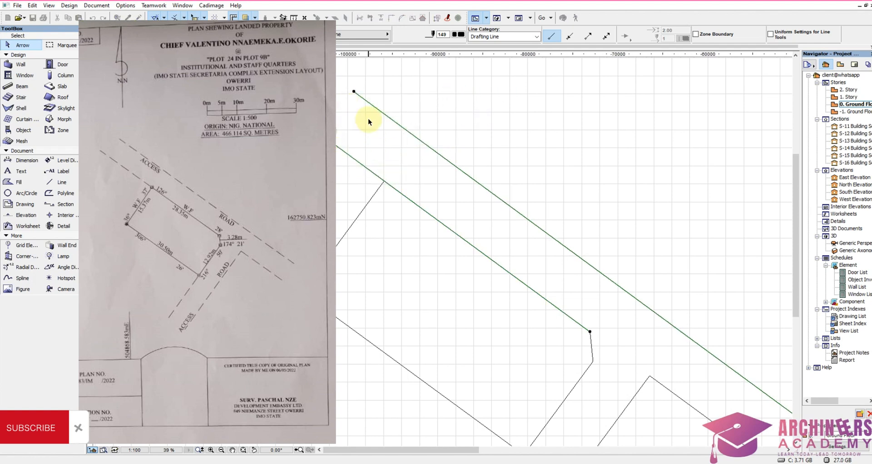
# Step: Split the extended northeast boundary line at the plot's northern corner
pyautogui.click(371, 123)
pyautogui.click(393, 200)
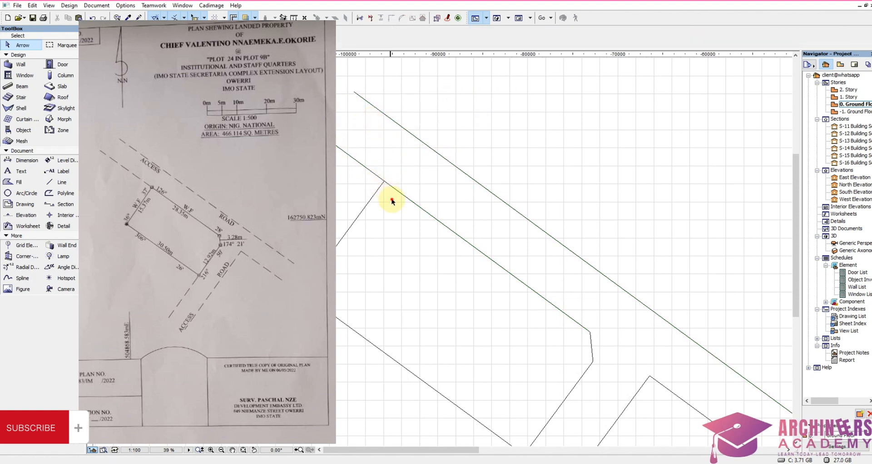
pyautogui.click(371, 19)
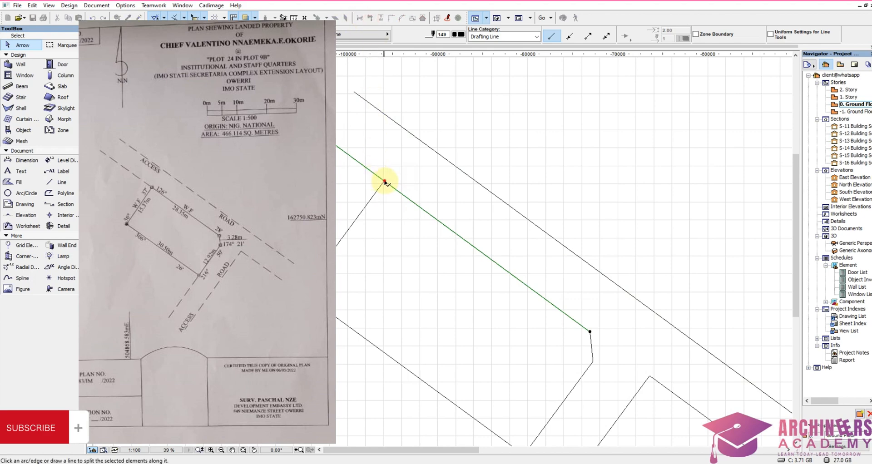
pyautogui.click(384, 181)
pyautogui.click(364, 206)
pyautogui.click(355, 182)
pyautogui.scroll(-1, 375, 156)
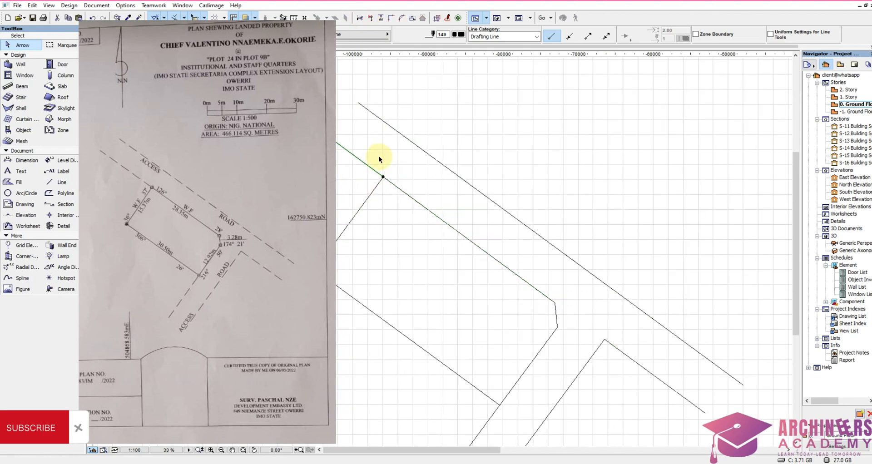
# Step: Select all five access road lines and set their line type to Long Dashed
pyautogui.scroll(-2, 379, 159)
pyautogui.click(351, 157)
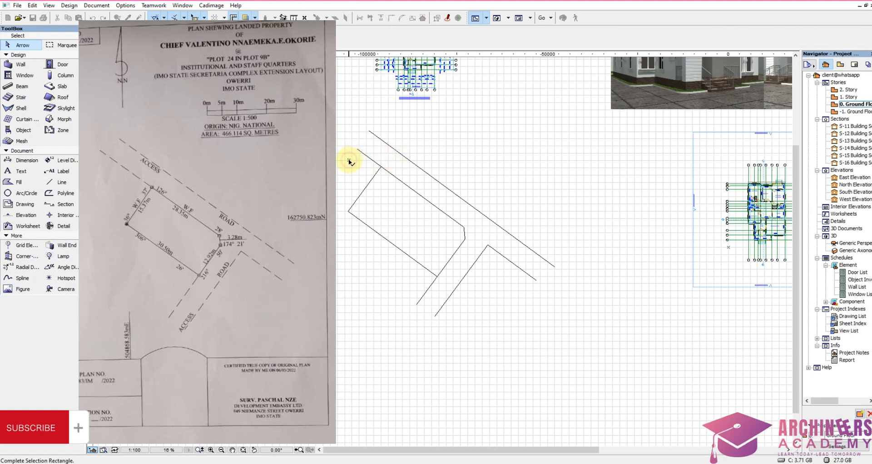
pyautogui.click(383, 126)
pyautogui.keyDown('shift'); pyautogui.click(465, 312); pyautogui.keyUp('shift')
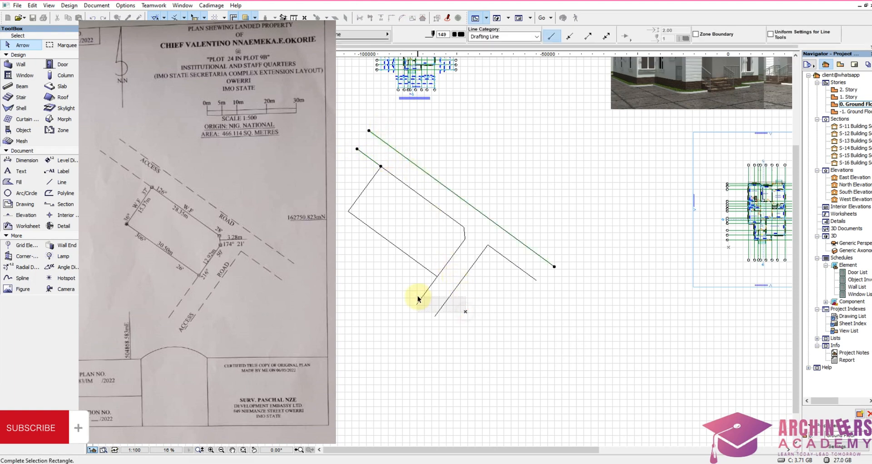
pyautogui.keyDown('shift'); pyautogui.click(418, 296); pyautogui.keyUp('shift')
pyautogui.keyDown('shift'); pyautogui.click(506, 286); pyautogui.keyUp('shift')
pyautogui.keyDown('shift'); pyautogui.click(520, 265); pyautogui.keyUp('shift')
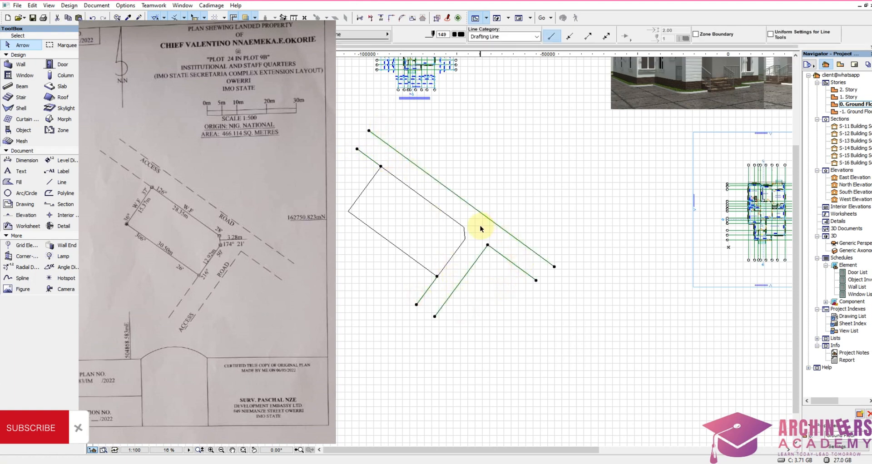
pyautogui.scroll(-2, 495, 252)
pyautogui.scroll(4, 473, 160)
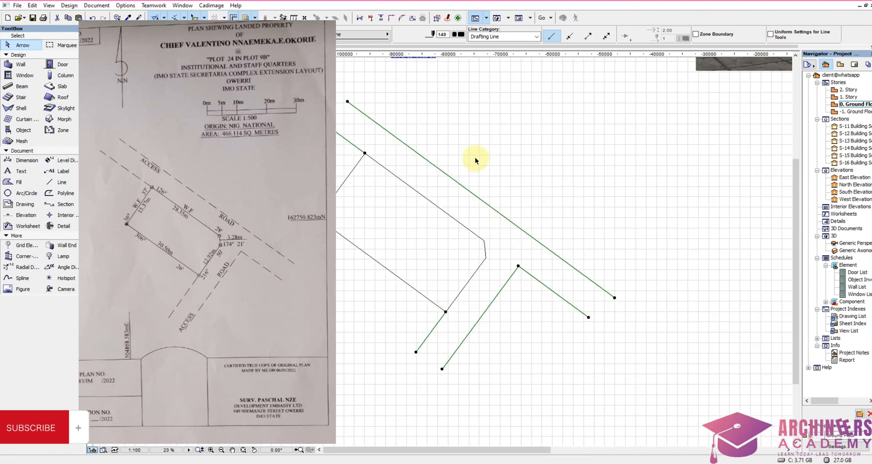
pyautogui.click(344, 37)
pyautogui.click(427, 22)
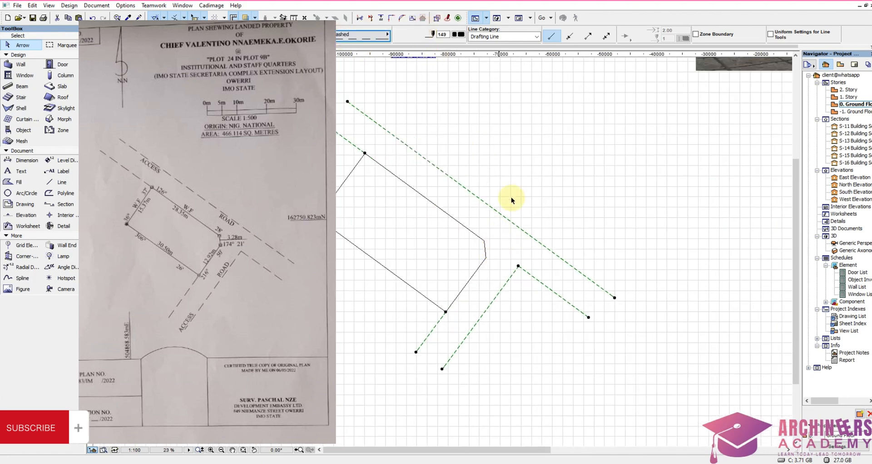
pyautogui.press('Escape')
# Step: Select all the plot boundary lines and assign them pen 148, the 2.00 mm black pen
pyautogui.click(492, 269)
pyautogui.click(458, 222)
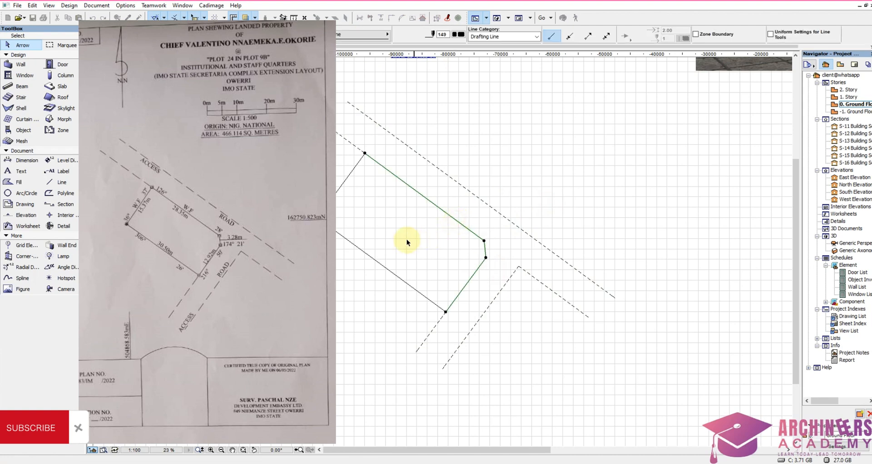
pyautogui.keyDown('shift'); pyautogui.click(357, 214); pyautogui.keyUp('shift')
pyautogui.click(334, 236)
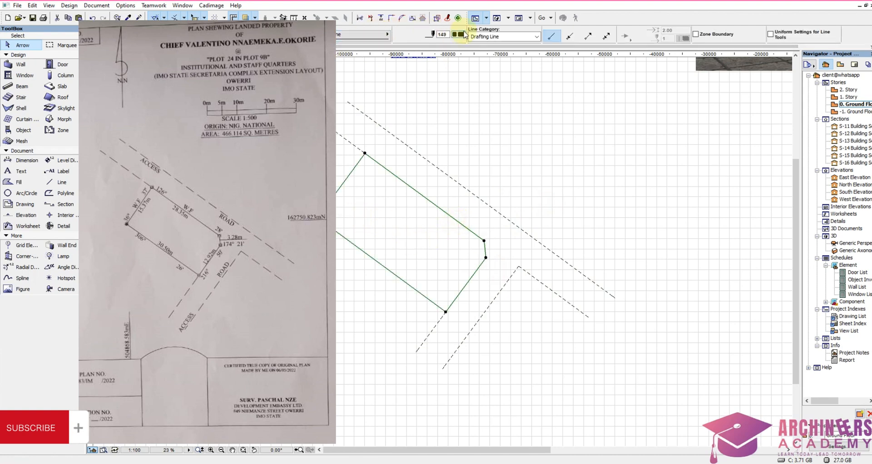
pyautogui.click(461, 34)
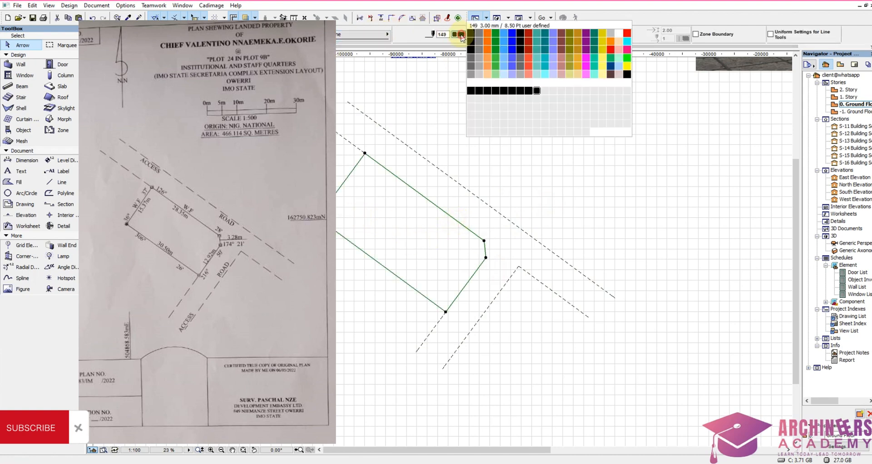
pyautogui.click(530, 92)
pyautogui.click(430, 240)
# Step: Turn on True Line Weight display for the floor plan
pyautogui.scroll(3, 413, 243)
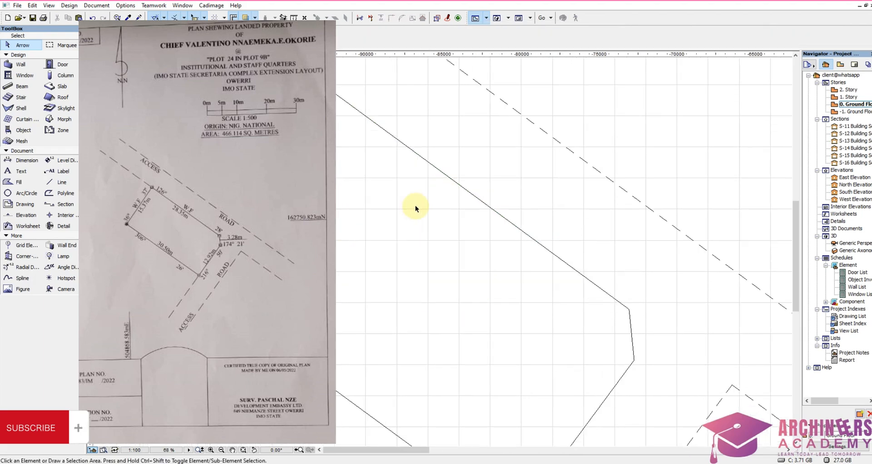
pyautogui.rightClick(414, 222)
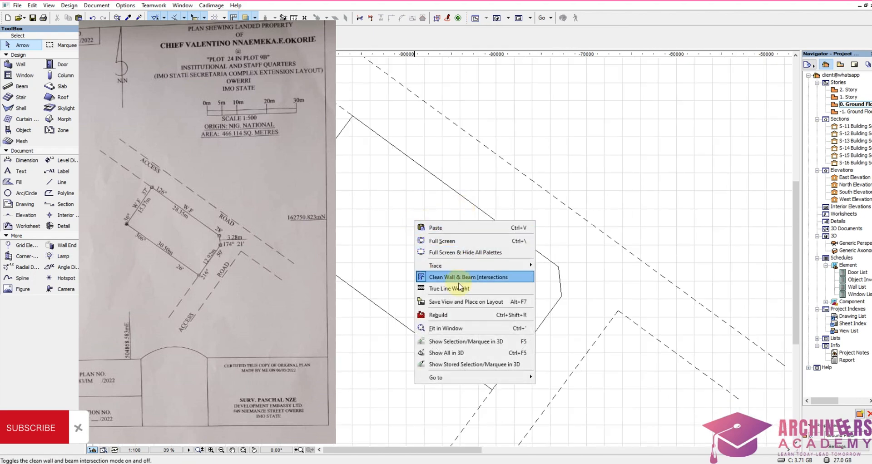
pyautogui.click(458, 291)
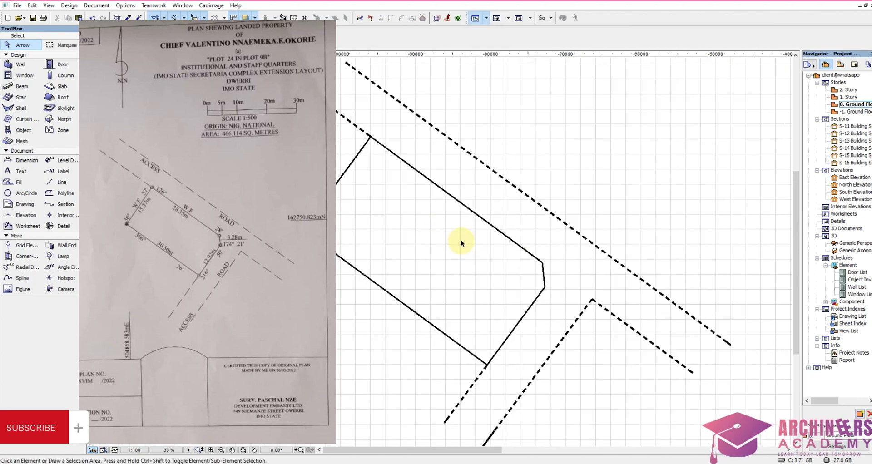
pyautogui.scroll(-2, 433, 189)
pyautogui.scroll(2, 433, 195)
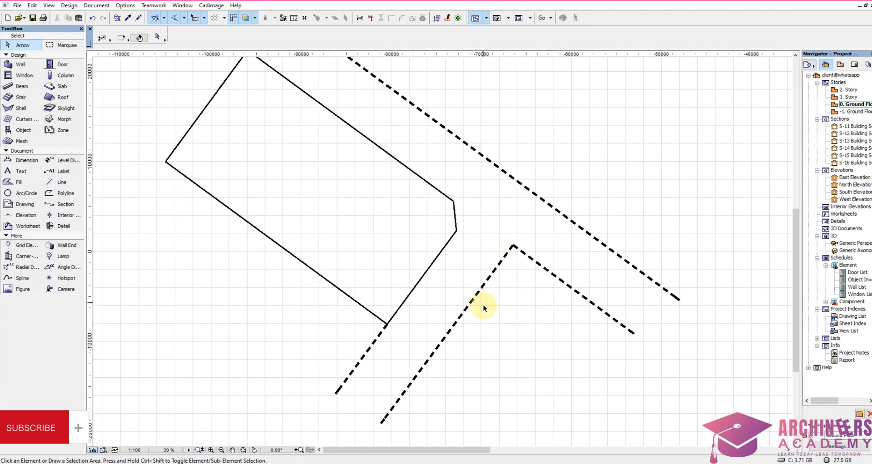
# Step: Select the five dashed access road lines and change their pen to a thin black one
pyautogui.moveTo(509, 317); pyautogui.dragTo(547, 172)
pyautogui.keyDown('shift'); pyautogui.moveTo(378, 382); pyautogui.dragTo(337, 357); pyautogui.keyUp('shift')
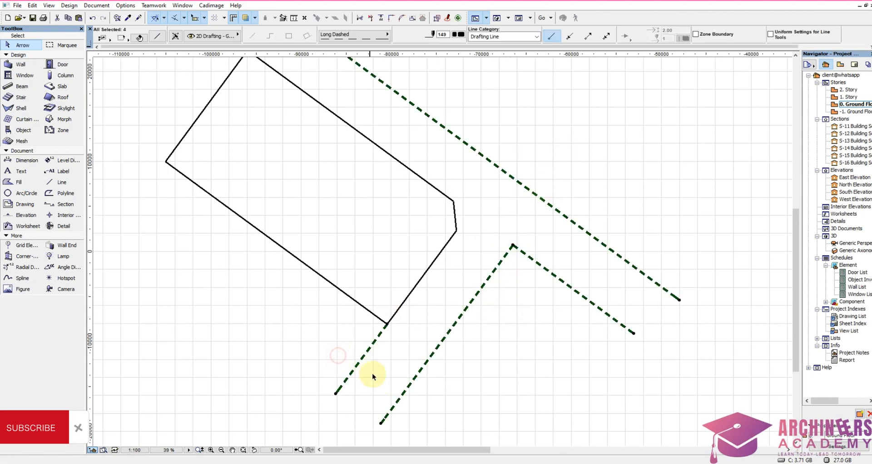
pyautogui.scroll(-3, 374, 376)
pyautogui.scroll(4, 327, 195)
pyautogui.keyDown('shift'); pyautogui.moveTo(254, 144); pyautogui.dragTo(180, 182); pyautogui.keyUp('shift')
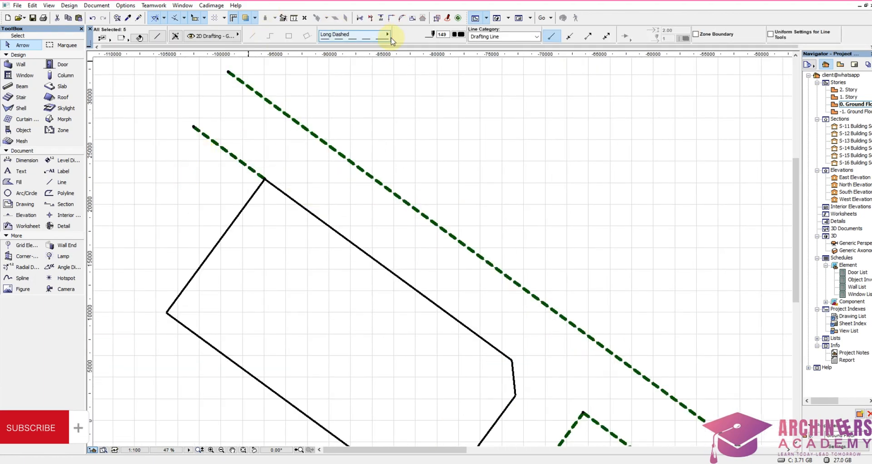
pyautogui.click(461, 35)
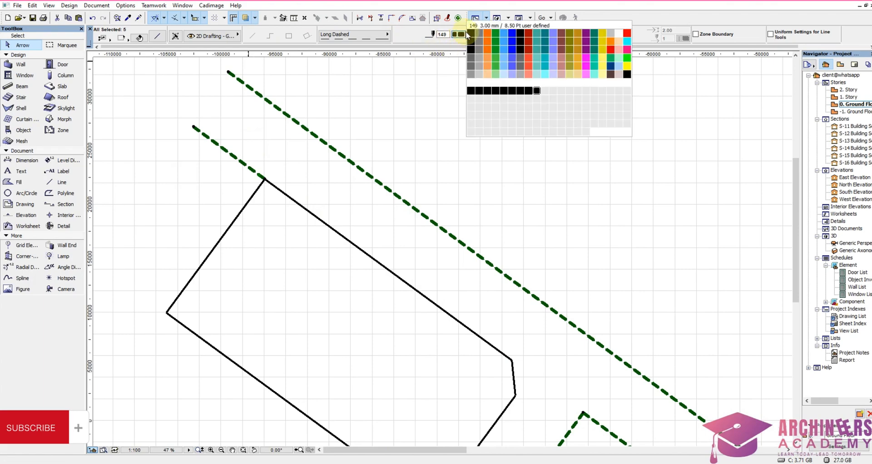
pyautogui.click(471, 34)
pyautogui.click(418, 226)
pyautogui.scroll(-3, 445, 177)
pyautogui.scroll(4, 460, 321)
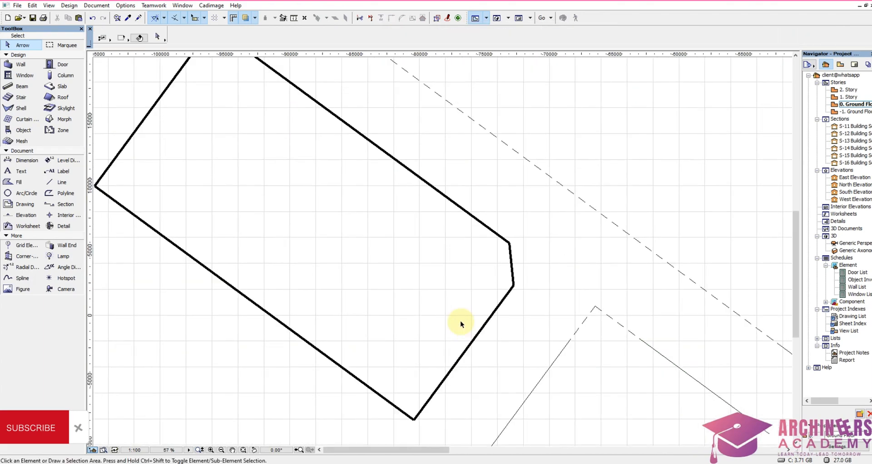
pyautogui.scroll(-3, 518, 242)
pyautogui.scroll(-1, 517, 314)
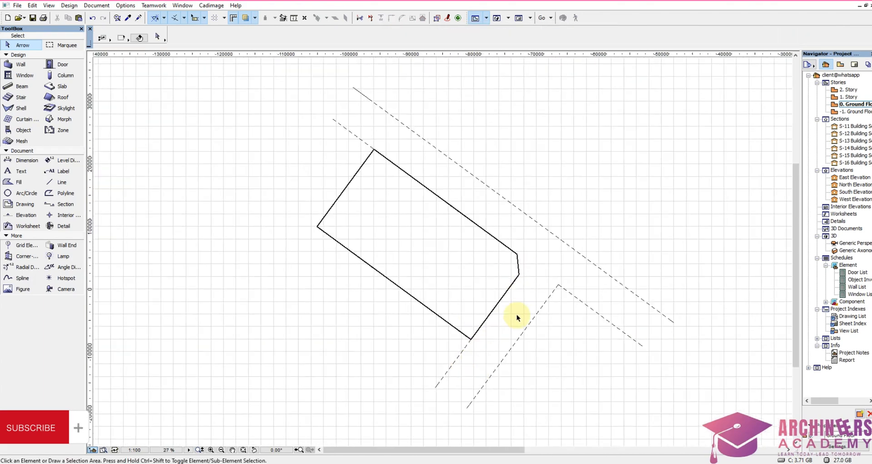
pyautogui.scroll(2, 518, 314)
pyautogui.scroll(-3, 531, 302)
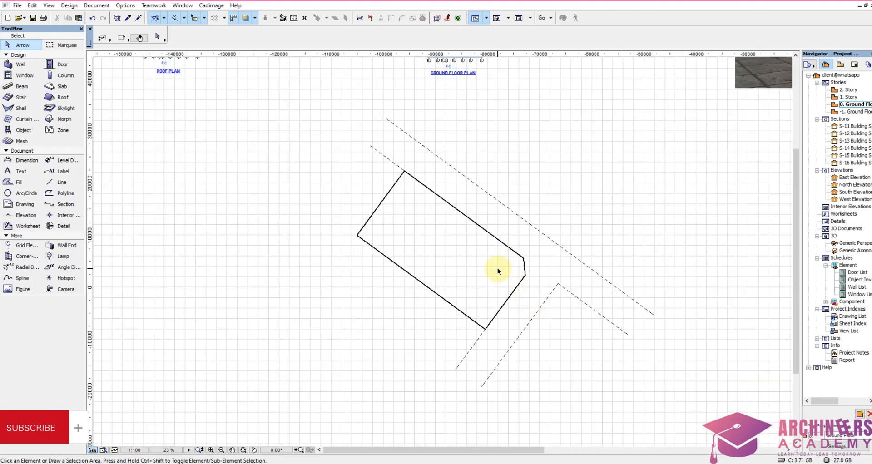
# Step: Select all the plot boundary and access road lines and move them down and to the left, away from the building drawings
pyautogui.scroll(-4, 506, 300)
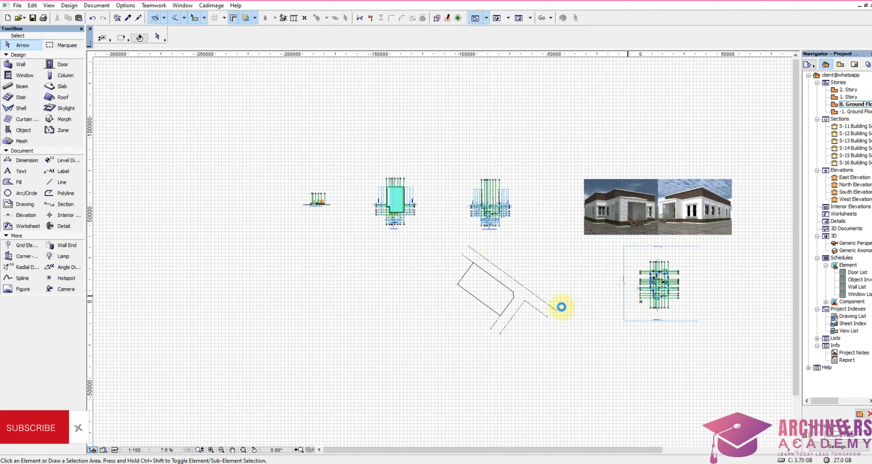
pyautogui.scroll(4, 331, 277)
pyautogui.scroll(-3, 339, 269)
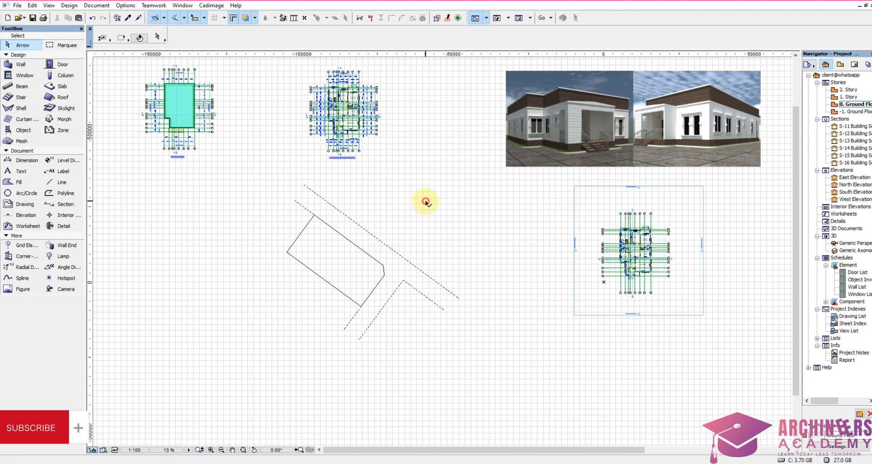
pyautogui.moveTo(425, 201); pyautogui.dragTo(249, 362)
pyautogui.hotkey('ctrl', 'd')
pyautogui.click(340, 302)
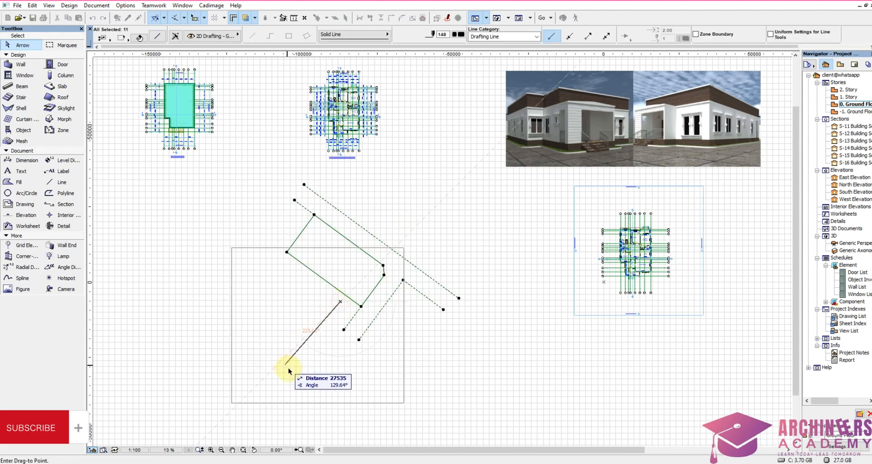
pyautogui.click(299, 356)
pyautogui.click(376, 257)
# Step: Select the ground floor plan without its section lines and place a copy in the empty space between the plot and the original
pyautogui.scroll(6, 724, 228)
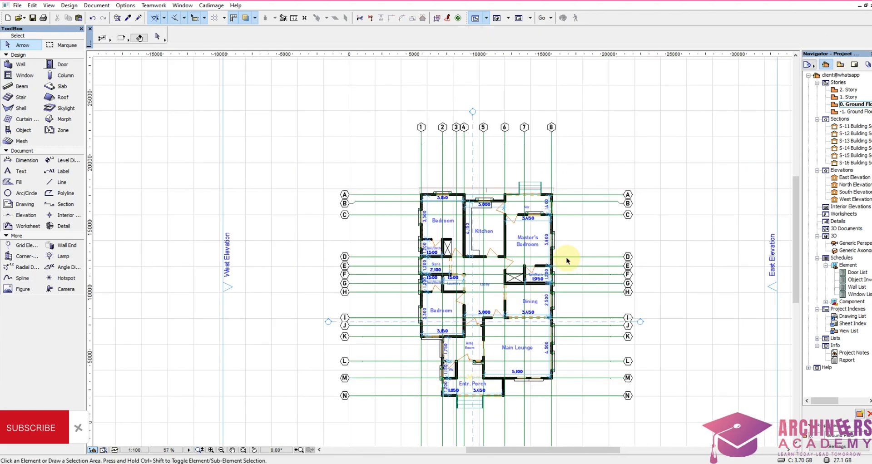
pyautogui.moveTo(399, 172); pyautogui.dragTo(574, 418)
pyautogui.scroll(-4, 570, 256)
pyautogui.scroll(3, 596, 281)
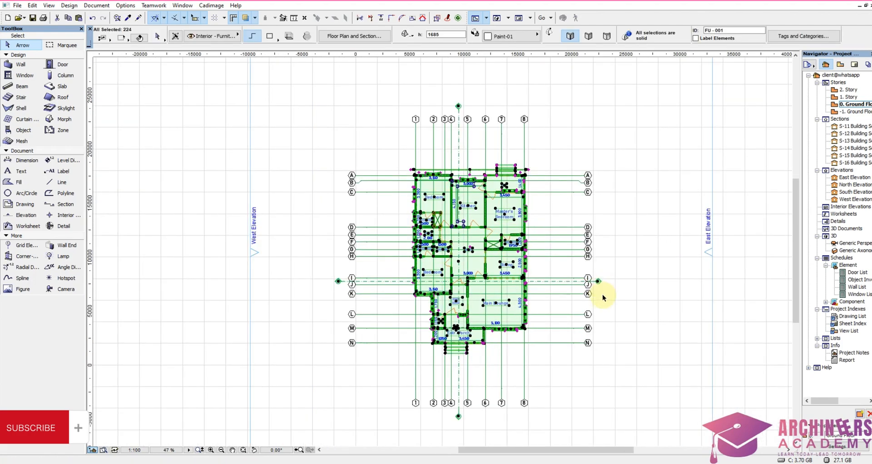
pyautogui.keyDown('shift'); pyautogui.moveTo(597, 290); pyautogui.dragTo(607, 260); pyautogui.keyUp('shift')
pyautogui.keyDown('shift'); pyautogui.moveTo(470, 108); pyautogui.dragTo(422, 87); pyautogui.keyUp('shift')
pyautogui.scroll(-3, 635, 217)
pyautogui.moveTo(581, 233); pyautogui.dragTo(333, 238)
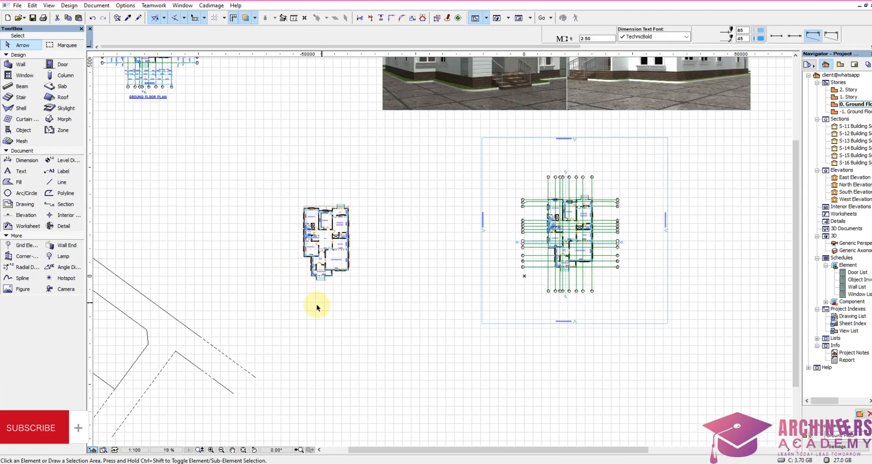
# Step: Draw a rectangular marquee around the copied floor plan
pyautogui.scroll(2, 315, 286)
pyautogui.scroll(1, 315, 255)
pyautogui.click(67, 49)
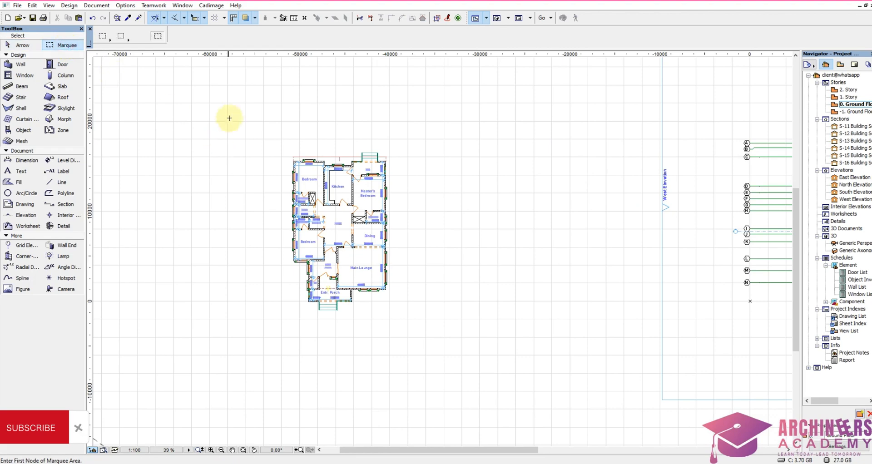
pyautogui.click(234, 112)
pyautogui.click(456, 369)
pyautogui.press('Escape')
pyautogui.scroll(-3, 479, 248)
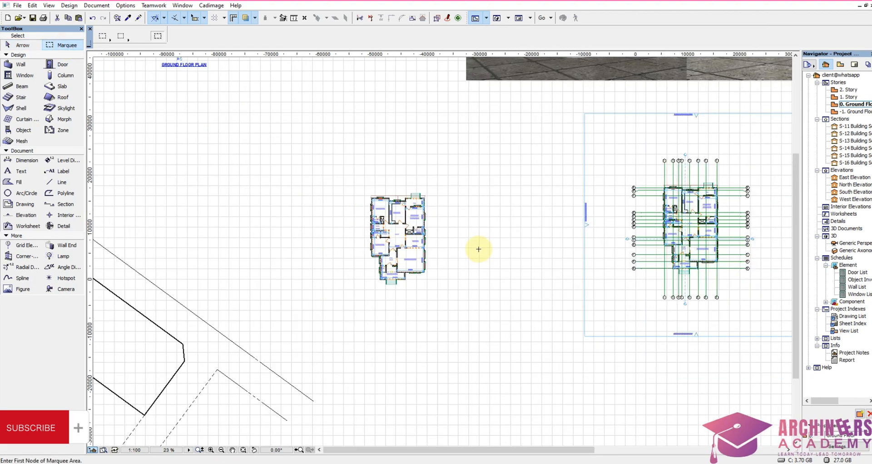
pyautogui.scroll(4, 396, 225)
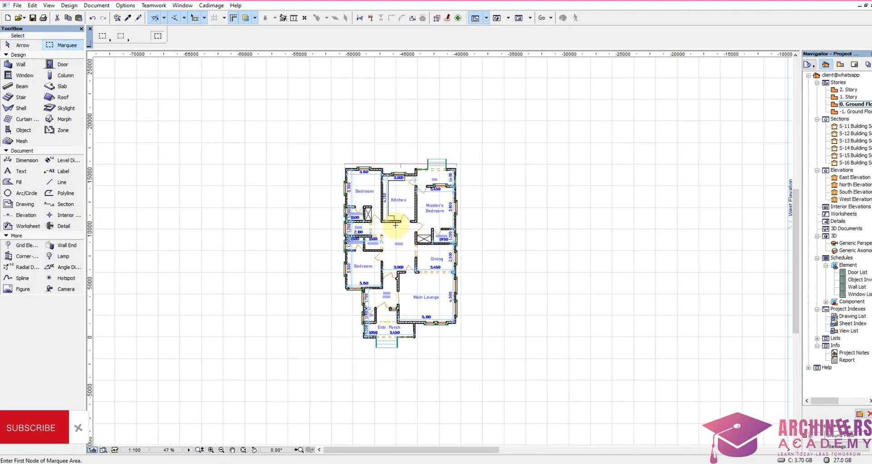
# Step: Select the doors, windows, slabs, dimensions, texts and objects inside the marquee and delete them from the copied plan
pyautogui.click(21, 65)
pyautogui.click(63, 65)
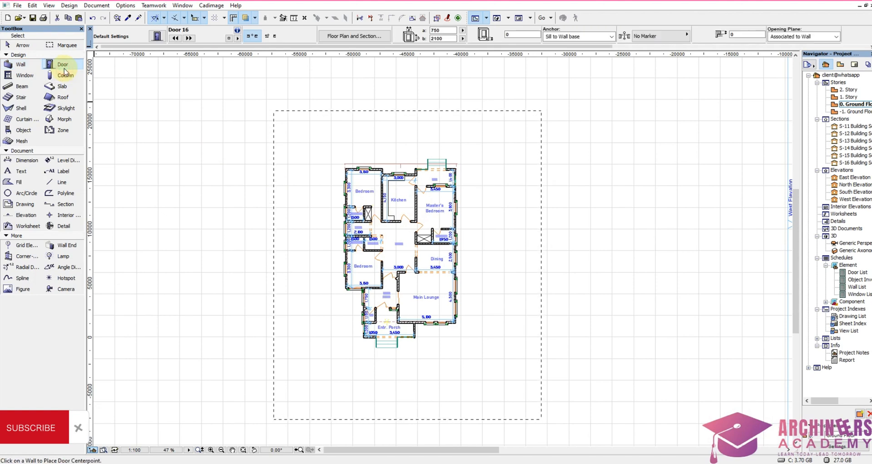
pyautogui.hotkey('ctrl', 'a')
pyautogui.click(24, 75)
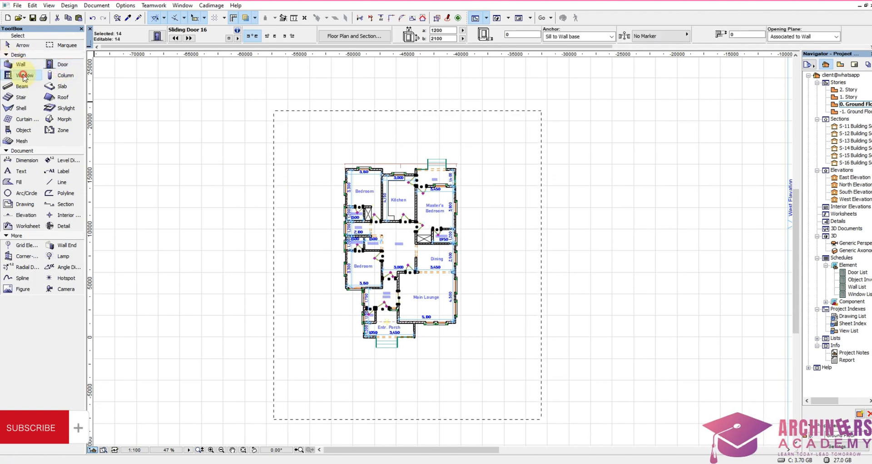
pyautogui.click(61, 90)
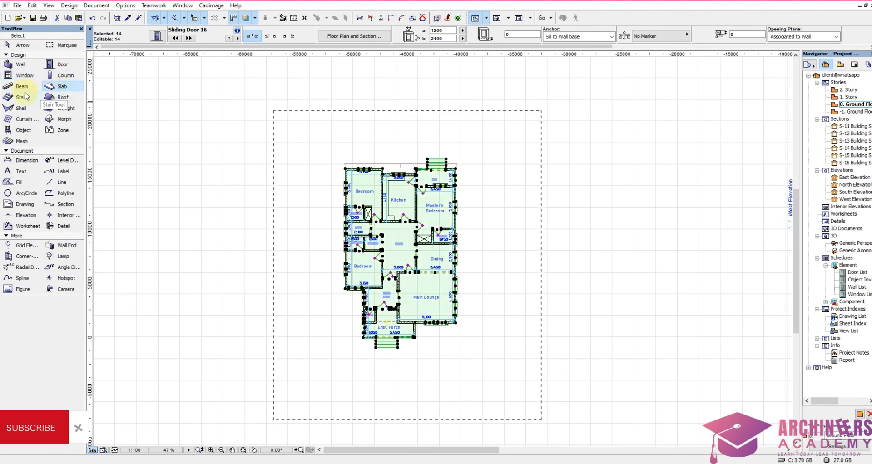
pyautogui.click(21, 163)
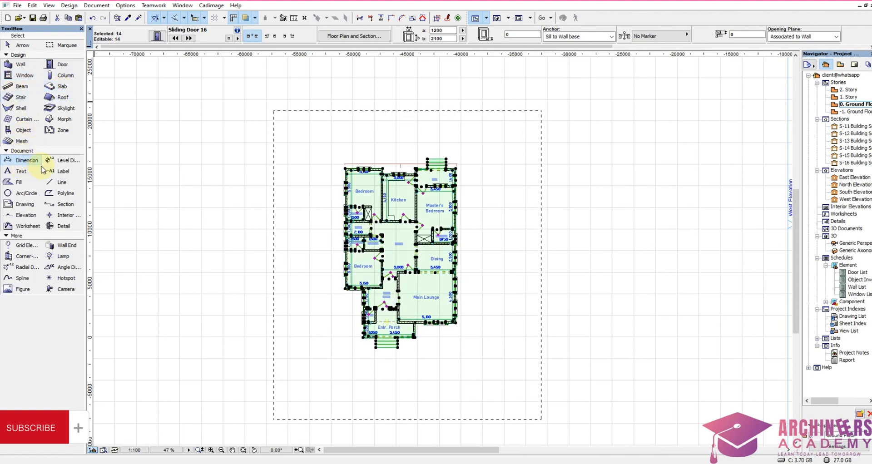
pyautogui.click(22, 175)
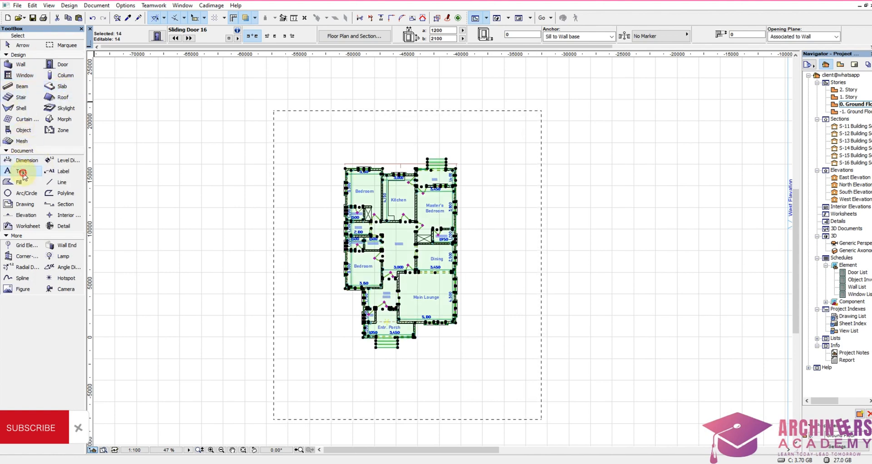
pyautogui.click(27, 131)
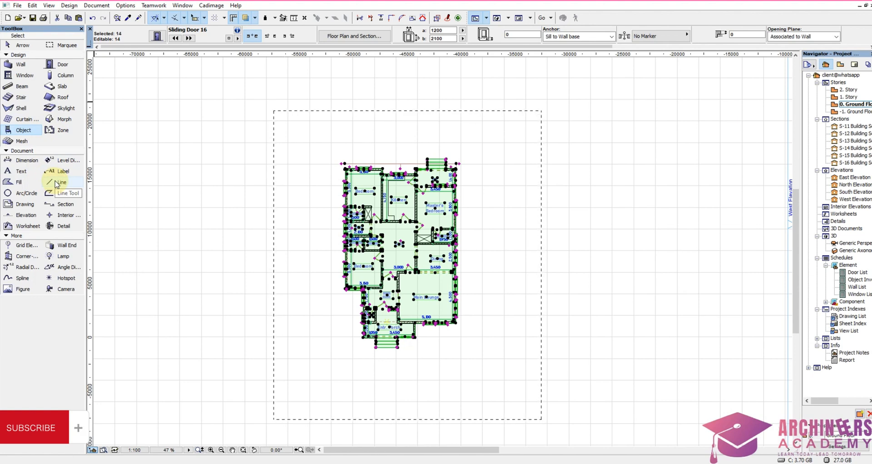
pyautogui.press('Delete')
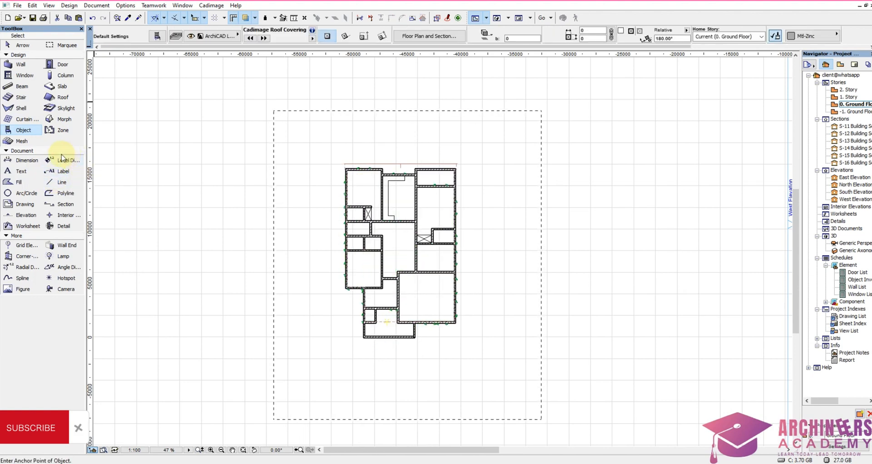
# Step: Select the lines, morphs and roof elements inside the marquee and delete them from the copied plan
pyautogui.click(62, 182)
pyautogui.hotkey('ctrl', 'a')
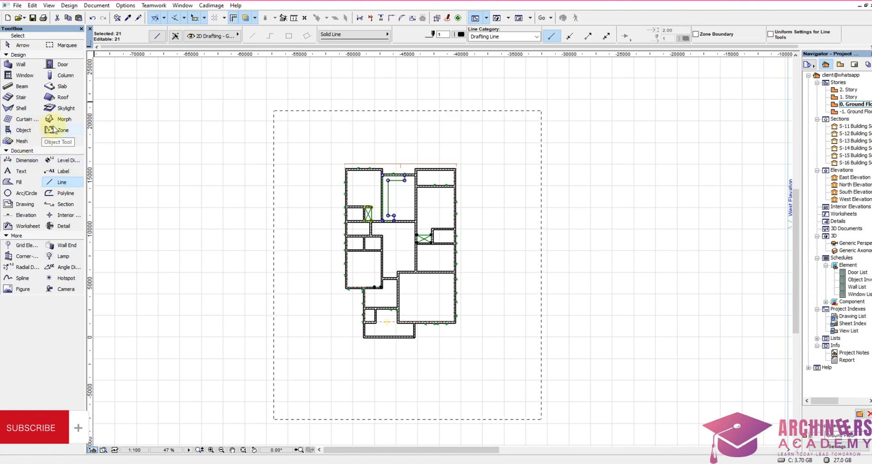
pyautogui.click(65, 120)
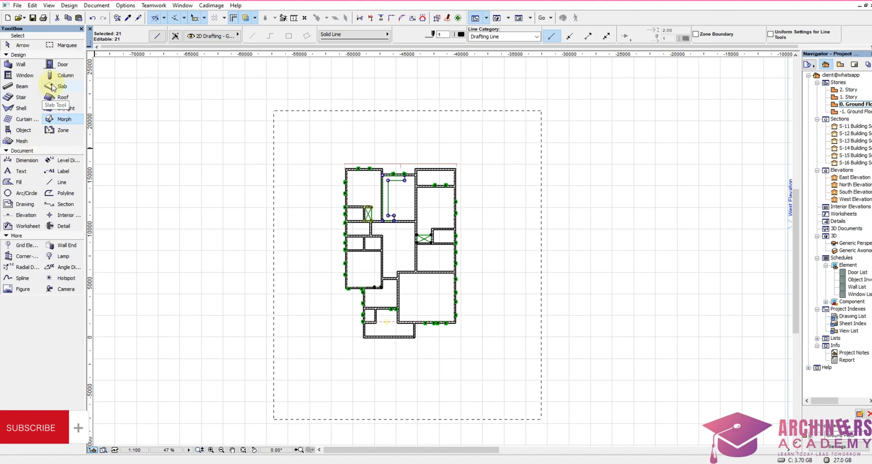
pyautogui.click(64, 99)
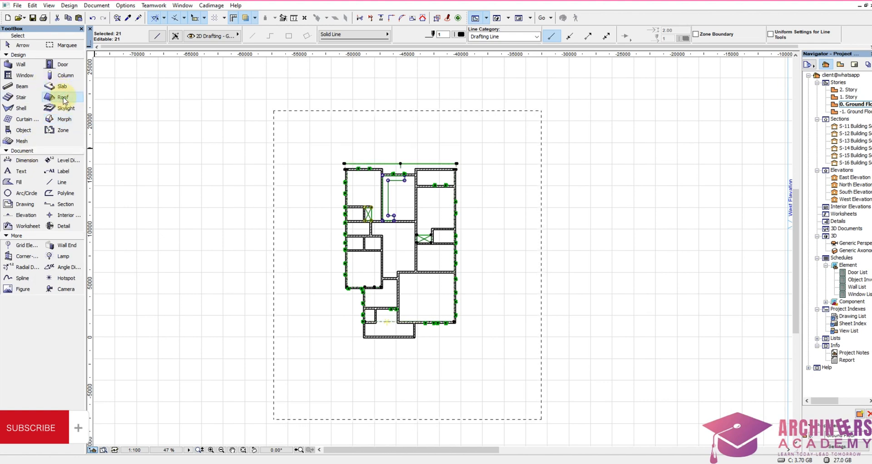
pyautogui.press('Delete')
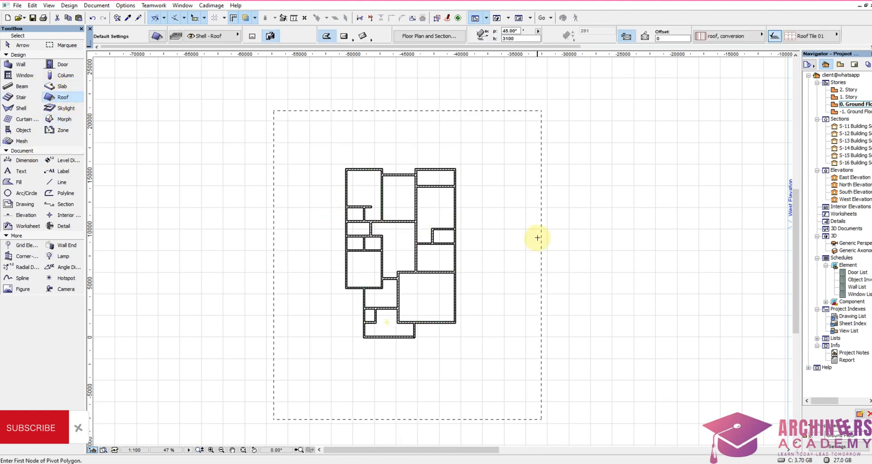
# Step: Delete the chandelier lamp left in the entrance porch of the copied plan
pyautogui.click(63, 257)
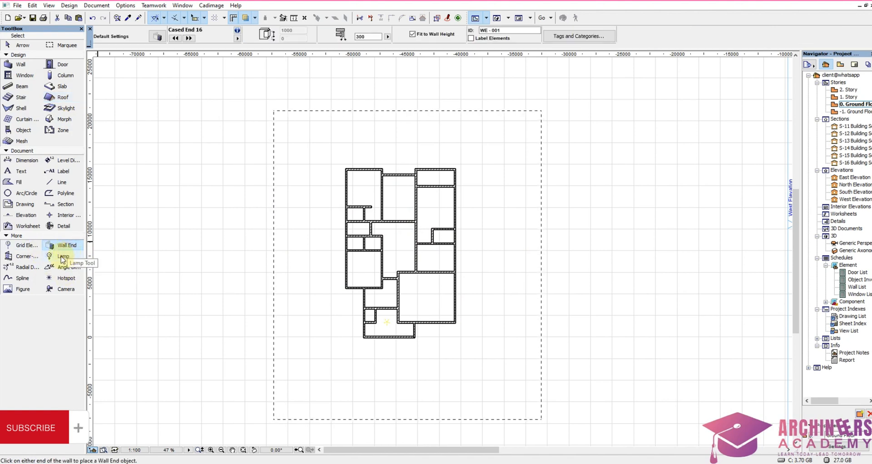
pyautogui.click(387, 322)
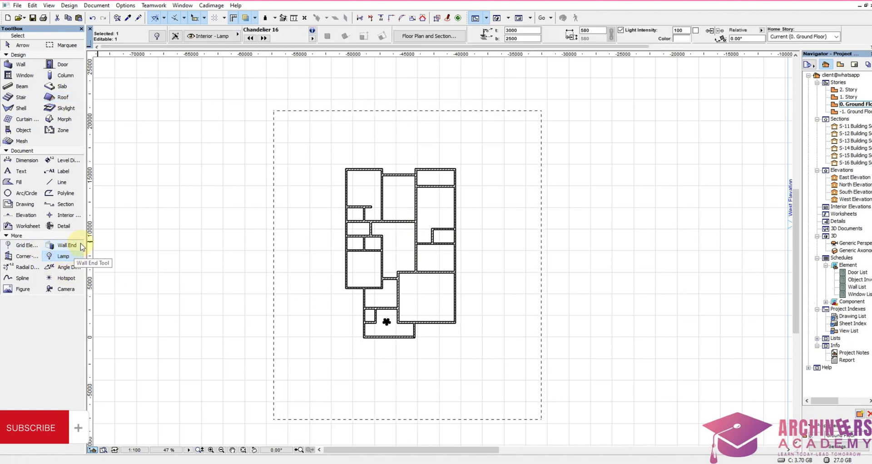
pyautogui.press('Delete')
# Step: Turn off True Line Weight display for the floor plan
pyautogui.rightClick(397, 117)
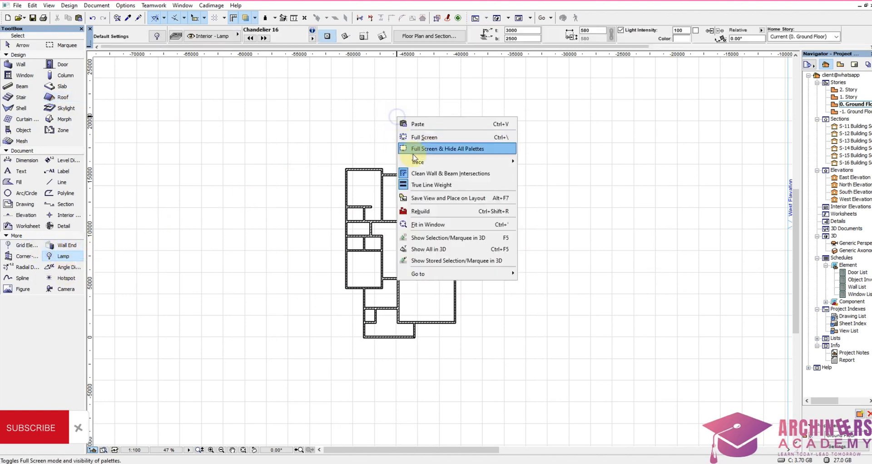
pyautogui.click(437, 184)
pyautogui.scroll(10, 370, 123)
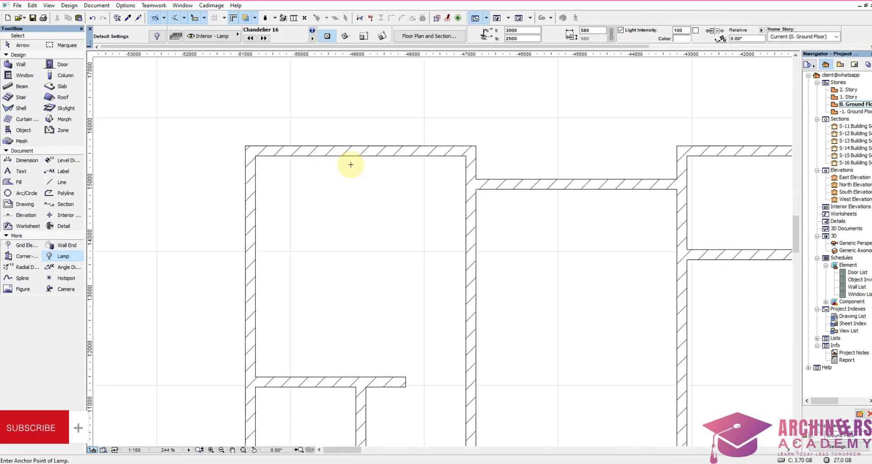
# Step: Set up the Line tool to draw chained solid lines with pen 149, the 3.00 mm pen
pyautogui.click(62, 182)
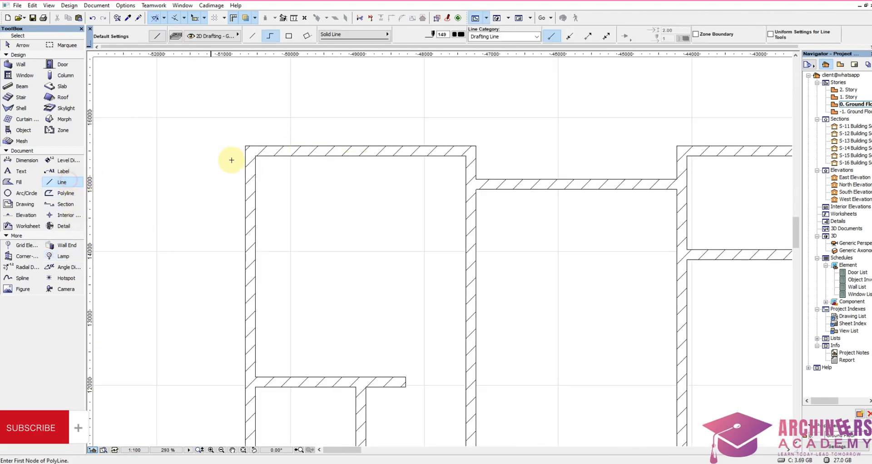
pyautogui.scroll(-5, 453, 142)
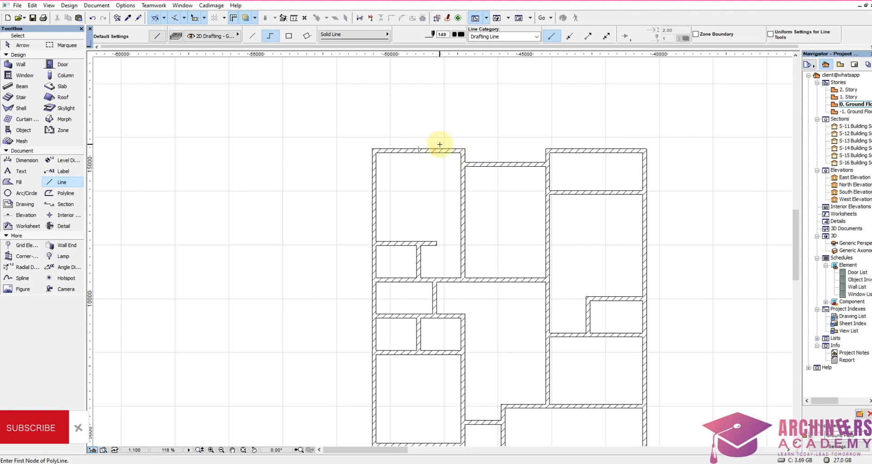
pyautogui.scroll(4, 374, 149)
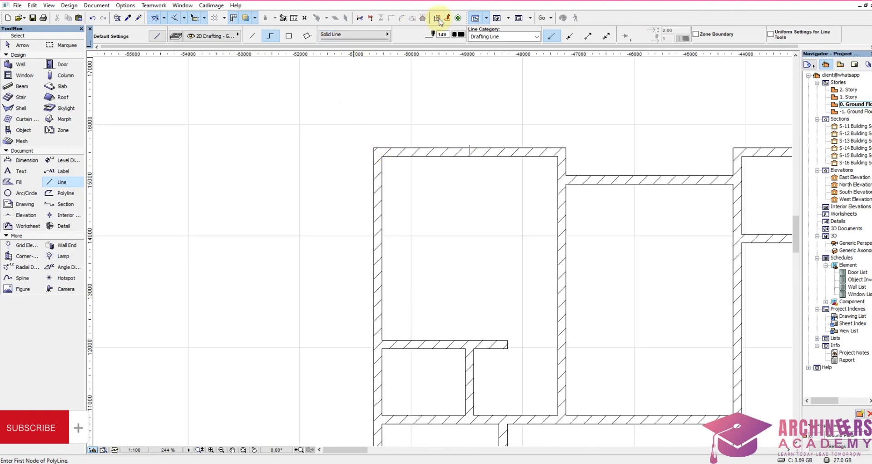
pyautogui.click(461, 36)
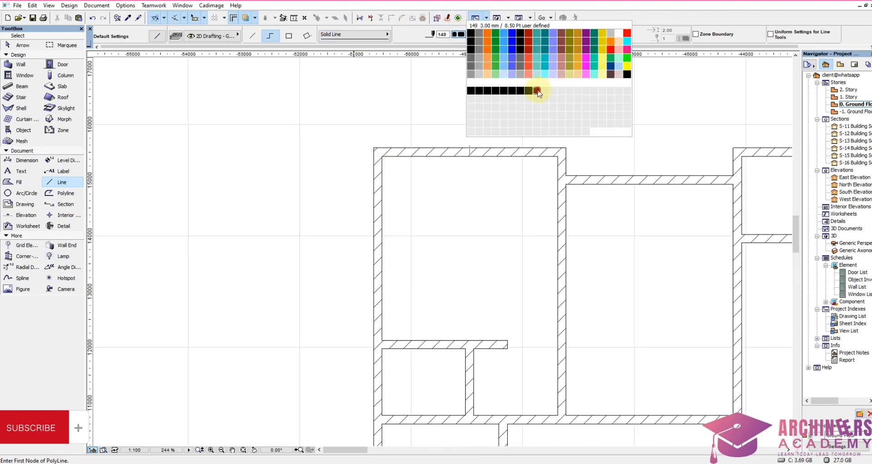
pyautogui.click(537, 92)
# Step: Trace the bold outline along the outer wall corners of the plan's north side, including the recess between the two projecting wings
pyautogui.click(374, 148)
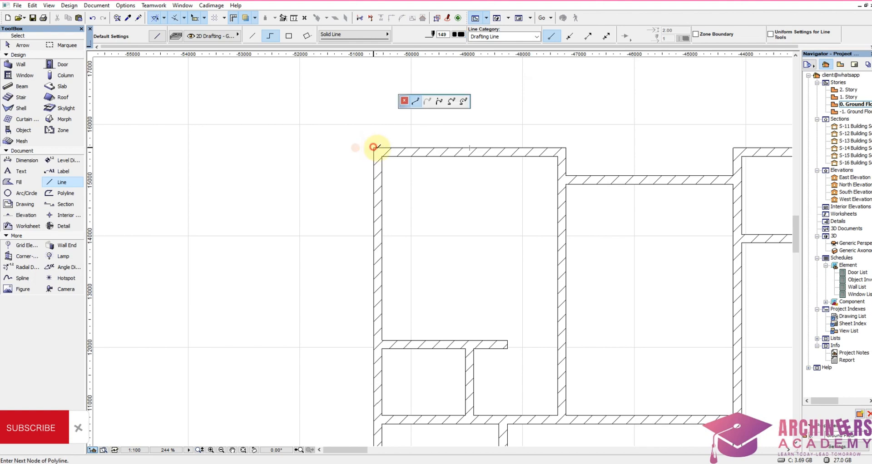
pyautogui.click(565, 147)
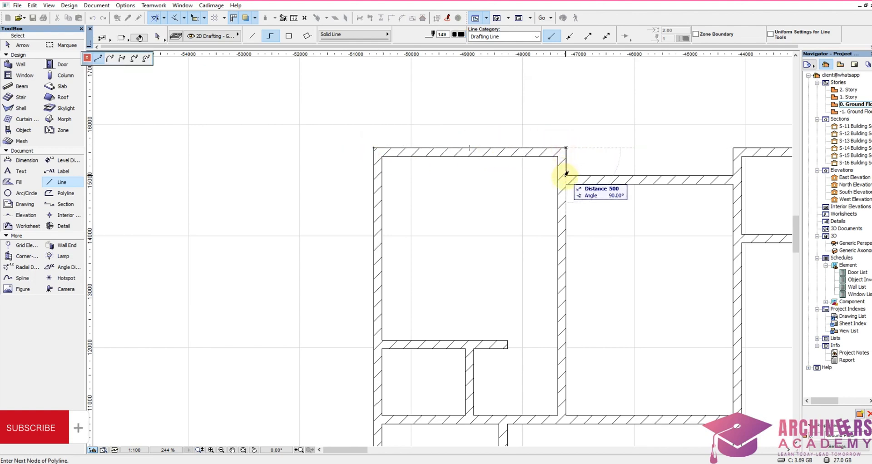
pyautogui.click(565, 175)
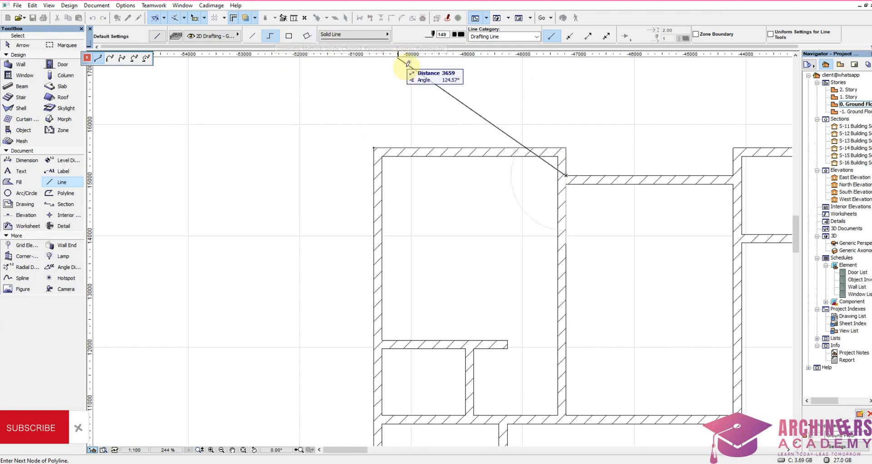
pyautogui.click(733, 176)
pyautogui.scroll(2, 464, 126)
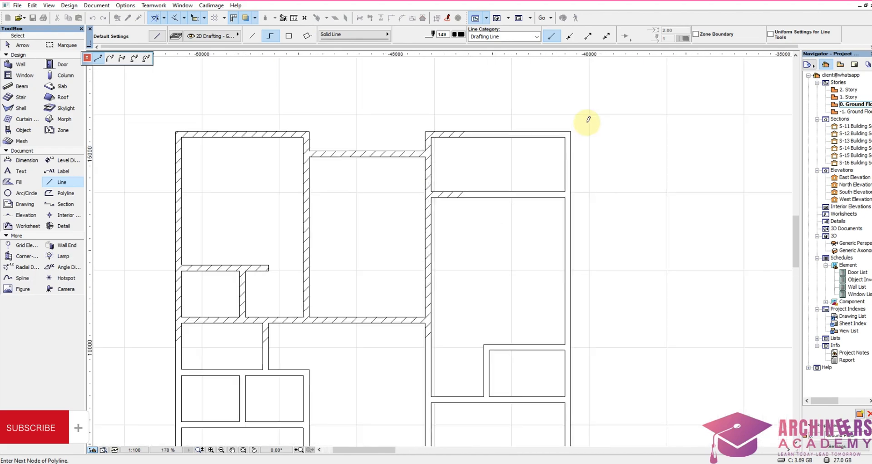
pyautogui.click(662, 138)
# Step: Continue the outline down the plan's east wall and around the stepped southern projection to its southwest corner
pyautogui.scroll(-4, 667, 347)
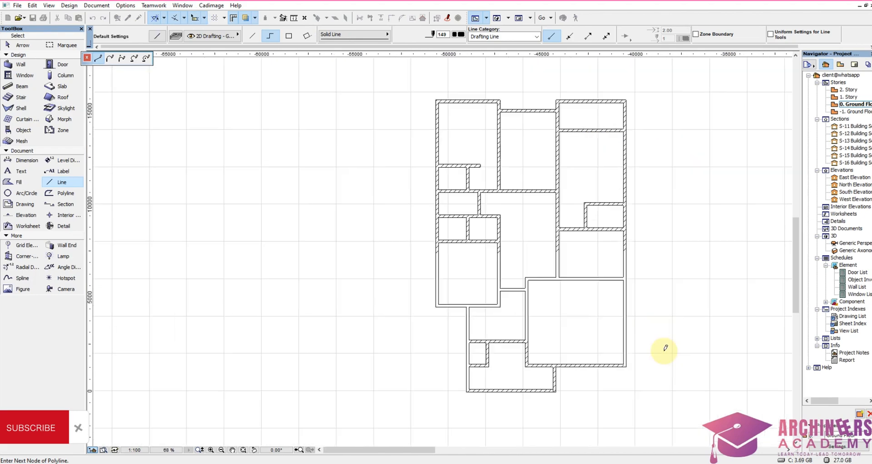
pyautogui.scroll(2, 612, 376)
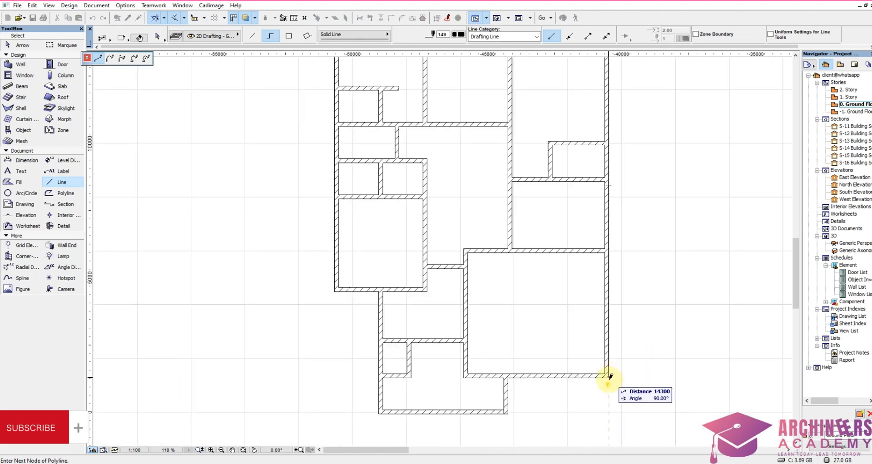
pyautogui.click(591, 376)
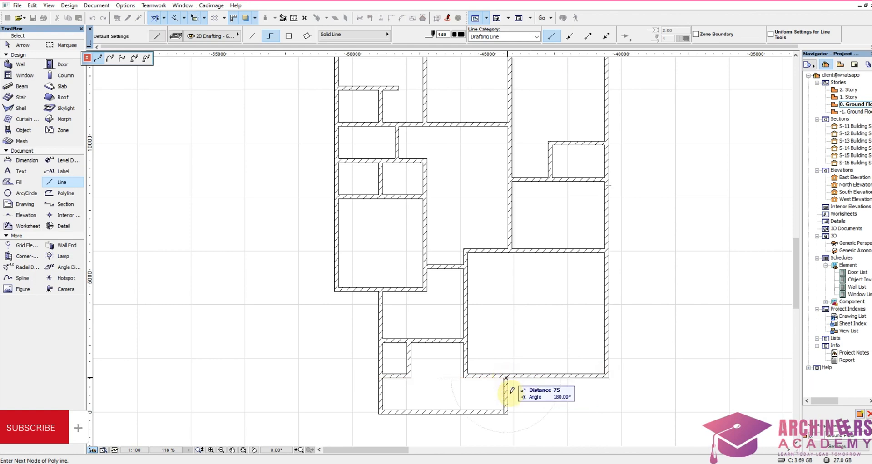
pyautogui.scroll(6, 508, 375)
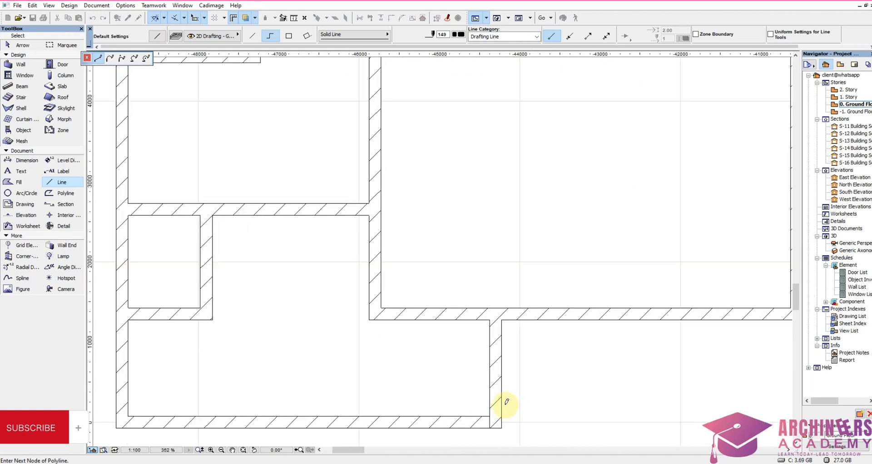
pyautogui.click(502, 321)
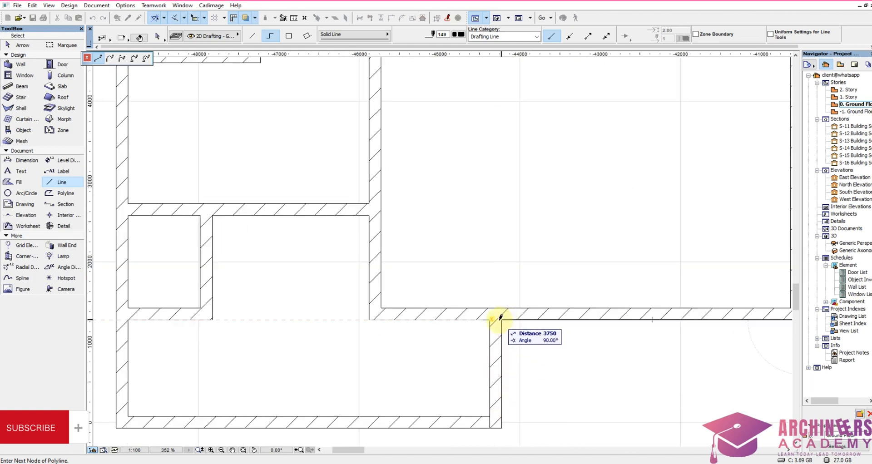
pyautogui.click(502, 428)
pyautogui.scroll(-4, 478, 357)
pyautogui.scroll(3, 326, 403)
pyautogui.scroll(1, 326, 402)
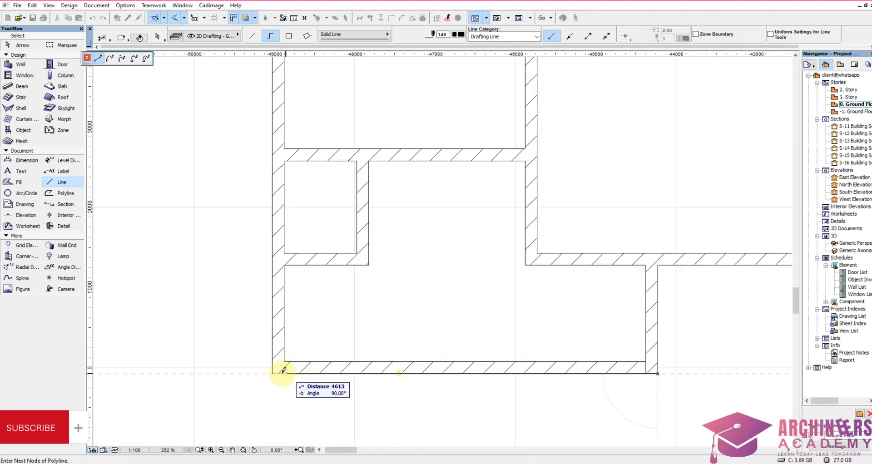
pyautogui.click(272, 372)
# Step: Finish the outline up the stepped west side of the plan, closing it at the starting northwest corner
pyautogui.scroll(-4, 423, 335)
pyautogui.scroll(3, 370, 230)
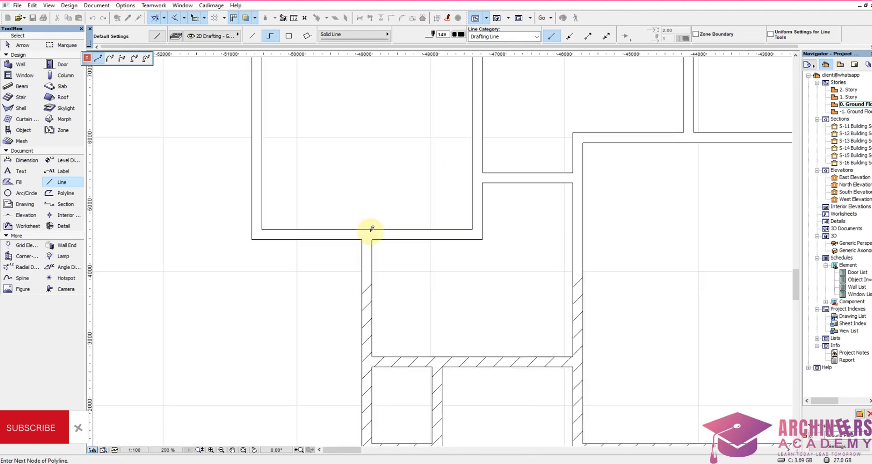
pyautogui.click(362, 239)
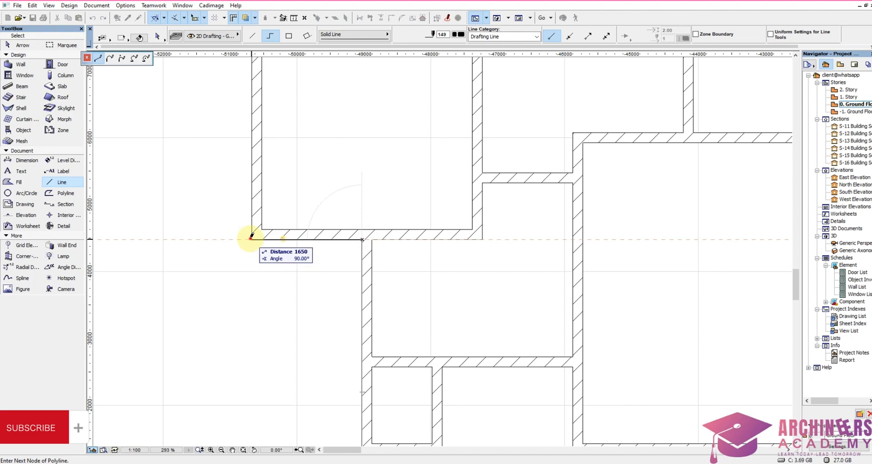
pyautogui.click(252, 239)
pyautogui.scroll(-9, 338, 305)
pyautogui.scroll(8, 314, 114)
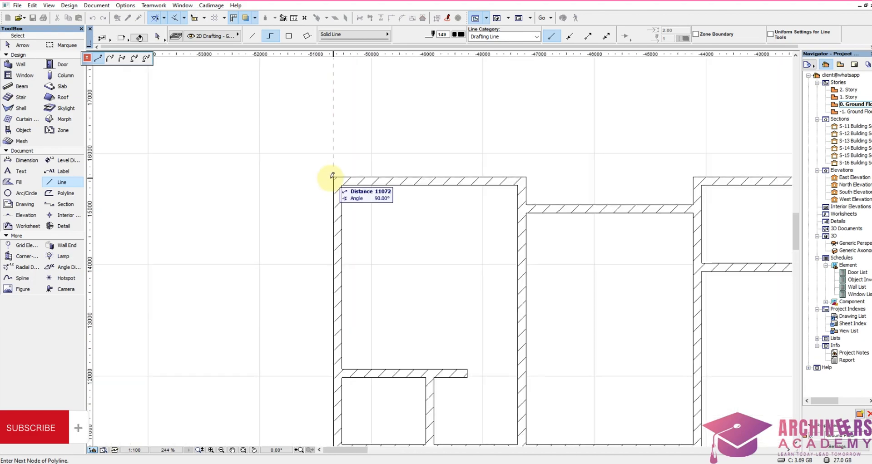
pyautogui.click(333, 176)
pyautogui.scroll(-5, 343, 143)
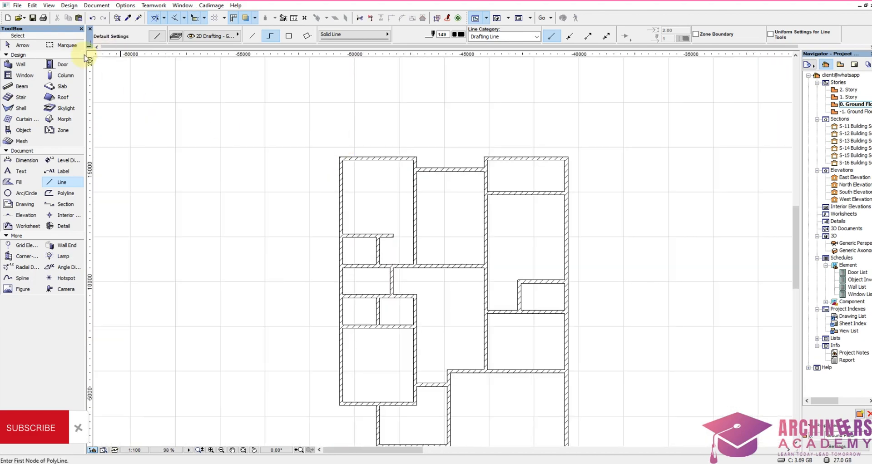
# Step: Enclose the traced plan in a marquee and delete all the walls inside it, keeping only the outline lines
pyautogui.click(66, 46)
pyautogui.scroll(-4, 254, 111)
pyautogui.click(253, 111)
pyautogui.click(440, 344)
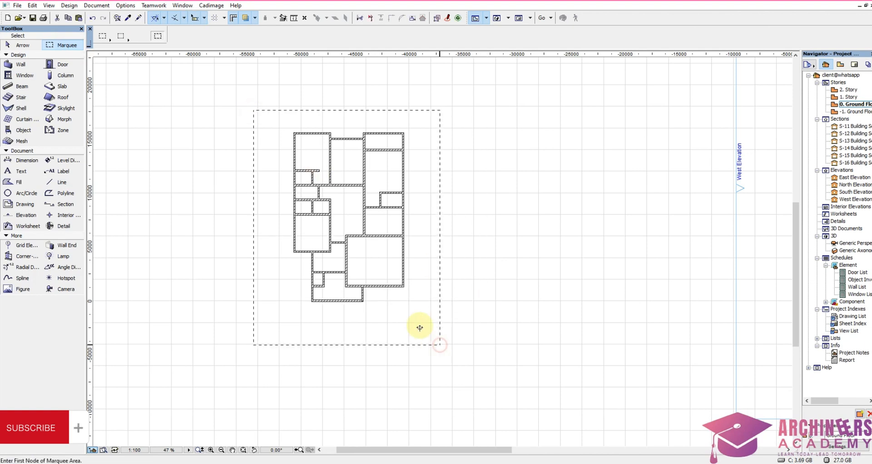
pyautogui.click(23, 65)
pyautogui.hotkey('ctrl', 'a')
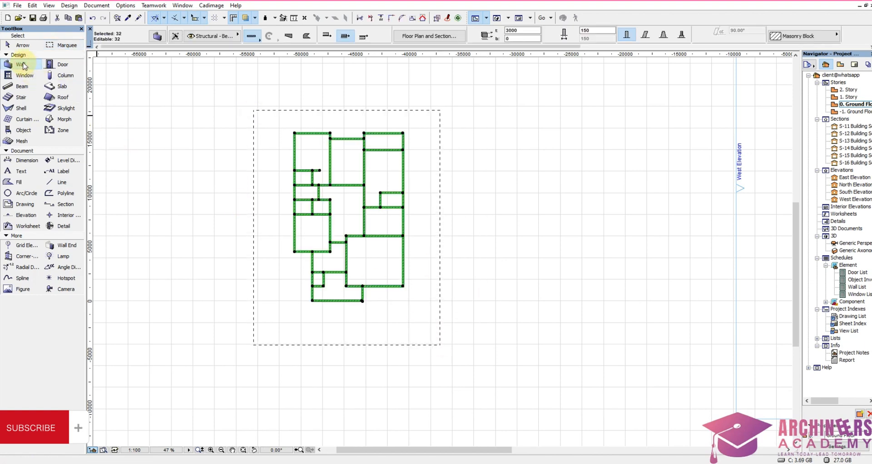
pyautogui.press('Delete')
pyautogui.press('Escape')
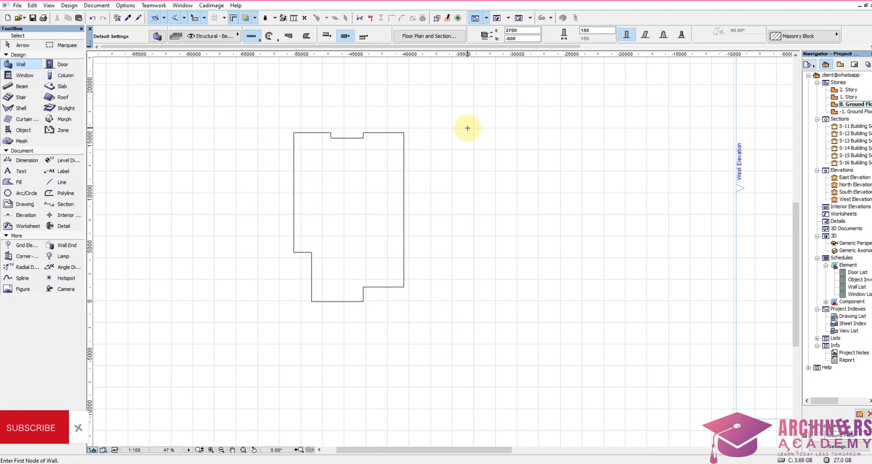
# Step: Select the whole building outline and move it onto the site plot, placing its northwest corner on the plot's west corner
pyautogui.keyDown('shift'); pyautogui.moveTo(446, 111); pyautogui.dragTo(239, 360); pyautogui.keyUp('shift')
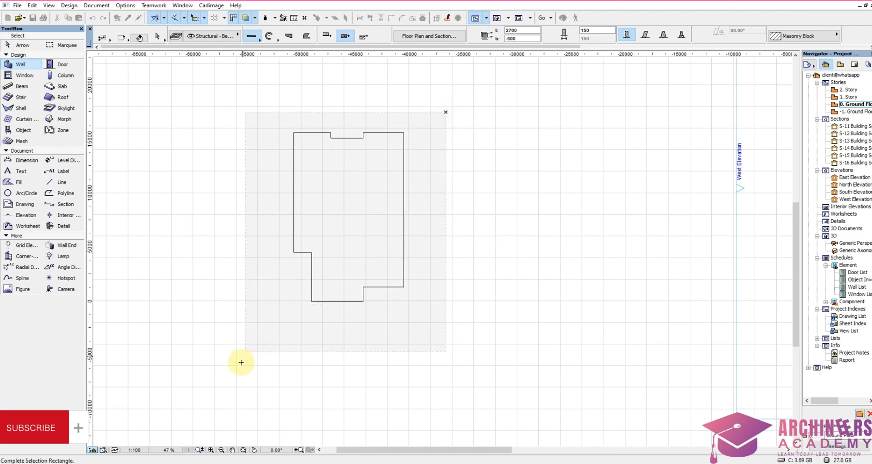
pyautogui.hotkey('ctrl', 'd')
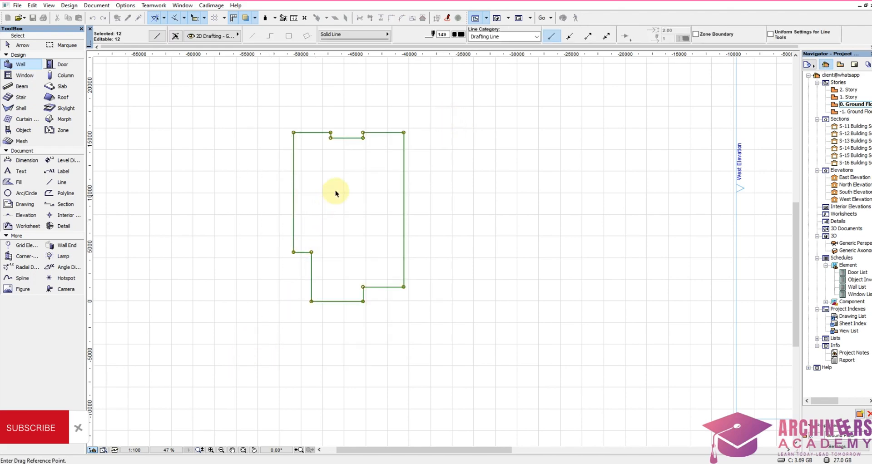
pyautogui.click(406, 132)
pyautogui.scroll(-5, 715, 263)
pyautogui.scroll(8, 428, 281)
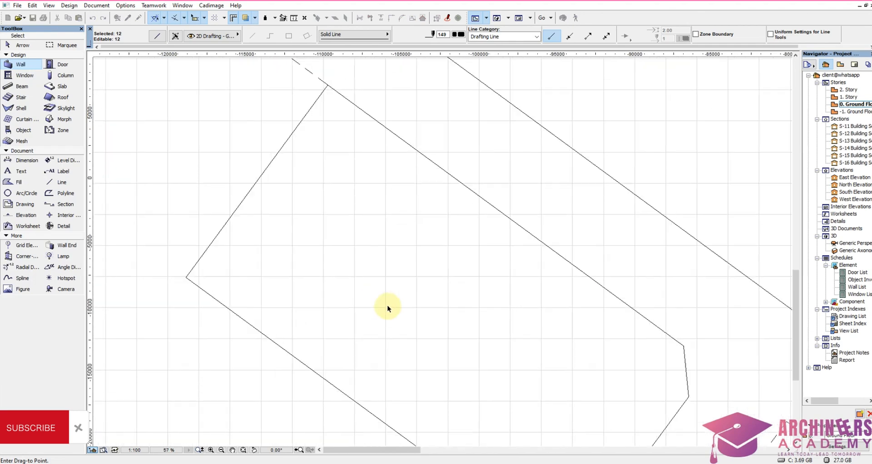
pyautogui.click(408, 180)
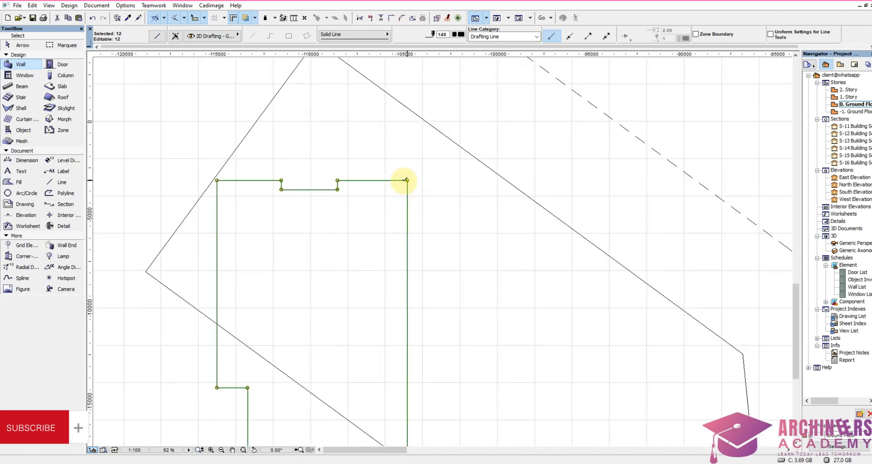
pyautogui.hotkey('ctrl', 'd')
pyautogui.click(217, 181)
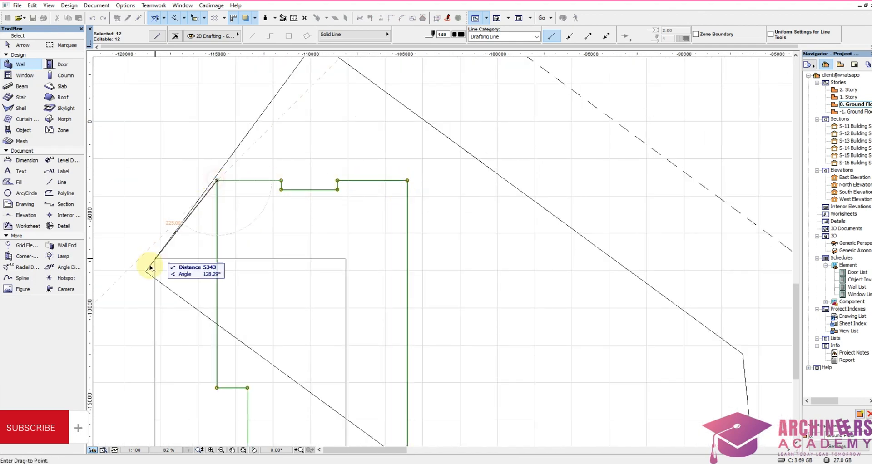
pyautogui.click(146, 272)
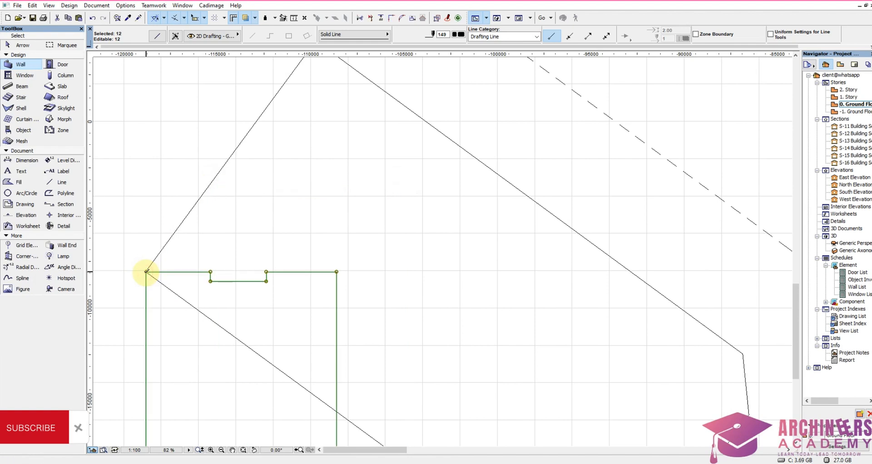
# Step: Rotate the outline about the plot's west corner so its north side lies along the plot's northwest boundary
pyautogui.hotkey('ctrl', 'e')
pyautogui.click(146, 271)
pyautogui.click(337, 272)
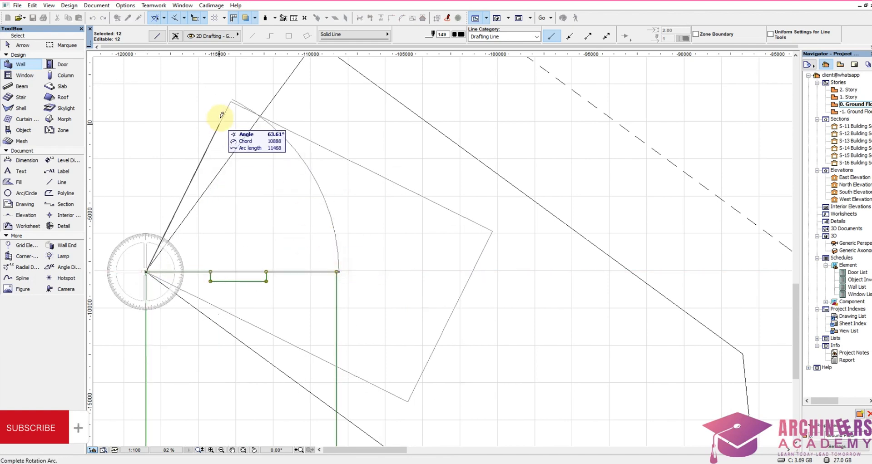
pyautogui.click(259, 117)
# Step: Move the outline along the plot's northwest boundary towards the plot's north corner, away from the southwest boundary
pyautogui.scroll(-2, 361, 239)
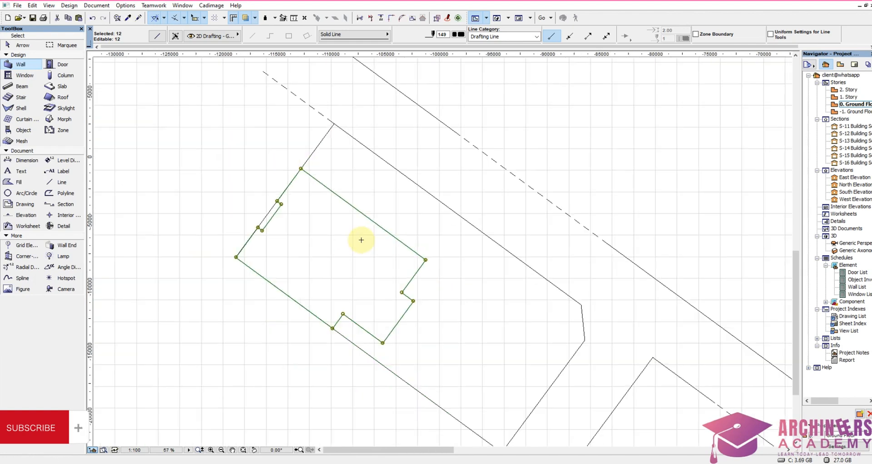
pyautogui.scroll(1, 405, 353)
pyautogui.scroll(2, 362, 367)
pyautogui.scroll(-2, 331, 250)
pyautogui.scroll(1, 330, 190)
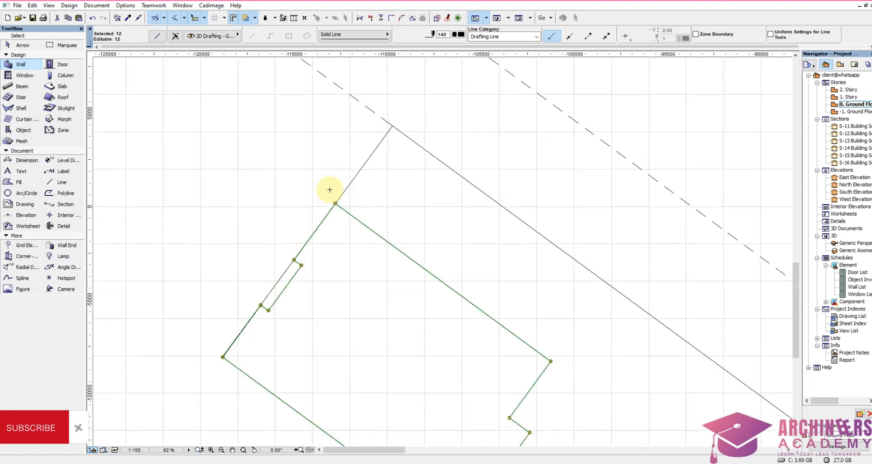
pyautogui.hotkey('ctrl', 'd')
pyautogui.click(335, 204)
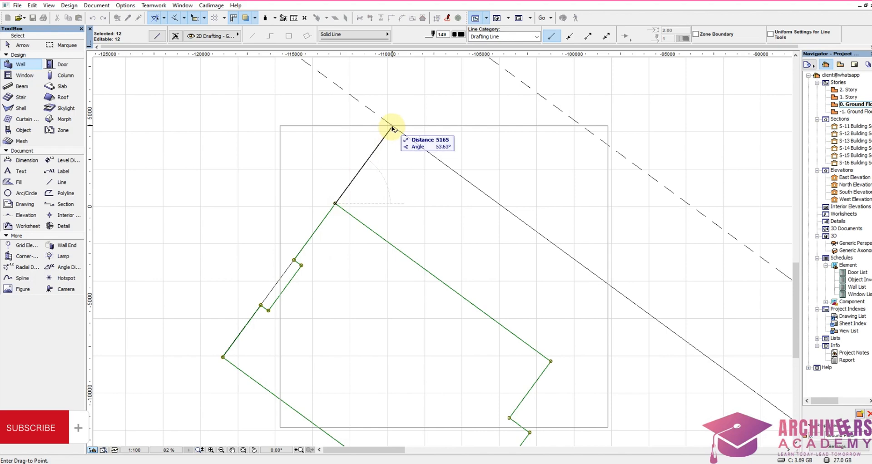
pyautogui.write('2500')
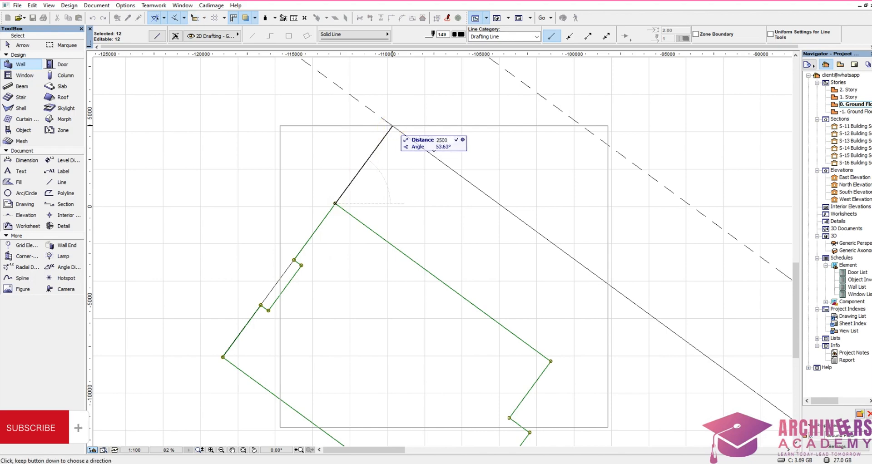
pyautogui.press('Return')
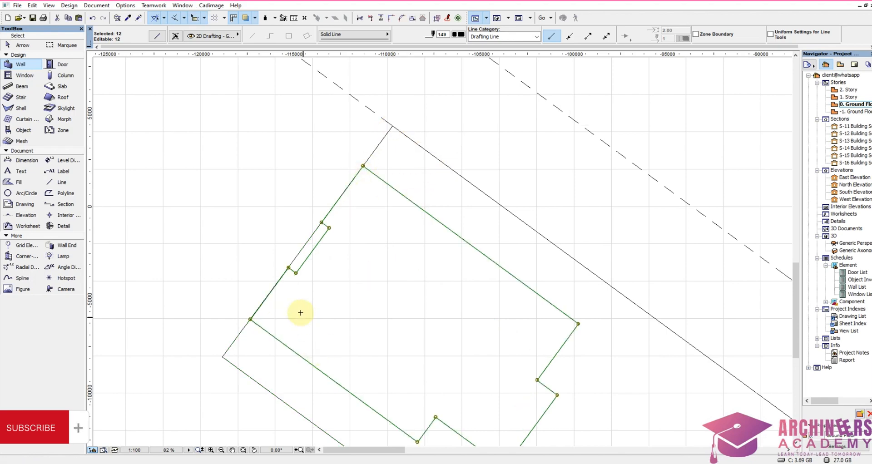
# Step: Move the outline perpendicular to the plot's northwest boundary, inward along the building's long side, to create a setback
pyautogui.scroll(-2, 393, 163)
pyautogui.scroll(2, 359, 278)
pyautogui.scroll(-2, 360, 278)
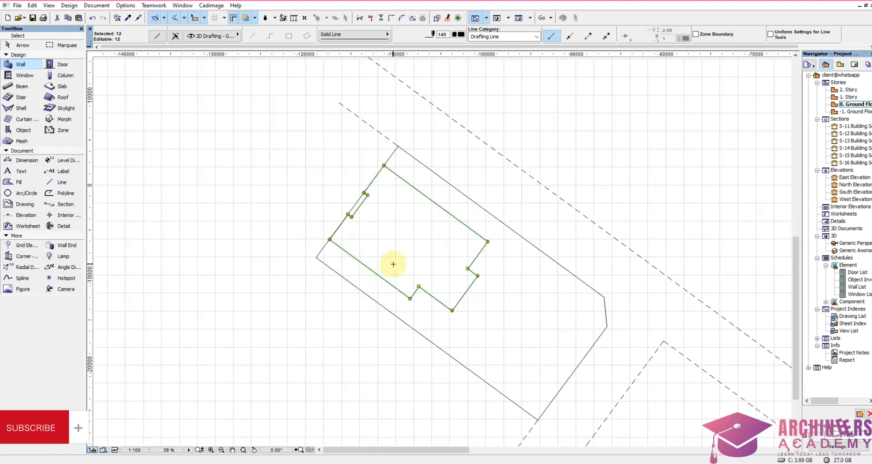
pyautogui.scroll(1, 453, 286)
pyautogui.scroll(1, 720, 378)
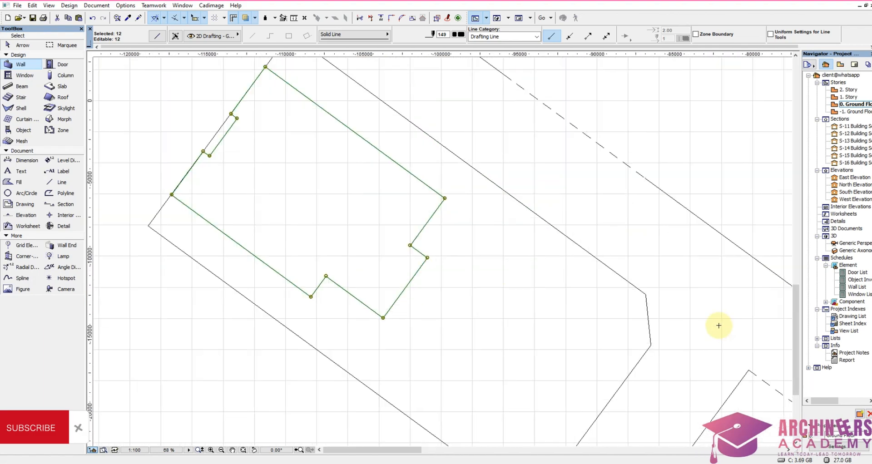
pyautogui.scroll(-2, 661, 377)
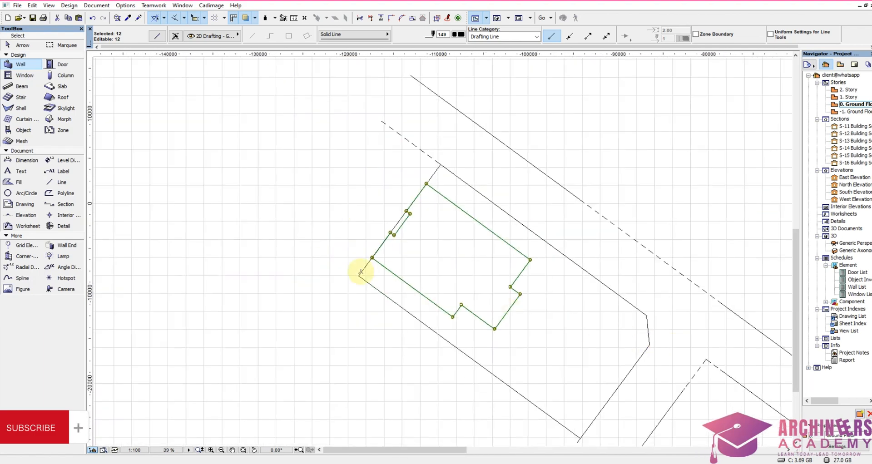
pyautogui.hotkey('ctrl', 'd')
pyautogui.click(371, 258)
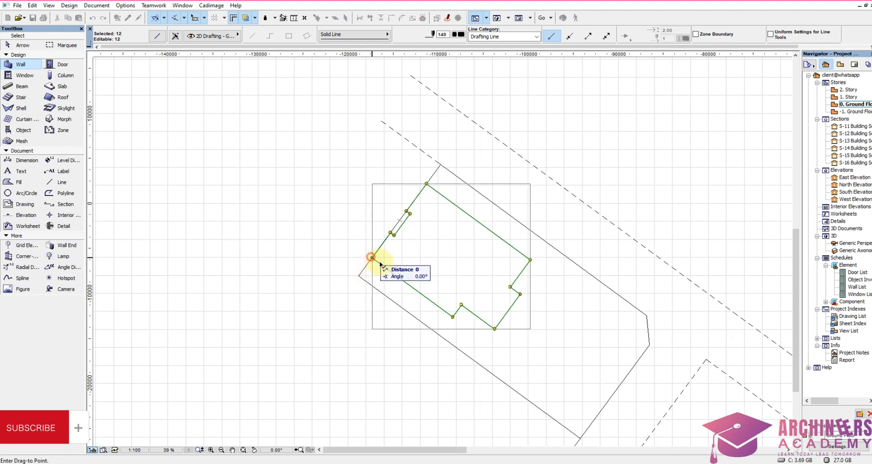
pyautogui.write('2420')
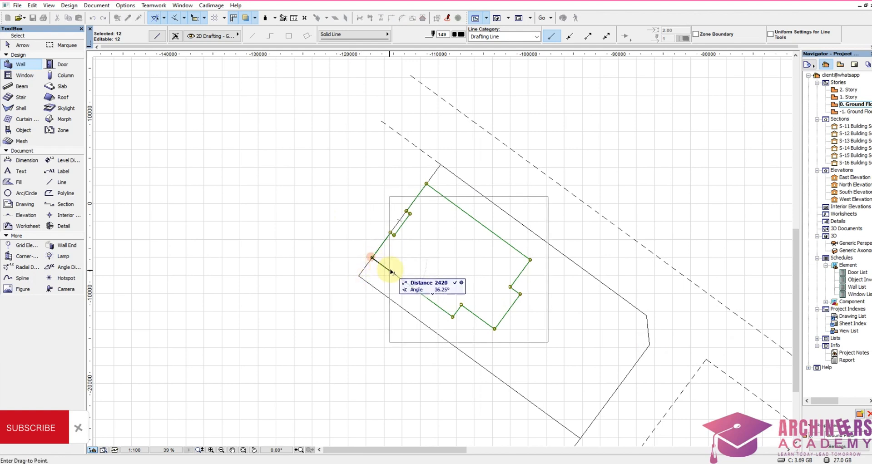
pyautogui.press('Return')
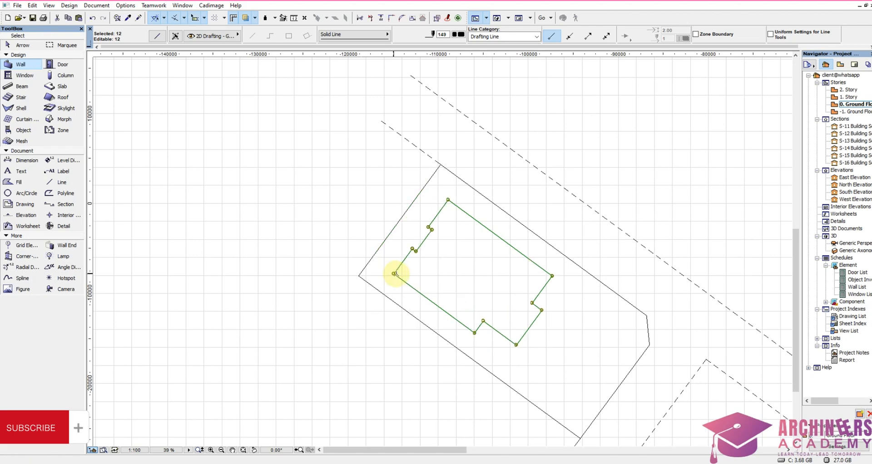
# Step: Deselect the building outline and switch the floor plan display to true line weights
pyautogui.press('Escape')
pyautogui.scroll(-2, 449, 290)
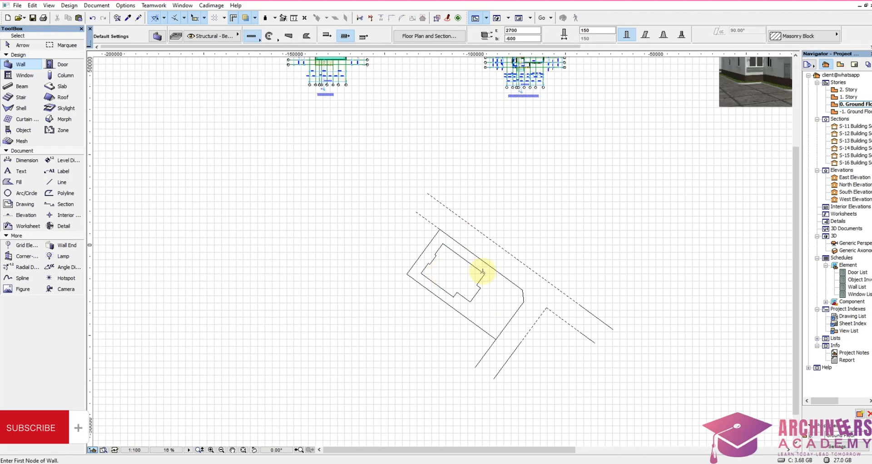
pyautogui.scroll(5, 472, 286)
pyautogui.rightClick(467, 290)
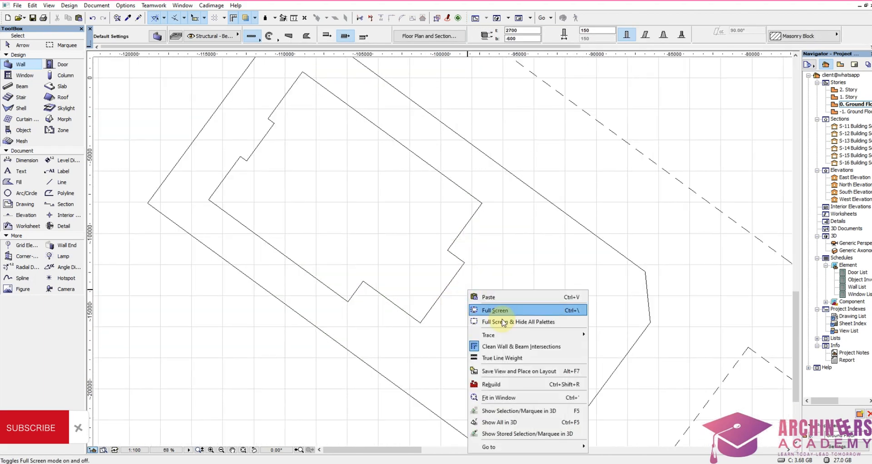
pyautogui.click(513, 362)
pyautogui.scroll(-4, 503, 250)
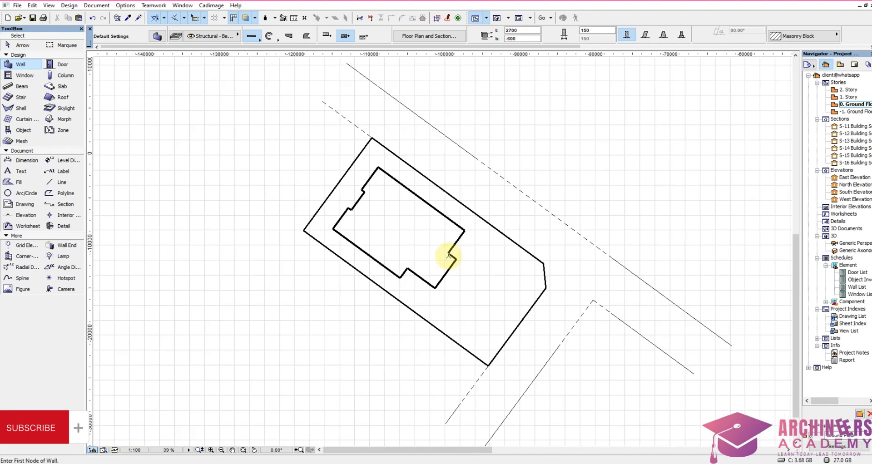
pyautogui.scroll(3, 496, 374)
pyautogui.scroll(-3, 470, 316)
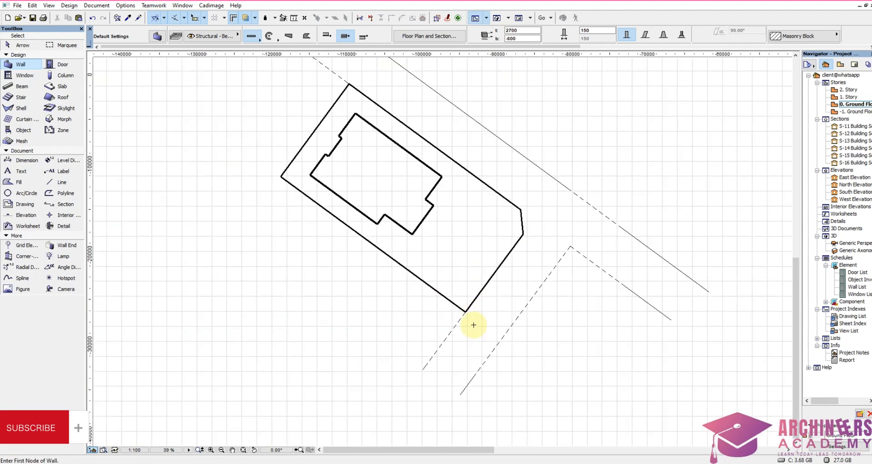
# Step: Select all six plot boundary lines and change their line type to Dot & Dashed
pyautogui.scroll(3, 522, 158)
pyautogui.keyDown('shift'); pyautogui.moveTo(546, 204); pyautogui.dragTo(472, 314); pyautogui.keyUp('shift')
pyautogui.scroll(-2, 497, 308)
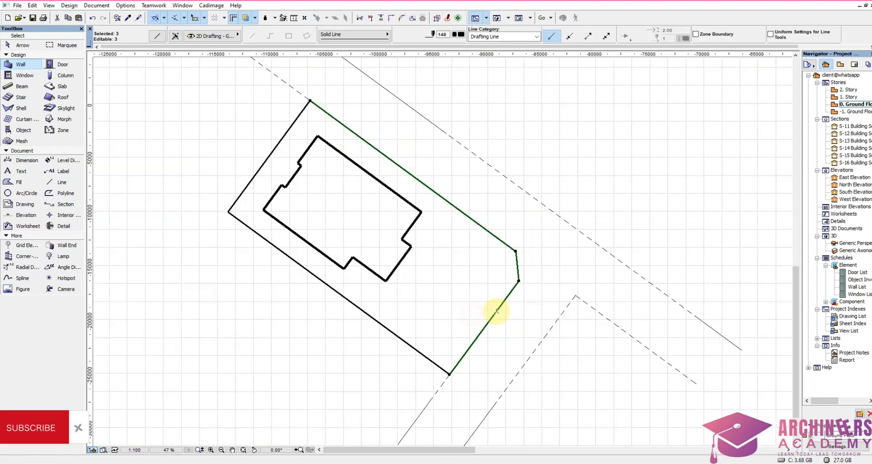
pyautogui.scroll(4, 238, 195)
pyautogui.keyDown('shift'); pyautogui.moveTo(268, 205); pyautogui.dragTo(161, 251); pyautogui.keyUp('shift')
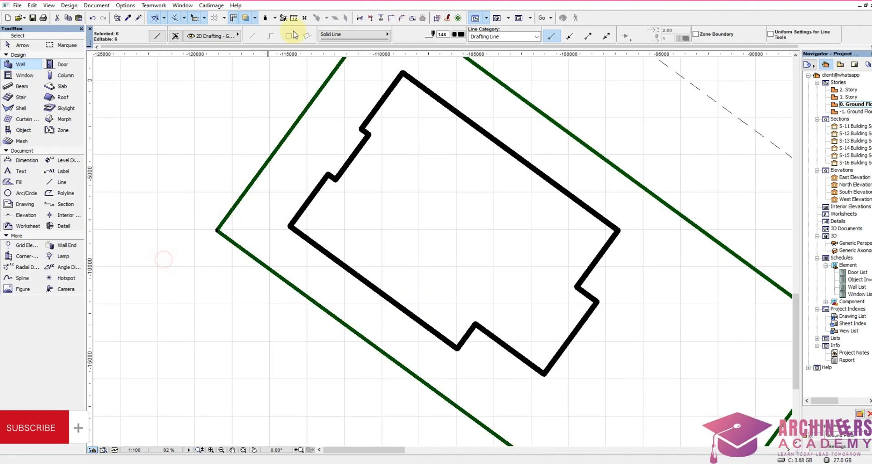
pyautogui.click(334, 35)
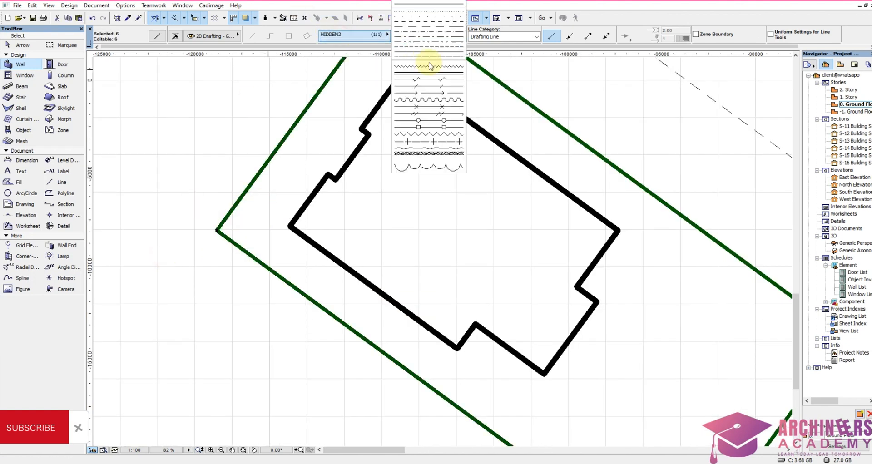
pyautogui.click(429, 33)
pyautogui.press('Escape')
pyautogui.scroll(-2, 454, 268)
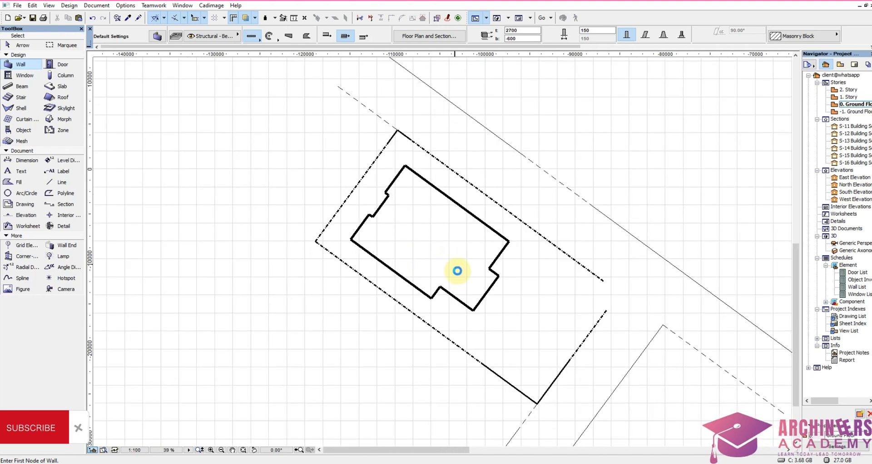
pyautogui.scroll(2, 534, 341)
pyautogui.scroll(-2, 537, 338)
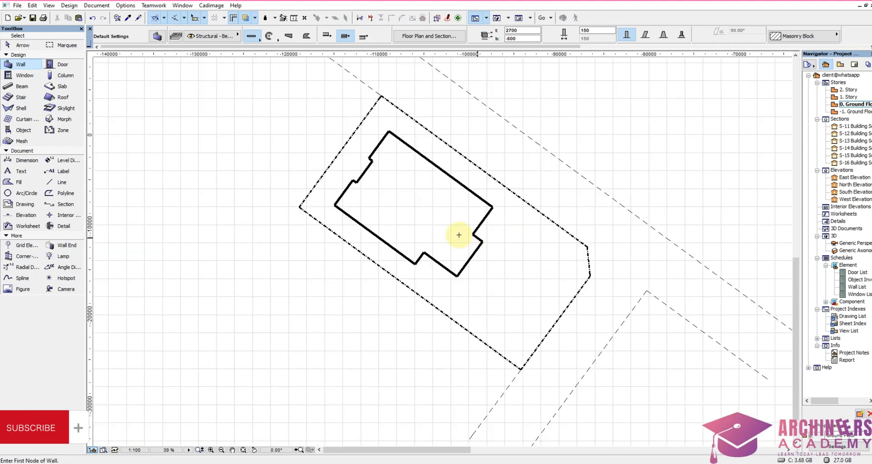
# Step: Fill the area inside the building outline with a Fire Proofing drafting fill
pyautogui.scroll(2, 371, 162)
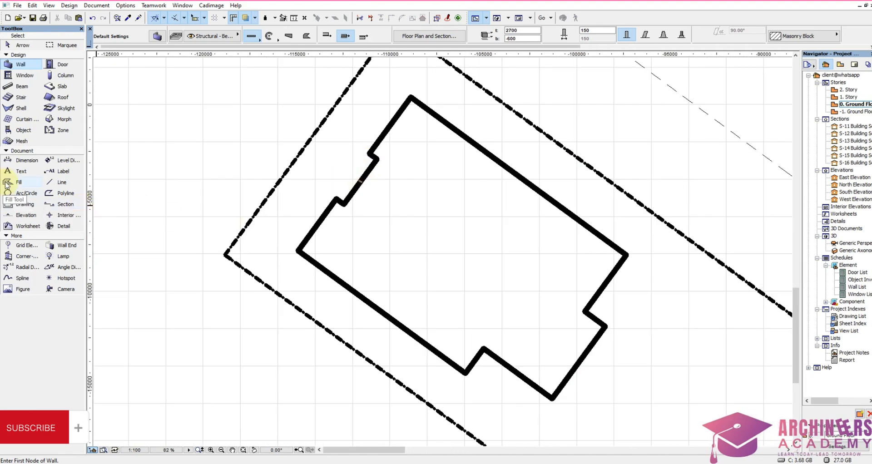
pyautogui.click(19, 184)
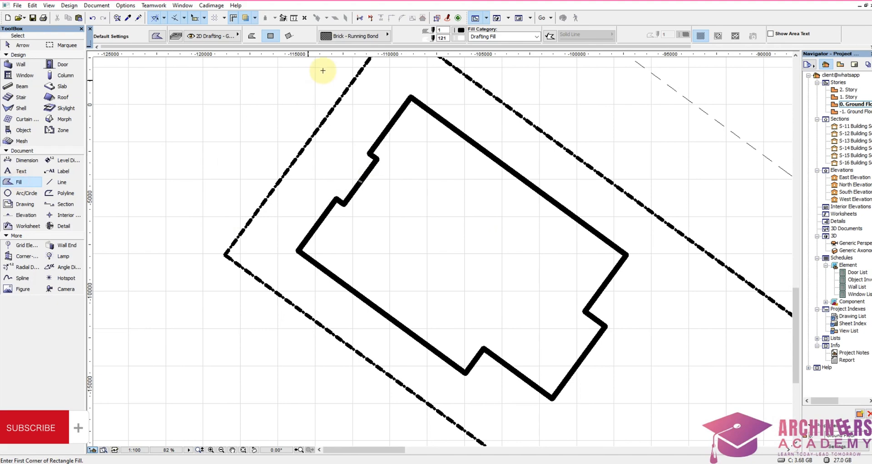
pyautogui.click(357, 36)
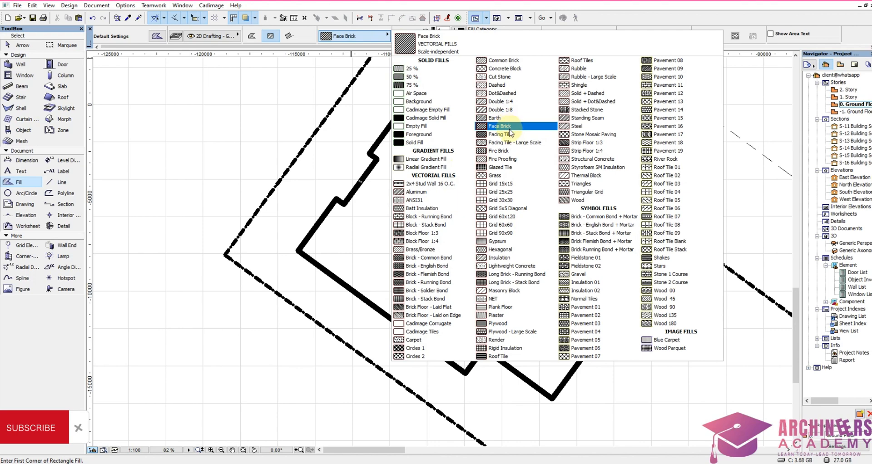
pyautogui.click(511, 159)
pyautogui.click(466, 255)
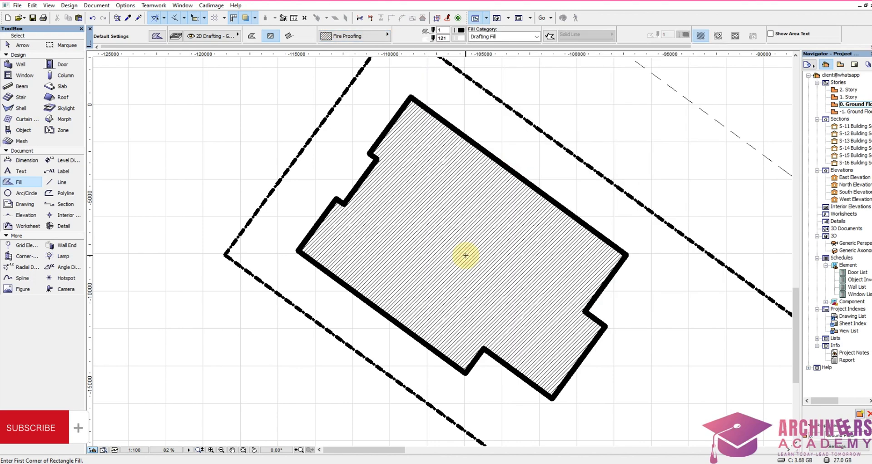
pyautogui.scroll(-3, 466, 250)
pyautogui.scroll(5, 422, 248)
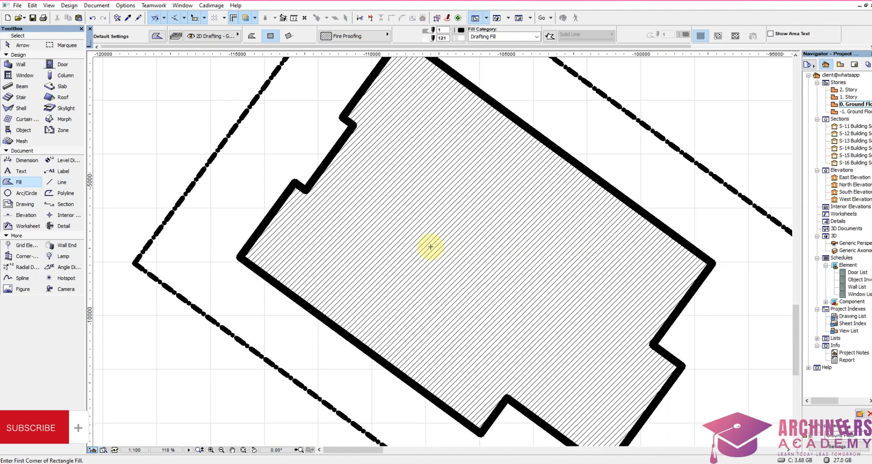
pyautogui.scroll(-2, 428, 246)
# Step: Place the text PROPOSED BUILDING on the hatched building, remove its underline and move it towards the building's centre
pyautogui.click(12, 174)
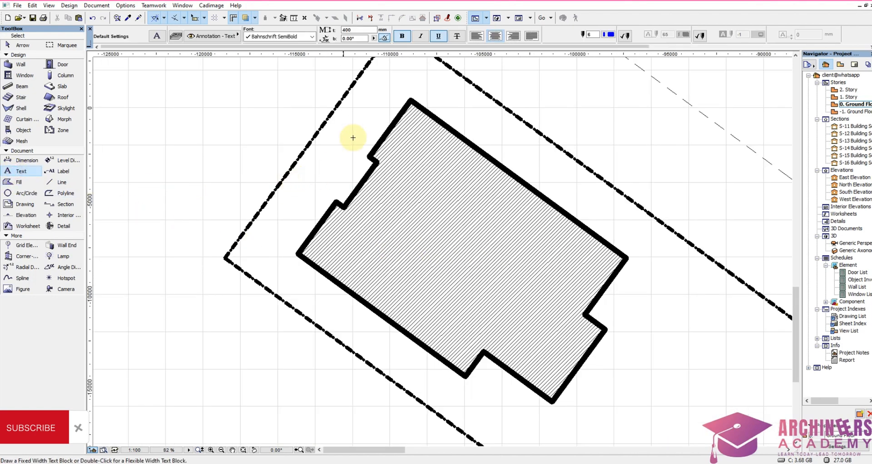
pyautogui.click(371, 228)
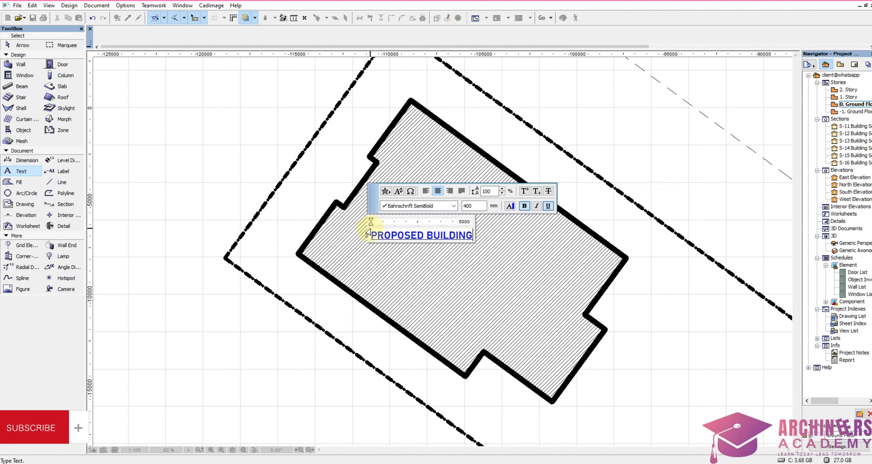
pyautogui.click(415, 275)
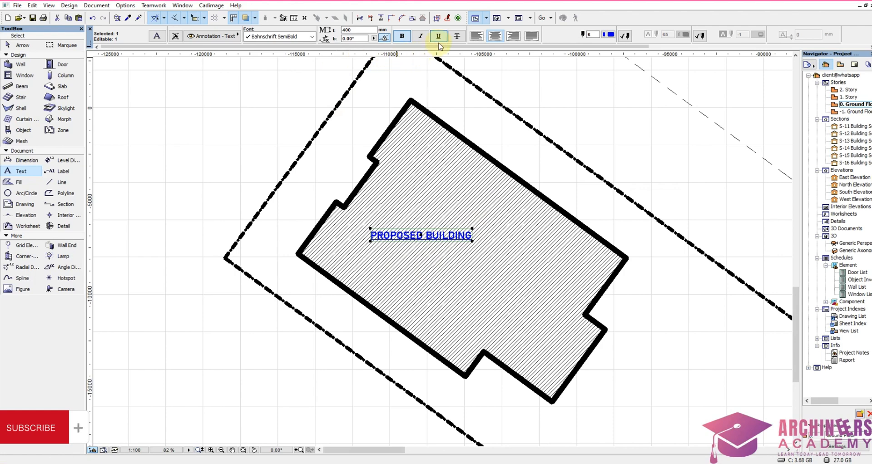
pyautogui.moveTo(412, 236); pyautogui.dragTo(457, 251)
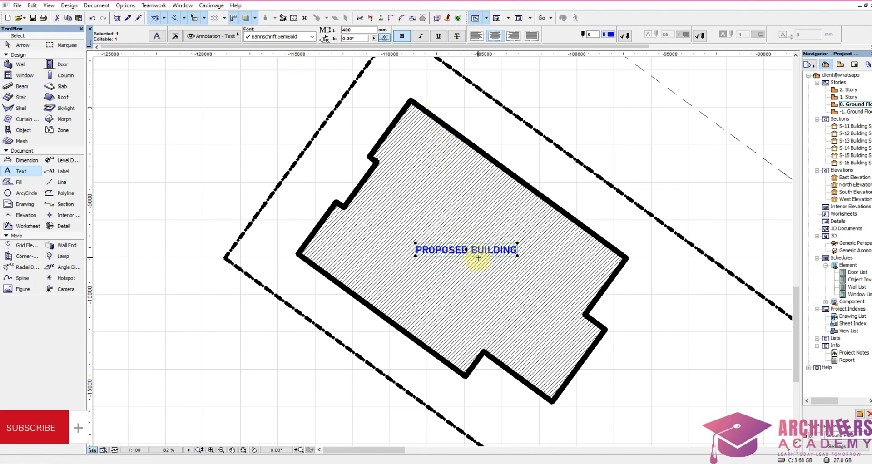
# Step: Resize the PROPOSED BUILDING label graphically to a text height of about 511 mm
pyautogui.click(412, 19)
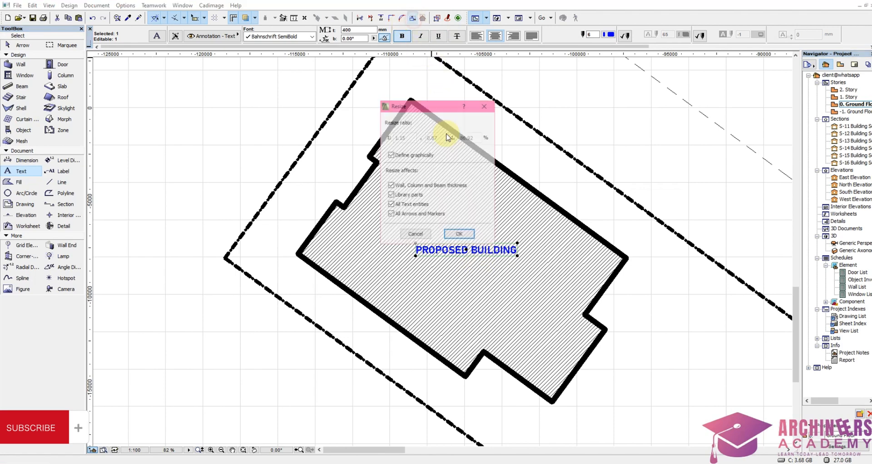
pyautogui.click(459, 235)
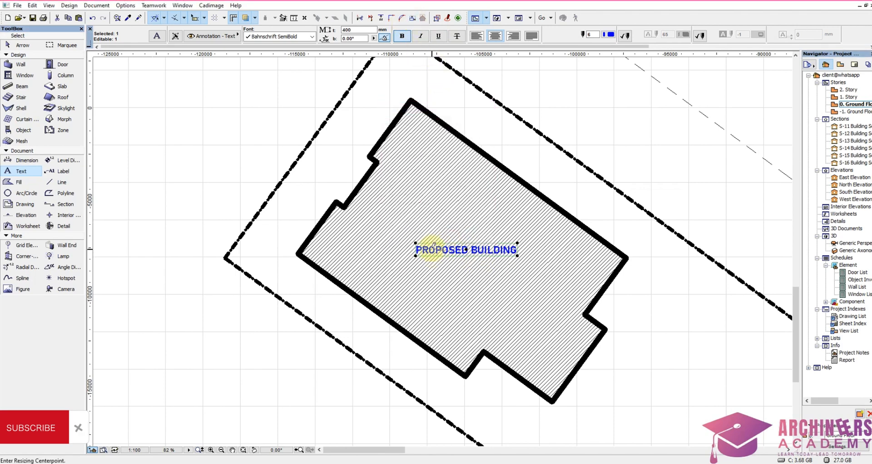
pyautogui.click(433, 247)
pyautogui.click(485, 247)
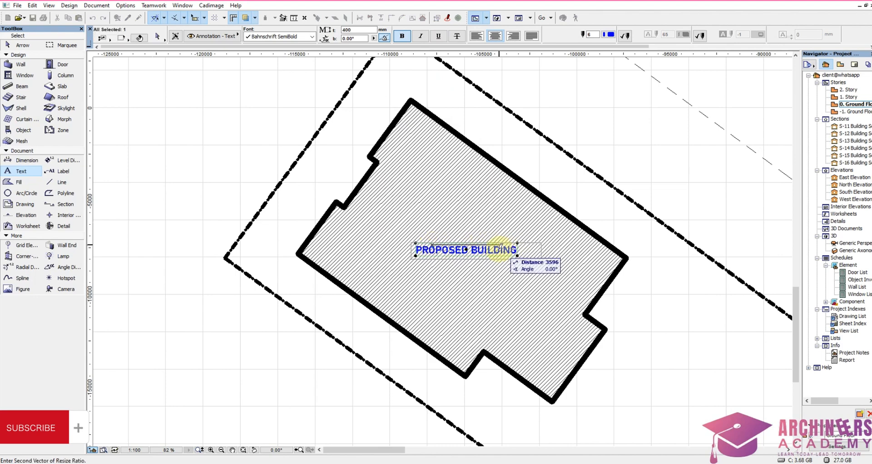
pyautogui.click(503, 251)
# Step: Move the enlarged PROPOSED BUILDING label slightly west to centre it on the building, and deselect it
pyautogui.hotkey('ctrl', 'd')
pyautogui.click(494, 258)
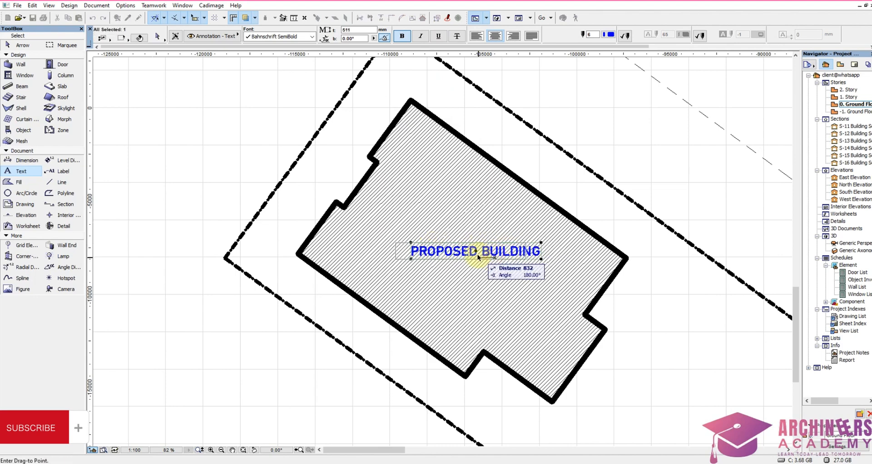
pyautogui.click(477, 258)
pyautogui.click(475, 284)
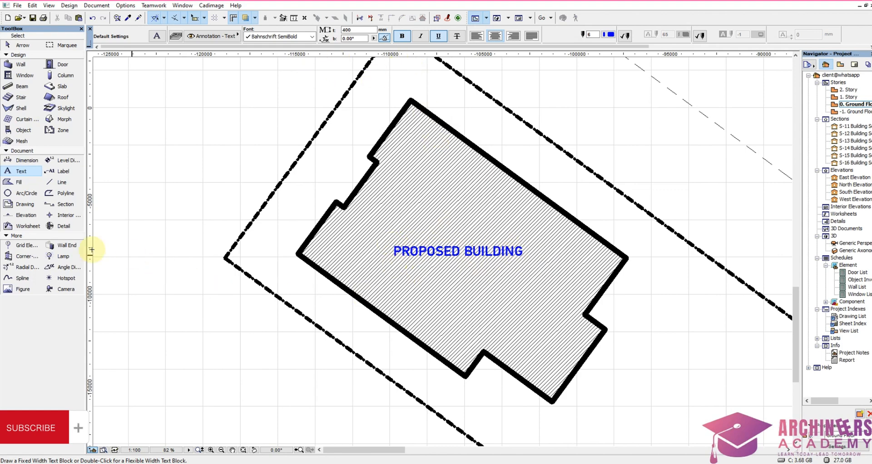
# Step: Set the fill's foreground pen to white pen 121 and turn on its solid line contour
pyautogui.click(17, 182)
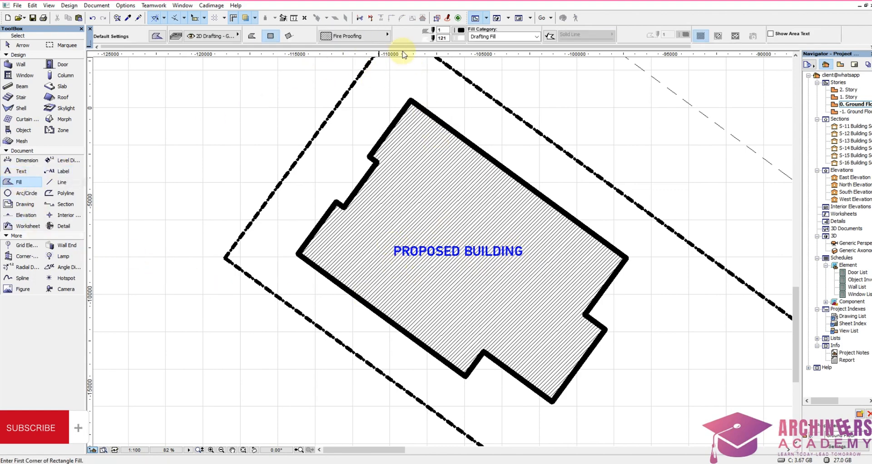
pyautogui.click(462, 31)
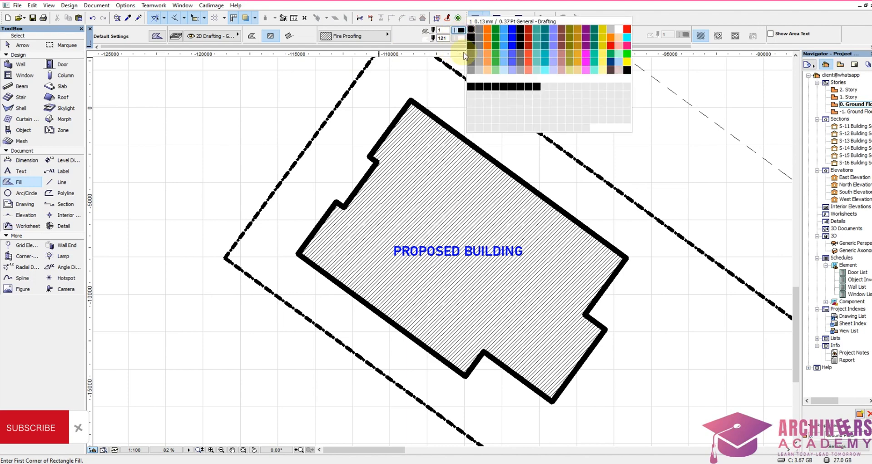
pyautogui.click(475, 81)
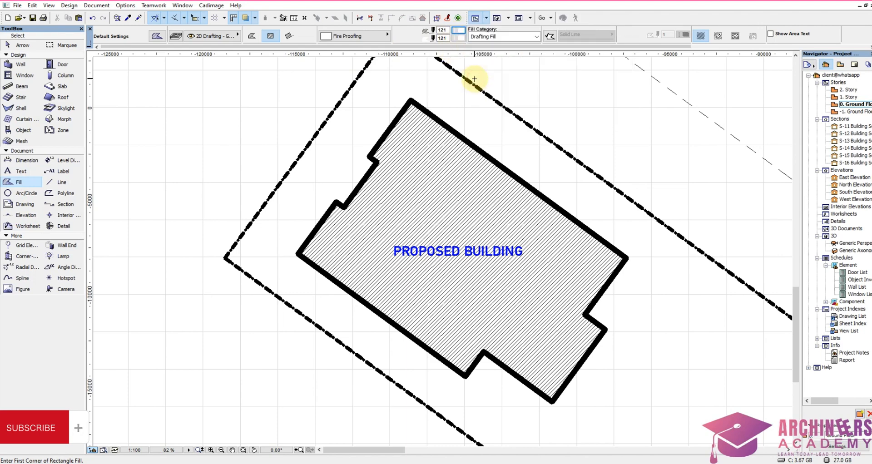
pyautogui.click(550, 37)
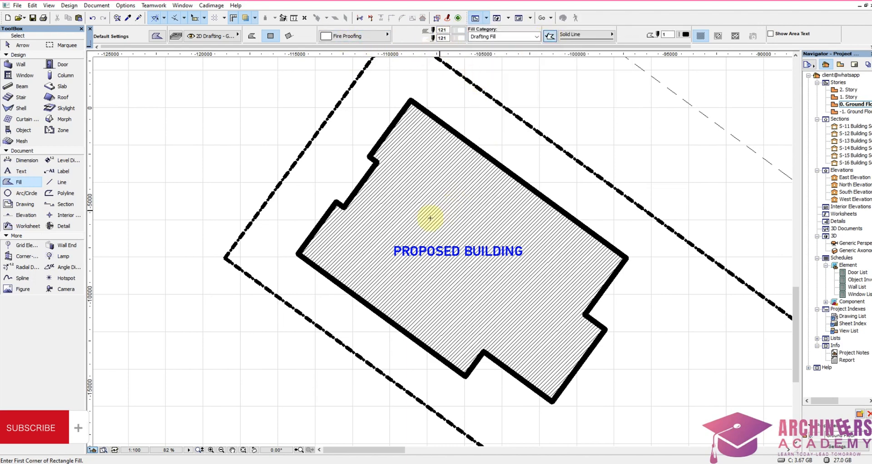
pyautogui.click(391, 238)
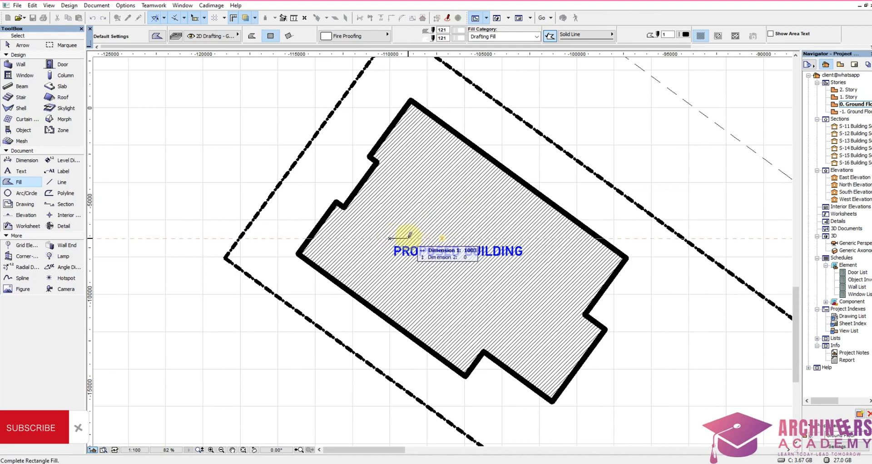
pyautogui.scroll(3, 415, 266)
pyautogui.press('Escape')
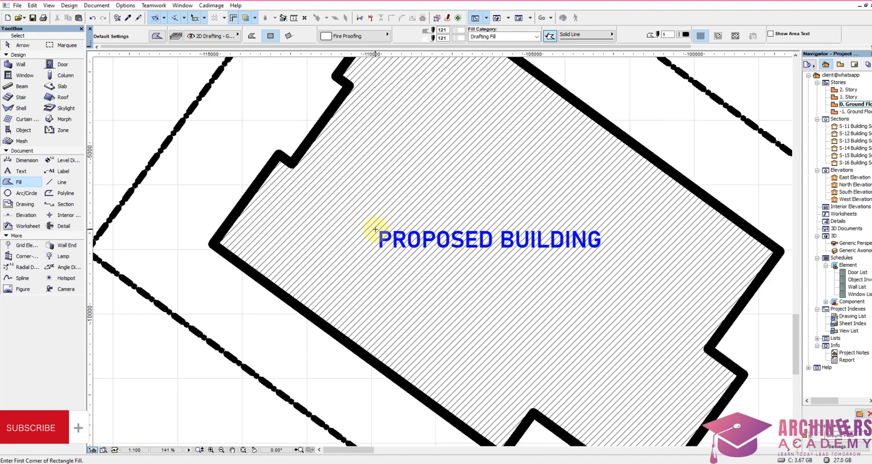
# Step: Draw a rectangular white fill closely around the PROPOSED BUILDING label, turn off its contour and deselect it
pyautogui.click(377, 228)
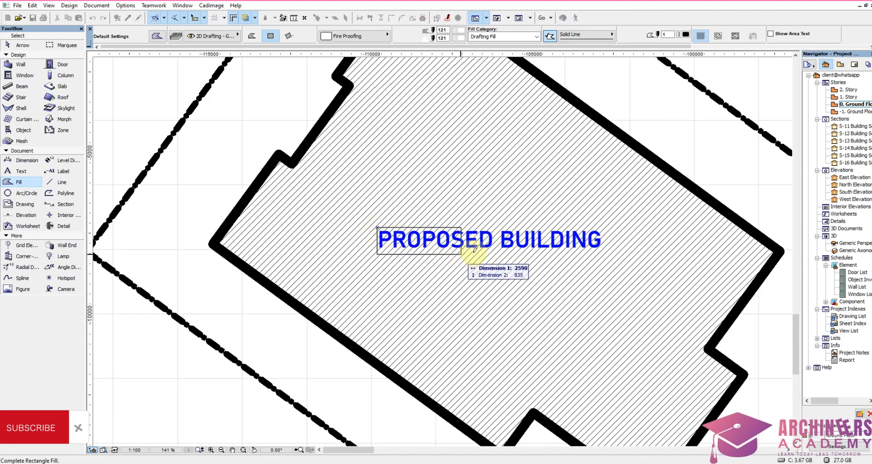
pyautogui.click(604, 249)
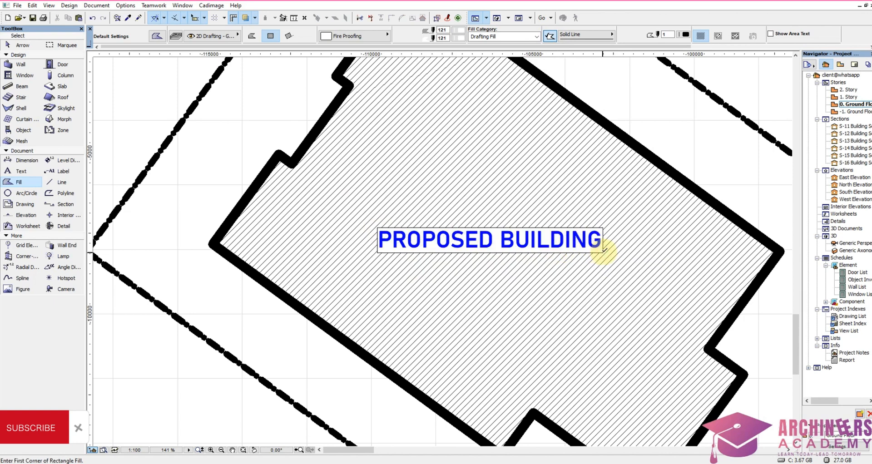
pyautogui.click(550, 37)
pyautogui.click(721, 136)
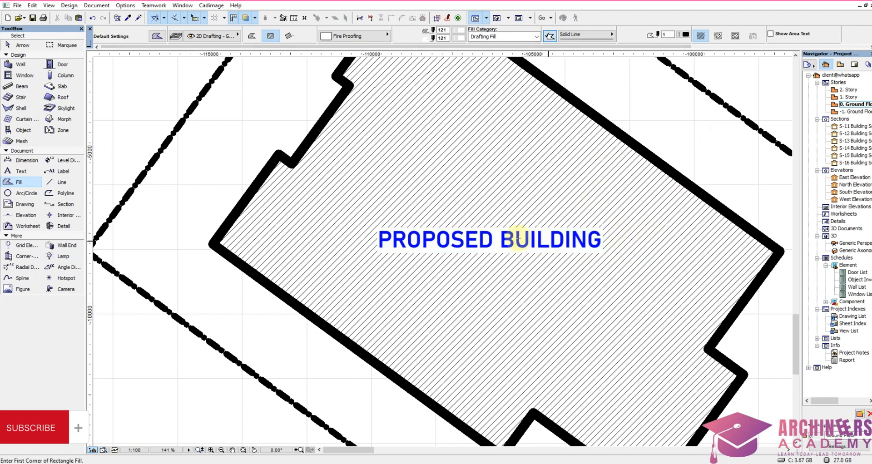
pyautogui.scroll(-2, 472, 211)
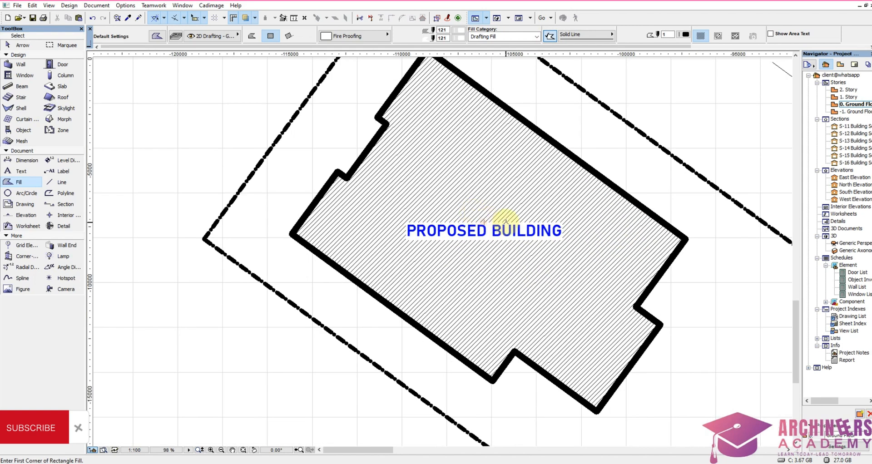
pyautogui.scroll(-2, 534, 249)
pyautogui.scroll(2, 582, 248)
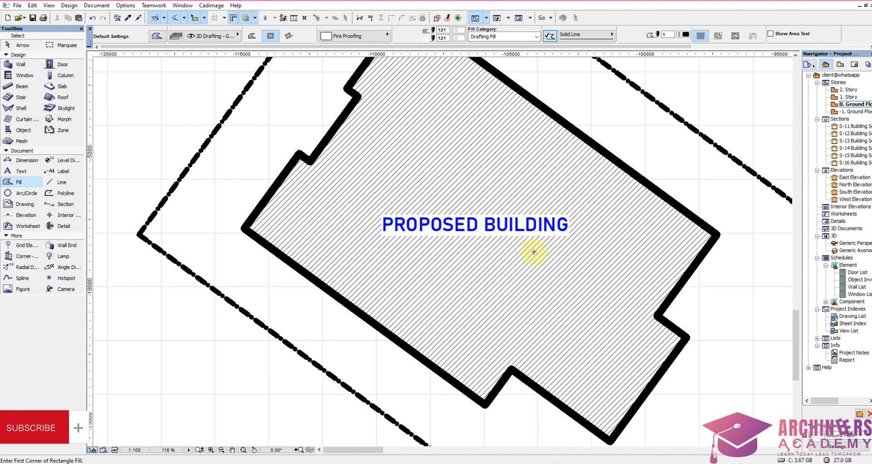
pyautogui.scroll(-2, 482, 259)
pyautogui.scroll(-2, 483, 259)
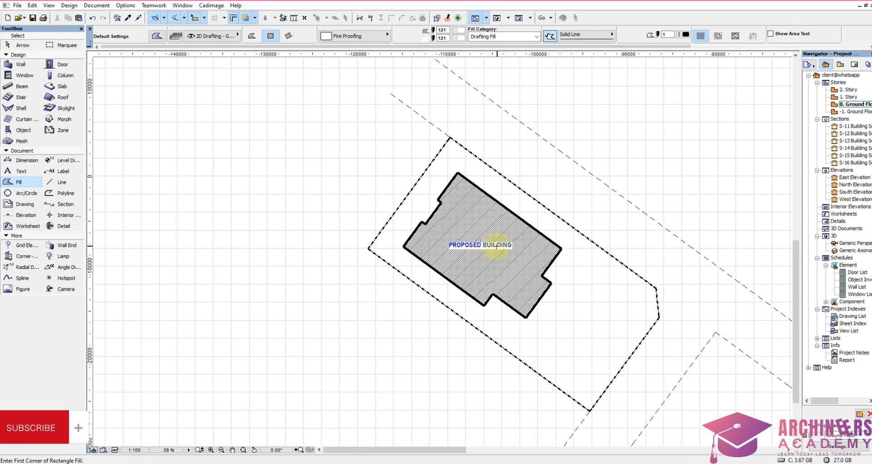
# Step: Turn off the true line weight display so the plot boundaries and building outline are drawn as thin lines
pyautogui.scroll(-1, 518, 241)
pyautogui.scroll(3, 600, 291)
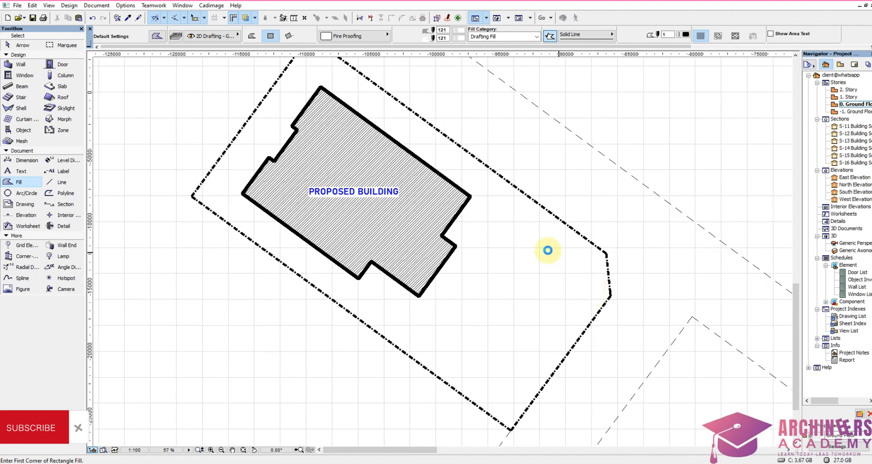
pyautogui.scroll(-2, 486, 243)
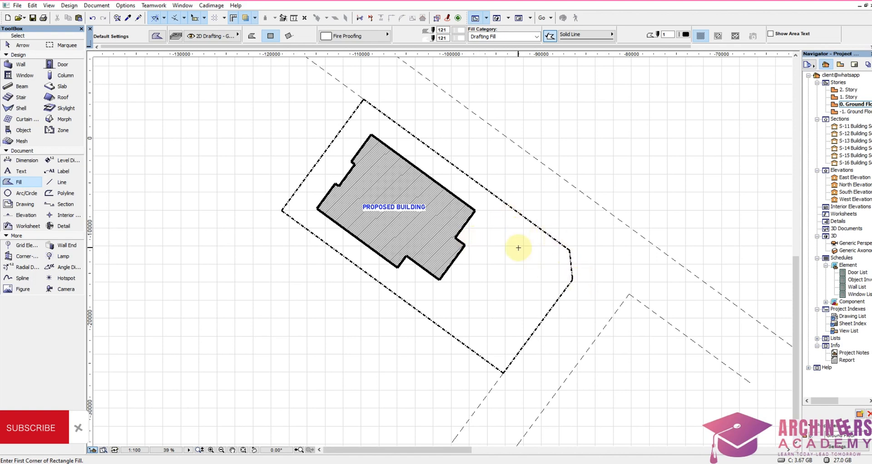
pyautogui.scroll(4, 359, 107)
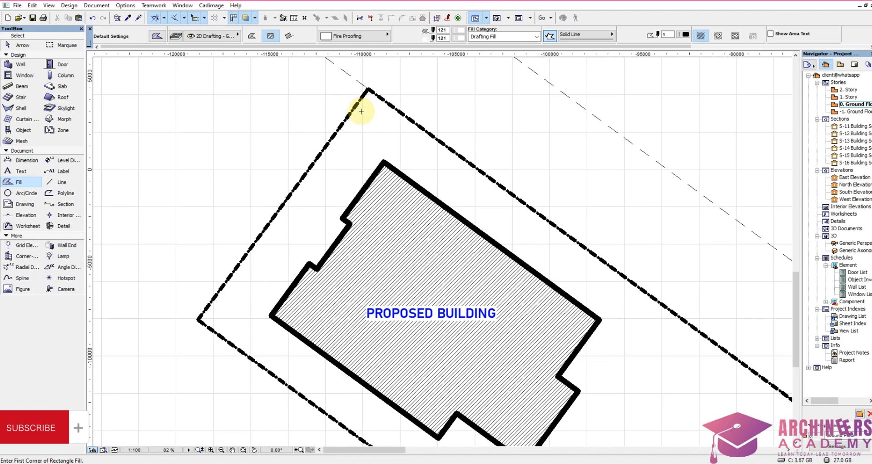
pyautogui.rightClick(348, 139)
pyautogui.click(393, 206)
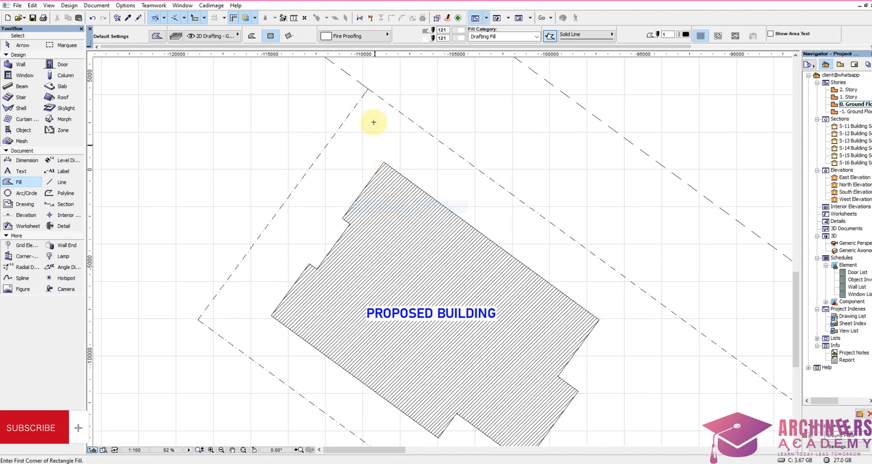
# Step: Set the dimension text size to 4 and dimension the gap between the plot's north corner and the building's north corner
pyautogui.click(27, 160)
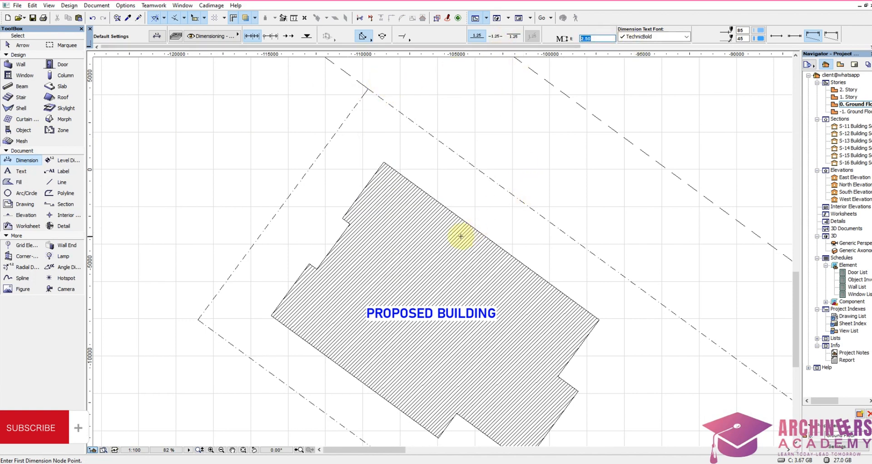
pyautogui.write('4')
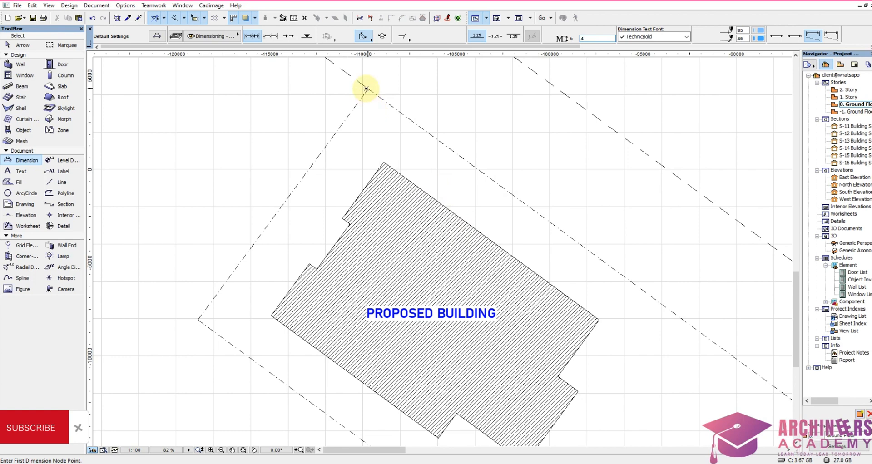
pyautogui.click(368, 88)
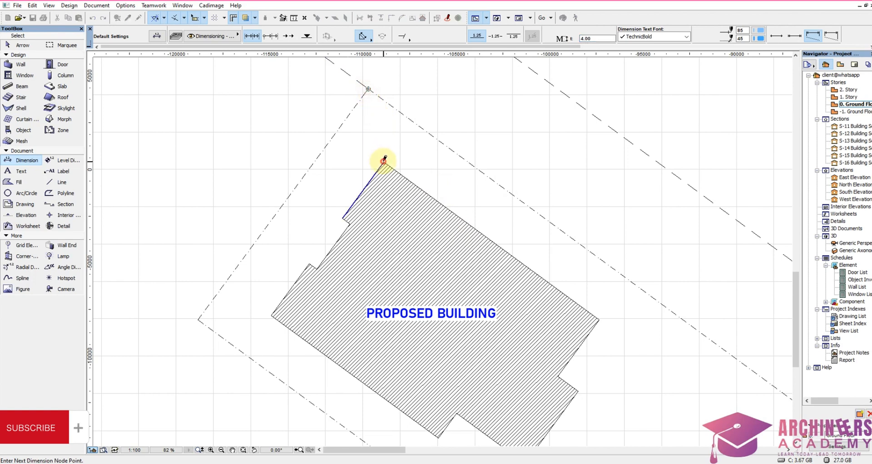
pyautogui.rightClick(375, 134)
pyautogui.click(411, 202)
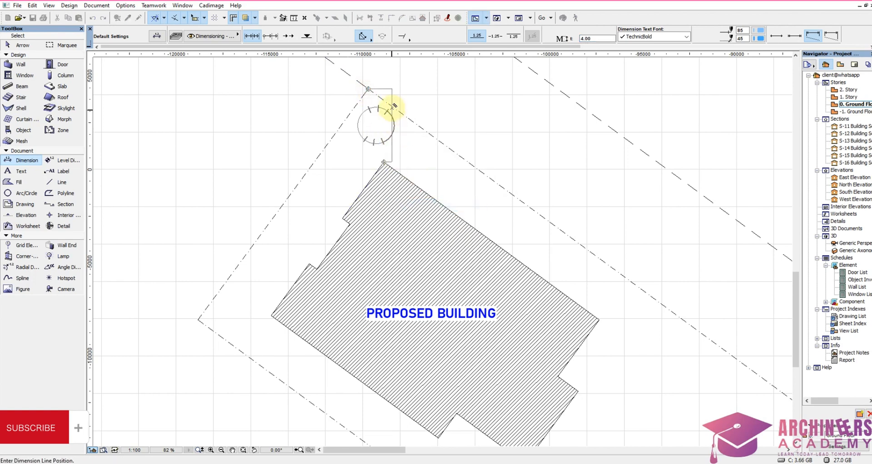
pyautogui.click(397, 93)
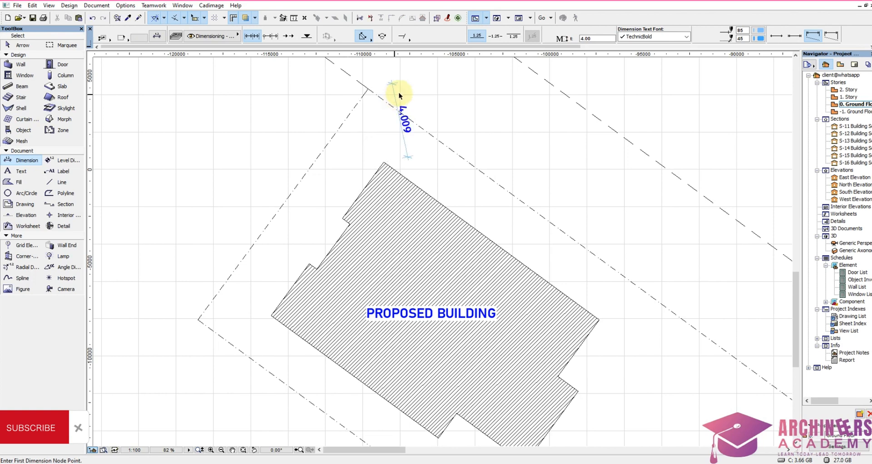
# Step: Move the corner-to-corner dimension so its line runs directly between the two north corners, and deselect it
pyautogui.click(404, 142)
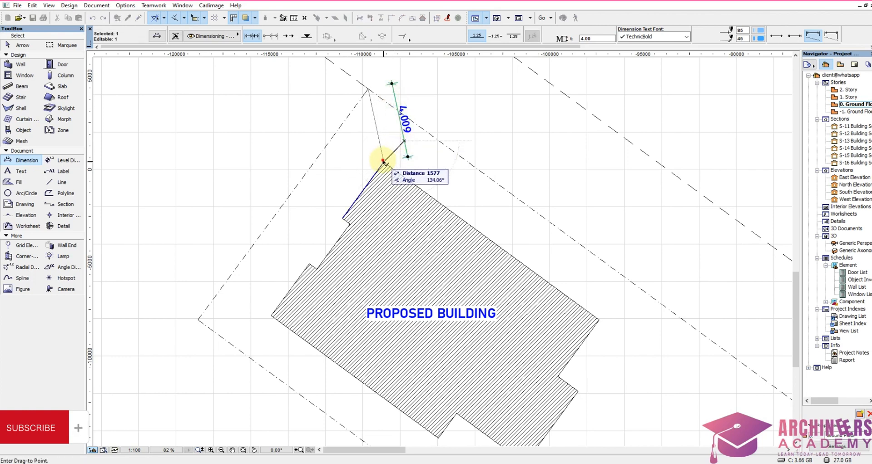
pyautogui.click(382, 158)
pyautogui.press('Escape')
# Step: Dimension the setback from the building's north corner to the northeast plot boundary
pyautogui.click(384, 162)
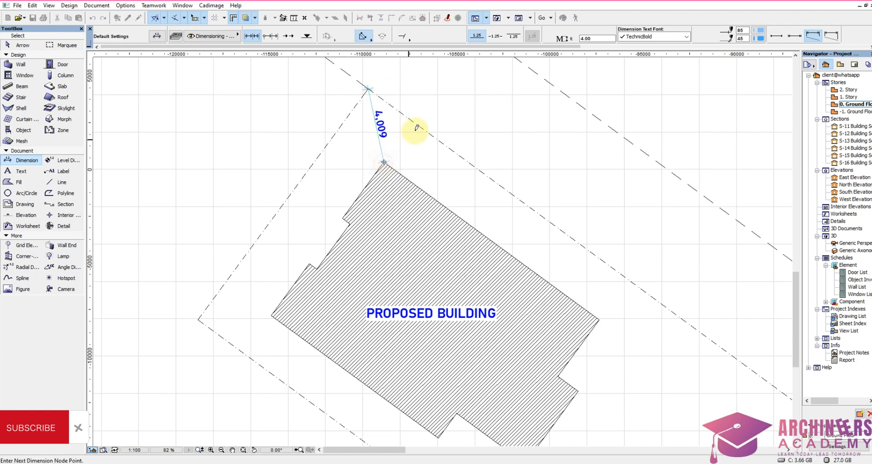
pyautogui.rightClick(400, 144)
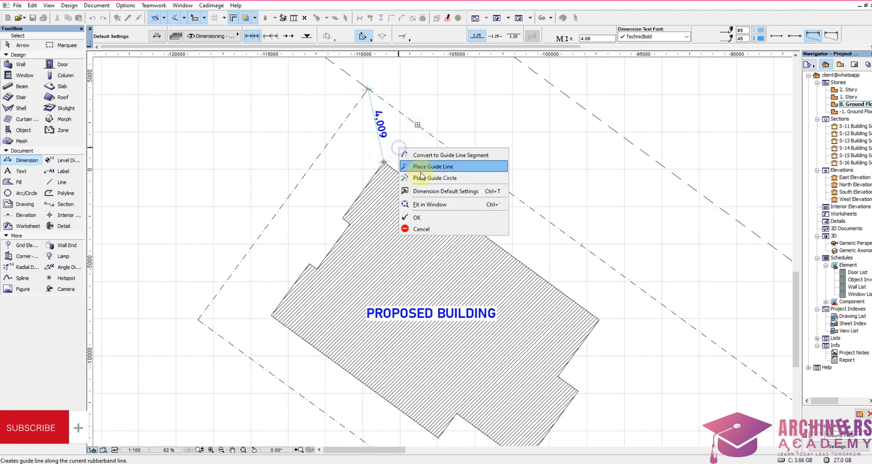
pyautogui.click(422, 215)
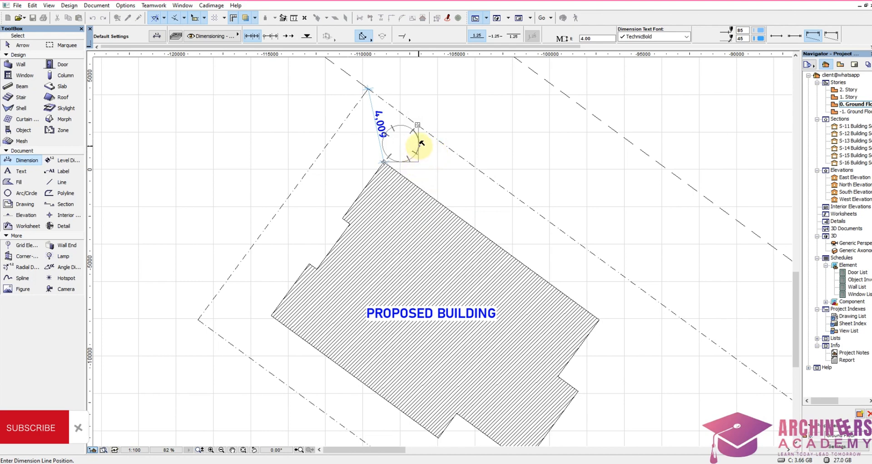
pyautogui.scroll(5, 416, 152)
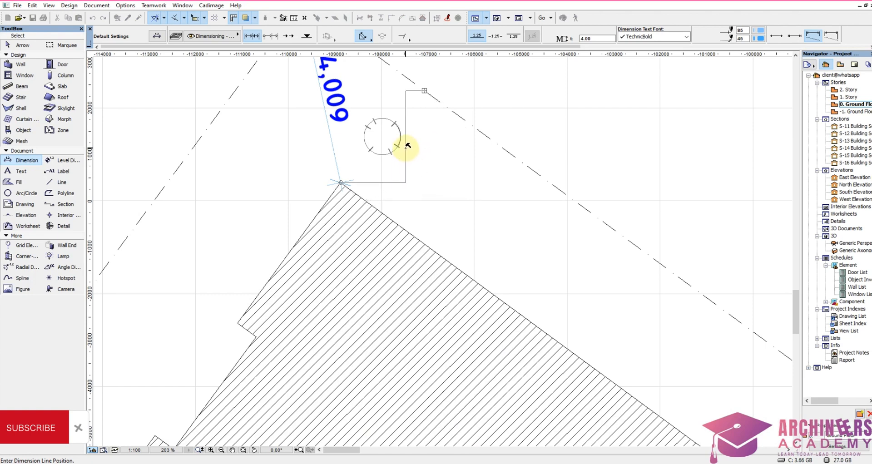
pyautogui.click(407, 149)
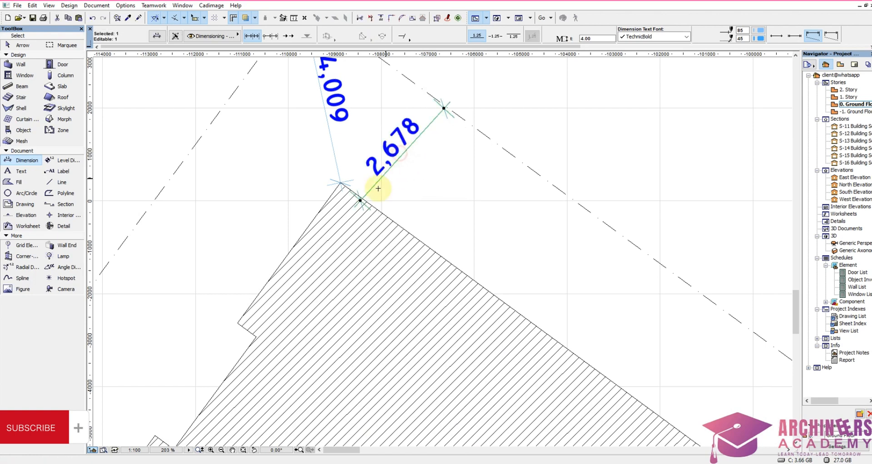
# Step: Move the northeast setback dimension so its end meets the building's north corner
pyautogui.hotkey('ctrl', 'd')
pyautogui.click(360, 201)
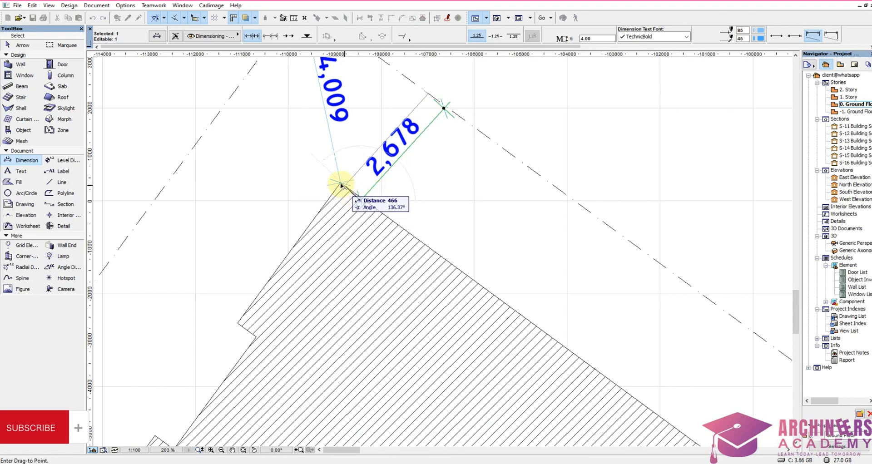
pyautogui.click(339, 181)
# Step: Dimension the horizontal gap between the building's west corner and the plot's west corner
pyautogui.scroll(-5, 393, 181)
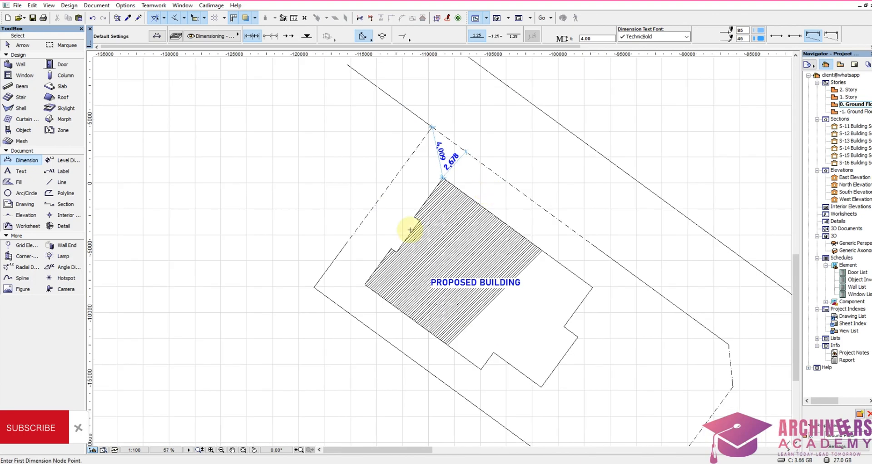
pyautogui.scroll(3, 366, 303)
pyautogui.click(420, 233)
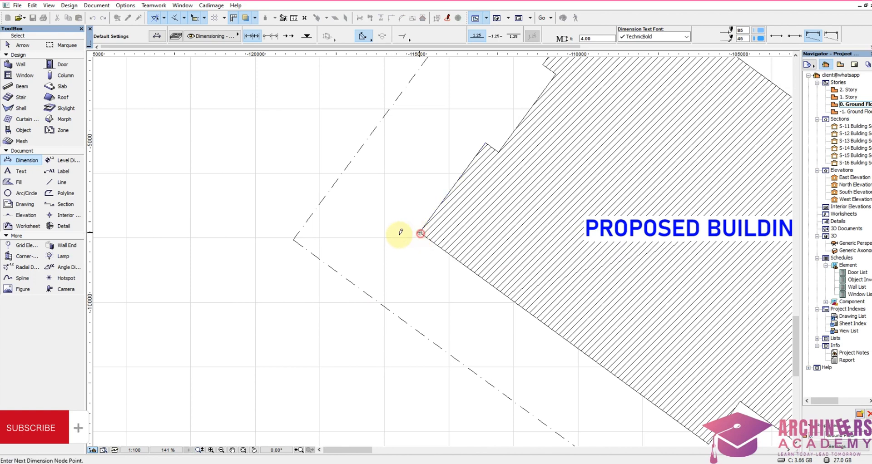
pyautogui.rightClick(337, 232)
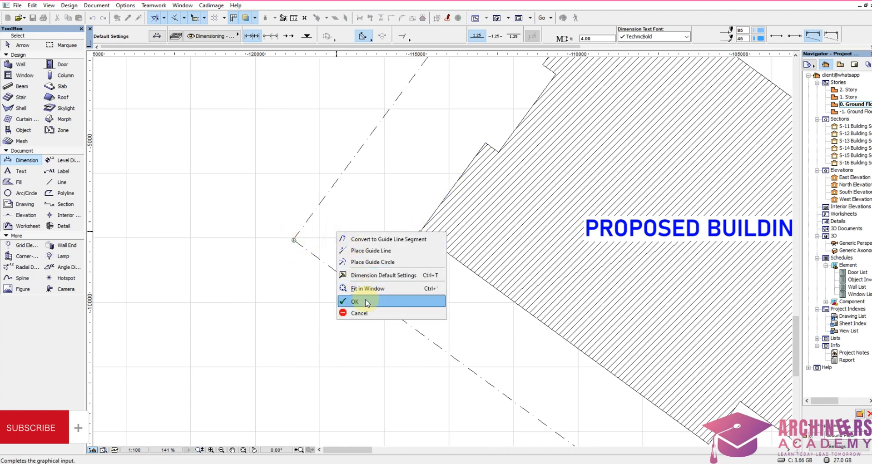
pyautogui.click(371, 356)
pyautogui.click(366, 299)
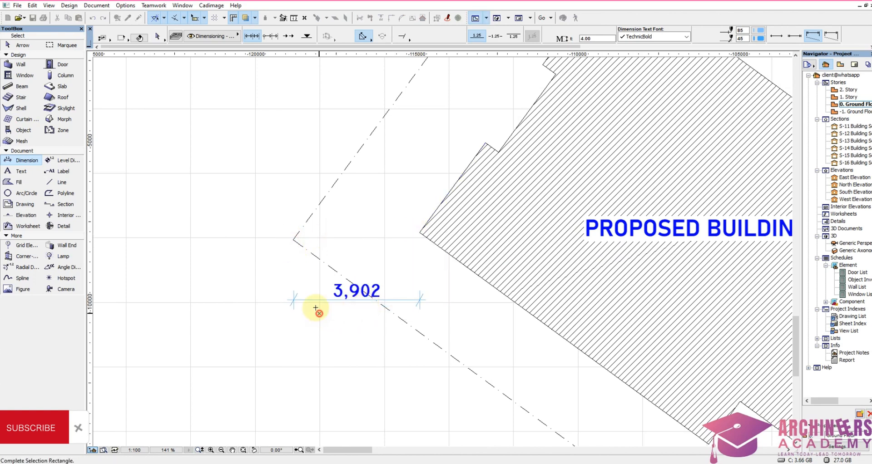
# Step: Move the horizontal west dimension up so its end meets the building's west corner
pyautogui.keyDown('shift'); pyautogui.click(323, 299); pyautogui.keyUp('shift')
pyautogui.hotkey('ctrl', 'd')
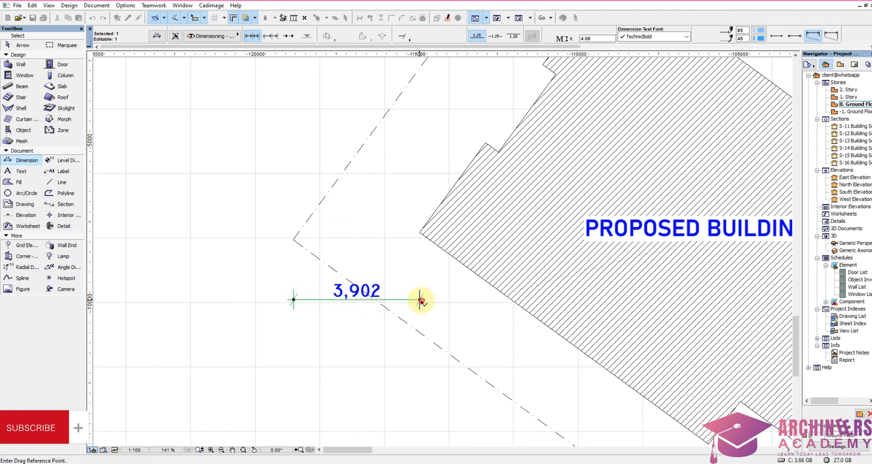
pyautogui.click(421, 301)
pyautogui.click(419, 233)
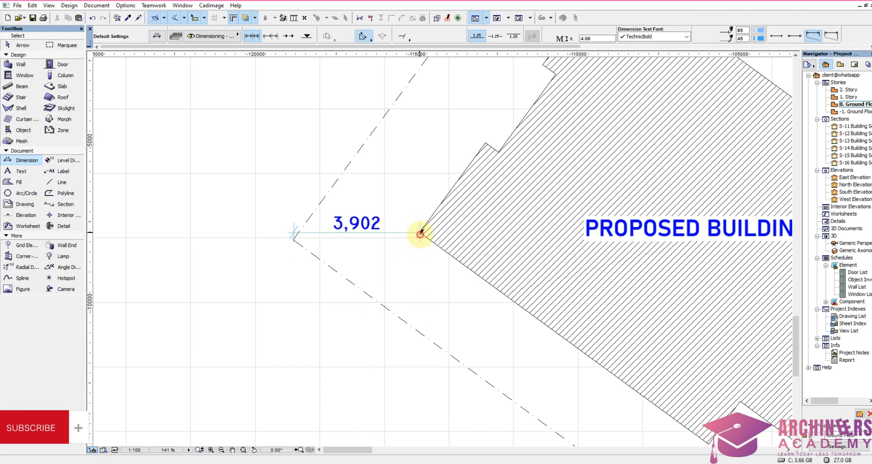
# Step: Dimension the setback from the building's west corner to the southwest plot boundary
pyautogui.click(421, 234)
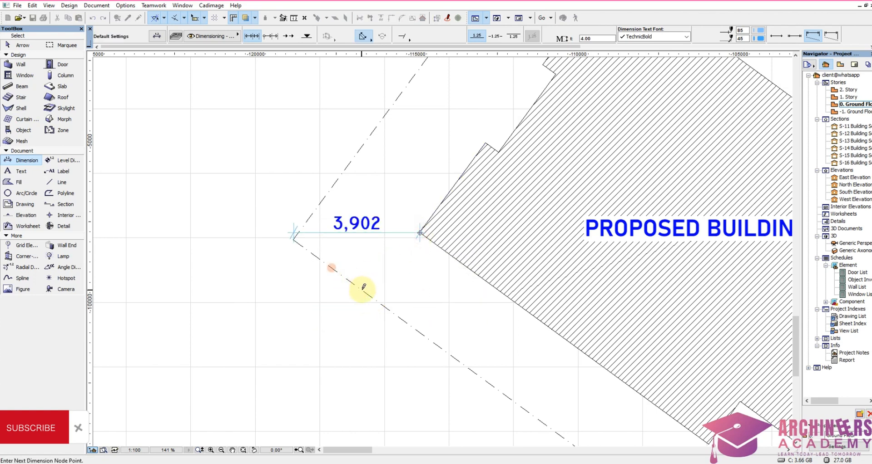
pyautogui.click(361, 287)
pyautogui.rightClick(361, 288)
pyautogui.click(390, 323)
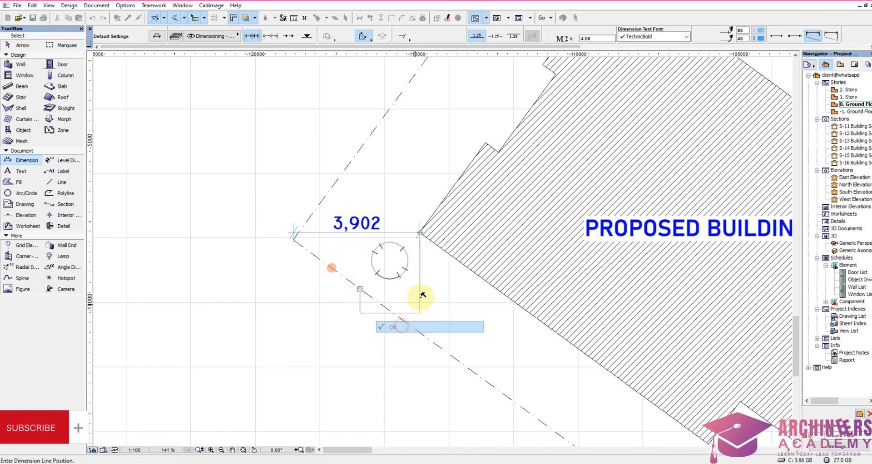
pyautogui.click(424, 288)
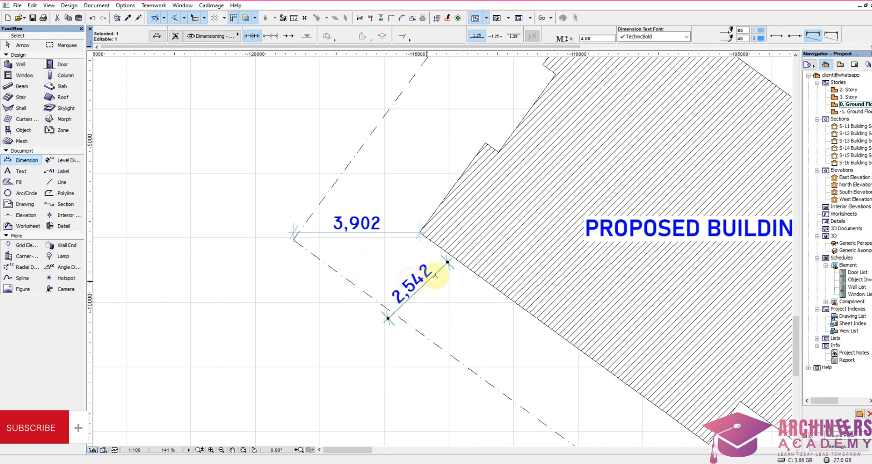
# Step: Move the southwest setback dimension so its end meets the building's west corner
pyautogui.hotkey('ctrl', 'd')
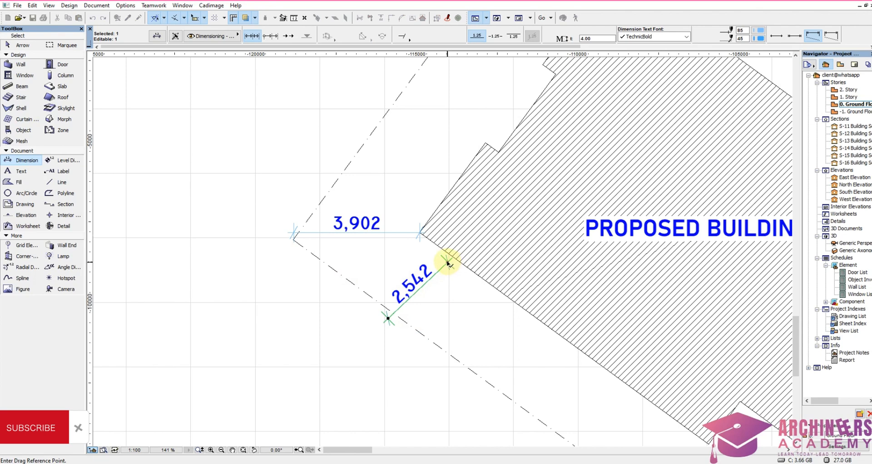
pyautogui.click(448, 263)
pyautogui.click(419, 232)
# Step: Dimension the setback from the building's south corner to the southwest boundary and move the dimension so its end meets that corner
pyautogui.scroll(-5, 335, 156)
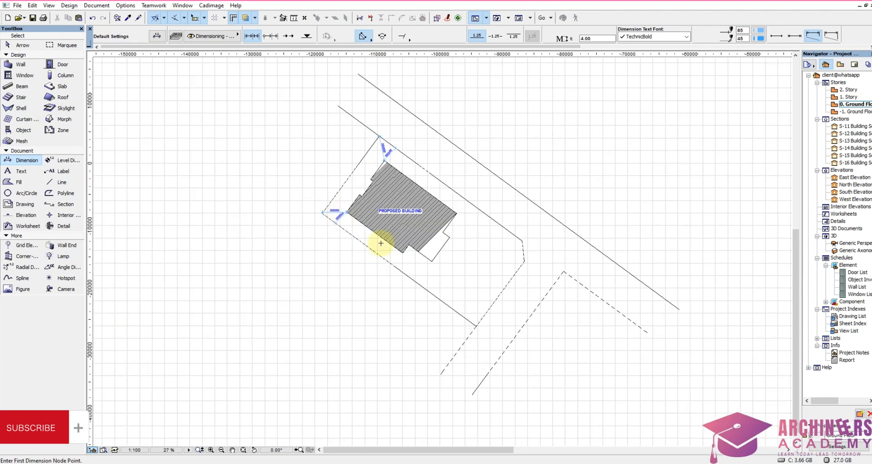
pyautogui.scroll(3, 381, 244)
pyautogui.click(441, 231)
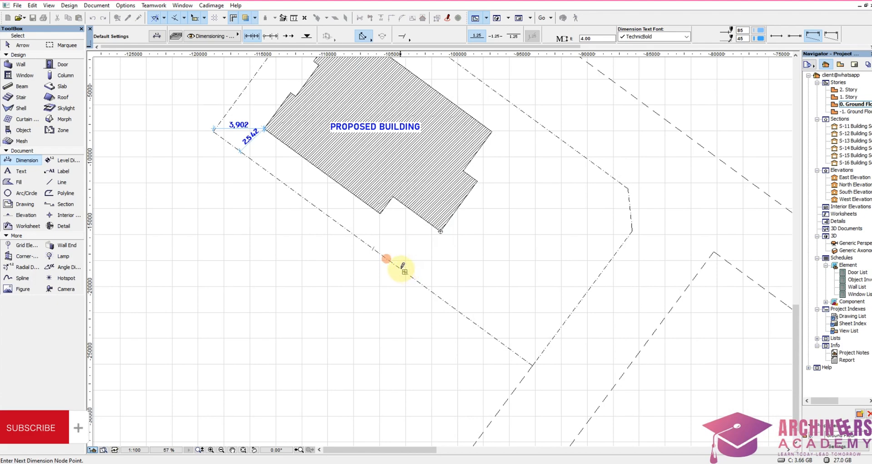
pyautogui.scroll(3, 422, 252)
pyautogui.rightClick(431, 219)
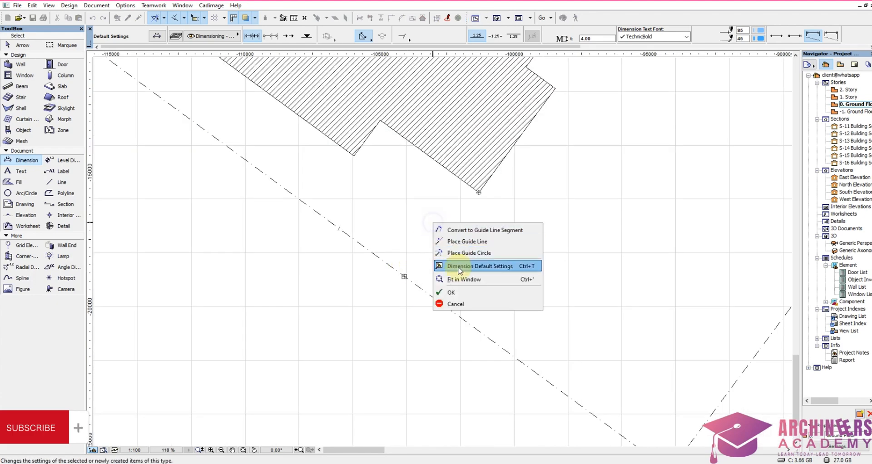
pyautogui.click(461, 292)
pyautogui.click(474, 261)
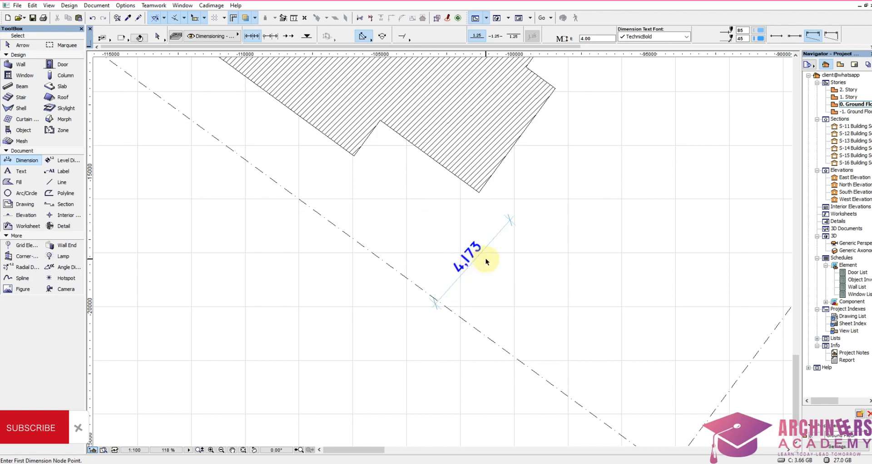
pyautogui.click(515, 224)
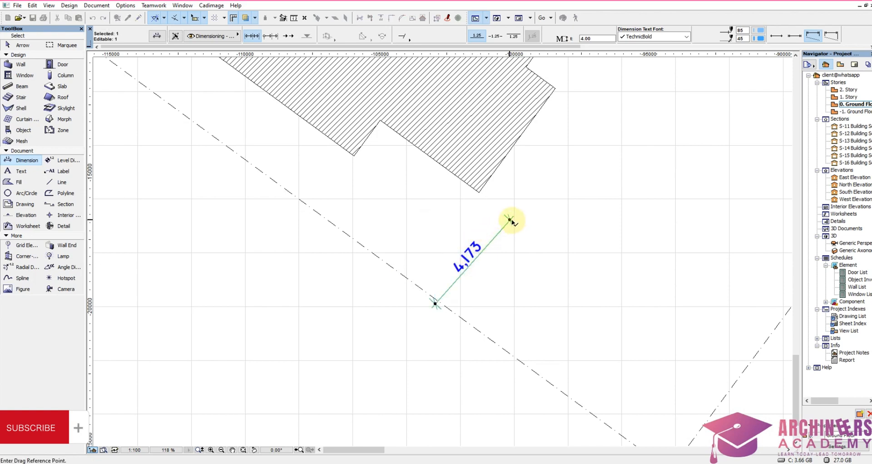
pyautogui.click(478, 191)
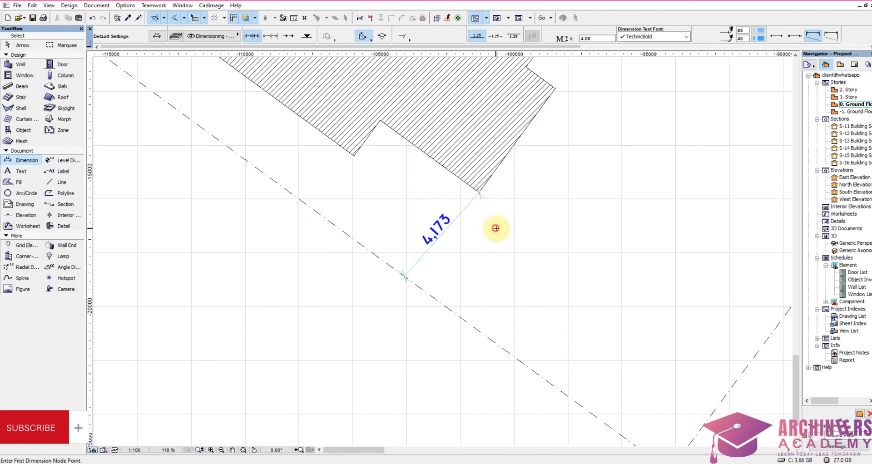
# Step: Dimension the setback from the building's lower east corner to the northeast plot boundary and move the dimension so its end meets that corner
pyautogui.scroll(-3, 489, 191)
pyautogui.scroll(3, 491, 193)
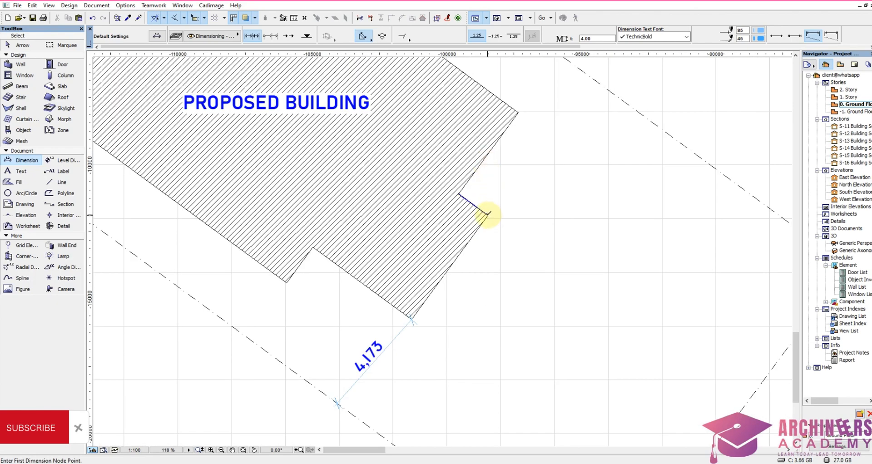
pyautogui.click(488, 215)
pyautogui.rightClick(565, 135)
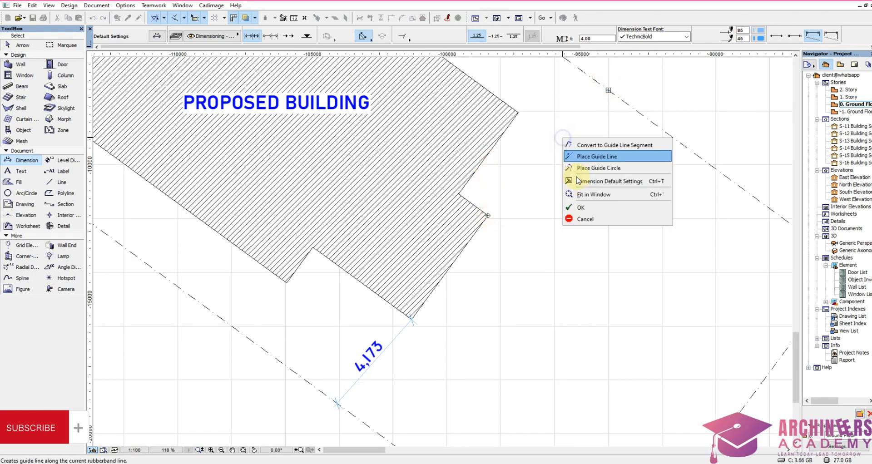
pyautogui.click(589, 203)
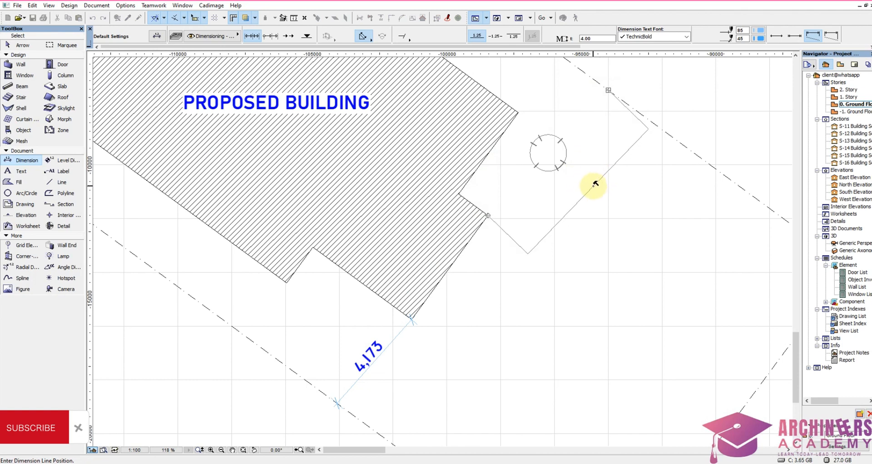
pyautogui.click(595, 184)
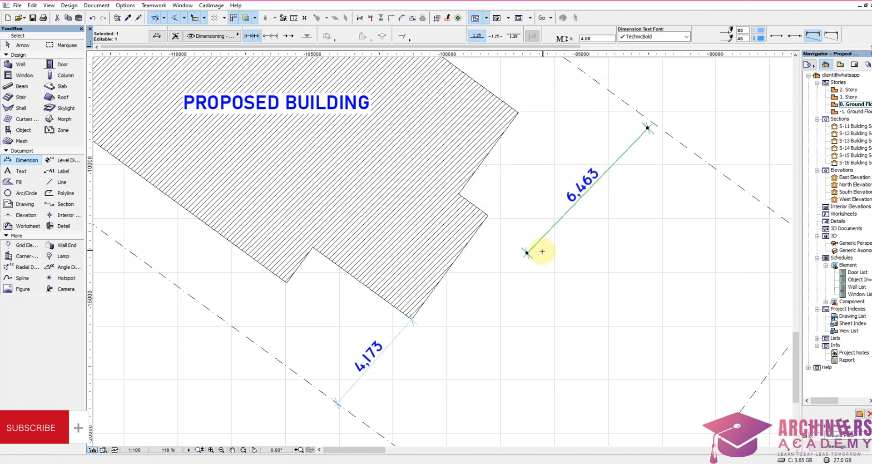
pyautogui.moveTo(527, 253); pyautogui.dragTo(488, 215)
# Step: Dimension the setback from the building's upper east corner to the northeast plot boundary
pyautogui.scroll(-5, 505, 153)
pyautogui.scroll(5, 536, 121)
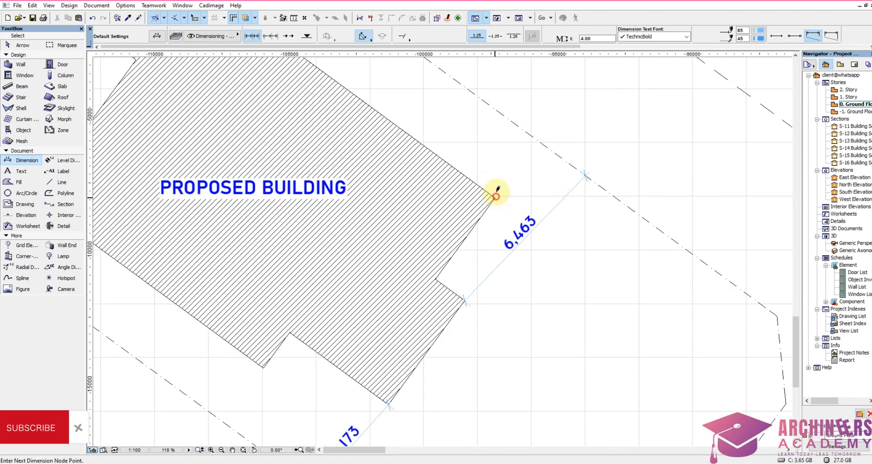
pyautogui.click(519, 126)
pyautogui.click(536, 138)
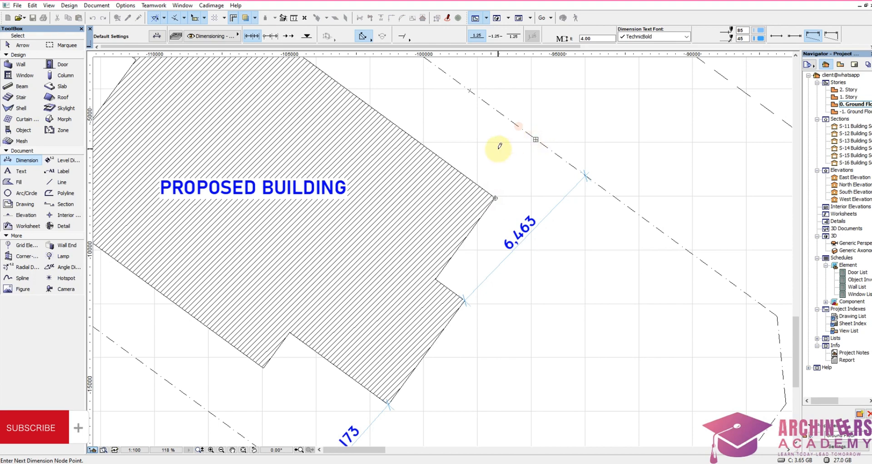
pyautogui.rightClick(511, 161)
pyautogui.click(529, 230)
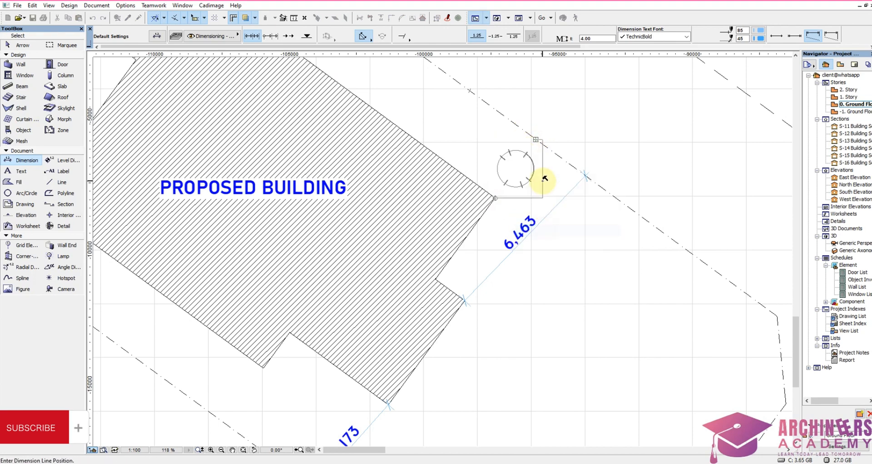
pyautogui.click(544, 184)
# Step: Move the upper east corner's setback dimension so its end meets the building corner
pyautogui.scroll(-3, 544, 184)
pyautogui.scroll(3, 546, 185)
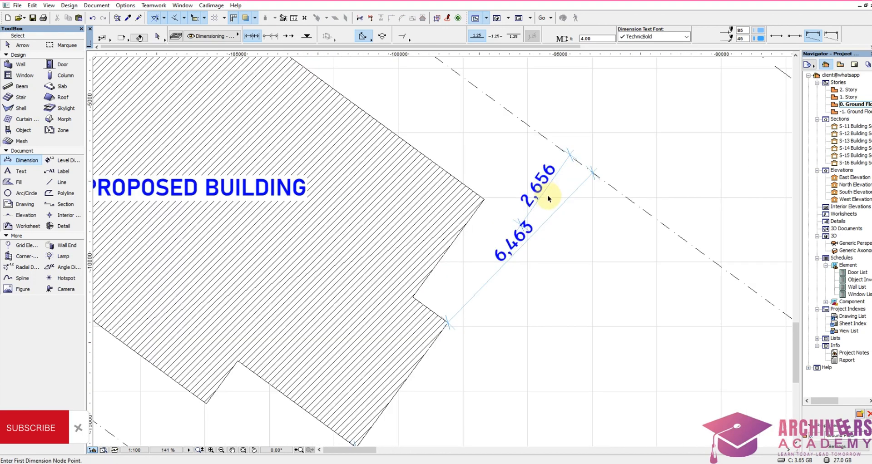
pyautogui.keyDown('shift'); pyautogui.moveTo(549, 197); pyautogui.dragTo(529, 183); pyautogui.keyUp('shift')
pyautogui.hotkey('ctrl', 'd')
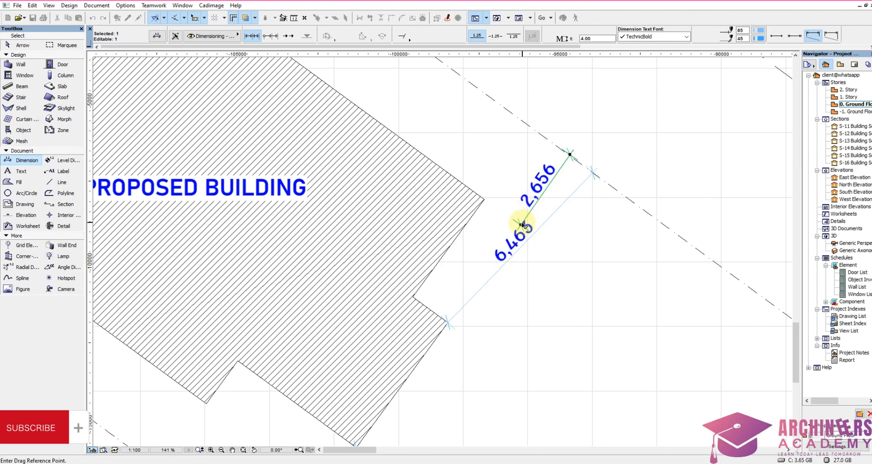
pyautogui.click(523, 224)
pyautogui.click(485, 199)
# Step: Delete the skewed setback dimension between the building's lower east corner and the northeast boundary
pyautogui.scroll(-3, 546, 203)
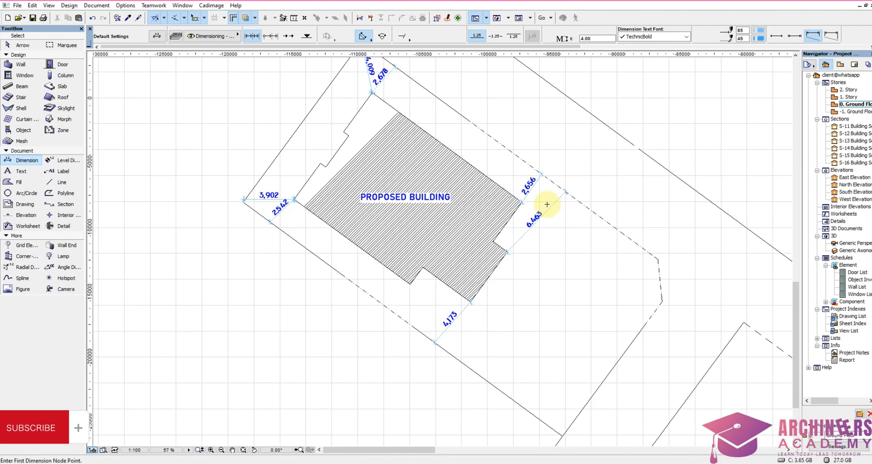
pyautogui.scroll(3, 548, 205)
pyautogui.keyDown('shift'); pyautogui.moveTo(551, 230); pyautogui.dragTo(537, 213); pyautogui.keyUp('shift')
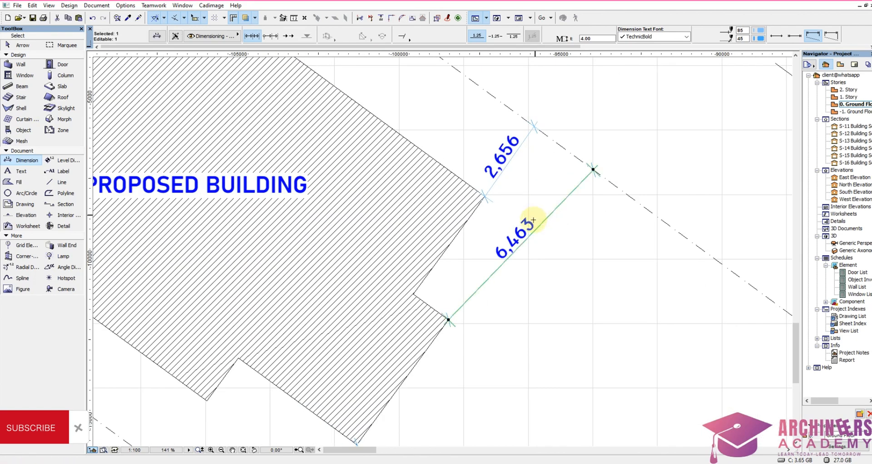
pyautogui.press('Delete')
# Step: Dimension the lower east corner's setback perpendicular to the northeast boundary and move the dimension so its end meets that corner
pyautogui.click(449, 320)
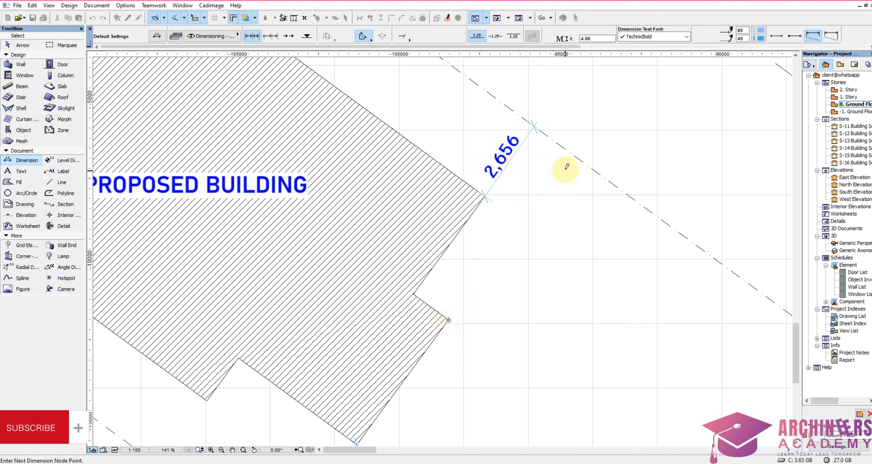
pyautogui.click(574, 156)
pyautogui.rightClick(555, 189)
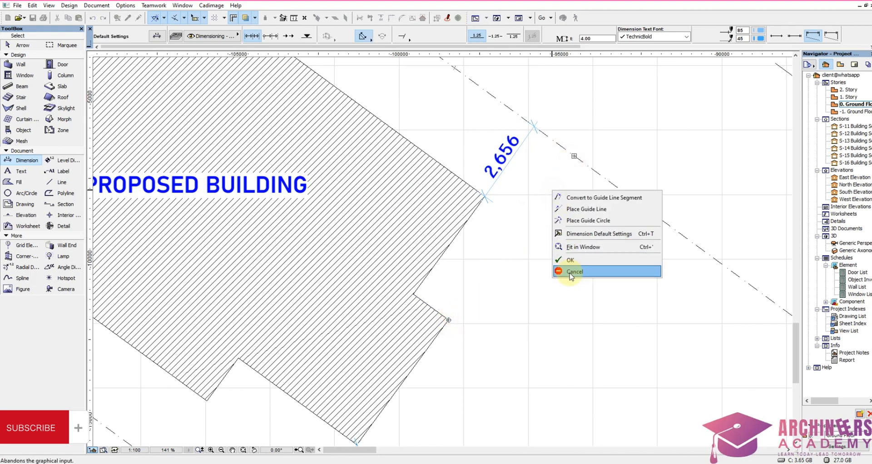
pyautogui.click(574, 267)
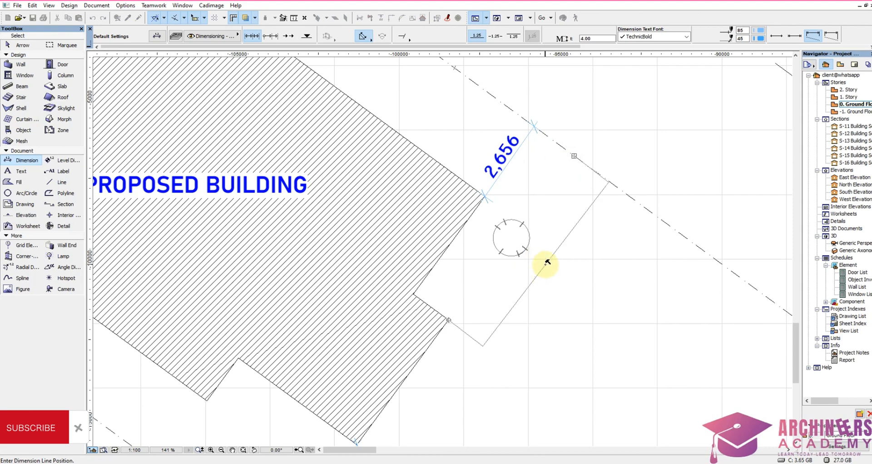
pyautogui.click(543, 274)
pyautogui.click(556, 275)
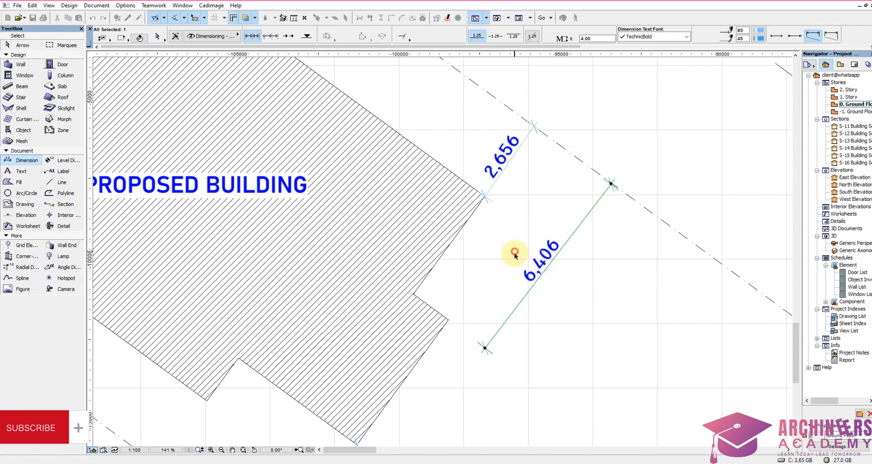
pyautogui.click(484, 350)
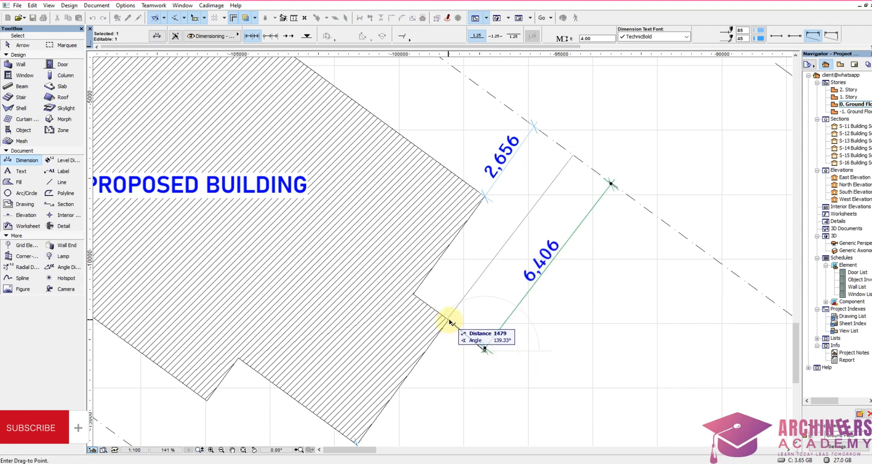
pyautogui.click(492, 368)
# Step: Dimension the setback from the building's south corner to the southeast plot boundary and move the dimension so its end meets that corner
pyautogui.scroll(-5, 545, 248)
pyautogui.scroll(3, 504, 277)
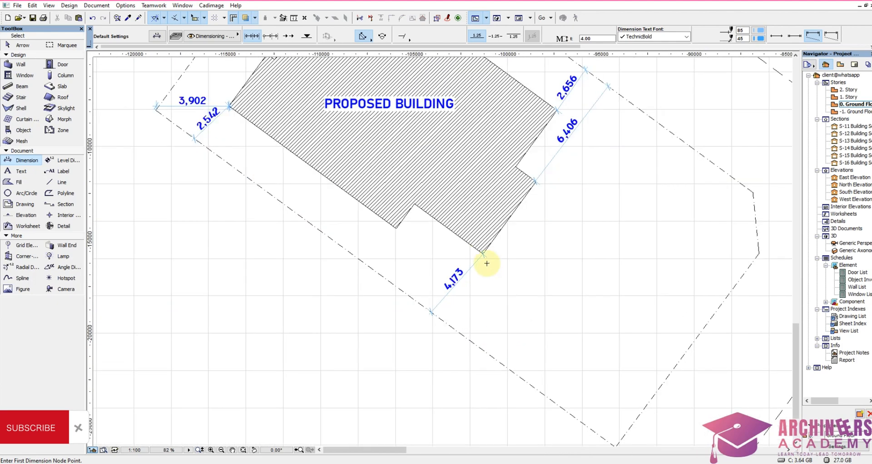
pyautogui.click(483, 253)
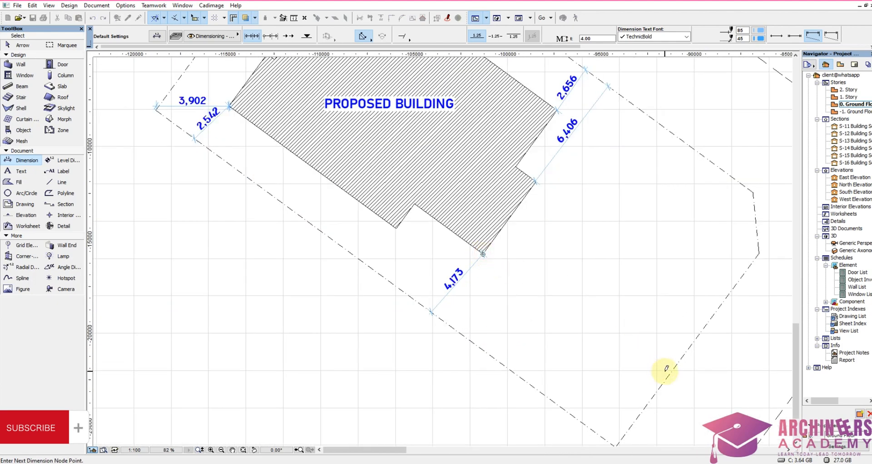
pyautogui.click(670, 373)
pyautogui.rightClick(593, 293)
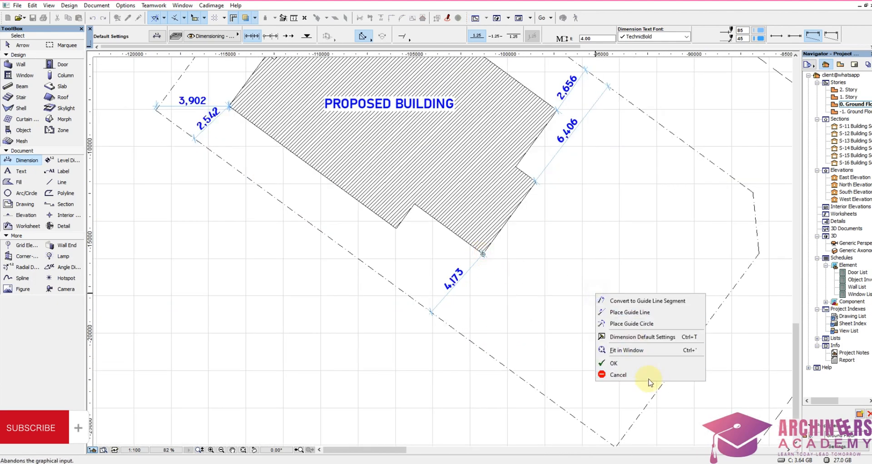
pyautogui.click(627, 363)
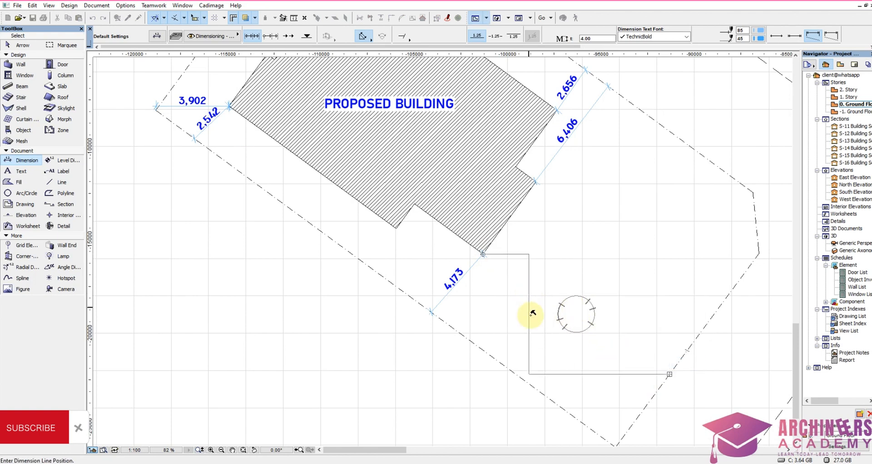
pyautogui.click(548, 330)
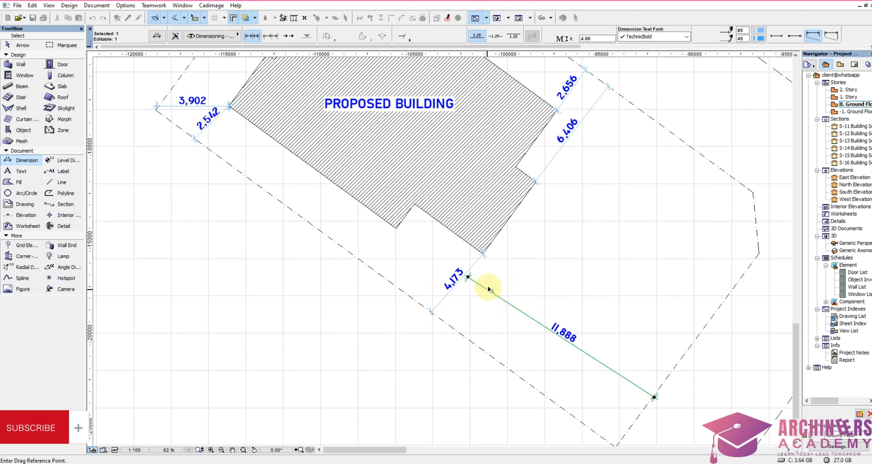
pyautogui.click(468, 277)
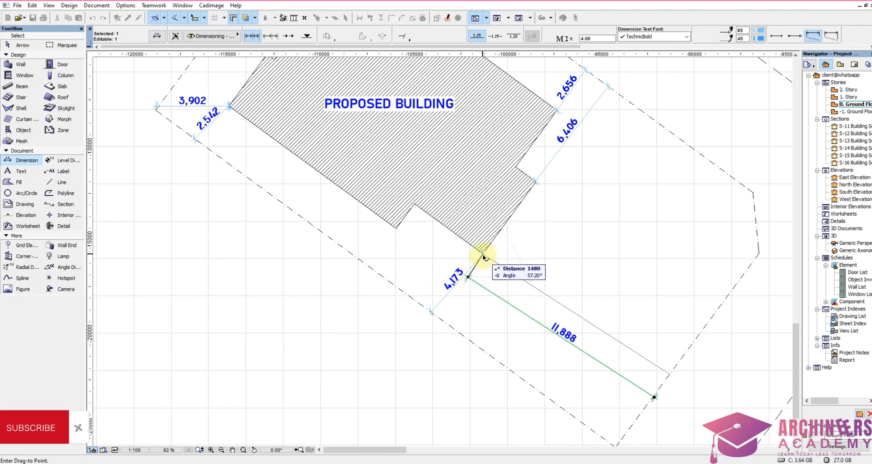
pyautogui.click(483, 254)
pyautogui.press('Escape')
# Step: Draw a zigzag break line across the open southwest end of the access road as chained solid lines with pen 1
pyautogui.scroll(-2, 532, 245)
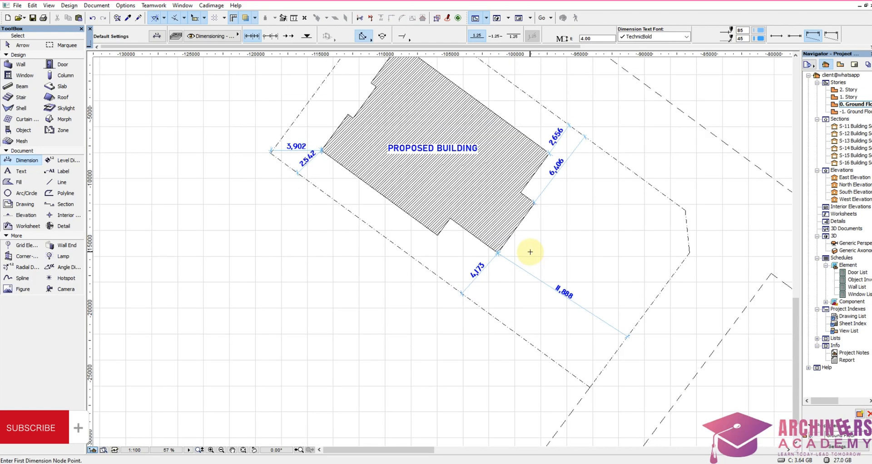
pyautogui.scroll(-2, 555, 411)
pyautogui.scroll(3, 581, 406)
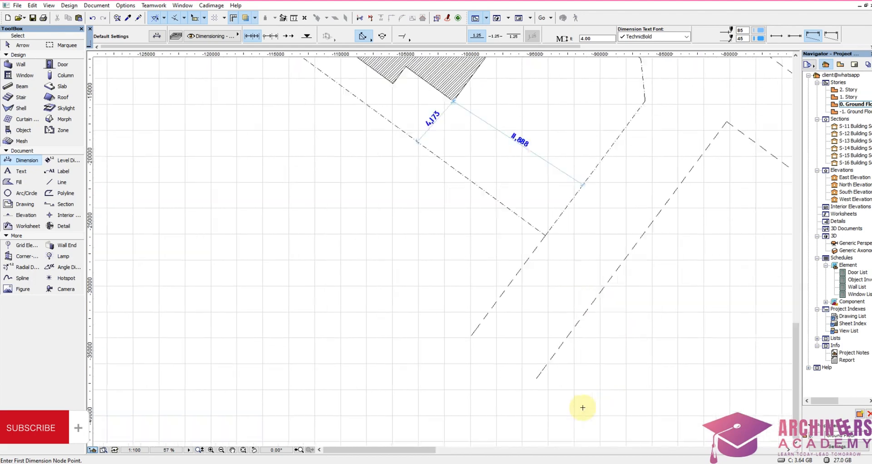
pyautogui.click(66, 194)
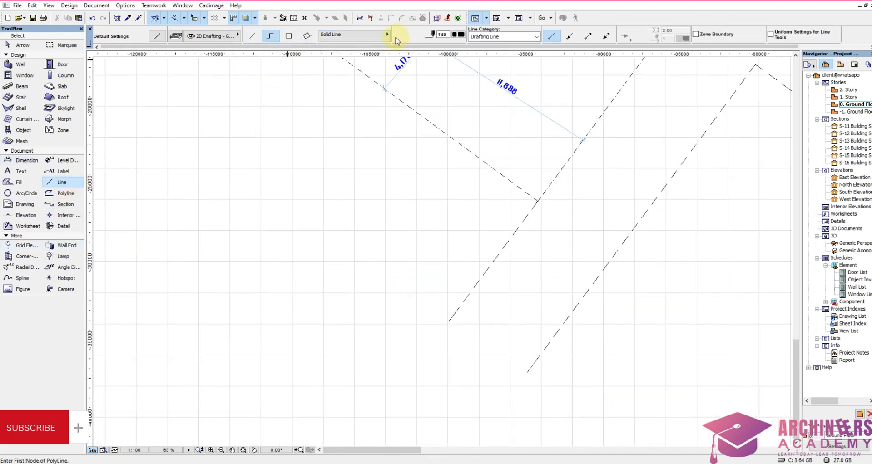
pyautogui.click(464, 38)
pyautogui.click(461, 27)
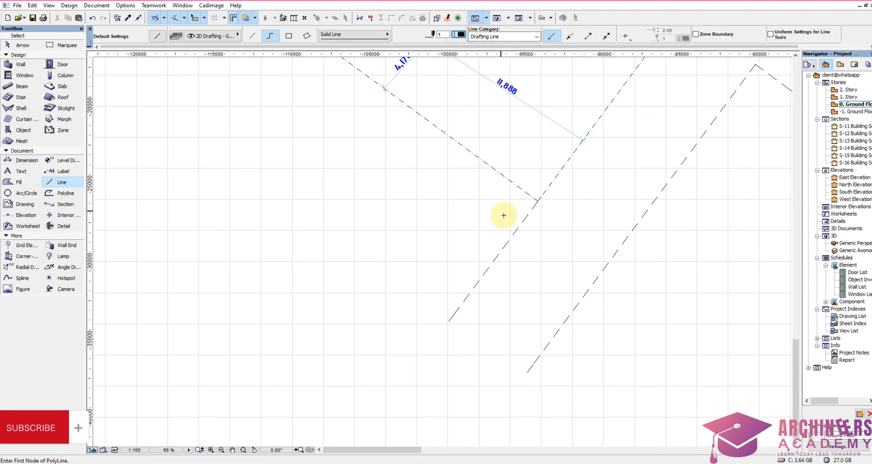
pyautogui.click(456, 224)
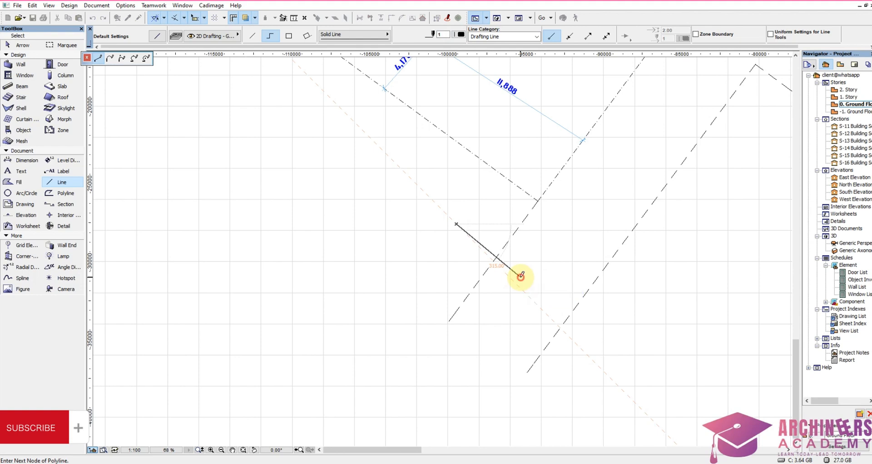
pyautogui.click(521, 276)
pyautogui.click(492, 328)
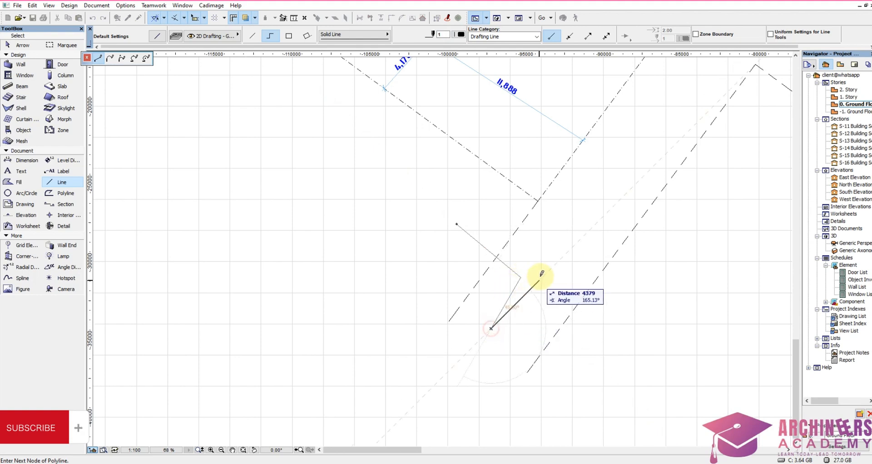
pyautogui.click(561, 251)
pyautogui.click(534, 299)
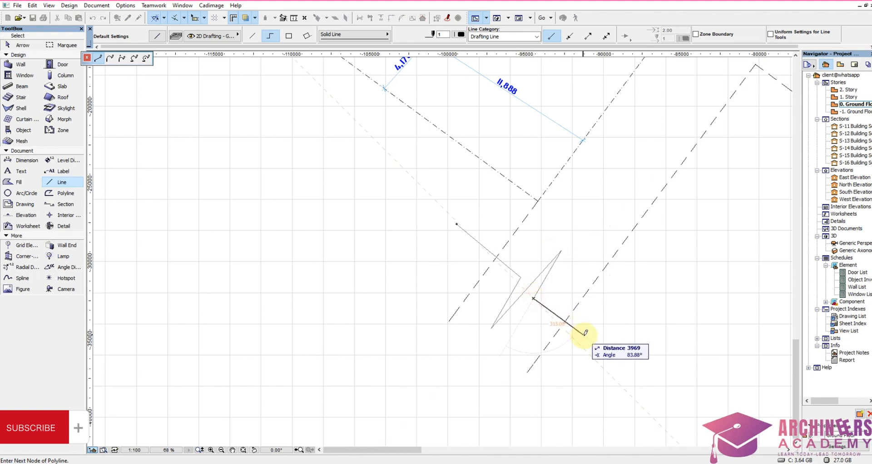
pyautogui.doubleClick(585, 338)
# Step: Select the five segments of the zigzag break line and place a copy at the access road's east end
pyautogui.keyDown('shift'); pyautogui.moveTo(567, 281); pyautogui.dragTo(473, 318); pyautogui.keyUp('shift')
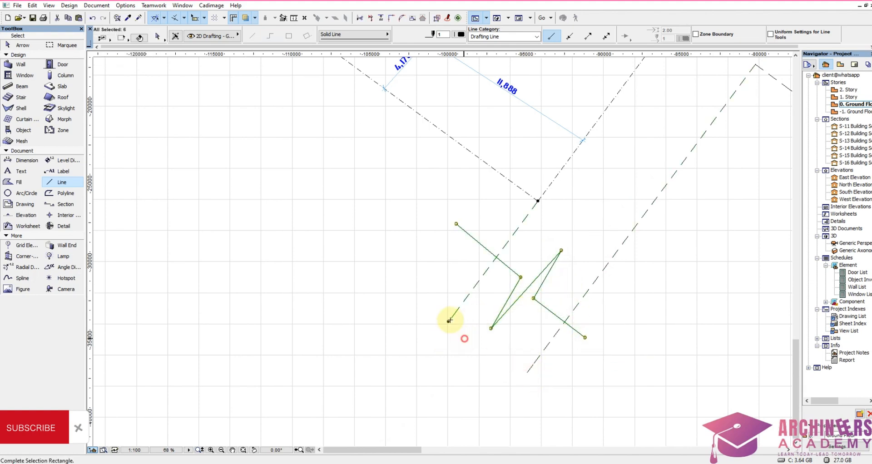
pyautogui.scroll(-4, 387, 302)
pyautogui.keyDown('ctrl'); pyautogui.moveTo(421, 305); pyautogui.dragTo(571, 256); pyautogui.keyUp('ctrl')
# Step: Rotate the copied break line about 87° counterclockwise around its centre so it crosses the east road
pyautogui.hotkey('ctrl', 'e')
pyautogui.click(571, 255)
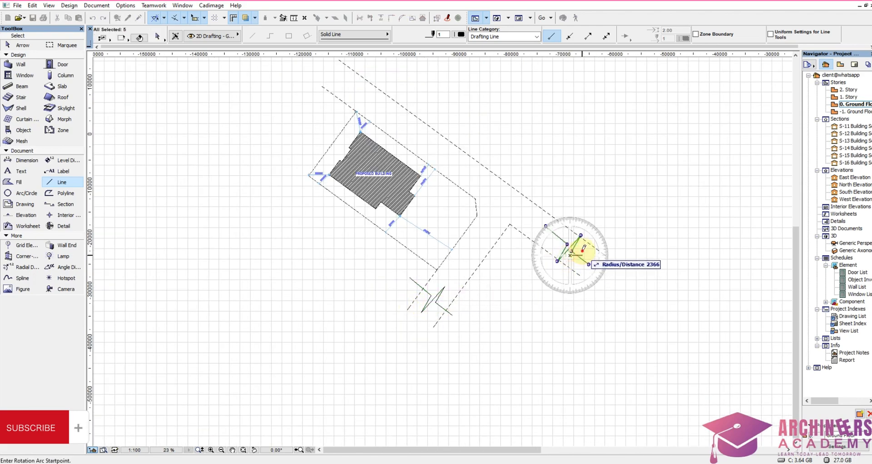
pyautogui.click(586, 254)
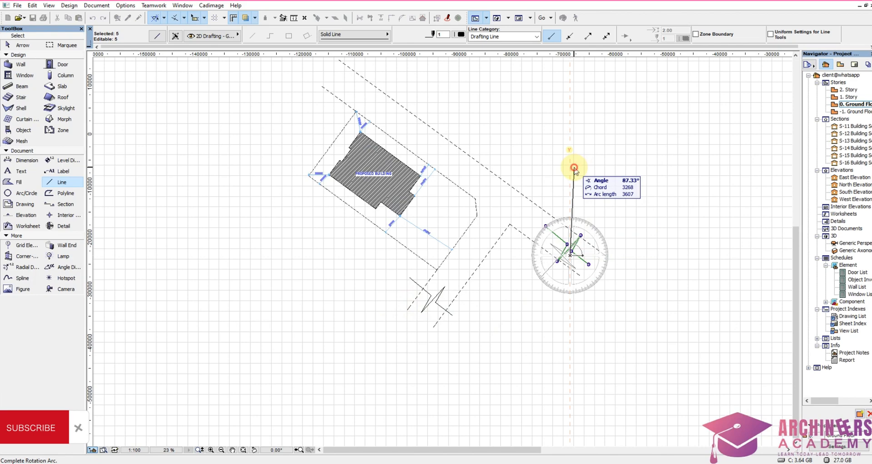
pyautogui.click(575, 169)
# Step: Move the rotated break line further east so it sits across the open end of the road
pyautogui.scroll(4, 566, 251)
pyautogui.hotkey('ctrl', 'd')
pyautogui.click(586, 260)
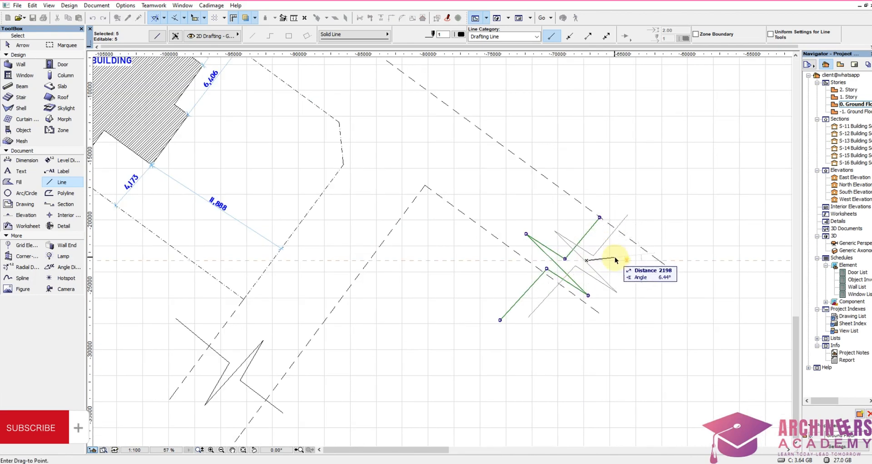
pyautogui.click(627, 256)
# Step: Copy the rotated break line to the road's open northwest end, above the plot's north corner
pyautogui.hotkey('ctrl', 'shift', 'd')
pyautogui.click(608, 270)
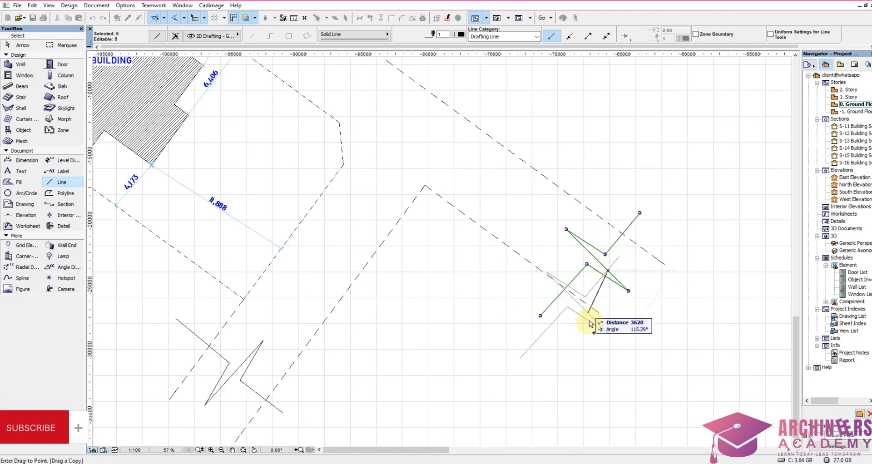
pyautogui.scroll(-6, 590, 321)
pyautogui.scroll(5, 414, 130)
pyautogui.click(375, 206)
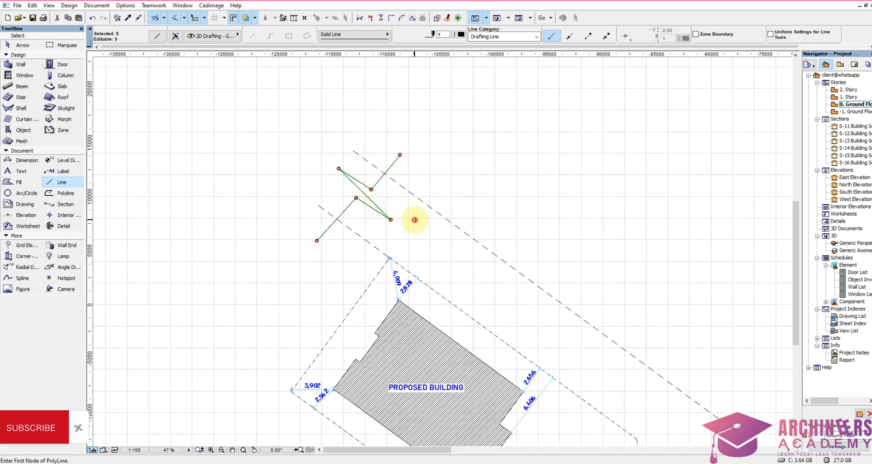
# Step: Draw a closed bow-tie gate symbol across the plot's short chamfered east edge, with ends about 1.4 and 1.5 m wide
pyautogui.press('Escape')
pyautogui.scroll(-4, 526, 152)
pyautogui.scroll(3, 558, 286)
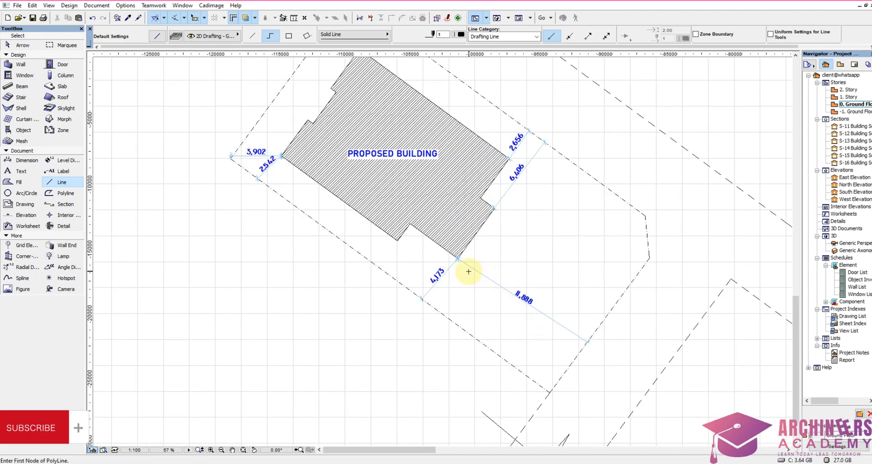
pyautogui.scroll(-1, 468, 272)
pyautogui.scroll(-2, 580, 343)
pyautogui.scroll(8, 560, 171)
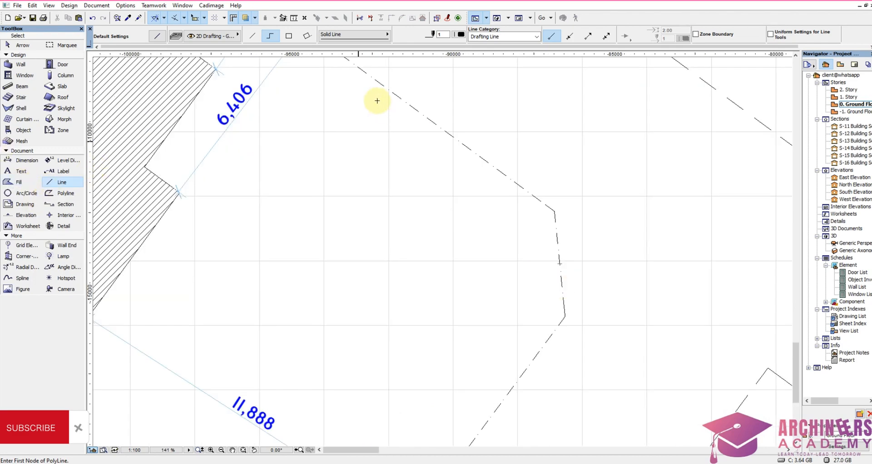
pyautogui.click(536, 213)
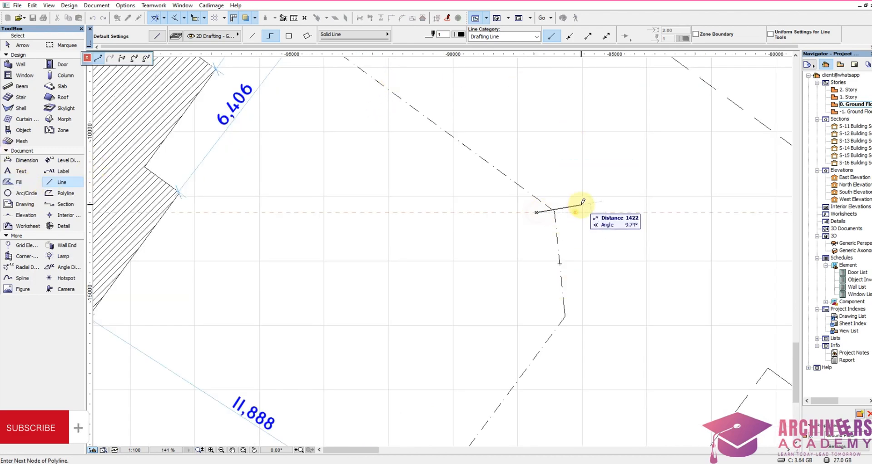
pyautogui.click(581, 208)
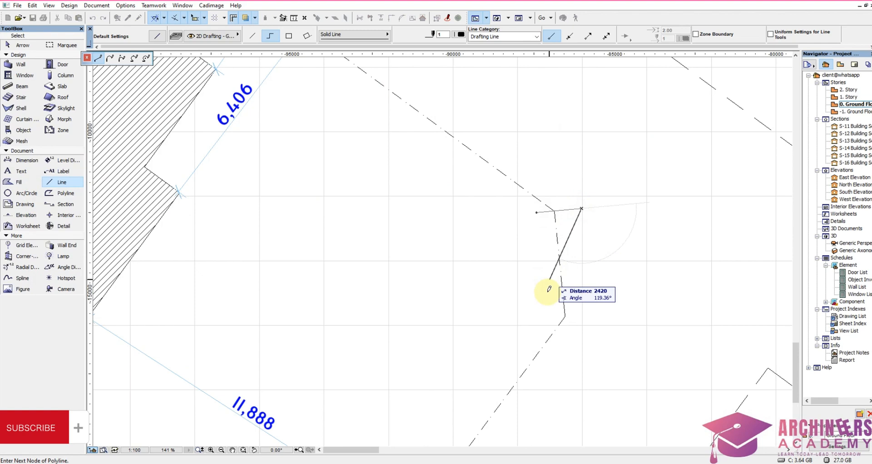
pyautogui.click(540, 326)
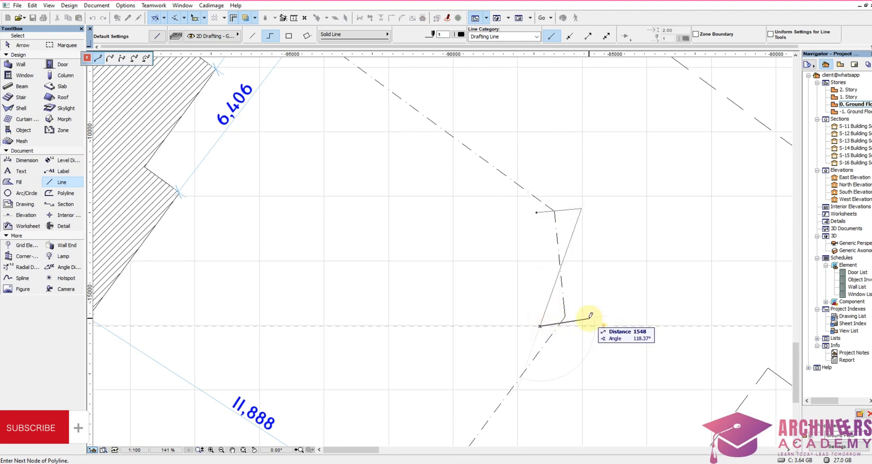
pyautogui.click(589, 318)
pyautogui.click(536, 212)
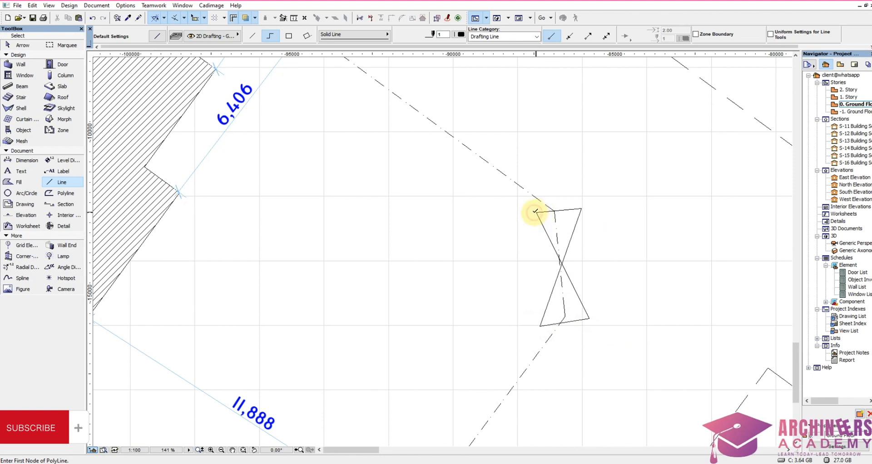
# Step: Select the gate symbol's four lines and move them slightly west so their crossing point sits on the plot boundary
pyautogui.keyDown('shift'); pyautogui.click(582, 209); pyautogui.keyUp('shift')
pyautogui.scroll(3, 563, 279)
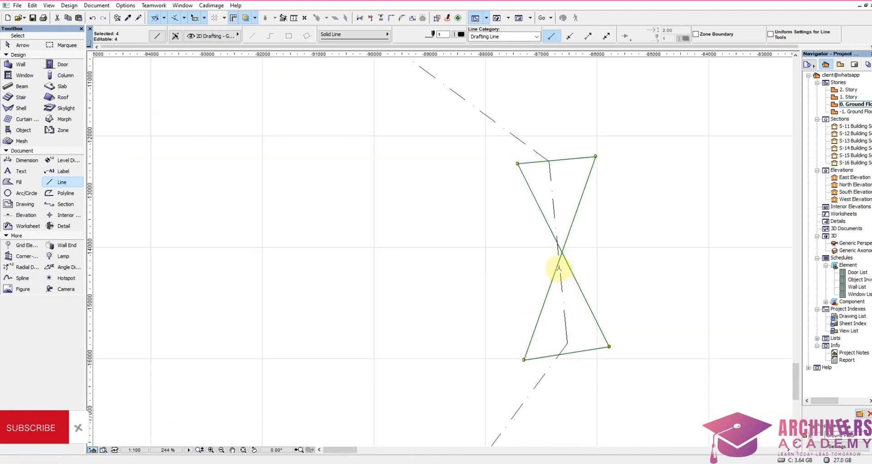
pyautogui.hotkey('ctrl', 'd')
pyautogui.click(562, 253)
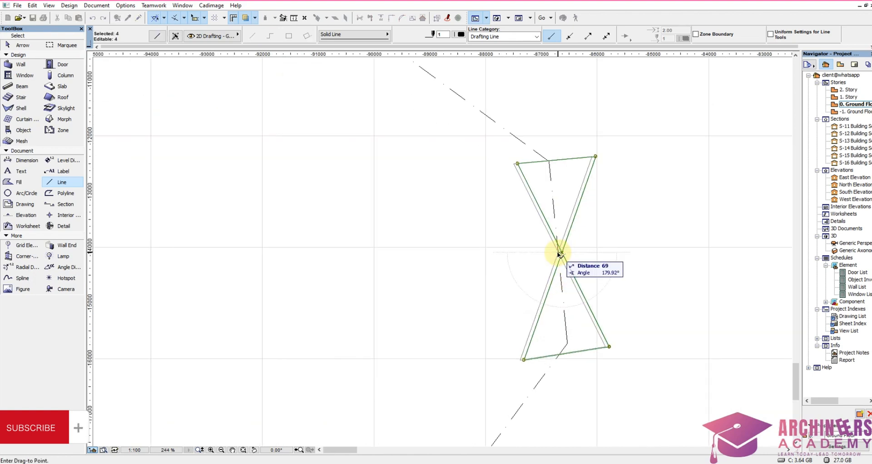
pyautogui.click(558, 252)
pyautogui.press('Escape')
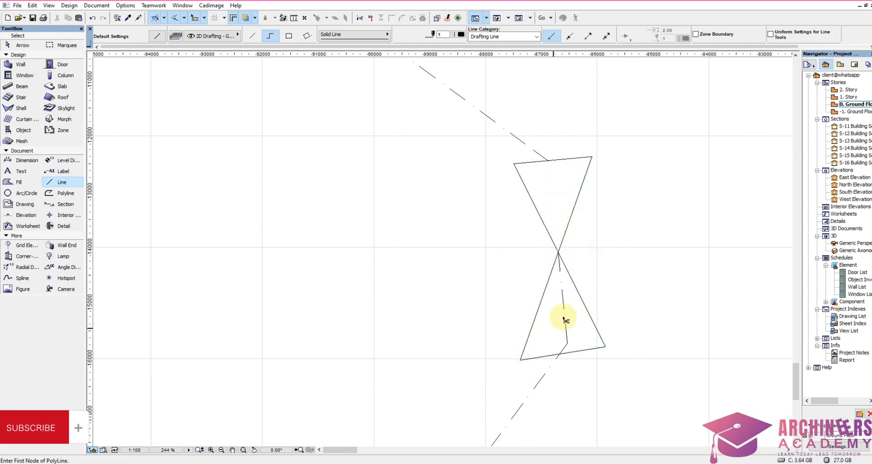
# Step: Trim away the plot boundary segments that run inside the bow-tie gate symbol
pyautogui.scroll(-3, 530, 272)
pyautogui.scroll(3, 546, 328)
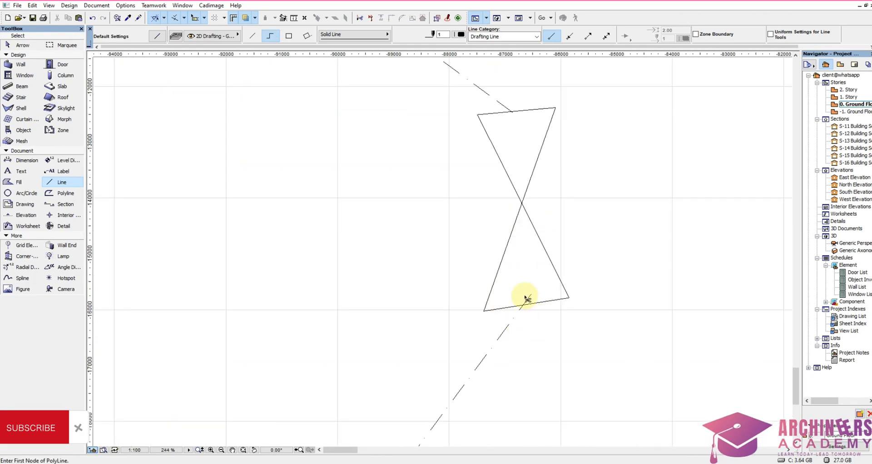
pyautogui.scroll(-4, 457, 250)
# Step: Turn on True Line Weight for the floor plan view
pyautogui.rightClick(408, 212)
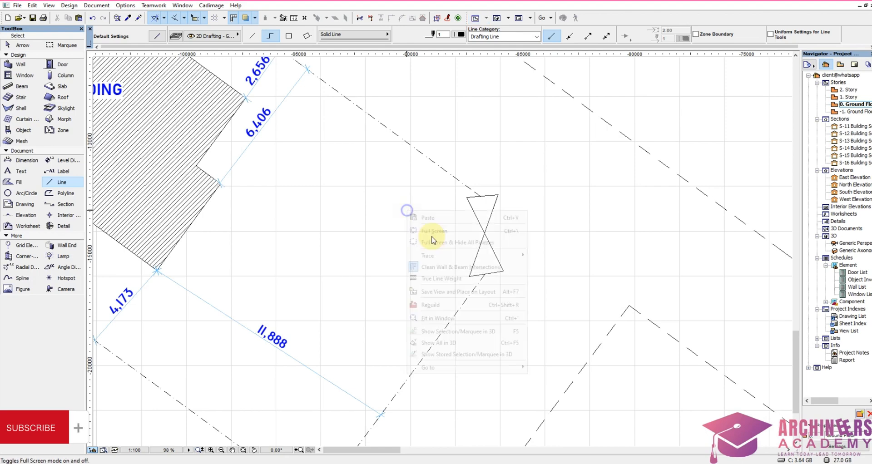
pyautogui.click(452, 279)
pyautogui.scroll(-3, 508, 237)
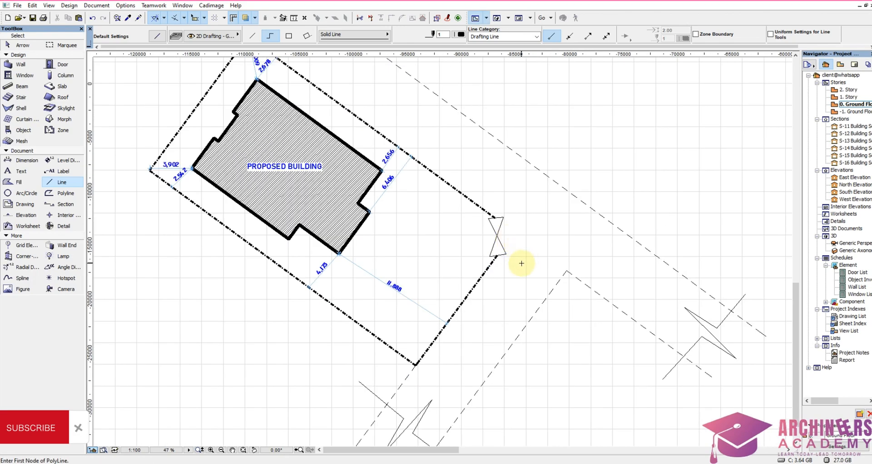
# Step: Examine the site plan's line weights, gate and road break lines, and its placement among the floor plans, elevations and renderings
pyautogui.scroll(-2, 521, 262)
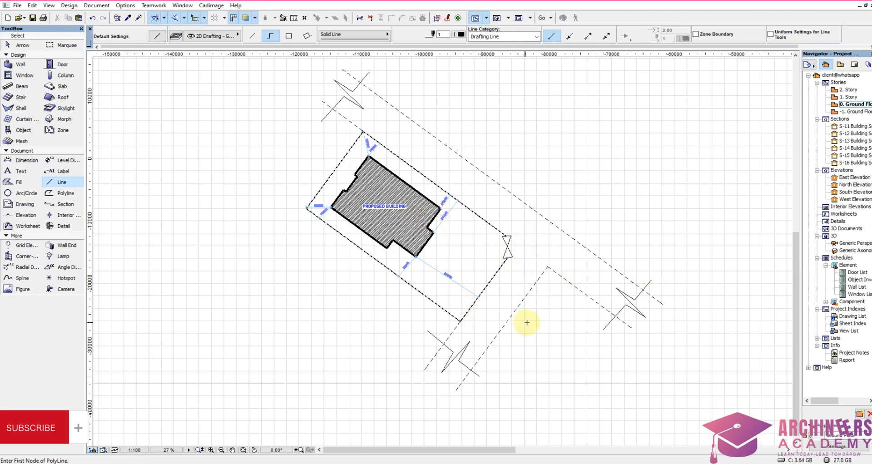
pyautogui.scroll(-3, 528, 323)
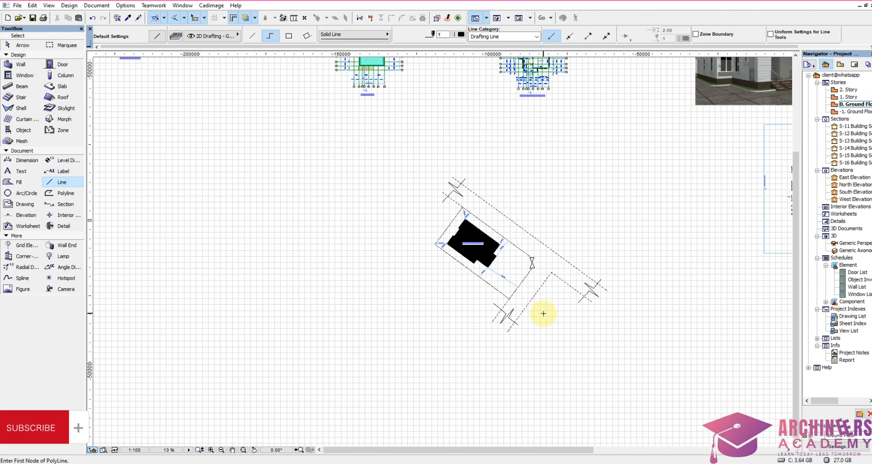
pyautogui.scroll(3, 568, 310)
pyautogui.scroll(-3, 461, 259)
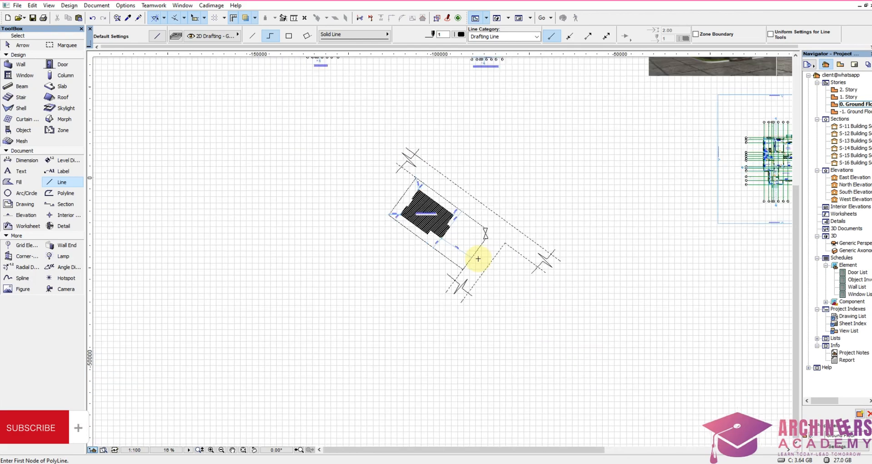
pyautogui.scroll(2, 475, 247)
pyautogui.scroll(-4, 500, 236)
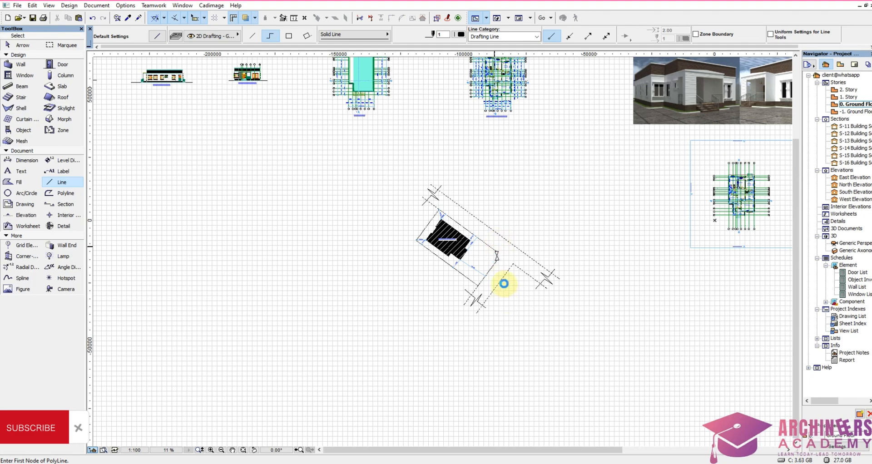
pyautogui.scroll(4, 504, 283)
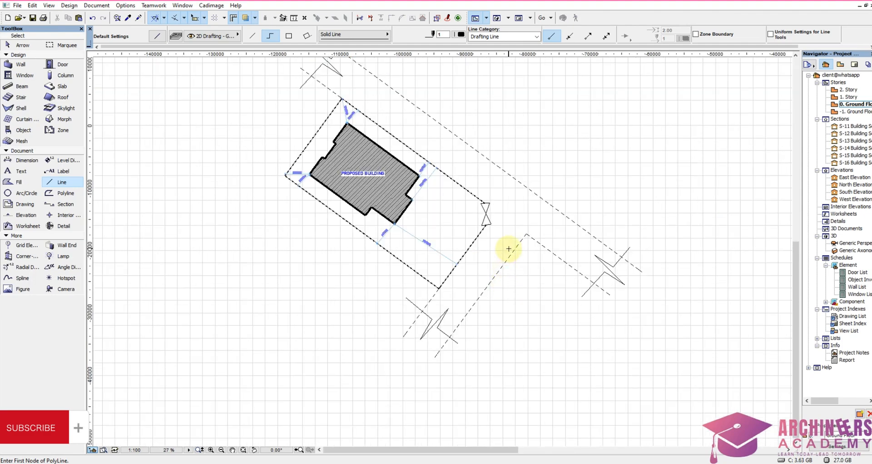
pyautogui.scroll(-4, 510, 266)
pyautogui.scroll(4, 504, 250)
pyautogui.scroll(2, 505, 146)
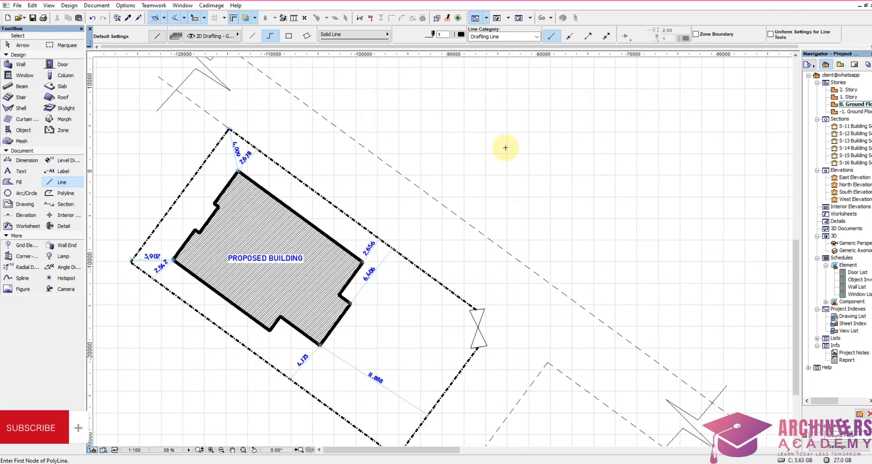
pyautogui.scroll(-2, 550, 265)
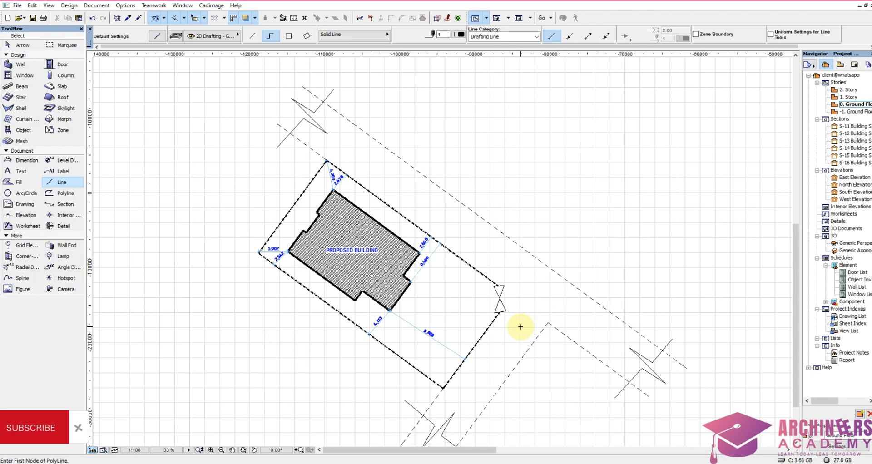
pyautogui.scroll(-8, 405, 253)
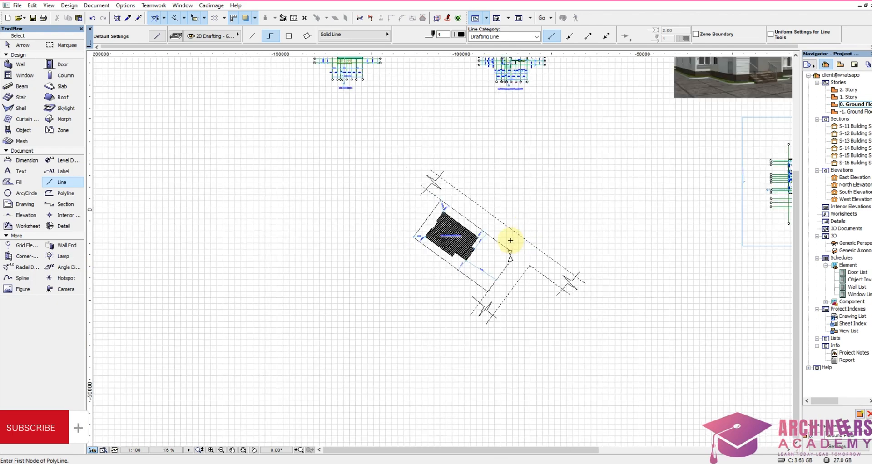
pyautogui.scroll(-4, 545, 241)
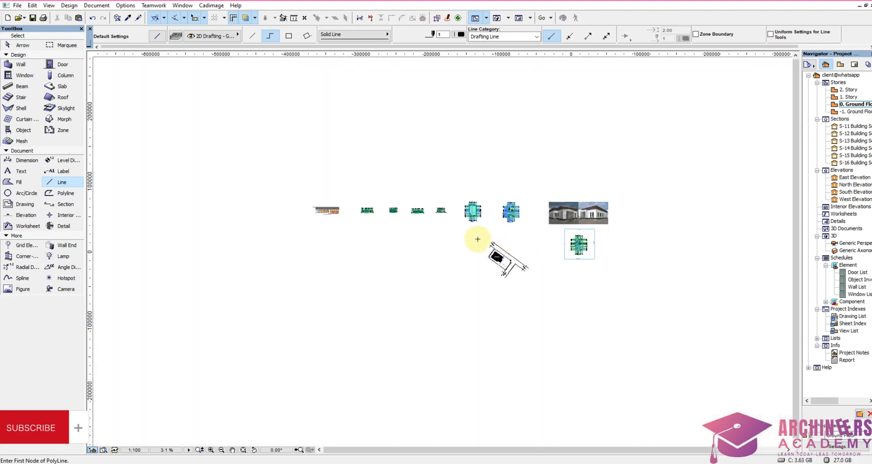
pyautogui.scroll(3, 633, 220)
pyautogui.scroll(5, 395, 324)
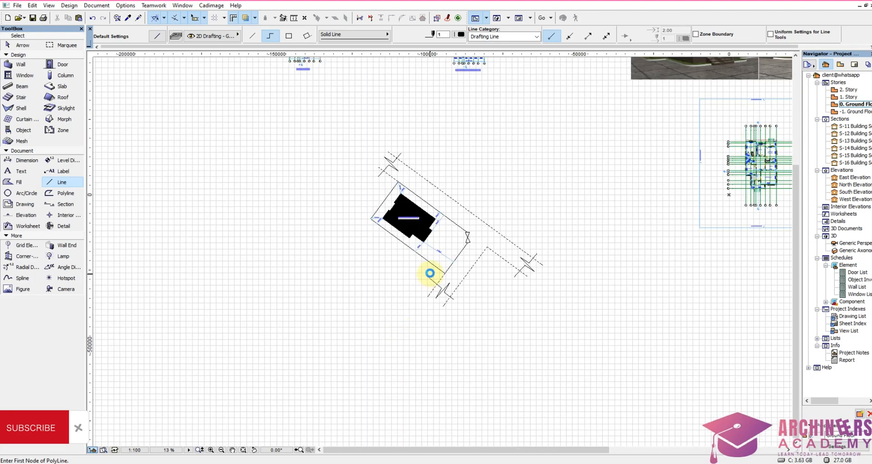
pyautogui.scroll(-4, 476, 315)
pyautogui.scroll(-2, 489, 254)
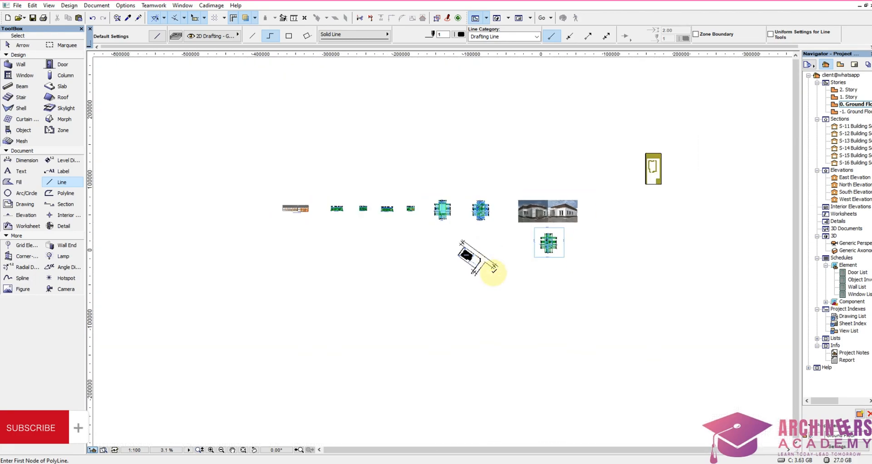
pyautogui.scroll(3, 483, 243)
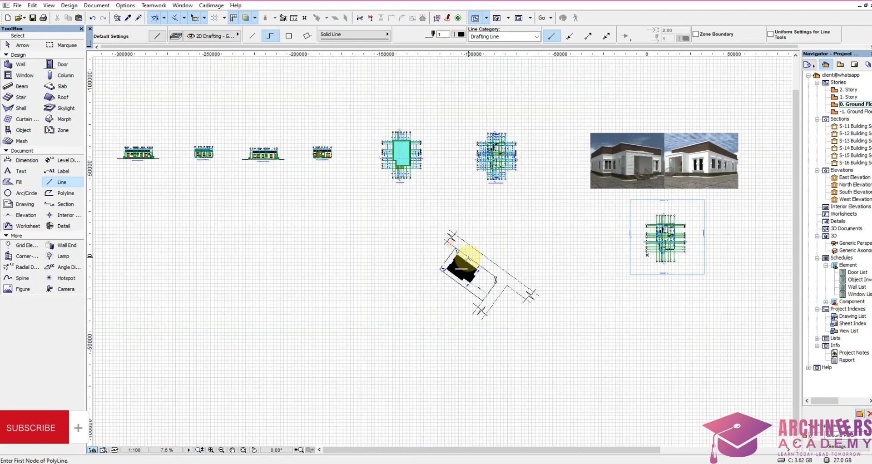
pyautogui.scroll(-4, 468, 256)
pyautogui.scroll(7, 500, 245)
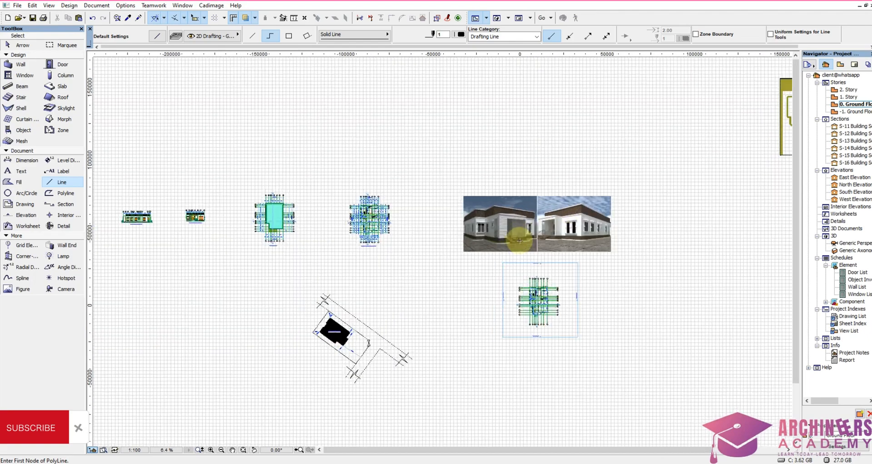